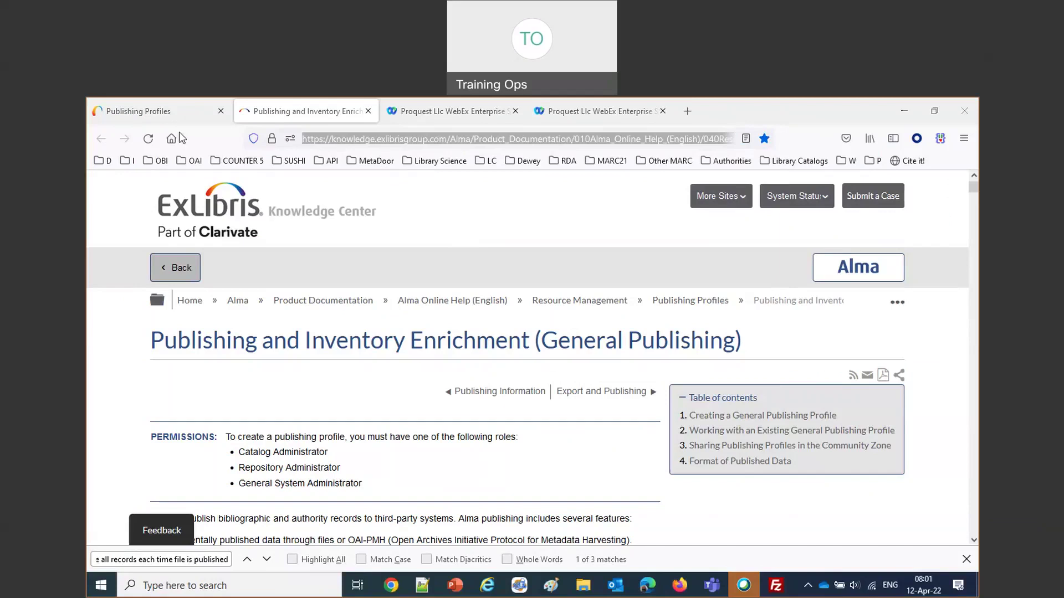
Step: Clear the name search on the institution's Publishing Profiles list to list all profiles
left_click(166, 111)
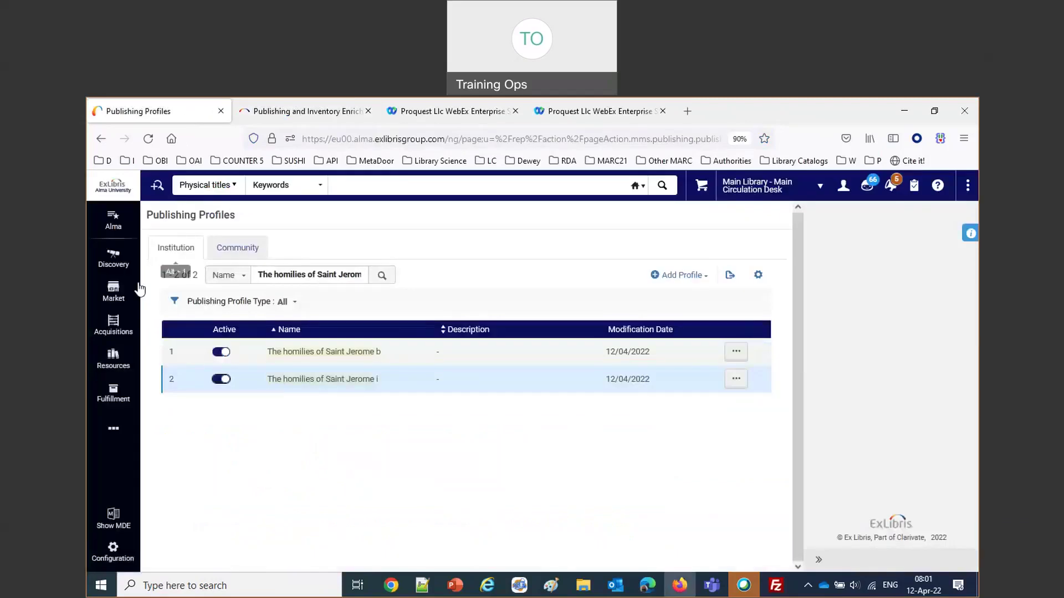
left_click(310, 112)
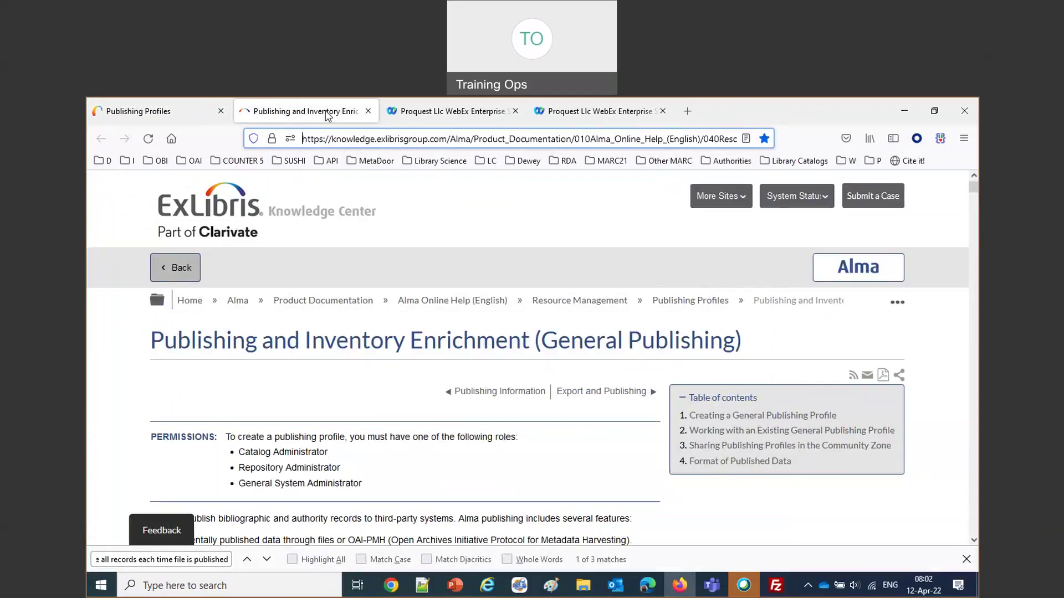
left_click(140, 114)
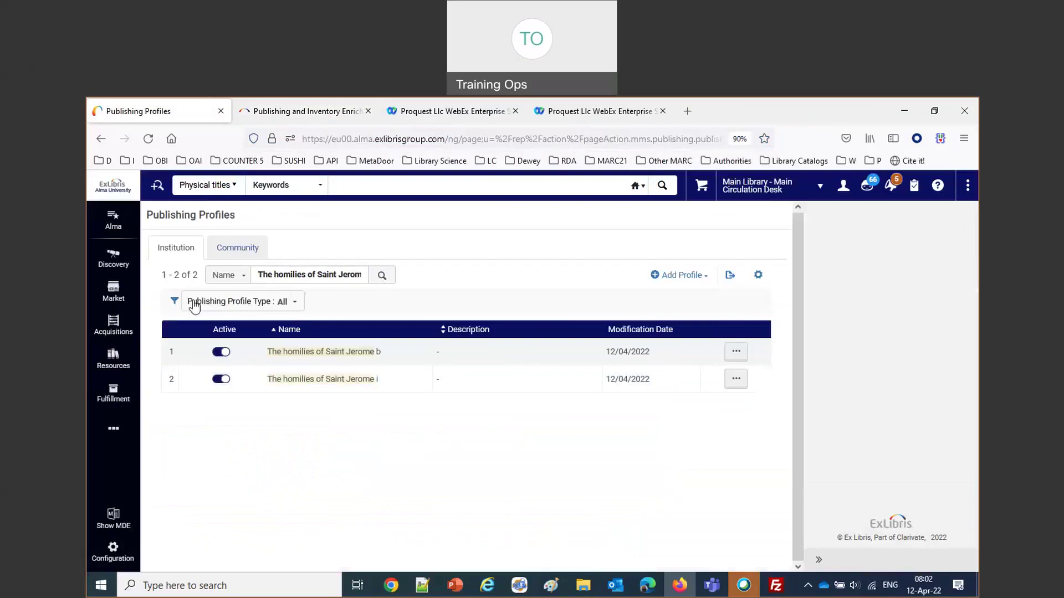
triple_click(305, 277)
key("BackSpace")
key("Return")
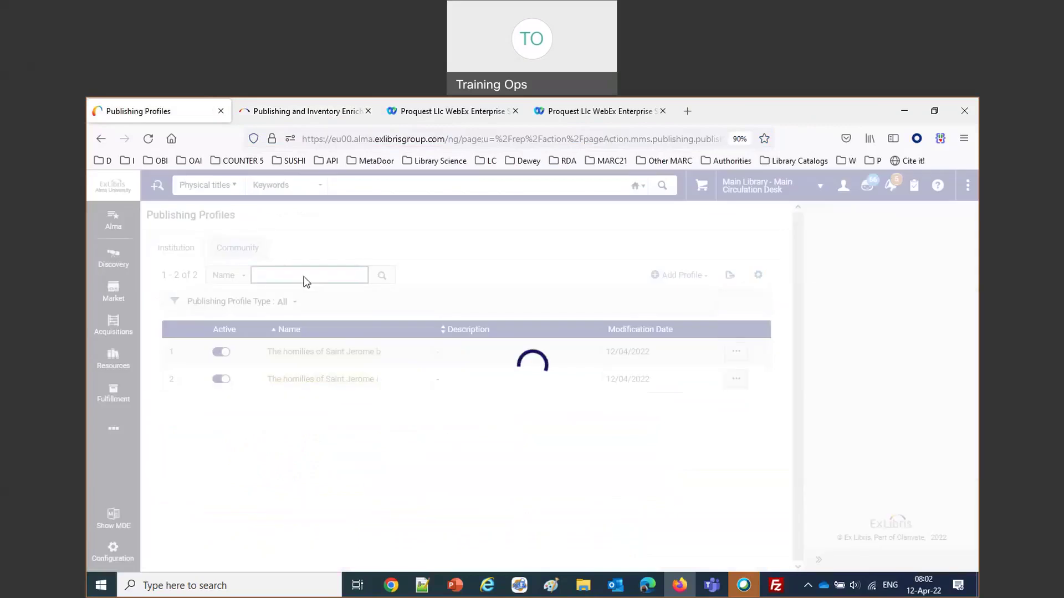
Step: Filter the publishing profiles by the type Built-in Profiles and review the profiles for targets such as Google Scholar, Central Discovery Index and Primo
left_click(299, 304)
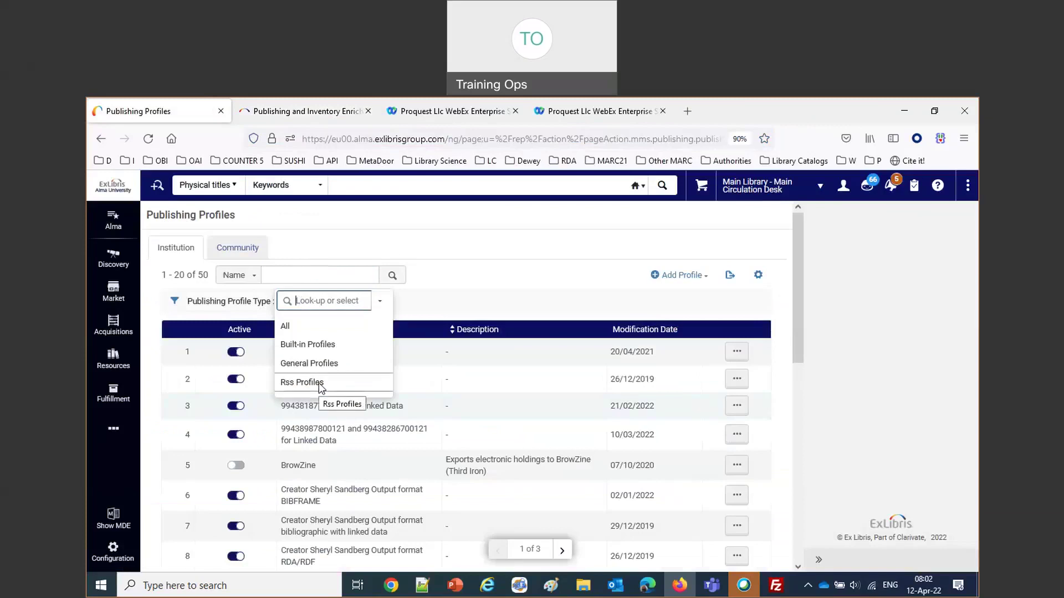
left_click(324, 344)
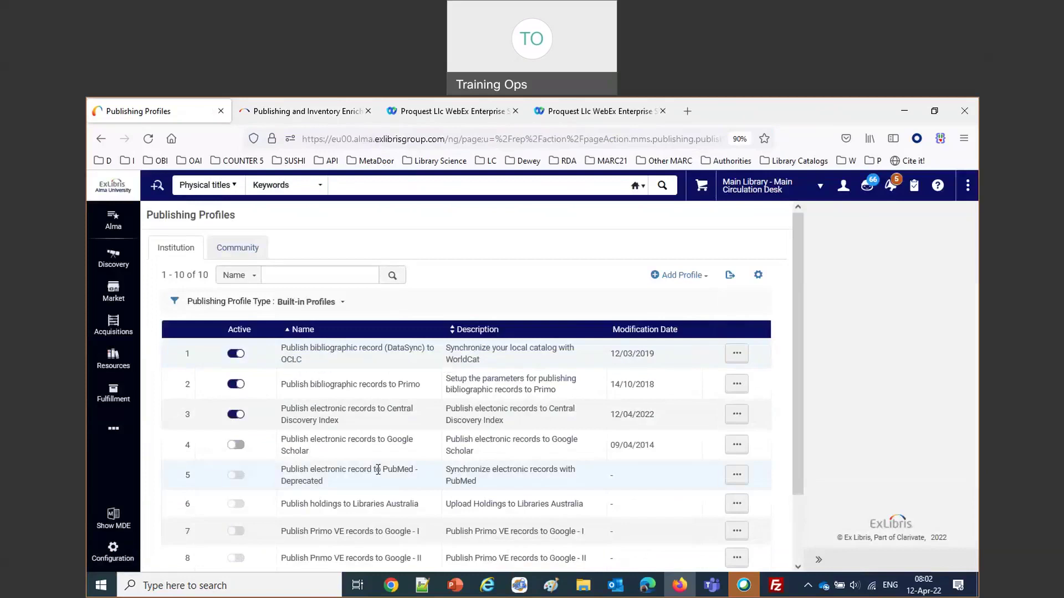
left_click_drag(386, 439, 399, 453)
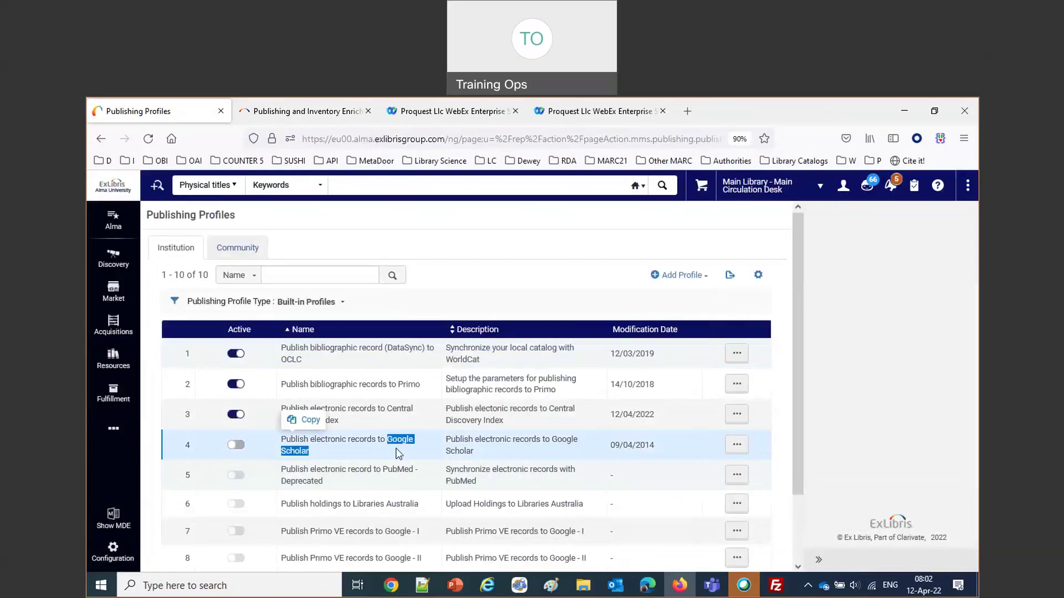
left_click_drag(387, 409, 392, 420)
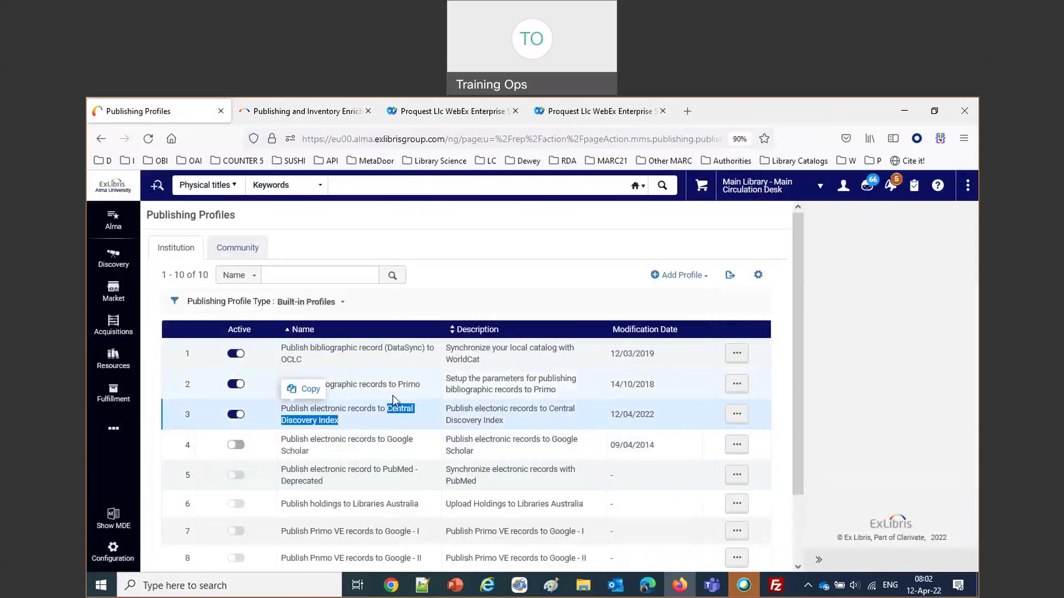
left_click(399, 379)
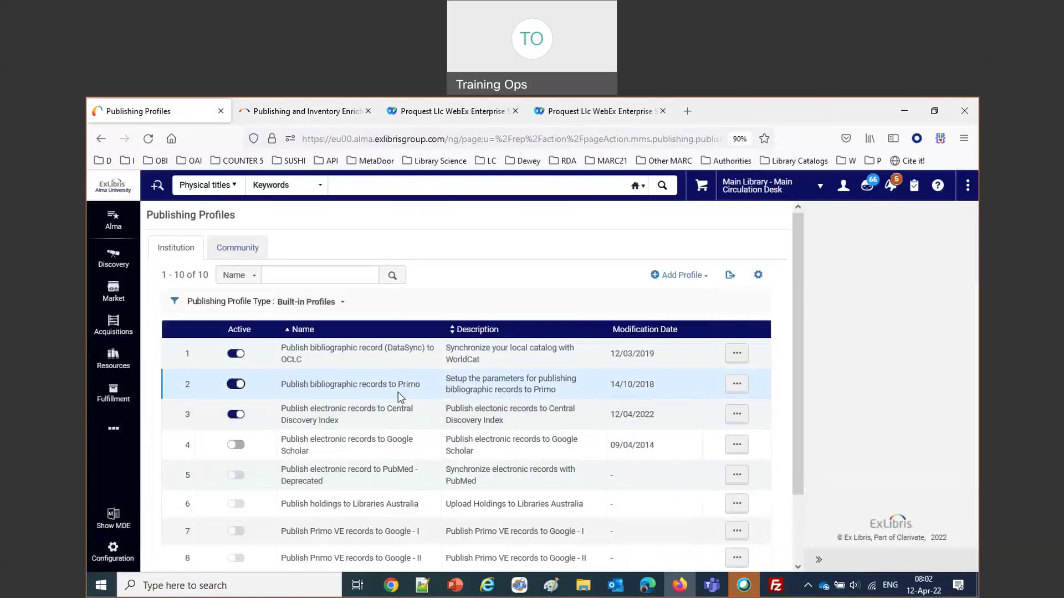
scroll(398, 392, "down", 2)
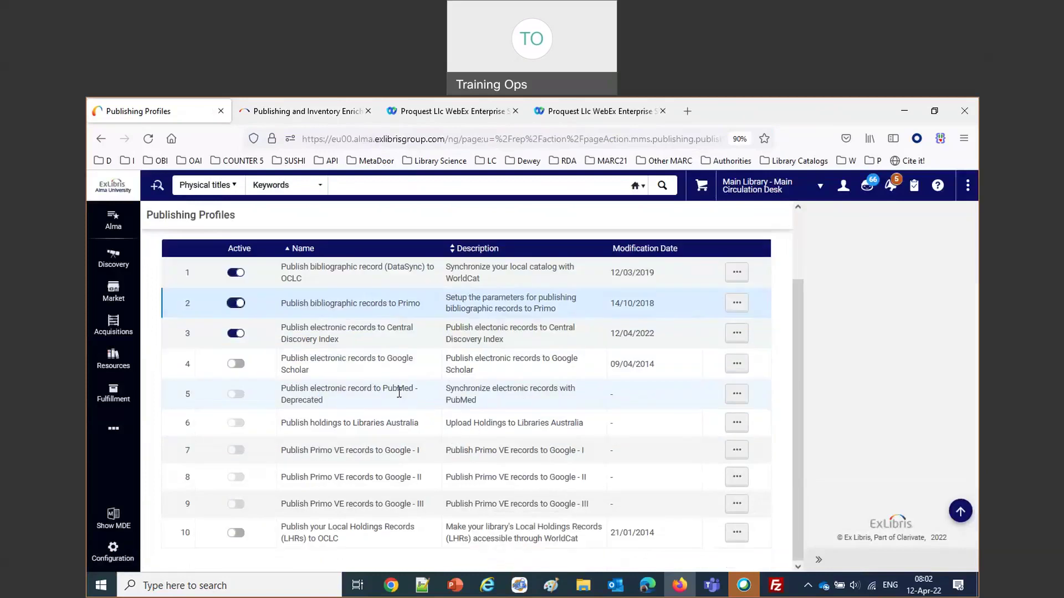
scroll(399, 392, "up", 2)
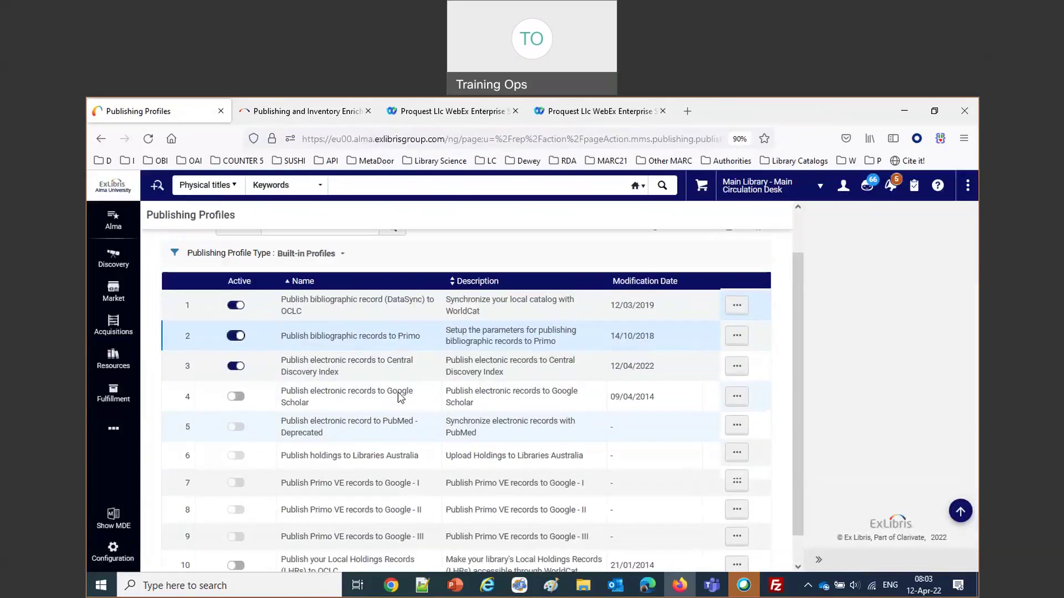
left_click(340, 302)
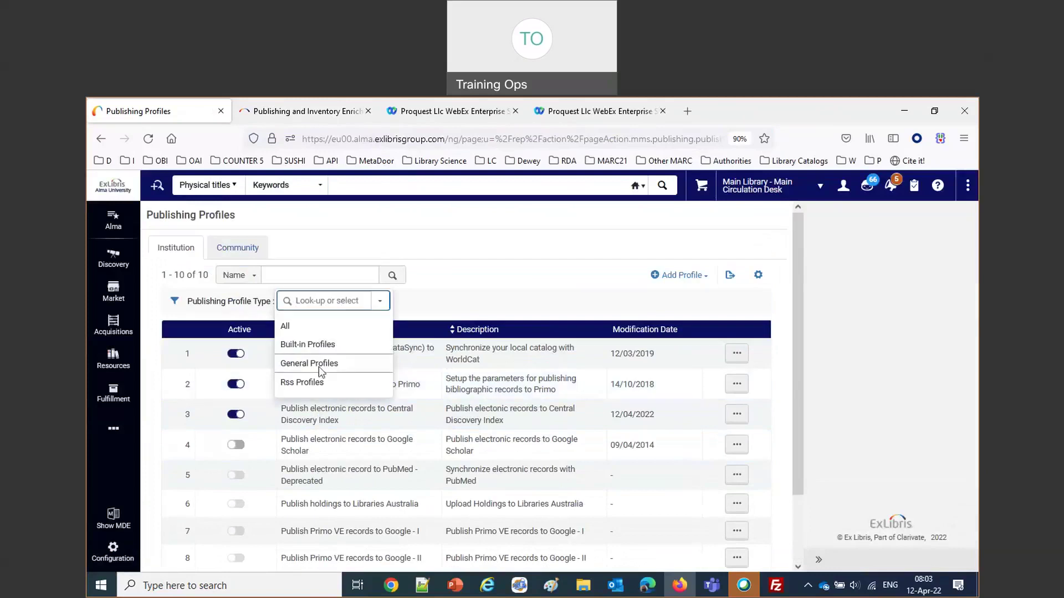
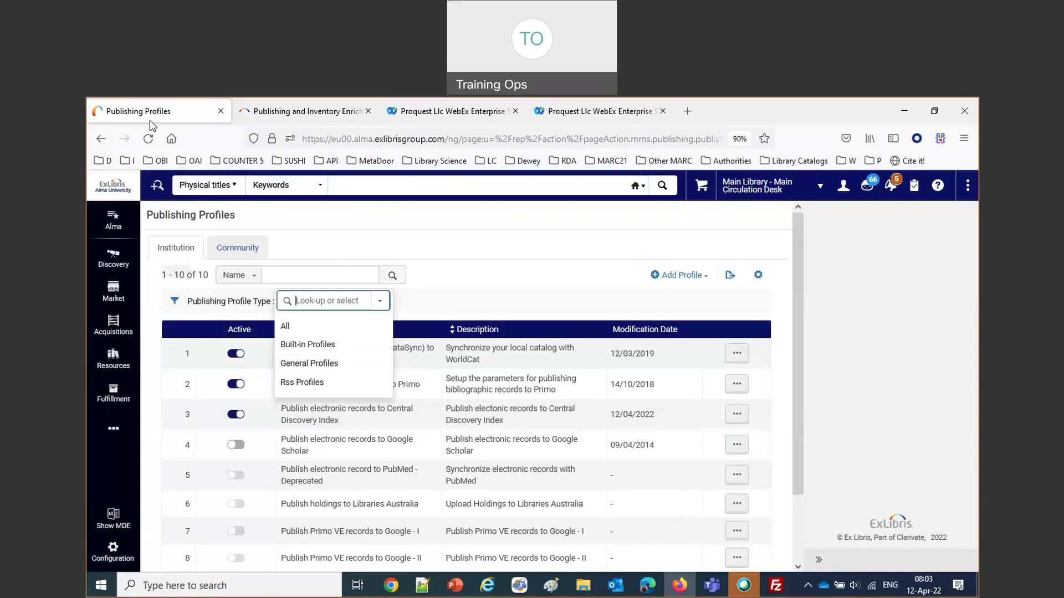
Step: Return to the Alma home page and reopen the Publishing Profiles list from the resource management functions
left_click(114, 185)
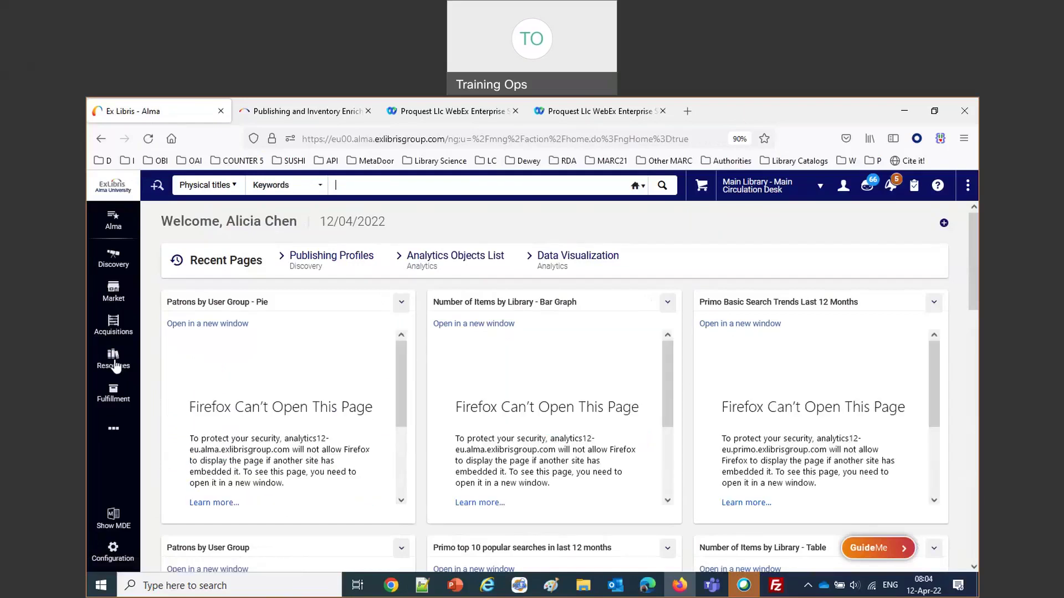
left_click(114, 360)
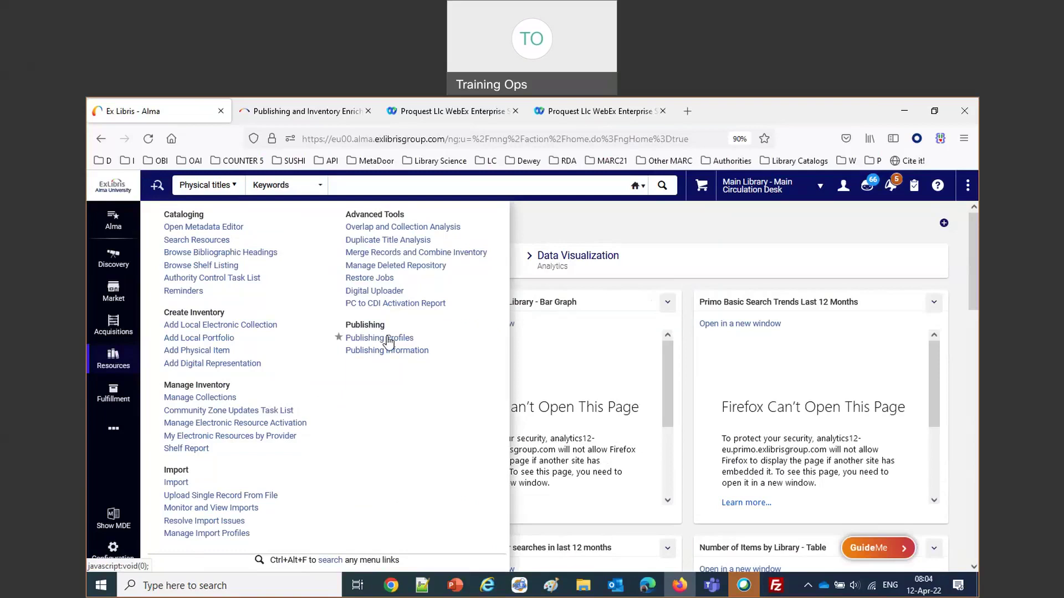
left_click(388, 340)
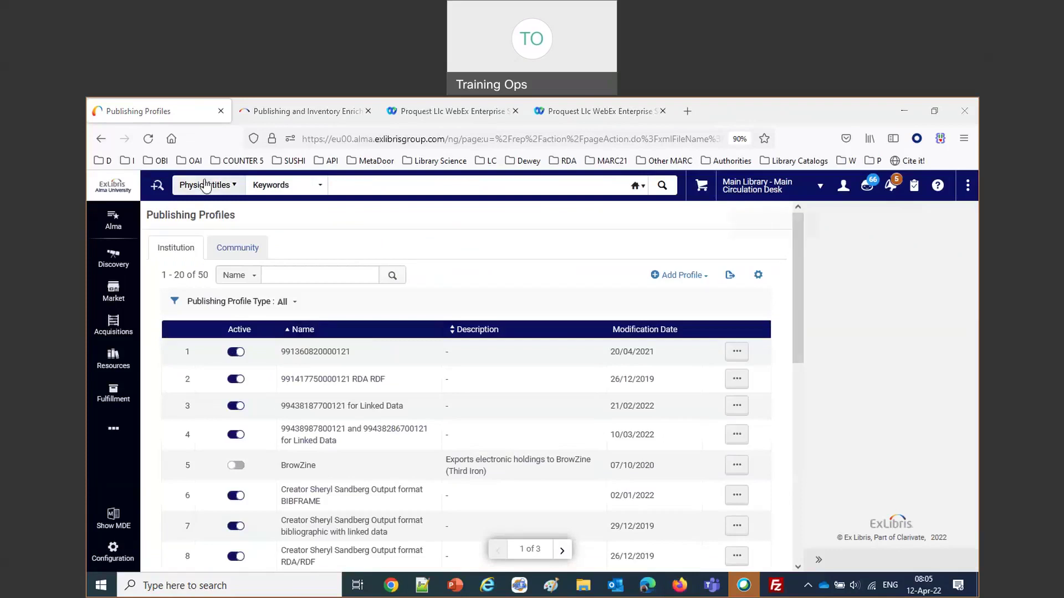
Step: Set the repository search to cover All titles by MMS ID
left_click(233, 186)
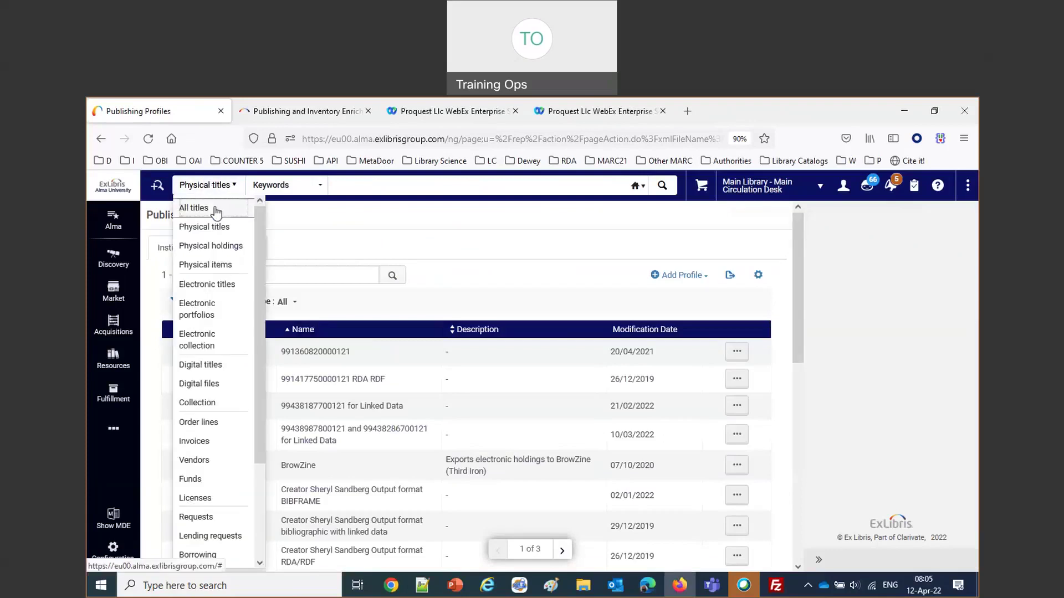
left_click(191, 208)
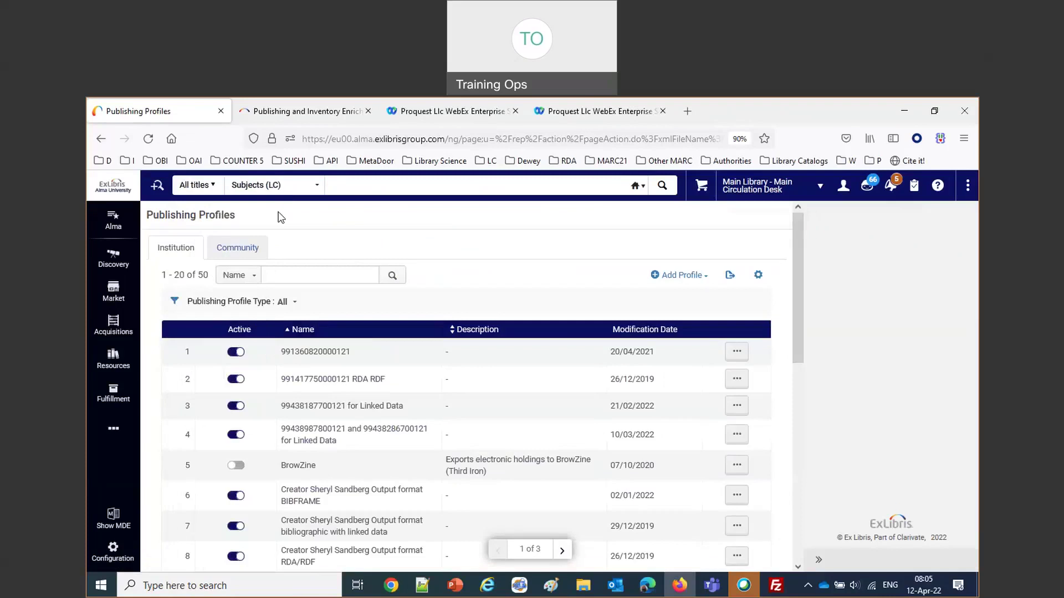
left_click(287, 187)
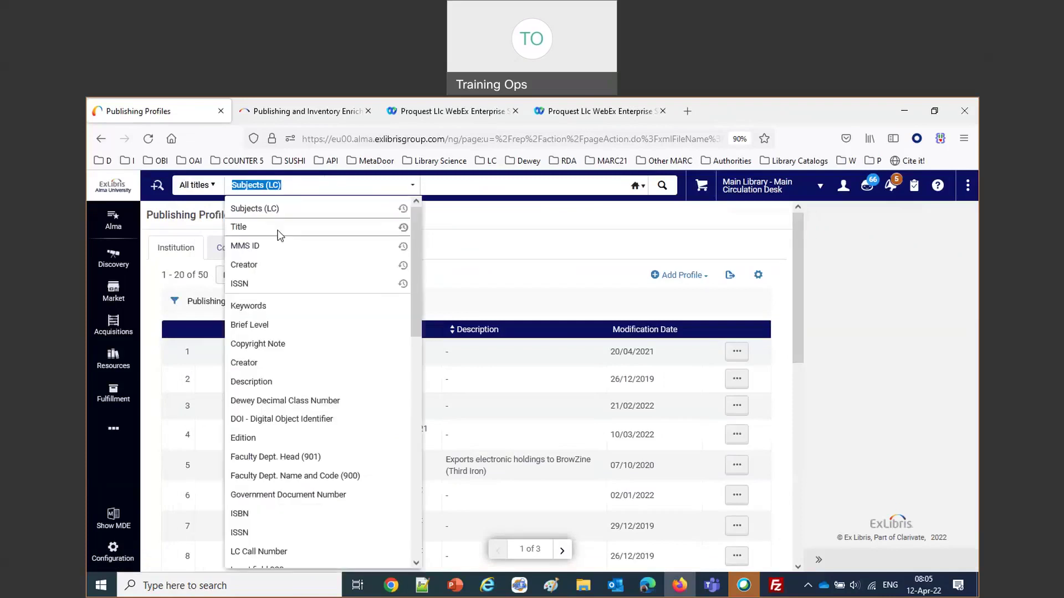
left_click(278, 232)
left_click(249, 187)
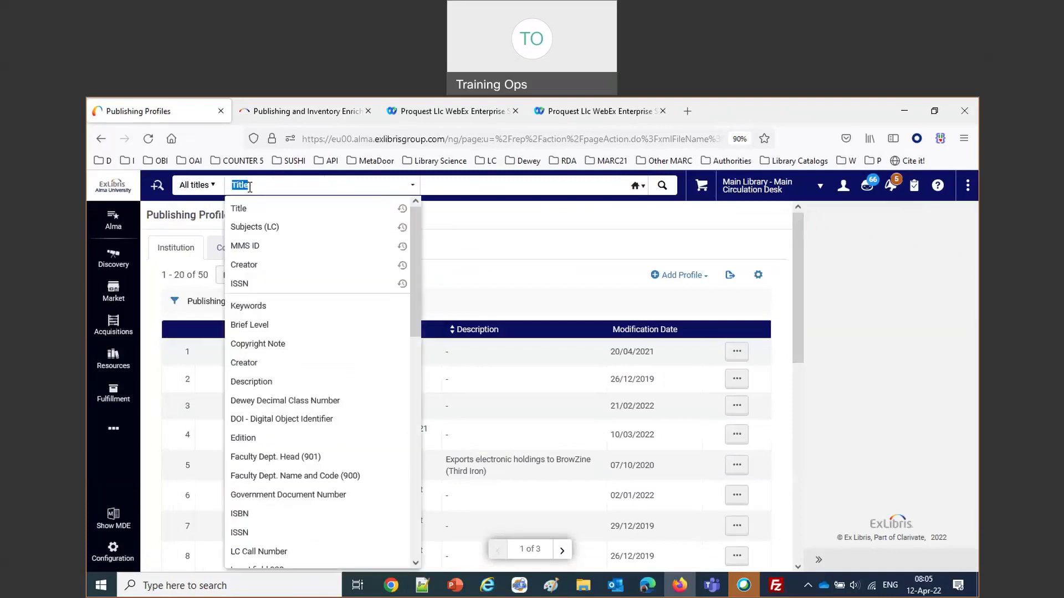
left_click(247, 246)
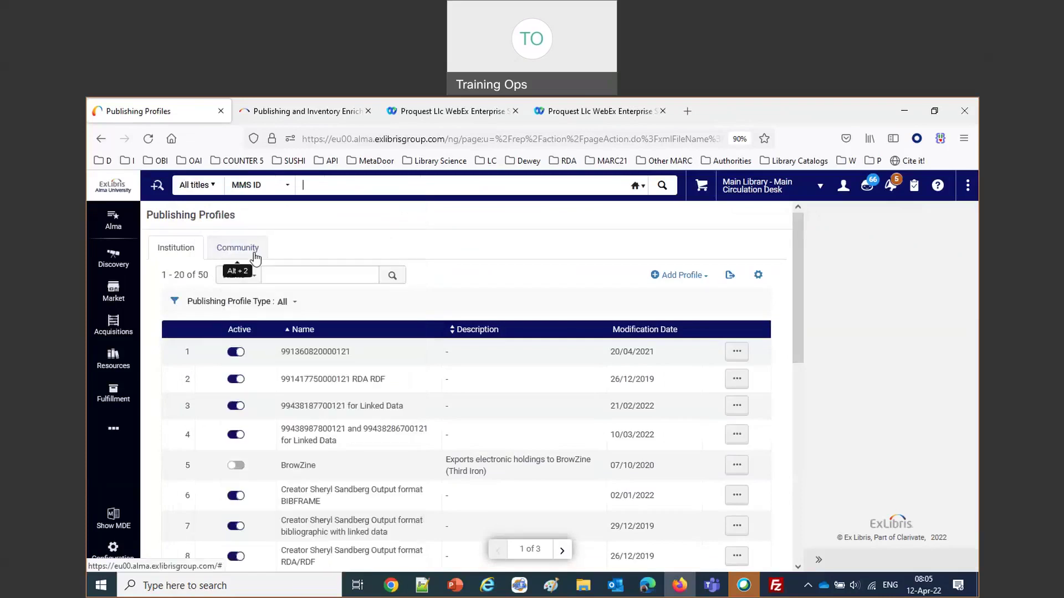
Step: Start an advanced search of all titles with the criterion MMS Creation Date (Title) and the operator After
left_click(159, 188)
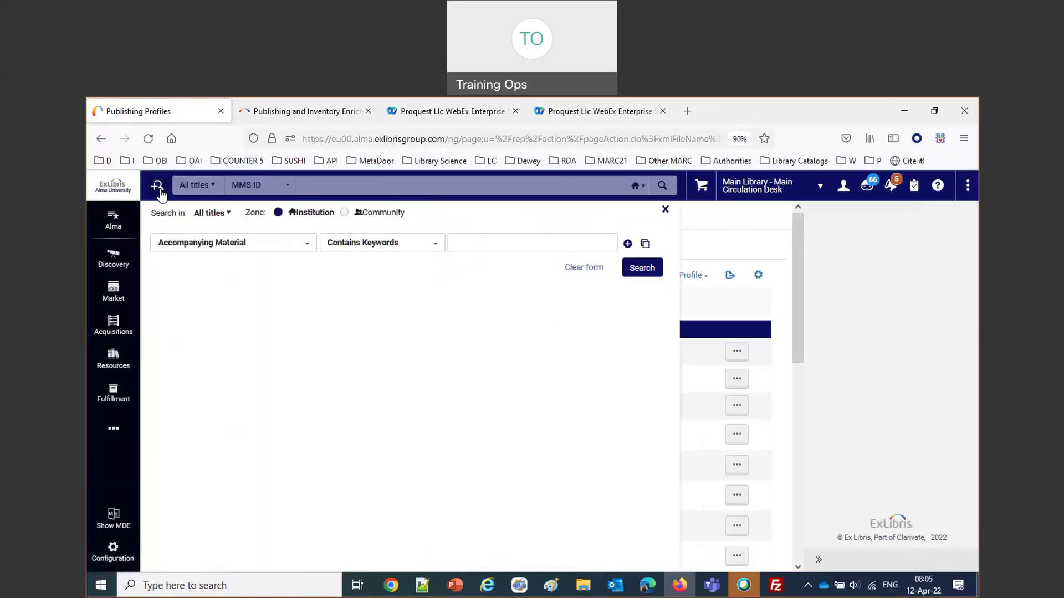
left_click(276, 240)
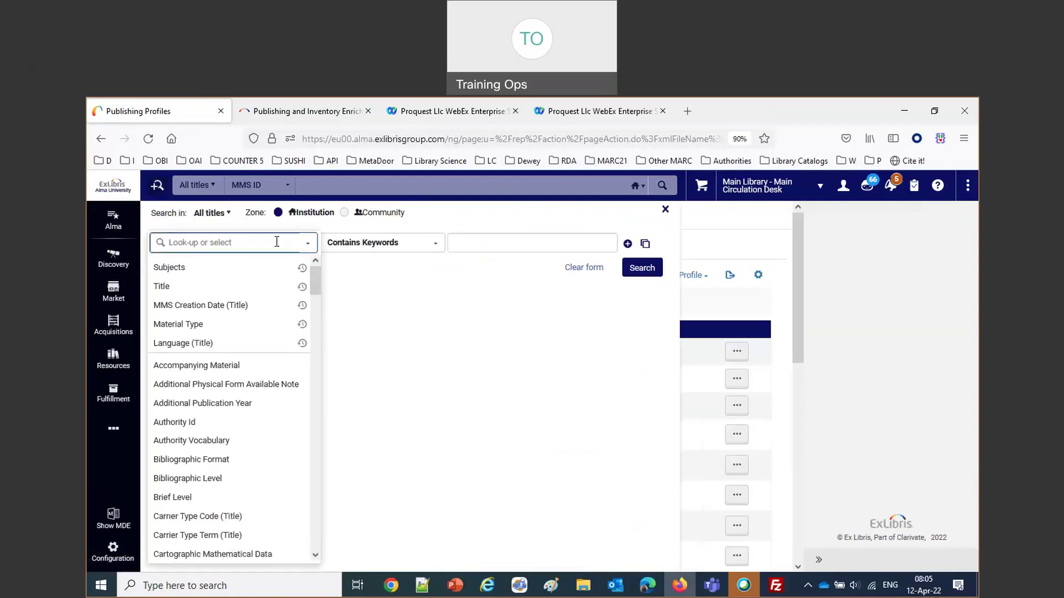
left_click(240, 305)
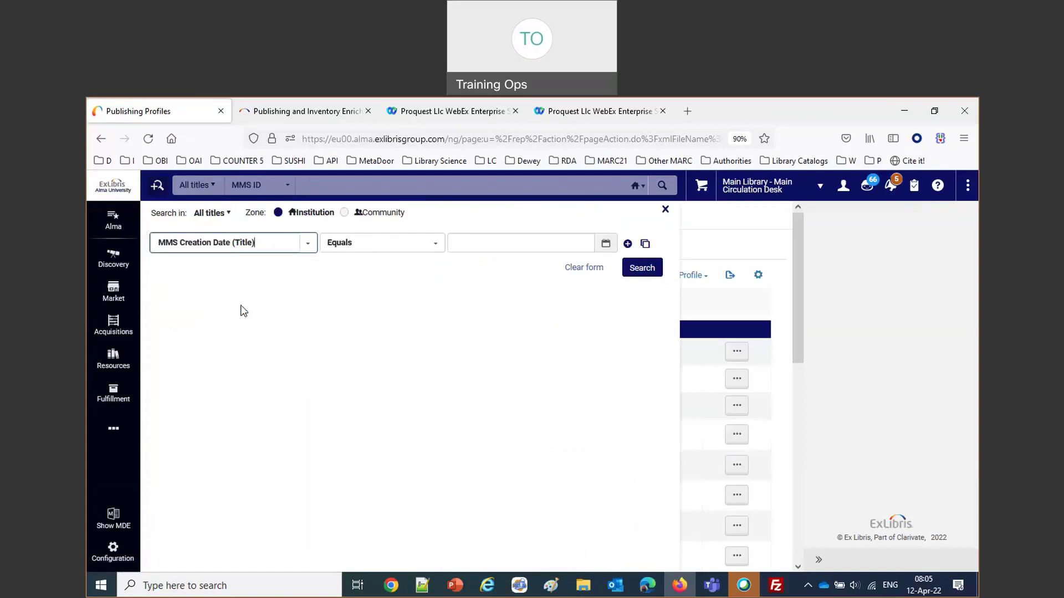
left_click(388, 246)
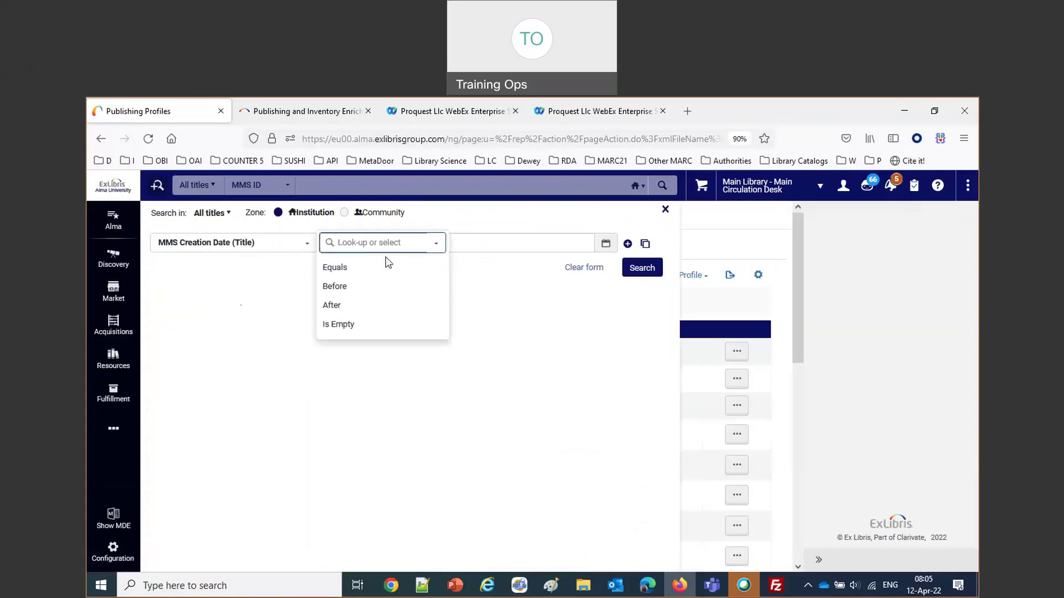
left_click(384, 311)
Step: Set the creation date criterion to 01/01/1900 and run the advanced search
left_click(476, 242)
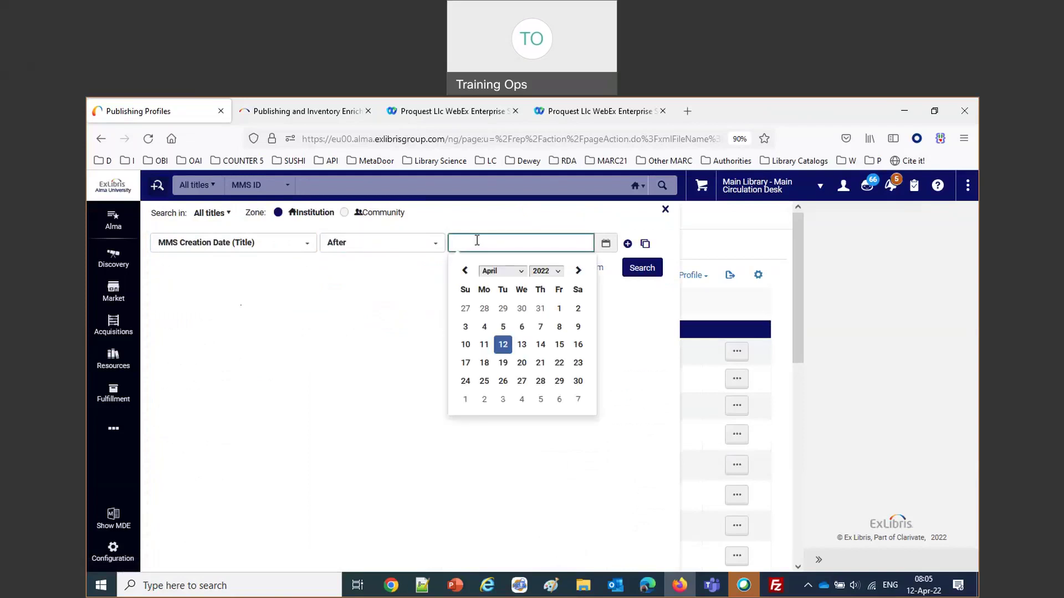
left_click(547, 271)
left_click_drag(563, 384, 562, 301)
left_click(543, 289)
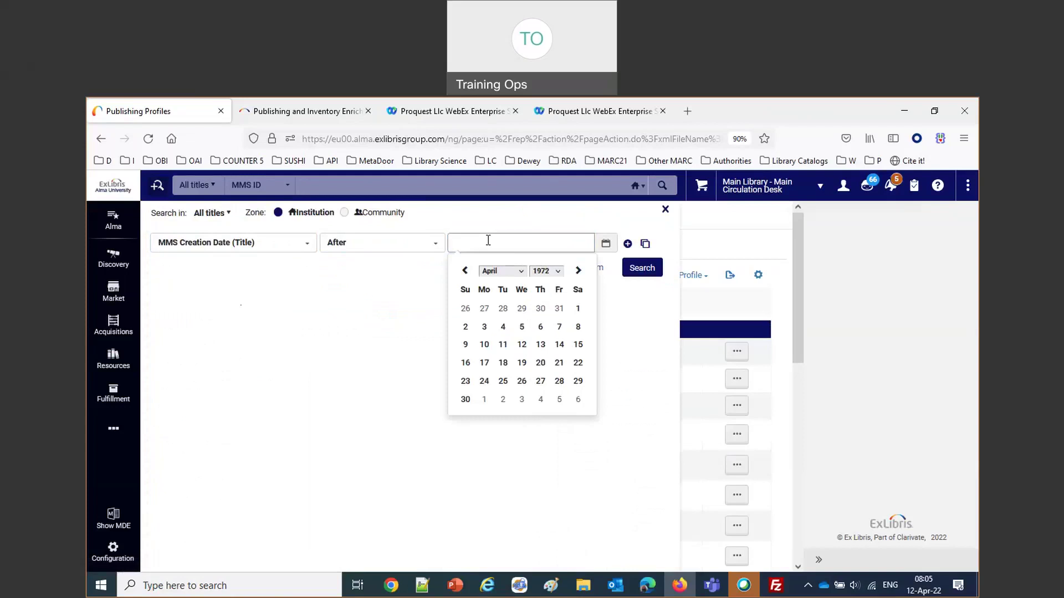
left_click(523, 271)
left_click(504, 283)
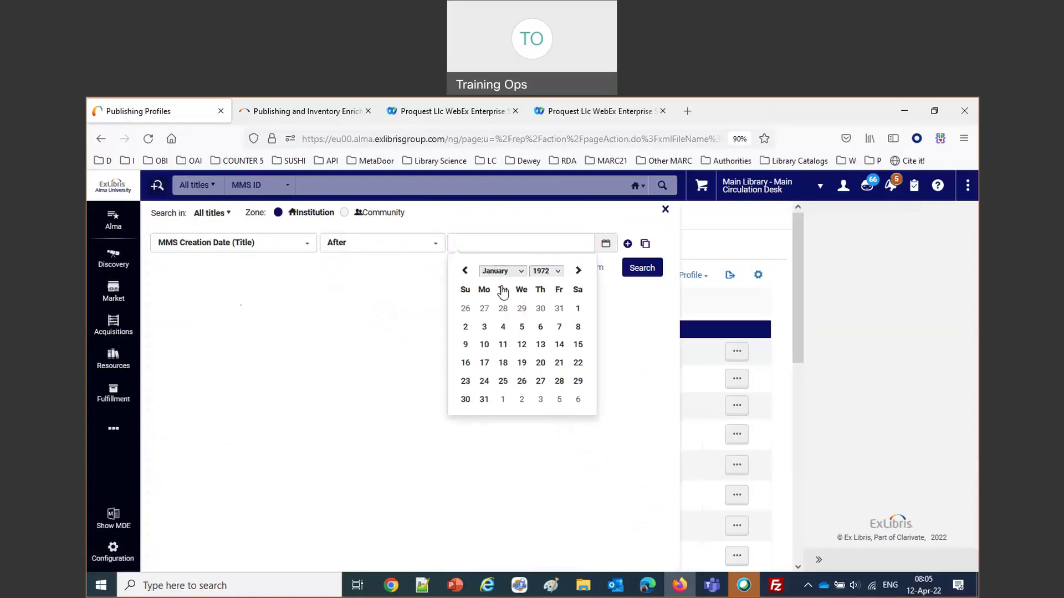
left_click(578, 309)
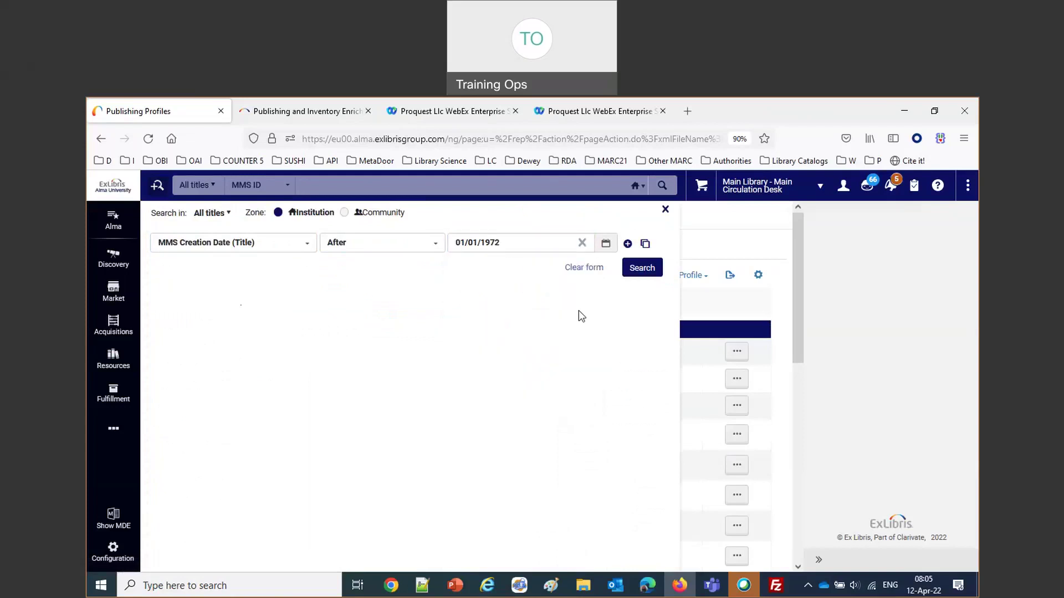
left_click_drag(489, 243, 503, 246)
type("00")
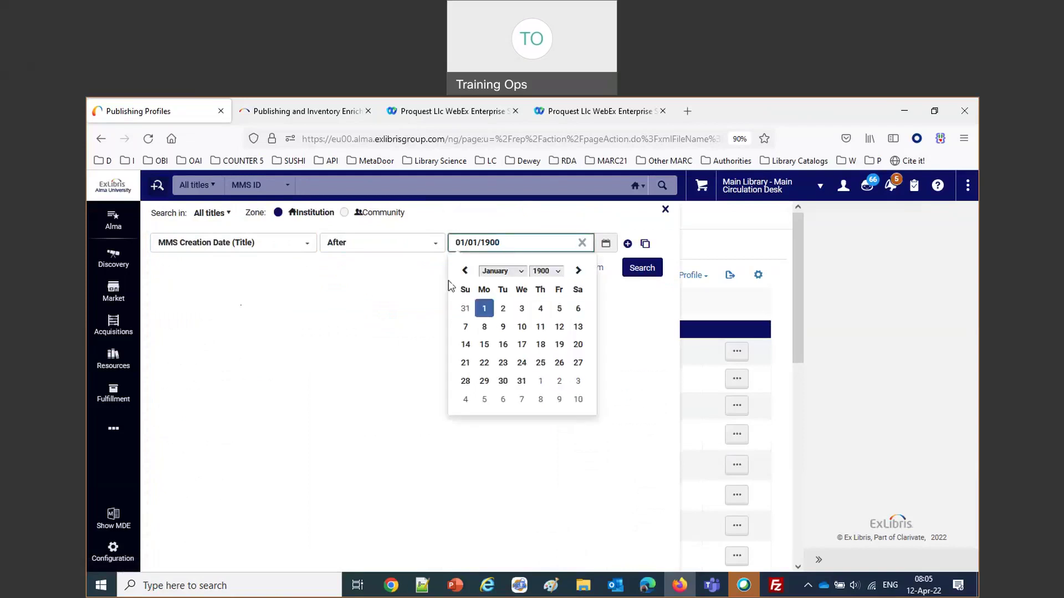
left_click(409, 309)
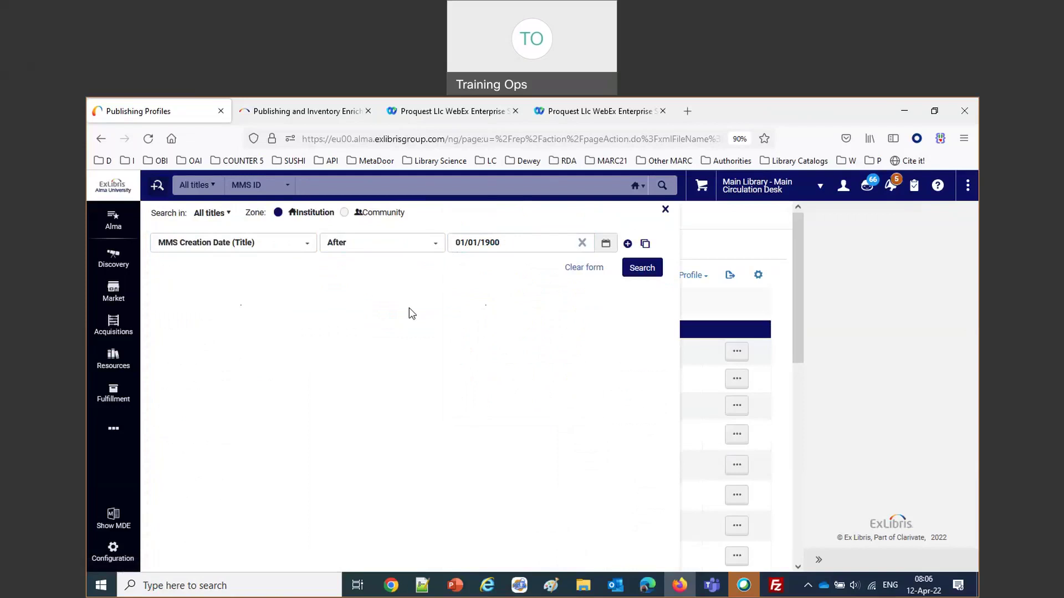
left_click(642, 270)
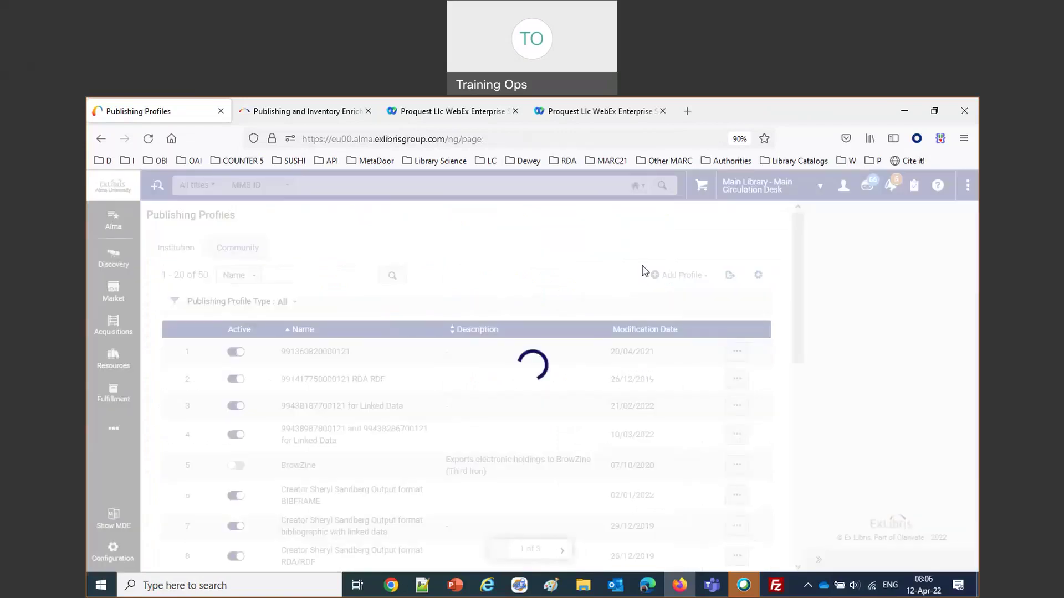
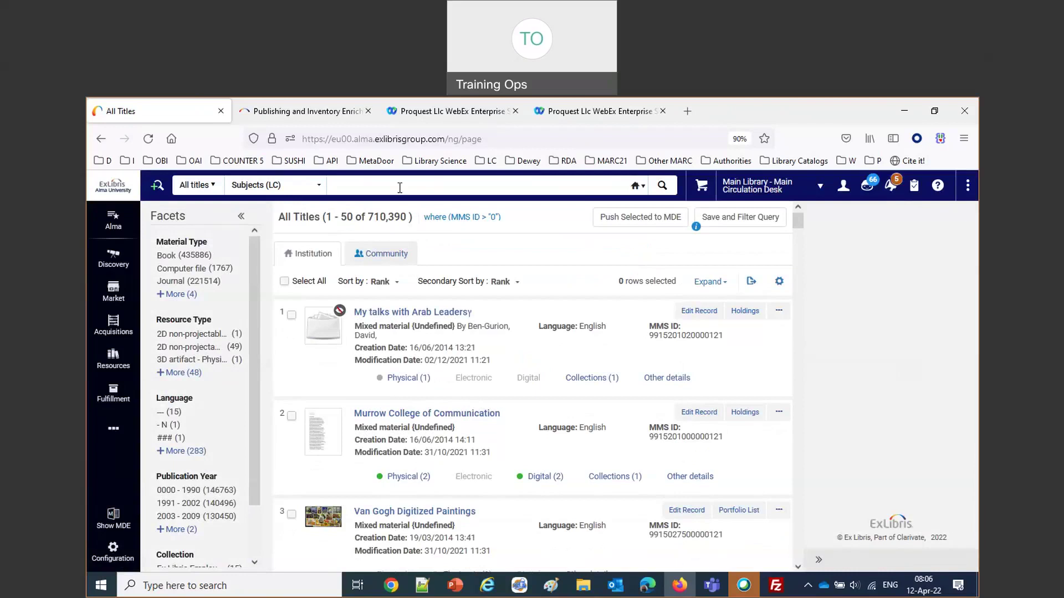
Step: Search all titles by Subjects (LC) for "sermons, latin"
left_click(397, 184)
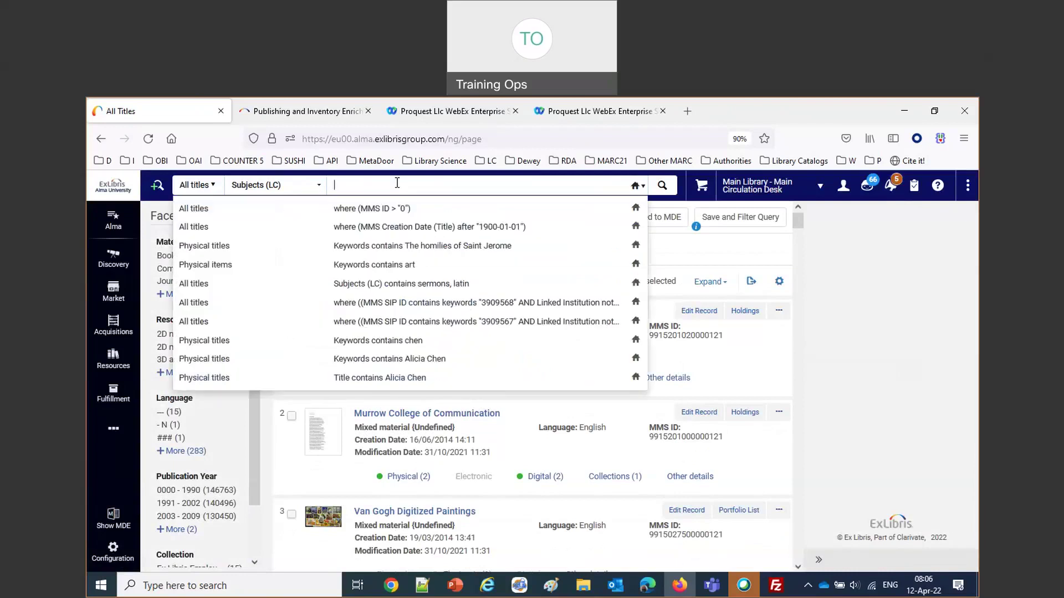
type("ser,mon")
key("BackSpace")
key("BackSpace")
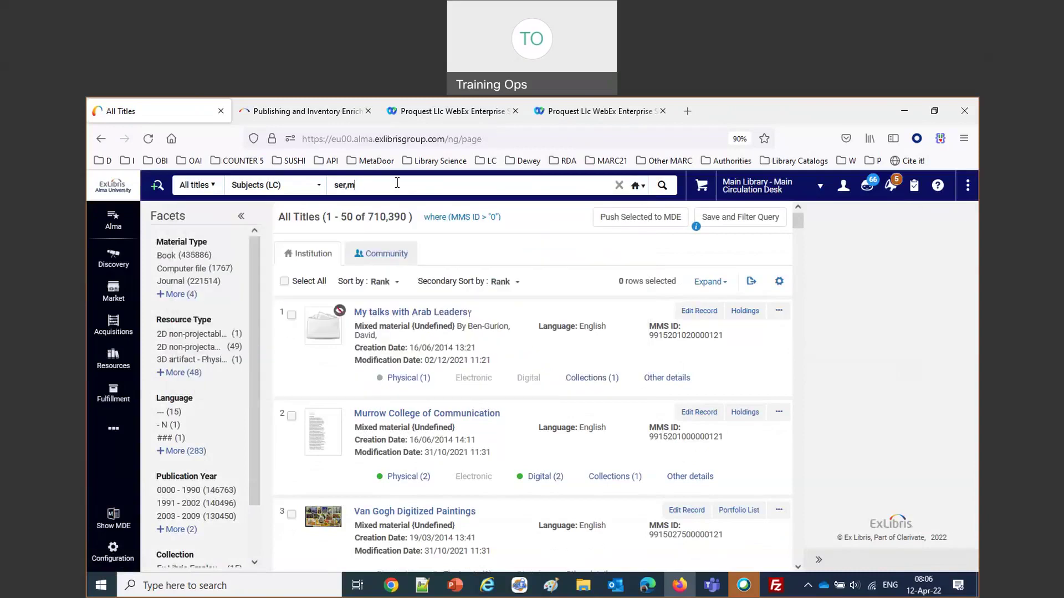
key("BackSpace")
key("BackSpace")
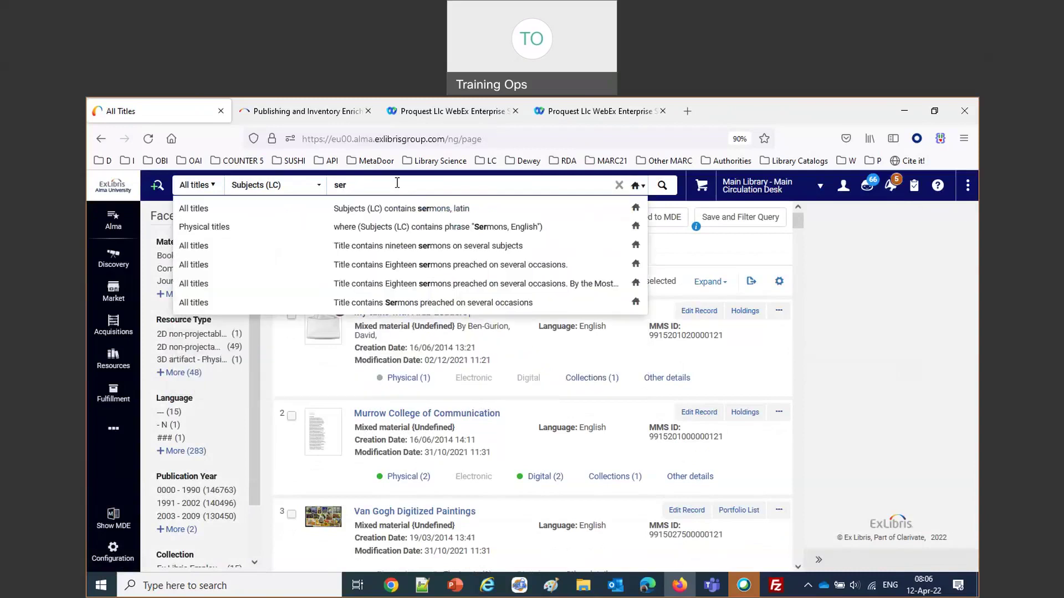
left_click(430, 208)
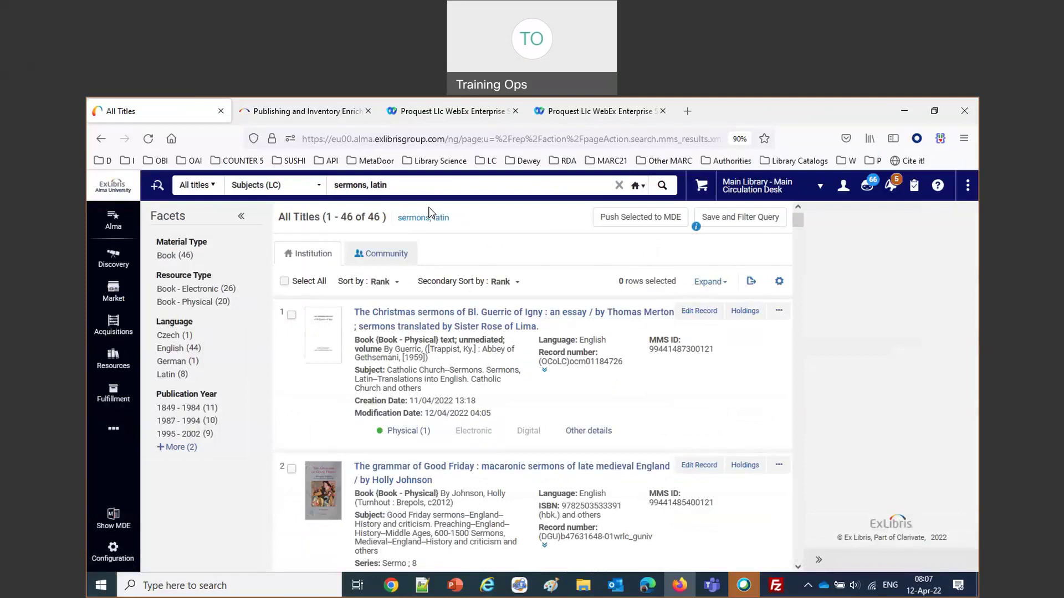
Step: Examine the retrieved titles for their subjects and their physical and electronic inventory
scroll(532, 388, "down", 3)
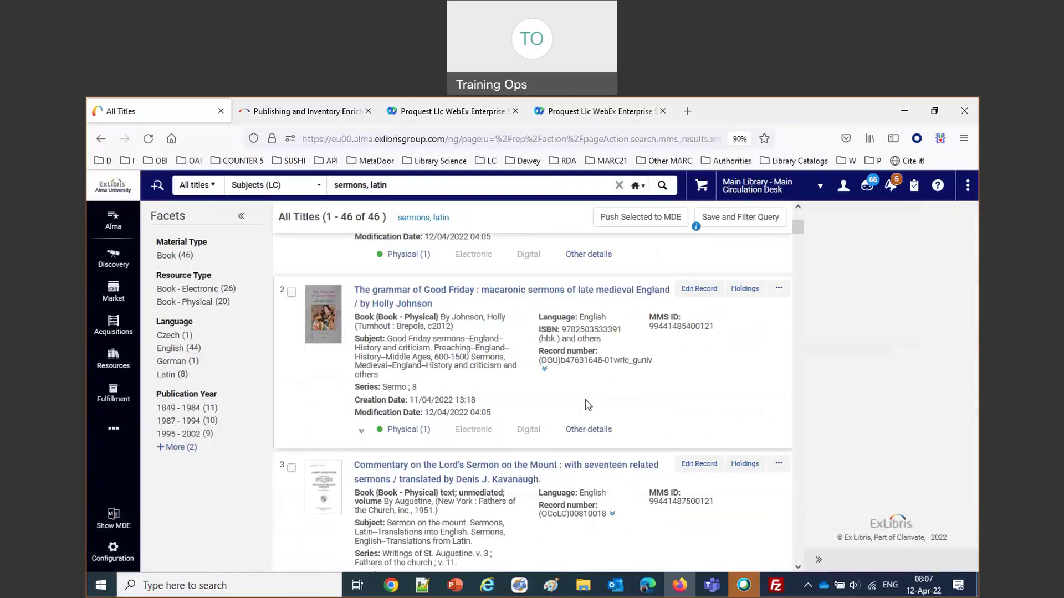
scroll(588, 406, "down", 1)
scroll(586, 405, "down", 8)
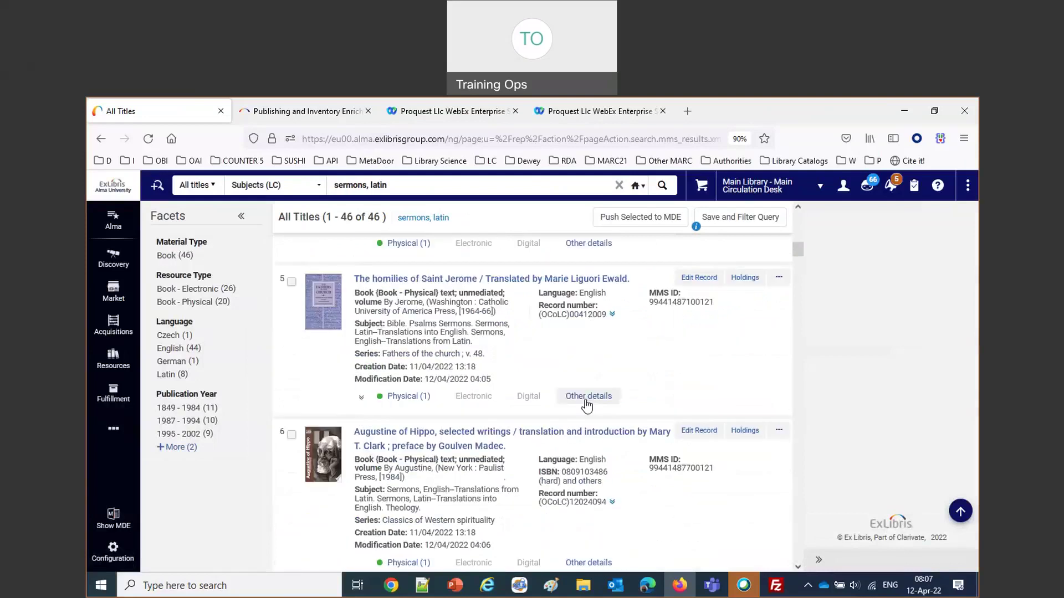
scroll(586, 405, "down", 15)
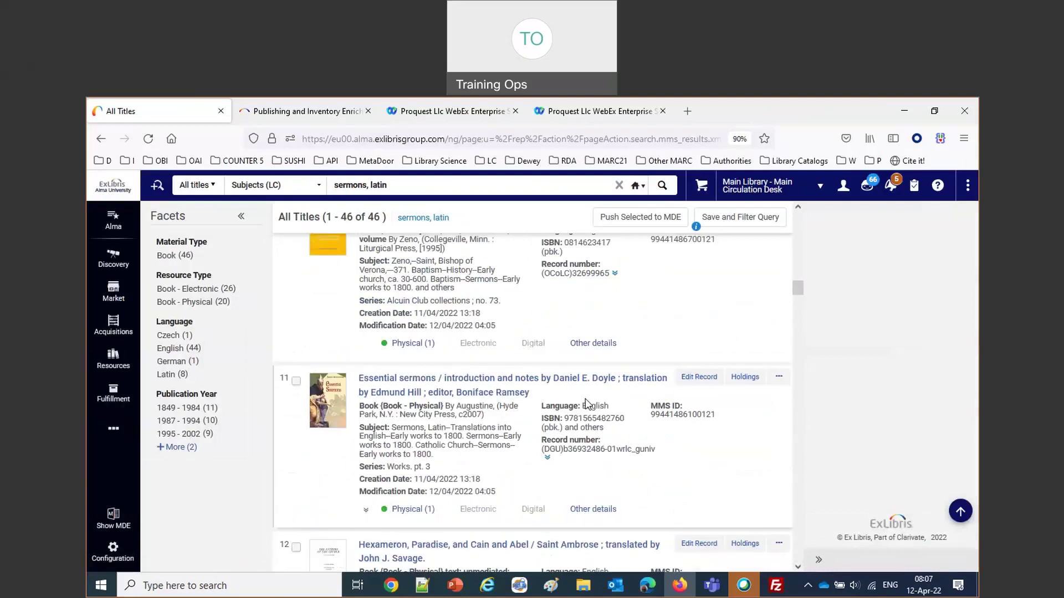
scroll(587, 406, "down", 15)
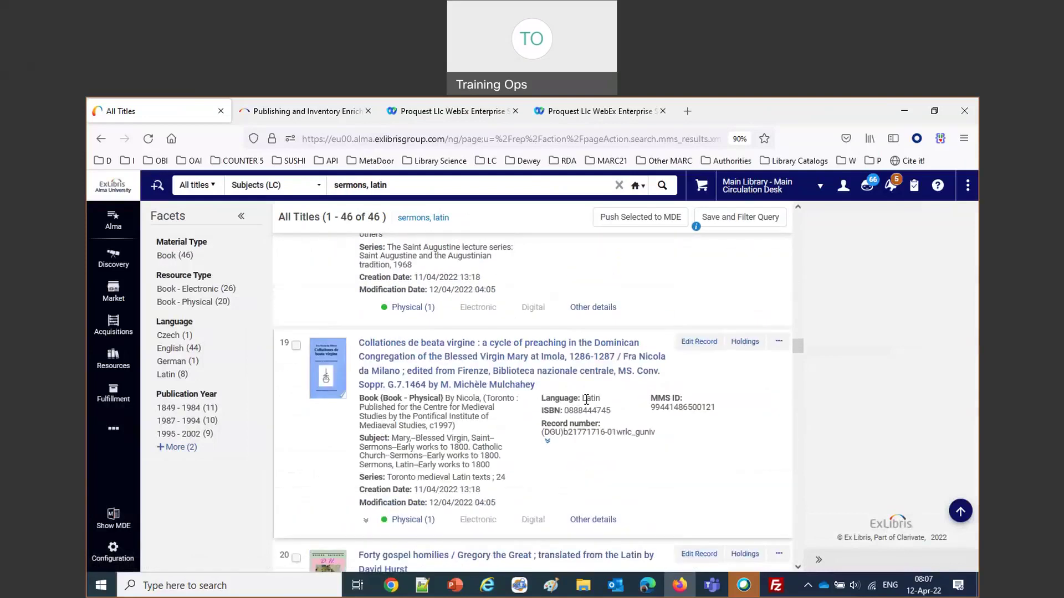
scroll(586, 406, "down", 4)
scroll(587, 406, "up", 3)
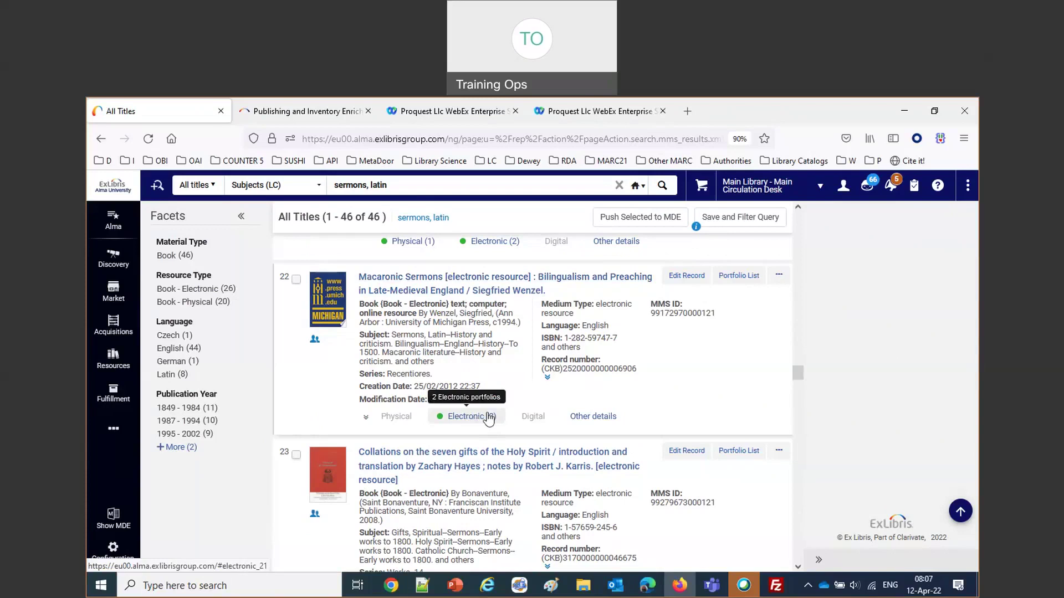
scroll(804, 360, "up", 1)
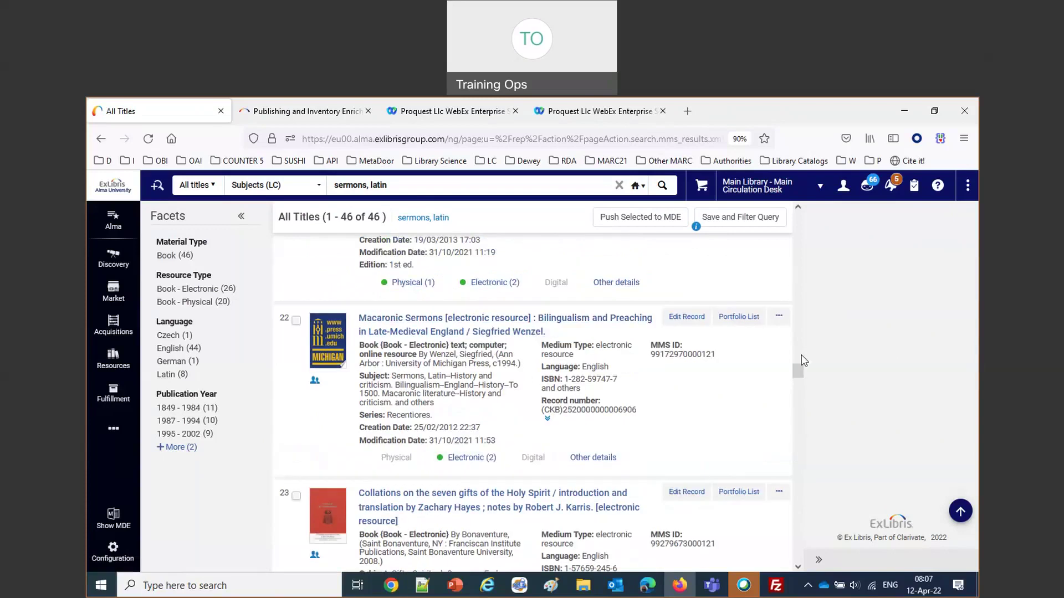
left_click_drag(804, 360, 802, 297)
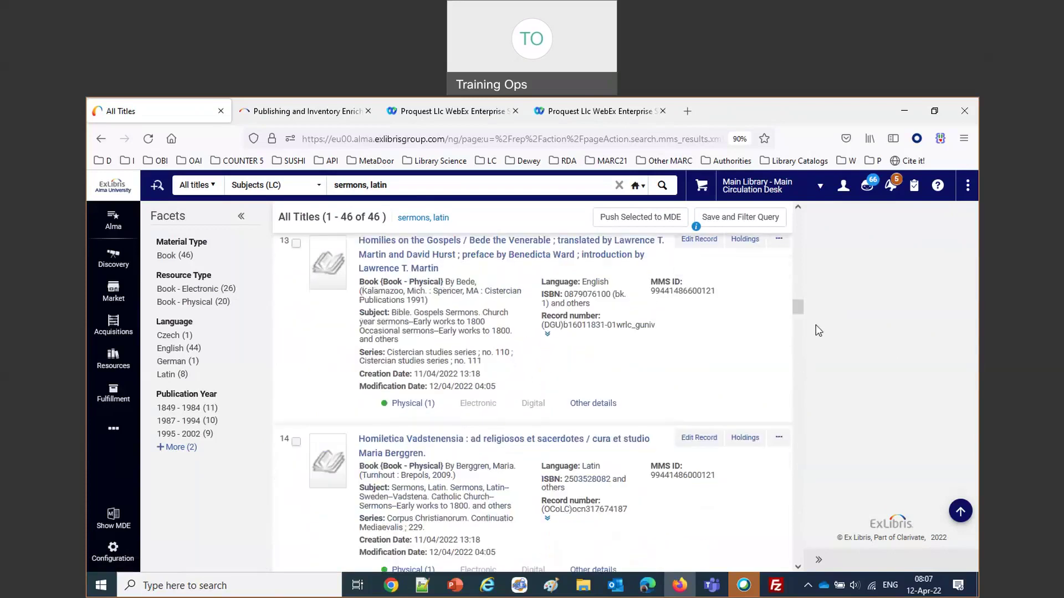
Step: Save the search query as a non-private All Titles set named "general publishing set morning"
left_click(744, 219)
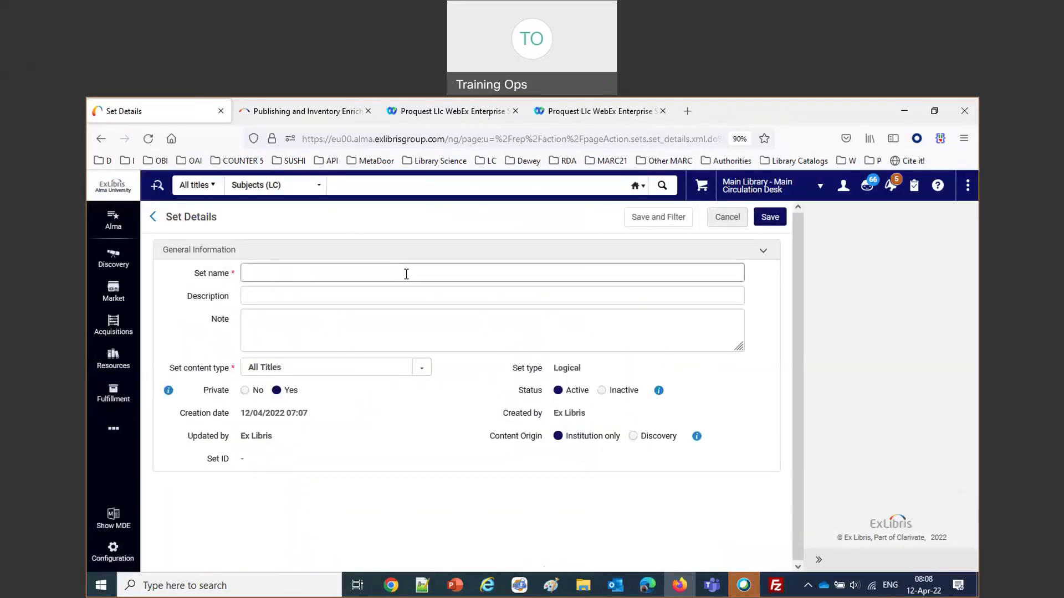
left_click(362, 274)
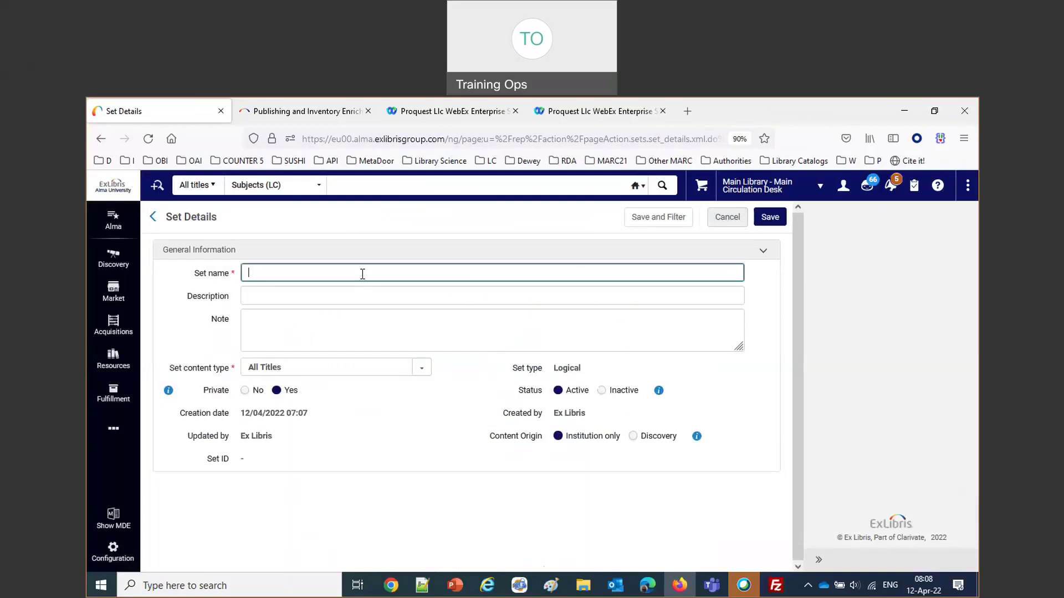
type("gen")
key("BackSpace")
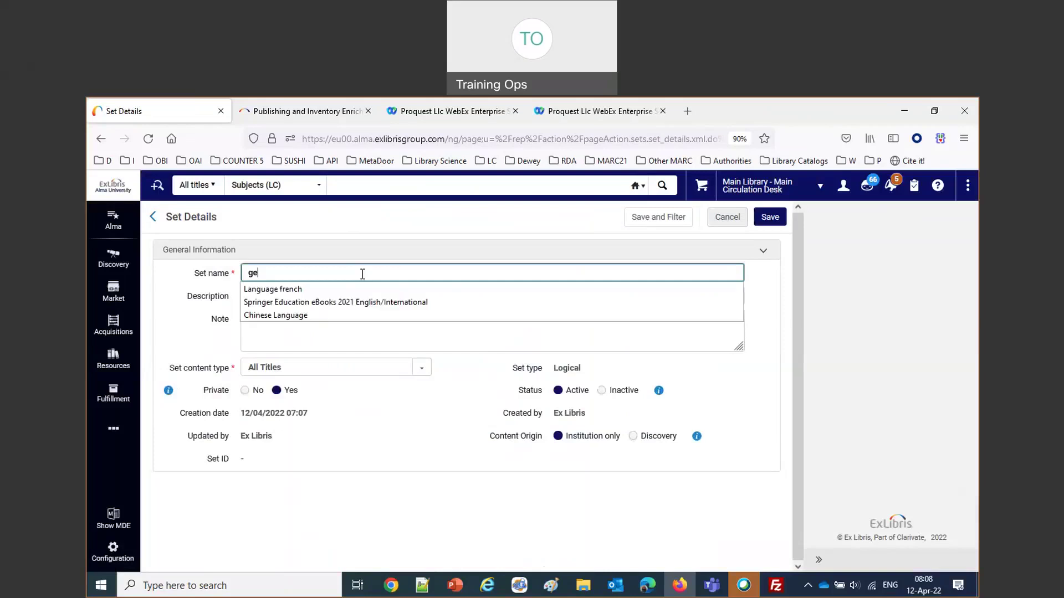
type("general publsihning set morning")
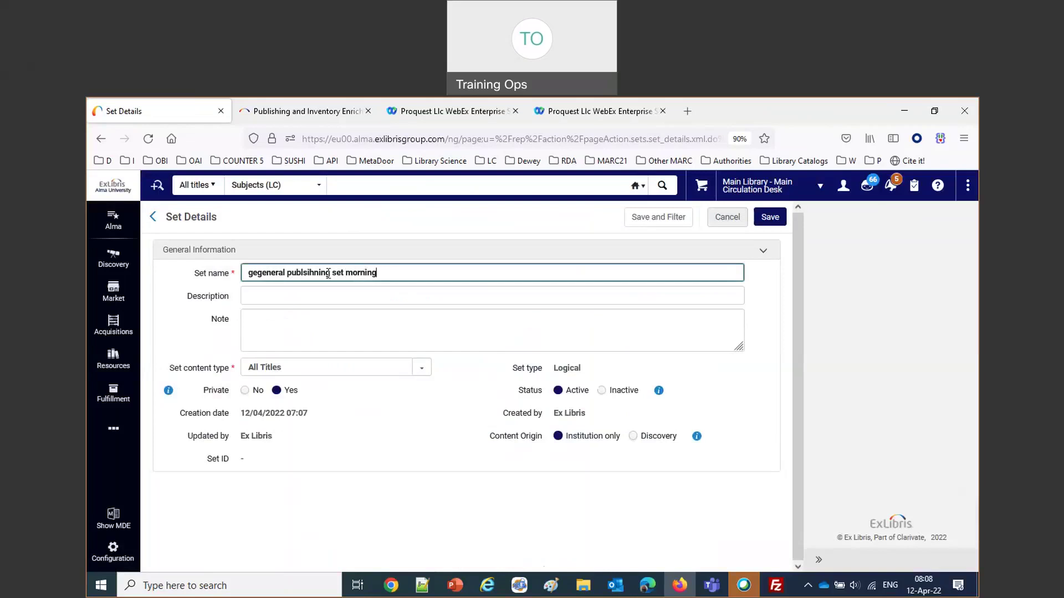
double_click(308, 273)
type("publishing")
left_click(262, 272)
key("BackSpace")
key("BackSpace")
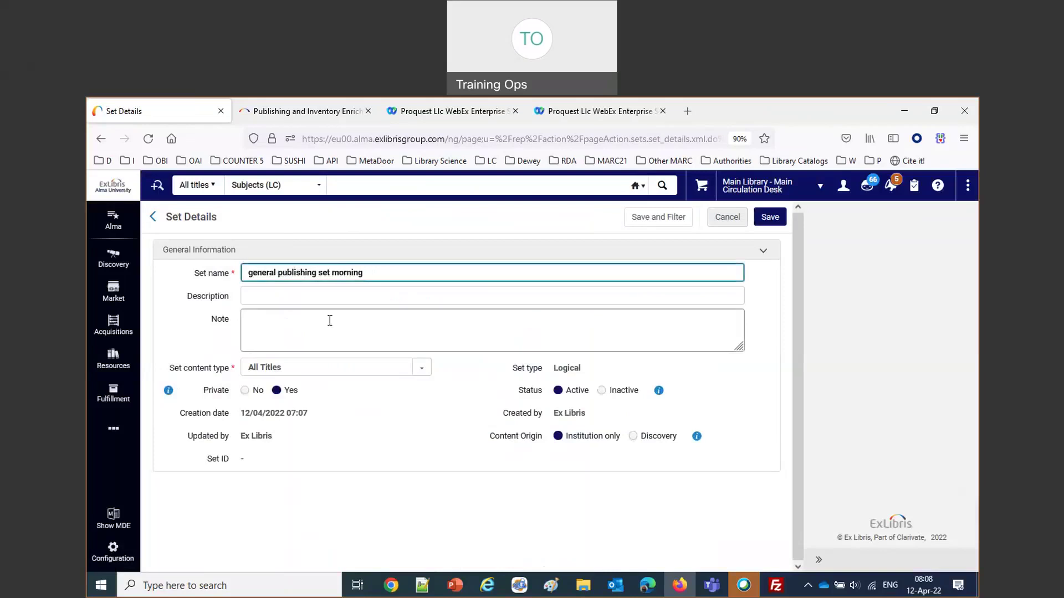
left_click(244, 390)
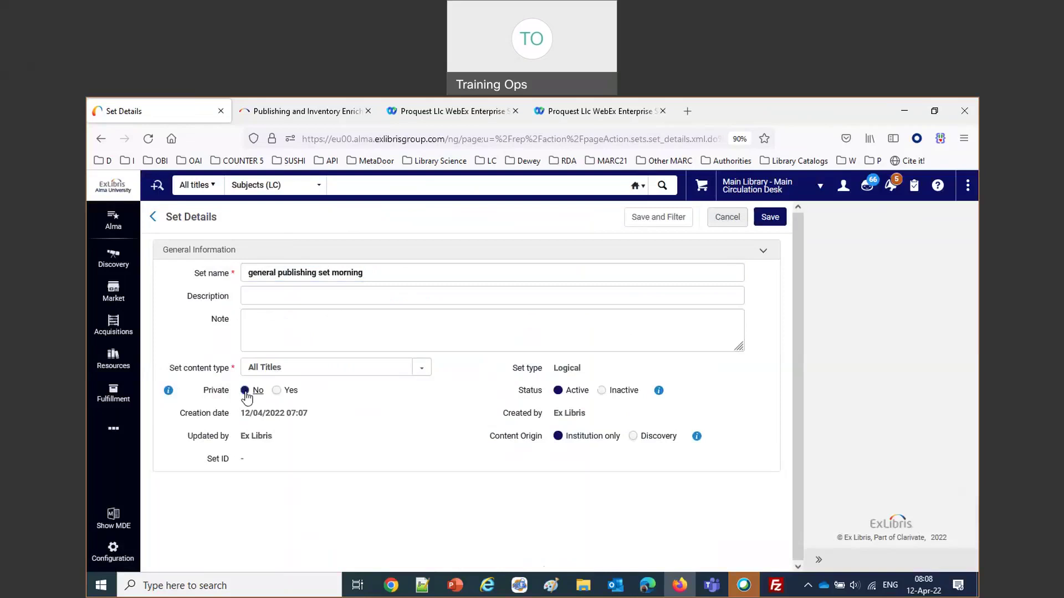
left_click(772, 218)
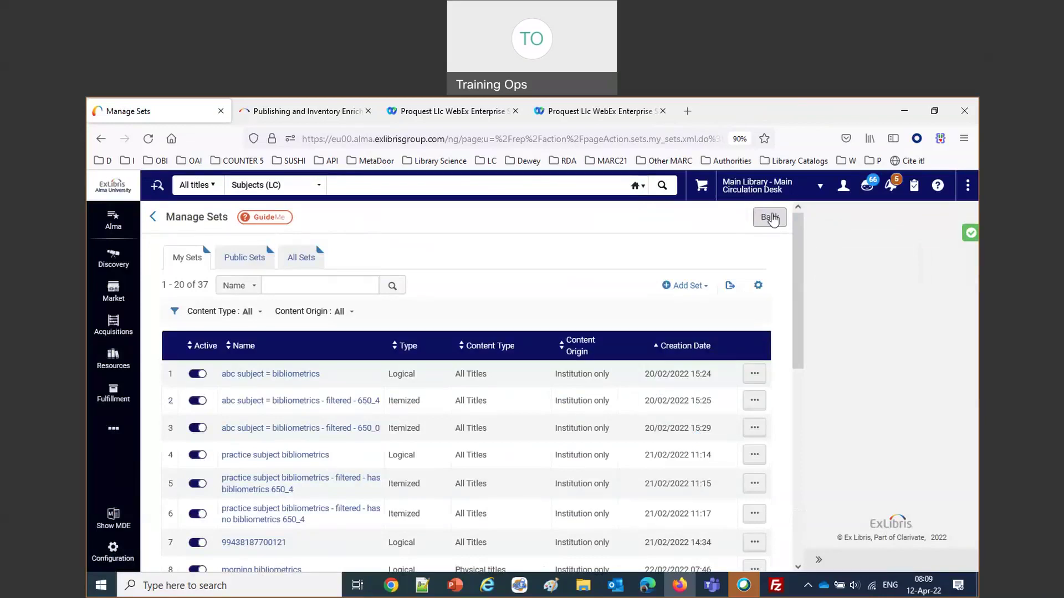
Step: Find the new set by searching set names for "general" and display its results
left_click(318, 286)
type("general")
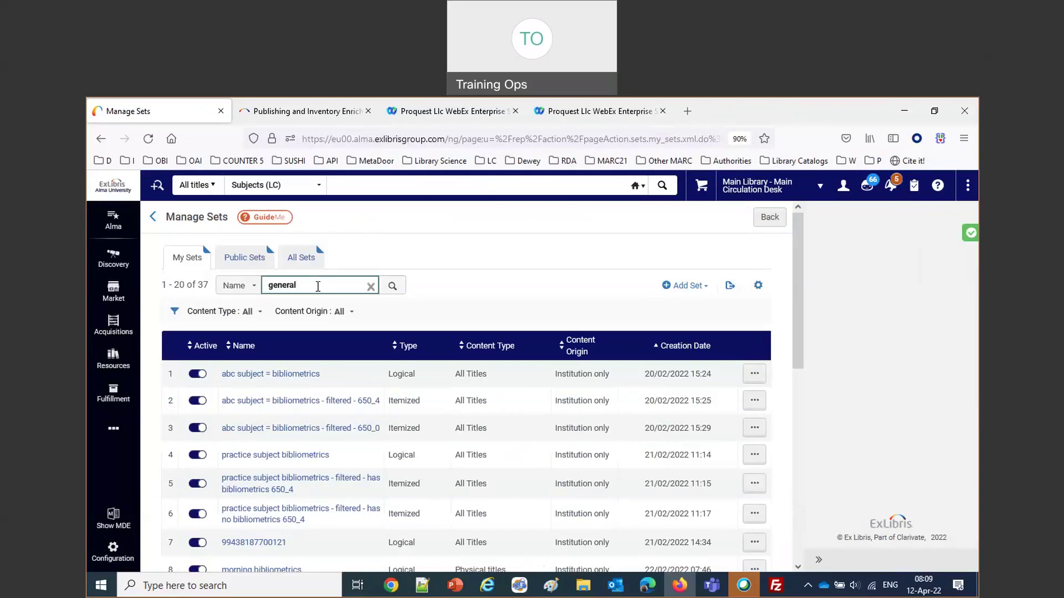
key("Return")
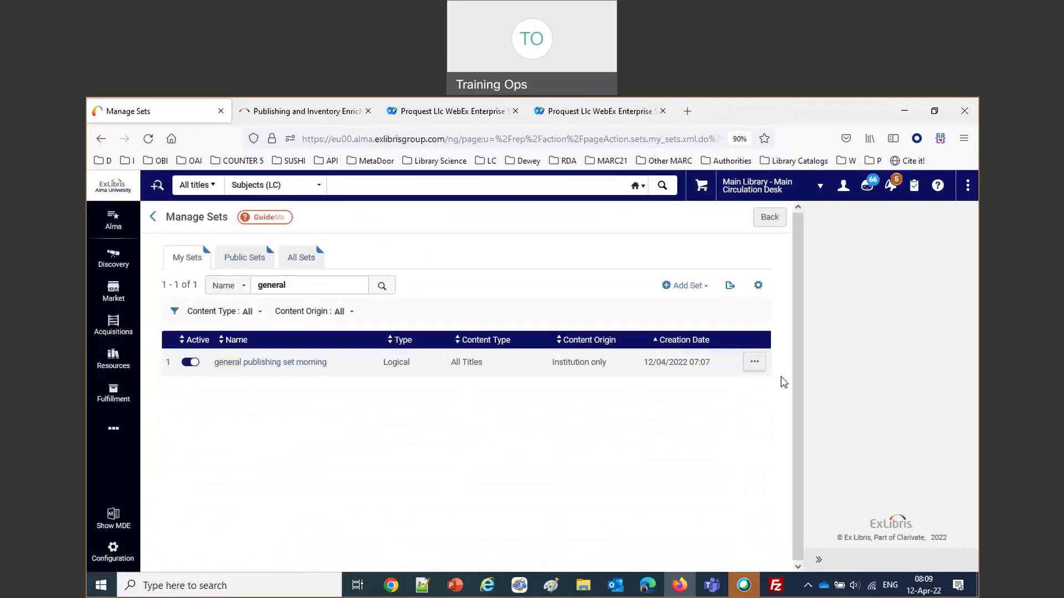
left_click(754, 362)
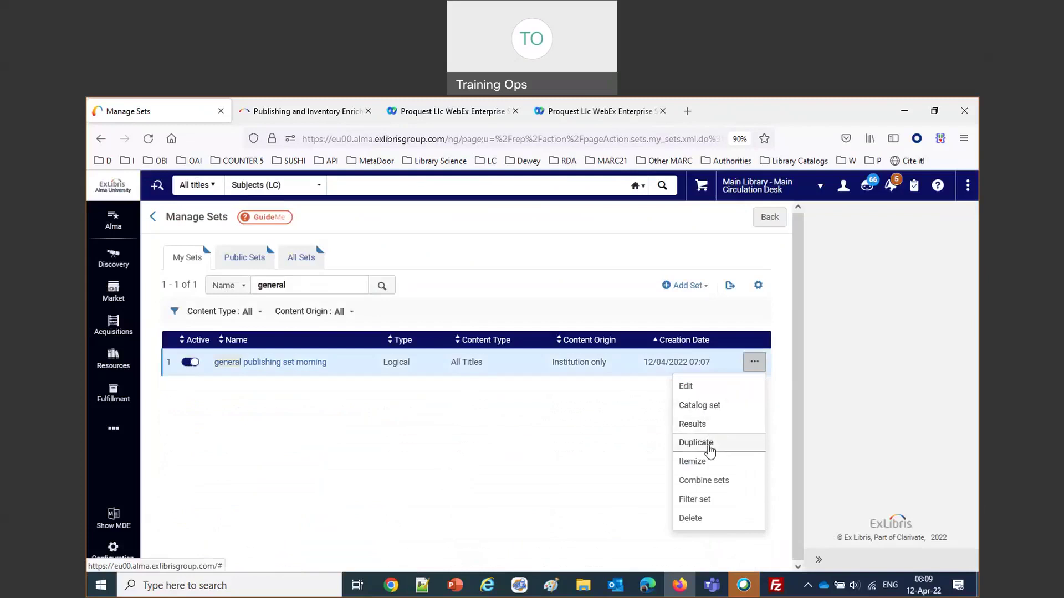
left_click(704, 427)
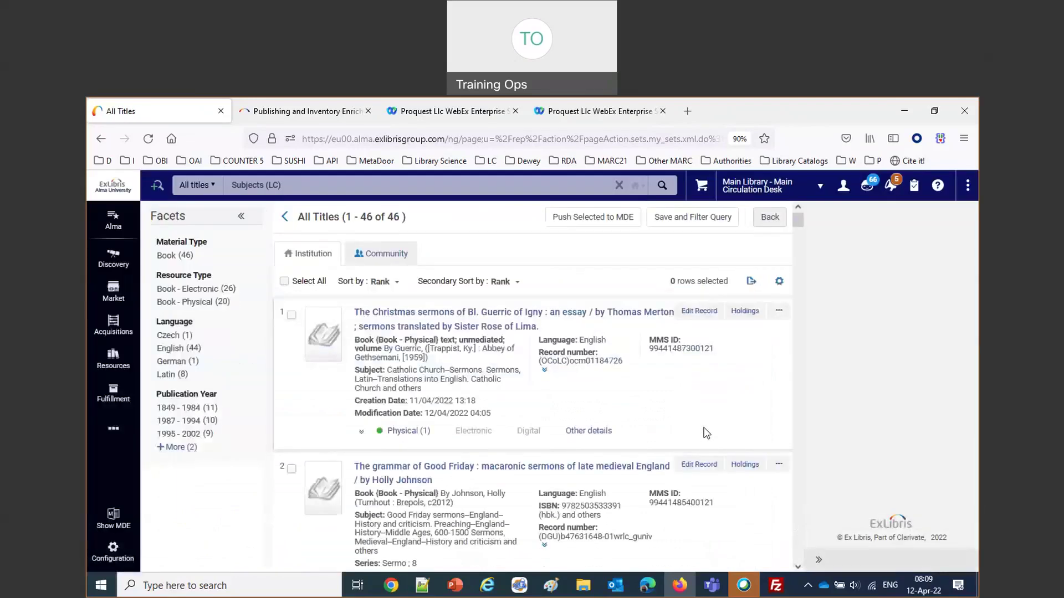
Step: View the record of "The Christmas sermons of Bl. Guerric of Igny" and open it for editing in the Metadata Editor
left_click(542, 340)
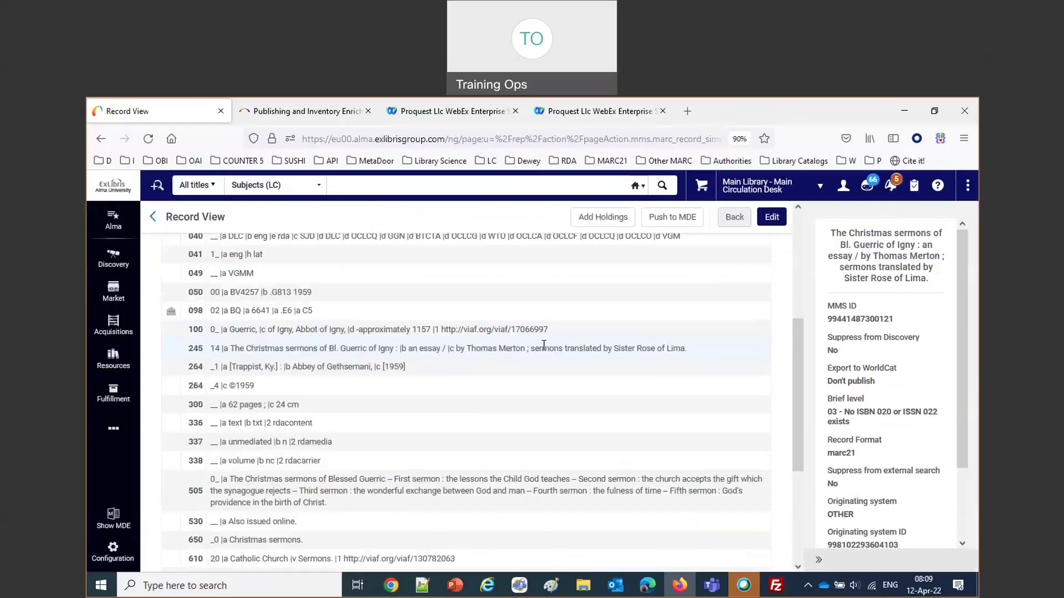
scroll(543, 344, "down", 4)
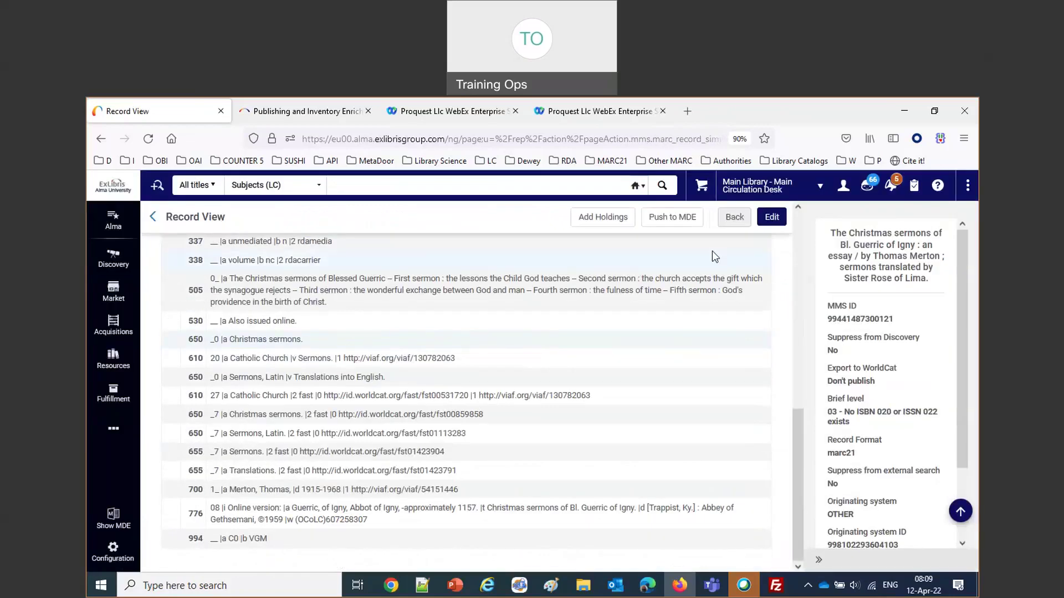
left_click(769, 218)
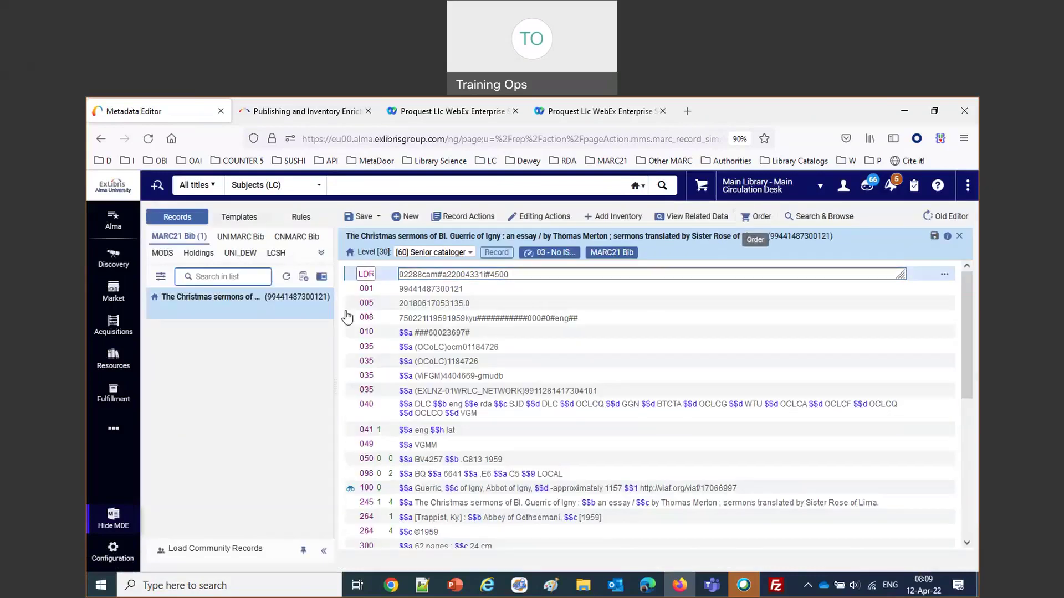
Step: Add a 993 field below field 776 with a person's name in subfield a
scroll(528, 381, "down", 10)
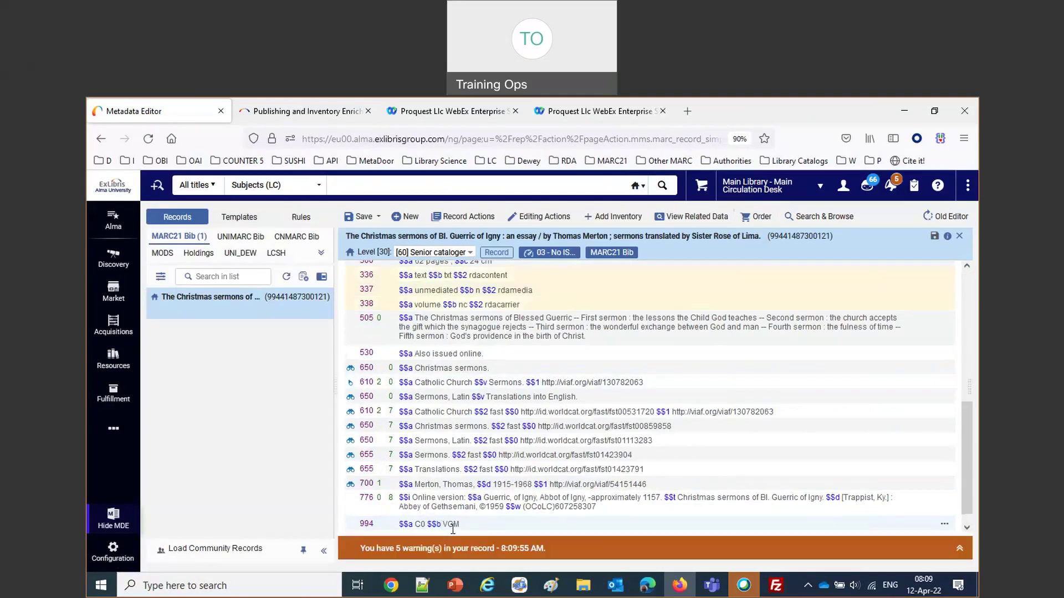
left_click(459, 507)
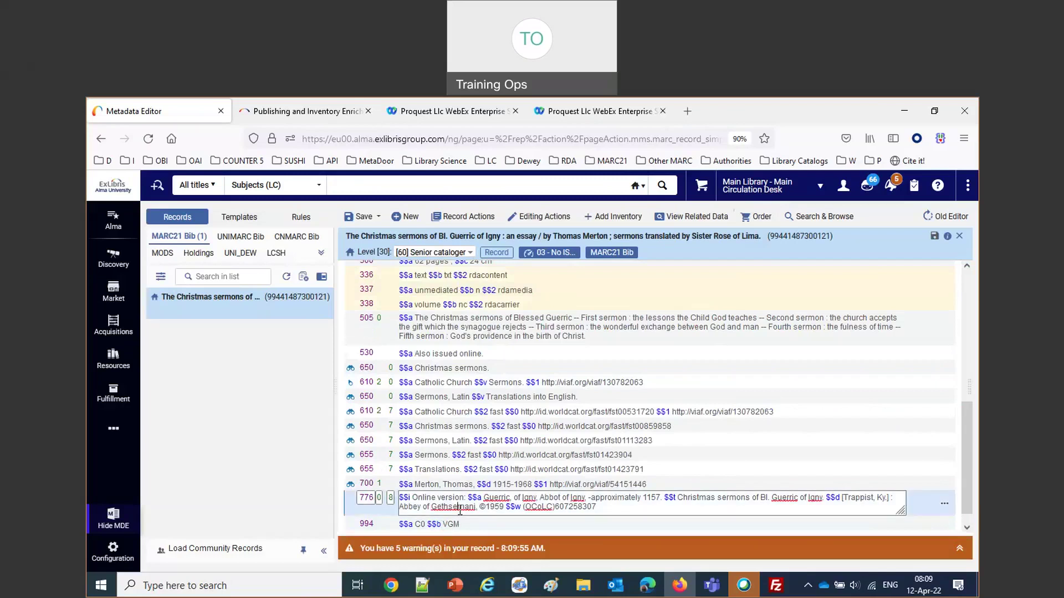
key("F8")
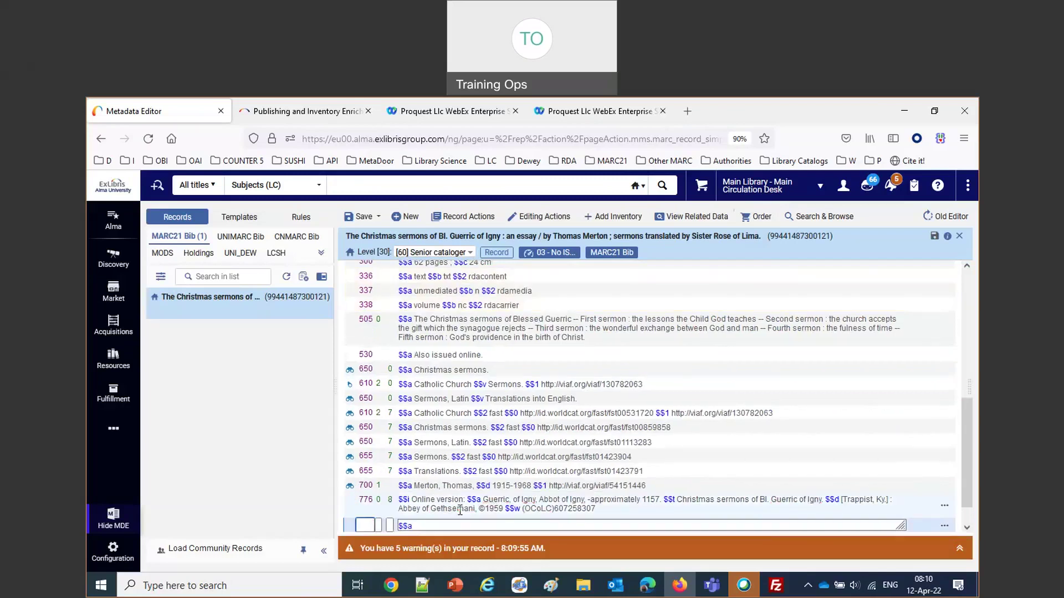
type("993")
left_click(457, 526)
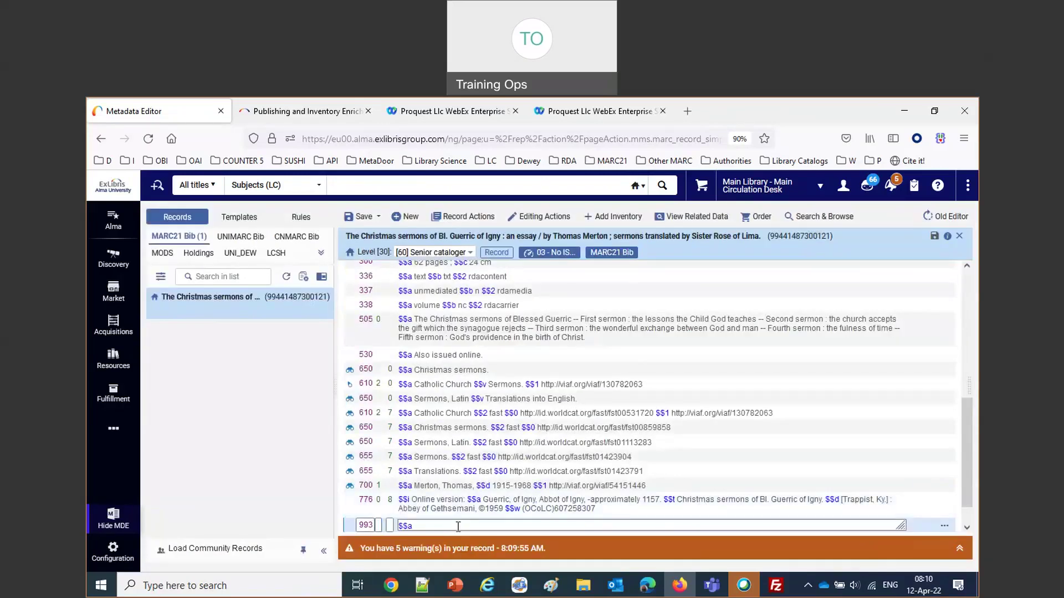
type("Marina K.")
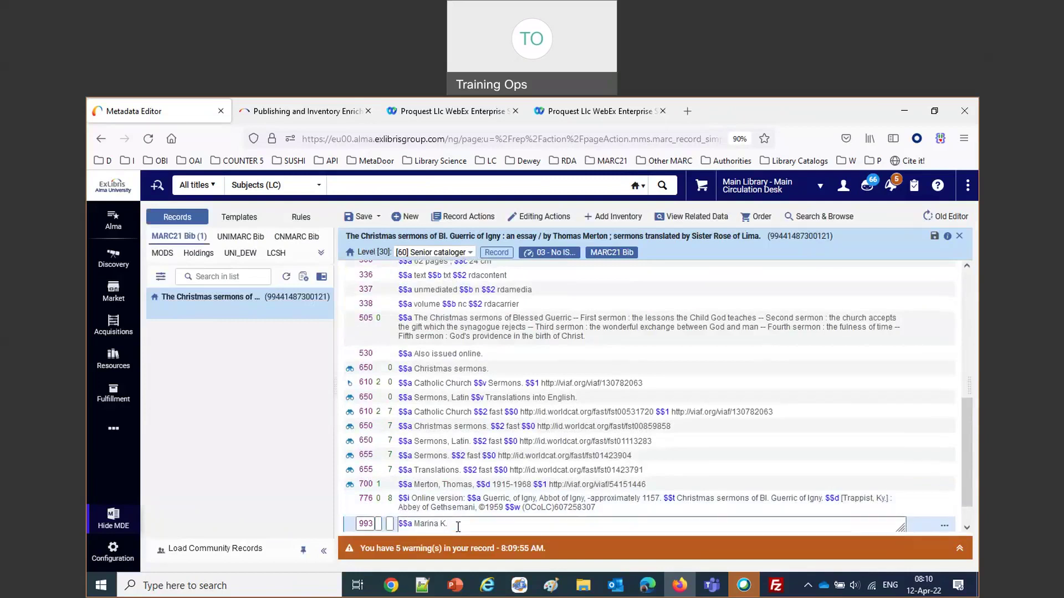
Step: Add a 900 field with "Architecture" in subfield a, save the record and check the added local fields
key("F8")
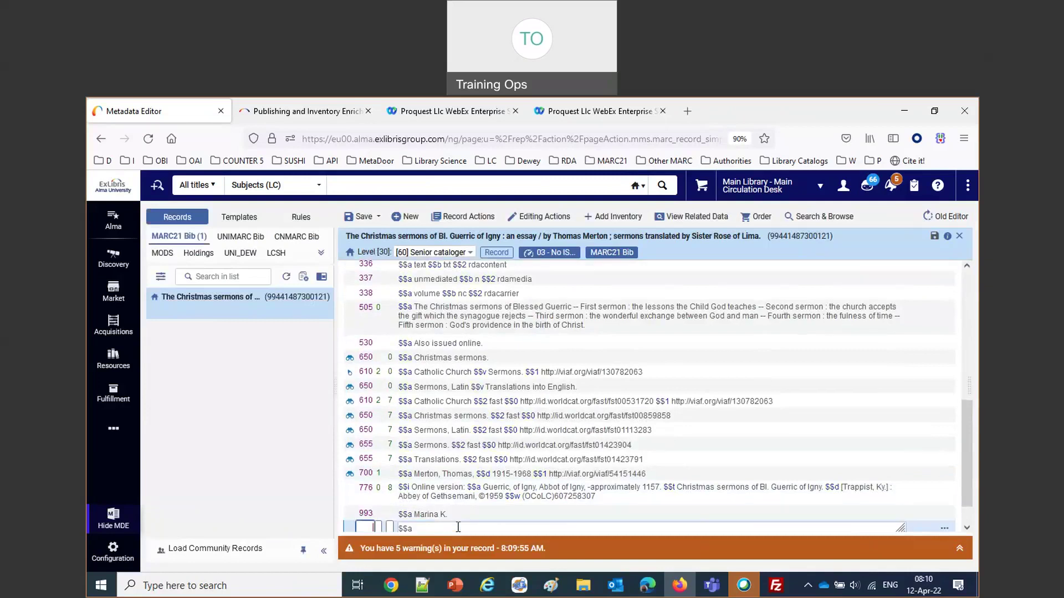
type("900")
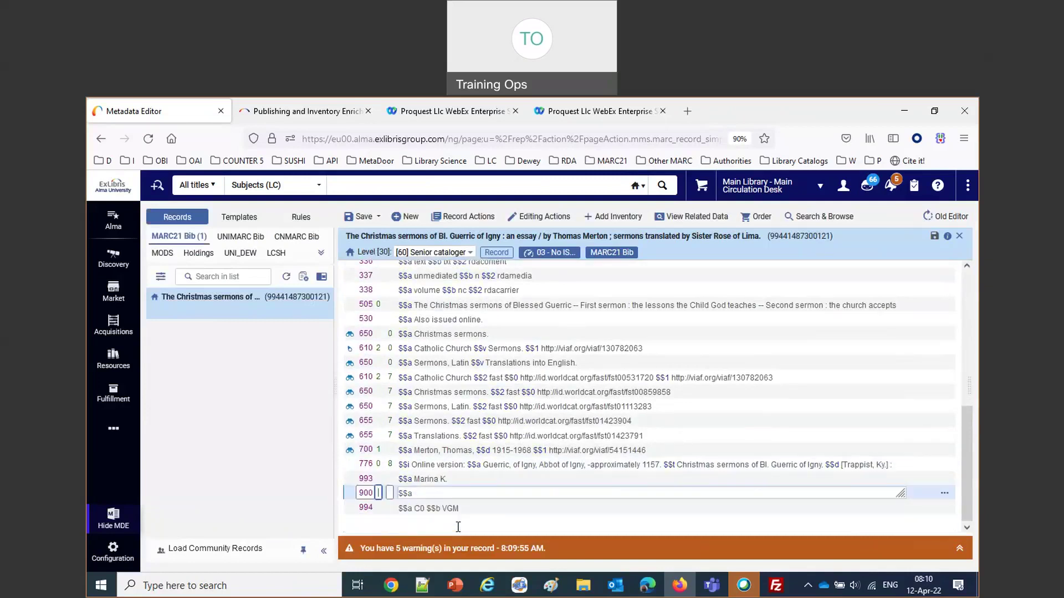
type("Architecture")
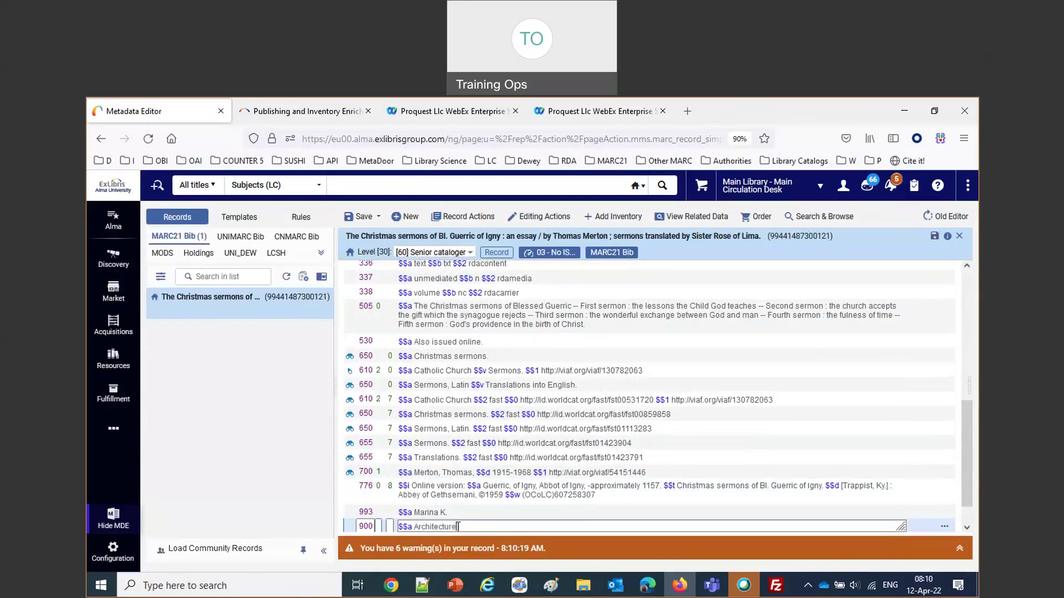
left_click(359, 219)
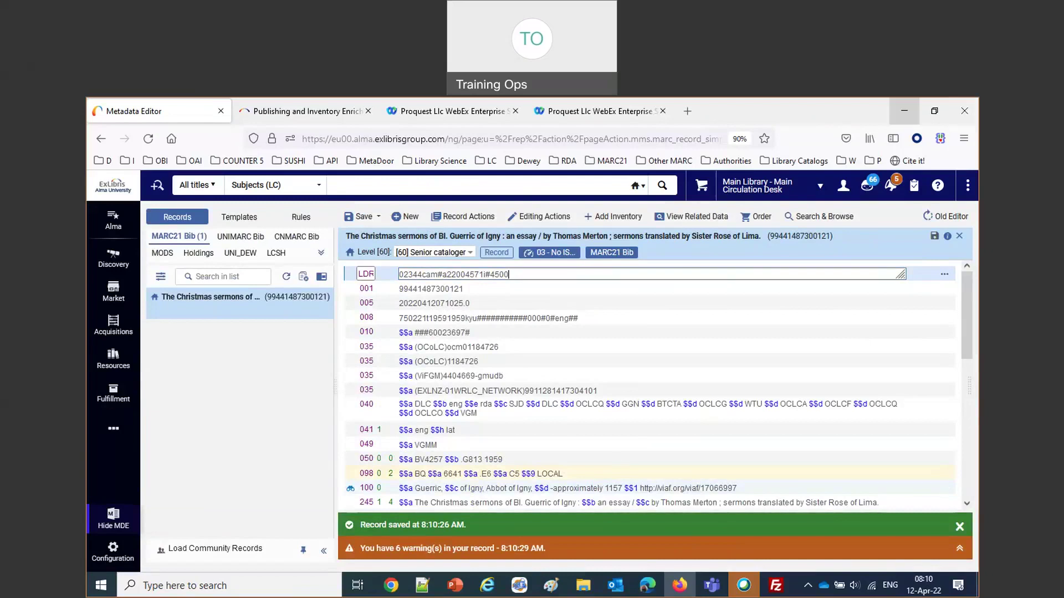
scroll(640, 409, "down", 1)
scroll(640, 409, "down", 5)
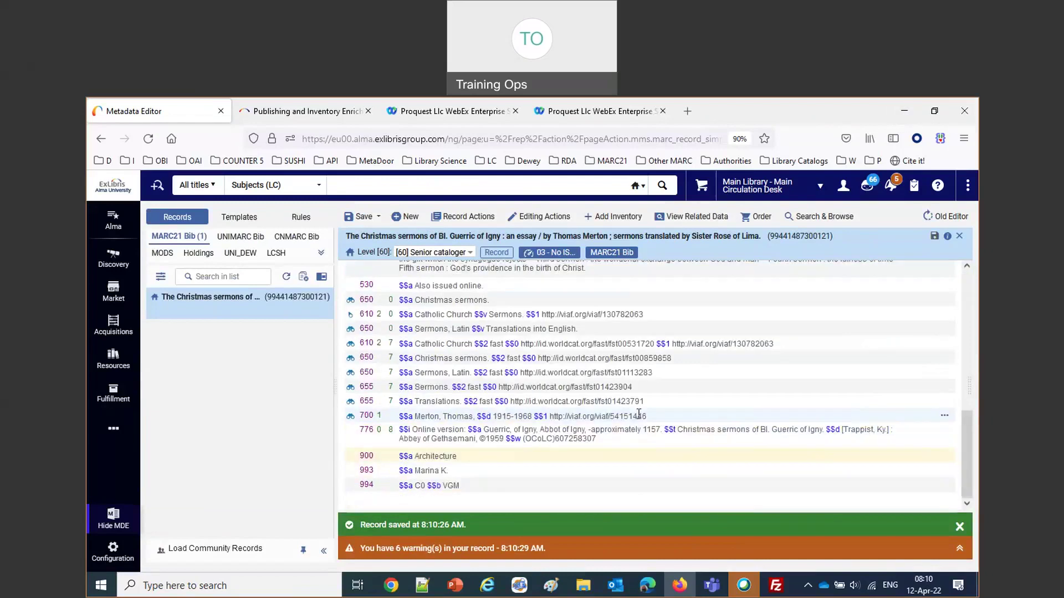
Step: Try enhancing the record with the normalization "YLK - Remove 900 - 994 fields then add 900 from Al", then release it without saving
left_click(540, 217)
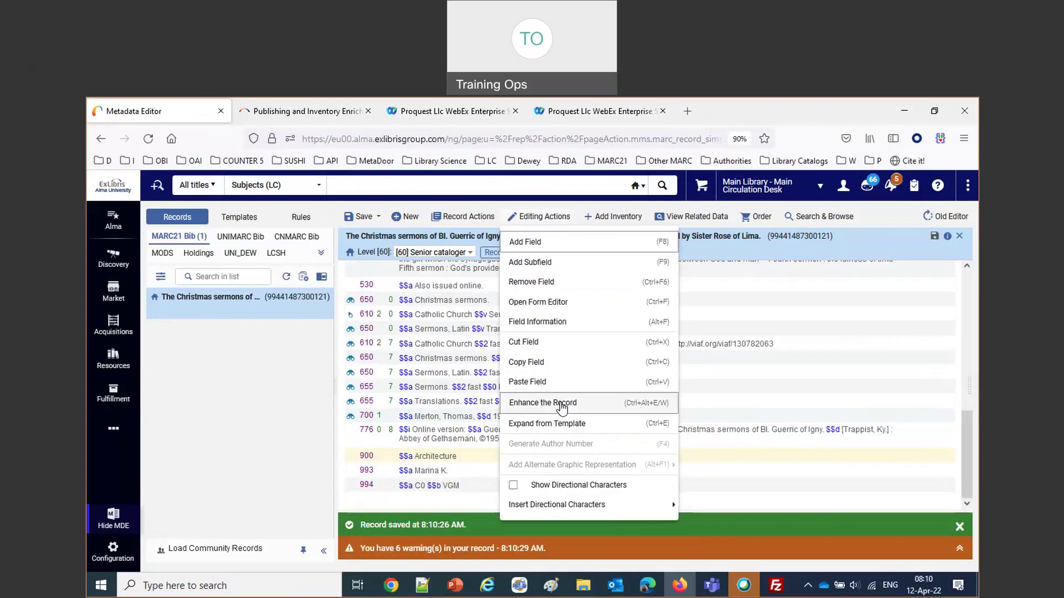
left_click(562, 405)
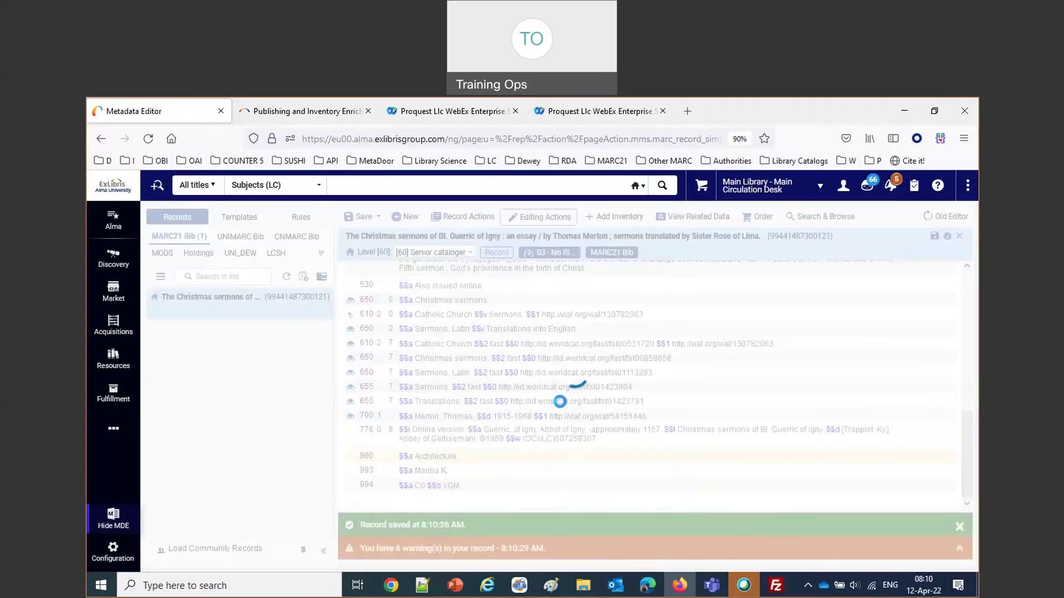
left_click(600, 406)
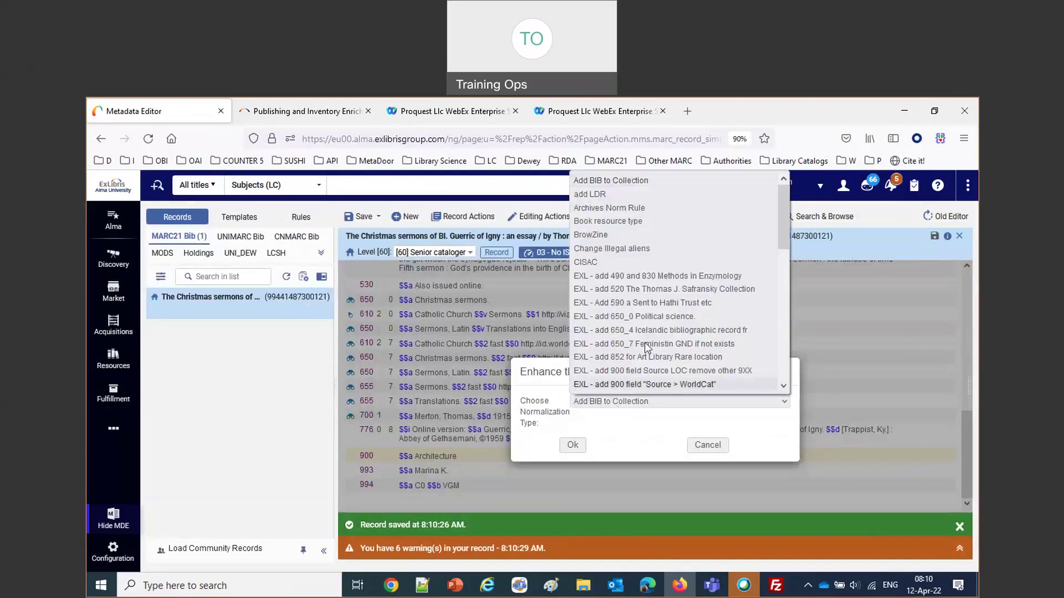
scroll(647, 347, "down", 10)
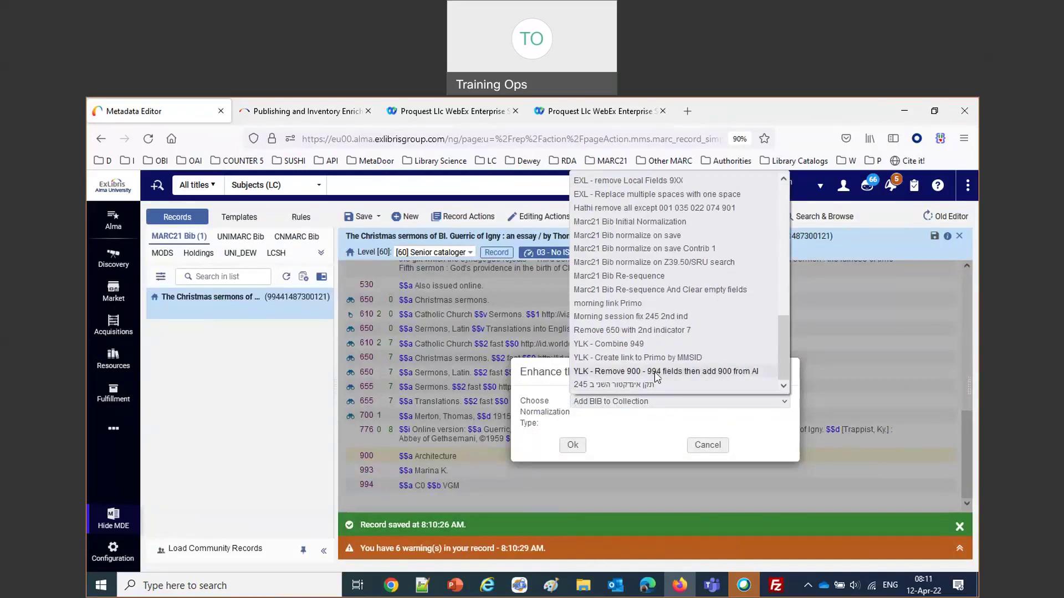
left_click(655, 371)
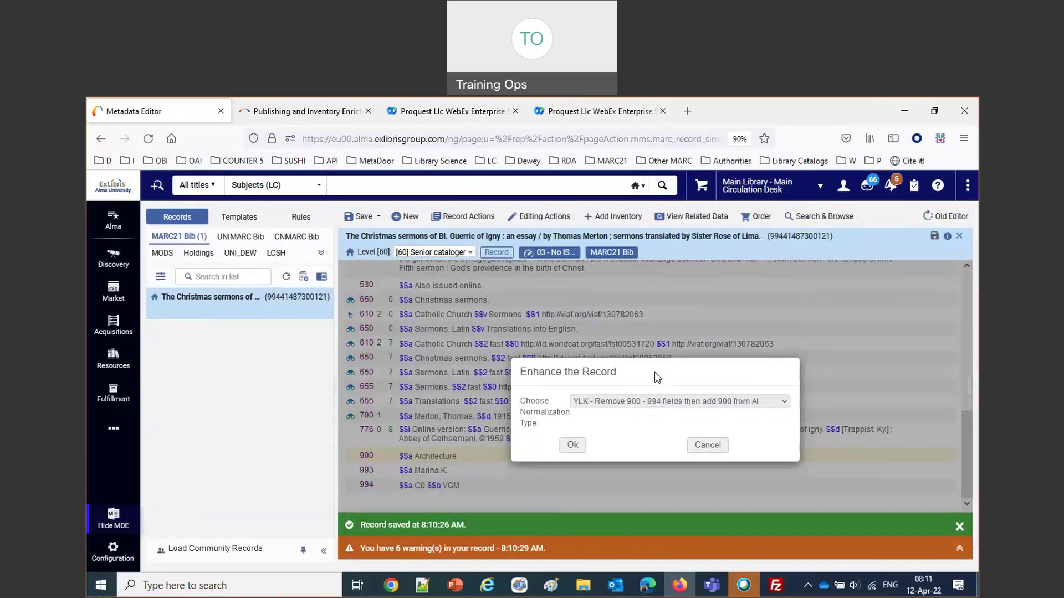
left_click(573, 446)
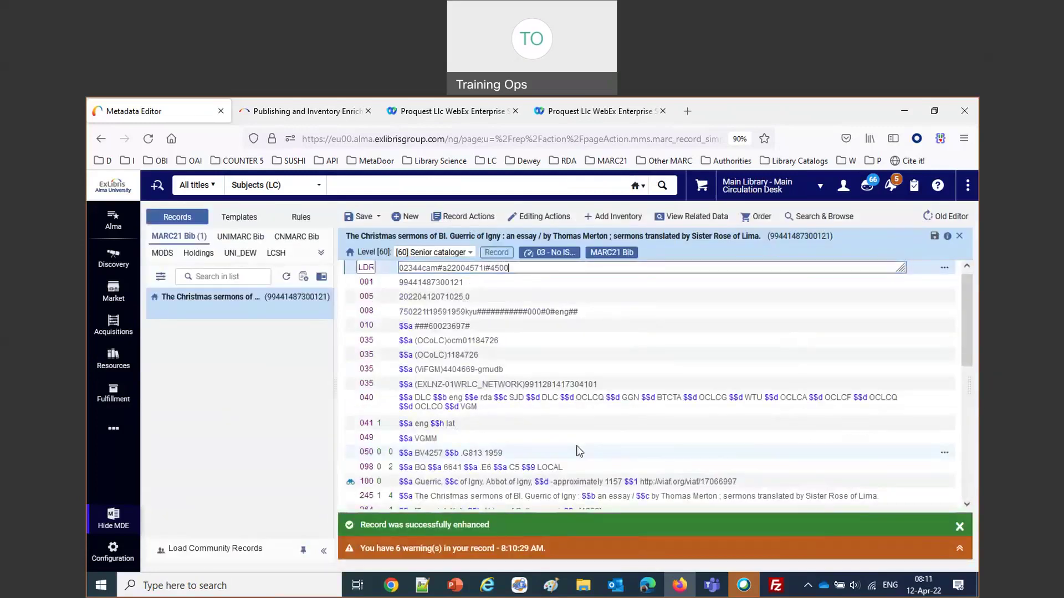
scroll(578, 452, "down", 10)
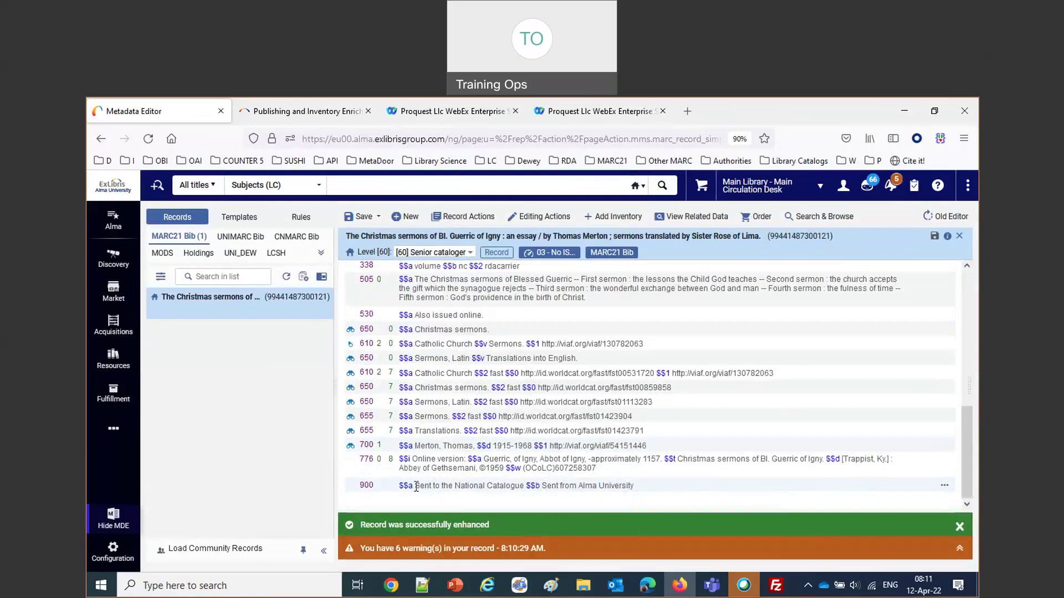
left_click_drag(417, 487, 661, 487)
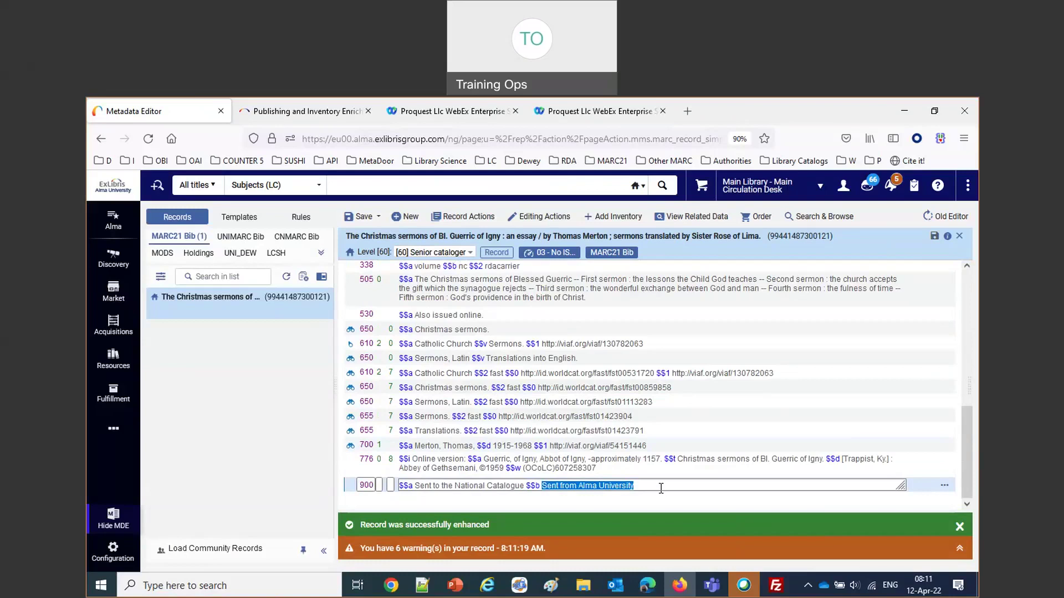
left_click(303, 279)
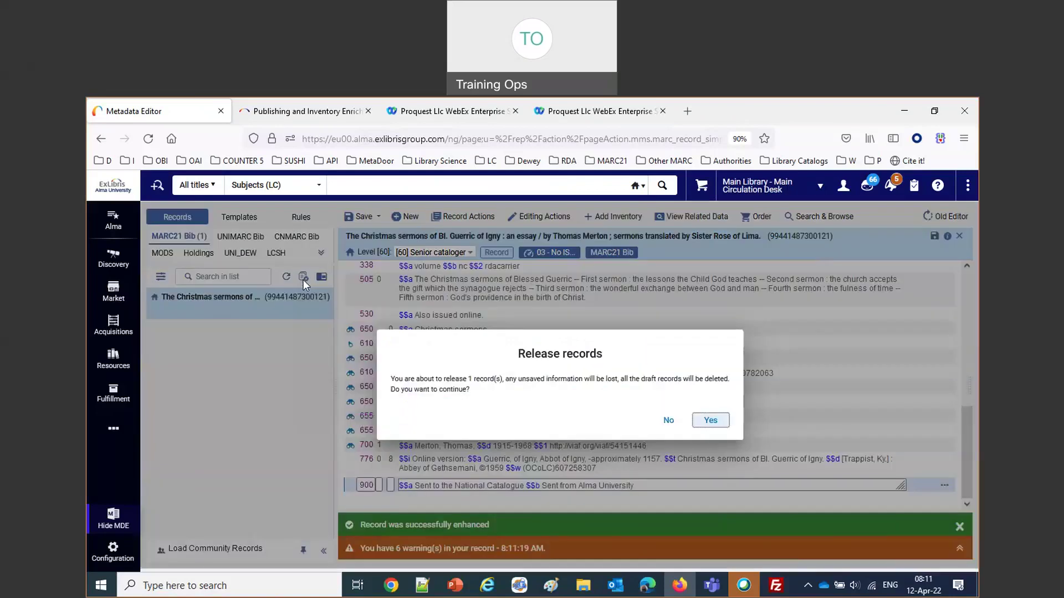
left_click(701, 421)
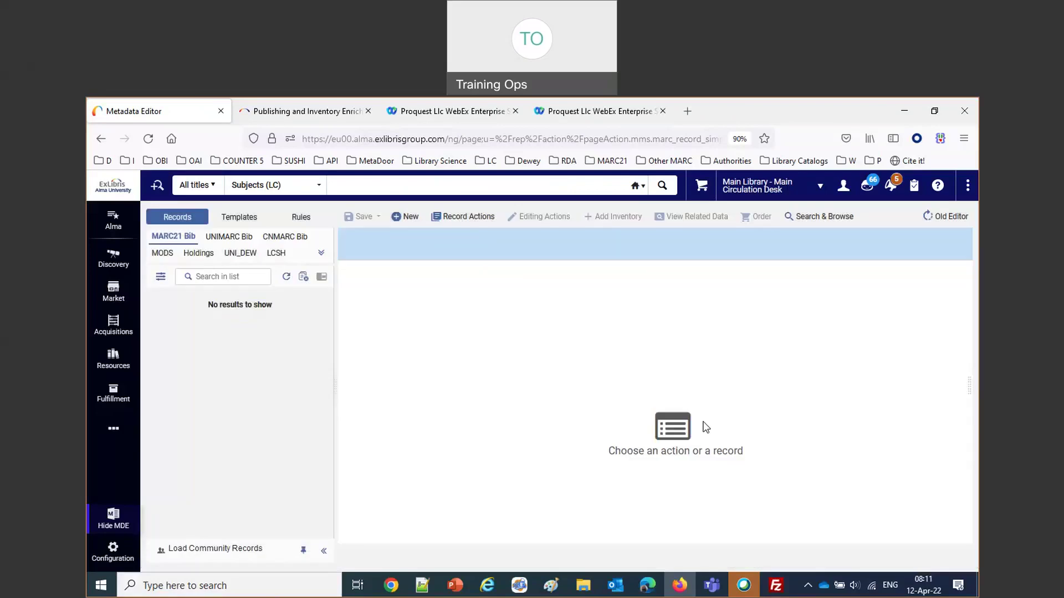
Step: Open Word and create a blank document with left-to-right text direction for taking notes
left_click(209, 588)
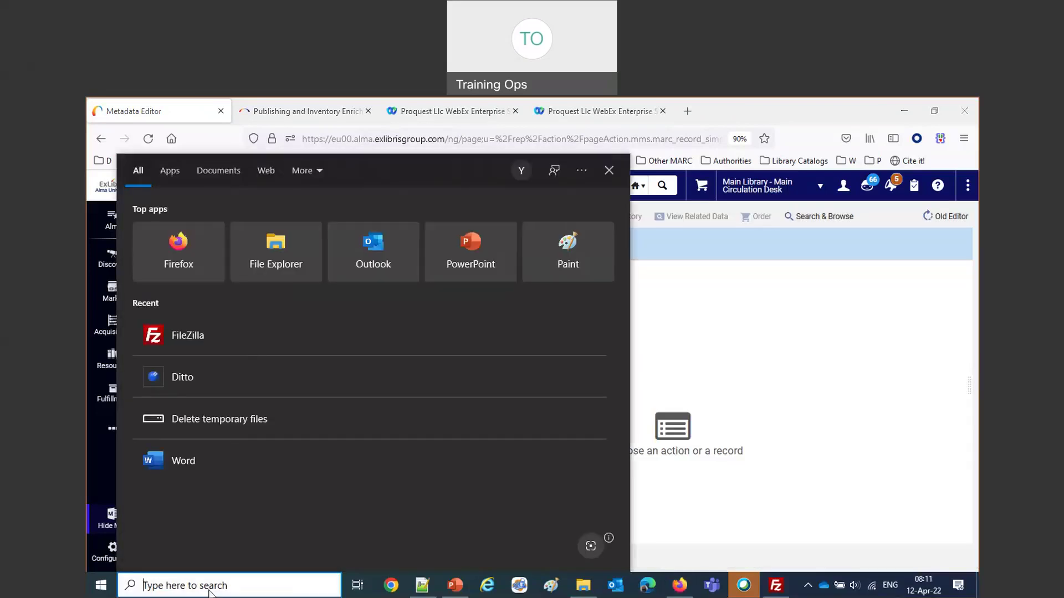
left_click(181, 464)
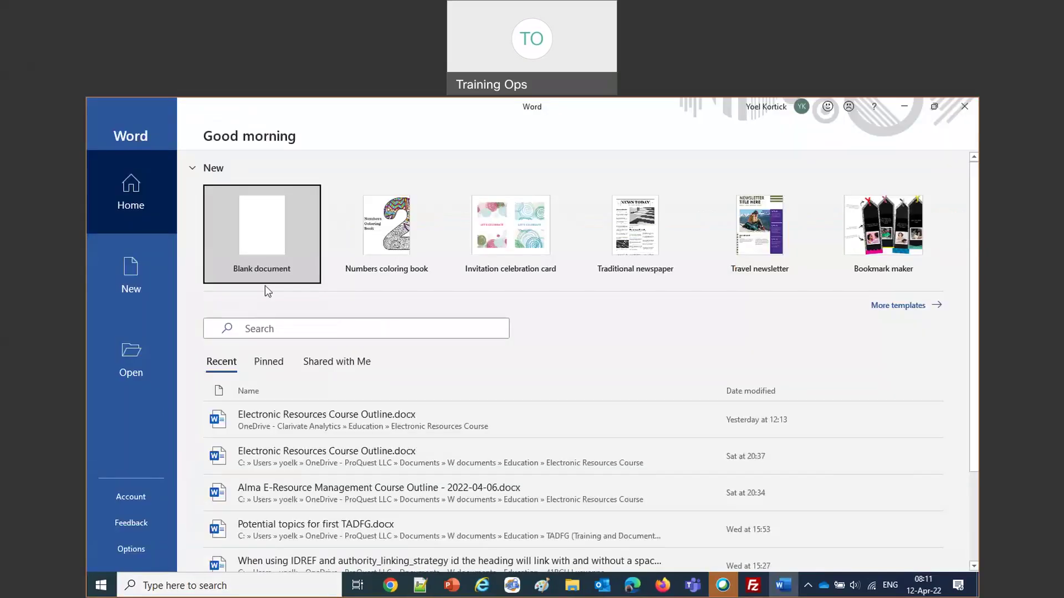
left_click(273, 238)
key("ctrl+shift")
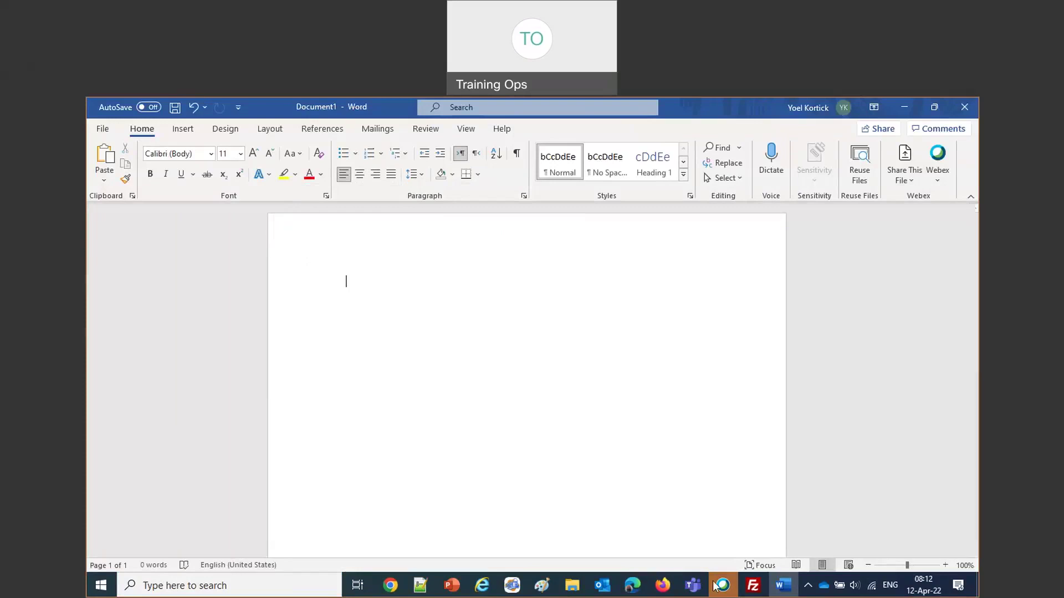
Step: Switch back to Alma in Firefox and start a new general publishing profile for bibliographic content
left_click(668, 591)
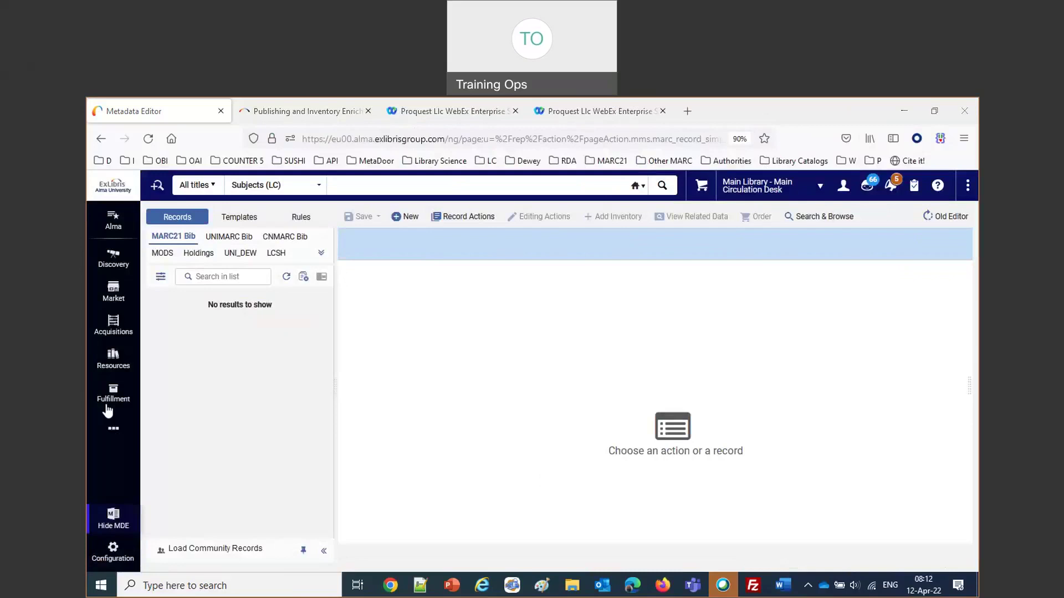
left_click(108, 367)
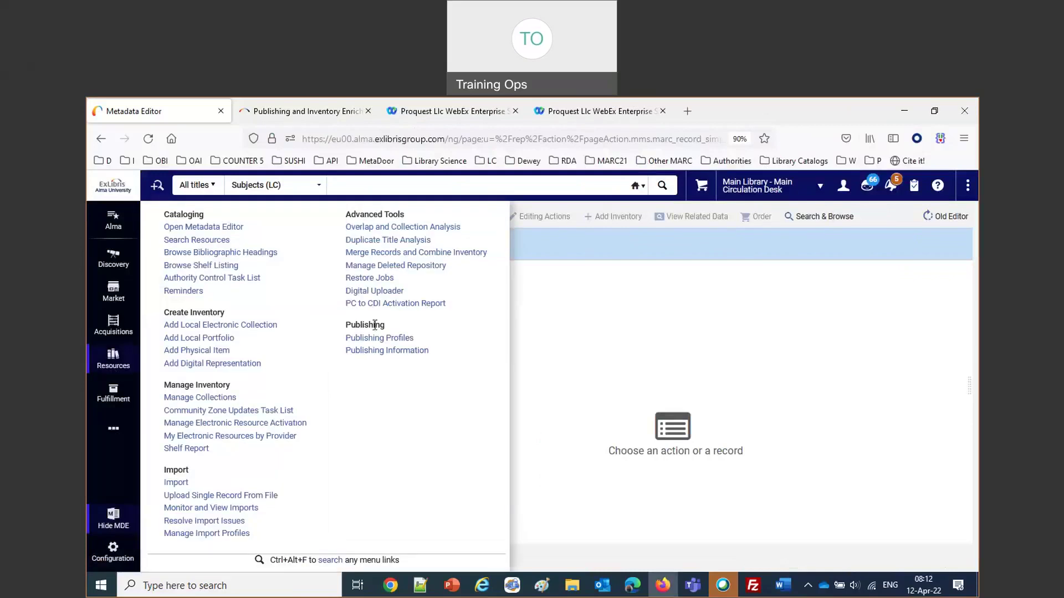
left_click(388, 340)
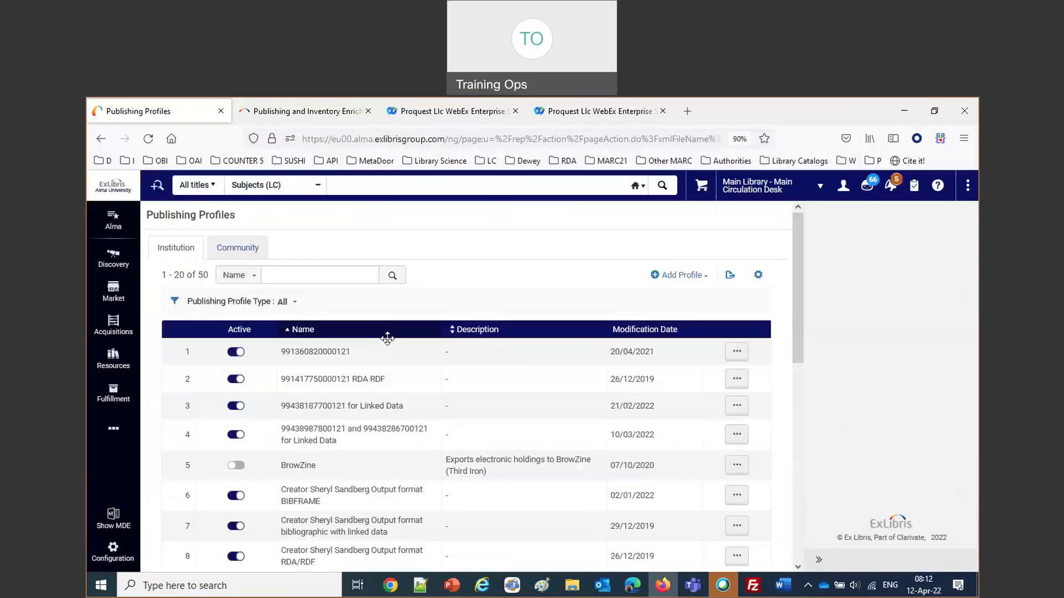
left_click(681, 277)
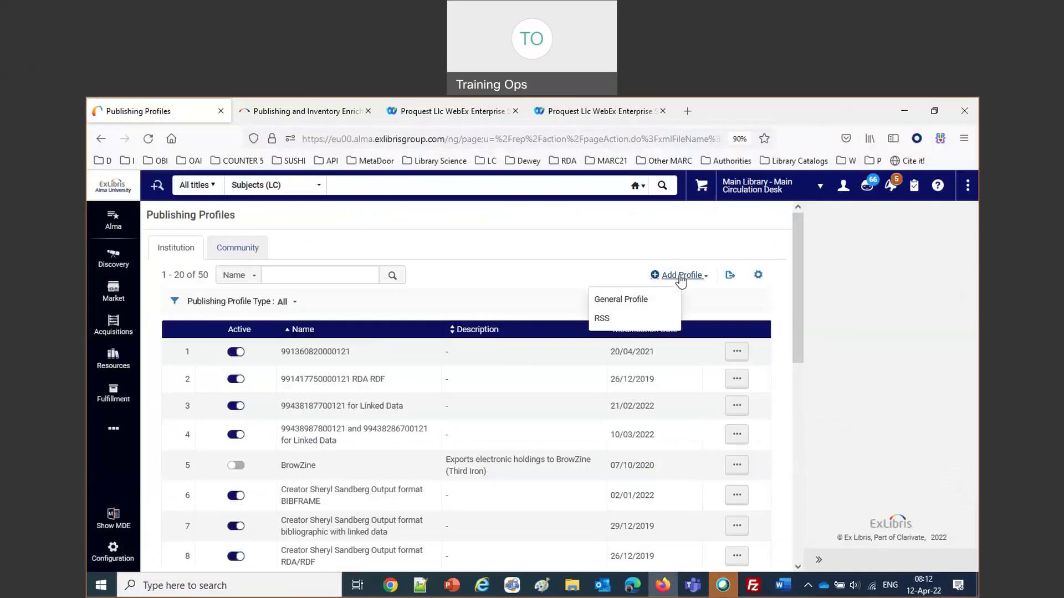
left_click(622, 305)
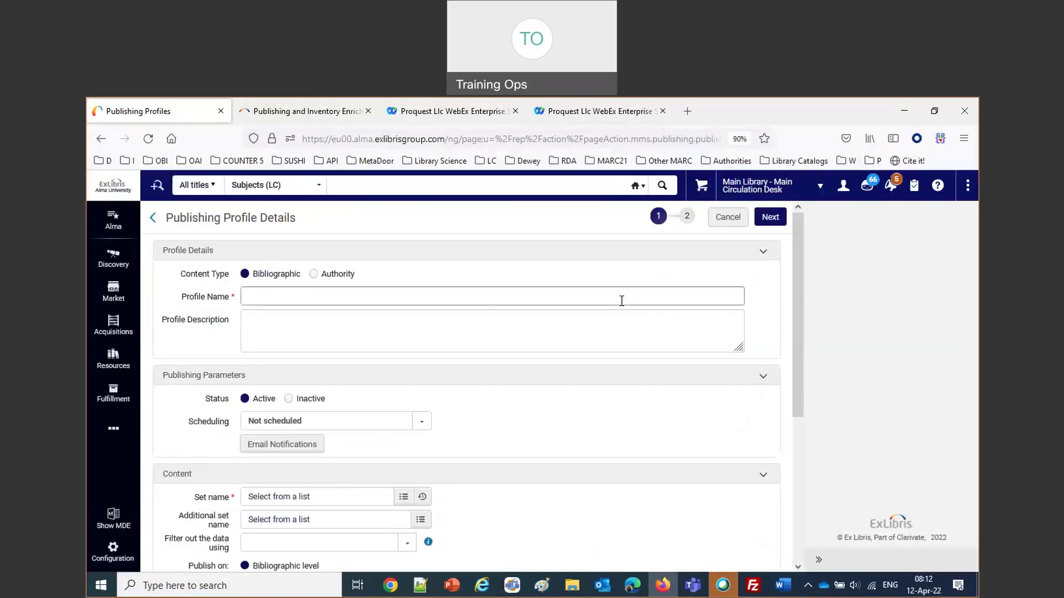
left_click(406, 295)
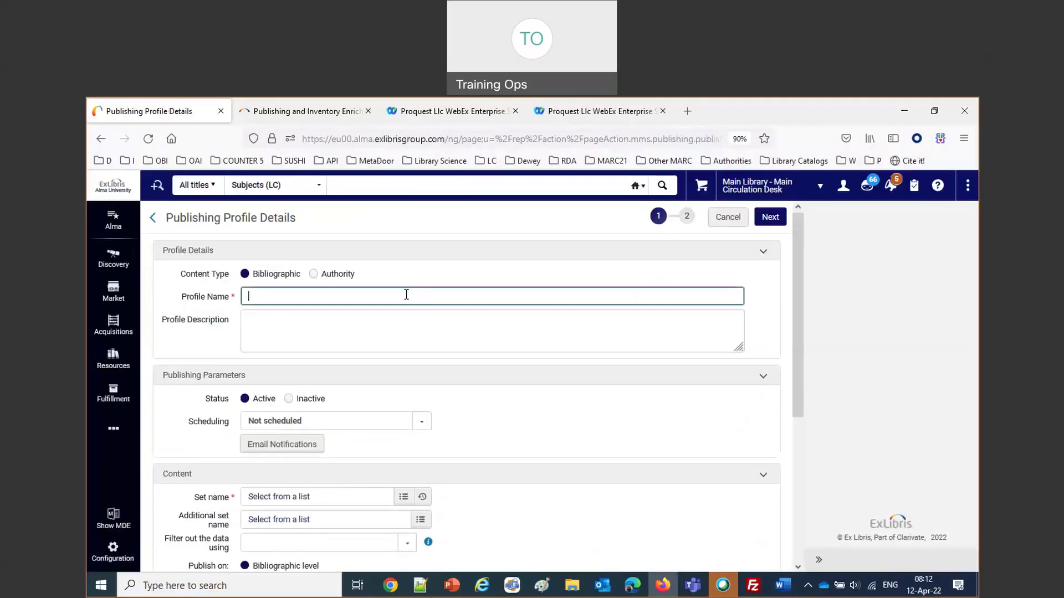
type("GeneraL")
key("BackSpace")
key("BackSpace")
key("BackSpace")
key("BackSpace")
key("BackSpace")
key("BackSpace")
key("BackSpace")
key("BackSpace")
type("pUBLISHING PROFILE 1 MOENINR")
key("BackSpace")
key("BackSpace")
key("BackSpace")
key("BackSpace")
key("BackSpace")
key("BackSpace")
key("BackSpace")
key("BackSpace")
key("BackSpace")
key("BackSpace")
key("BackSpace")
key("BackSpace")
key("BackSpace")
key("BackSpace")
key("BackSpace")
key("BackSpace")
key("BackSpace")
key("BackSpace")
key("BackSpace")
key("BackSpace")
Step: Name the profile "Publishing profile 1 morning" and copy that name into the first line of the Word document
type("Publishing propfile 1 morning")
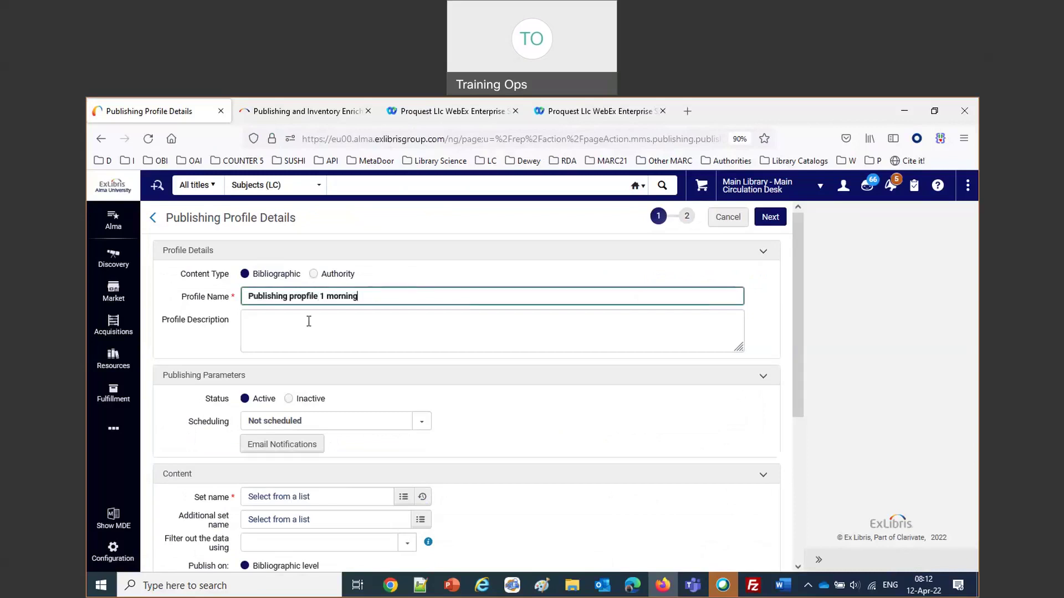
key("BackSpace")
key("ctrl+a")
key("ctrl+c")
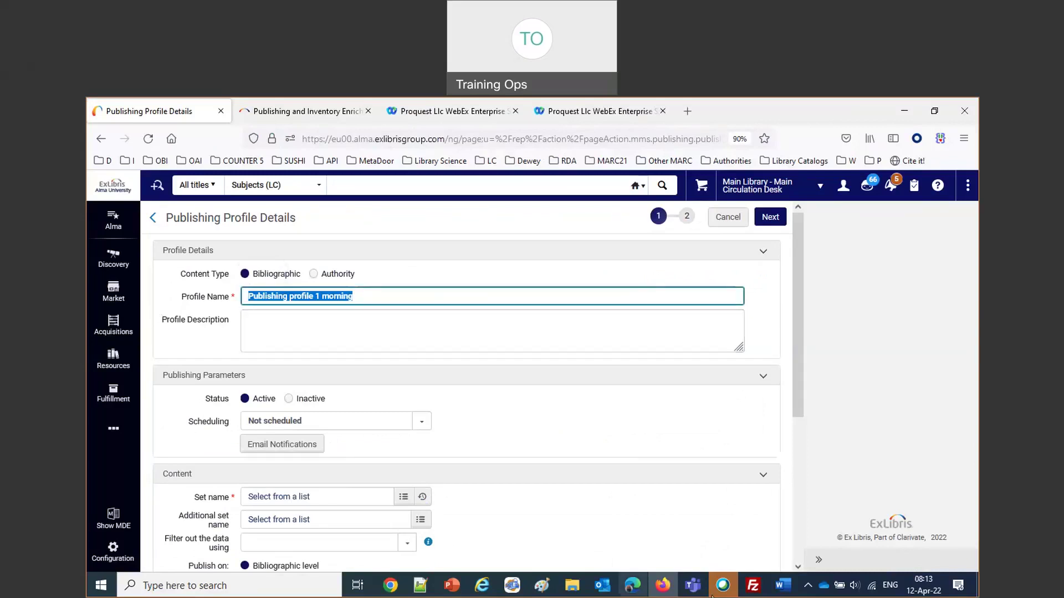
left_click(781, 595)
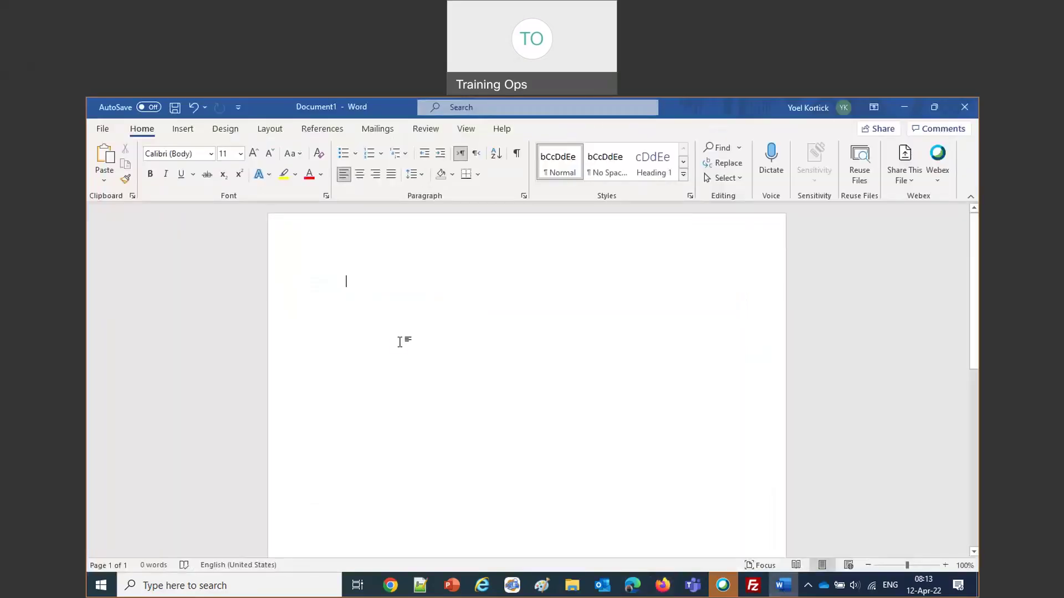
key("ctrl+v")
key("Return")
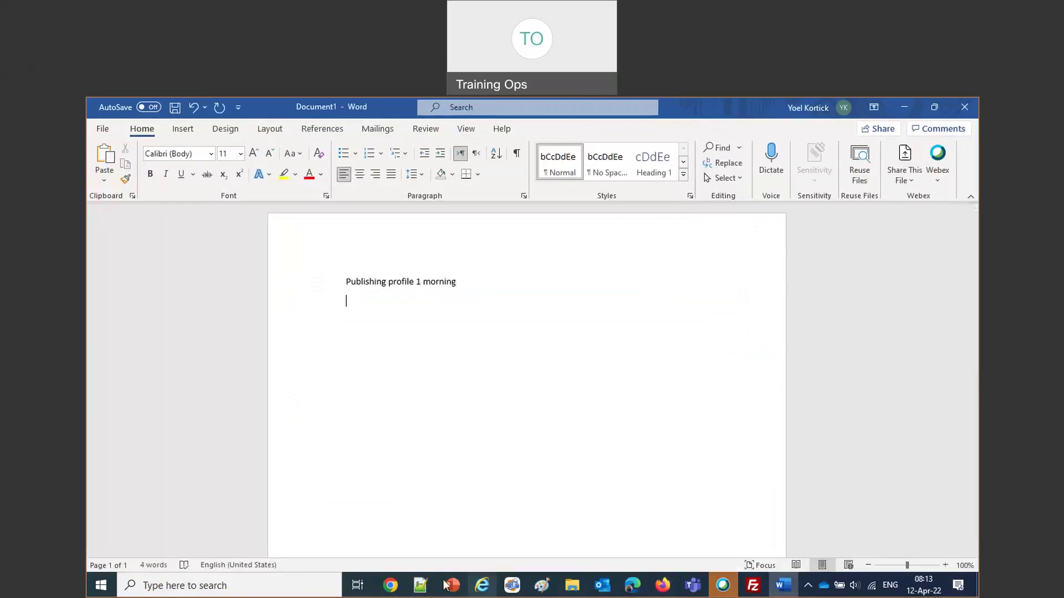
Step: Back in Alma, review the scheduling options, keep "Not scheduled" and select "general publishing set morning" as the profile's set
left_click(663, 586)
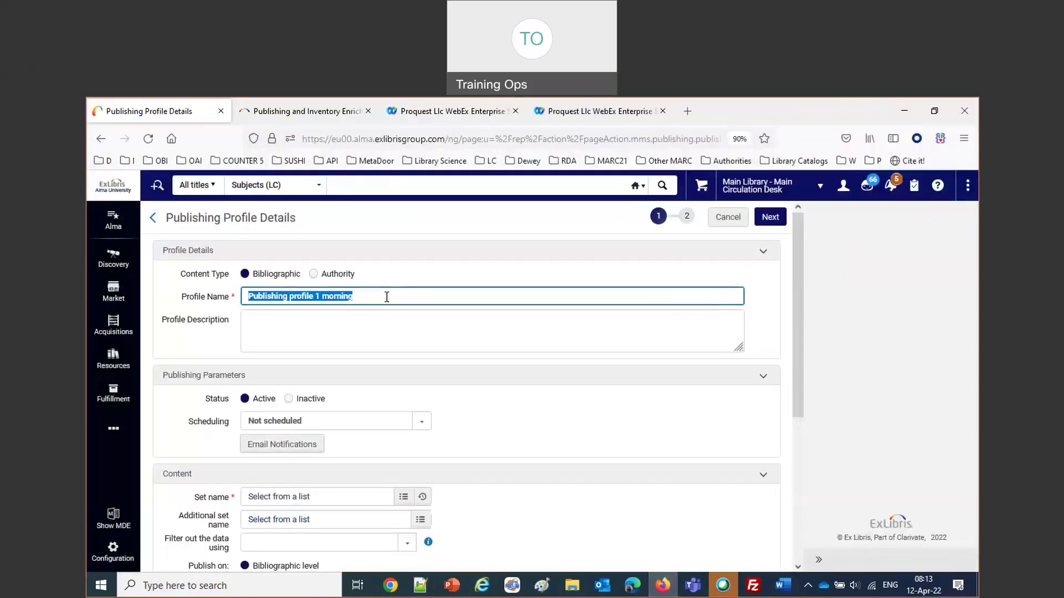
scroll(387, 297, "down", 2)
left_click(303, 302)
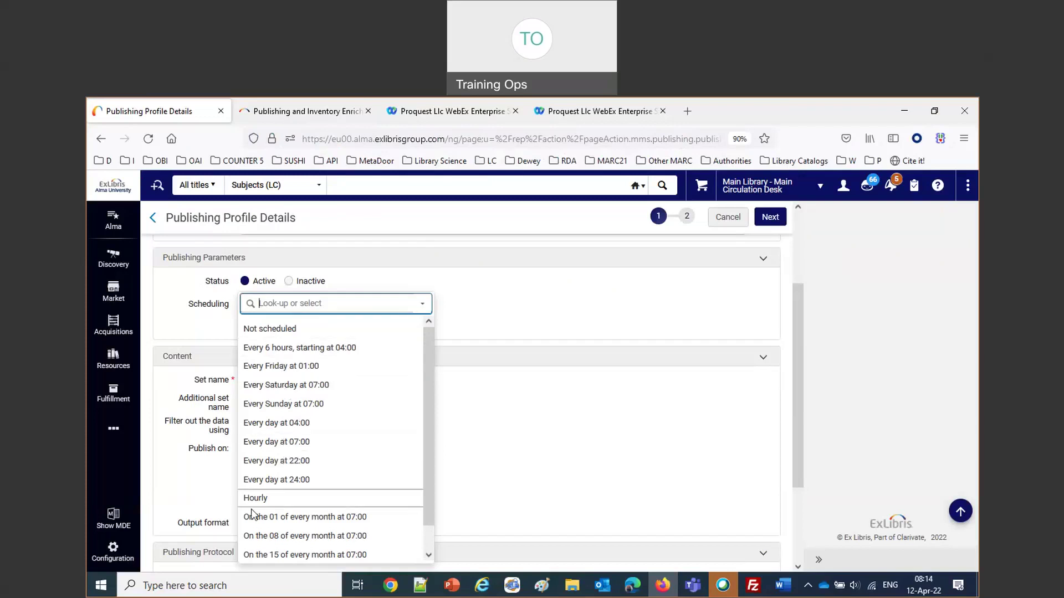
left_click(521, 311)
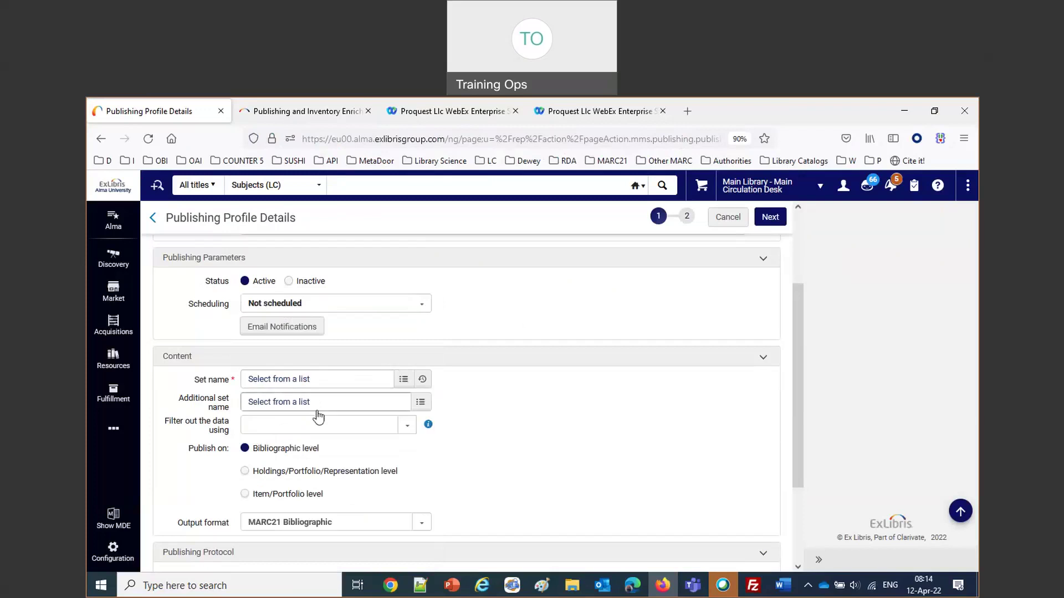
left_click(323, 388)
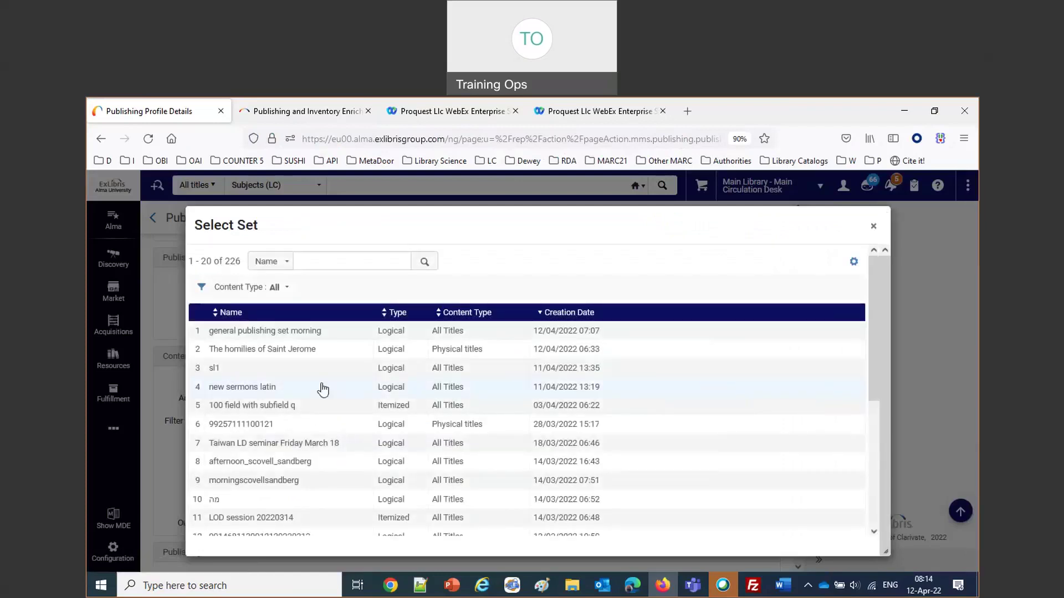
left_click(294, 331)
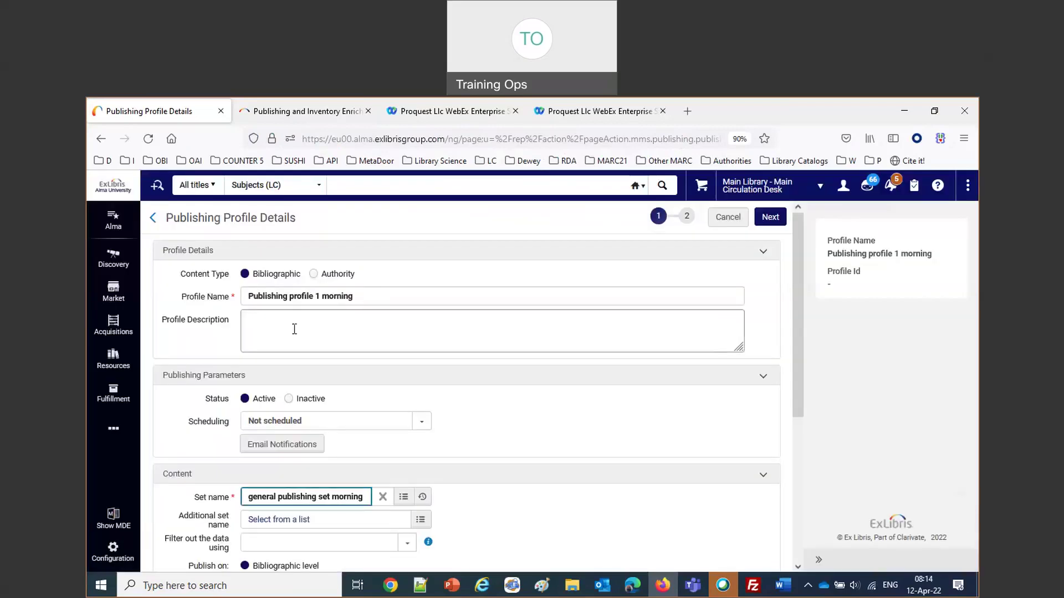
Step: Dismiss the Teams chat notifications covering the publishing profile page
scroll(293, 328, "down", 2)
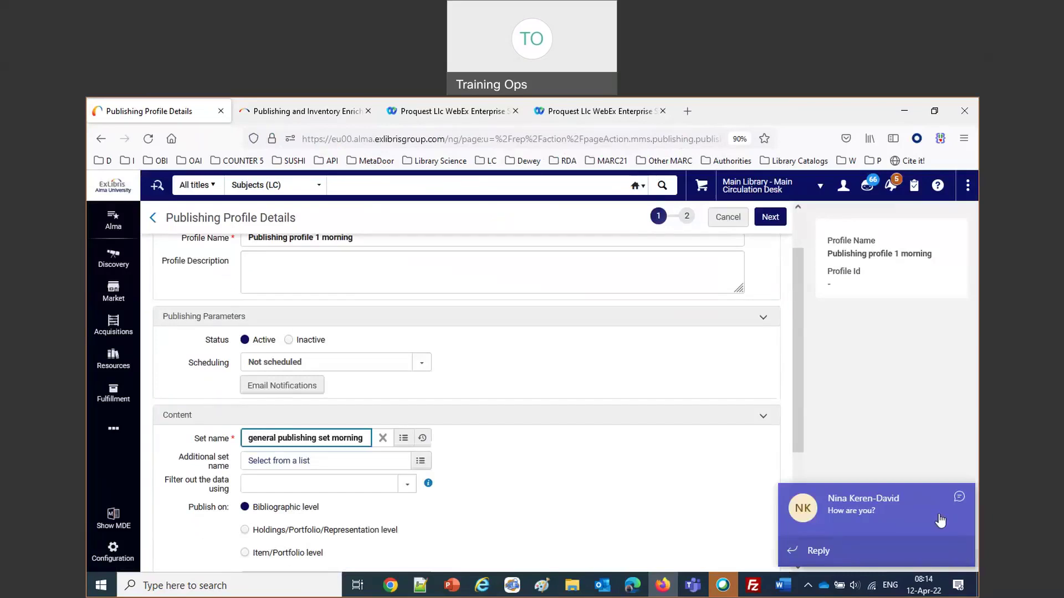
left_click(956, 501)
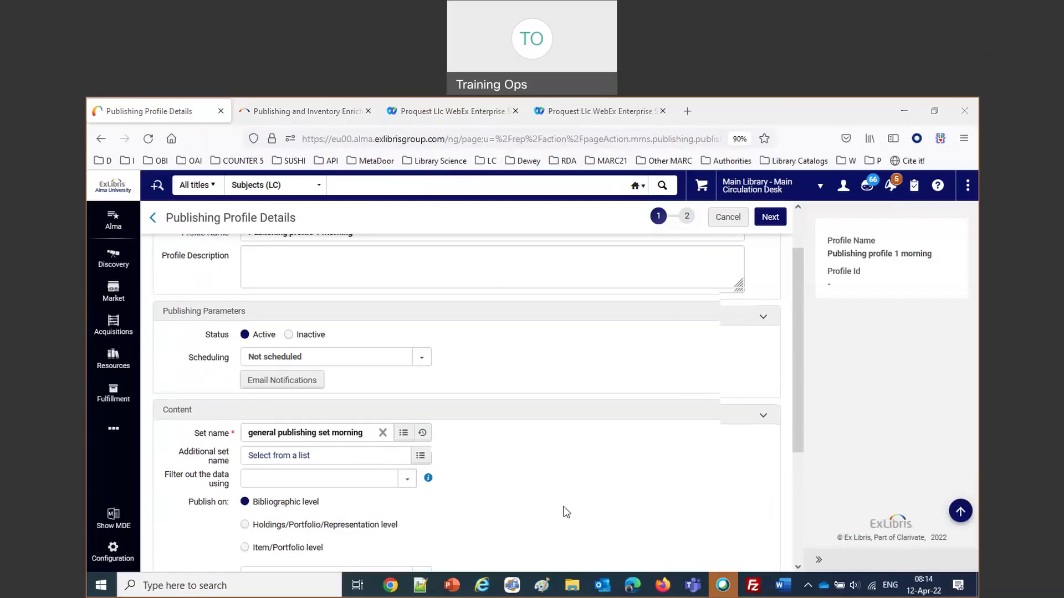
scroll(563, 511, "down", 2)
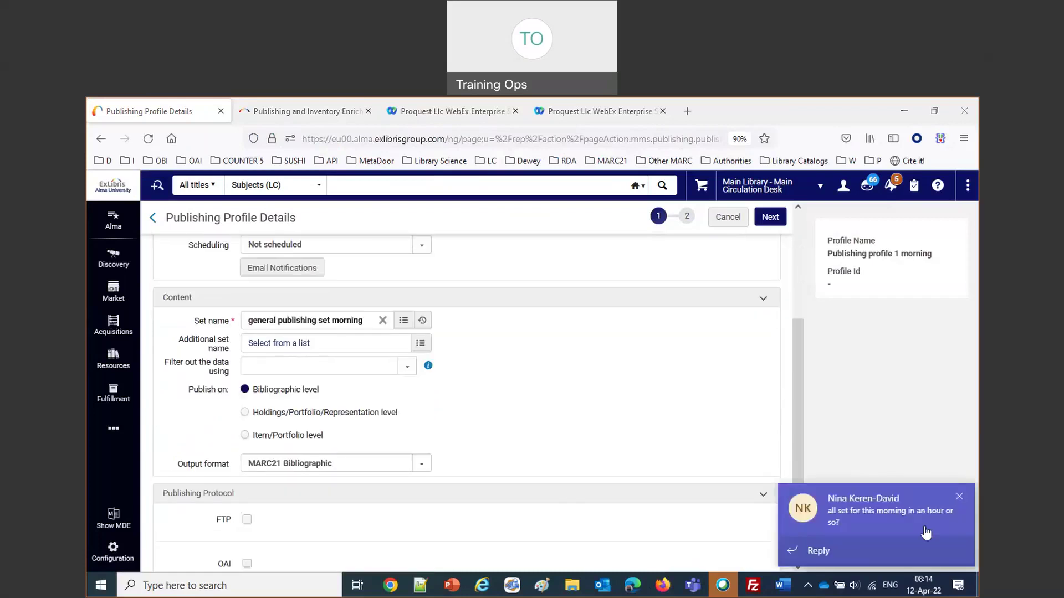
left_click(959, 496)
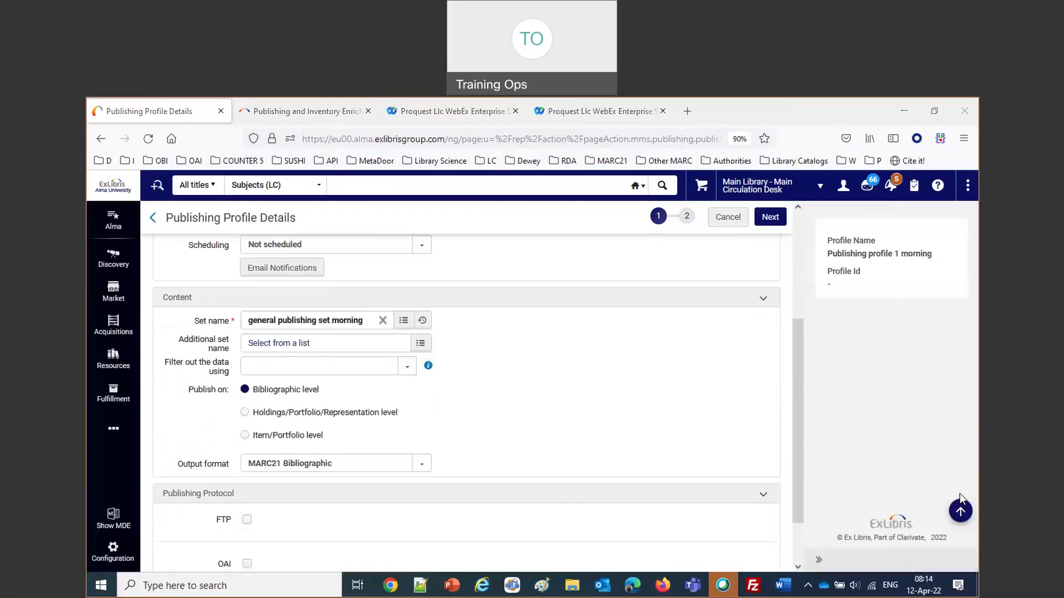
right_click(693, 592)
left_click(647, 507)
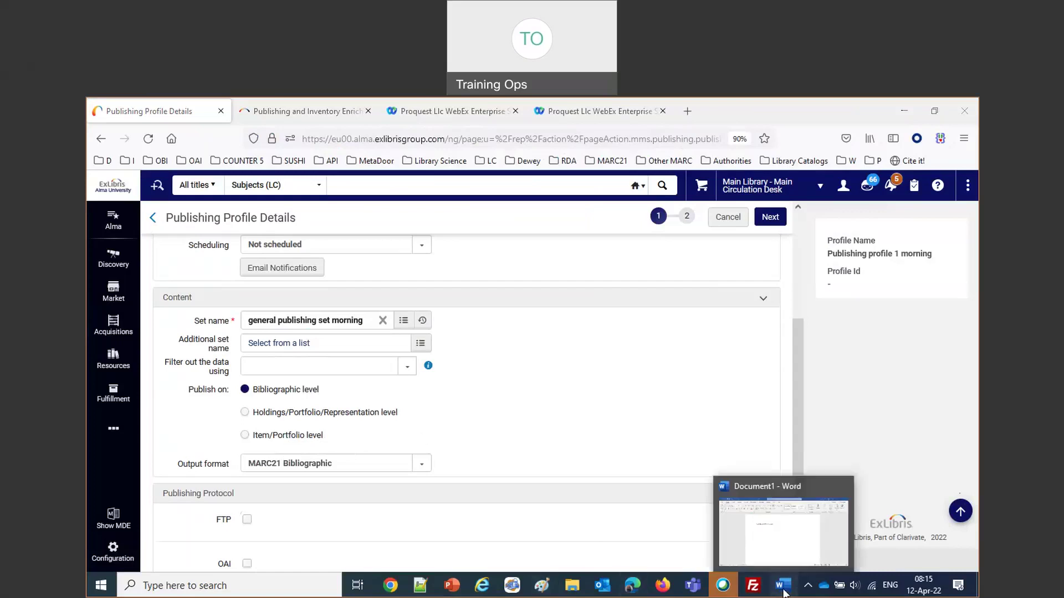
Step: Switch to the Word document and add the line "Publishing on the biubliographic level" below the profile name
left_click(711, 519)
type("P")
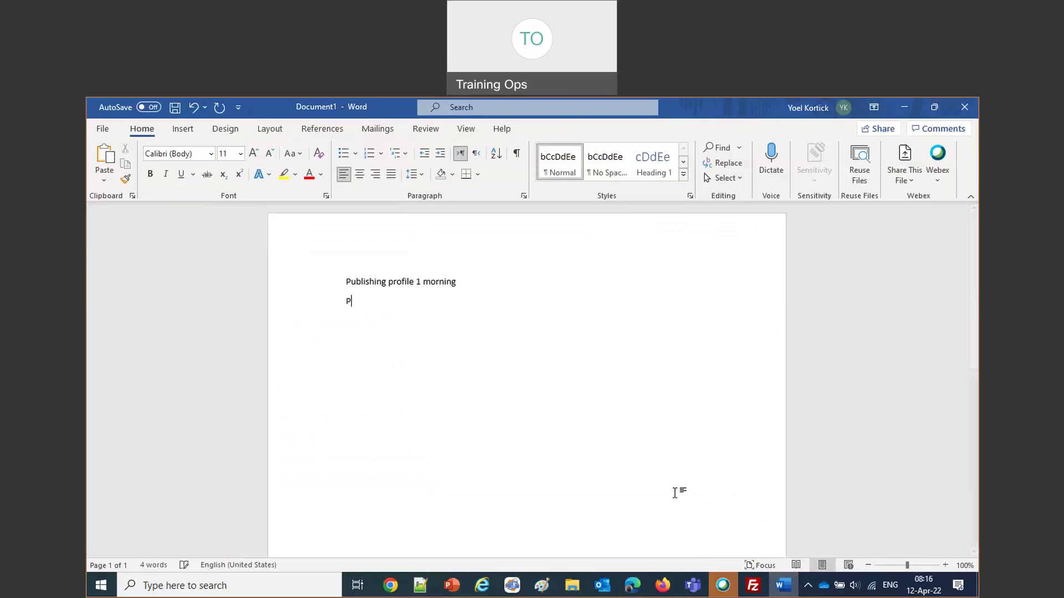
type("ublishing on the biubliographic level")
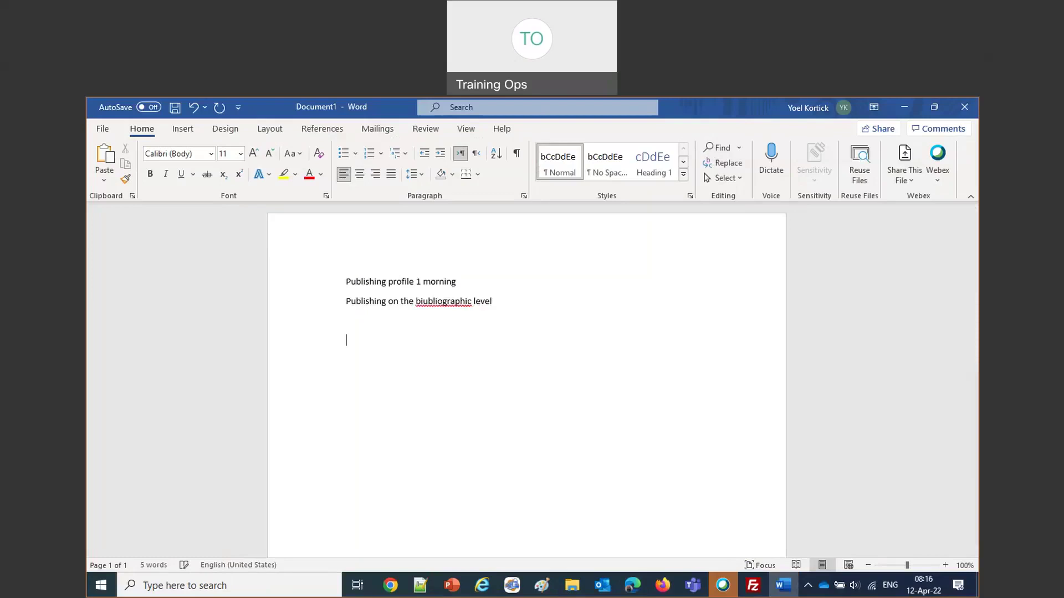
Step: Correct the misspelled "biubliographic" to "bibliographic" in the document's second line and leave a new line below it
right_click(443, 302)
left_click(487, 323)
left_click(496, 299)
key("Return")
Step: Switch back to Alma and review the available output formats, keeping "MARC21 Bibliographic"
left_click(678, 587)
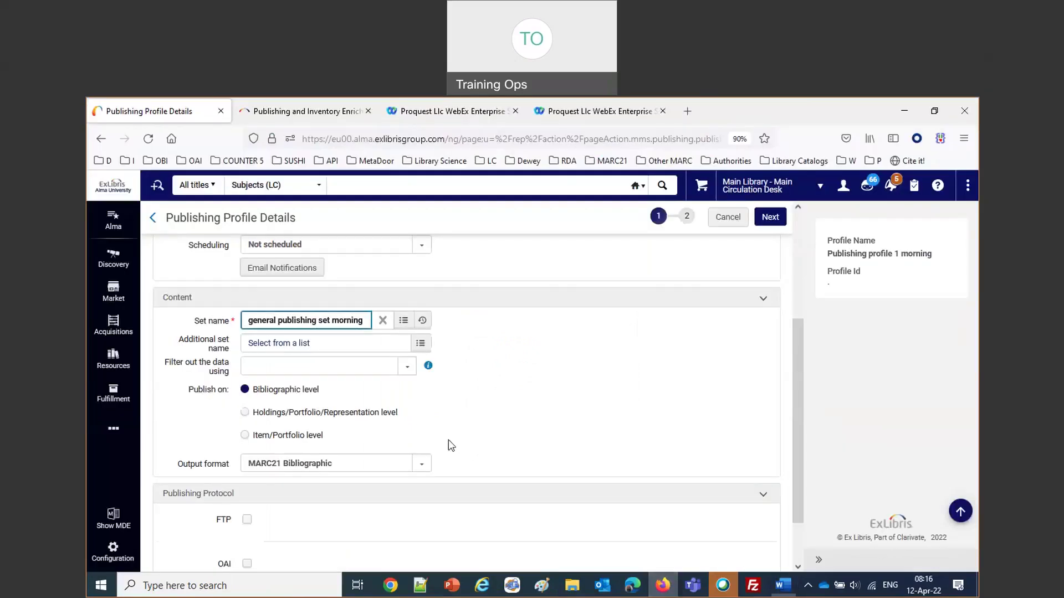
left_click(354, 401)
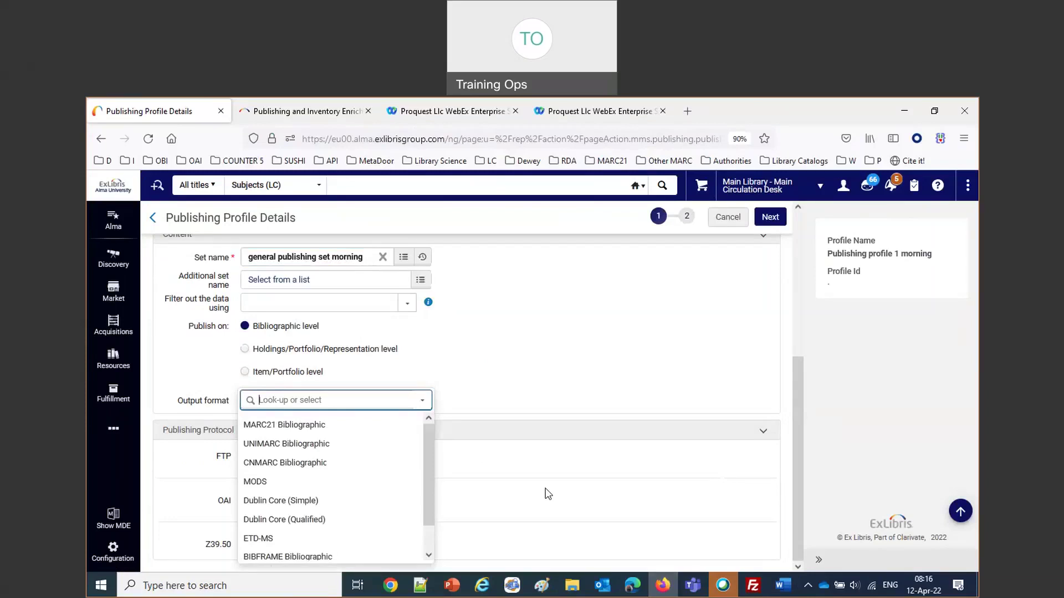
left_click_drag(432, 492, 433, 445)
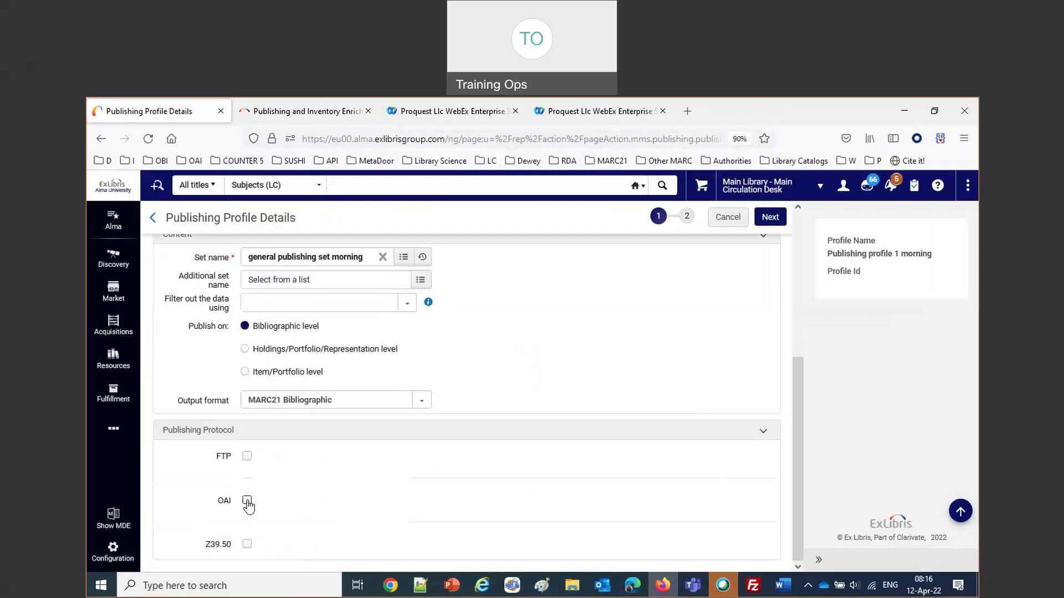
Step: Enable FTP as the publishing protocol and choose "Ex Libris Secure FTP Service" as the FTP configuration
left_click(247, 457)
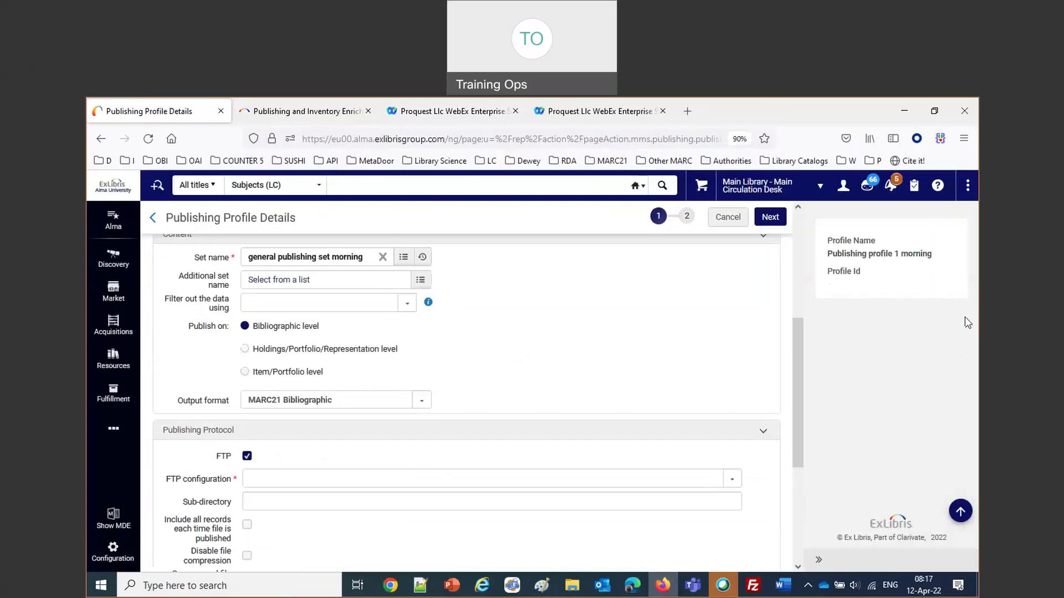
scroll(589, 410, "down", 1)
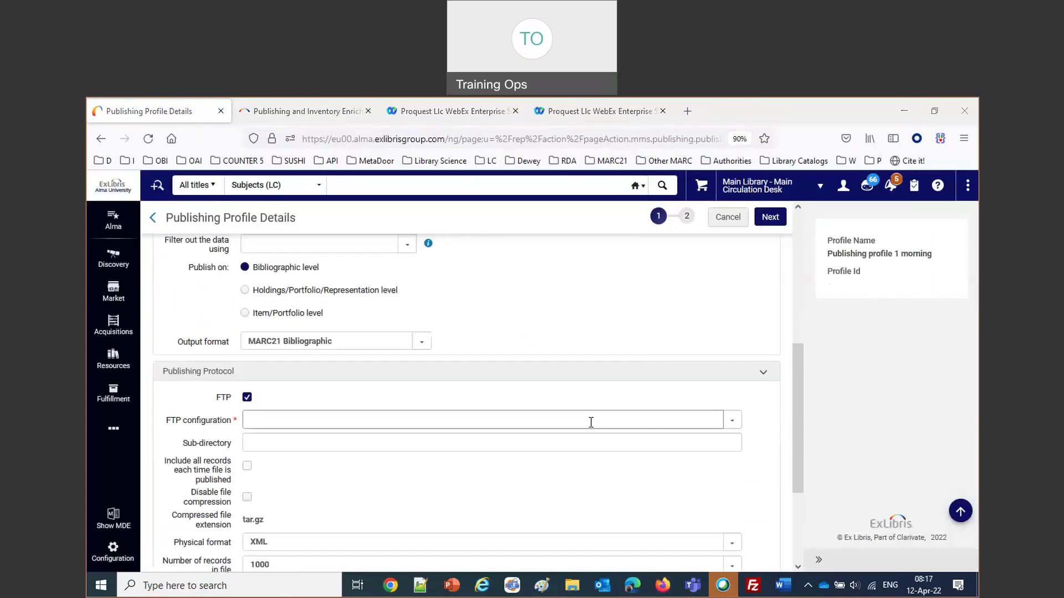
left_click(590, 421)
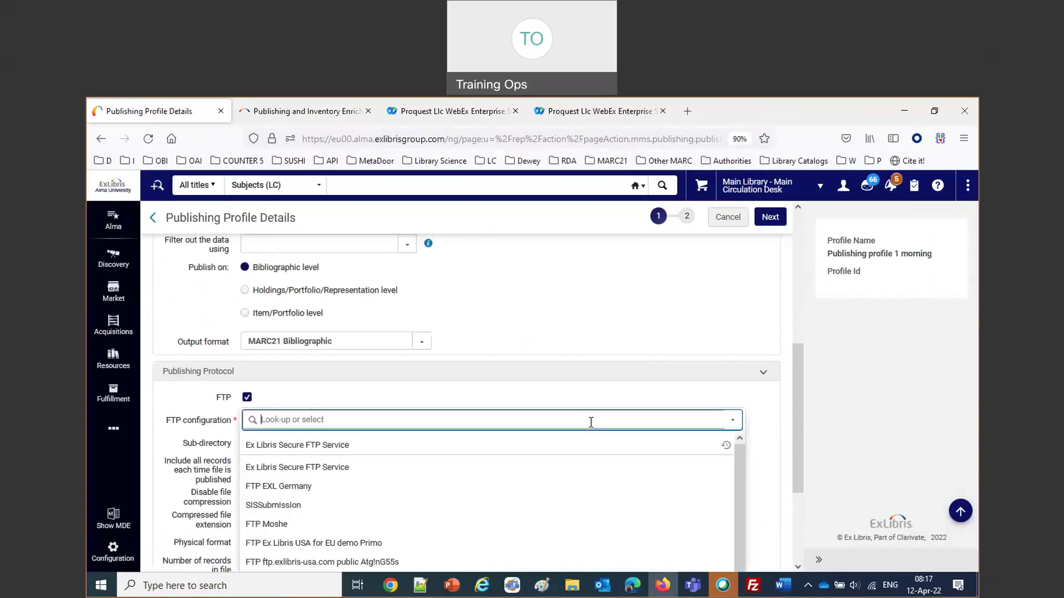
left_click(572, 450)
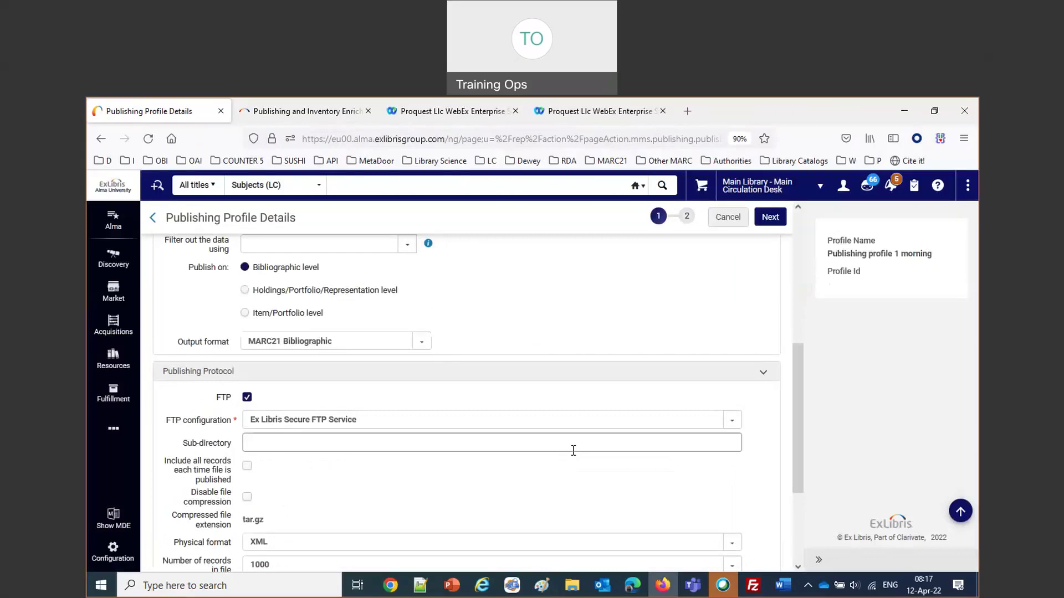
Step: Copy the profile name into the FTP sub-directory and shorten it to "Publishing_morning"
left_click(568, 443)
scroll(568, 439, "up", 2)
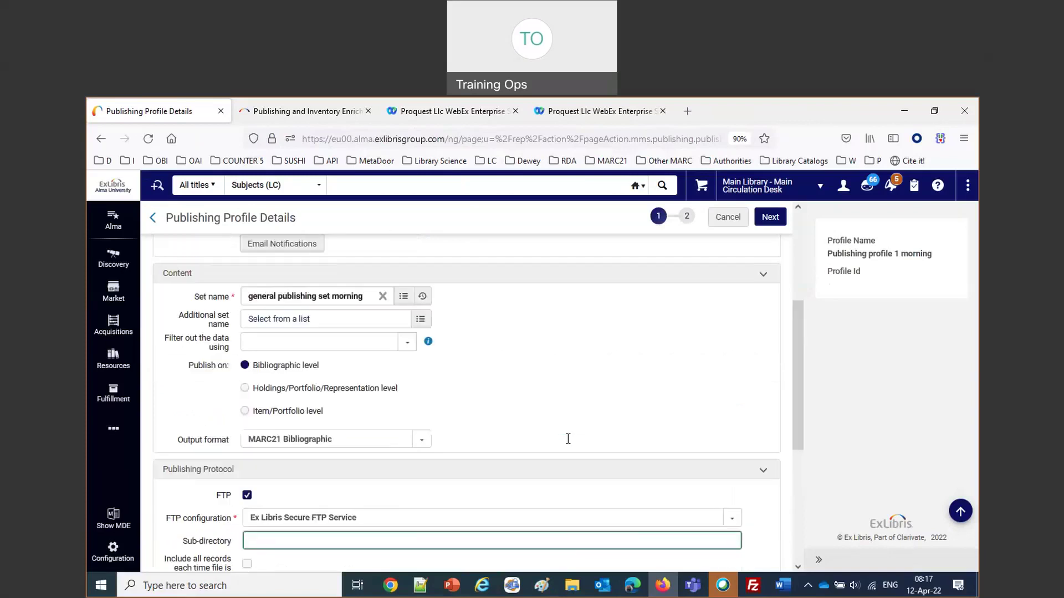
scroll(568, 439, "up", 4)
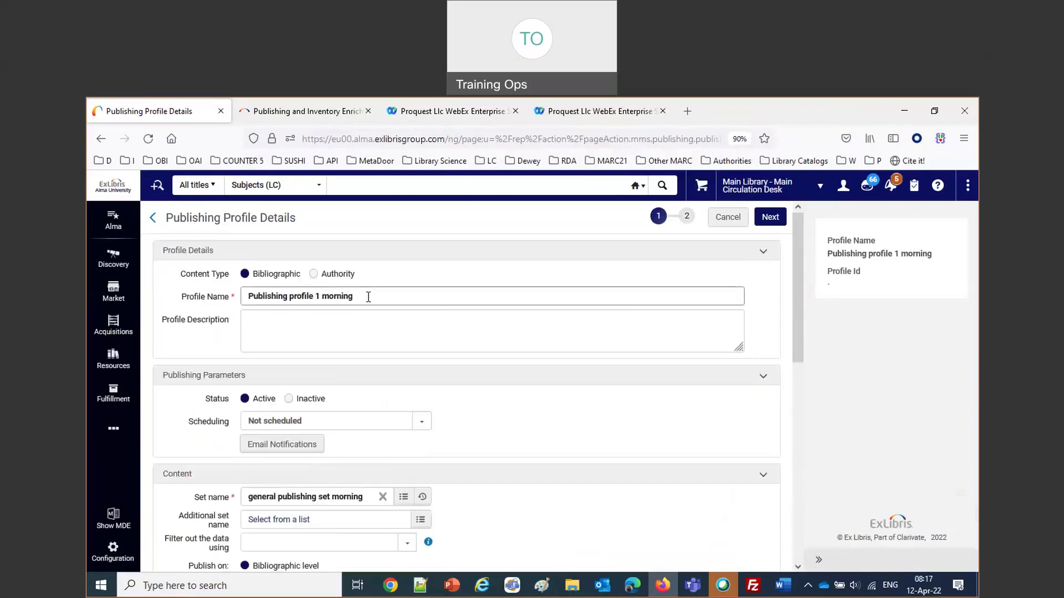
triple_click(369, 298)
key("ctrl+c")
scroll(427, 491, "down", 6)
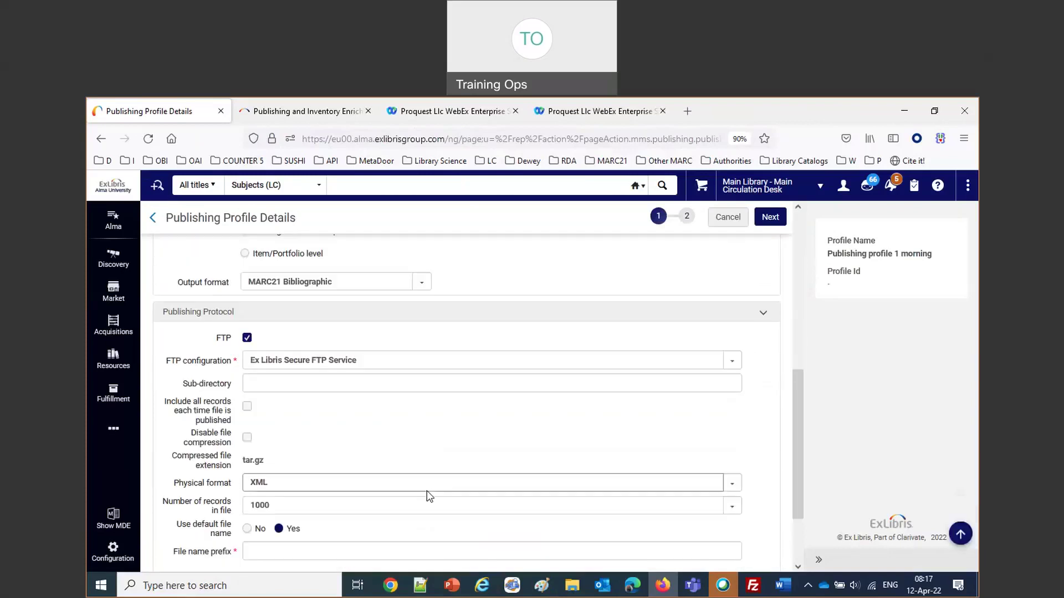
scroll(426, 494, "down", 2)
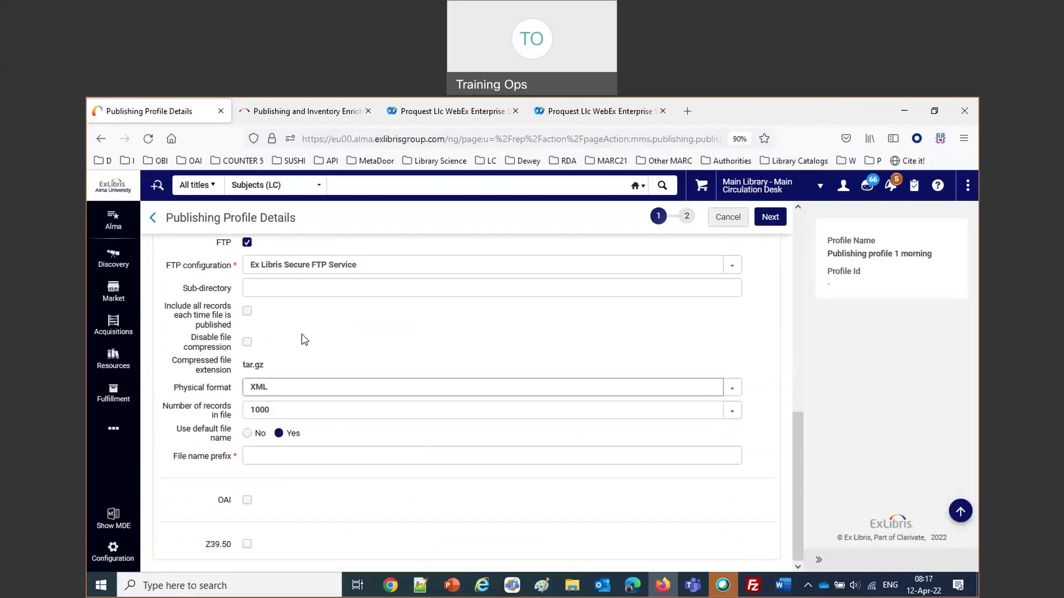
left_click(314, 288)
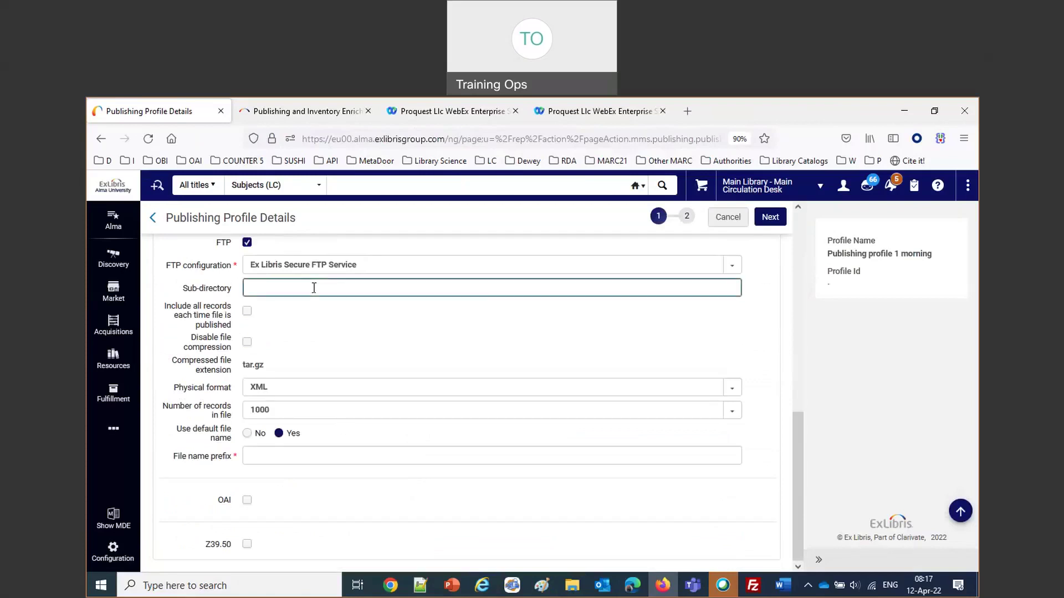
key("ctrl+v")
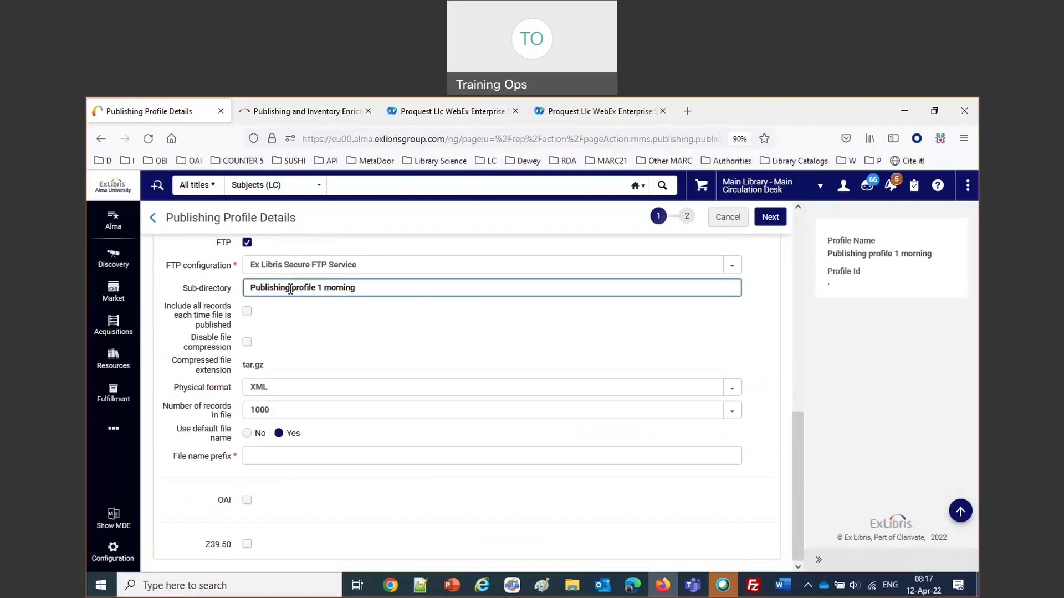
left_click_drag(291, 289, 329, 294)
type("_")
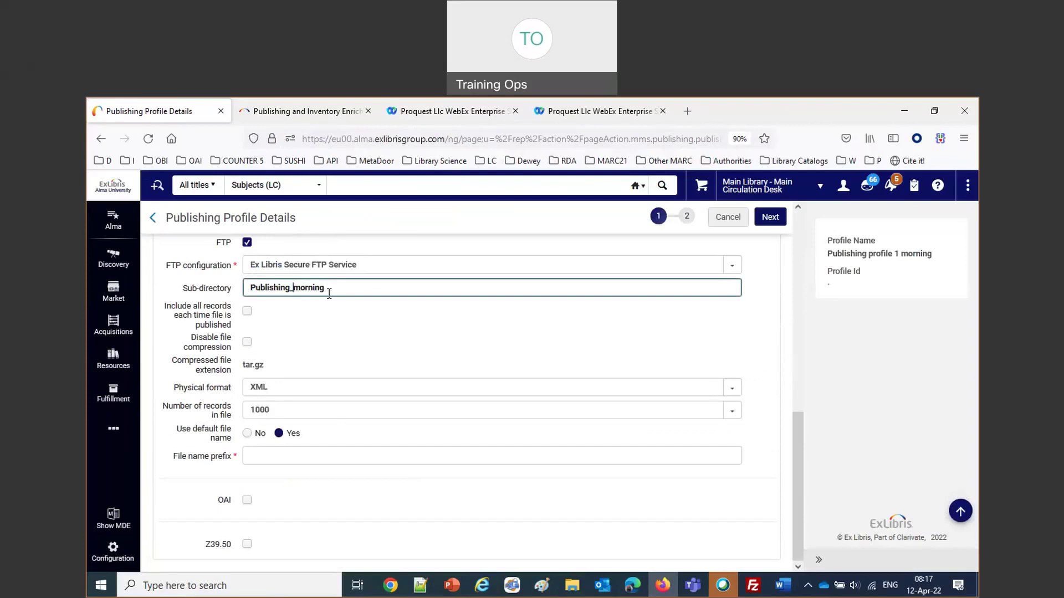
Step: Set the file name prefix to "Publishing_morning", reusing the copied profile name
left_click(298, 459)
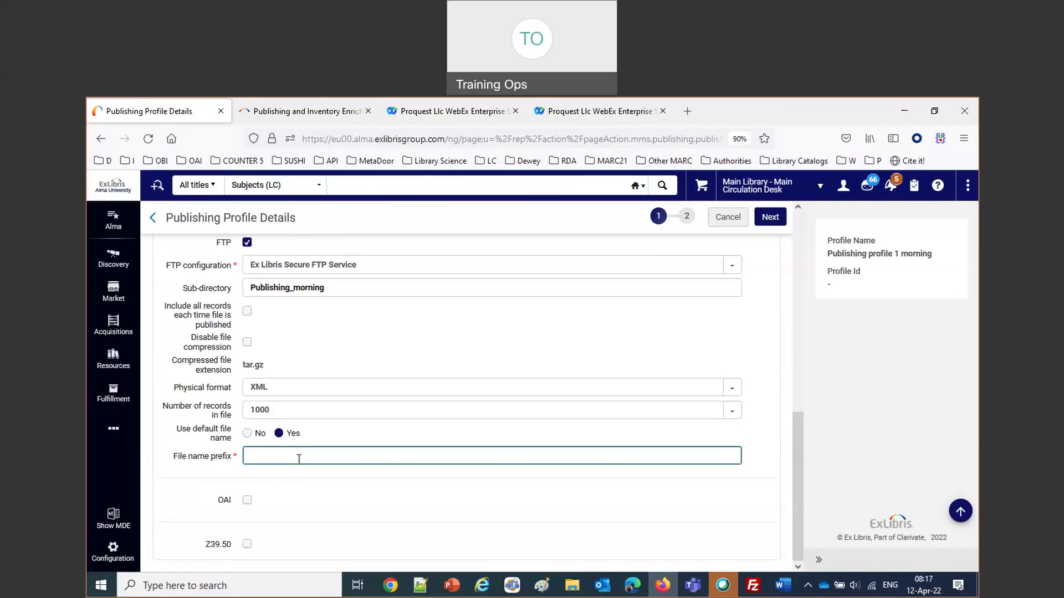
key("ctrl+v")
key("BackSpace")
key("BackSpace")
key("BackSpace")
key("BackSpace")
key("BackSpace")
key("BackSpace")
key("BackSpace")
key("BackSpace")
key("BackSpace")
key("BackSpace")
key("BackSpace")
type("_")
Step: Review the physical format options for the published file and keep XML
left_click(305, 389)
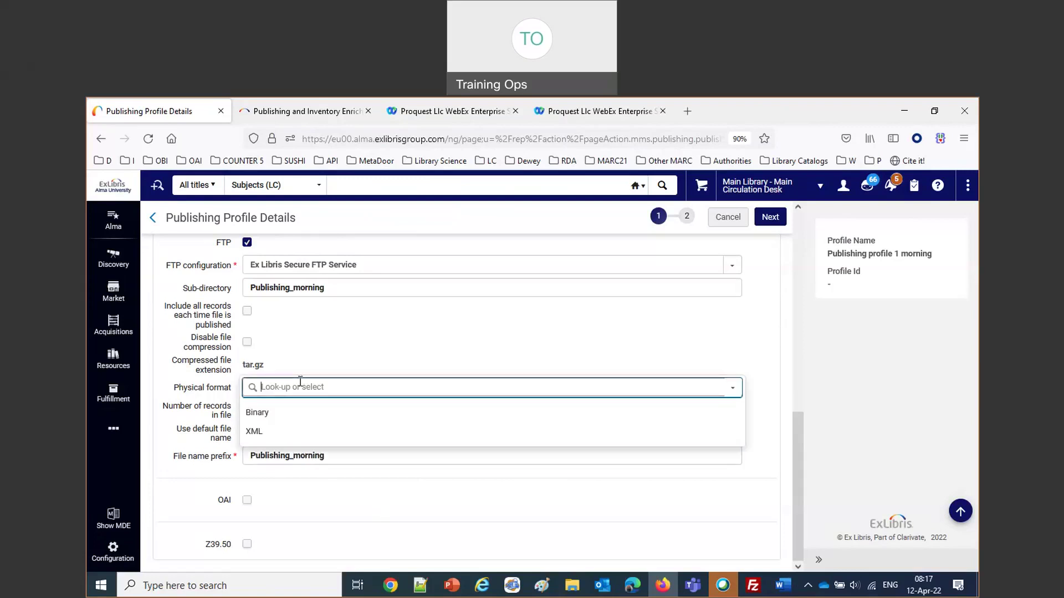
left_click(293, 432)
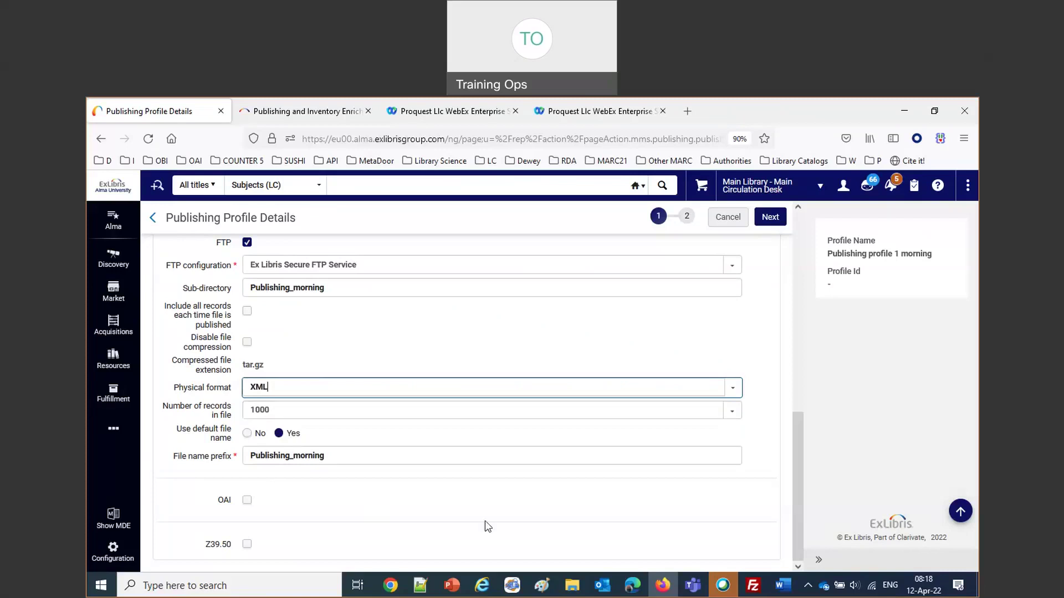
scroll(487, 526, "up", 10)
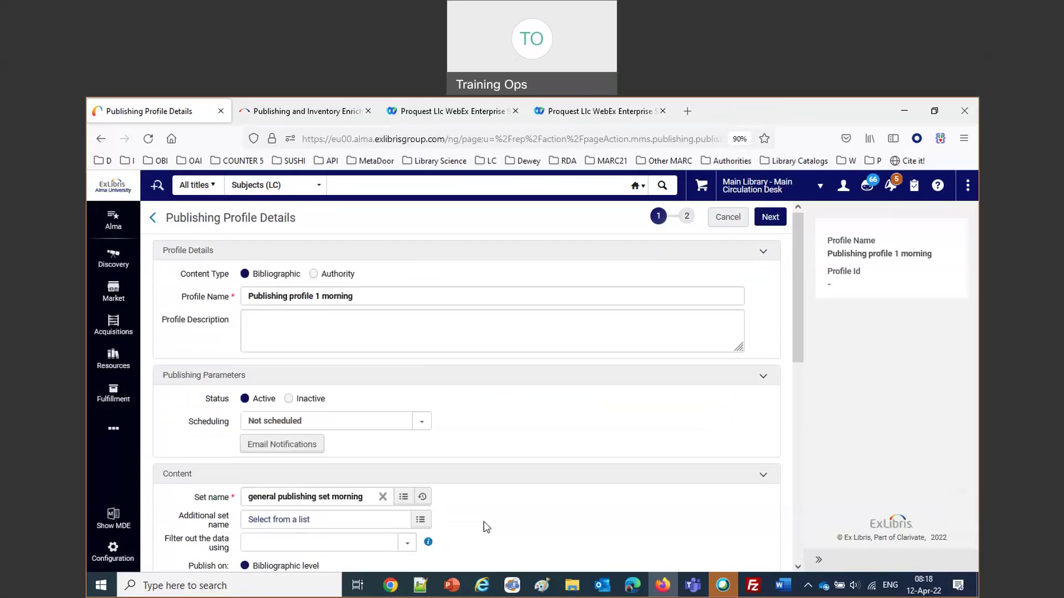
Step: Continue to the profile's second page and select the normalization rule "YLK - Remove 900 - 994 fields then add 900 from Al"
left_click(767, 221)
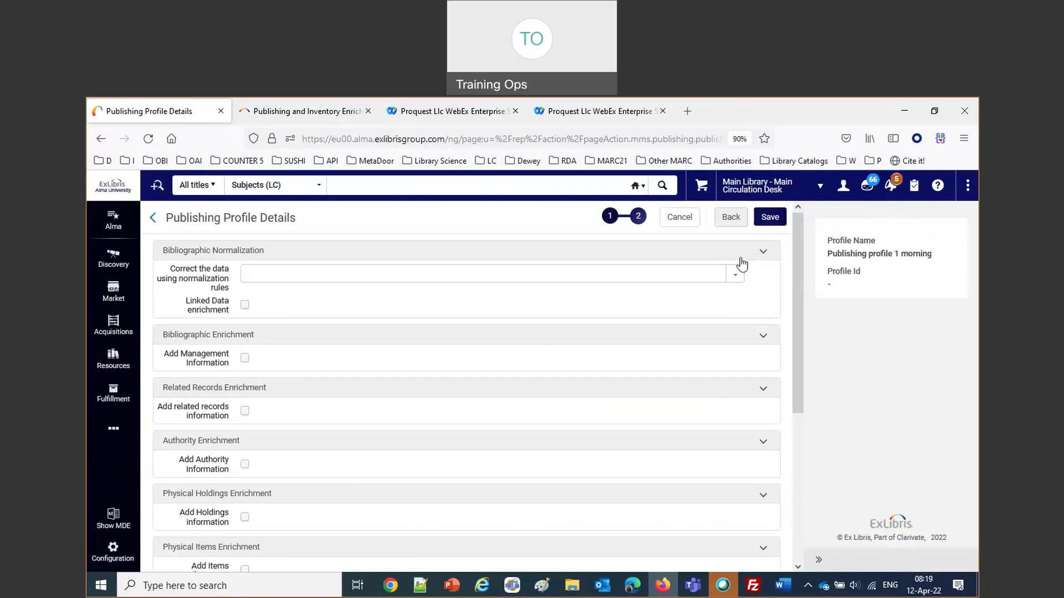
left_click(413, 272)
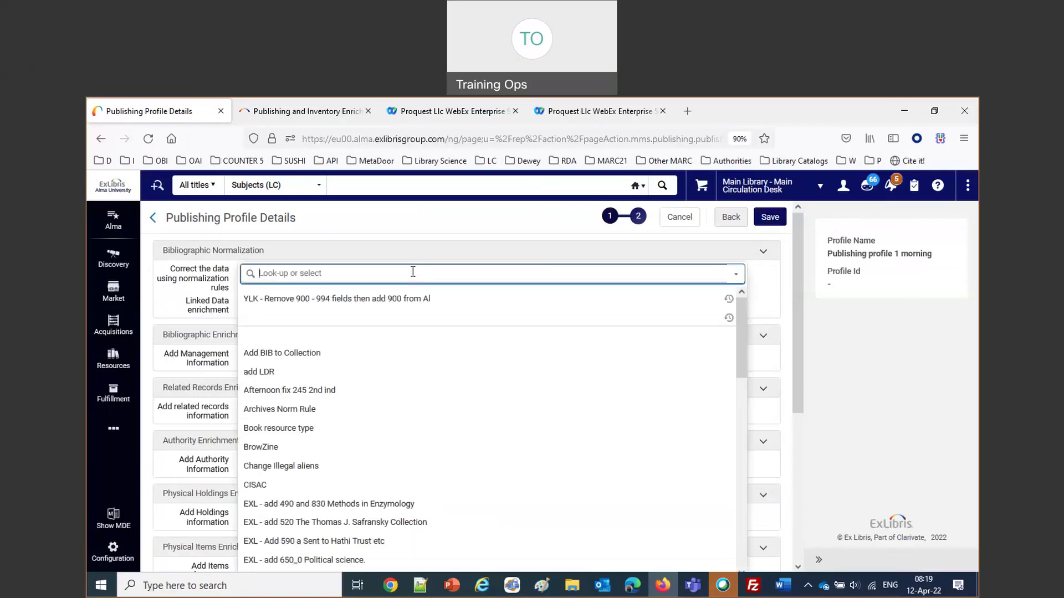
left_click(410, 302)
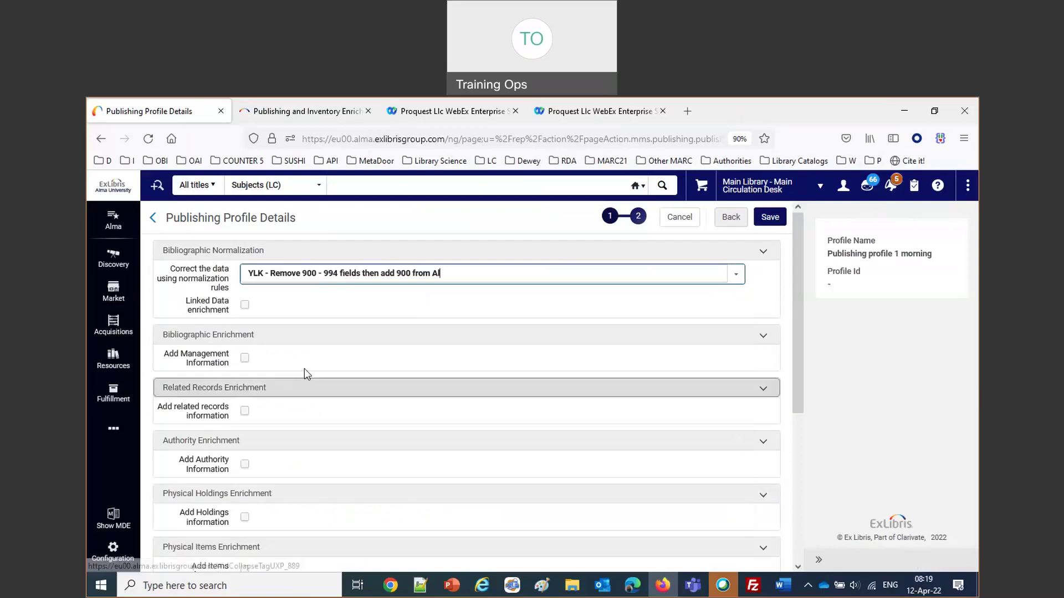
Step: Add management information in repeatable field 995, with created by in subfield a and create date in subfield b
left_click(245, 358)
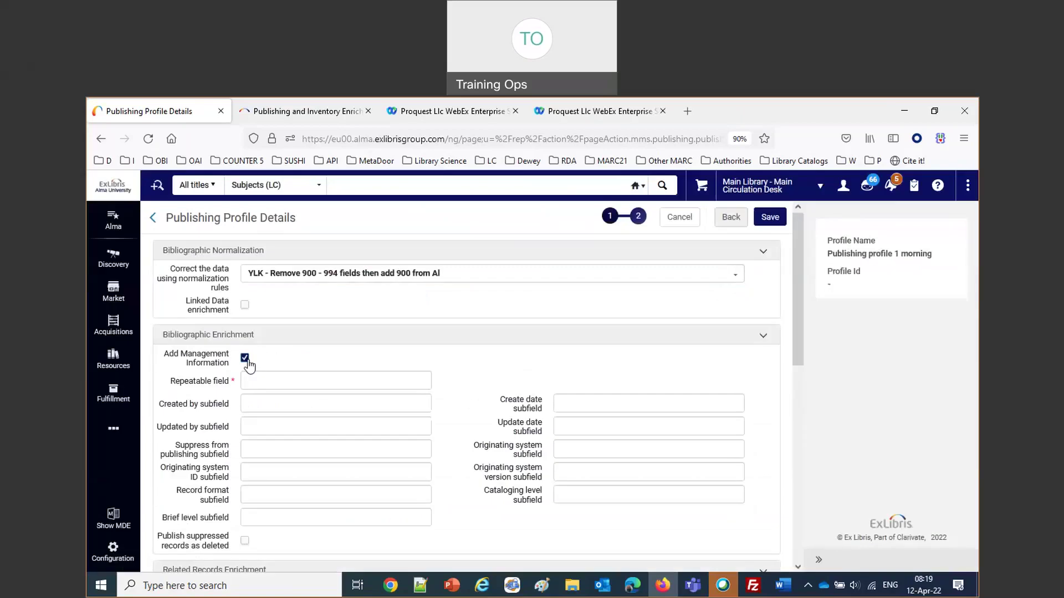
left_click(262, 381)
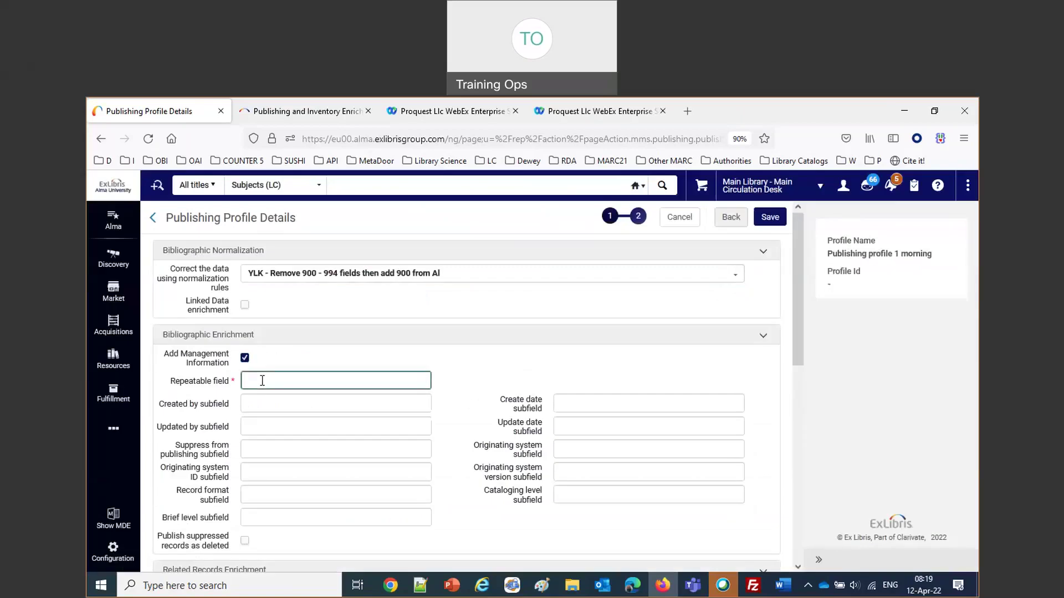
type("995")
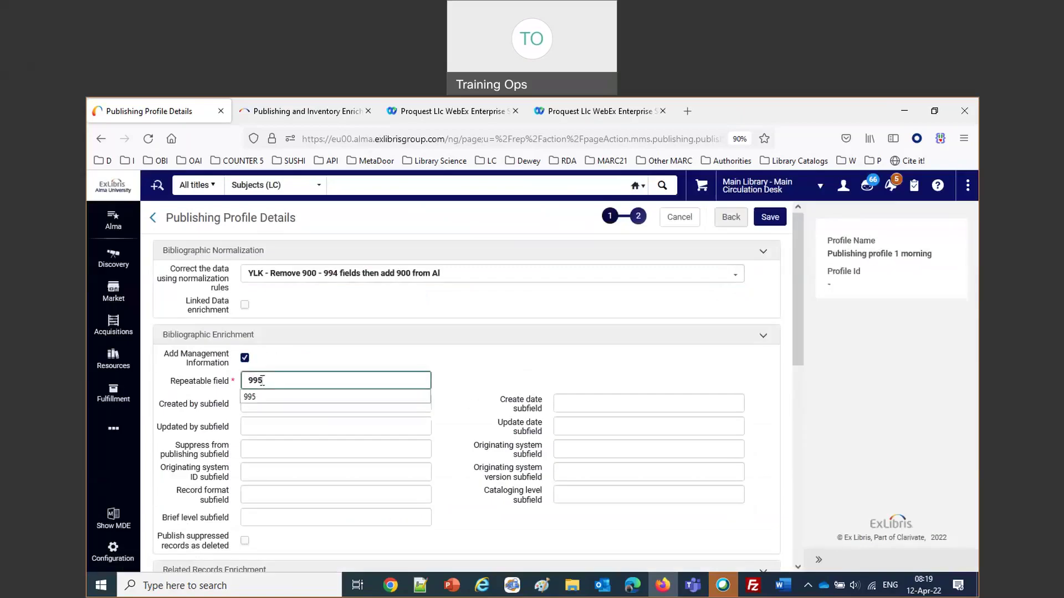
left_click(665, 345)
left_click(300, 406)
left_click(300, 406)
type("a")
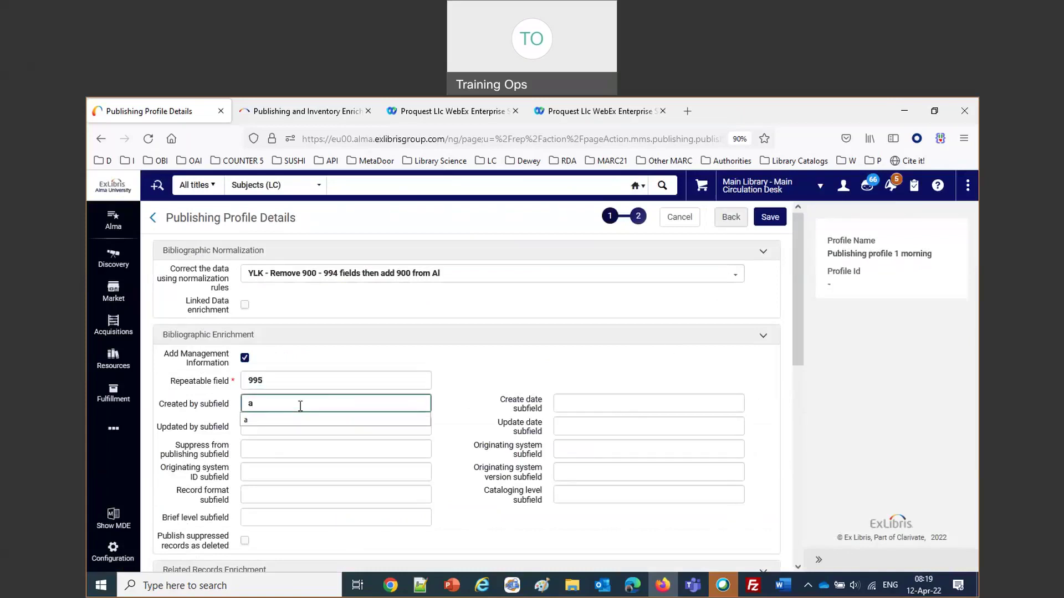
left_click(607, 403)
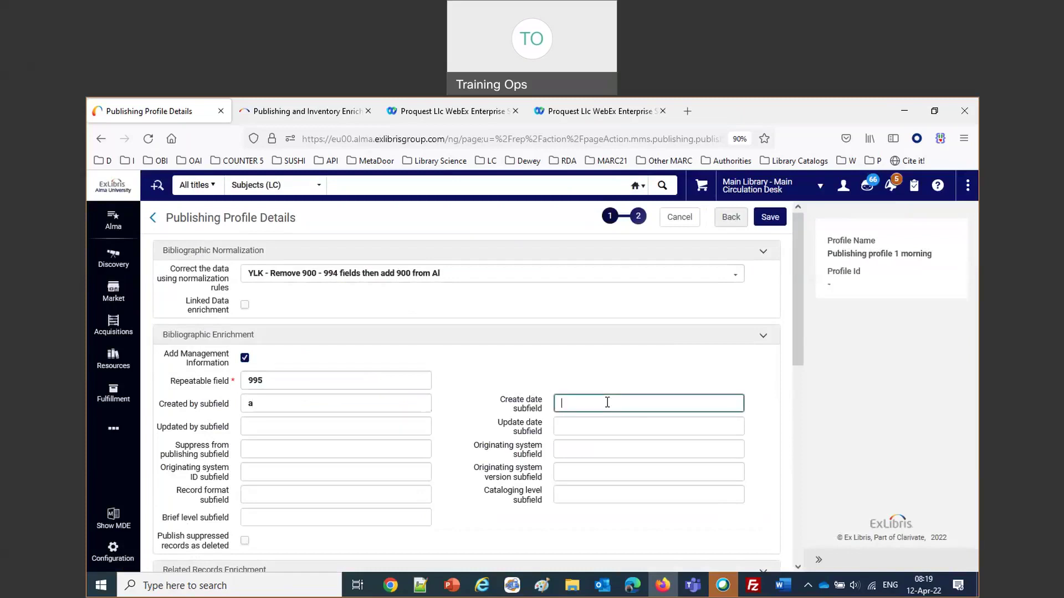
type("b")
left_click(587, 376)
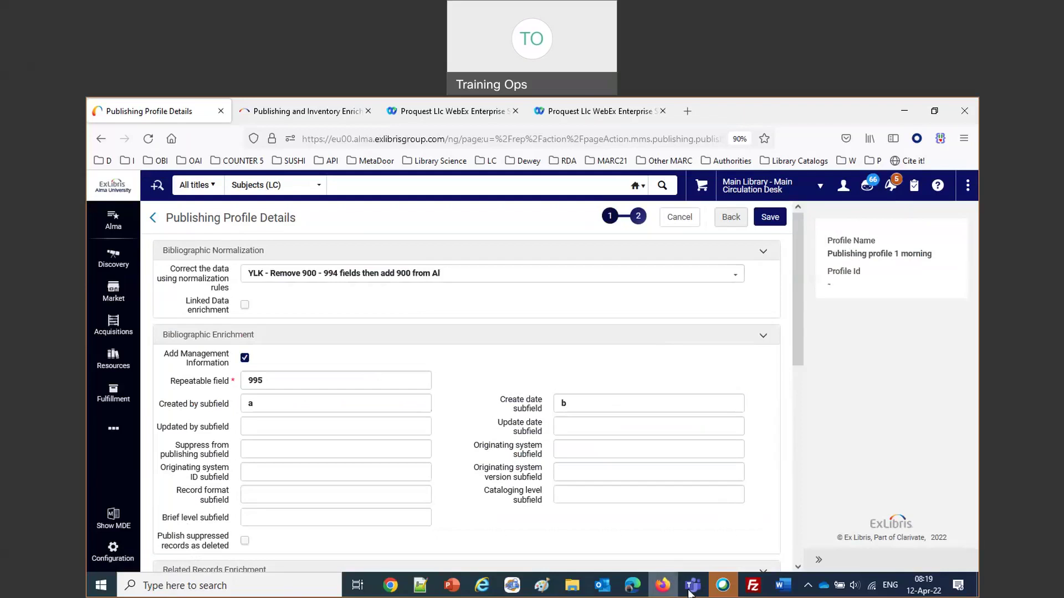
Step: Switch to the Word document and add the lines "Added:", "Management information ot 995", "A = created date" and "B= created by"
mouse_move(777, 592)
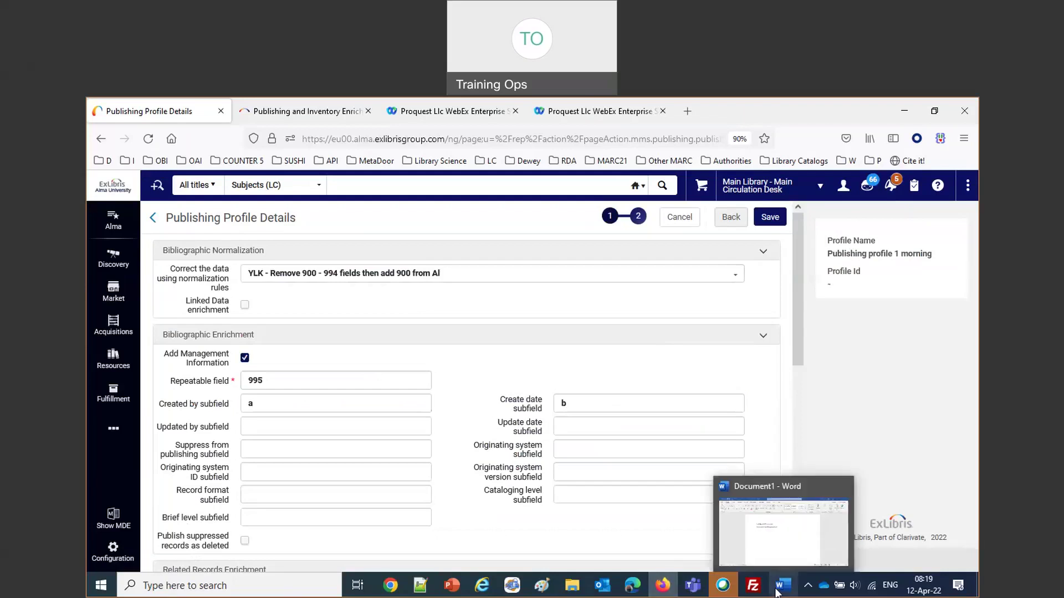
left_click(778, 591)
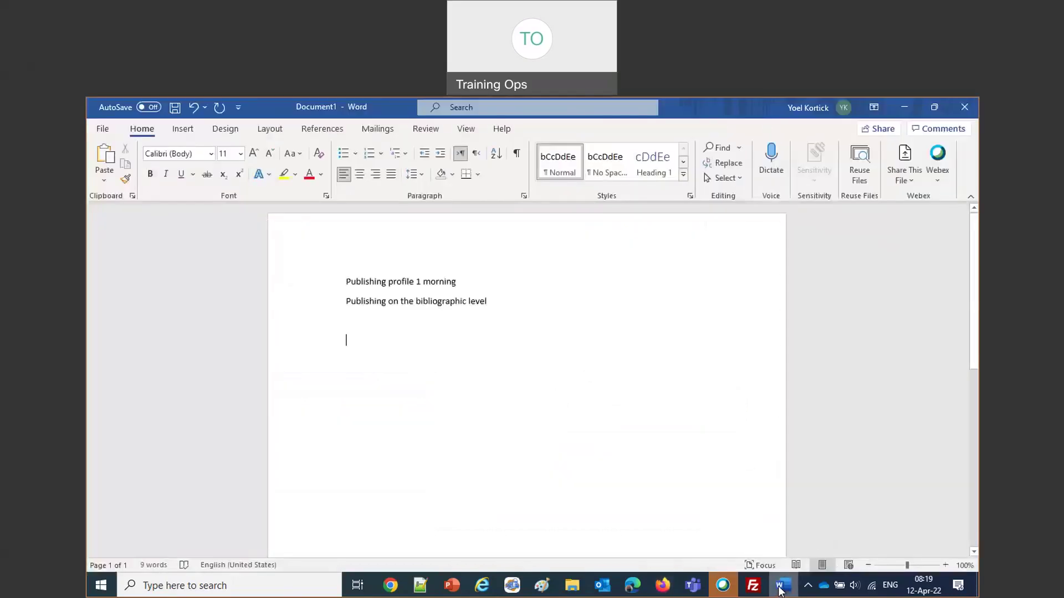
type("Added")
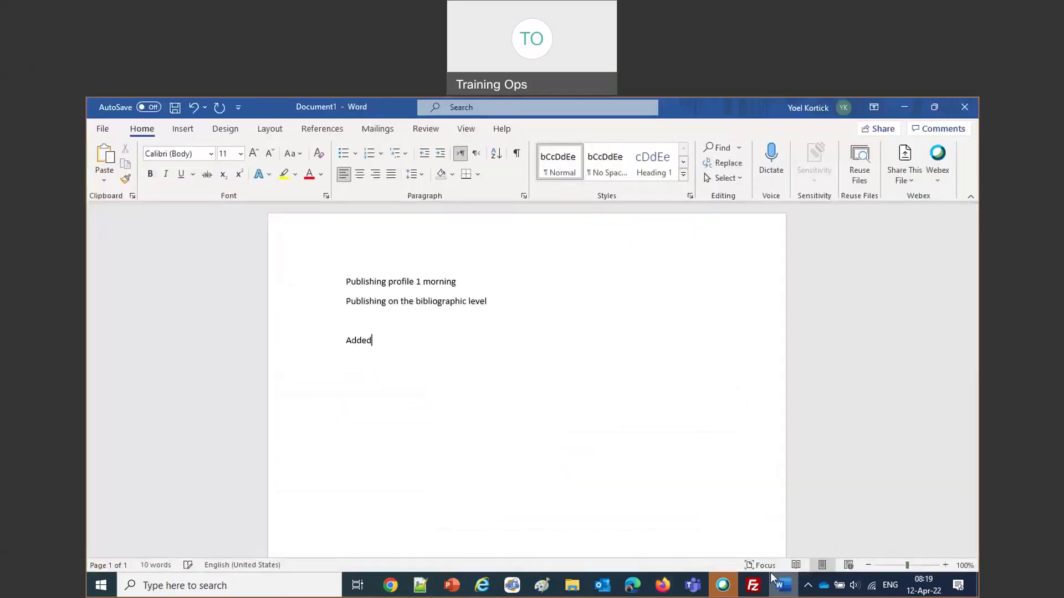
type("Management information ot ")
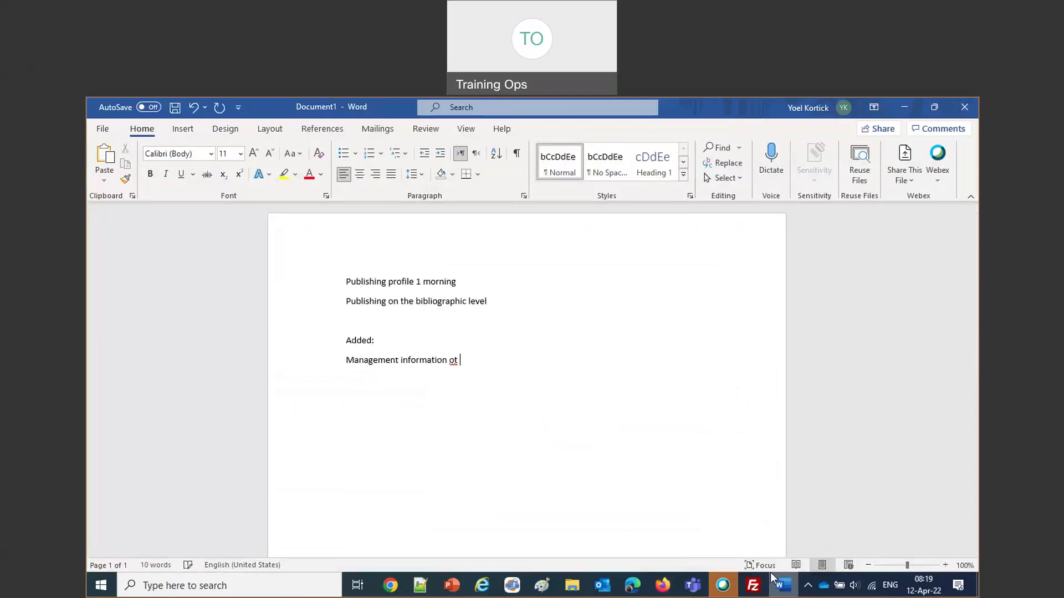
type("995")
type("a")
type(" =")
type(" created")
type(" date")
key("Return")
type("b=")
key("BackSpace")
type("= created by")
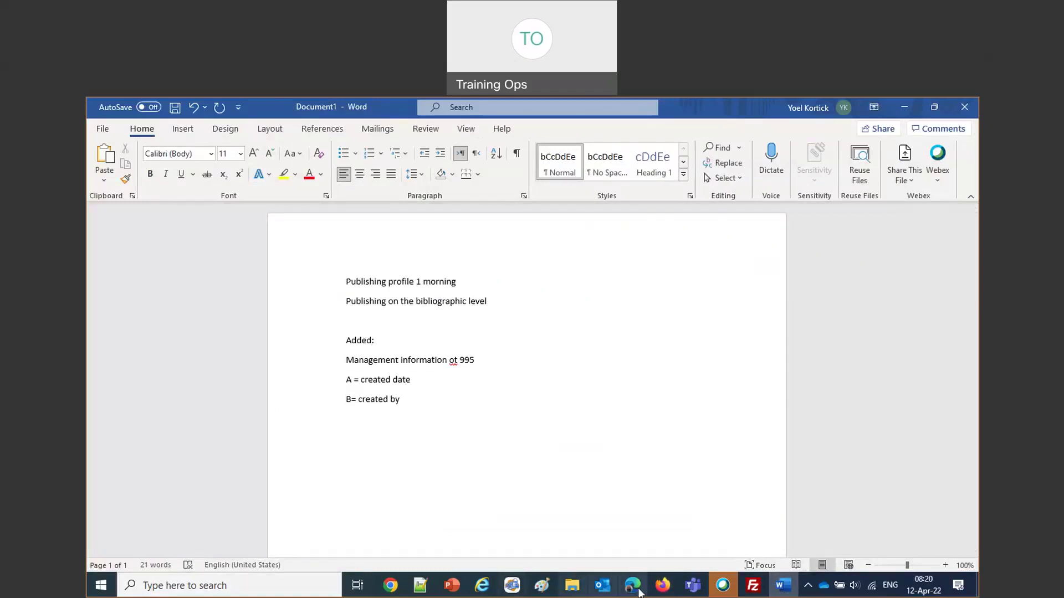
Step: Switch back to Alma and check which subfields are assigned to created by and create date
left_click(662, 585)
left_click(201, 409)
left_click(555, 407)
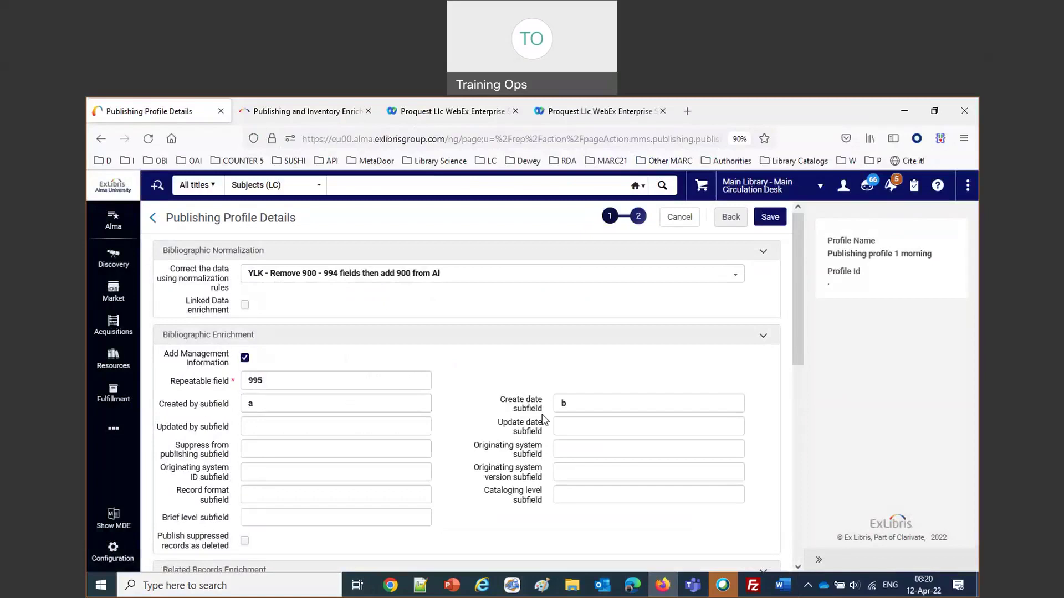
Step: Return to the Word document and replace "date" with "by" in the line for subfield A
left_click(784, 586)
double_click(402, 381)
key("ctrl+c")
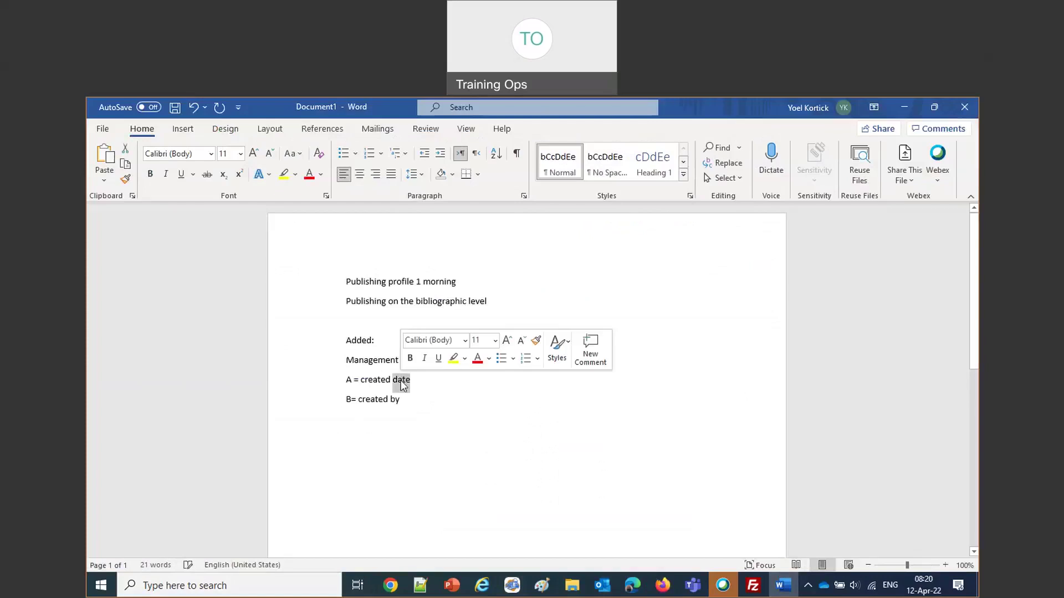
type("by")
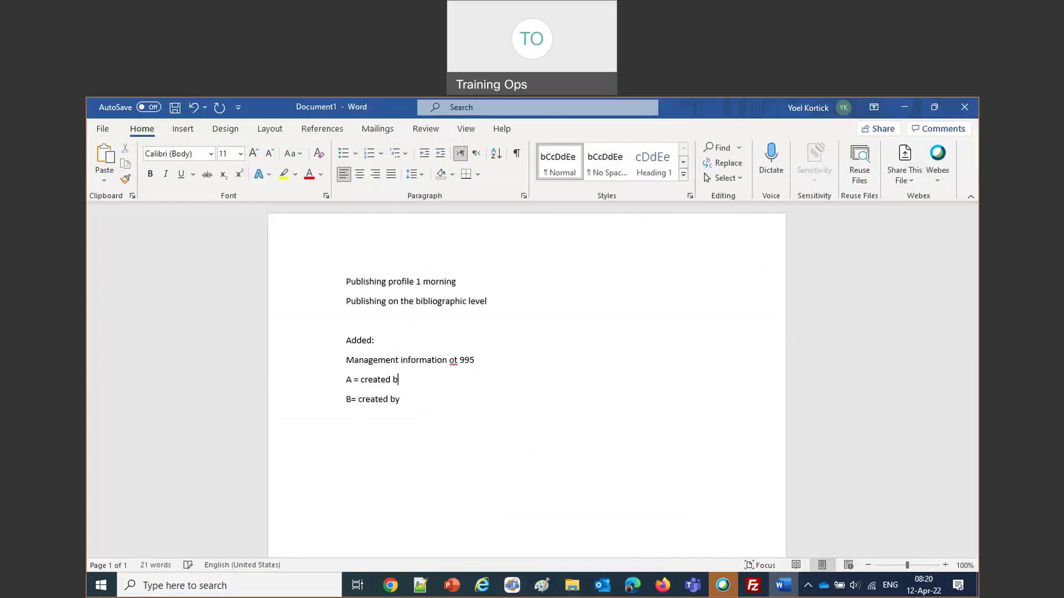
Step: Replace "by" with "date" in the line for subfield B and start new lines below it
double_click(389, 398)
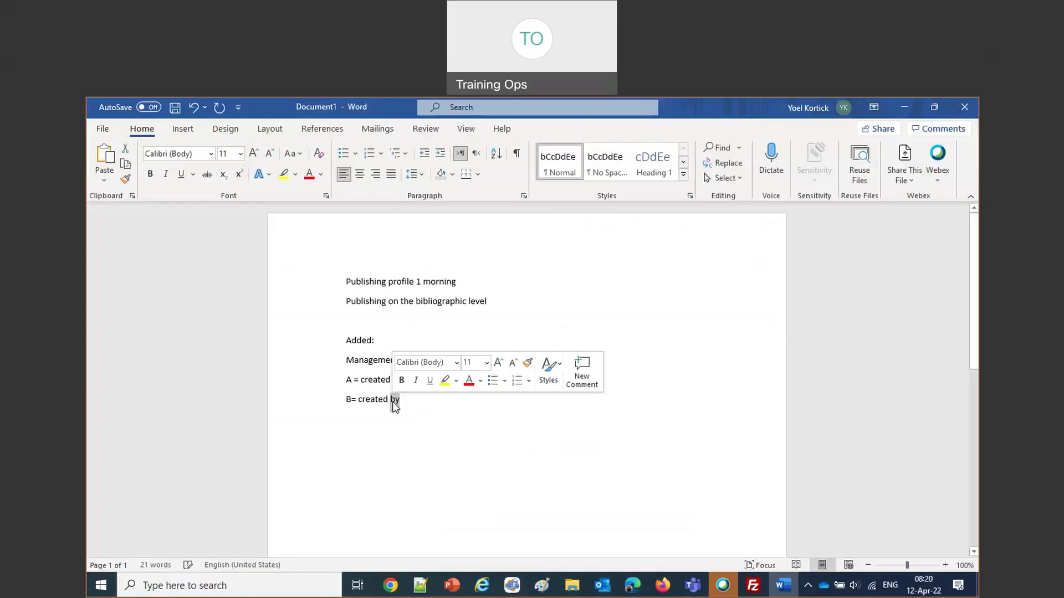
key("ctrl+v")
key("Return")
key("Return")
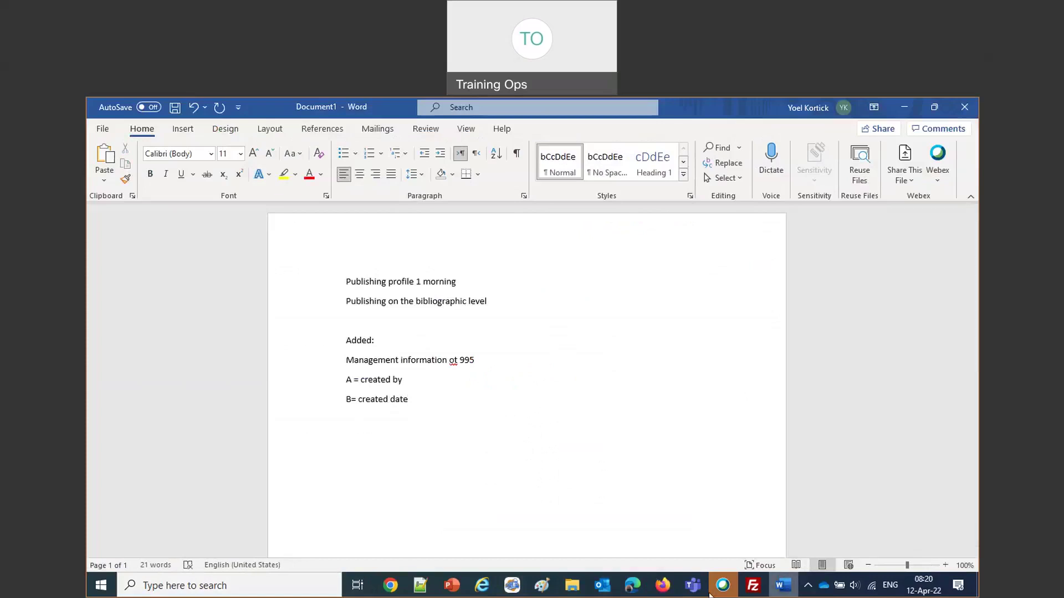
Step: Switch back to Alma and examine the related records and authority enrichment options, leaving both enrichments disabled
left_click(664, 586)
scroll(385, 413, "down", 5)
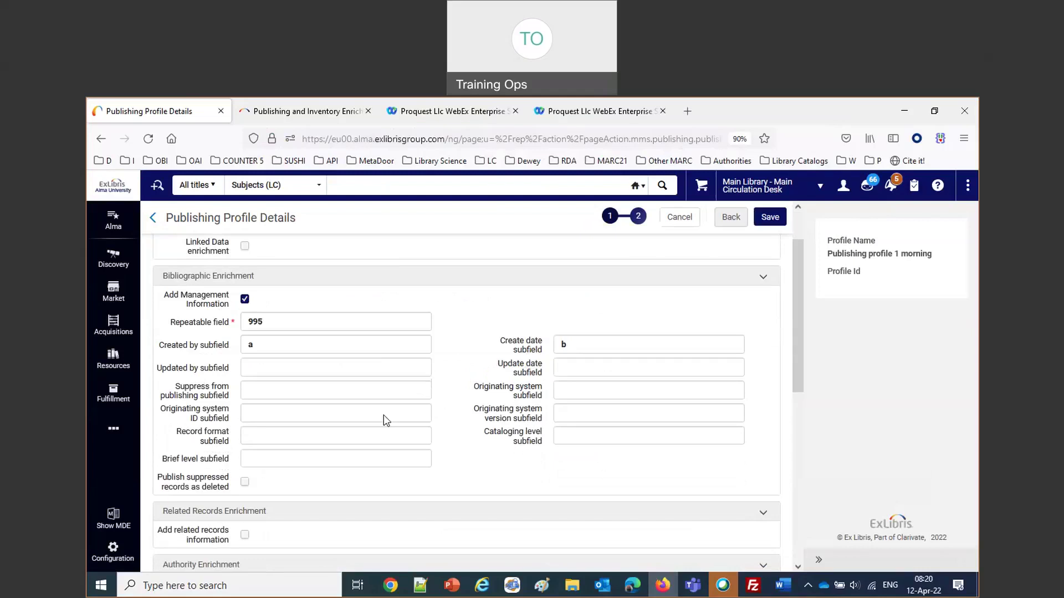
scroll(384, 424, "down", 2)
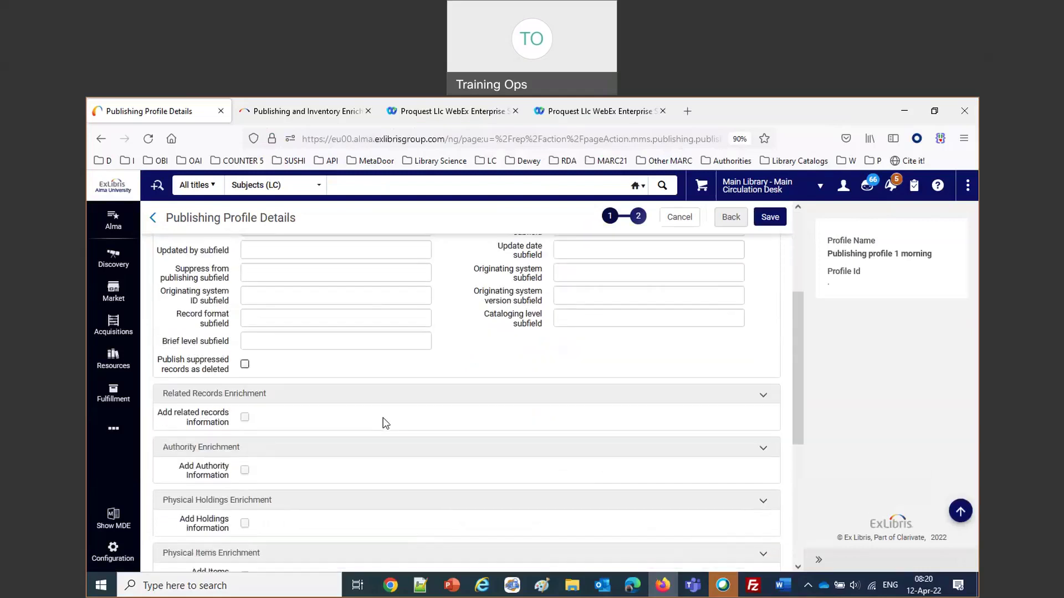
left_click(245, 418)
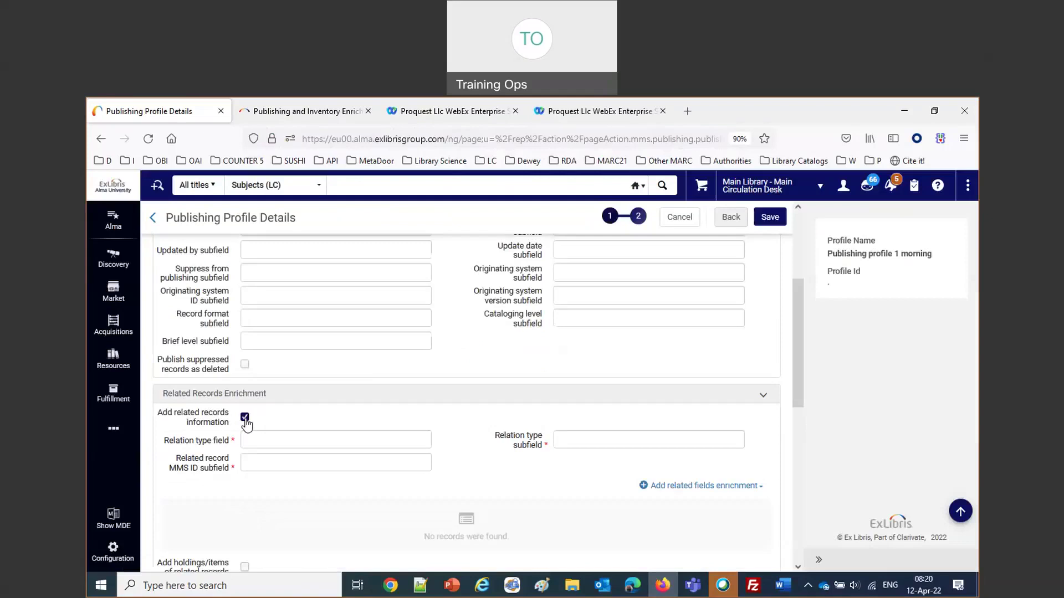
left_click(244, 418)
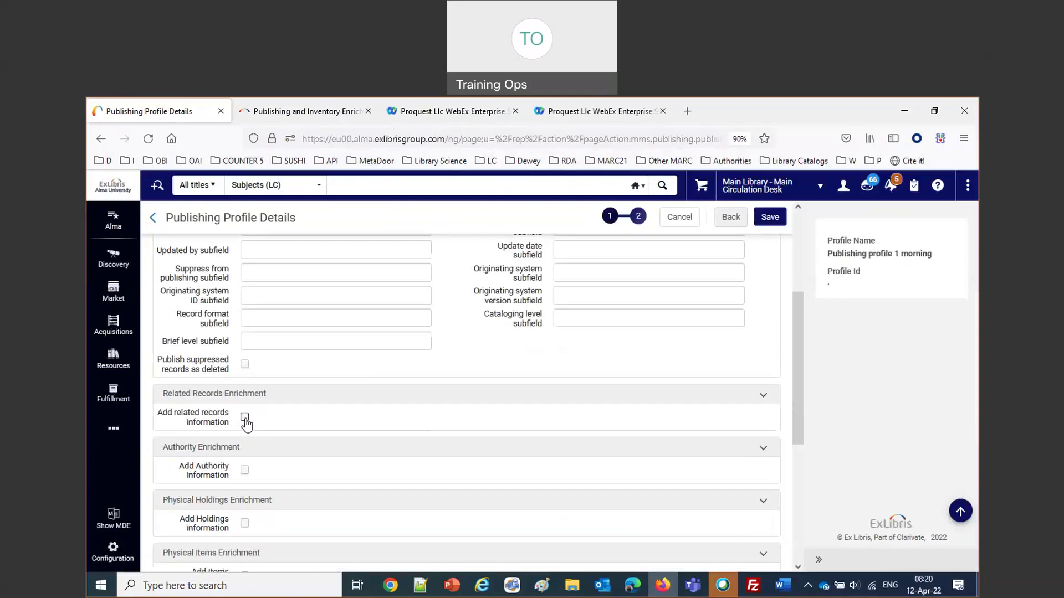
scroll(245, 423, "down", 2)
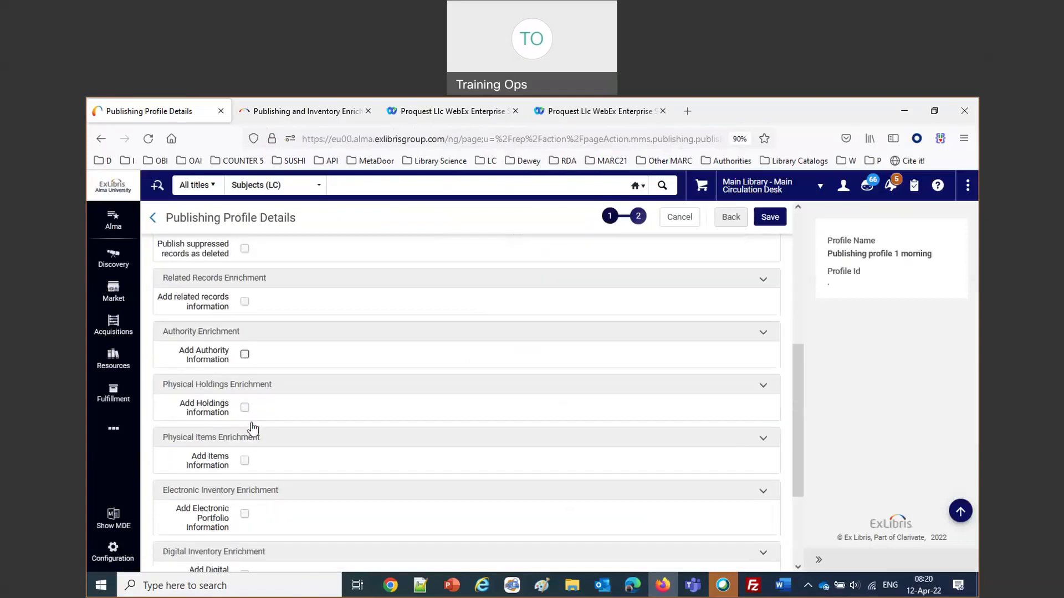
left_click(244, 355)
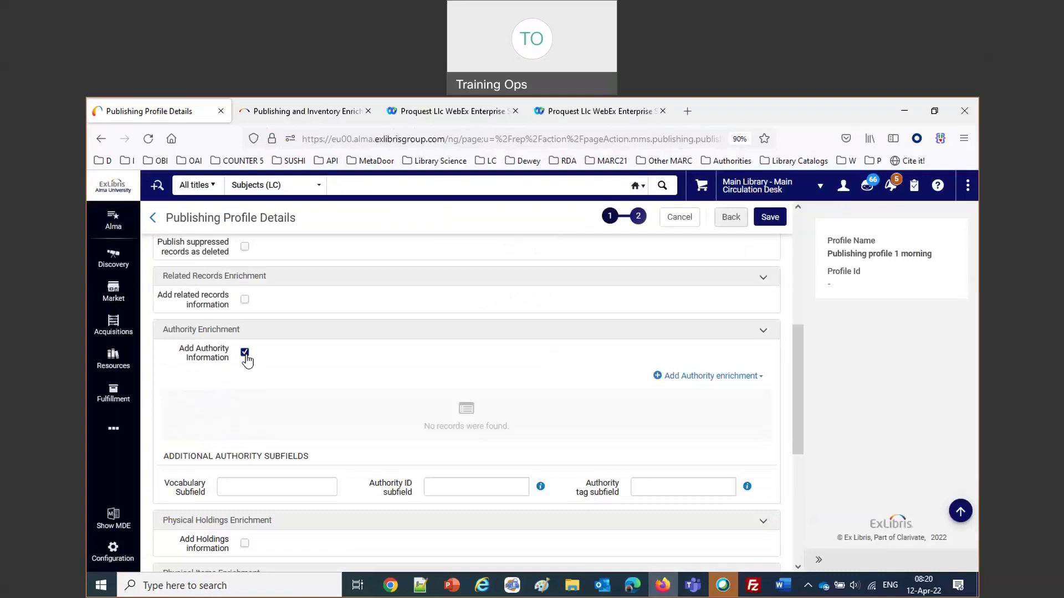
left_click(761, 378)
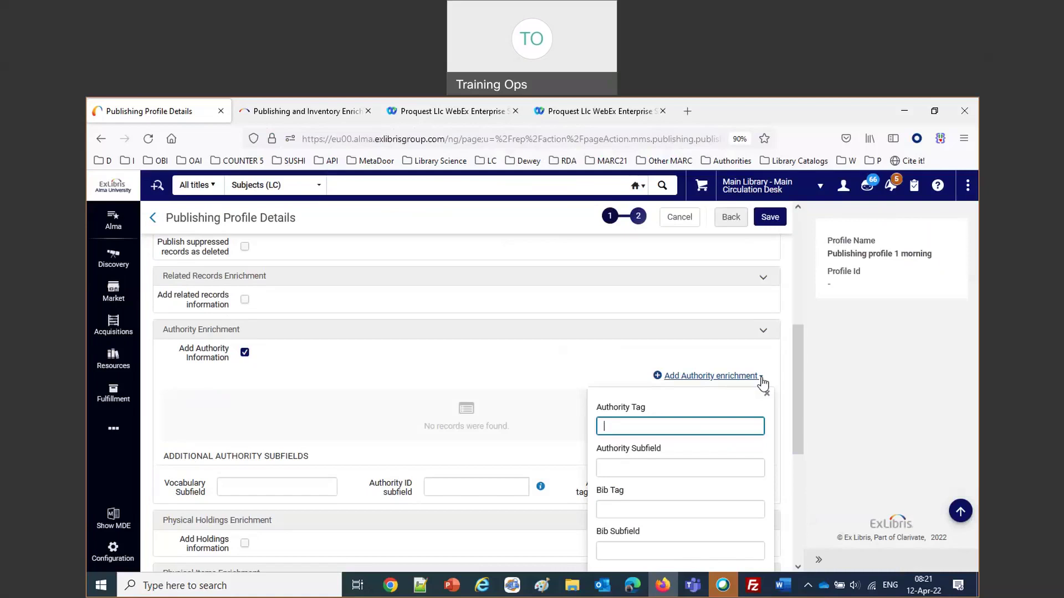
left_click(245, 353)
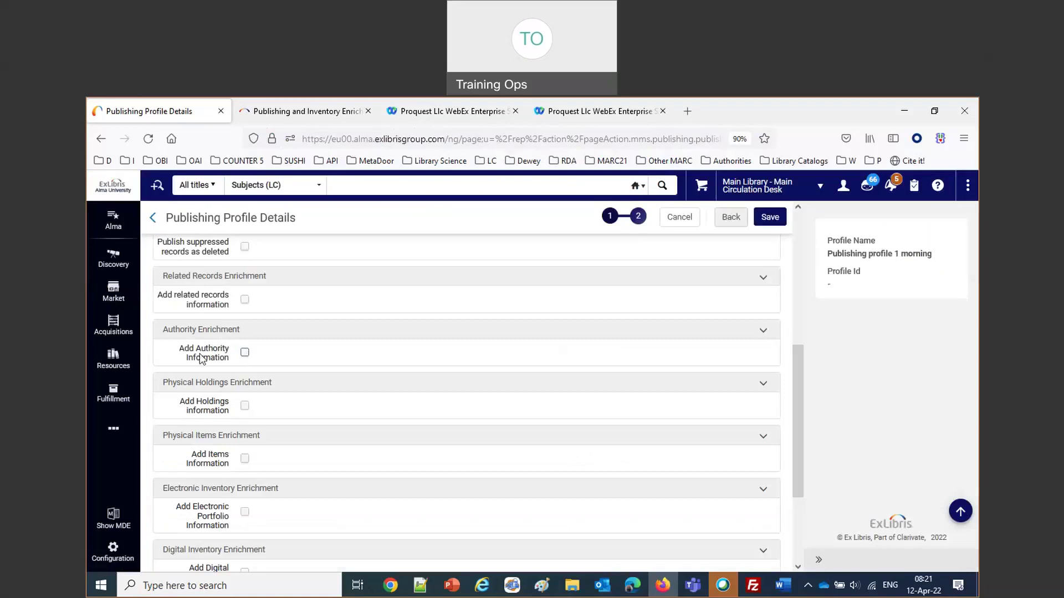
Step: Enable adding holdings information and map holdings tag 852 subfield b to bib tag 852 subfield b
left_click(245, 406)
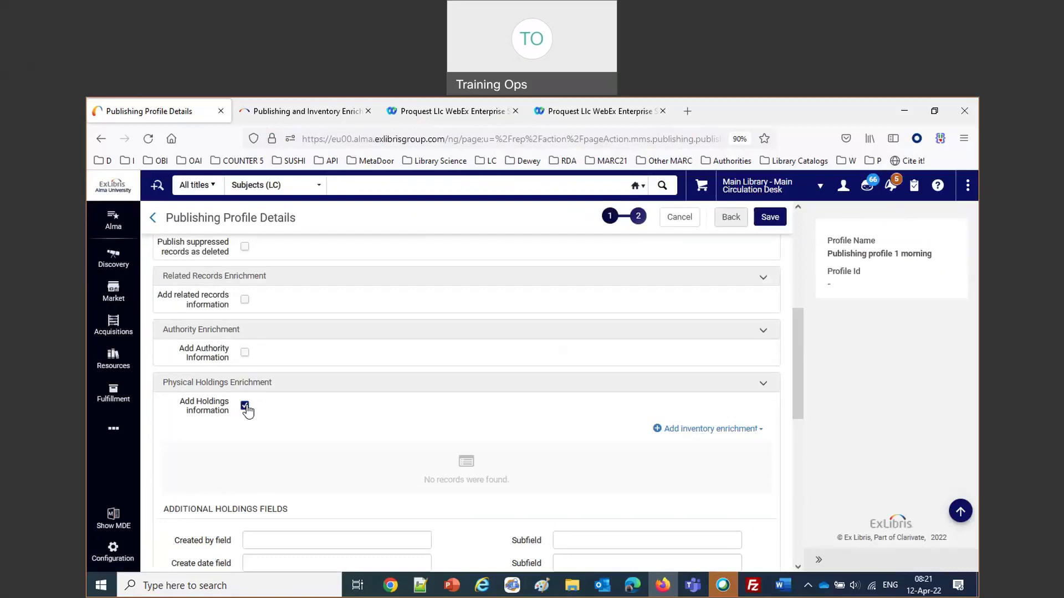
left_click(722, 430)
type("852")
left_click(623, 495)
left_click(707, 433)
left_click(677, 521)
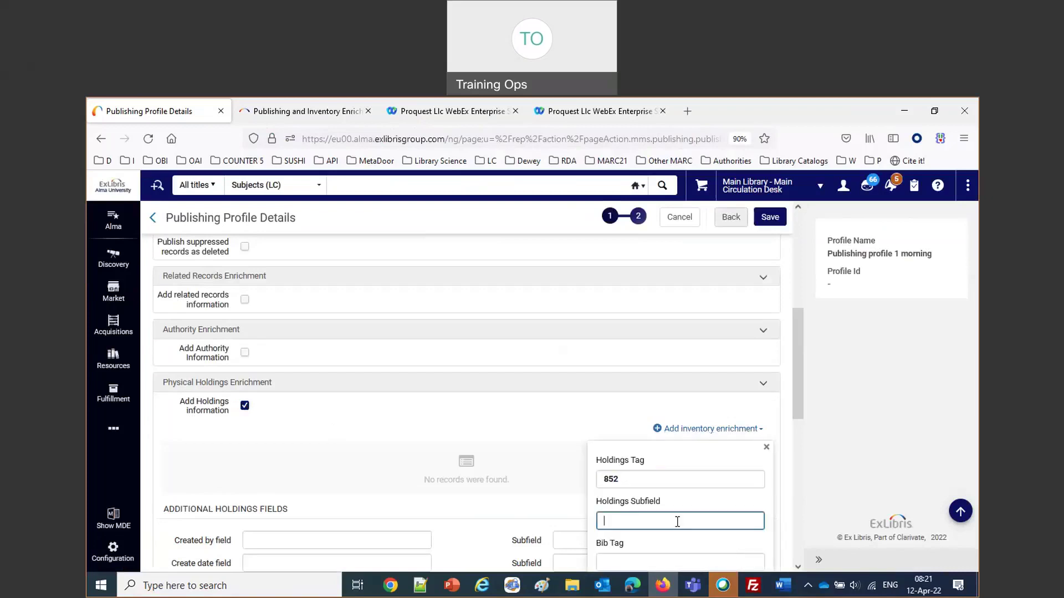
type("b")
scroll(677, 522, "down", 2)
left_click(642, 445)
type("852")
left_click(638, 485)
type("b")
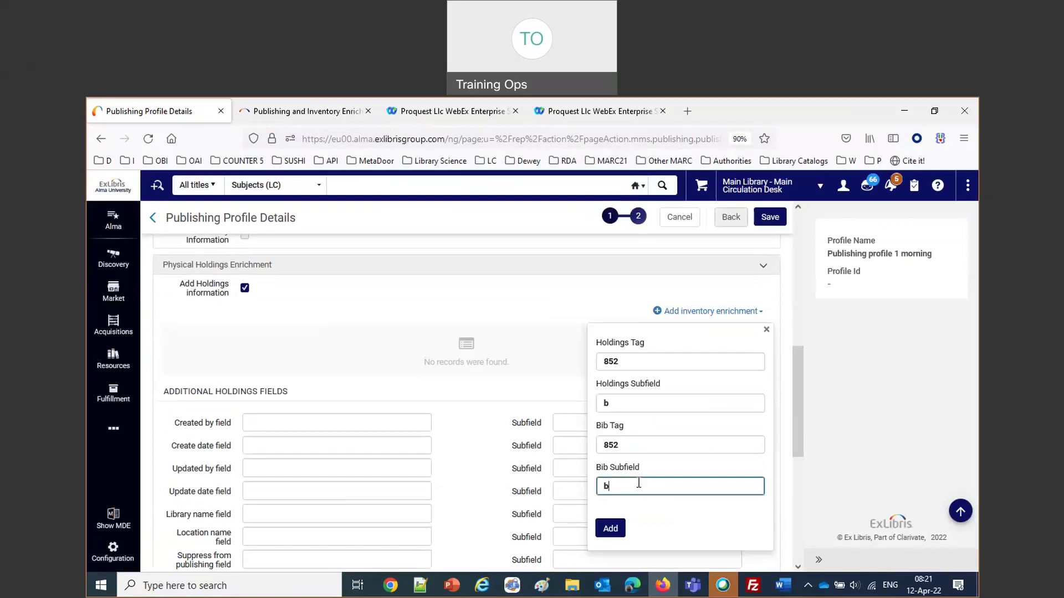
left_click(609, 535)
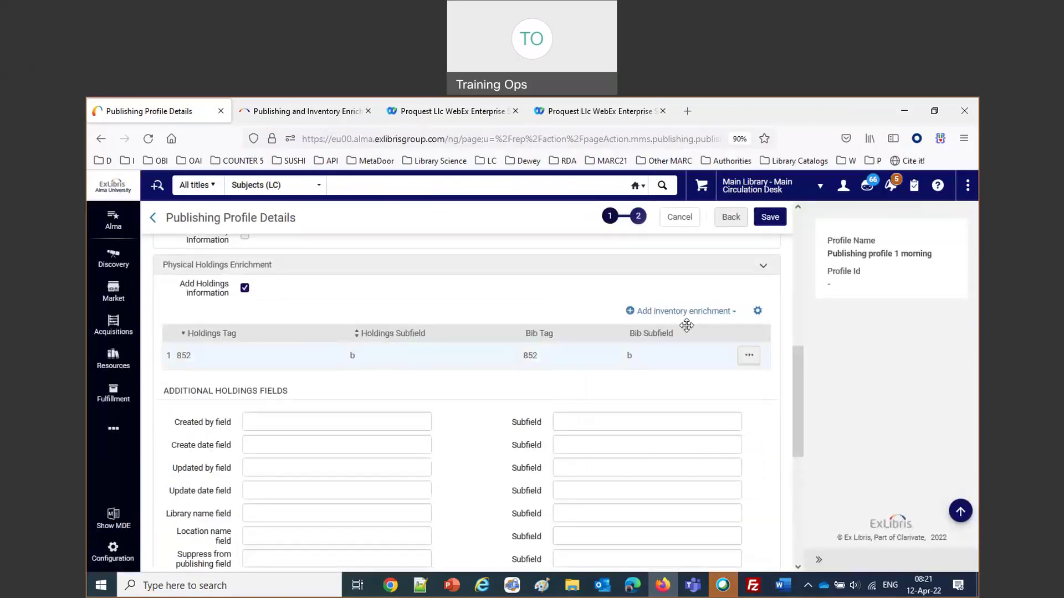
Step: Add an inventory enrichment mapping holdings tag 852 subfield c to bib tag 852 subfield c
left_click(687, 313)
left_click(649, 363)
type("852")
left_click(649, 401)
type("c")
left_click(641, 445)
type("852")
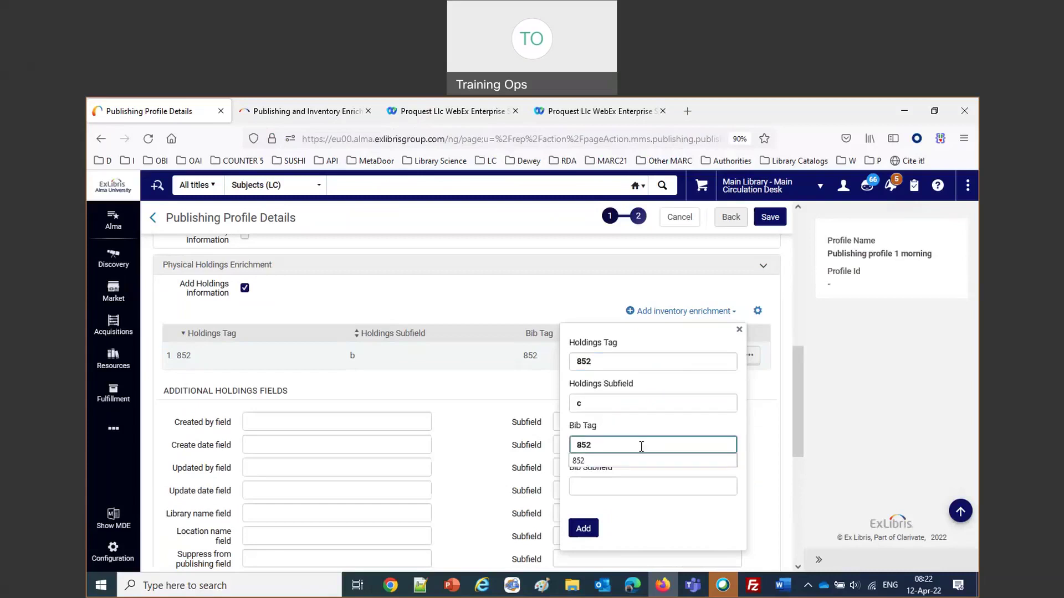
left_click(648, 486)
type("c")
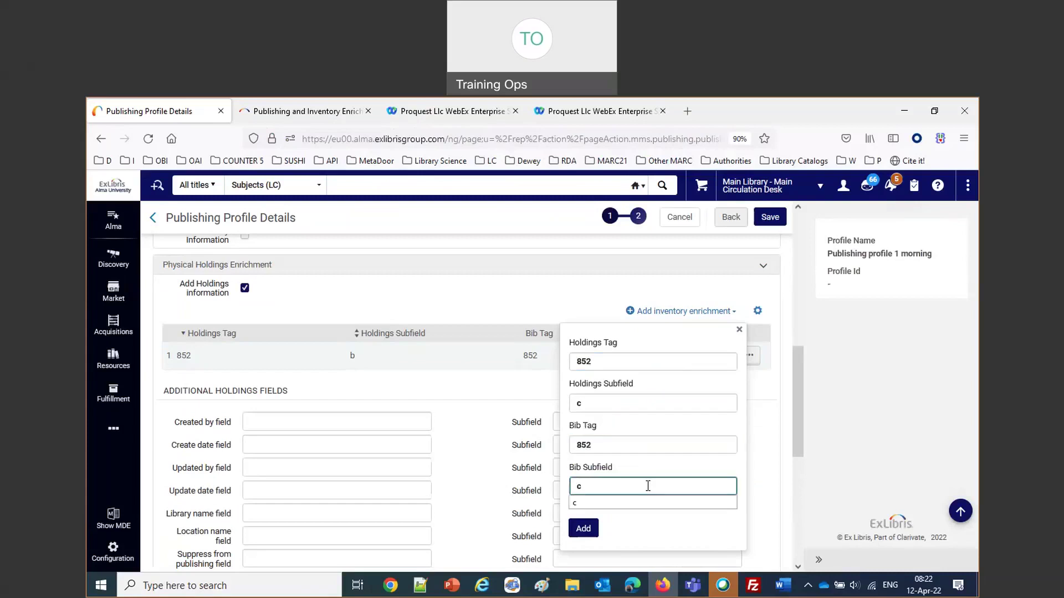
left_click(588, 530)
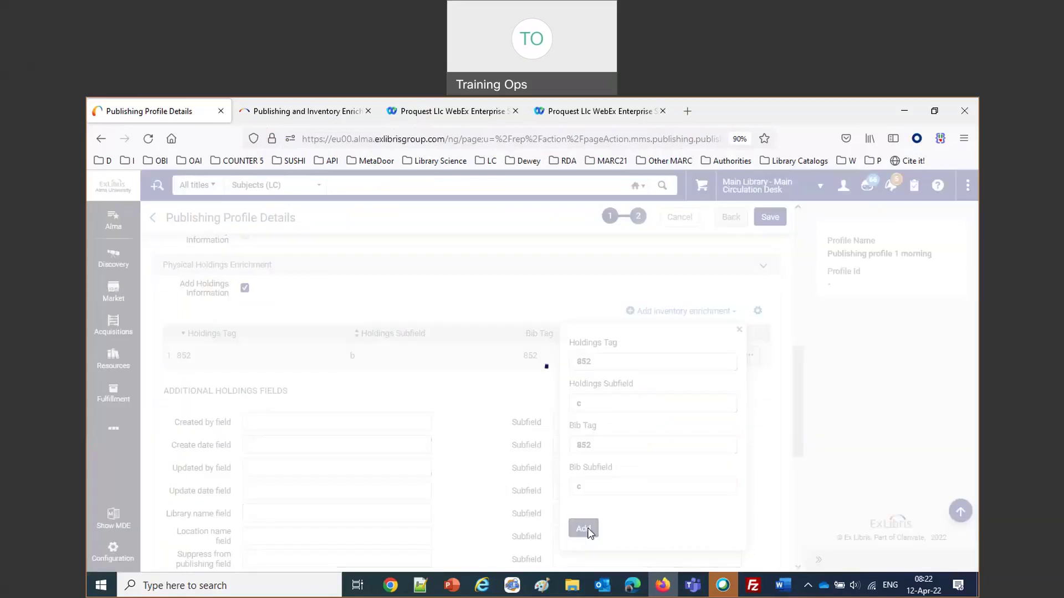
Step: Add an inventory enrichment mapping holdings tag 852 subfield h to bib tag 852 subfield h
left_click(681, 313)
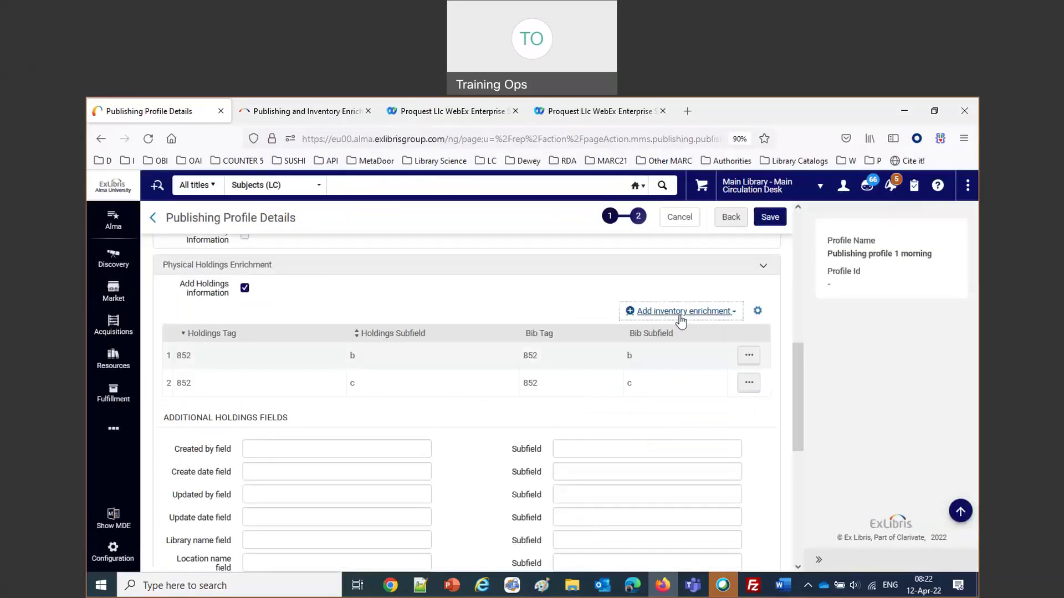
type("852")
left_click(637, 377)
type("h")
left_click(611, 443)
type("852")
left_click(611, 487)
type("h")
left_click(586, 528)
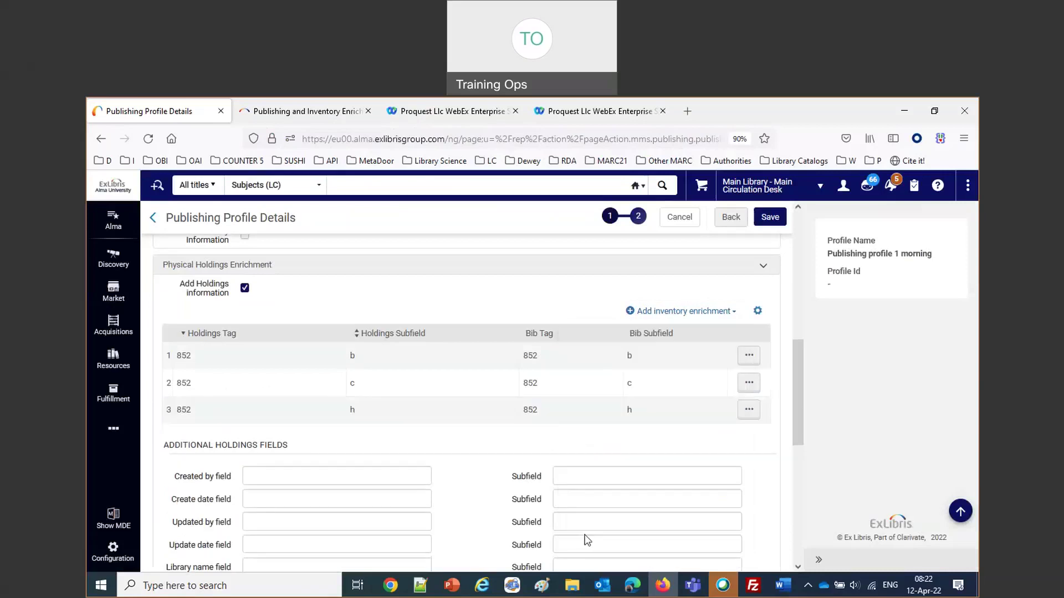
Step: Add an inventory enrichment mapping holdings tag 852 subfield i to bib tag 852 subfield i
left_click(690, 312)
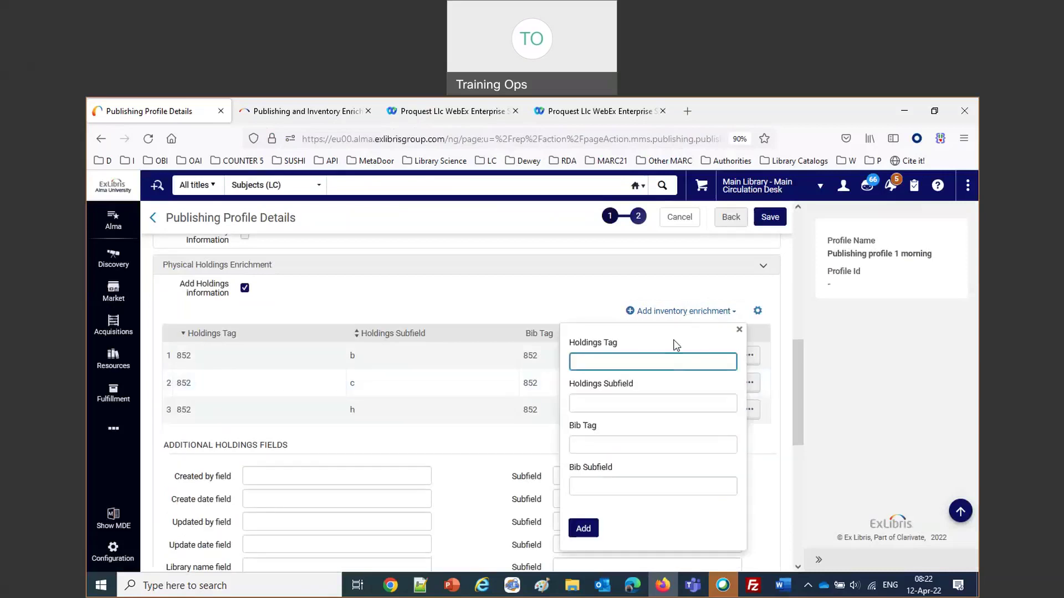
type("852")
left_click(647, 404)
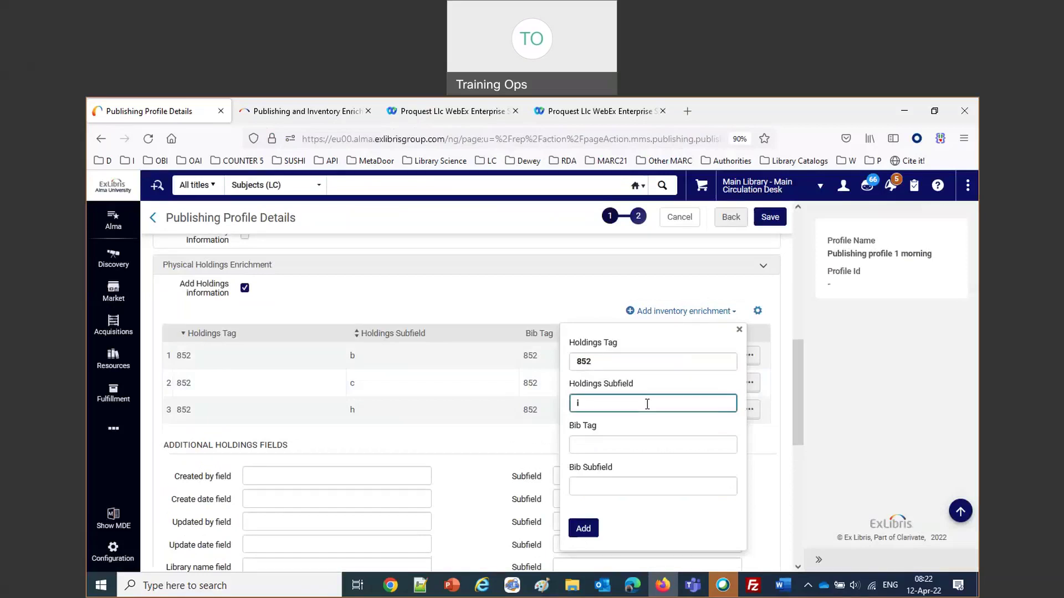
left_click(623, 446)
type("852")
left_click(623, 484)
type("i")
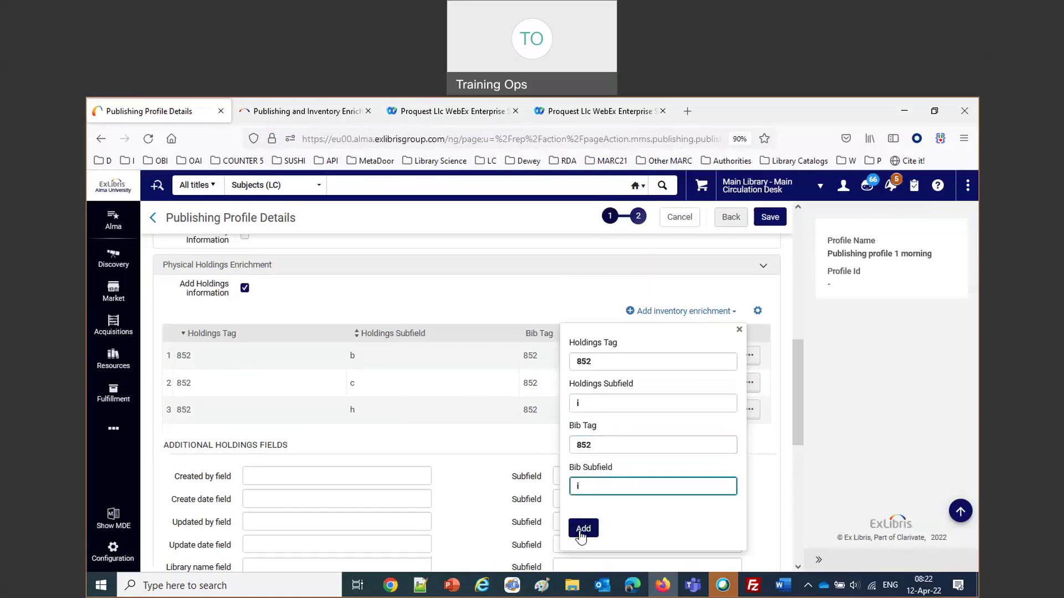
left_click(582, 530)
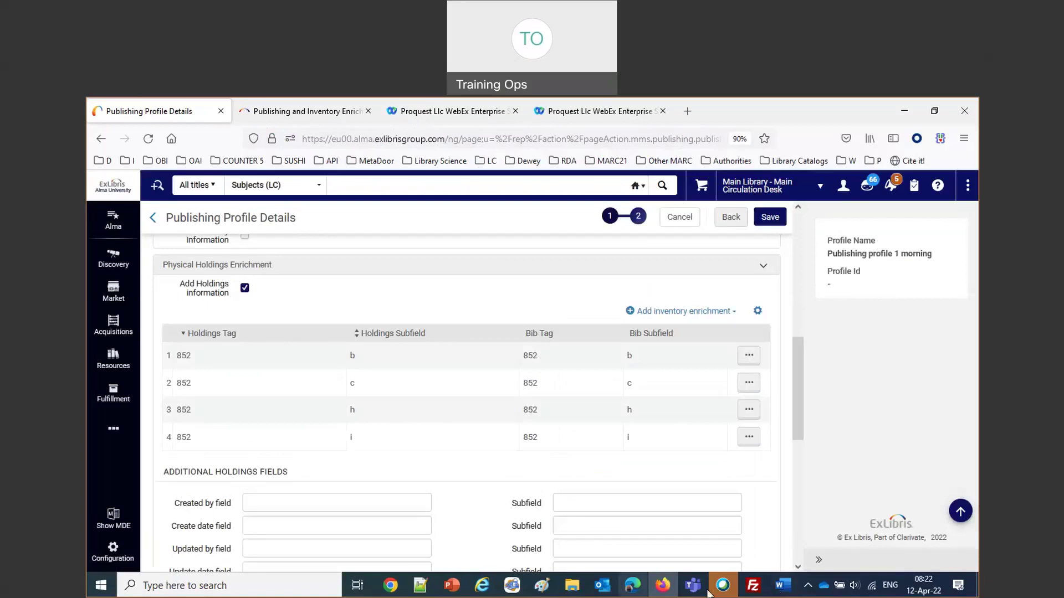
Step: Switch to the Word document, correct "ot" to "to" in the management information line and make that line bold
left_click(783, 586)
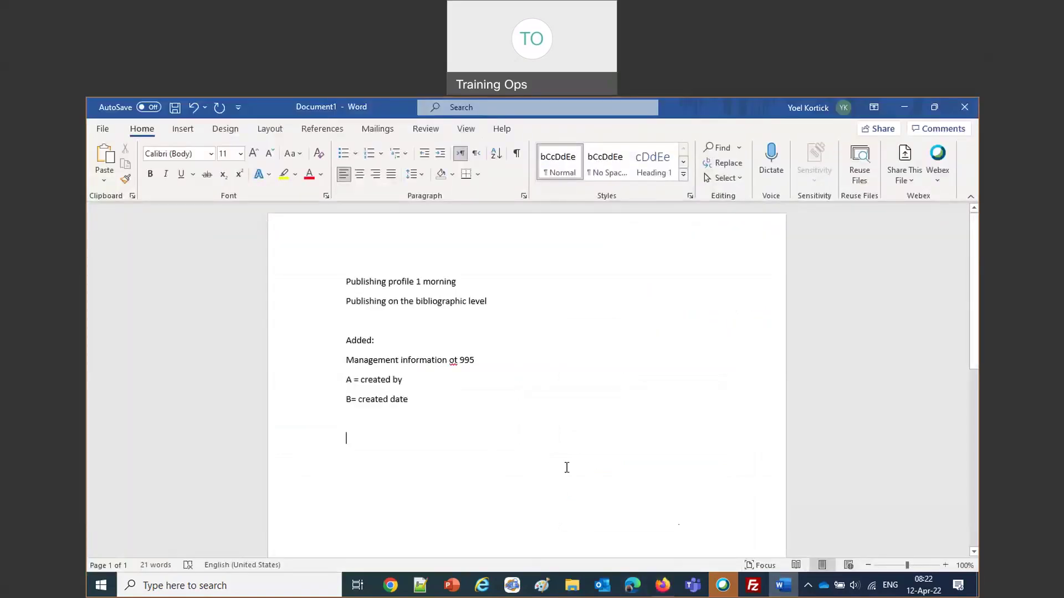
right_click(451, 360)
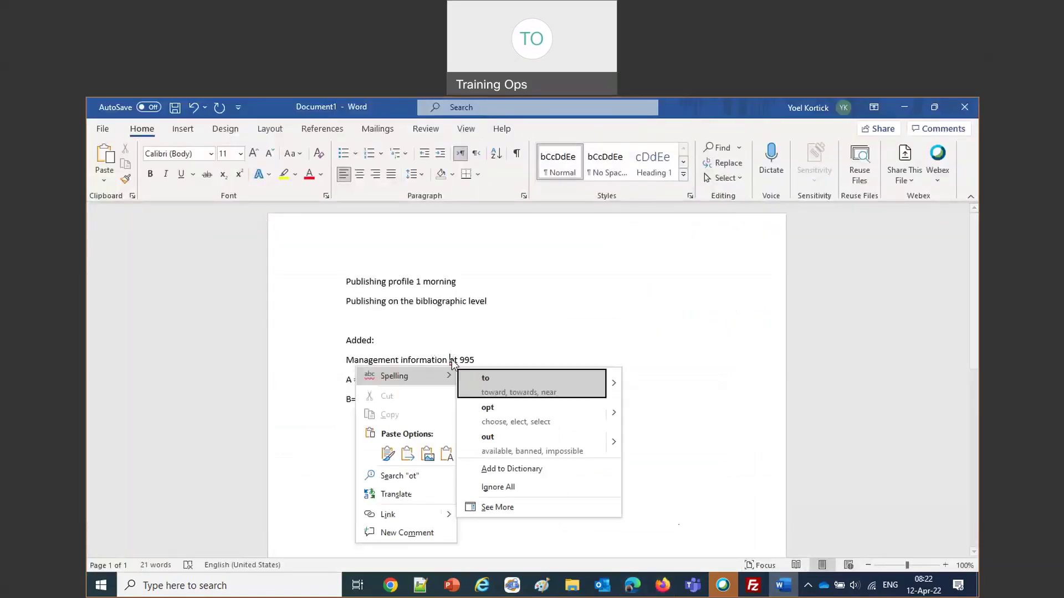
left_click(485, 382)
left_click(321, 363)
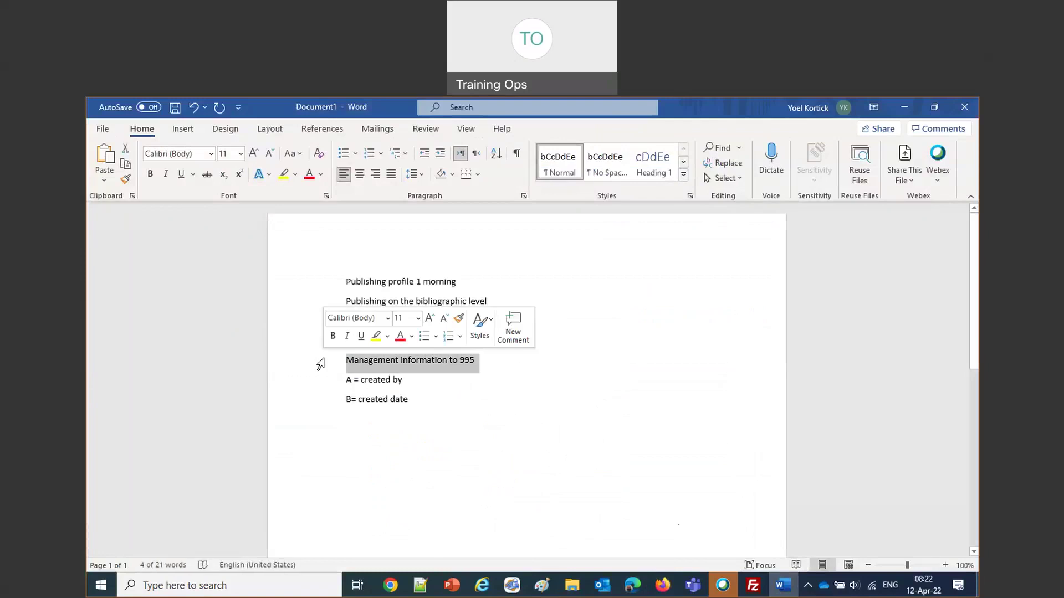
key("ctrl+b")
Step: Add the lines "Holdings" and "852 bchi" below the created date line, and make "Holdings" bold
left_click(387, 440)
key("Return")
type("Holdings")
key("Return")
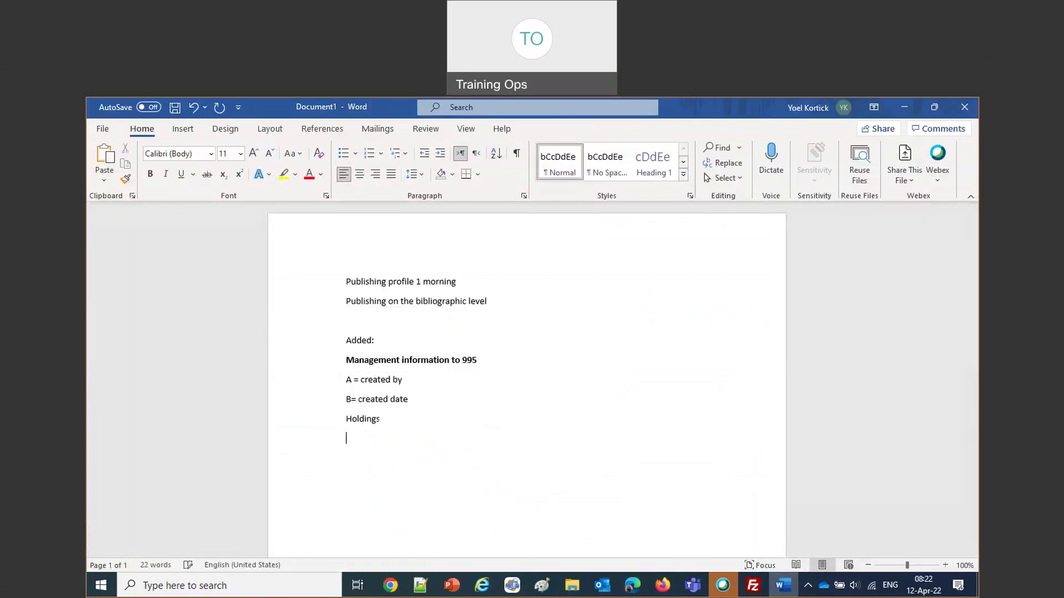
type("852 bchi")
key("Return")
key("Return")
left_click(328, 419)
key("ctrl+b")
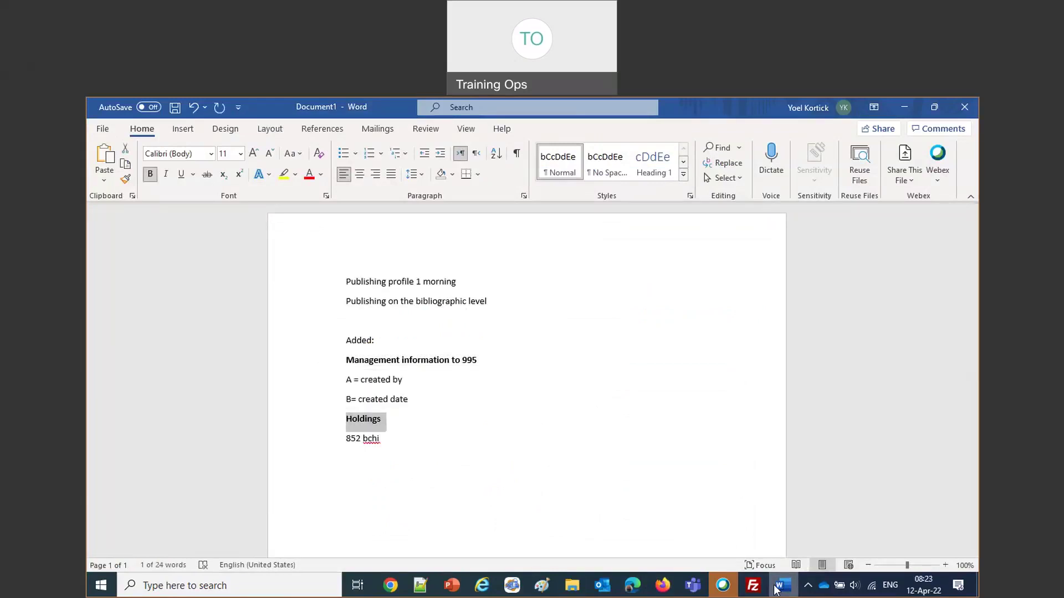
Step: Switch back to Alma and set the additional holdings created by field to 996 with subfield a
left_click(663, 585)
scroll(596, 377, "down", 2)
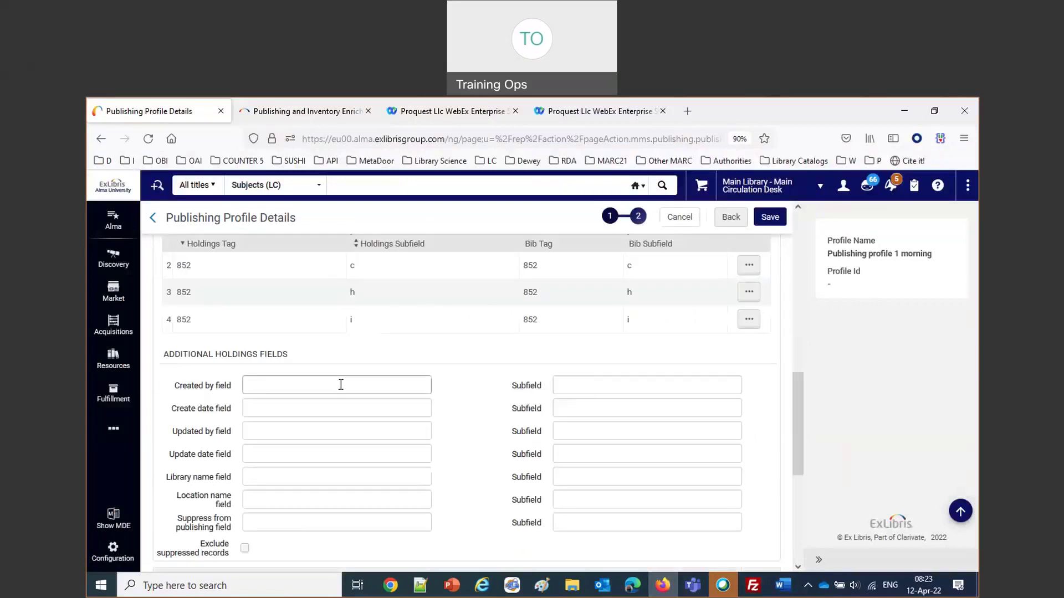
scroll(341, 385, "up", 8)
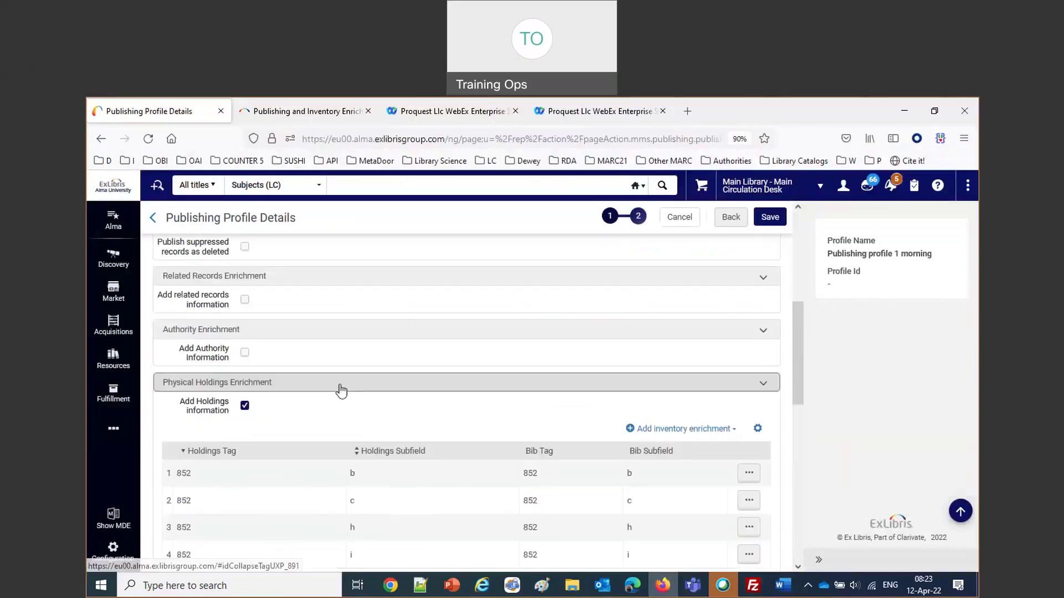
scroll(341, 385, "down", 9)
left_click(326, 441)
type("99")
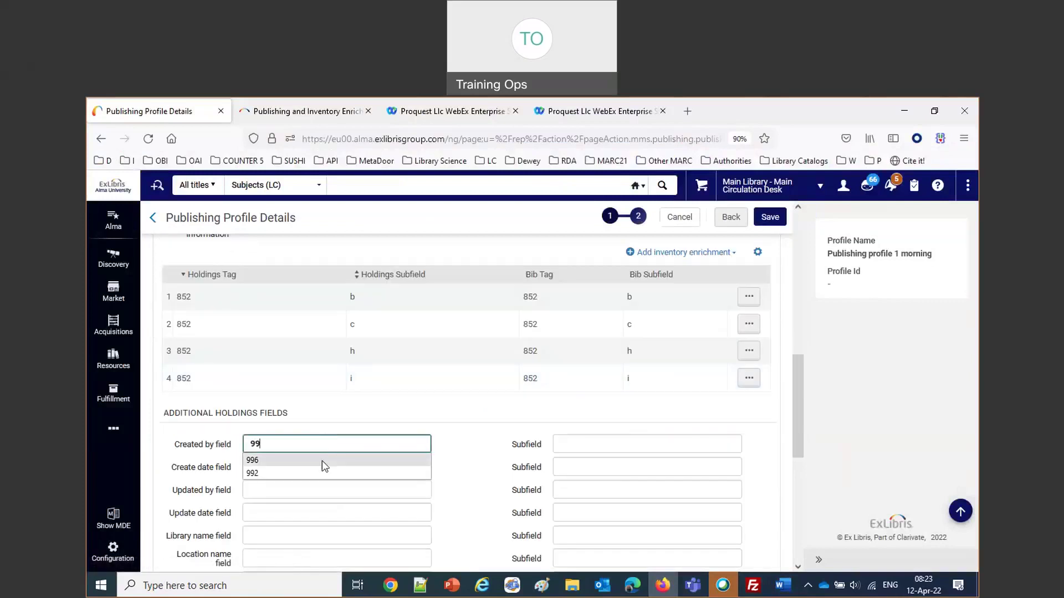
left_click(323, 463)
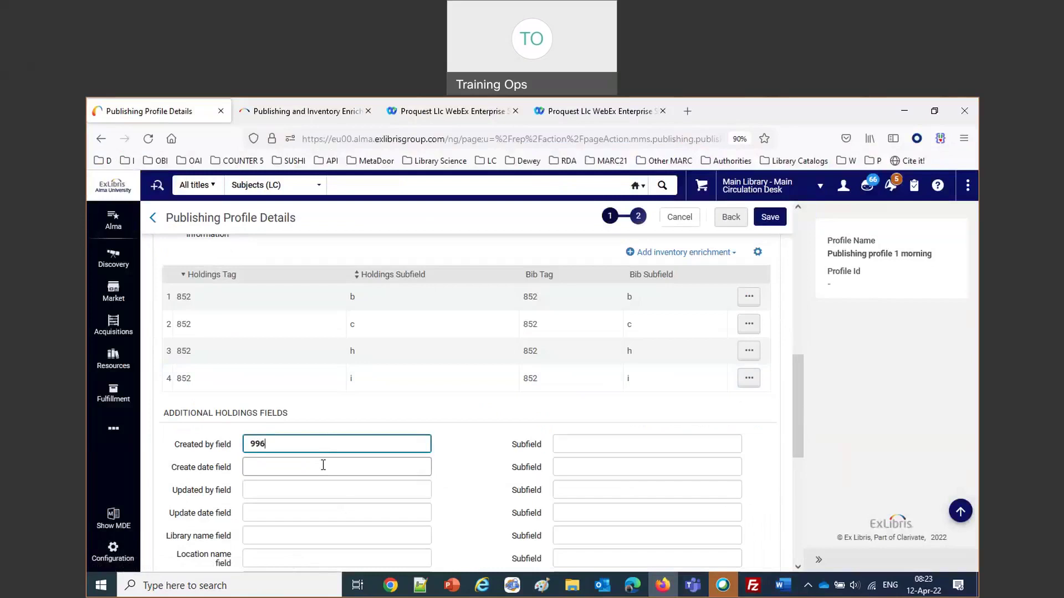
left_click(604, 443)
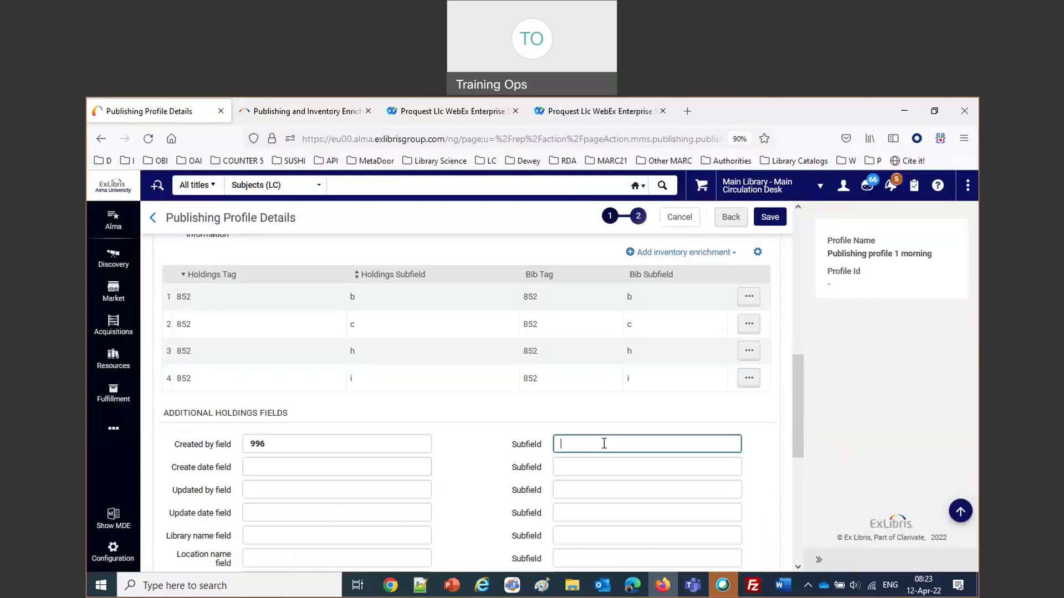
type("a")
Step: Set the holdings create date field to 996 subfield b and the library name field to 996 subfield c
left_click(284, 467)
type("996")
left_click(569, 473)
type("b")
scroll(388, 499, "down", 2)
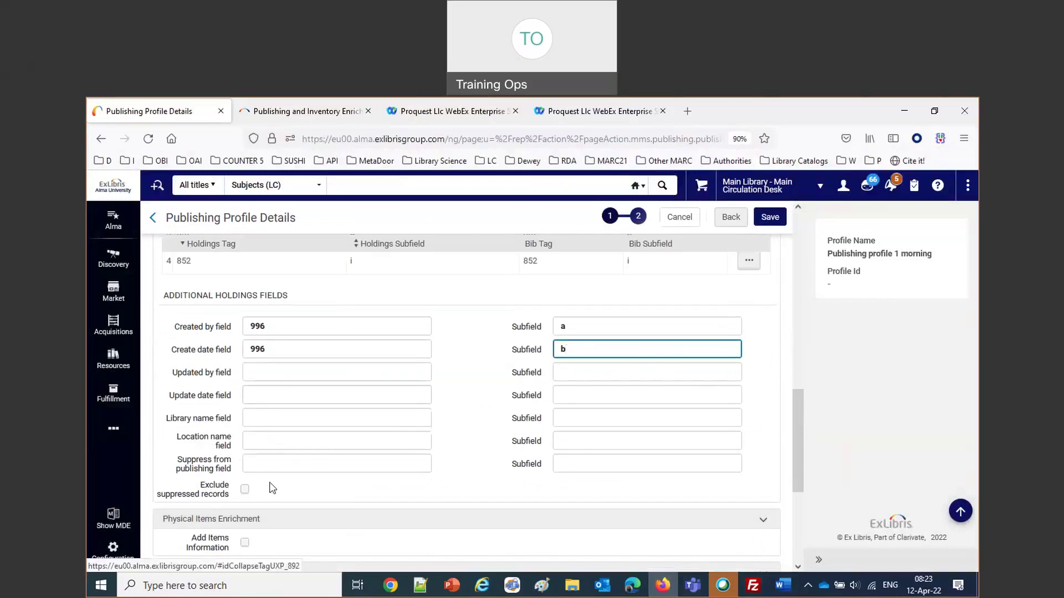
left_click(328, 417)
type("996")
left_click(606, 420)
type("c")
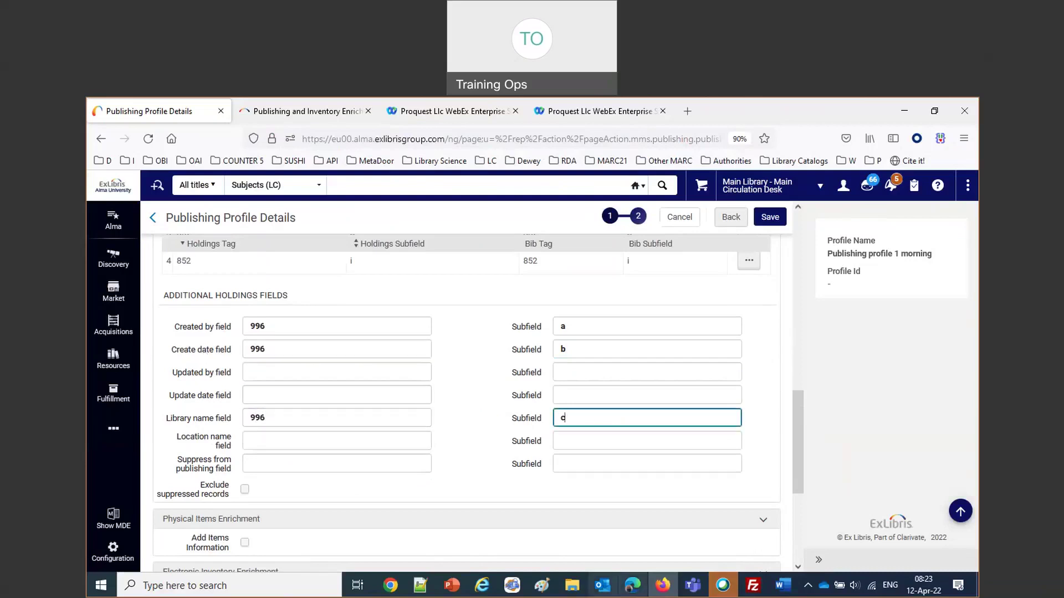
Step: Switch to the Word document and add the lines "996 a created date", "996 b create by" and "996 c library name" below the 852 line
left_click(787, 590)
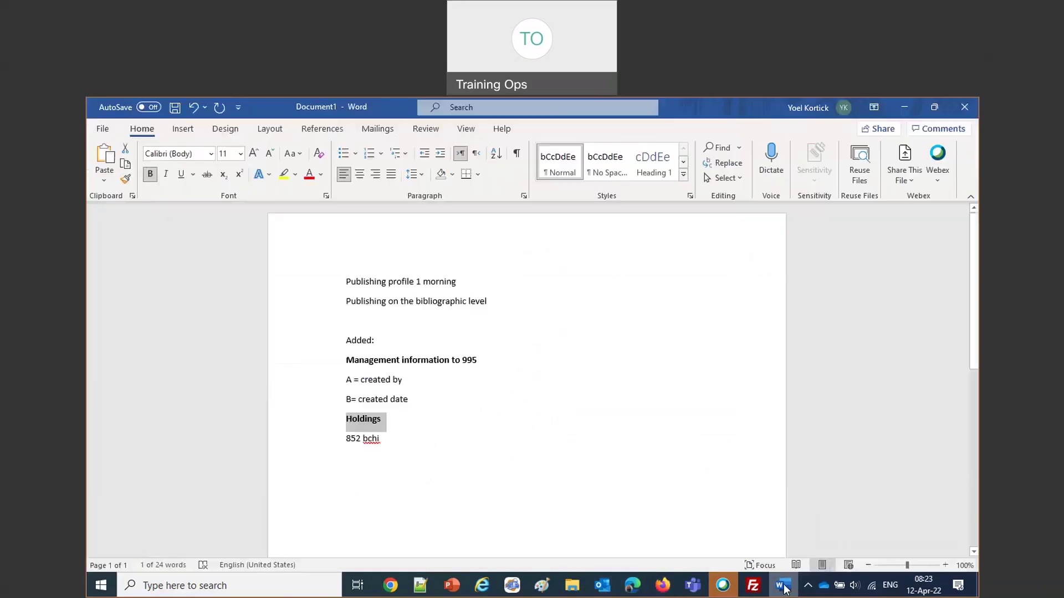
left_click(374, 468)
type("996 a created date ")
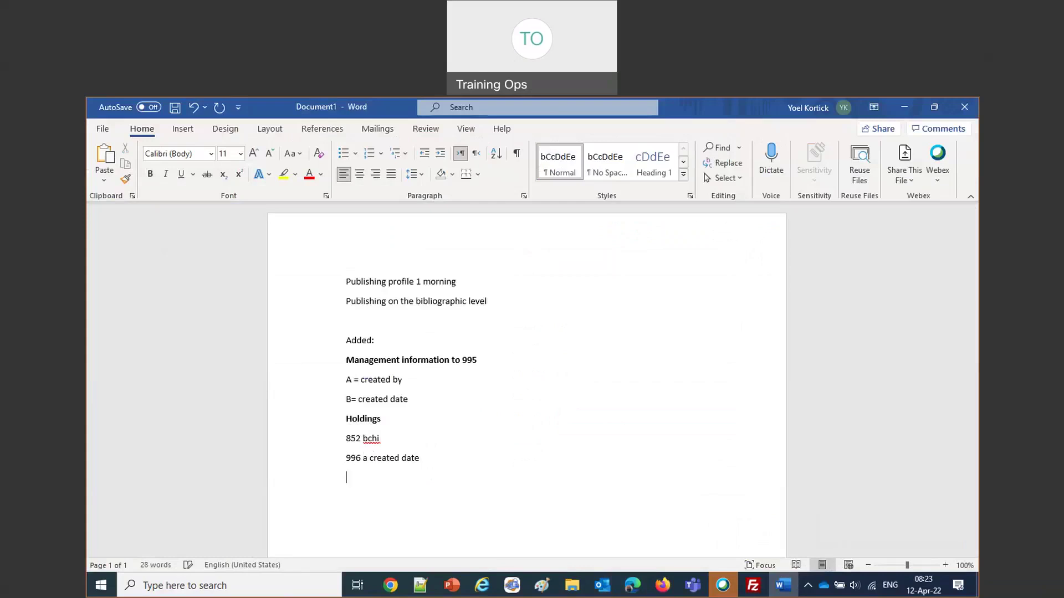
type("996 b create by")
key("Return")
type("996 c library name")
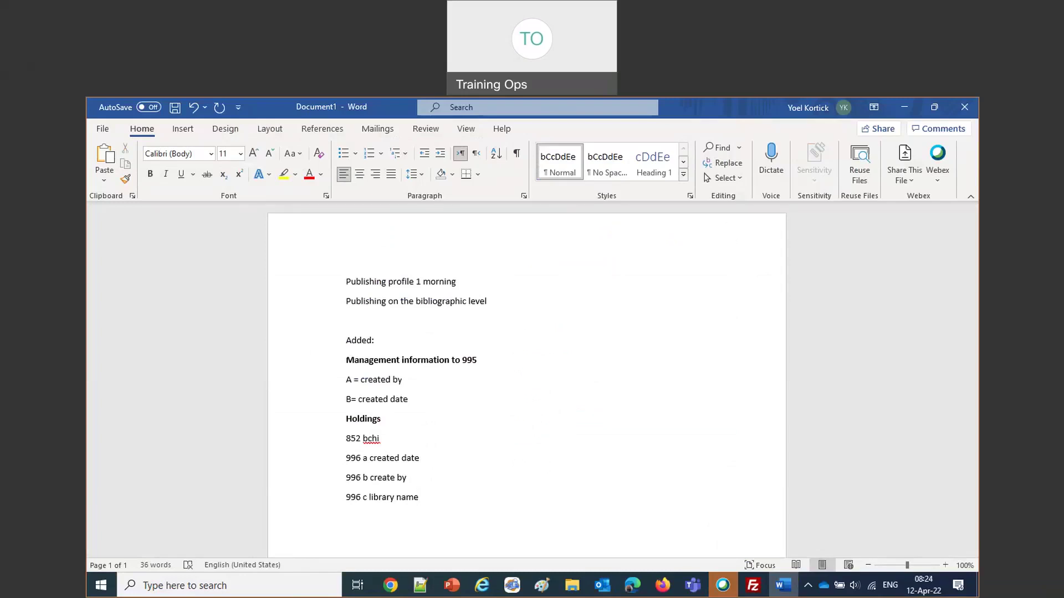
key("Return")
key("Return")
Step: Switch back to Alma, enable adding items information in the physical items enrichment and set its repeatable field to 997
left_click(665, 587)
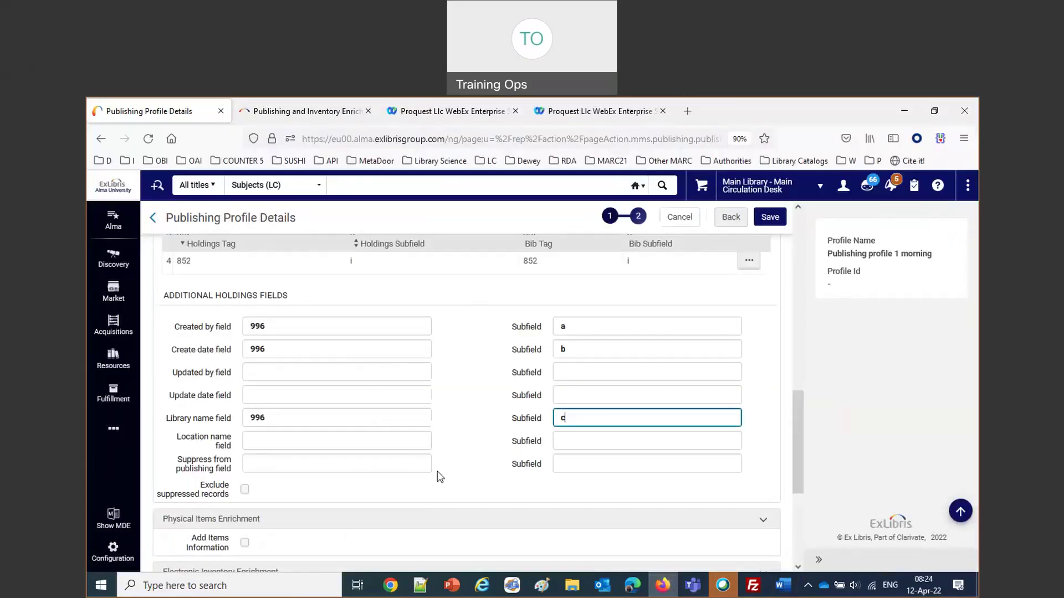
scroll(440, 476, "down", 2)
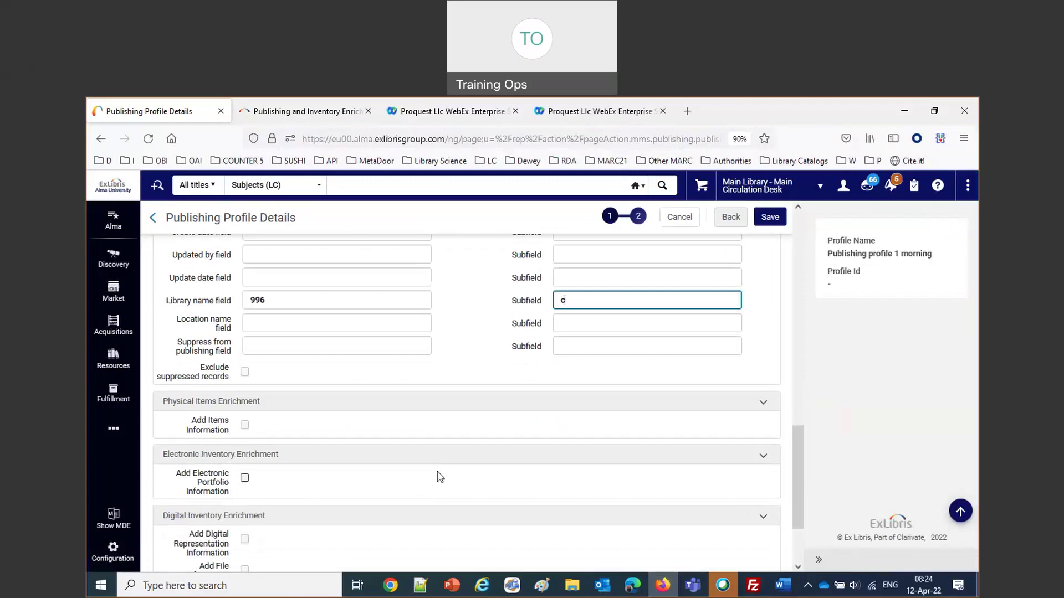
left_click(244, 426)
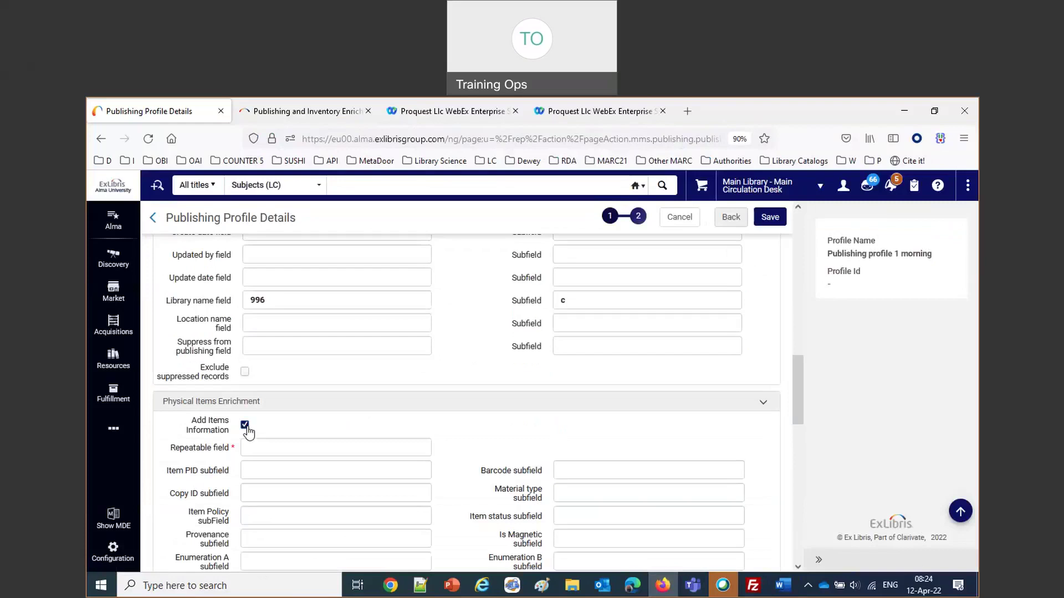
left_click(269, 446)
type("997")
left_click(495, 437)
Step: Set the item PID subfield to a and the barcode subfield to b
left_click(268, 472)
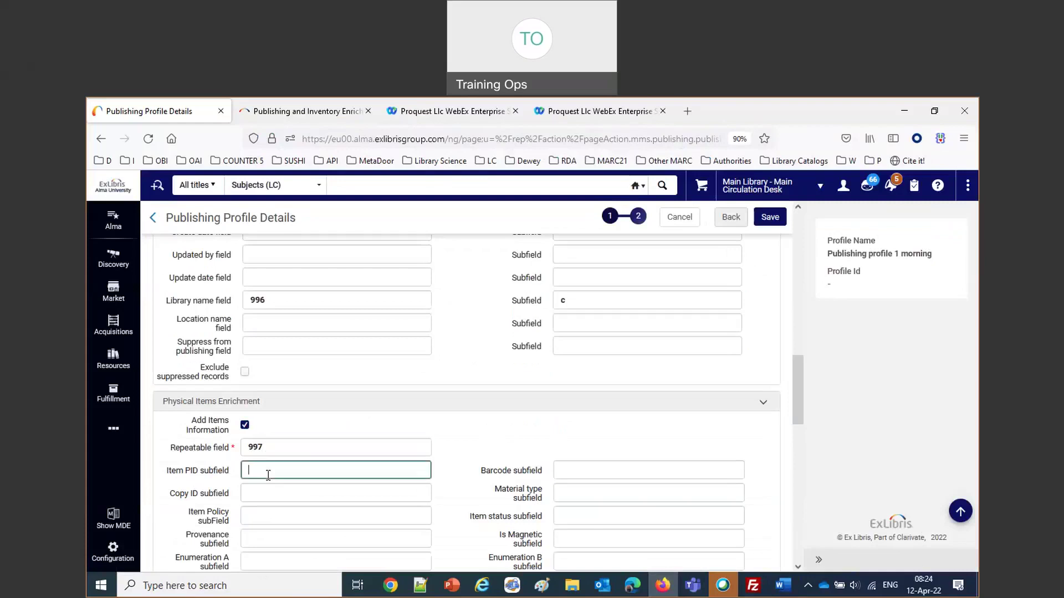
type("a")
left_click(637, 470)
type("b")
left_click(636, 434)
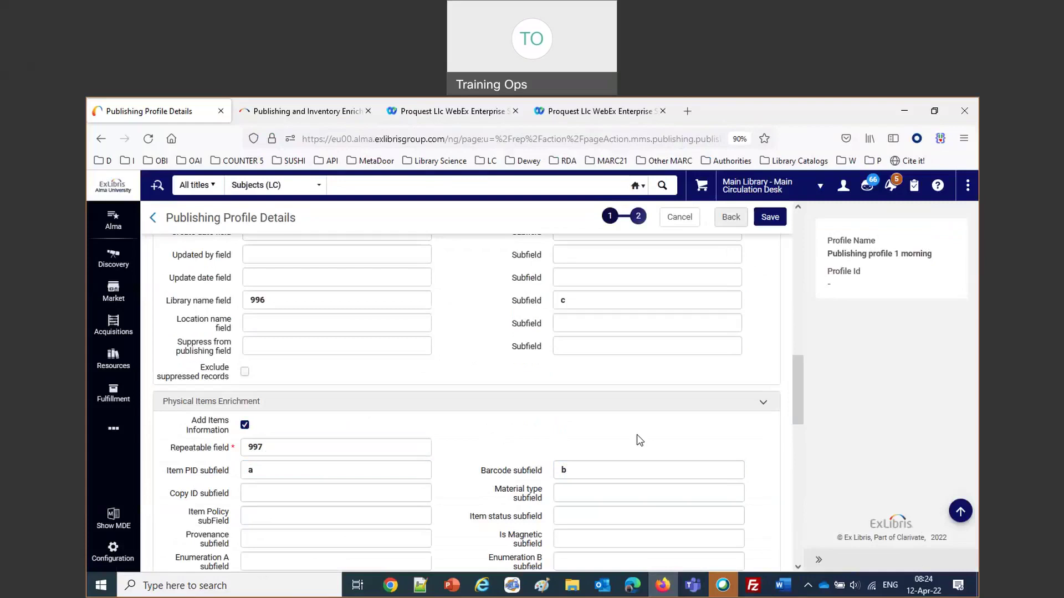
Step: Switch to the Word document and add an "Items" line below the holdings notes
left_click(782, 585)
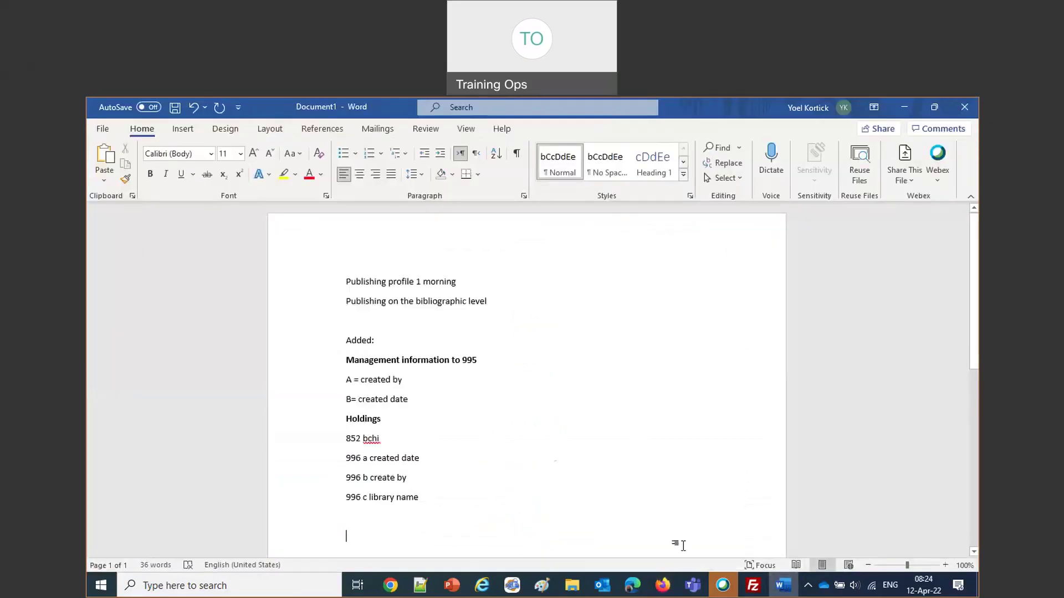
type("Itrems")
key("BackSpace")
key("BackSpace")
key("BackSpace")
key("BackSpace")
key("BackSpace")
type("tems")
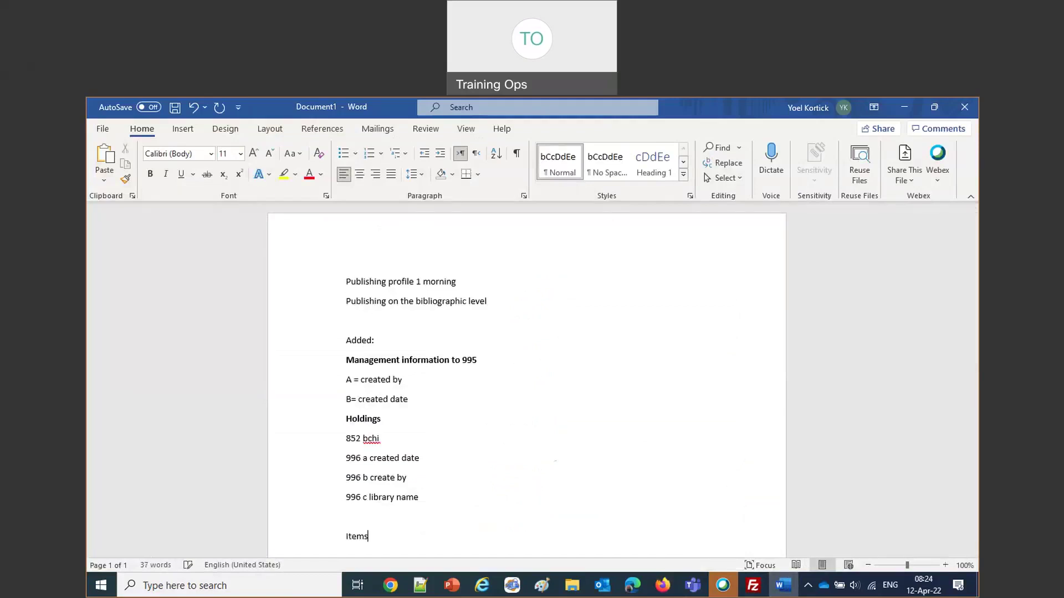
key("Return")
Step: Add the lines "997 a PID" and "997 b barcode" below "Items", and make "Items" bold
type("997 a Pl")
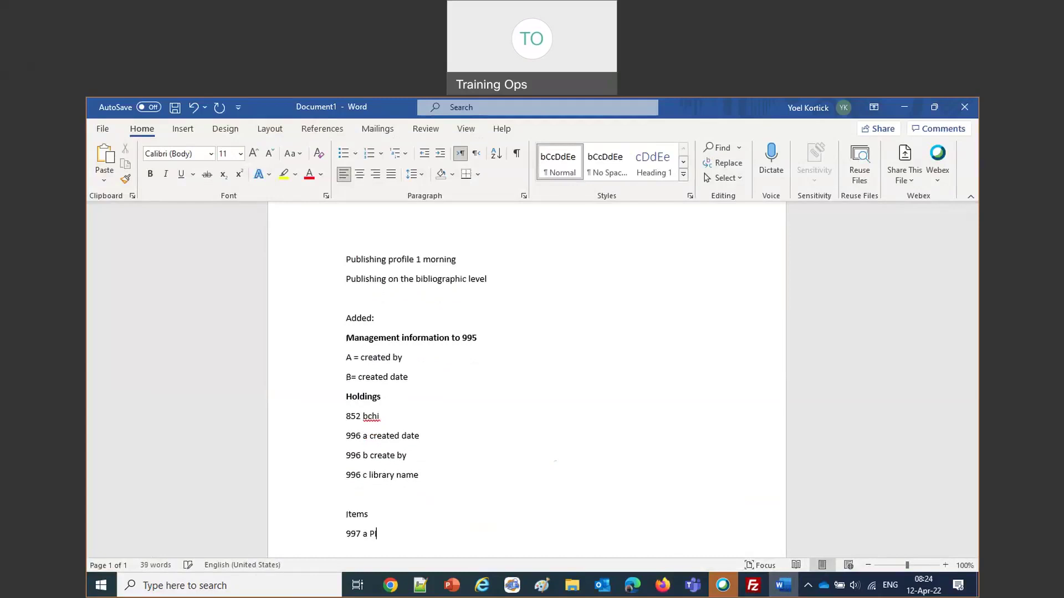
type("D")
key("Return")
type("997 b barcode")
key("Return")
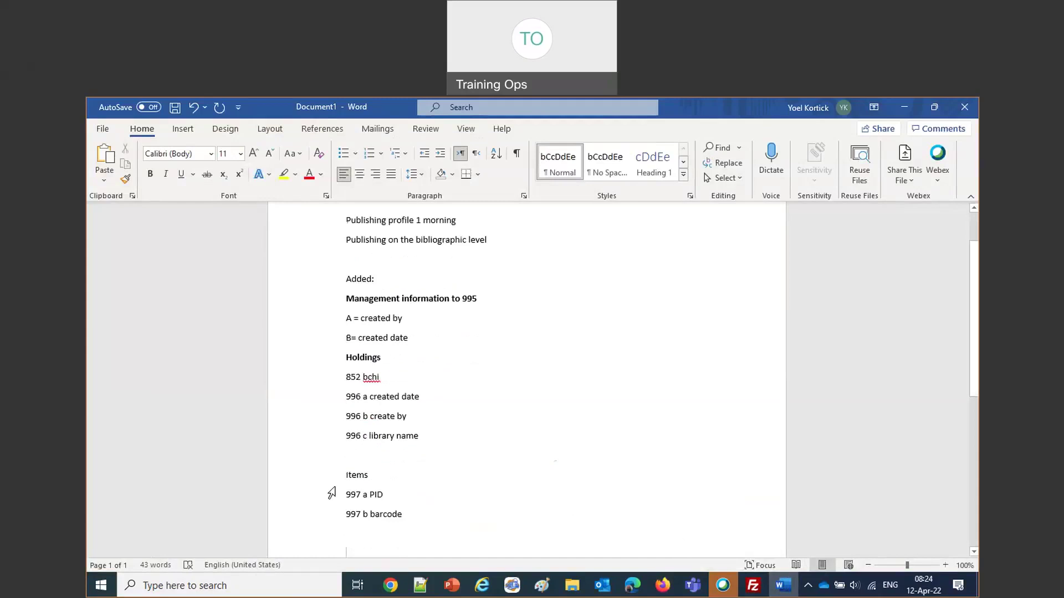
left_click(322, 478)
key("ctrl+b")
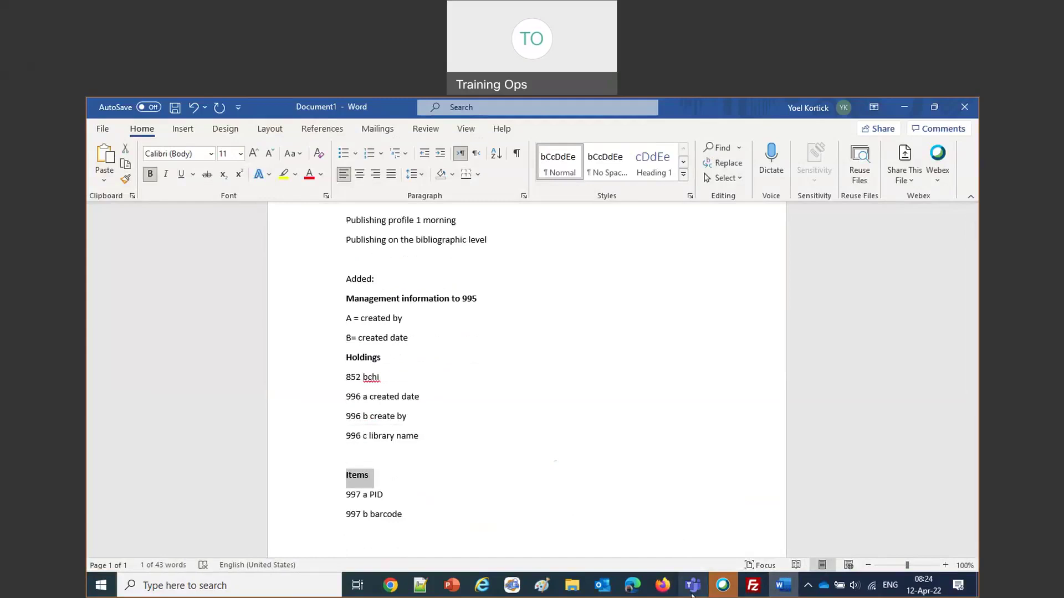
Step: Switch back to Alma and review the remaining subfields available in the physical items enrichment
left_click(663, 585)
scroll(661, 482, "down", 6)
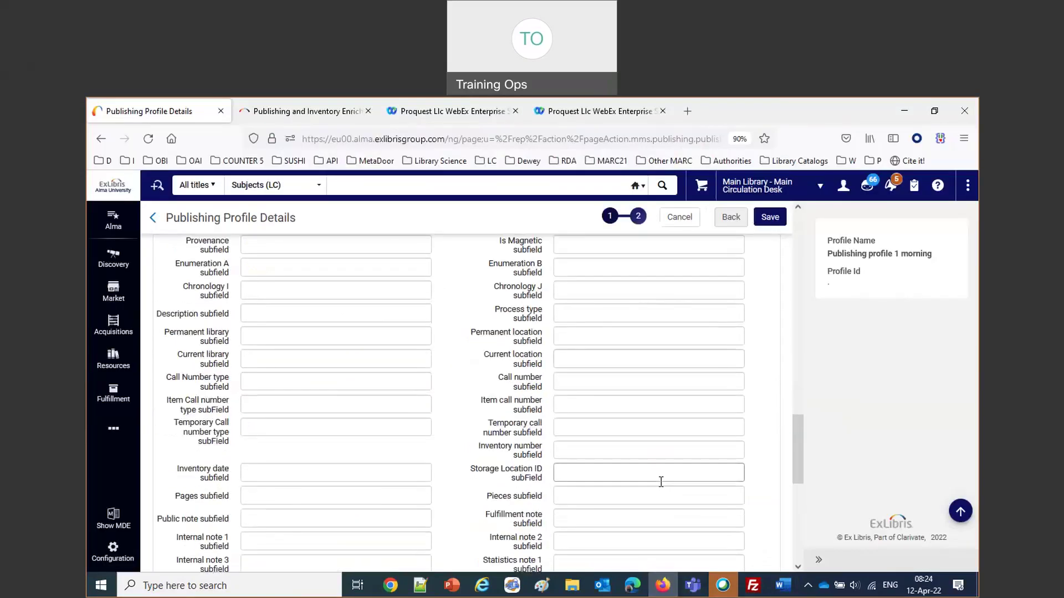
scroll(661, 482, "down", 3)
scroll(661, 482, "up", 5)
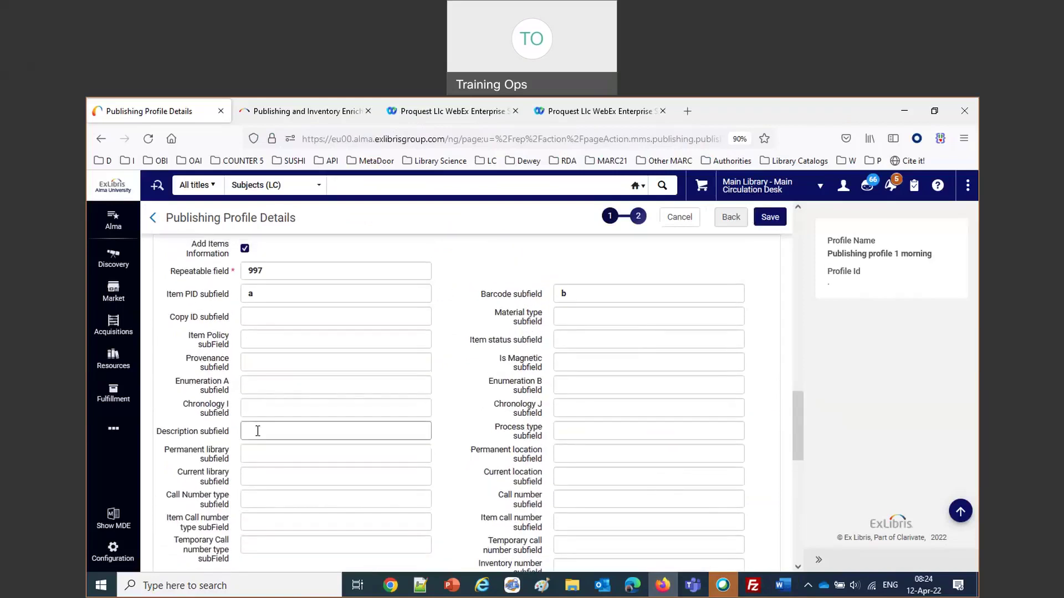
scroll(258, 431, "down", 2)
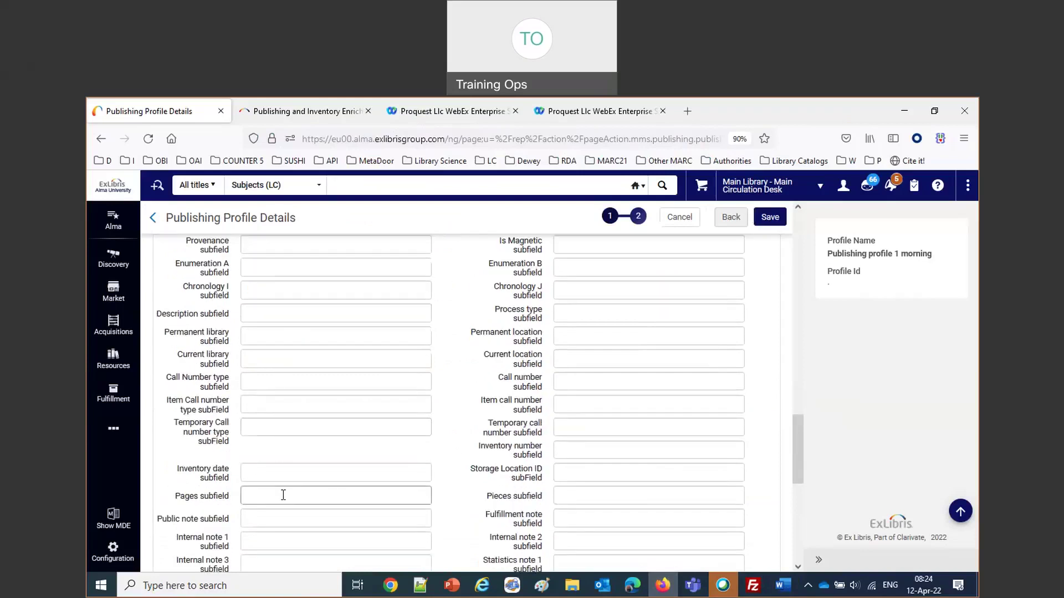
left_click(278, 541)
scroll(277, 538, "down", 2)
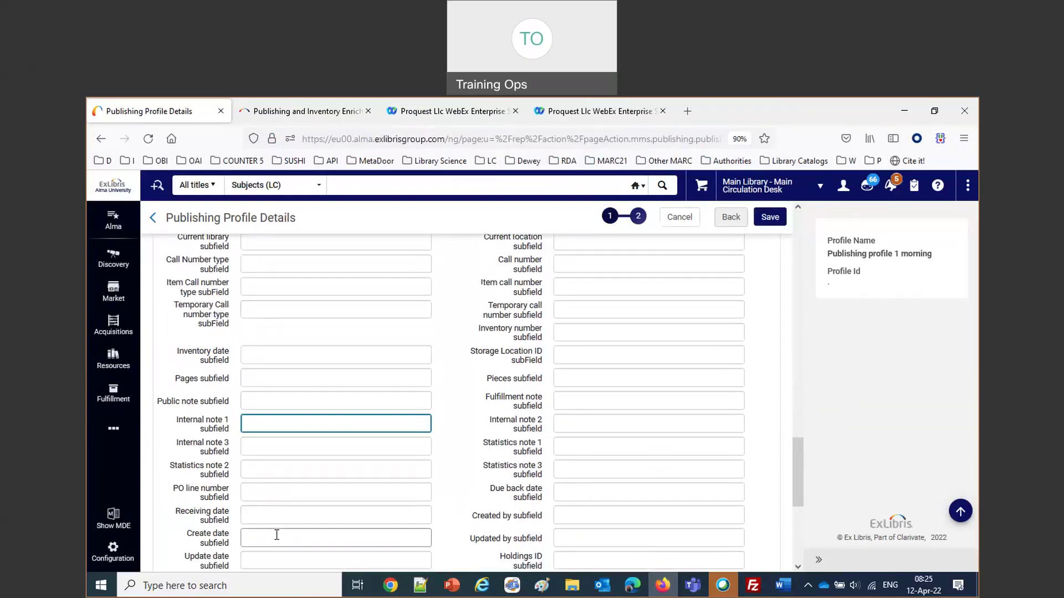
scroll(277, 537, "down", 3)
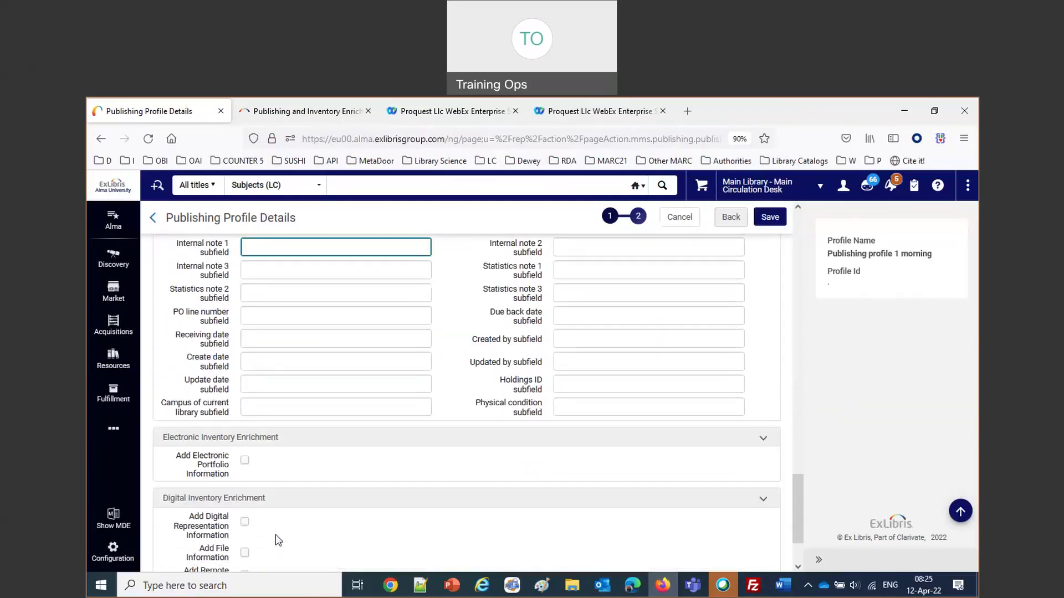
Step: Enable adding electronic portfolio information in the electronic inventory enrichment and set its repeatable field to 998
left_click(245, 465)
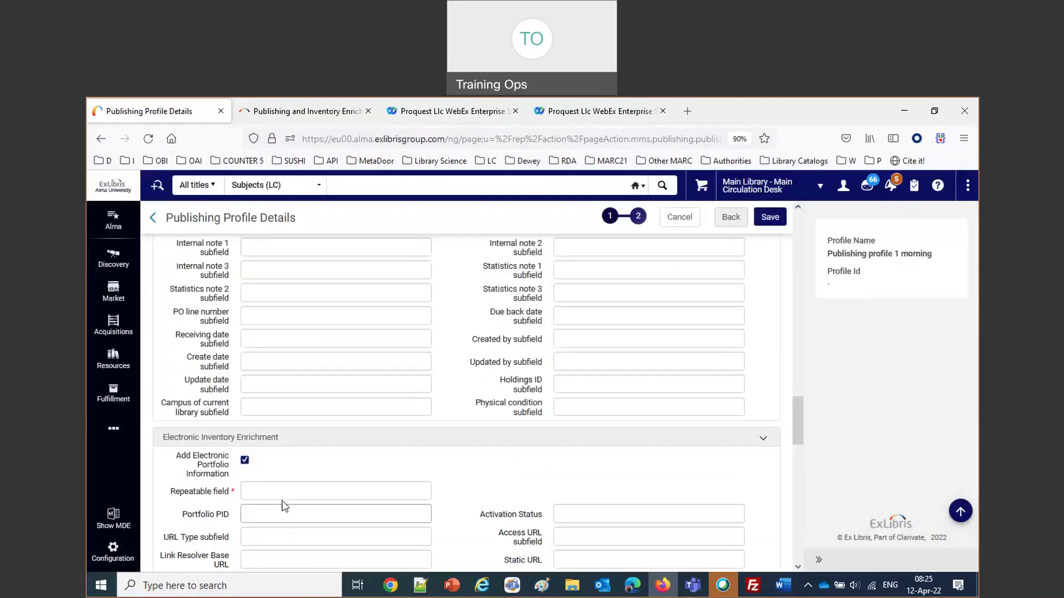
left_click(282, 494)
type("998")
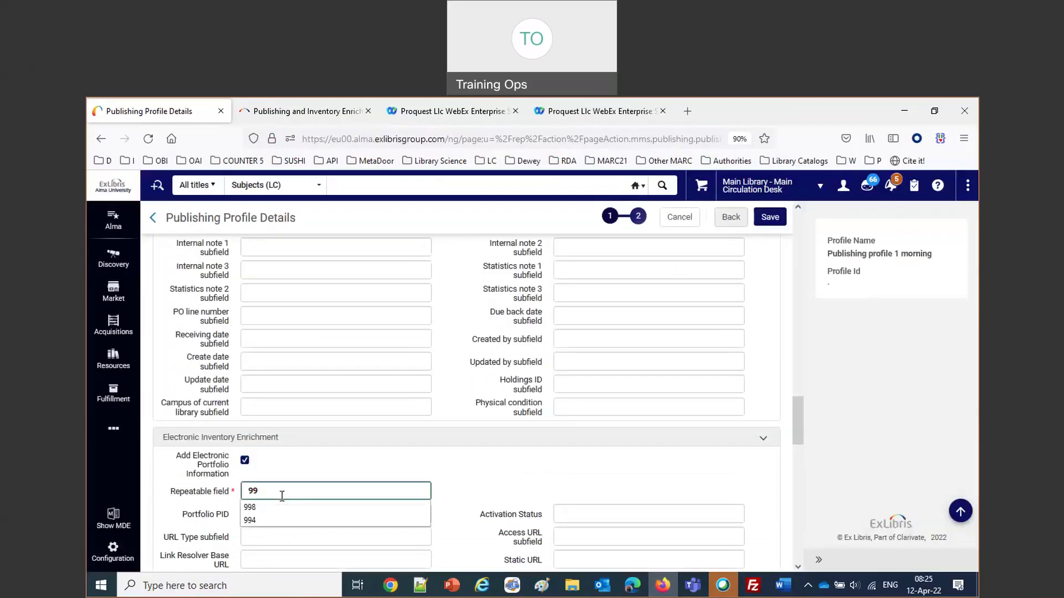
Step: Set the portfolio PID subfield to a and the activation status to b, and look over the remaining portfolio and coverage fields
left_click(276, 511)
type("a")
left_click(600, 515)
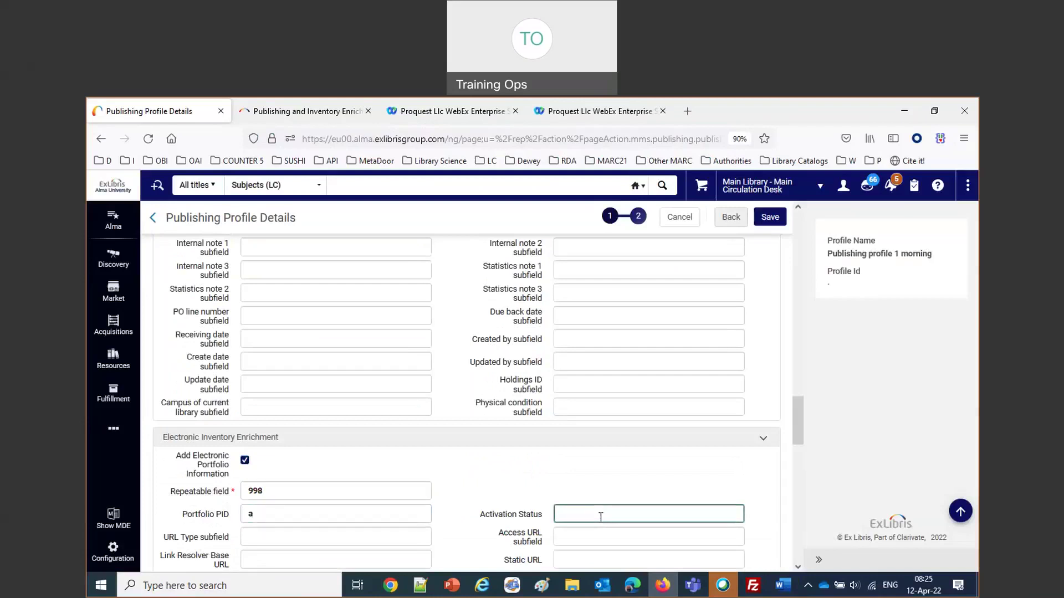
type("b")
scroll(600, 517, "down", 5)
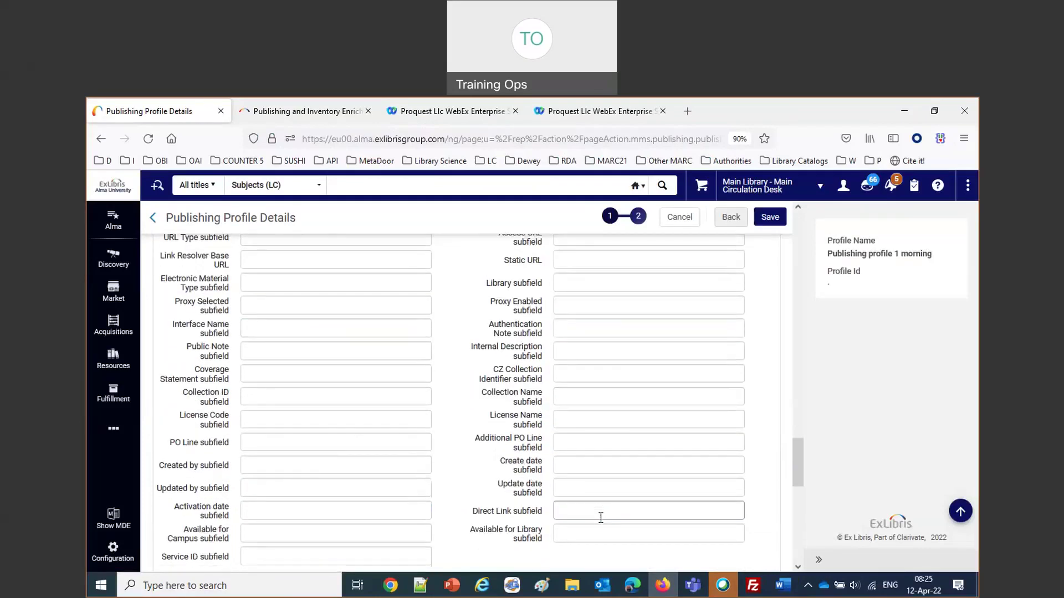
scroll(601, 518, "down", 2)
scroll(601, 518, "down", 3)
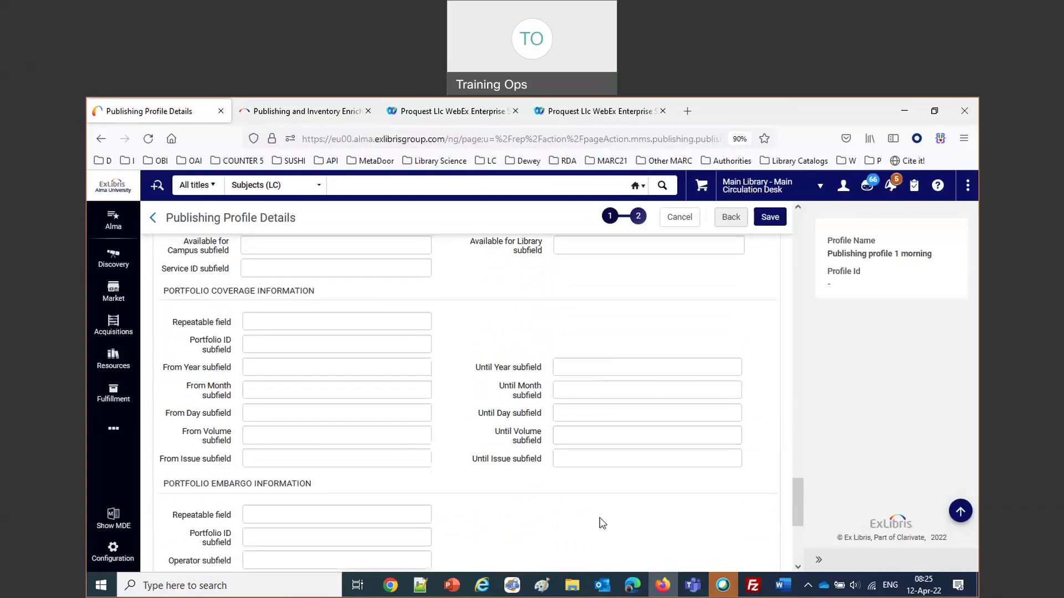
scroll(601, 520, "up", 1)
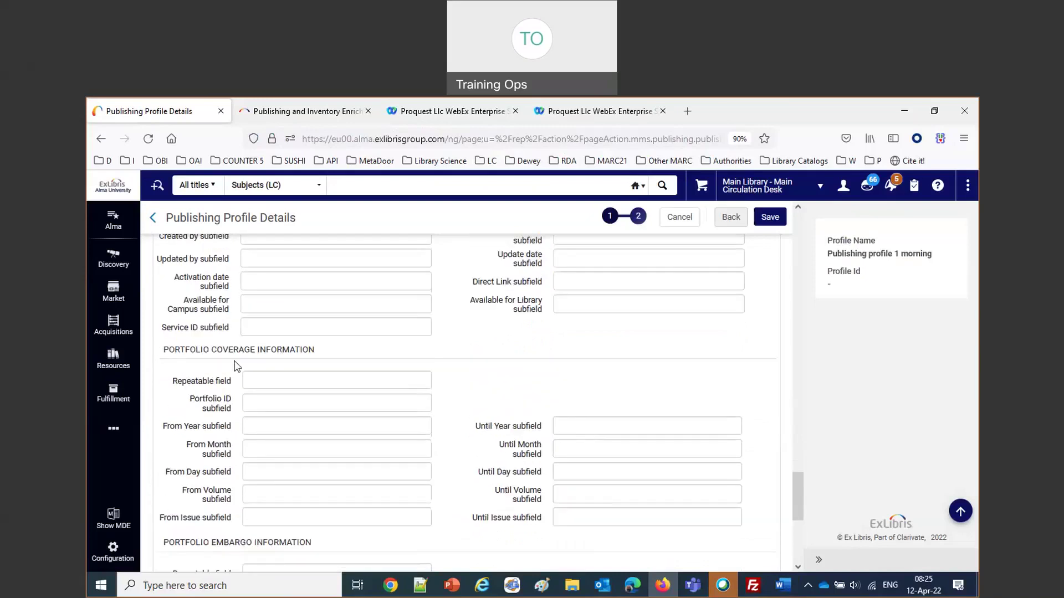
scroll(233, 366, "up", 6)
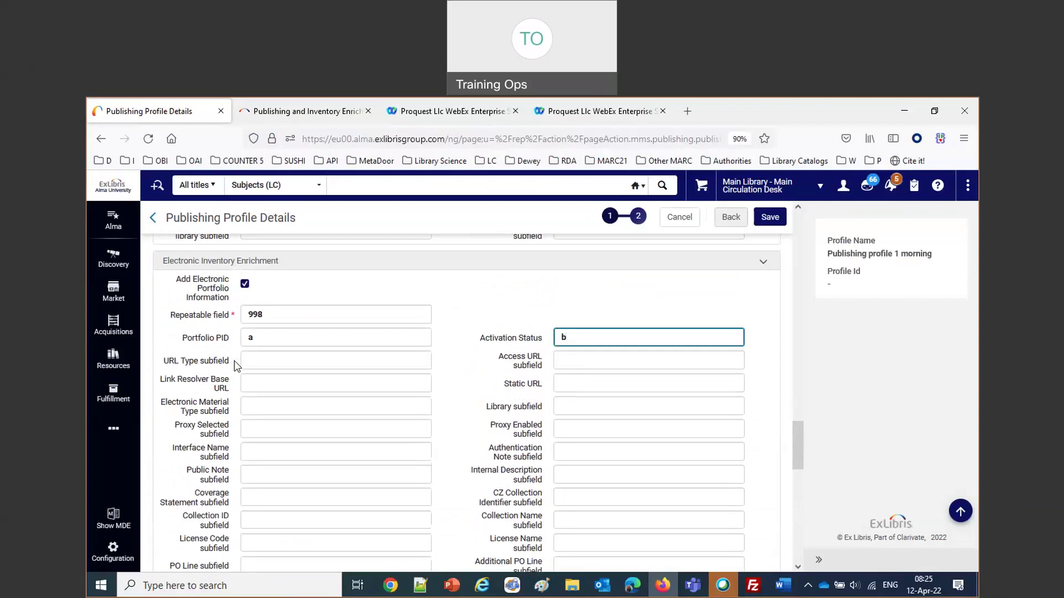
Step: Switch to the Word document, add the line "E-Inventory" below the items notes and make it bold
left_click(783, 585)
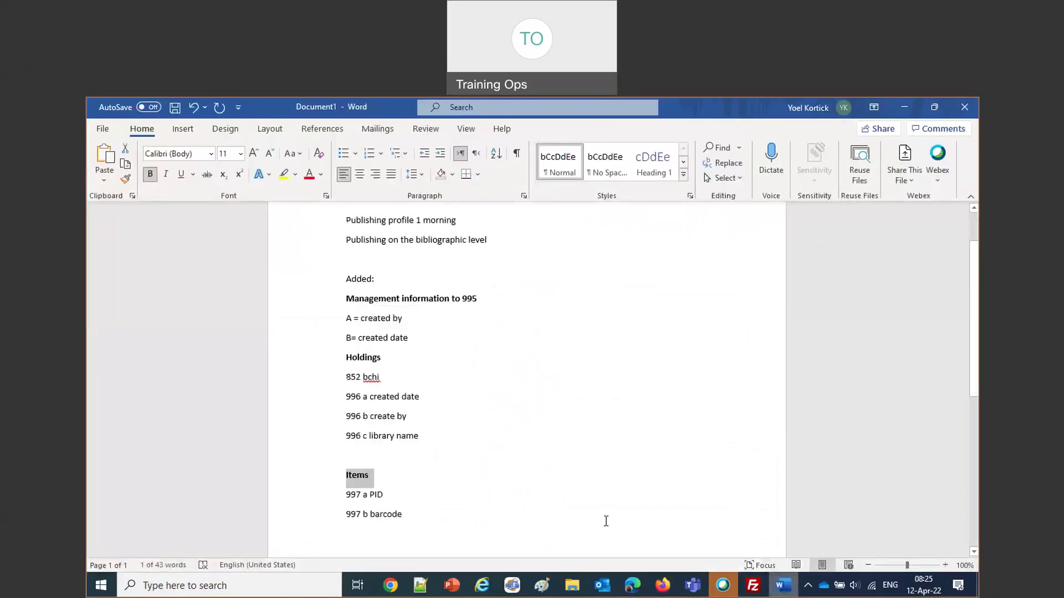
type("E-Invrtnory")
key("Return")
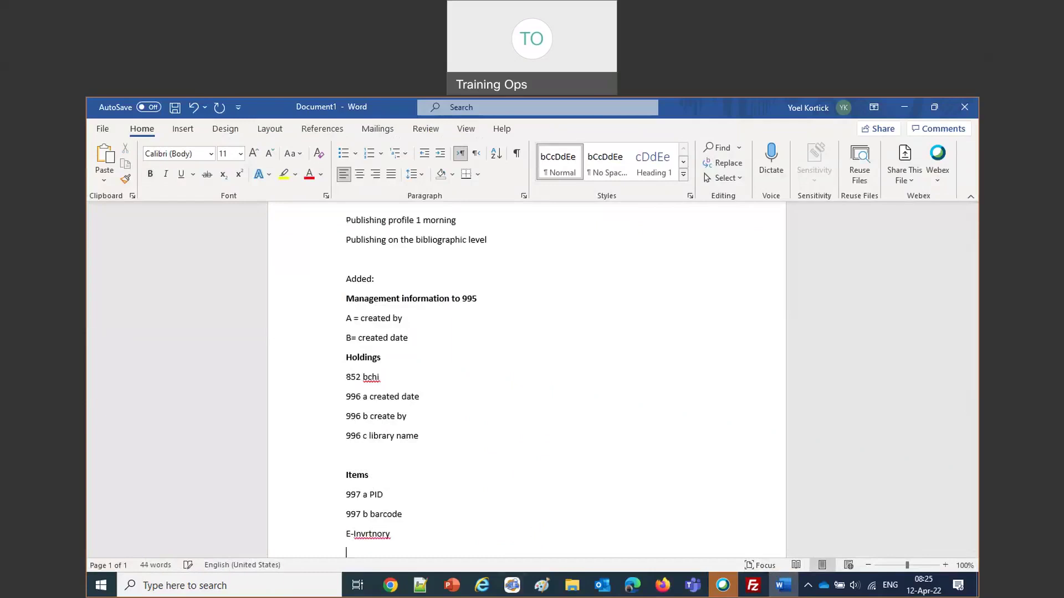
right_click(374, 531)
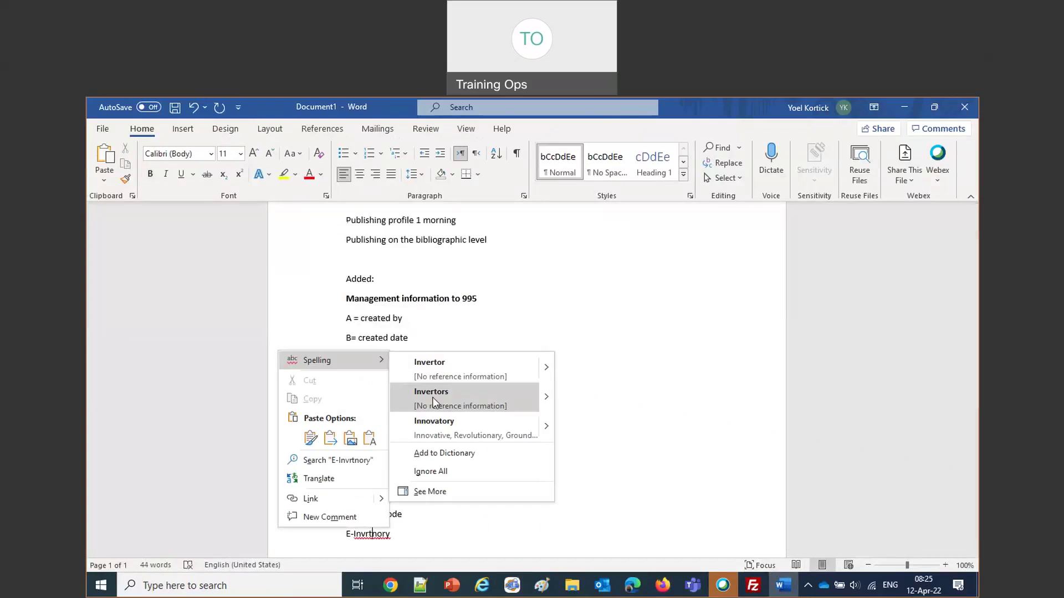
left_click(451, 424)
double_click(375, 534)
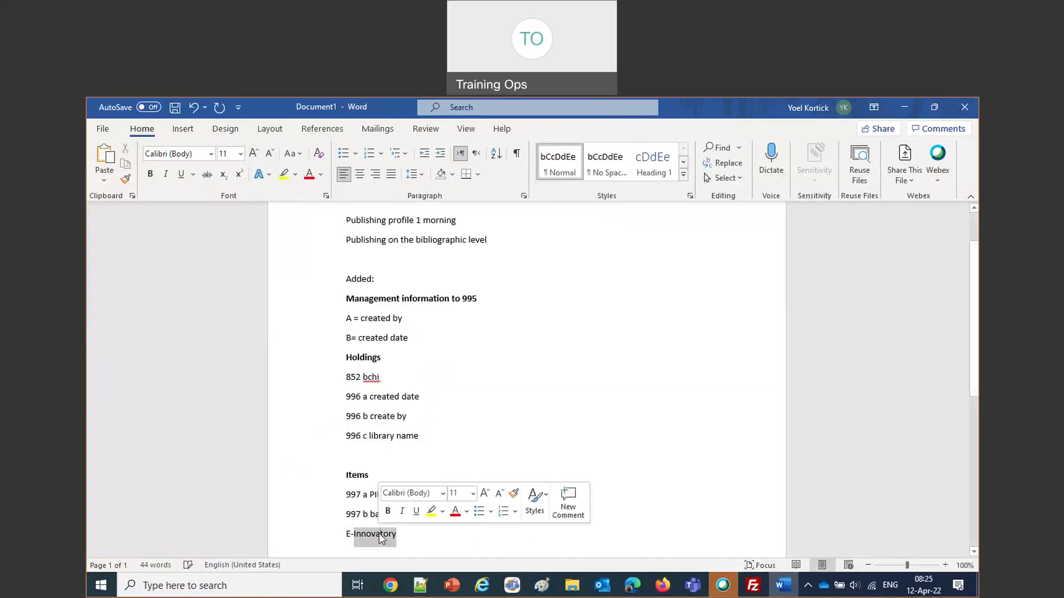
type("Inventoiry")
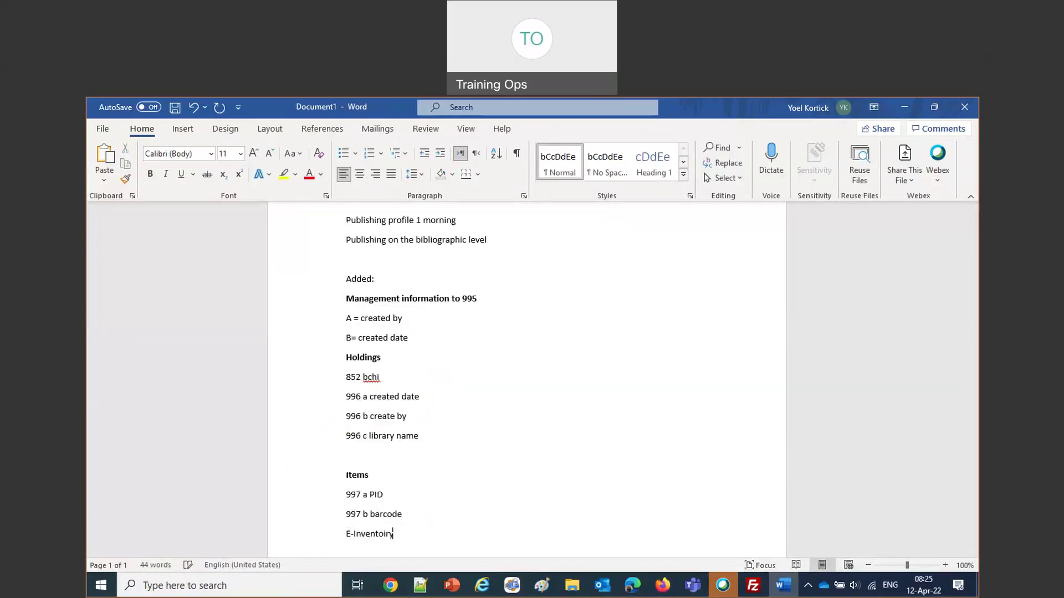
key("BackSpace")
left_click(305, 539)
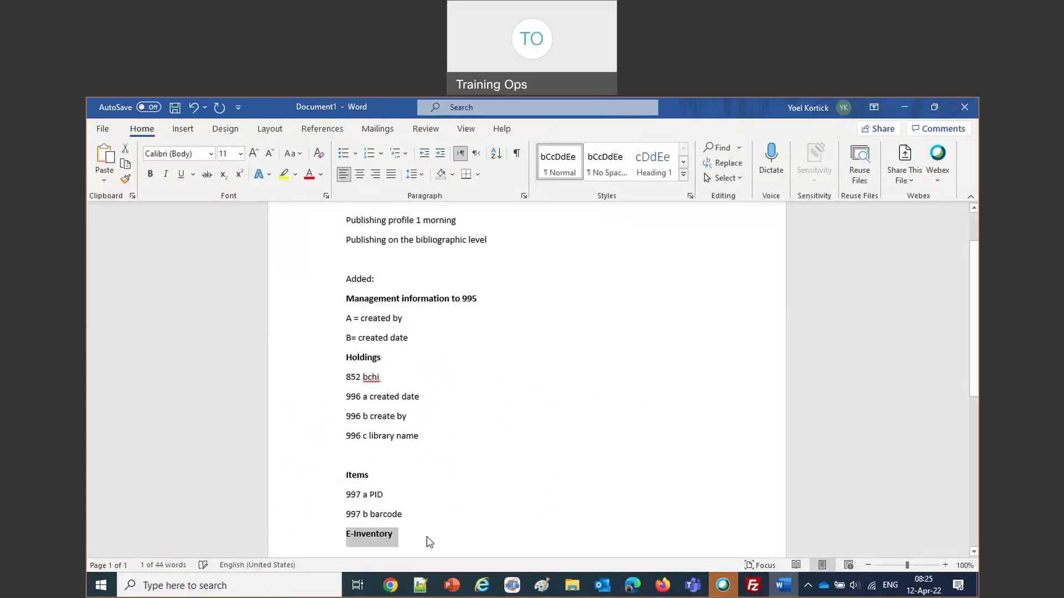
key("ctrl+b")
Step: Add the lines "998 a PID" and "998 b activation status" below "E-Inventory", and switch back to Alma
key("End")
key("Return")
type("998")
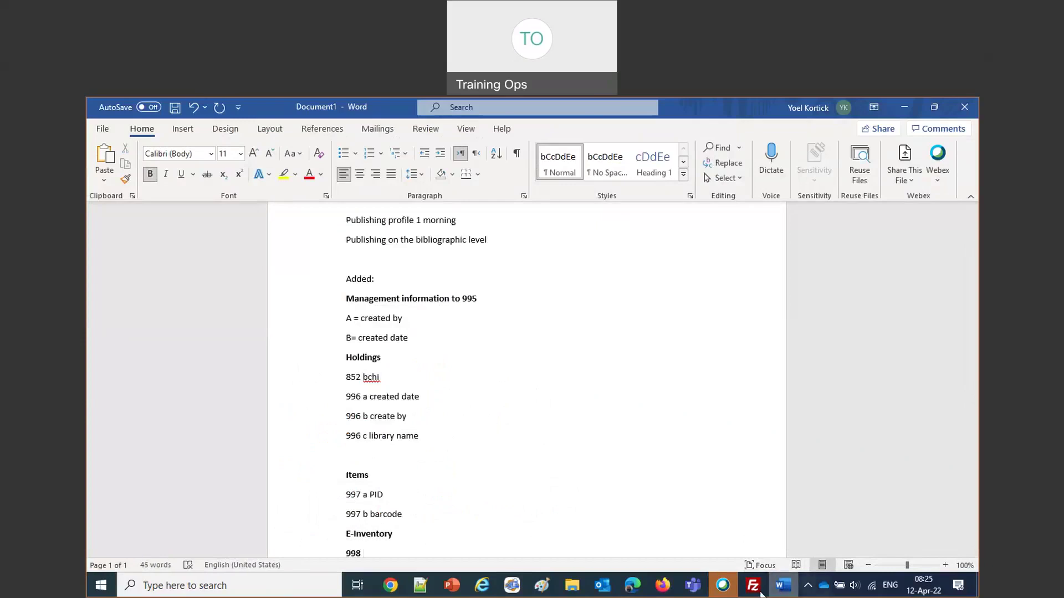
left_click(663, 585)
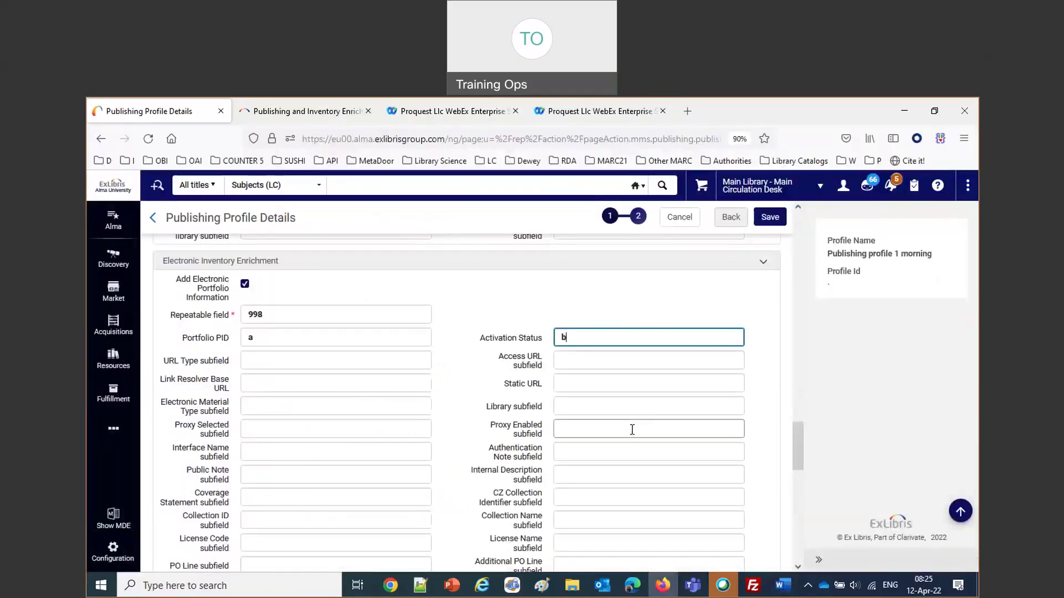
left_click(792, 587)
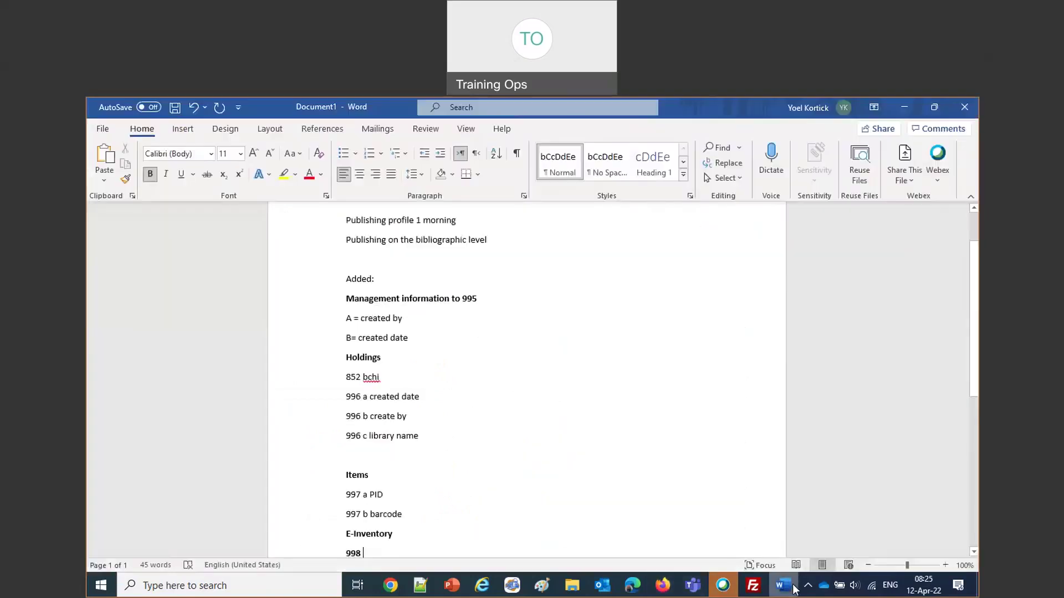
type("a PIF")
key("BackSpace")
type("D")
key("Return")
type("998 b activation status")
left_click(783, 582)
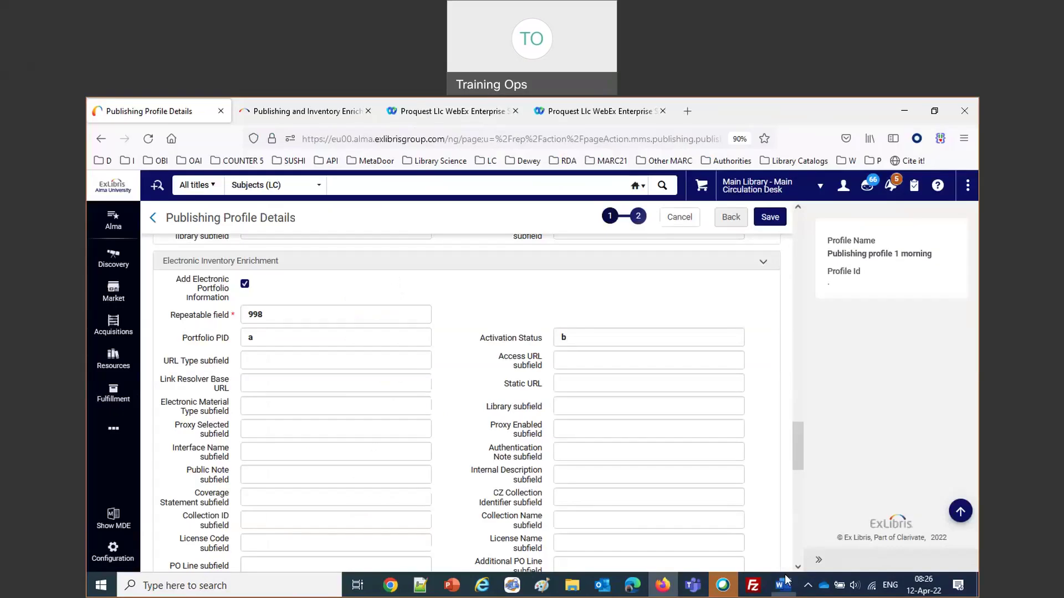
Step: Look over the portfolio embargo, digital inventory and collection enrichment sections without changing them, and save the publishing profile
scroll(586, 513, "down", 10)
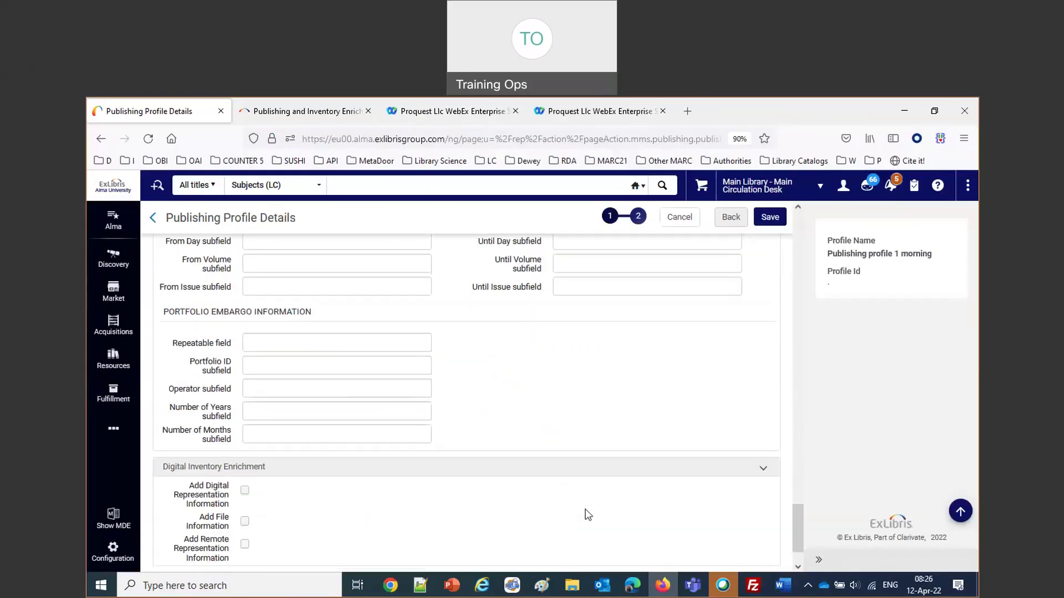
scroll(588, 515, "down", 2)
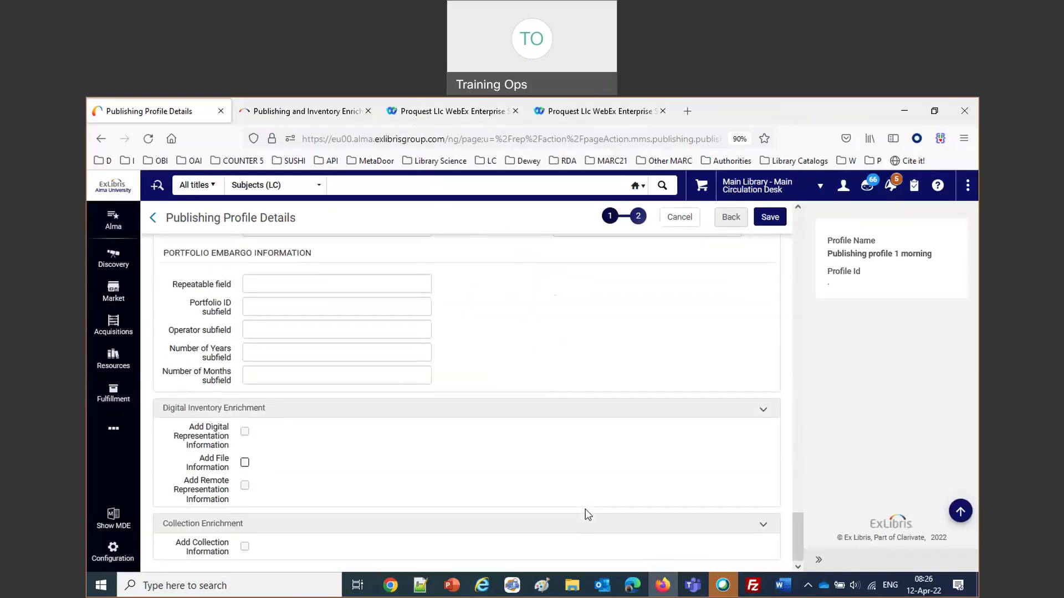
left_click(772, 217)
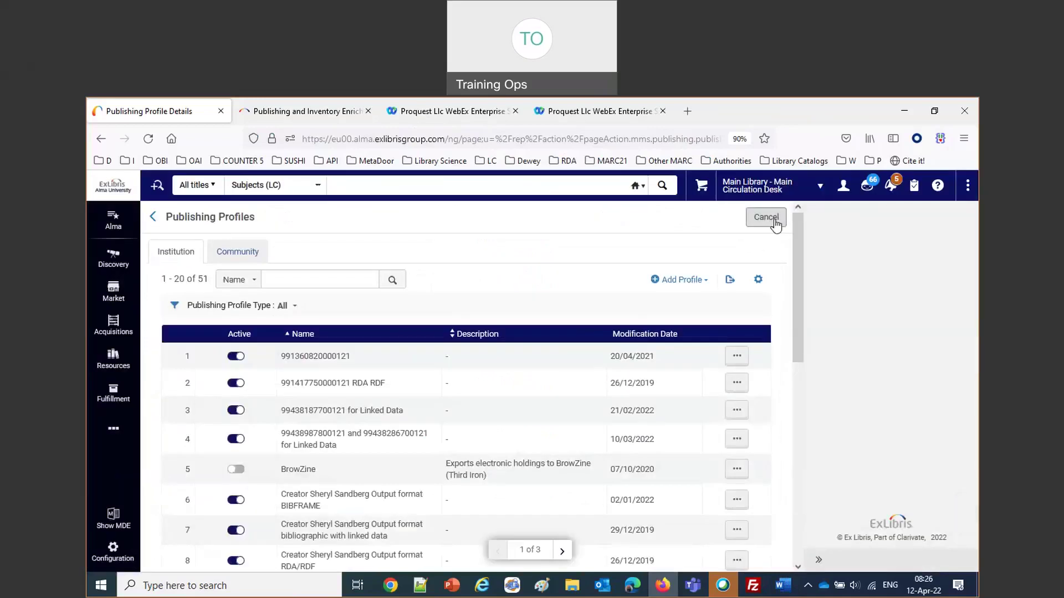
Step: Search the publishing profiles by name for "morning" and run the profile Publishing profile 1 morning
scroll(326, 408, "down", 5)
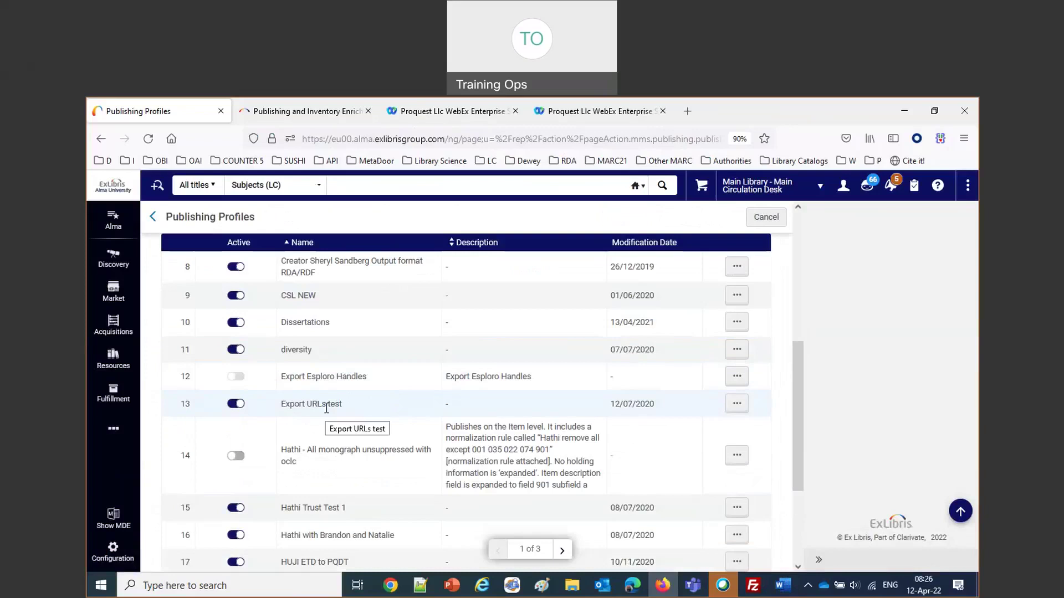
scroll(327, 409, "down", 3)
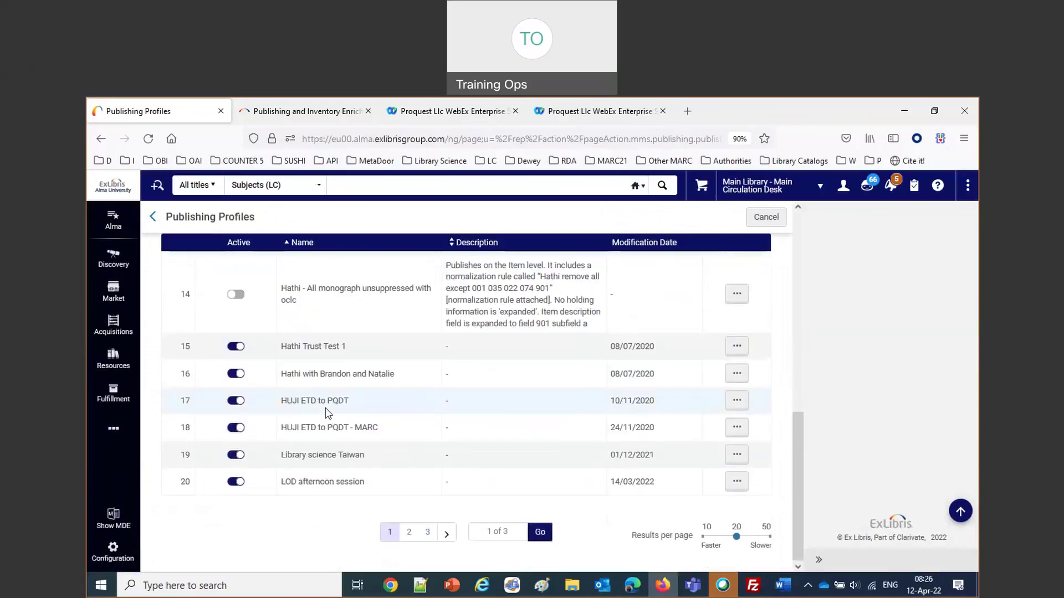
scroll(327, 413, "up", 1)
scroll(327, 413, "up", 8)
left_click(291, 276)
type("morning")
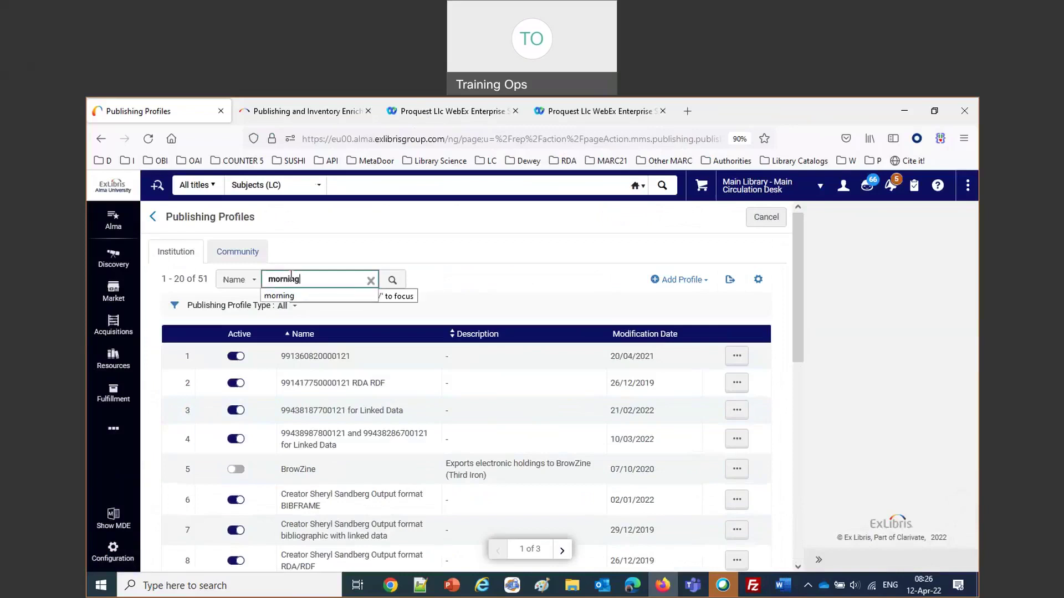
key("Return")
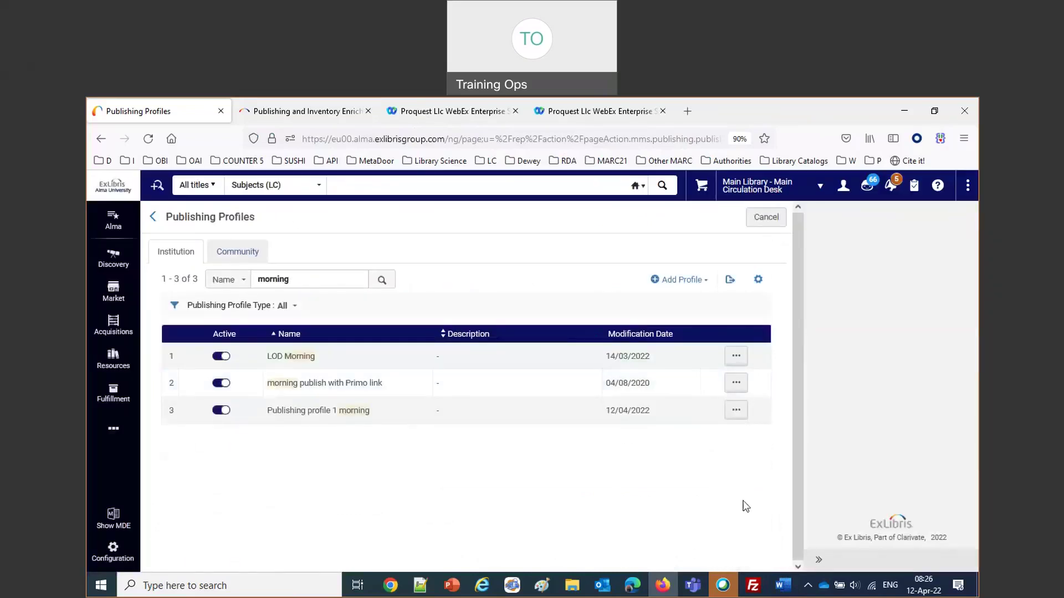
left_click(736, 410)
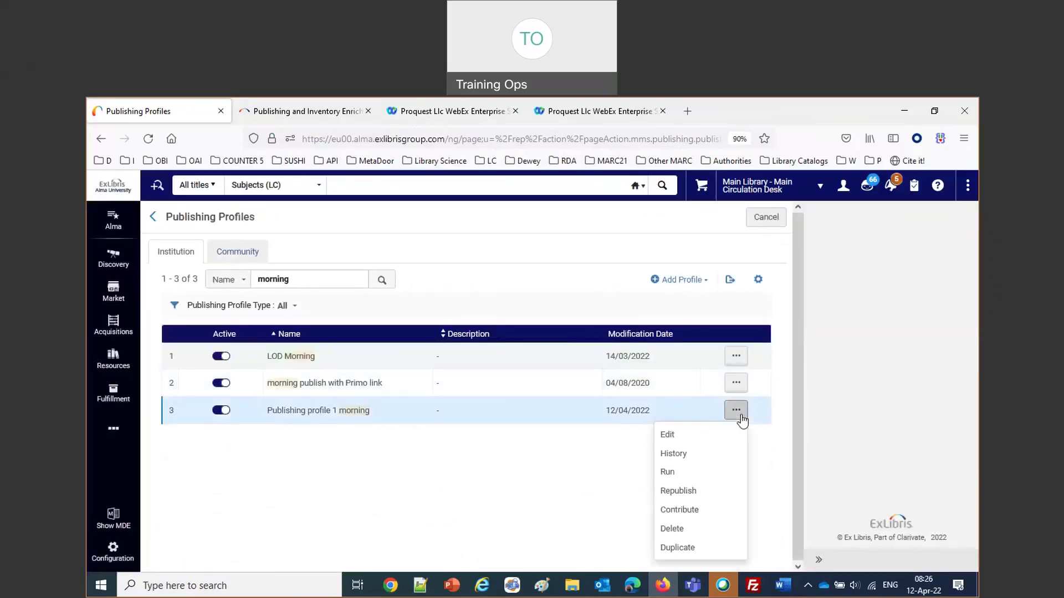
left_click(684, 472)
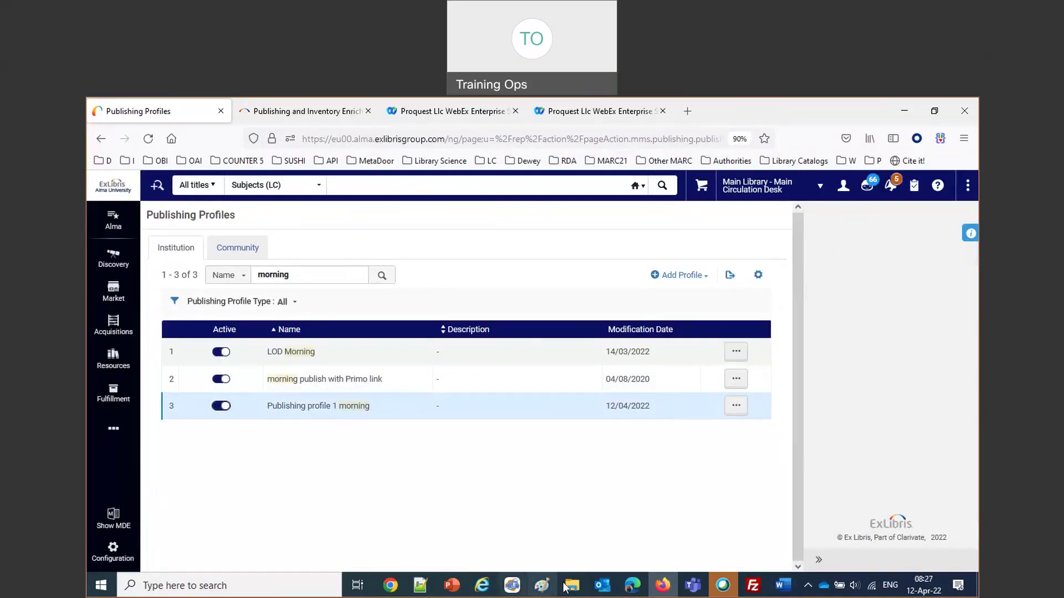
Step: Show the actions available for Publishing profile 1 morning, and read the General Publishing help page's note on comparing processed records with the last published value
left_click(736, 406)
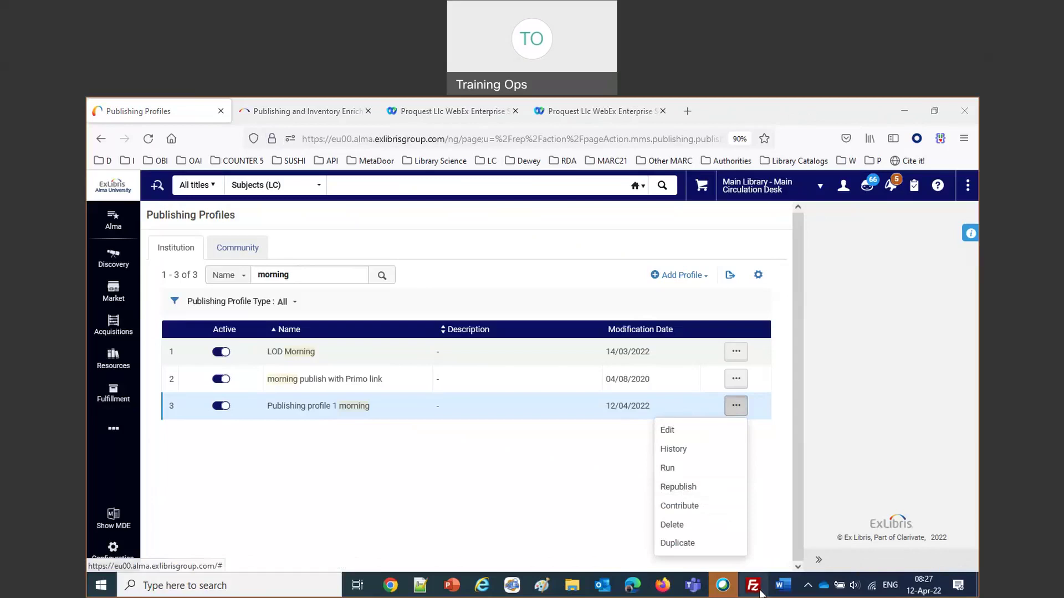
left_click(290, 112)
scroll(419, 383, "down", 3)
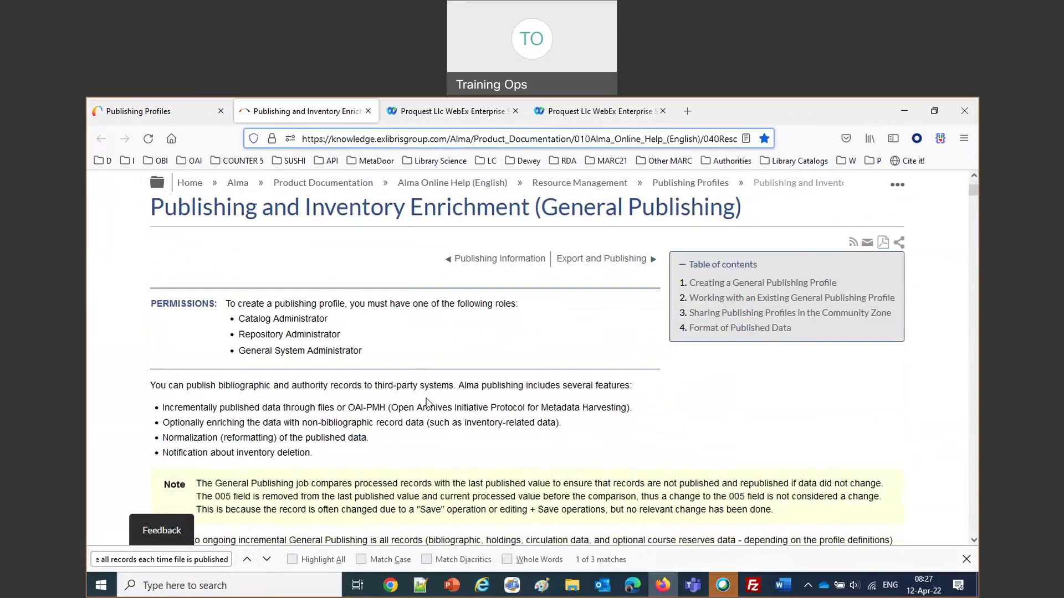
scroll(424, 394, "down", 1)
scroll(423, 394, "down", 3)
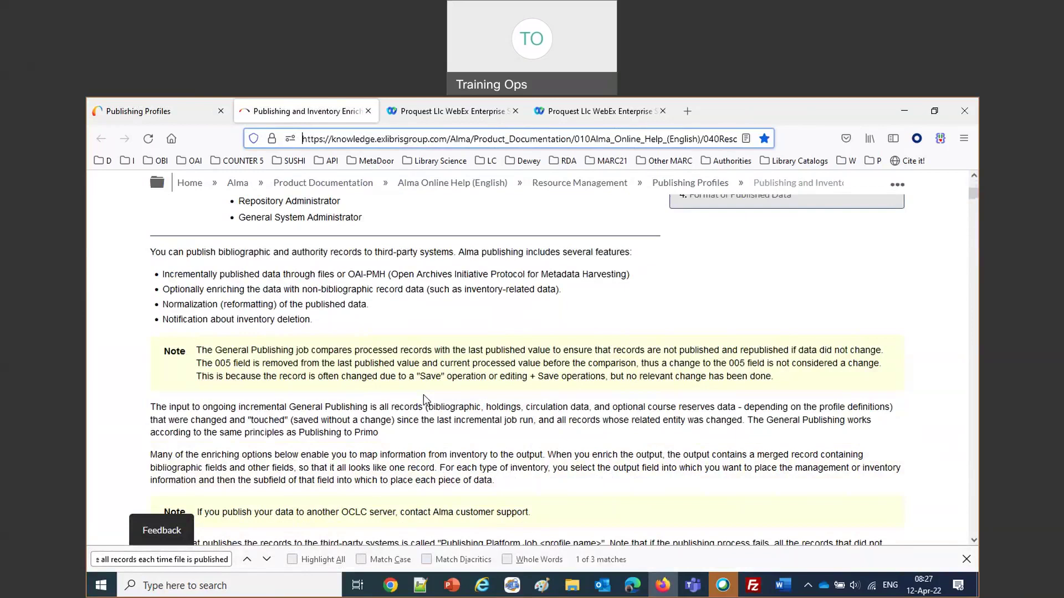
left_click_drag(355, 351, 556, 352)
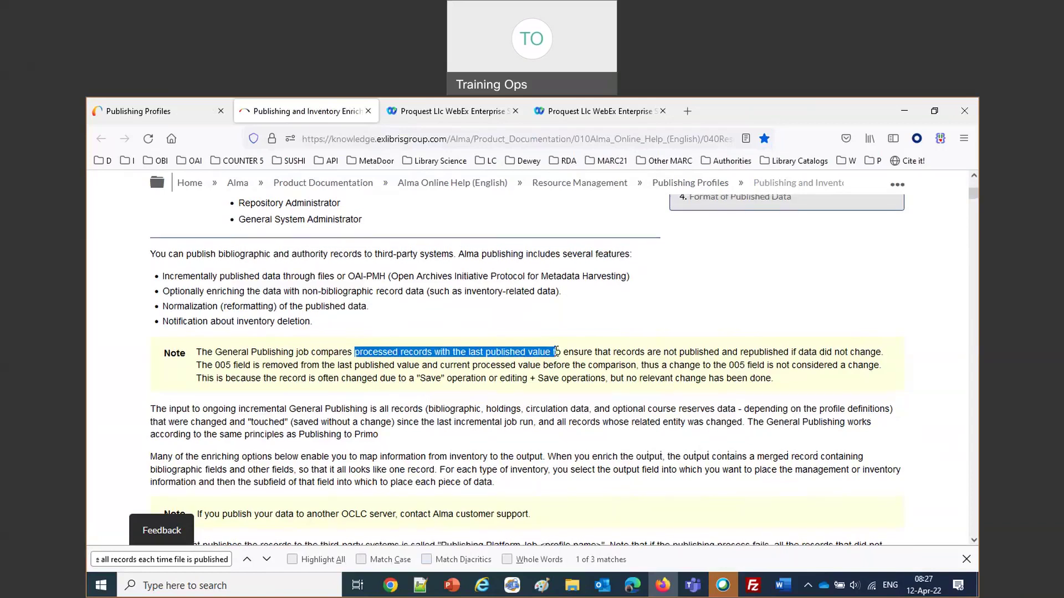
scroll(556, 352, "up", 3)
scroll(558, 355, "down", 1)
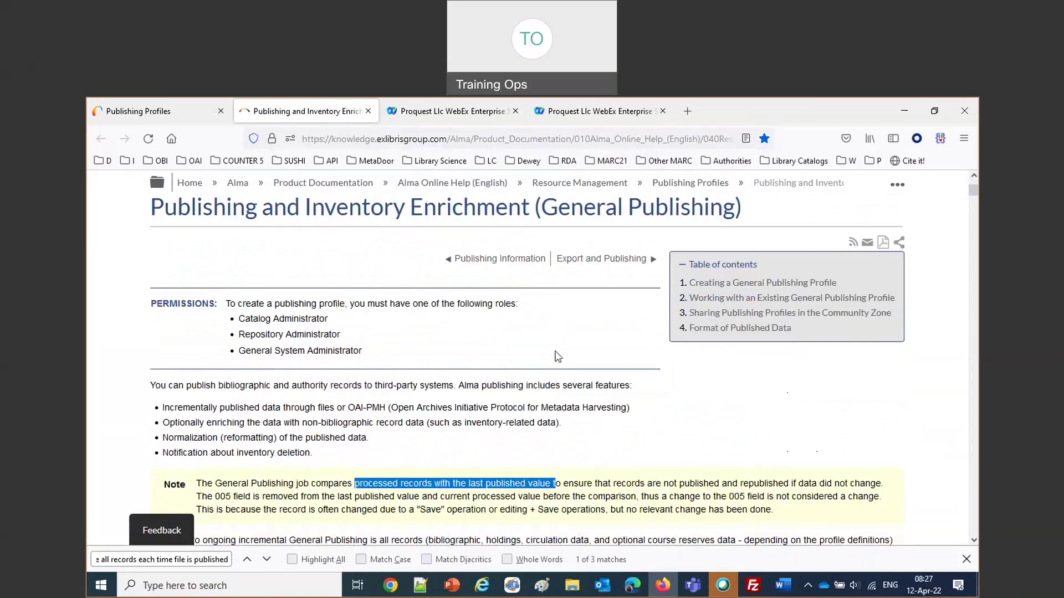
scroll(557, 356, "down", 3)
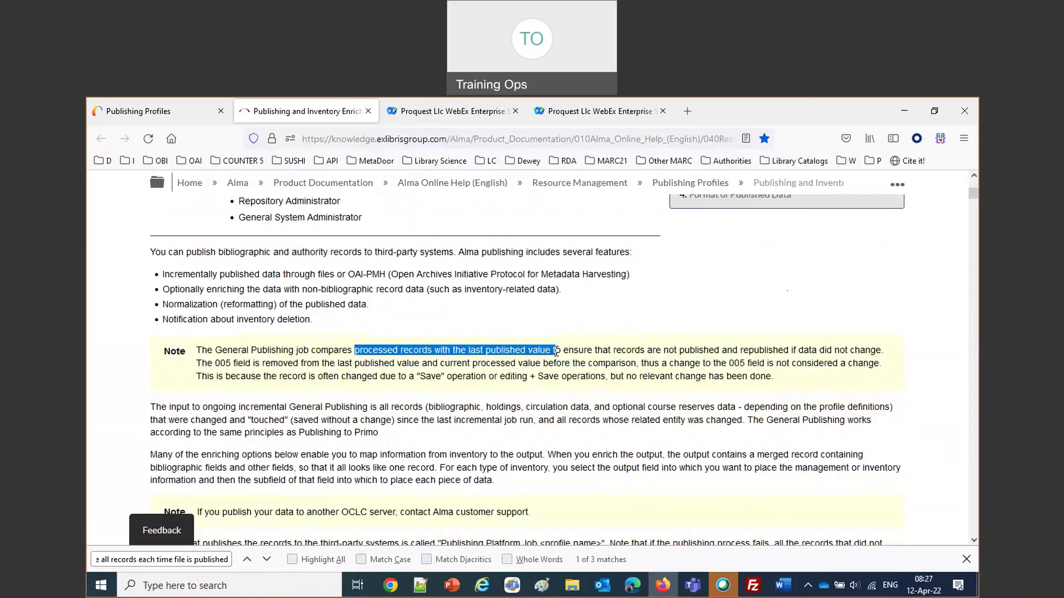
scroll(556, 352, "down", 3)
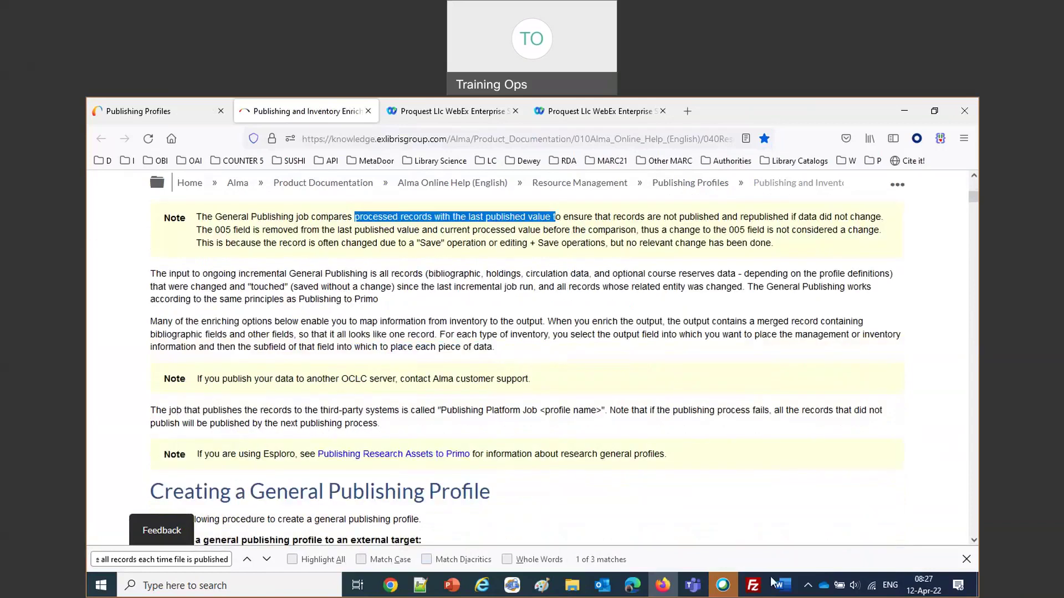
left_click(755, 586)
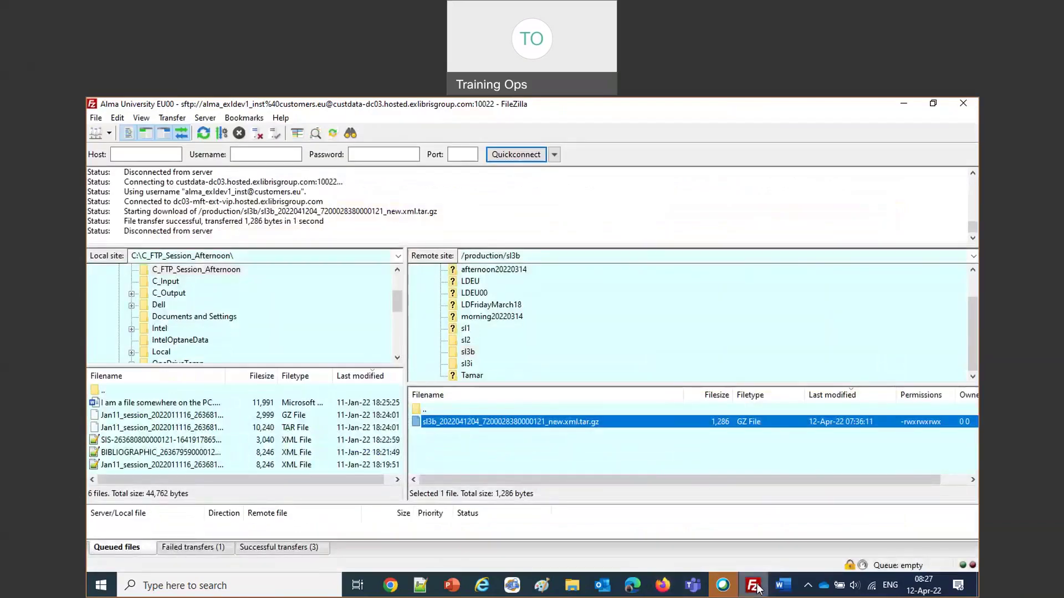
left_click(663, 586)
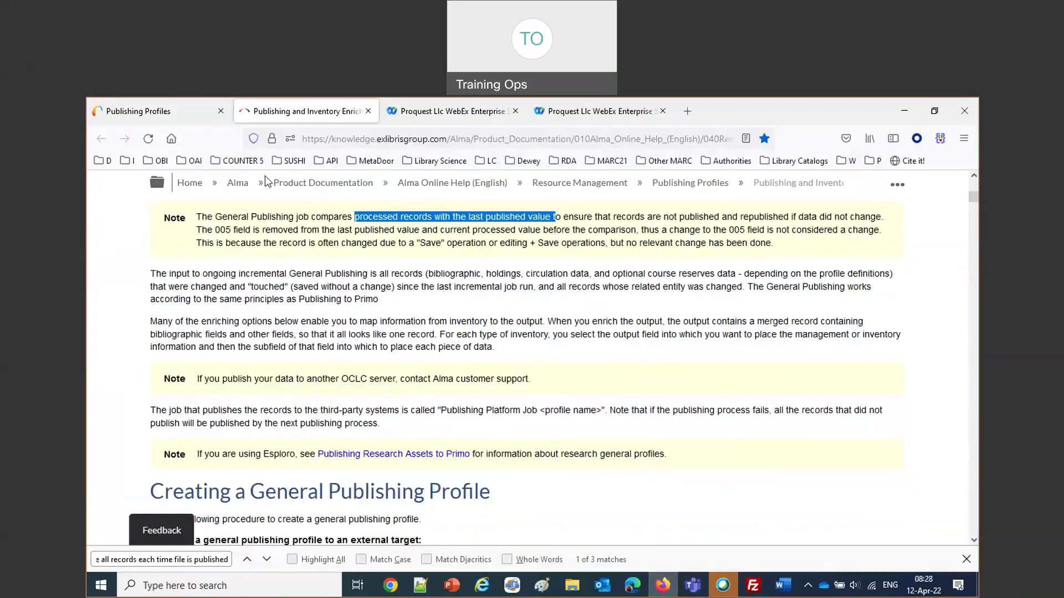
Step: Return to Alma, go to the job monitoring history and open the report for the Publishing profile 1 morning job
left_click(142, 111)
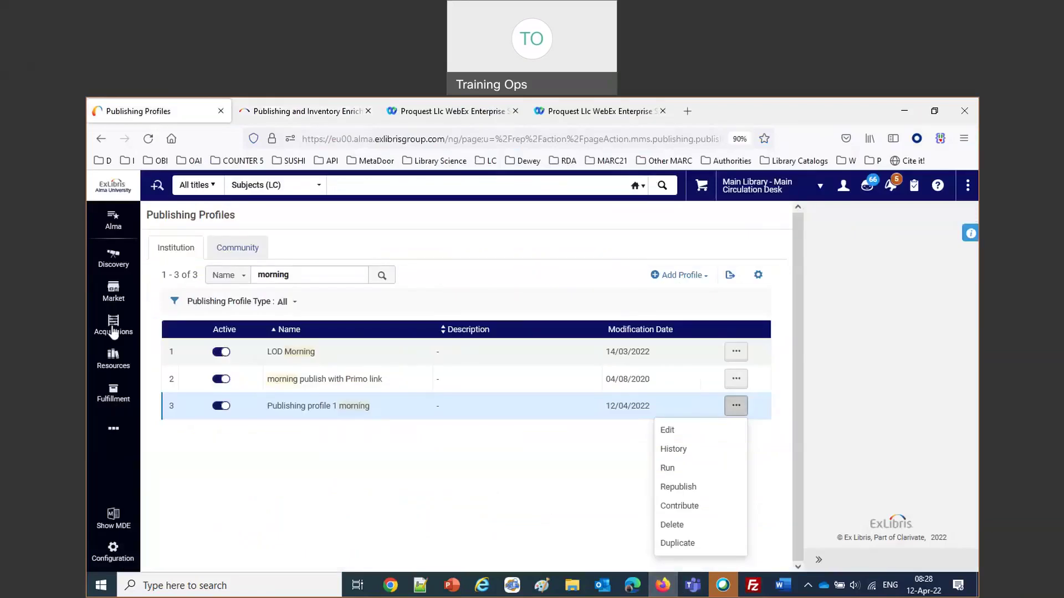
left_click(114, 430)
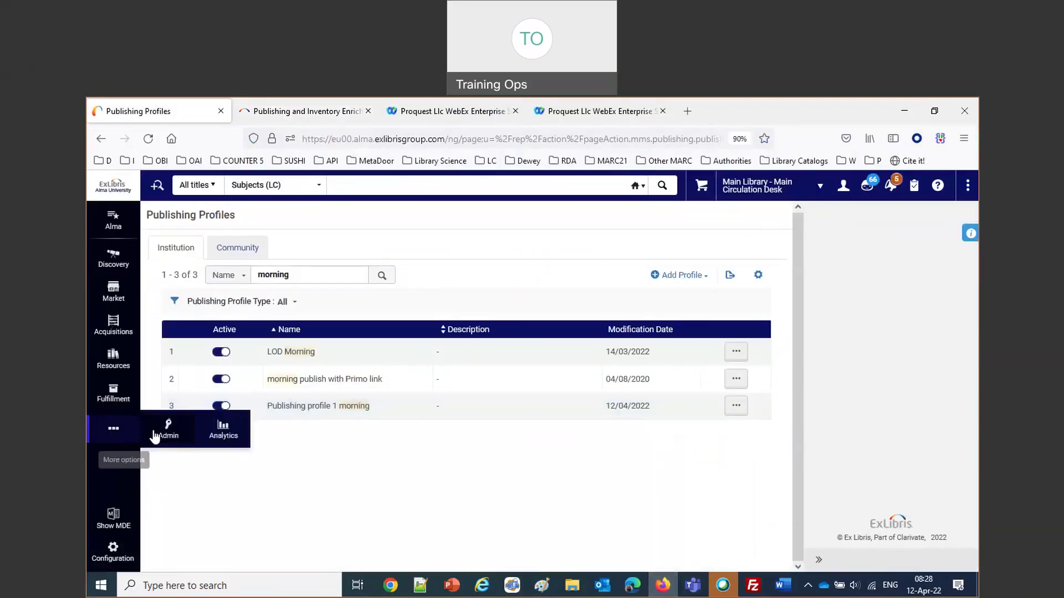
left_click(155, 438)
left_click(176, 446)
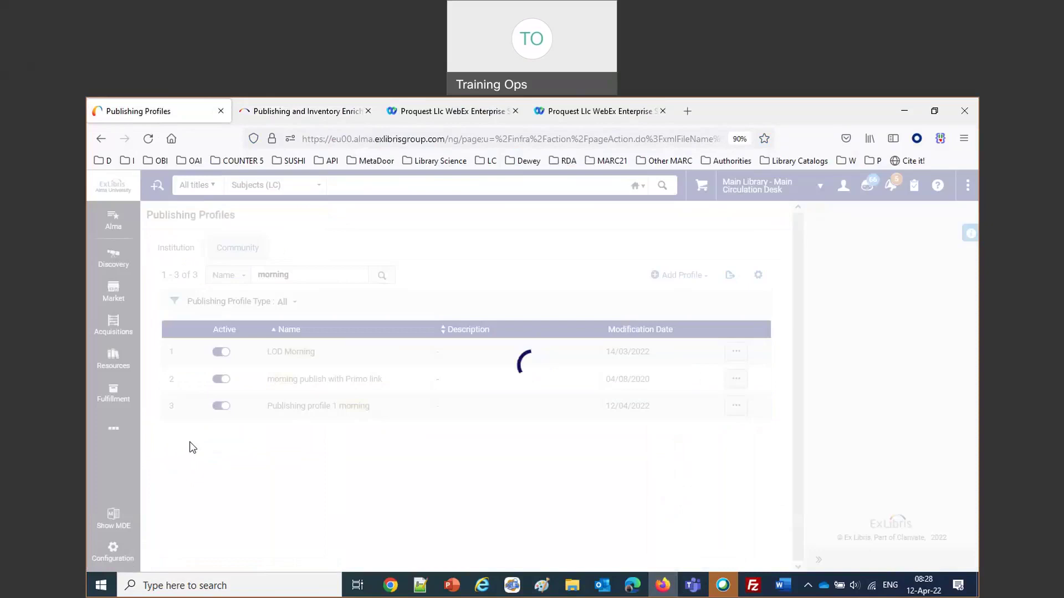
left_click(292, 256)
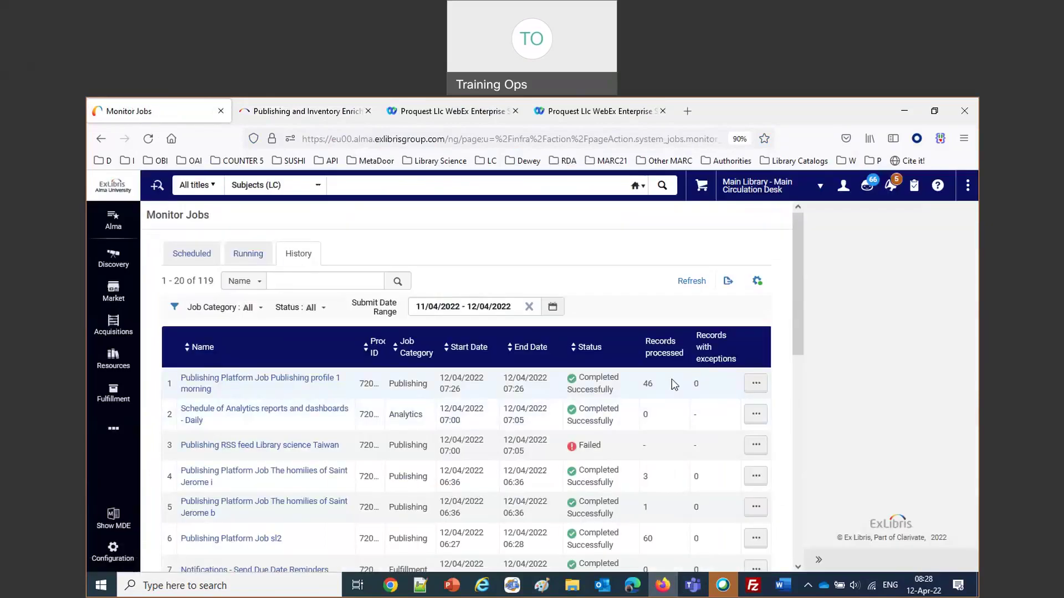
left_click(756, 383)
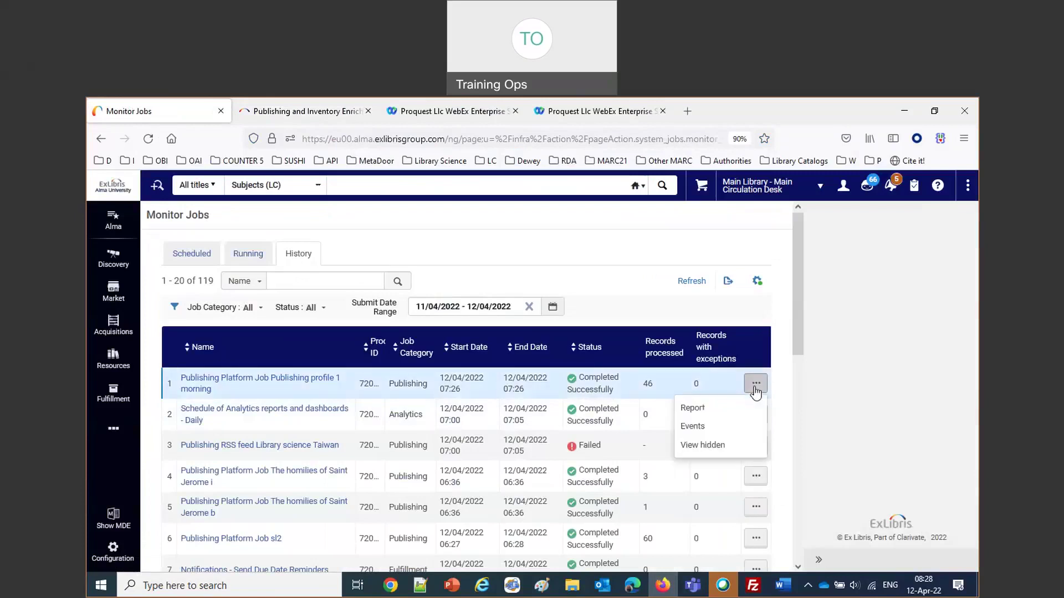
left_click(693, 409)
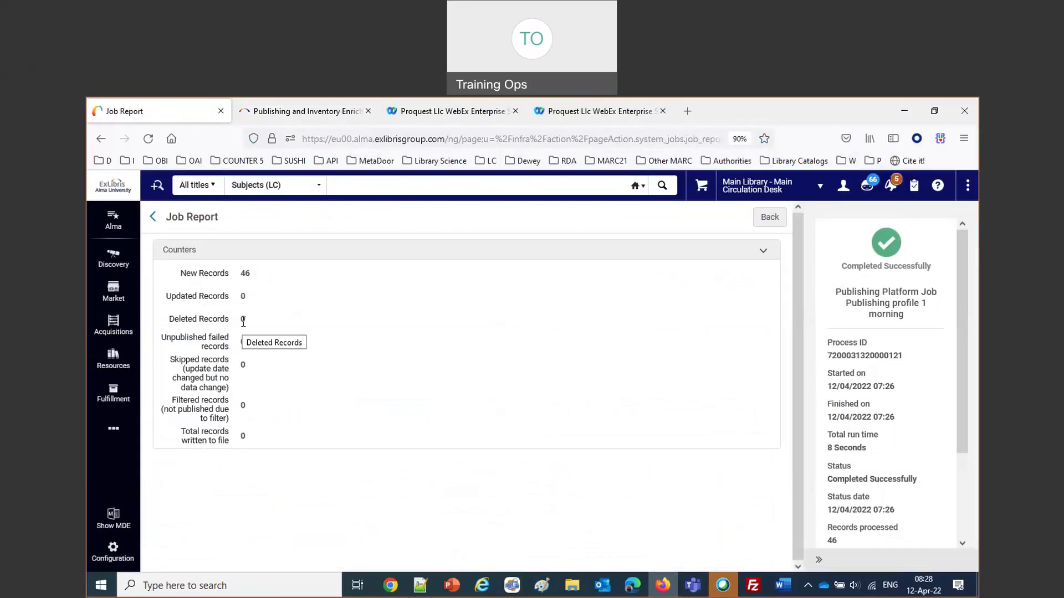
Step: Switch to FileZilla and reconnect to the Alma University EU00 site in the current tab, aborting the previous connection
left_click(752, 585)
key("F5")
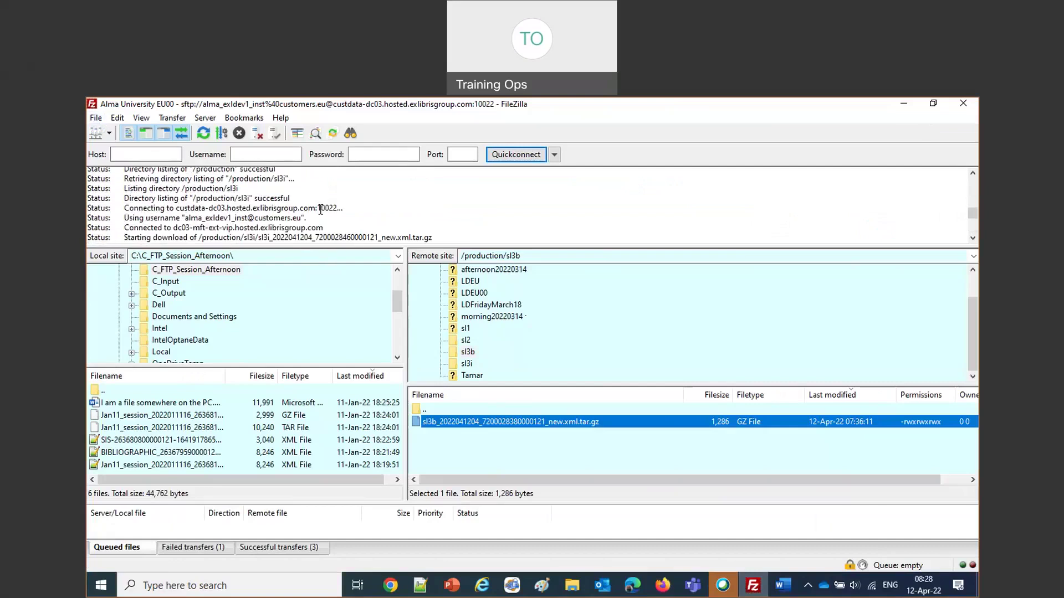
left_click(98, 117)
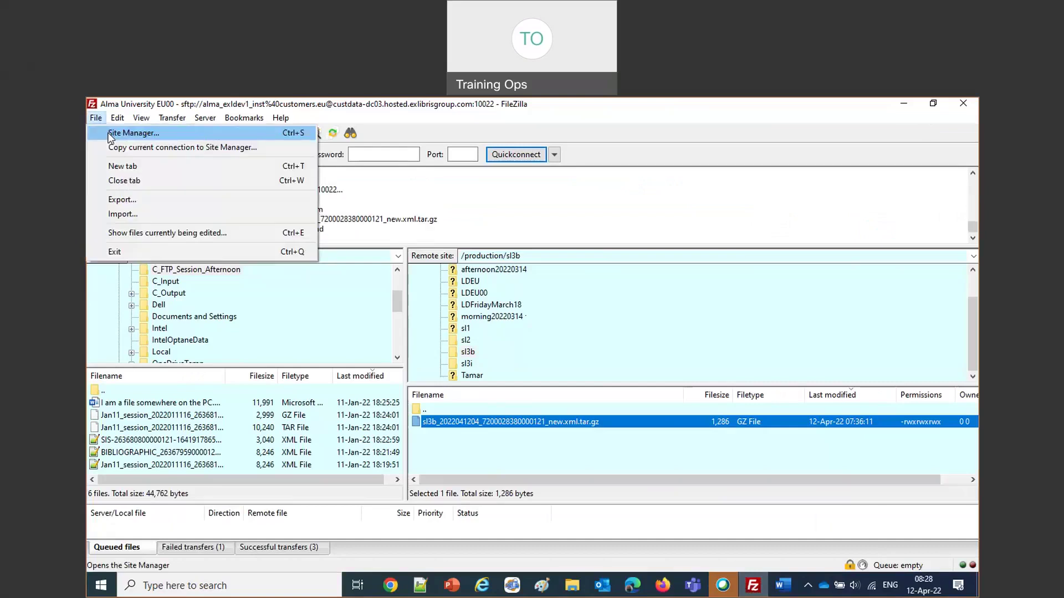
left_click(108, 134)
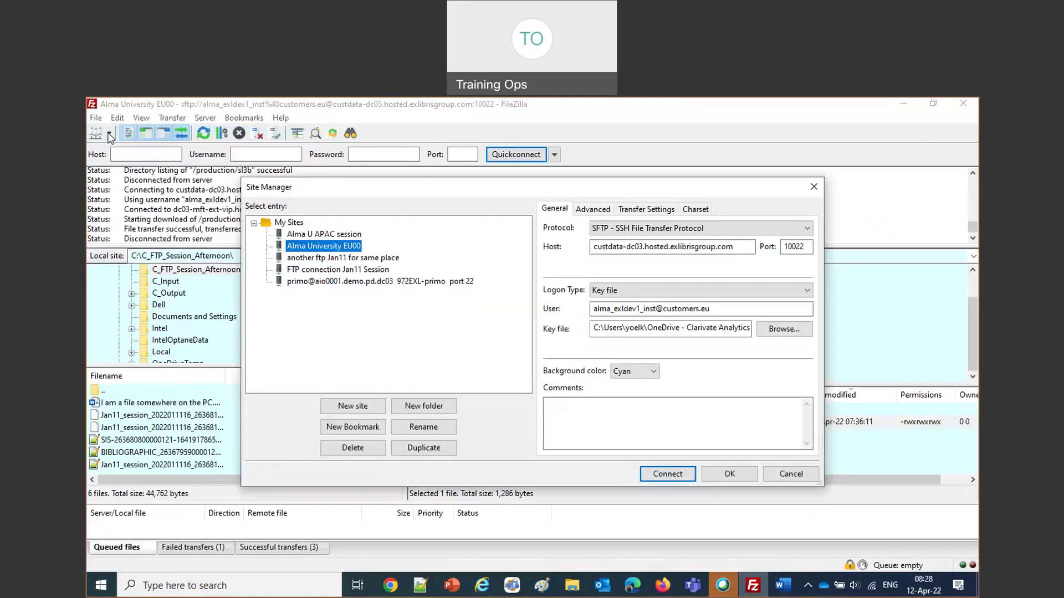
double_click(330, 245)
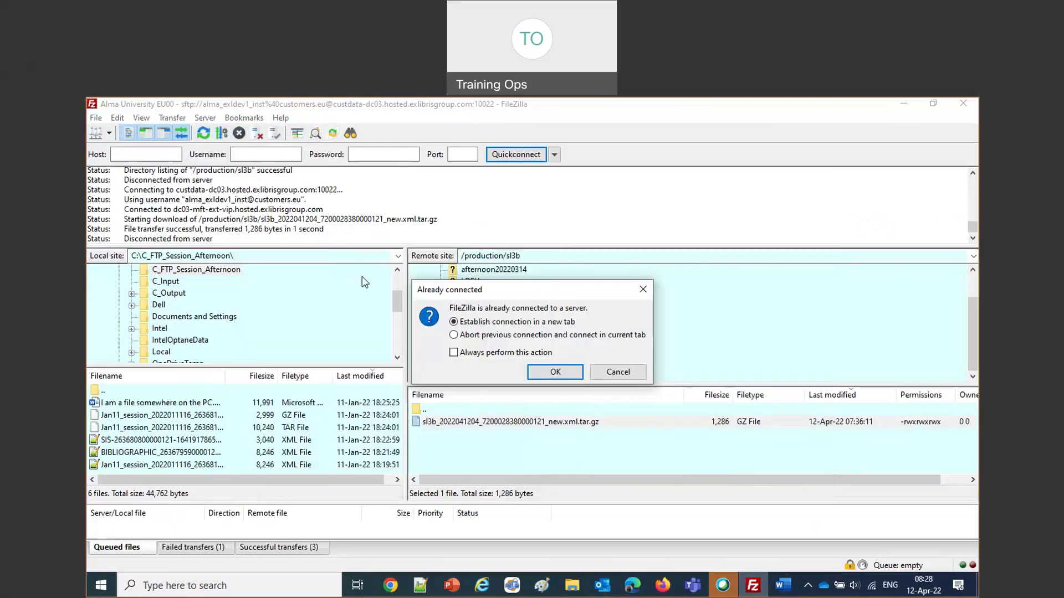
left_click(485, 336)
left_click(554, 372)
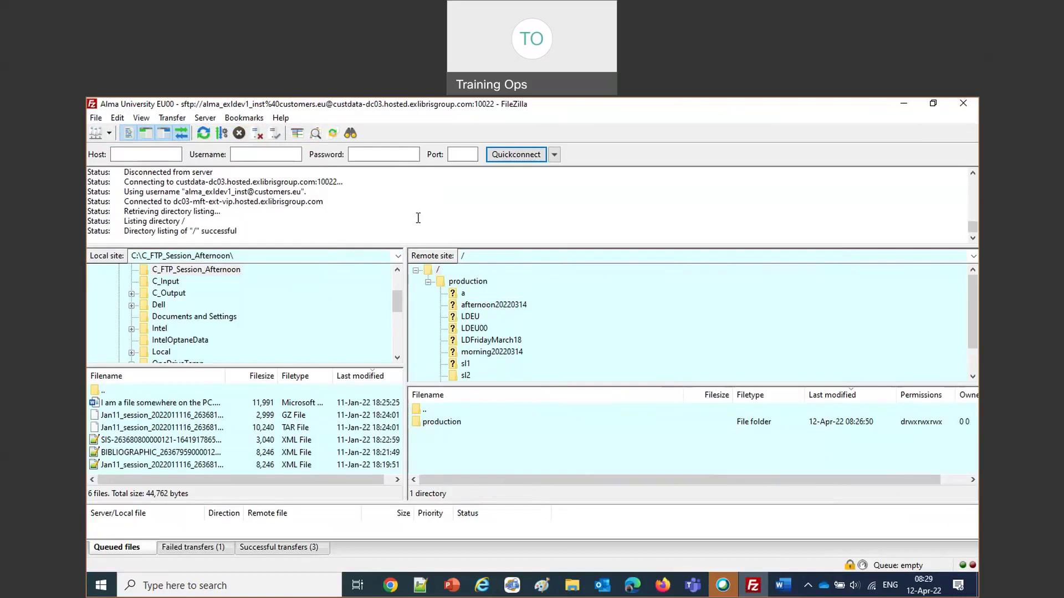
Step: Open the remote folder /production/Publishing_morning and select the published .xml.tar.gz file
scroll(689, 333, "down", 1)
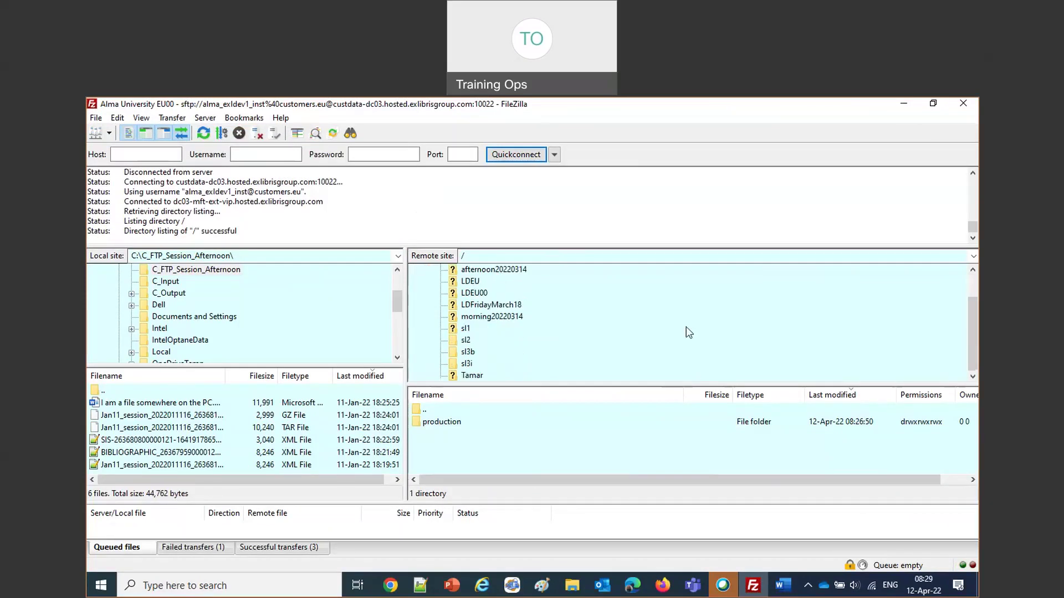
scroll(689, 332, "up", 1)
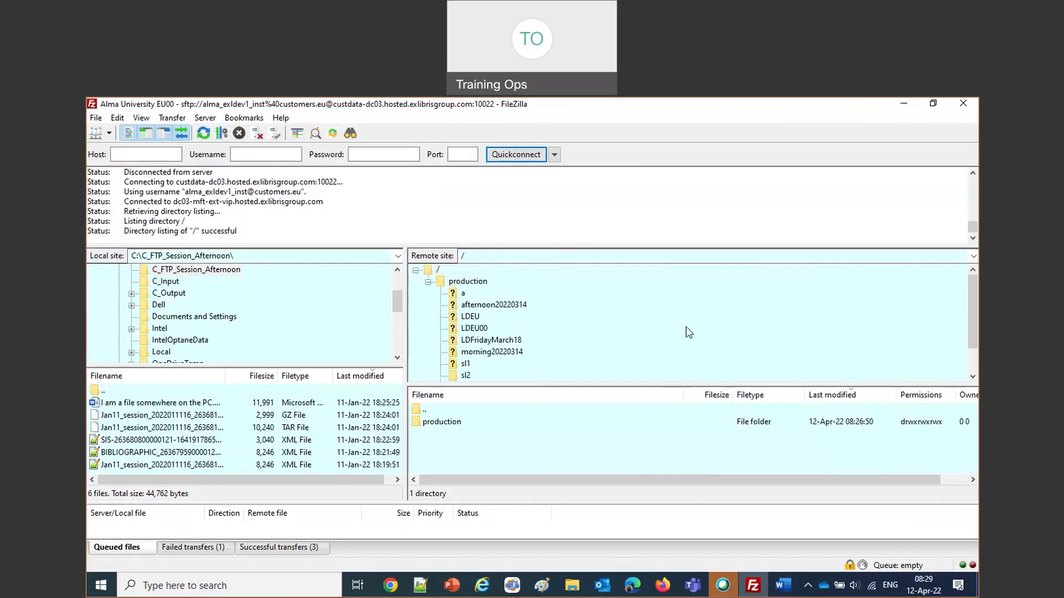
double_click(471, 283)
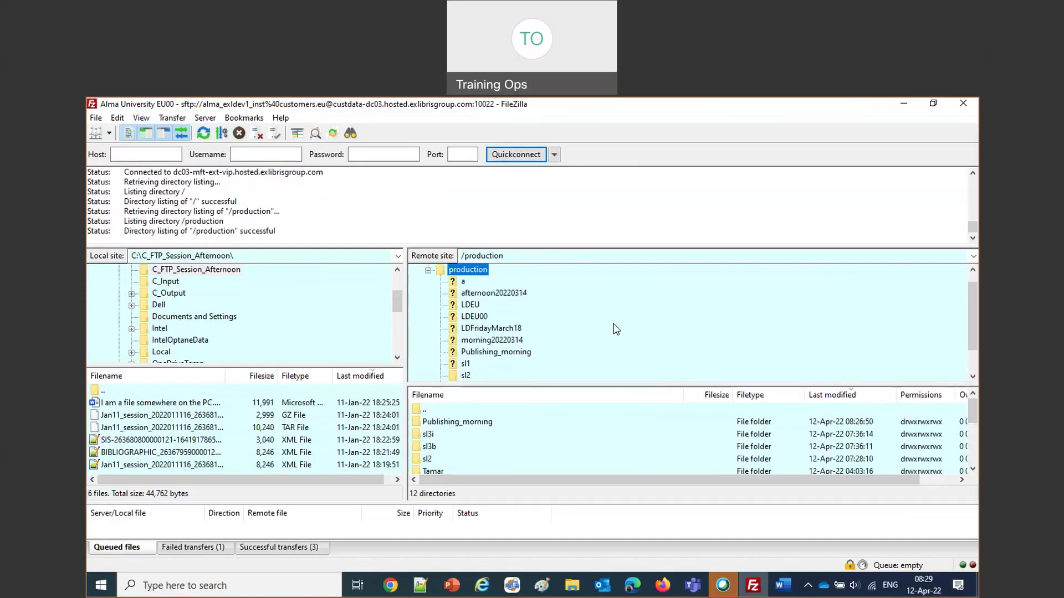
left_click(505, 355)
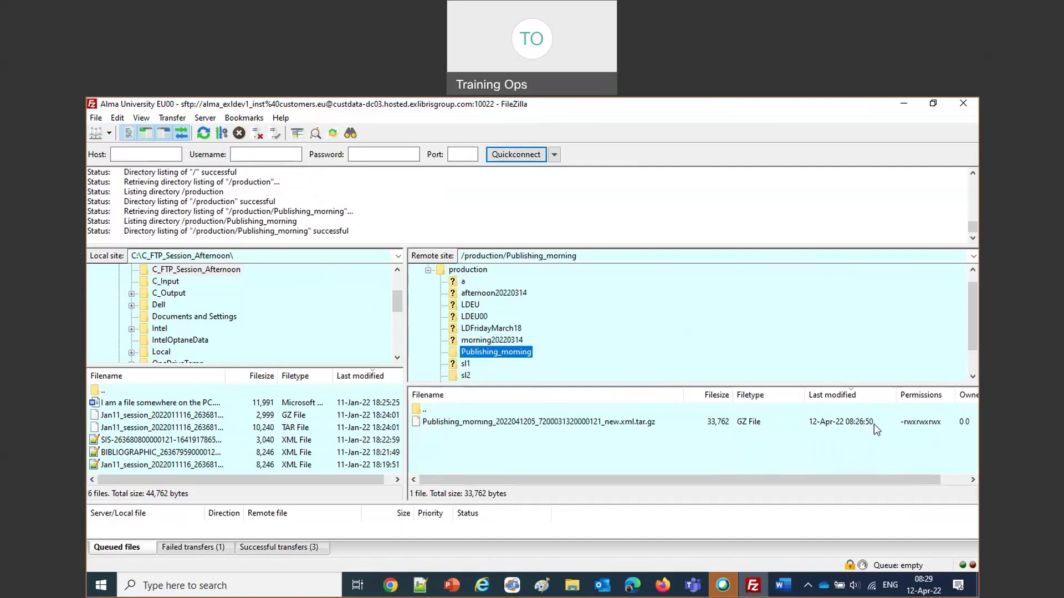
left_click(559, 426)
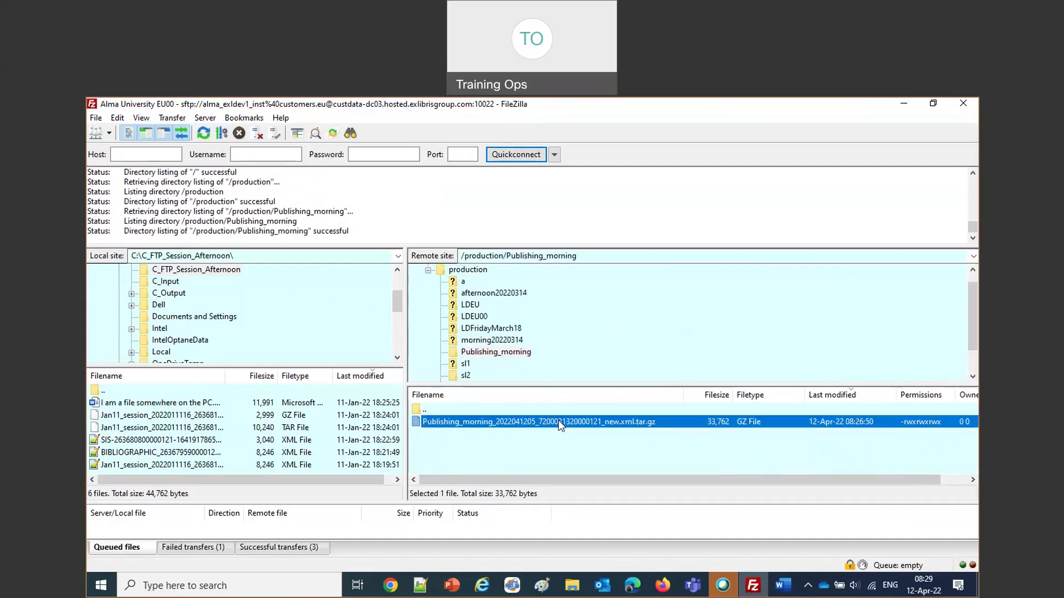
Step: Switch to File Explorer and create a folder named "Morning session" inside the Miscellaneous folder of OneDrive - Clarivate Analytics
left_click(572, 586)
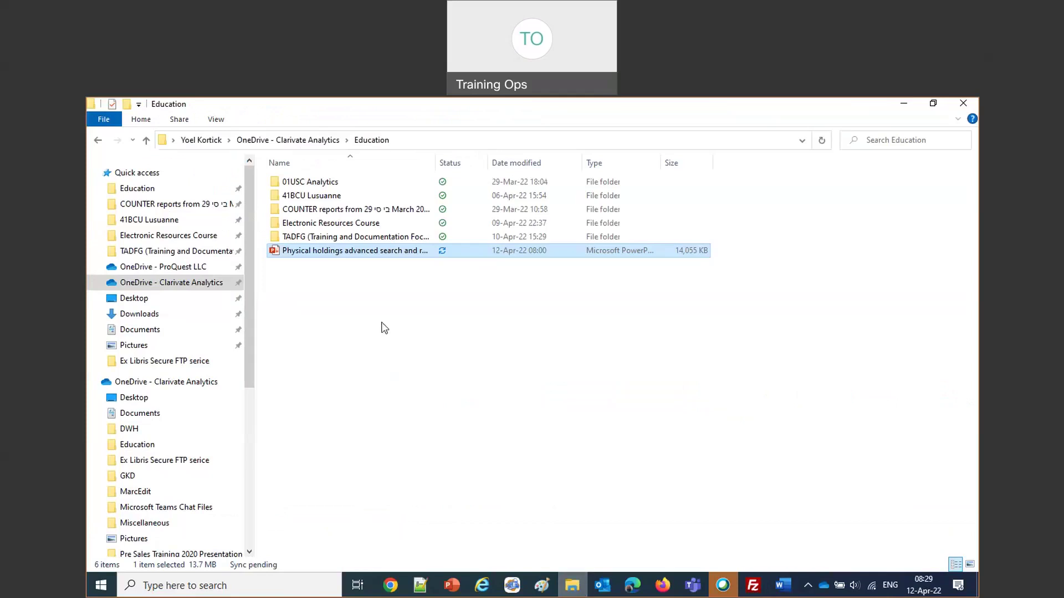
left_click(176, 285)
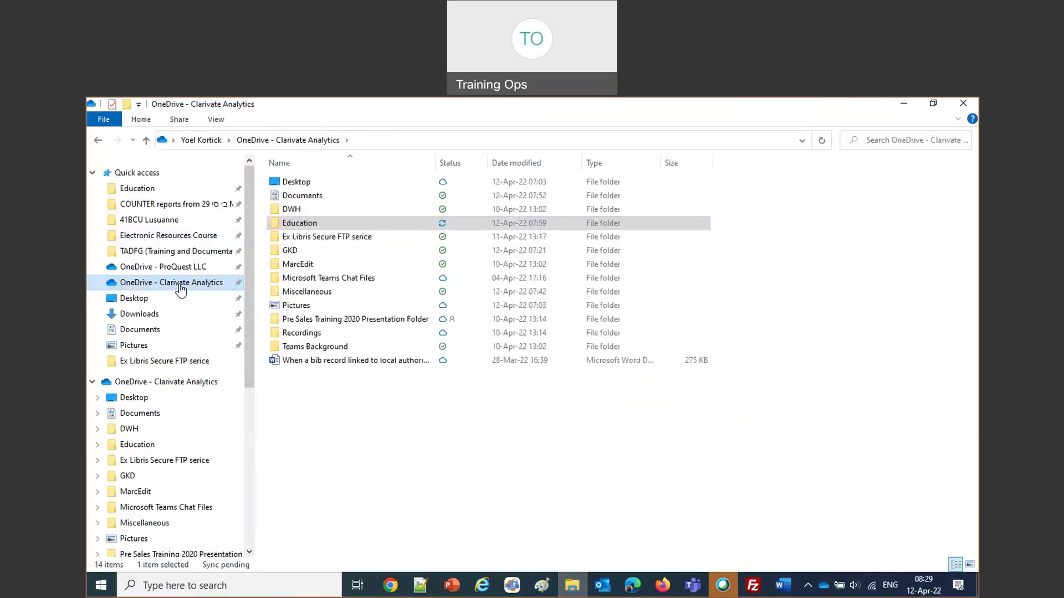
double_click(304, 294)
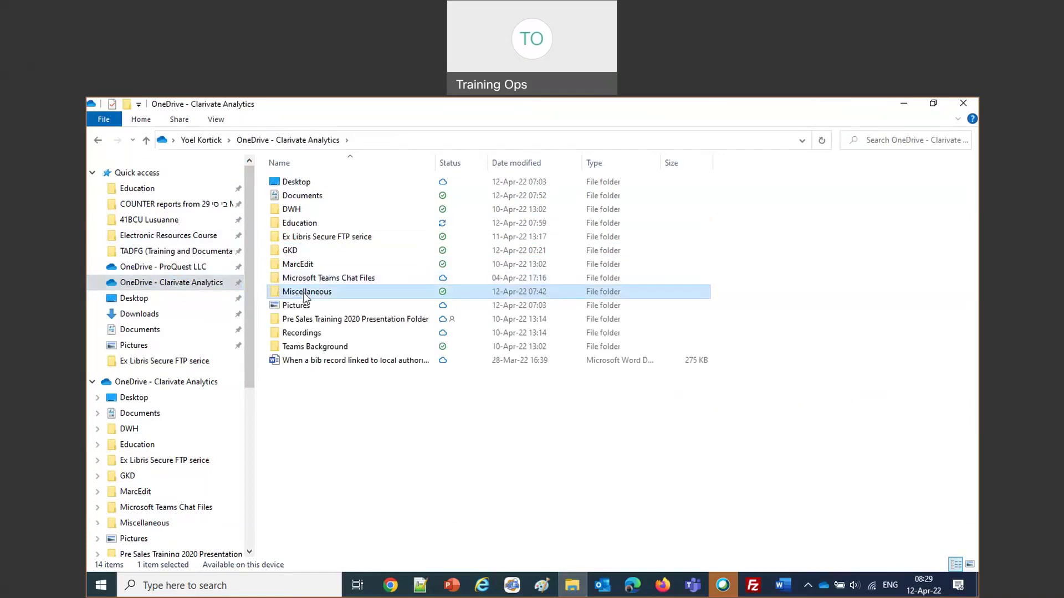
right_click(427, 405)
mouse_move(487, 373)
left_click(604, 373)
type("Morning session")
key("Return")
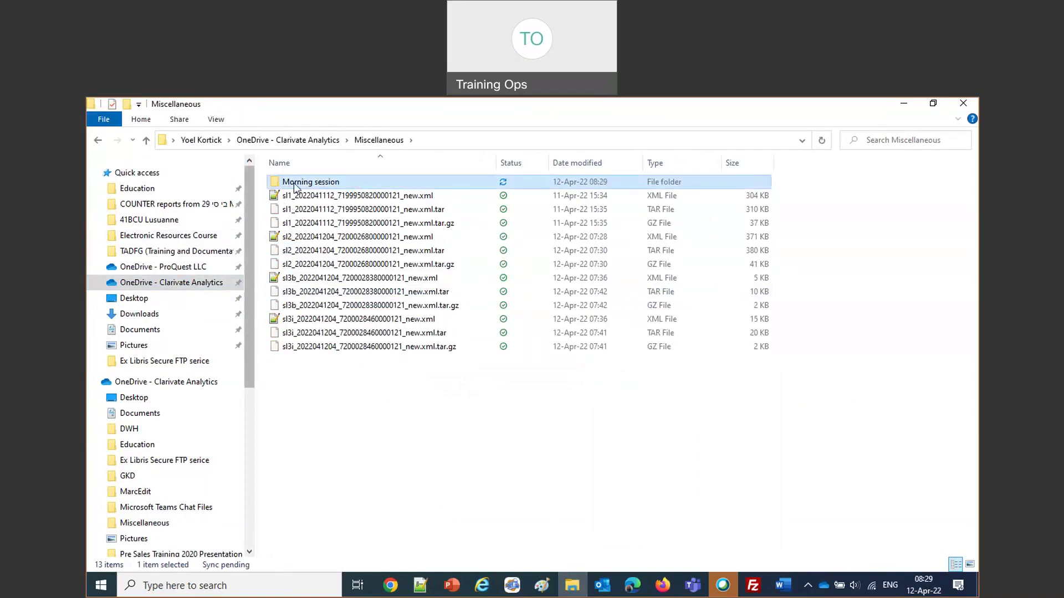
Step: Open the Morning session folder and download the selected Publishing_morning .xml.tar.gz file into it from FileZilla
double_click(293, 183)
key("alt+Tab")
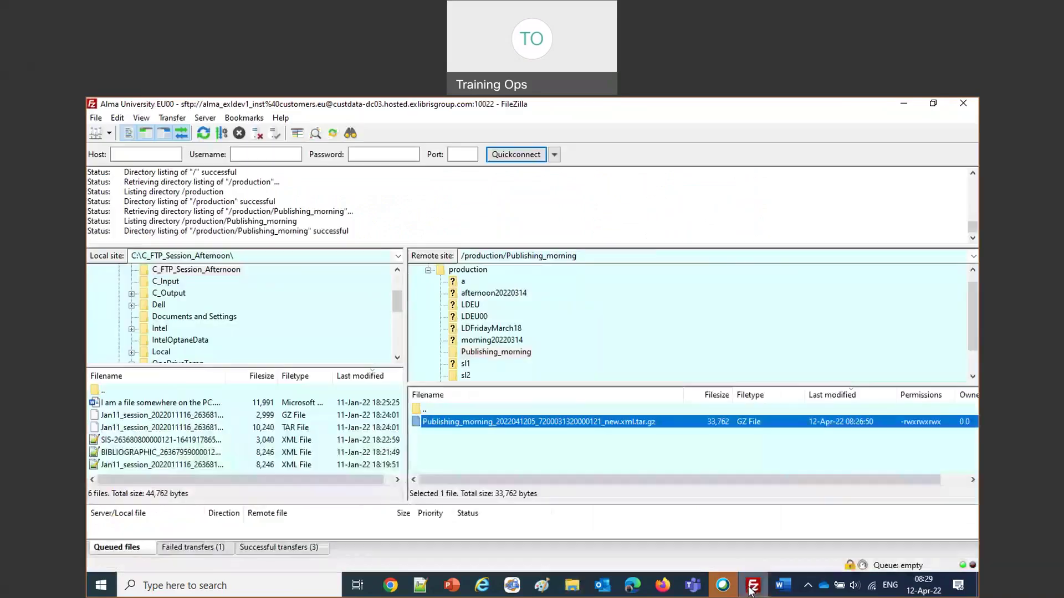
left_click_drag(515, 427, 633, 354)
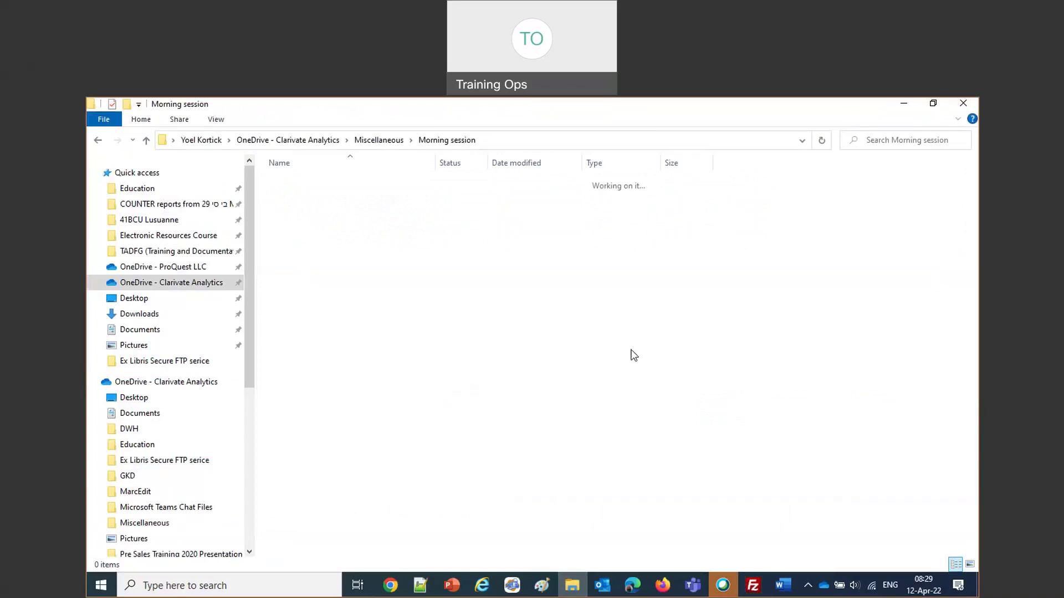
Step: Switch to Notepad++, close the "new 1" document without saving it, and start a new blank document
left_click(426, 582)
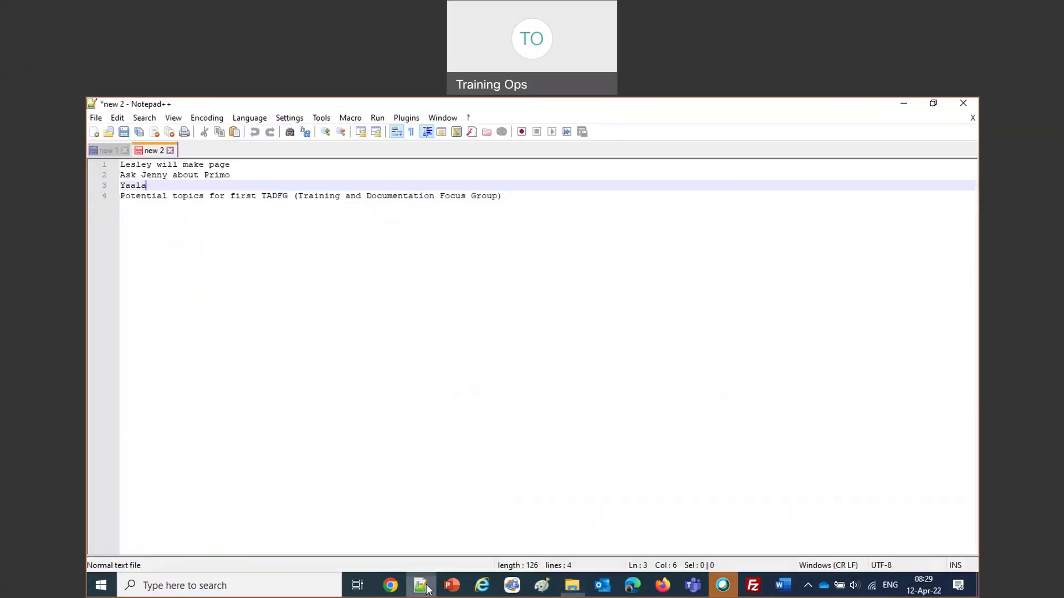
left_click(103, 151)
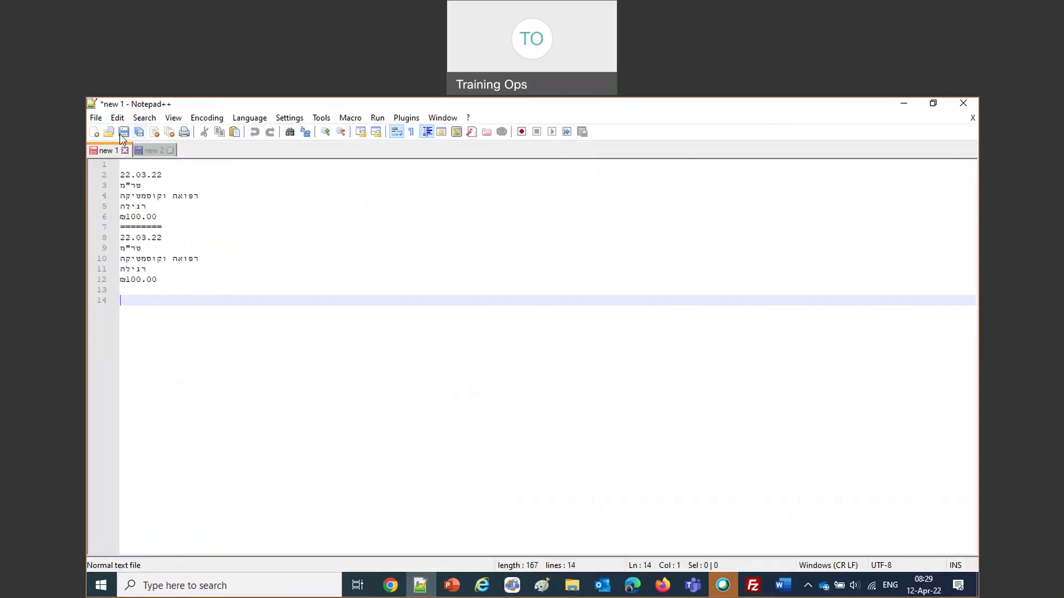
left_click(125, 150)
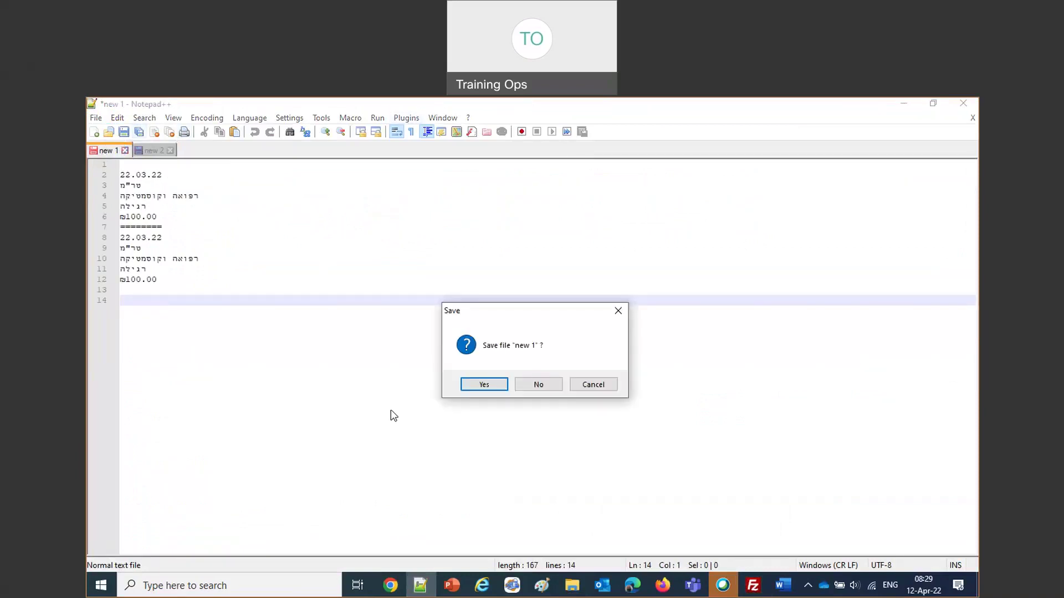
left_click(538, 384)
key("ctrl+n")
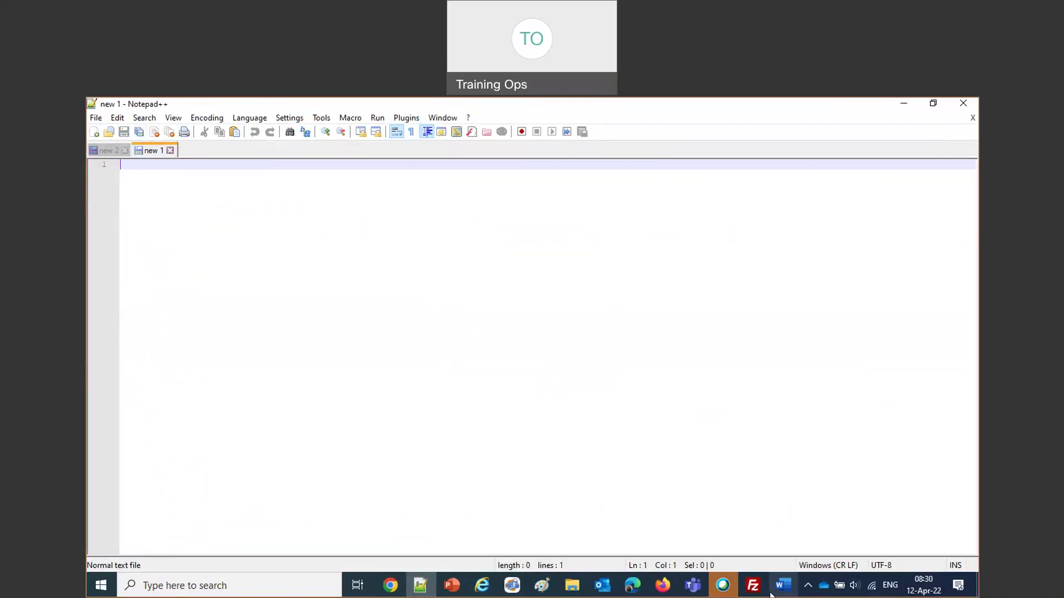
Step: Check the transfer in FileZilla, return to the Morning session folder, widen the Name column and extract the .tar.gz file there with 7-Zip
left_click(752, 585)
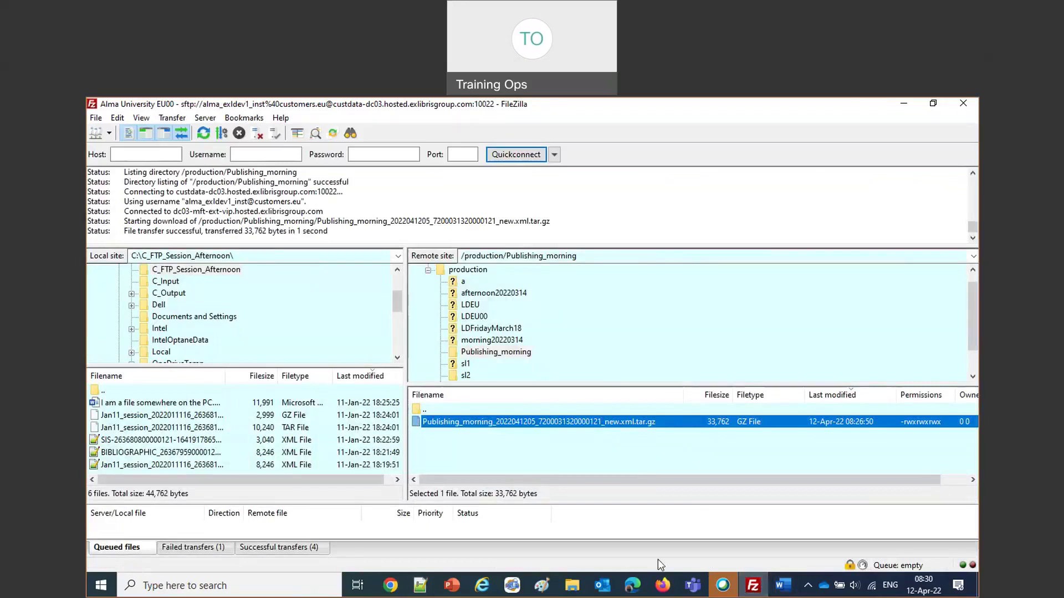
left_click(572, 585)
left_click_drag(427, 166, 530, 164)
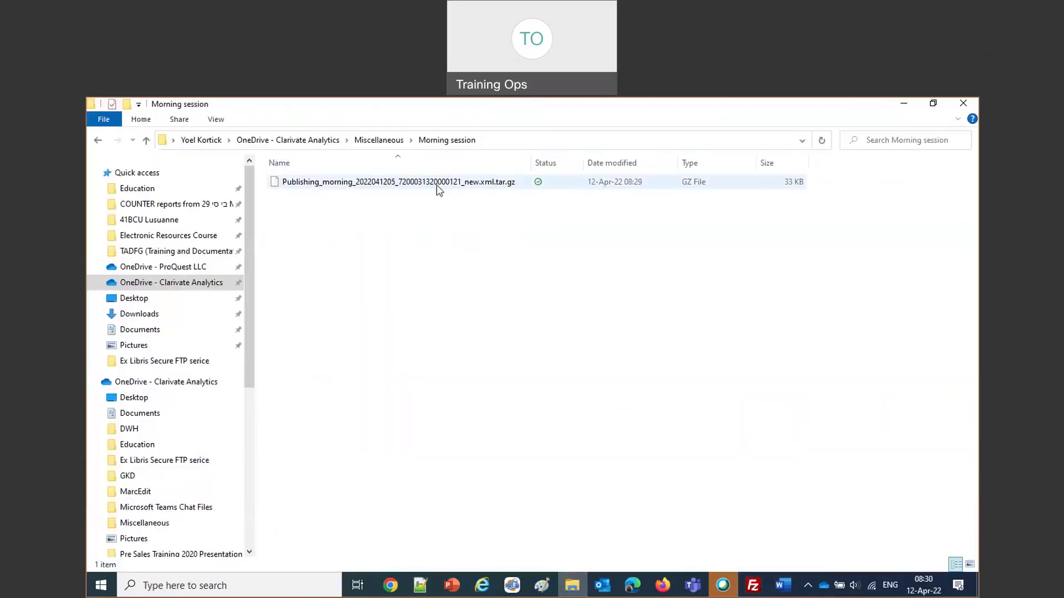
right_click(438, 188)
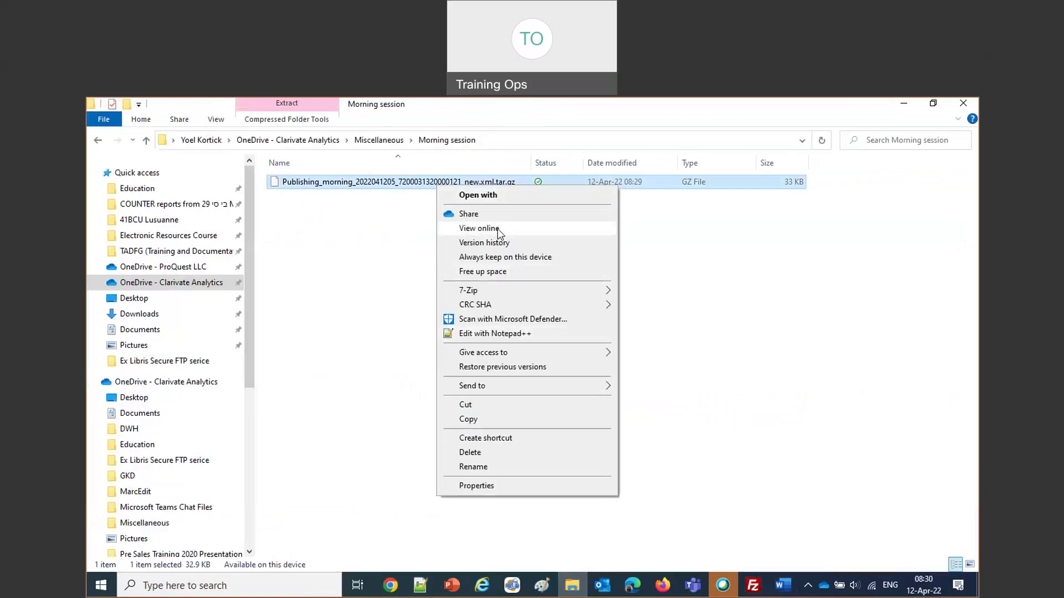
mouse_move(608, 291)
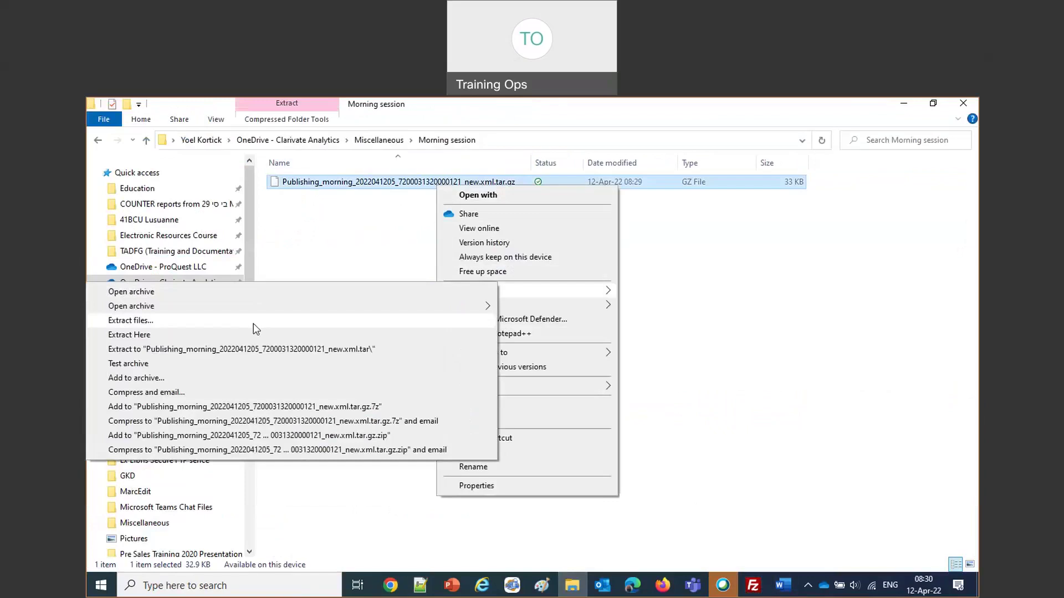
left_click(188, 335)
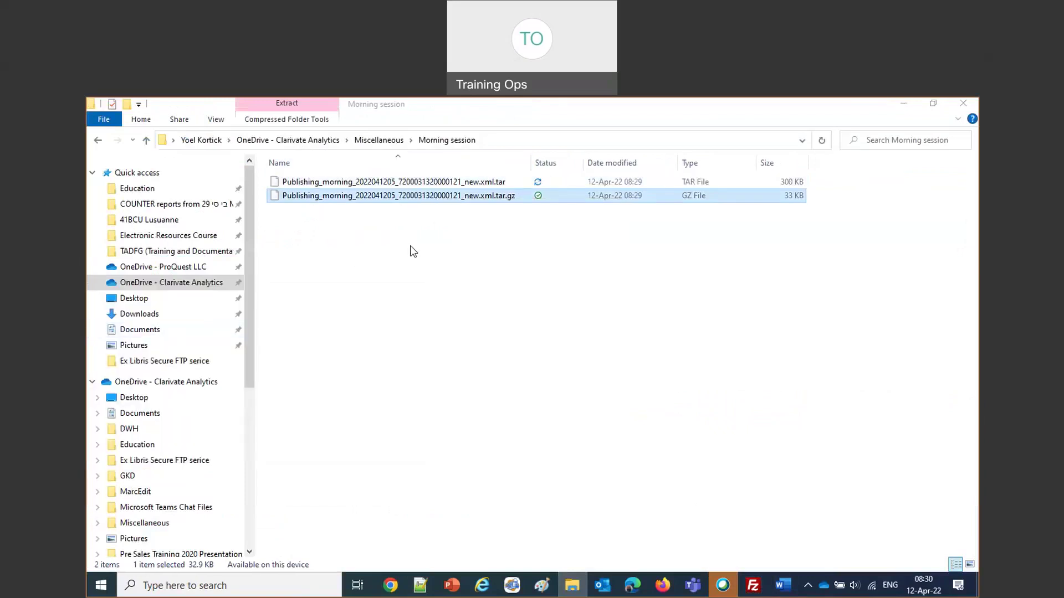
Step: Extract the Publishing_morning .xml.tar file into the same folder with 7-Zip
left_click(432, 188)
right_click(432, 189)
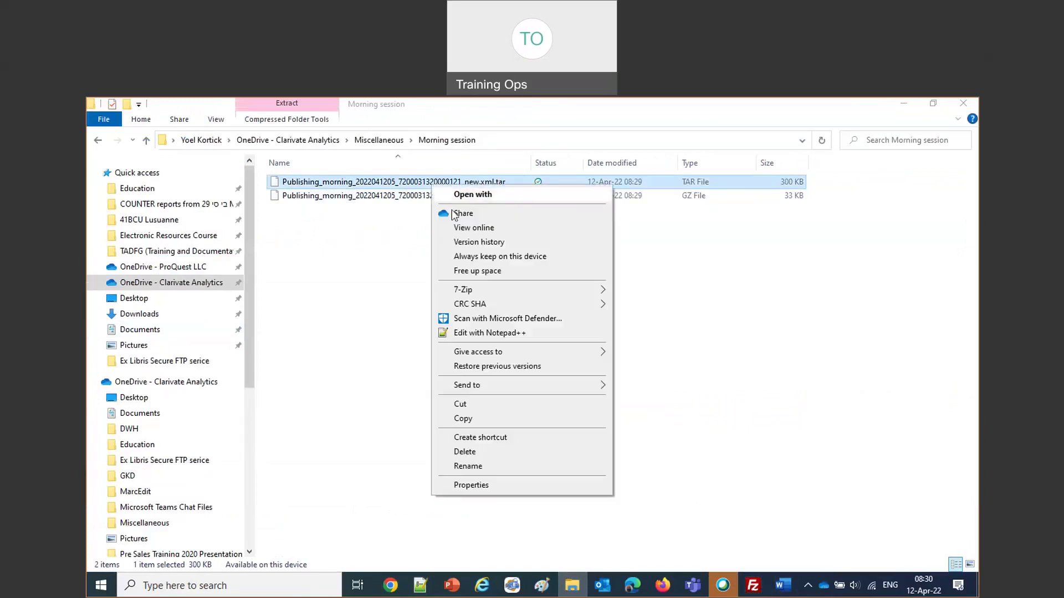
mouse_move(470, 290)
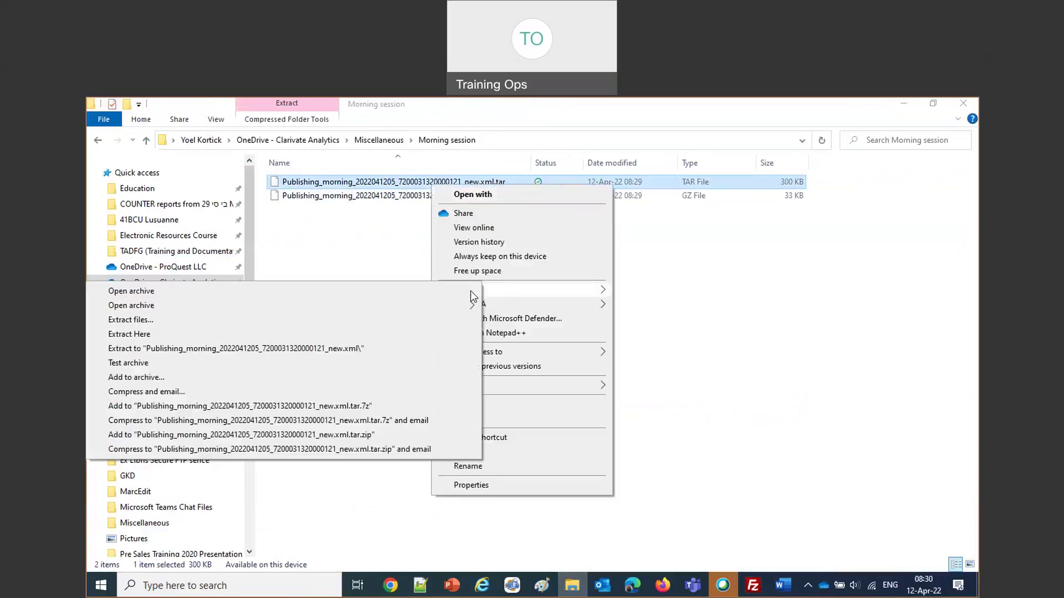
left_click(165, 335)
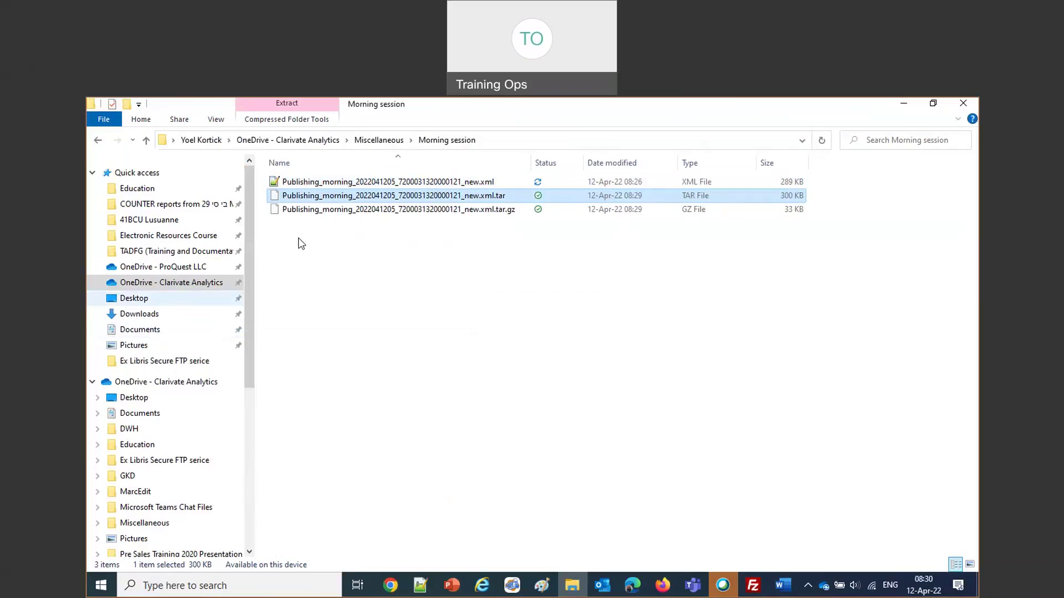
Step: Open the extracted Publishing_morning XML file in Notepad++ and pretty-print its contents with indentation
left_click(321, 182)
right_click(320, 182)
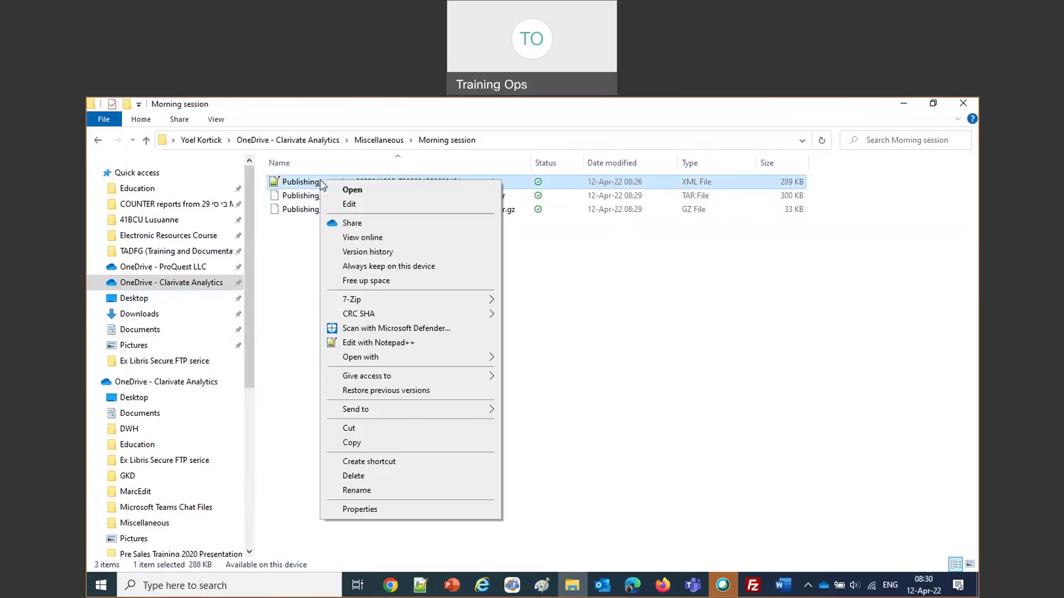
left_click(388, 342)
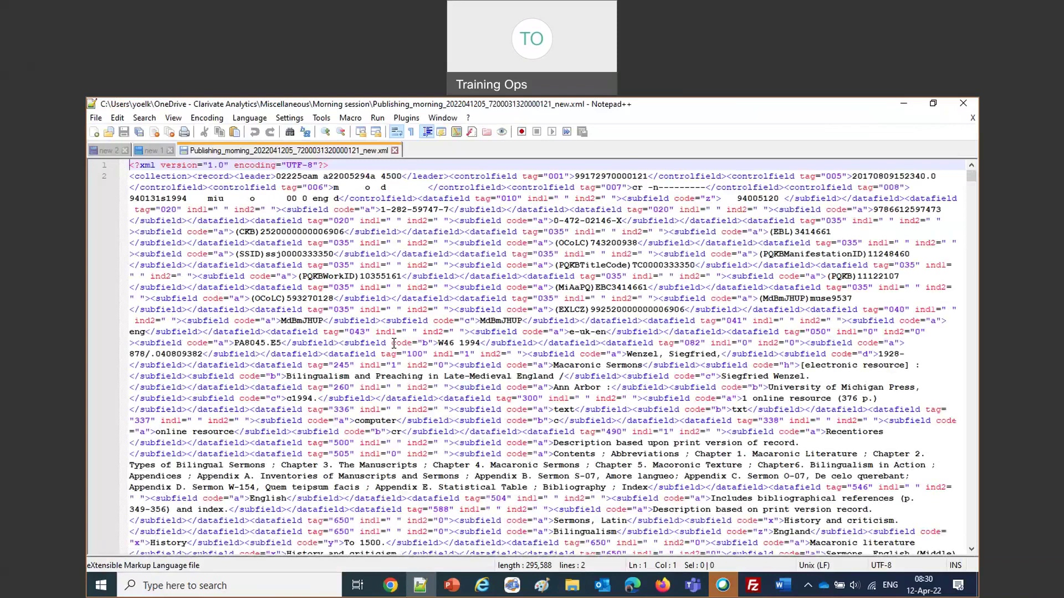
key("ctrl+alt+shift+b")
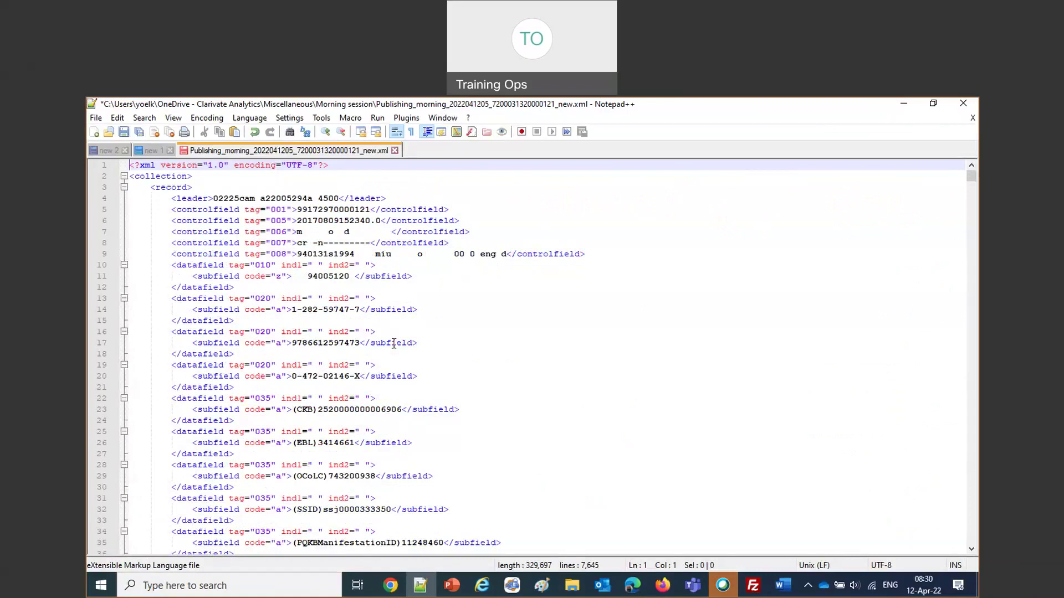
Step: Switch to Alma in Firefox and search physical items by keywords for "jerome sermons latin"
left_click(651, 593)
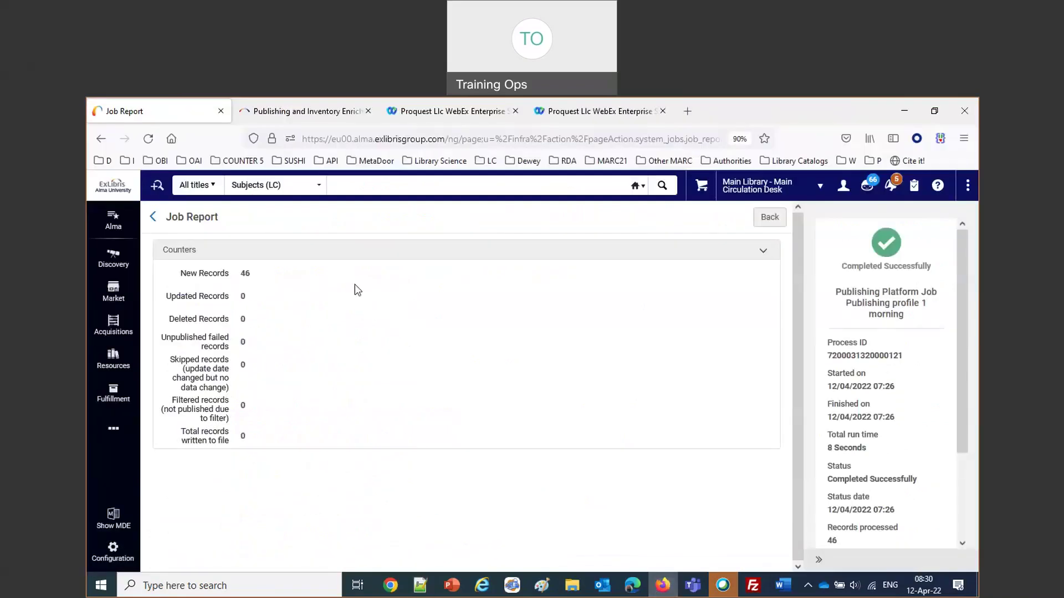
left_click(210, 191)
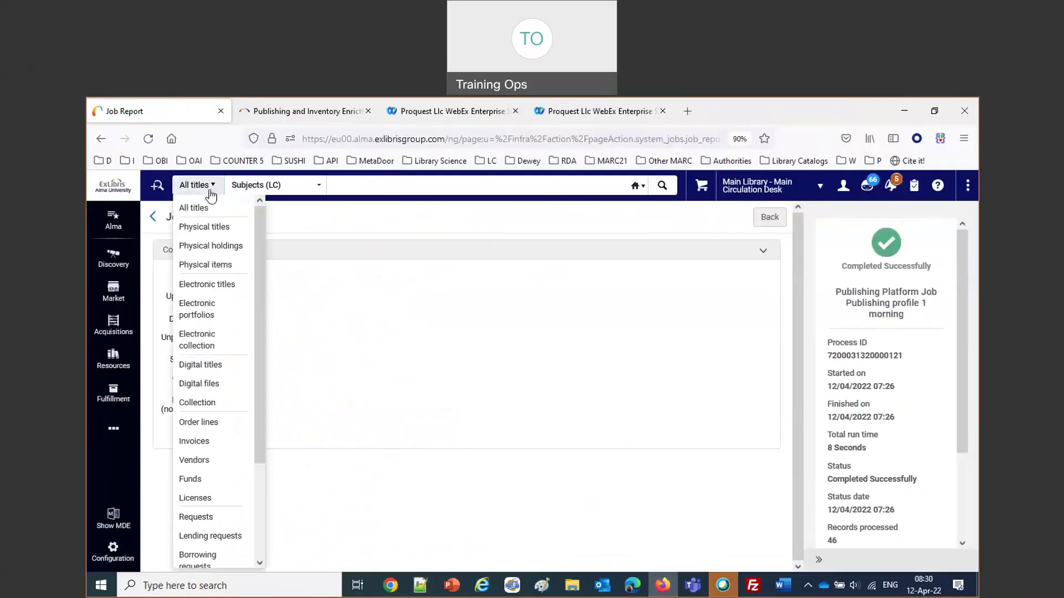
left_click(216, 266)
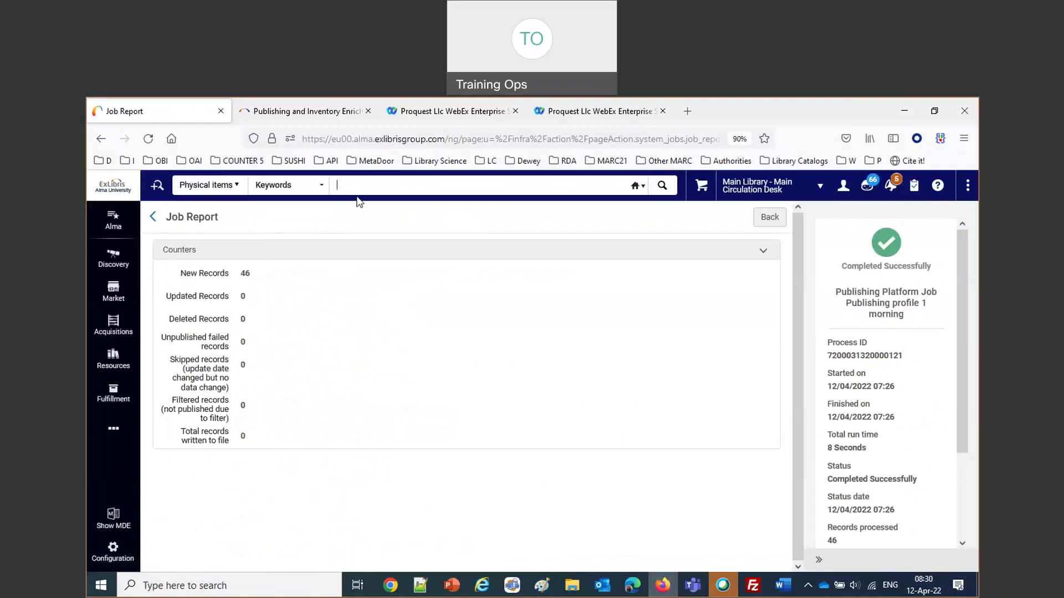
type("jerome sermons latin")
key("Return")
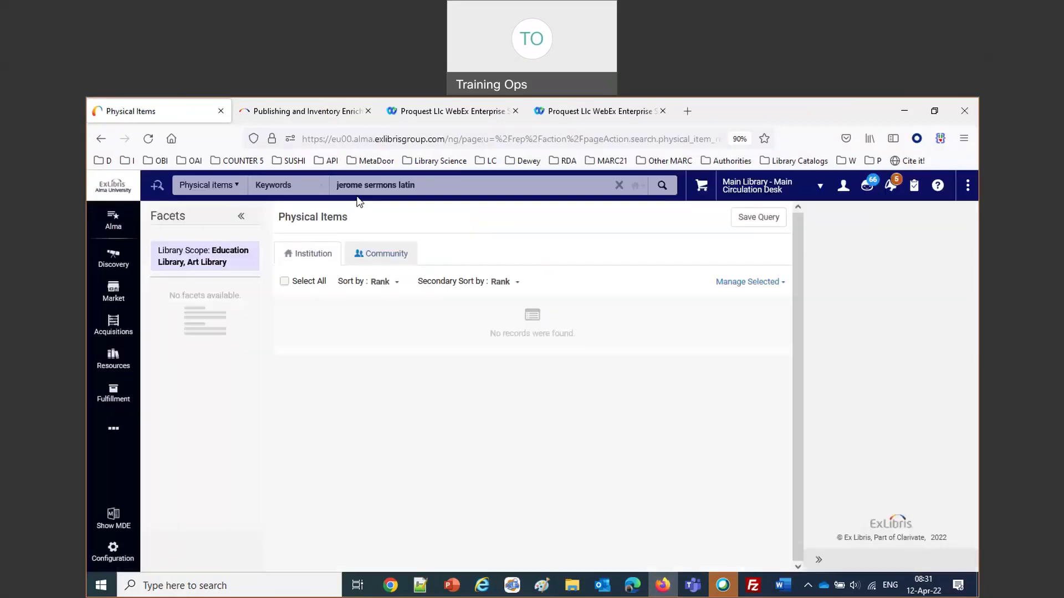
Step: Search all titles by keywords for "jerome sermons latin"
left_click(206, 185)
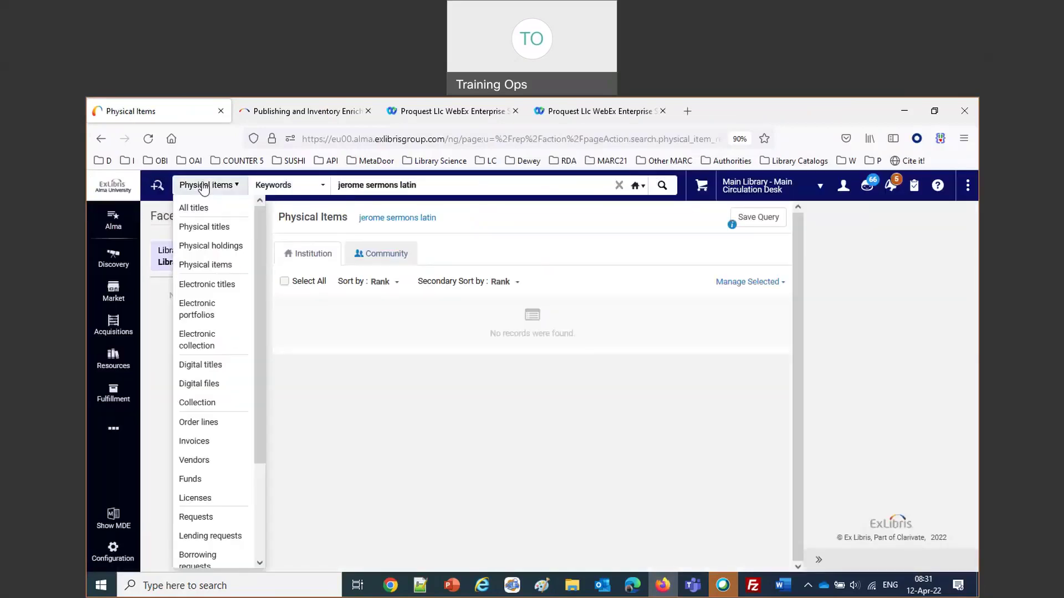
left_click(208, 215)
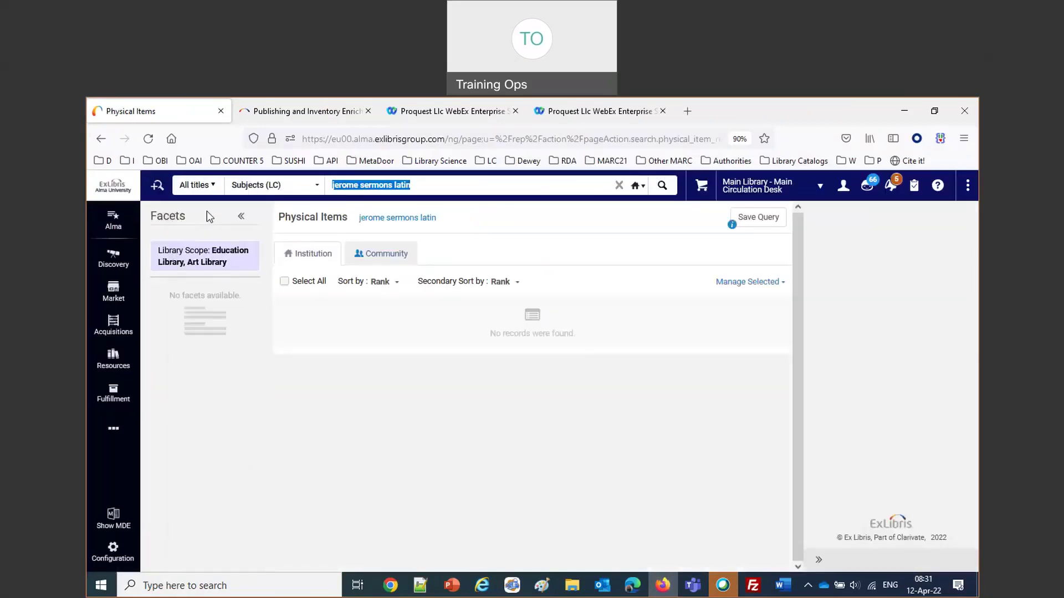
left_click(362, 187)
left_click_drag(394, 187, 332, 187)
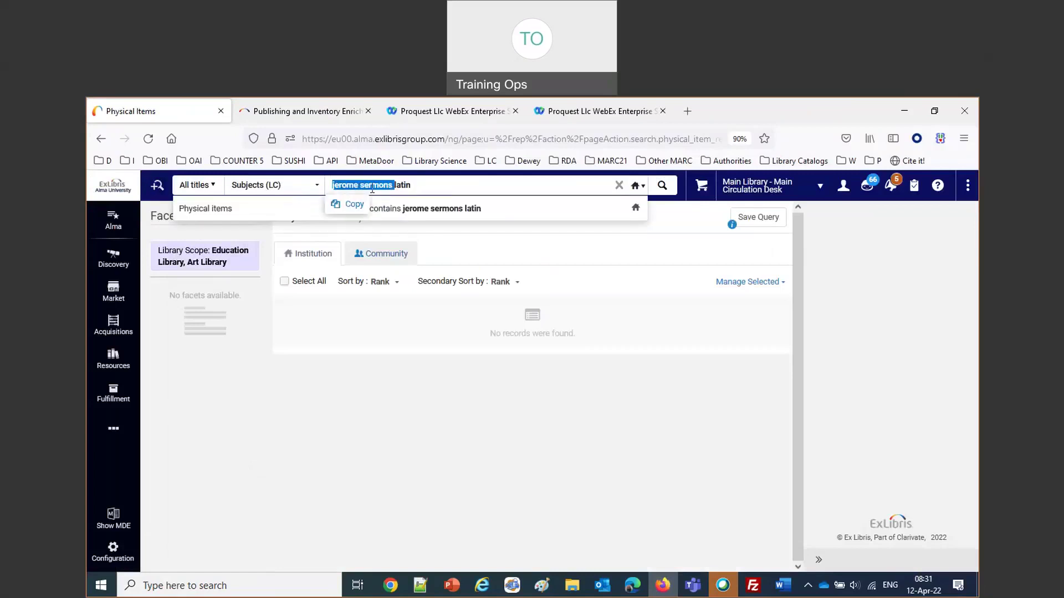
left_click(256, 185)
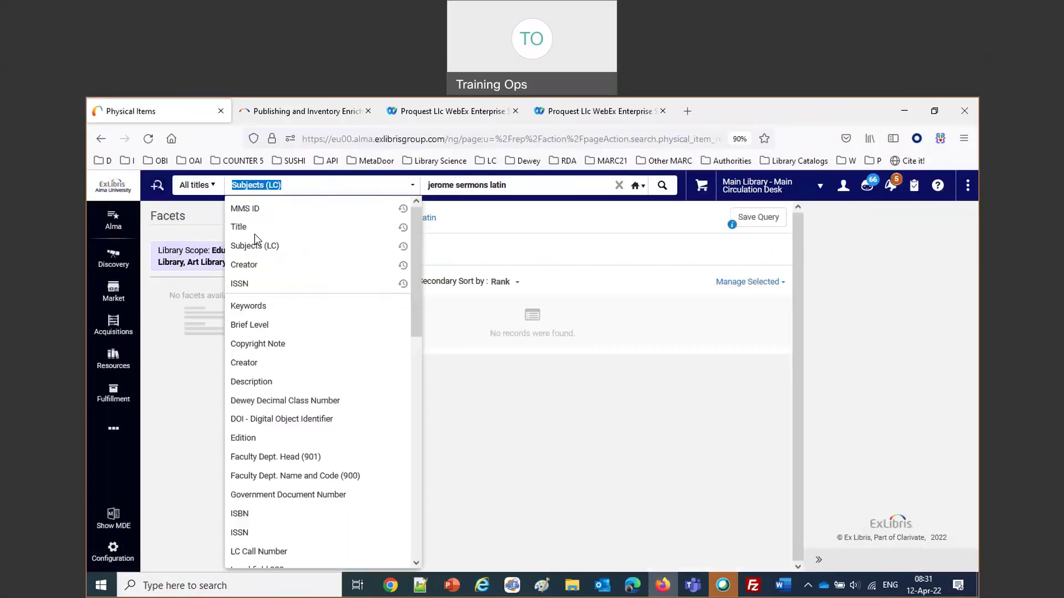
left_click(248, 306)
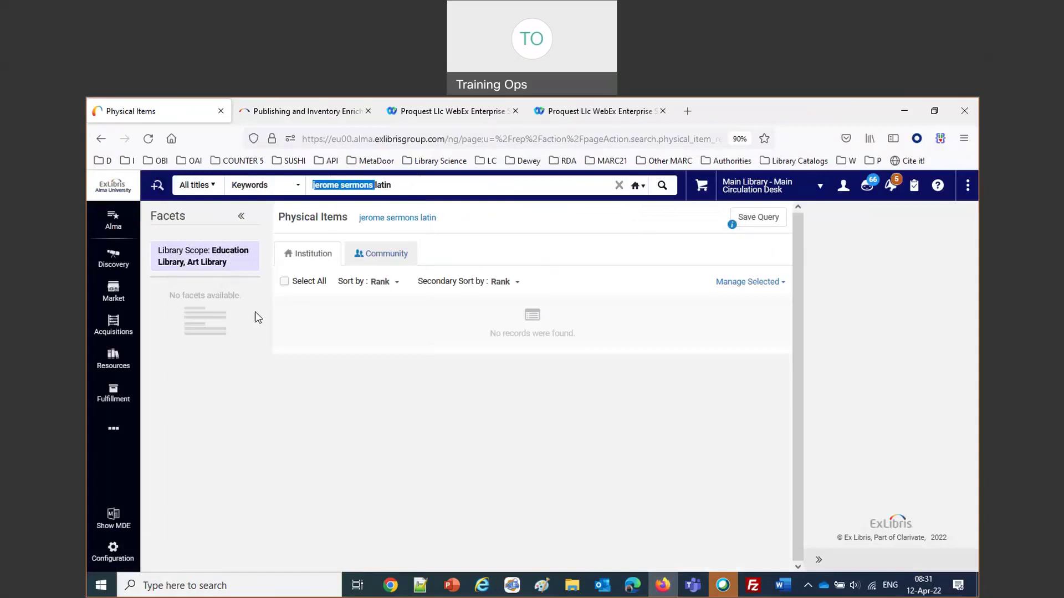
left_click(661, 186)
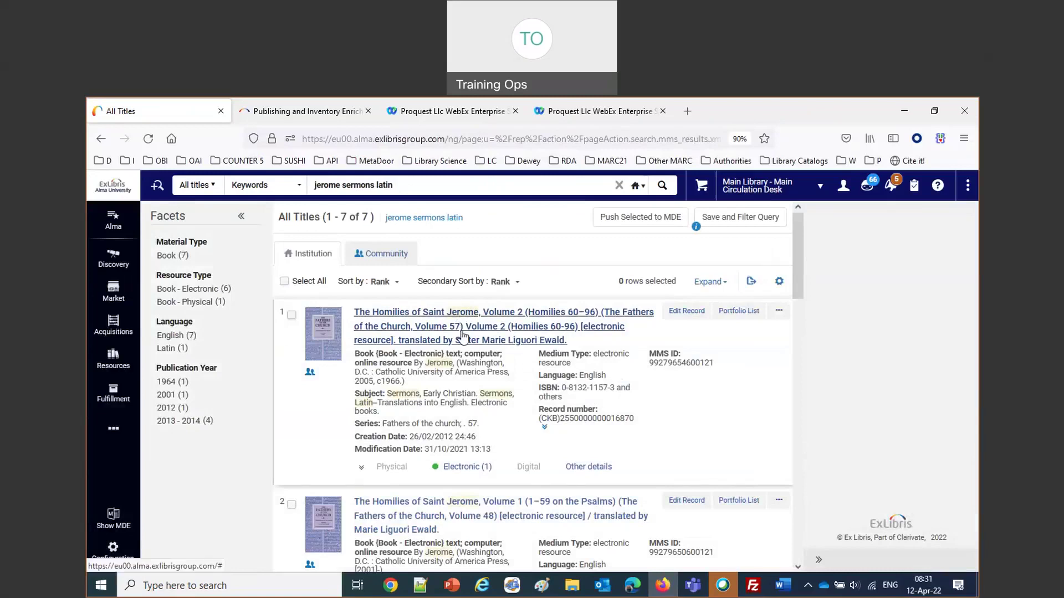
Step: Expand the physical inventory of the result "The homilies of Saint Jerome" and check its holdings and item availability
scroll(464, 335, "down", 1)
scroll(463, 335, "down", 5)
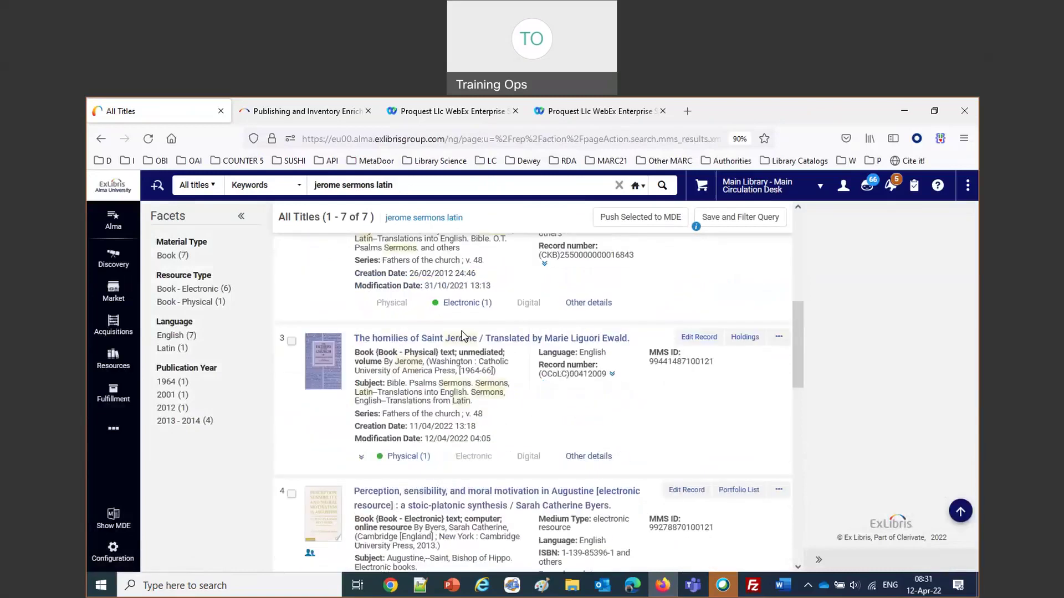
left_click(414, 458)
scroll(626, 459, "down", 1)
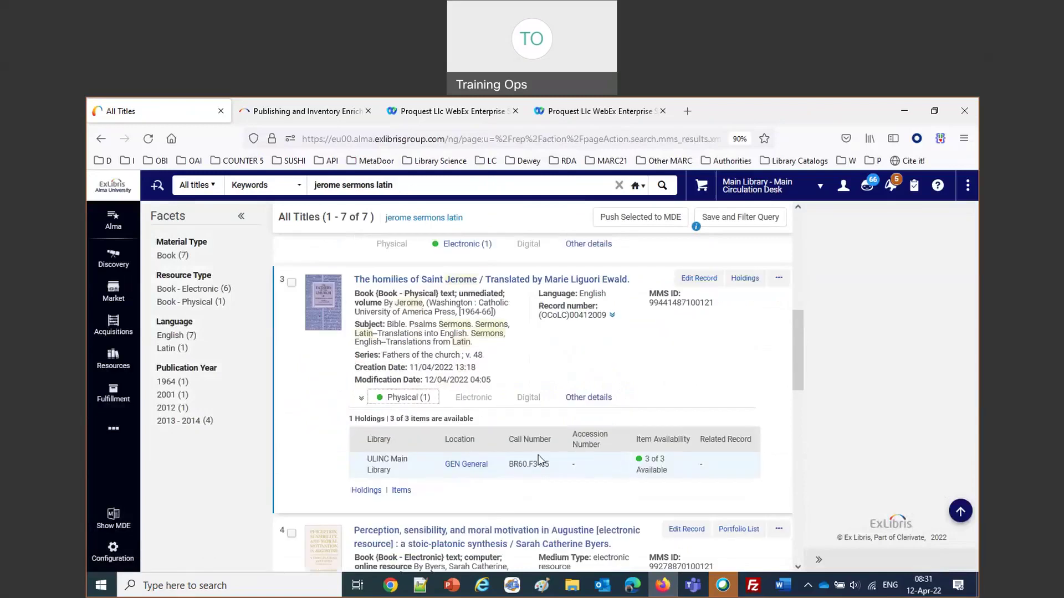
left_click_drag(480, 419, 390, 421)
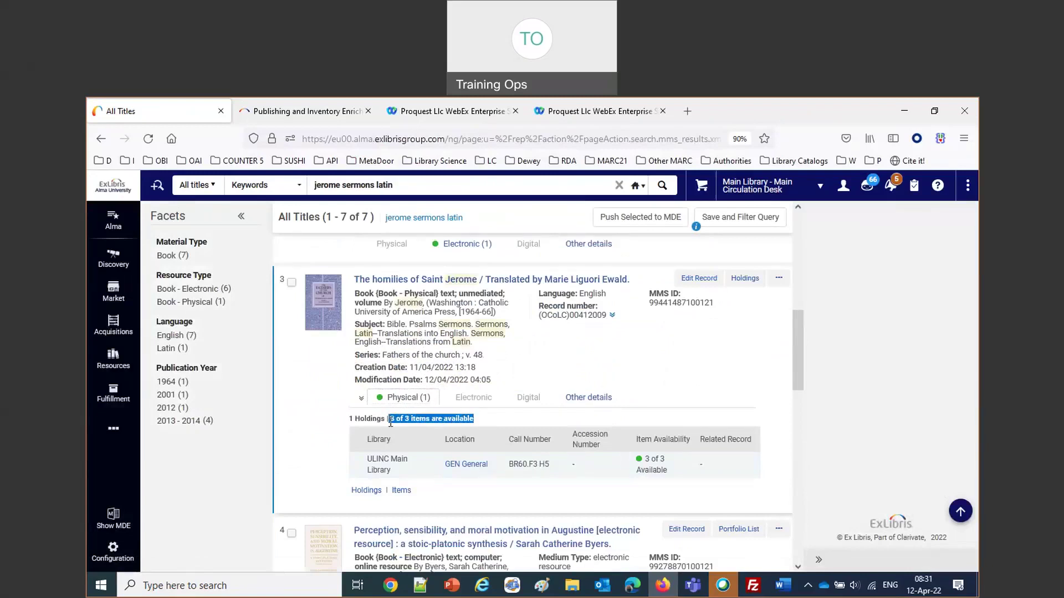
Step: Copy the MMS ID of "The homilies of Saint Jerome" and open its list of items
double_click(677, 303)
key("ctrl+c")
left_click(673, 285)
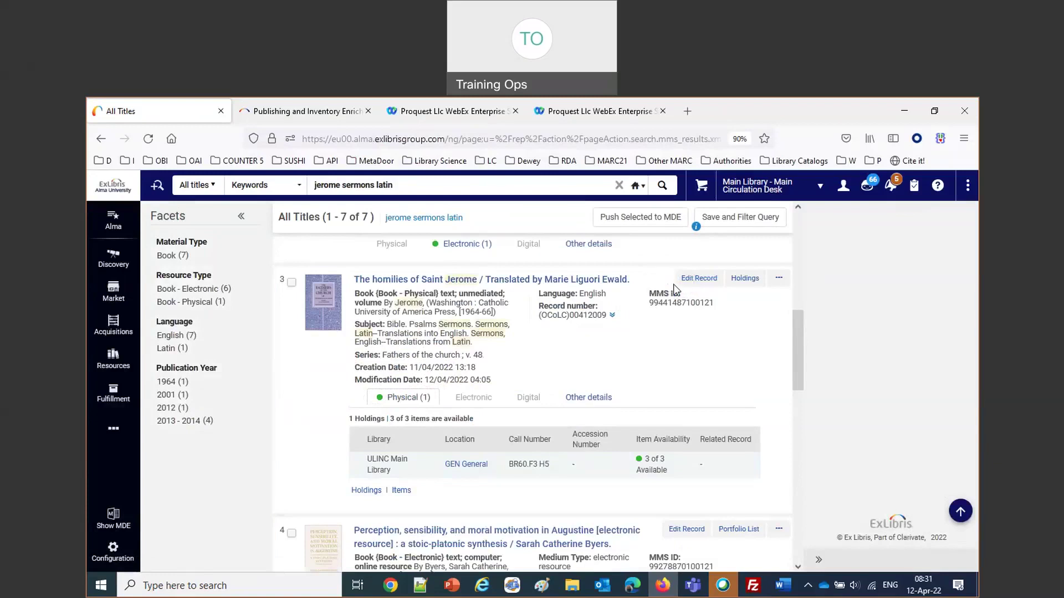
left_click(401, 491)
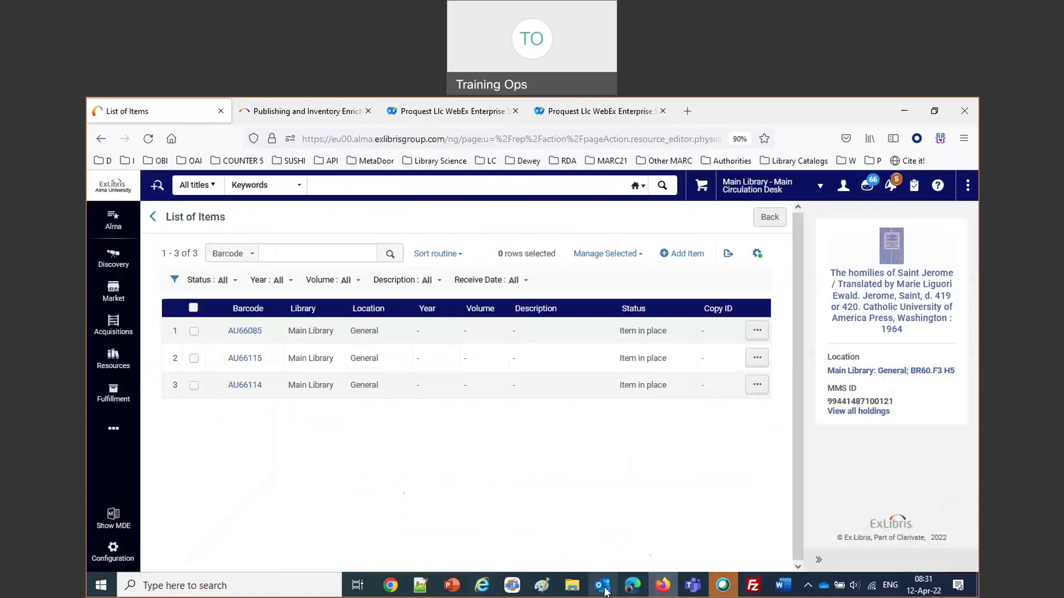
Step: Switch to Notepad++, find the copied MMS ID in the published XML file and look through that record's bibliographic fields
left_click(419, 587)
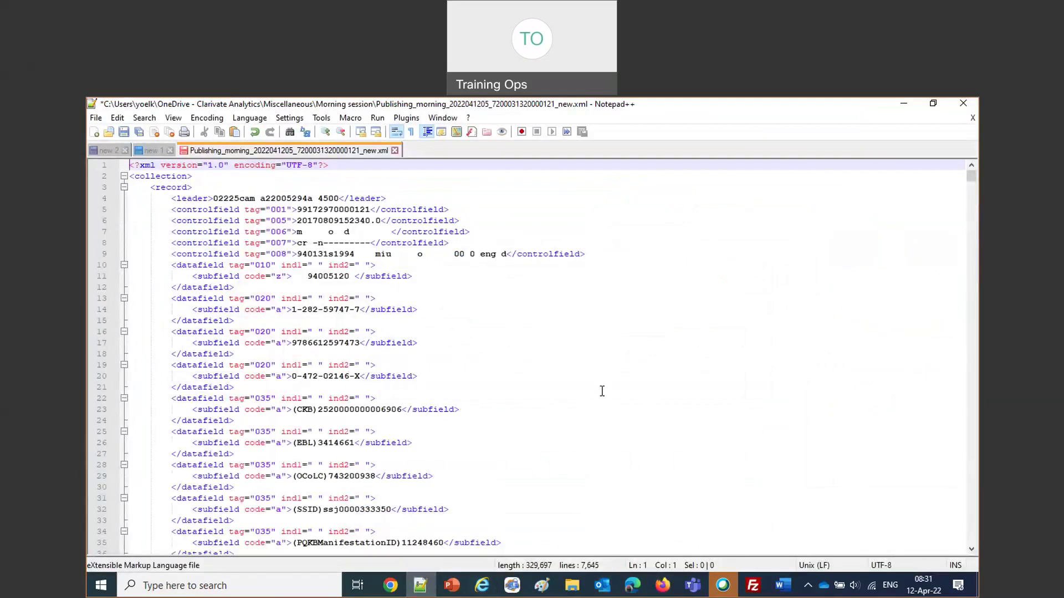
key("ctrl+f")
key("ctrl+v")
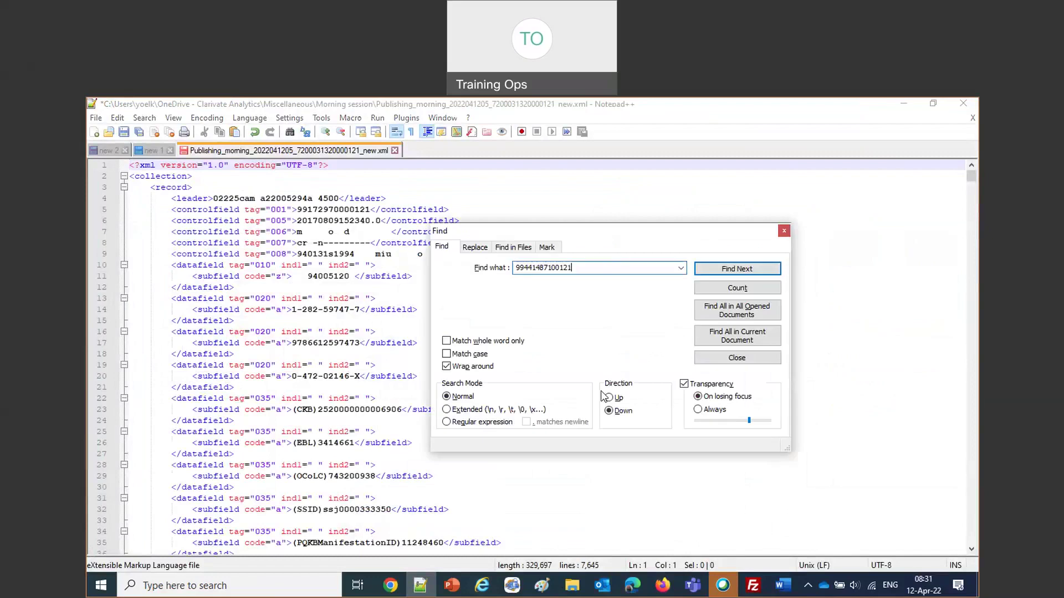
key("Return")
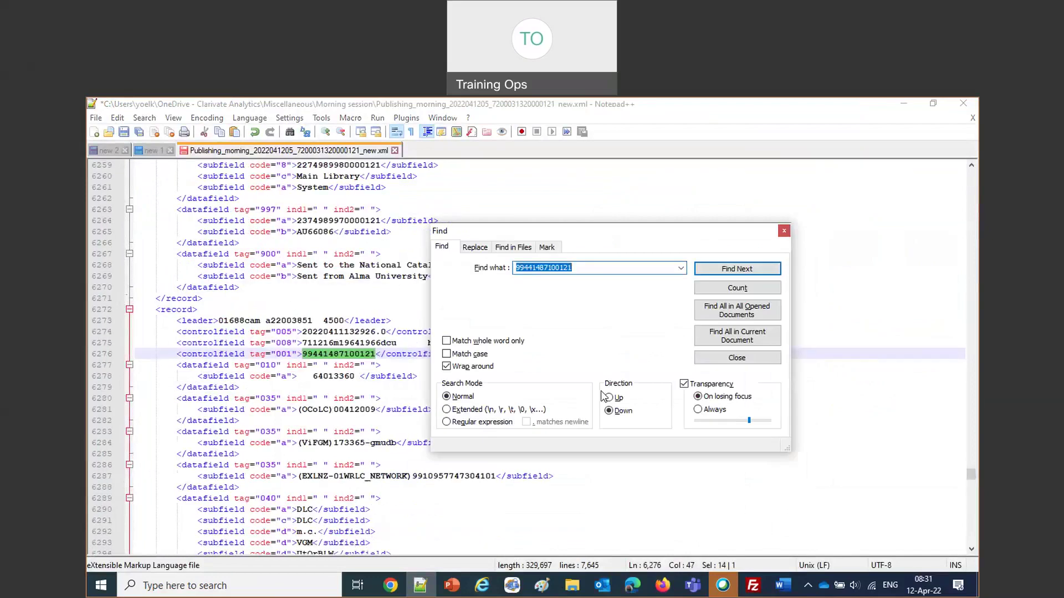
left_click(737, 273)
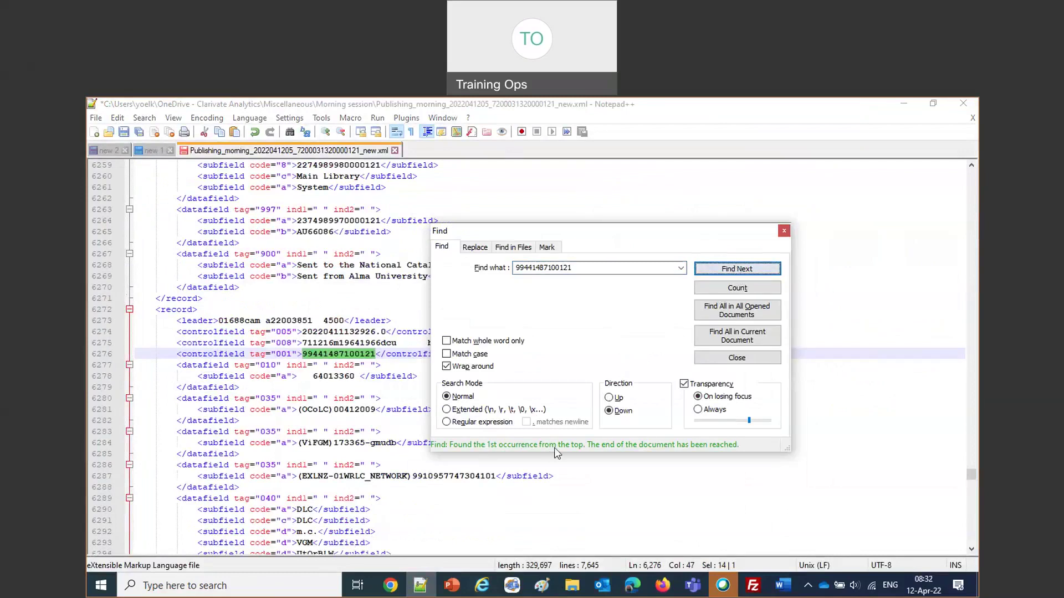
left_click(786, 233)
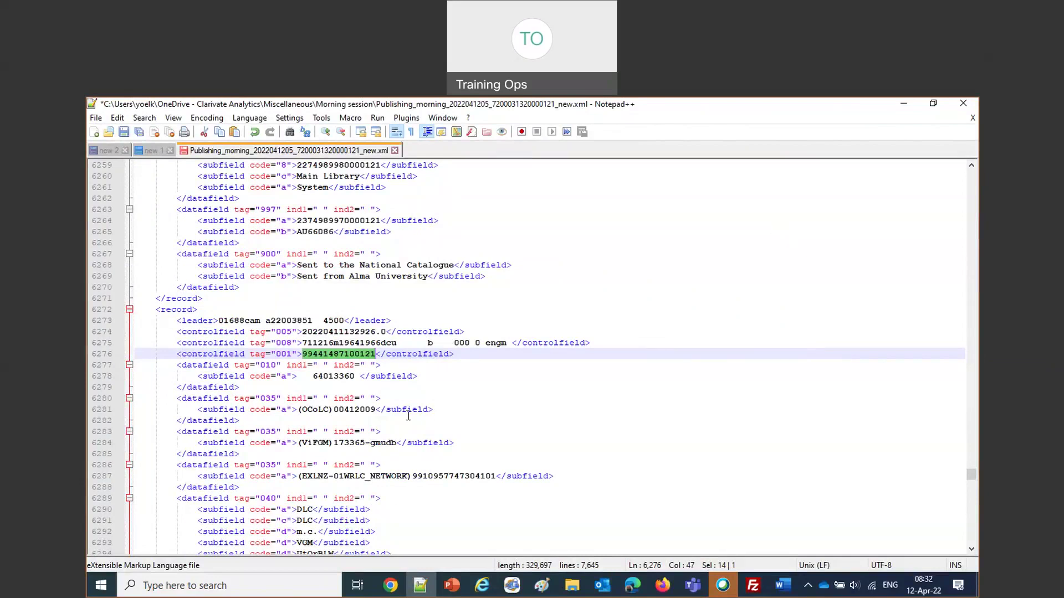
scroll(309, 331, "down", 11)
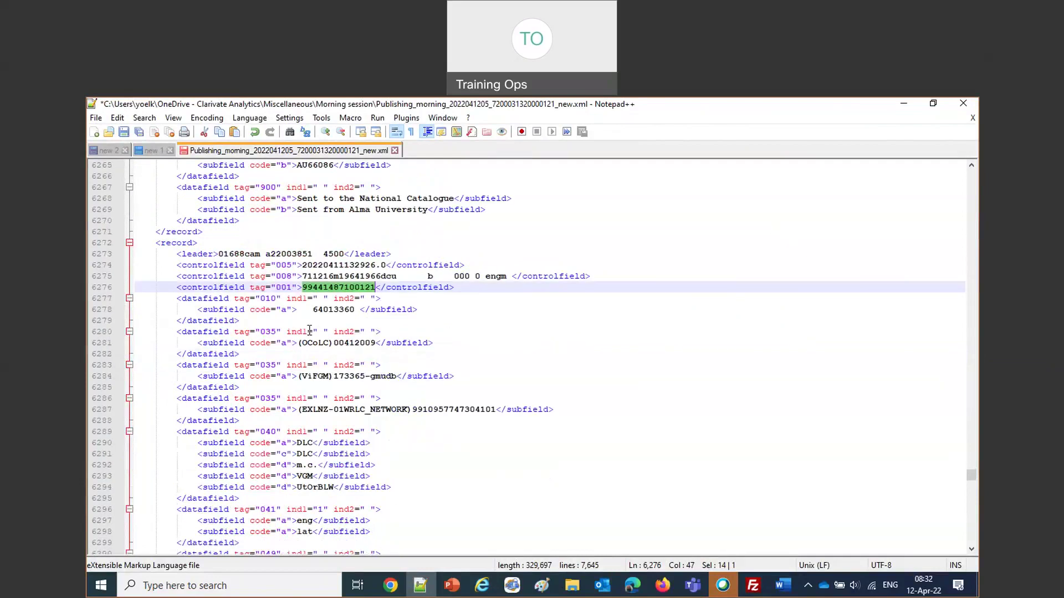
scroll(309, 331, "down", 5)
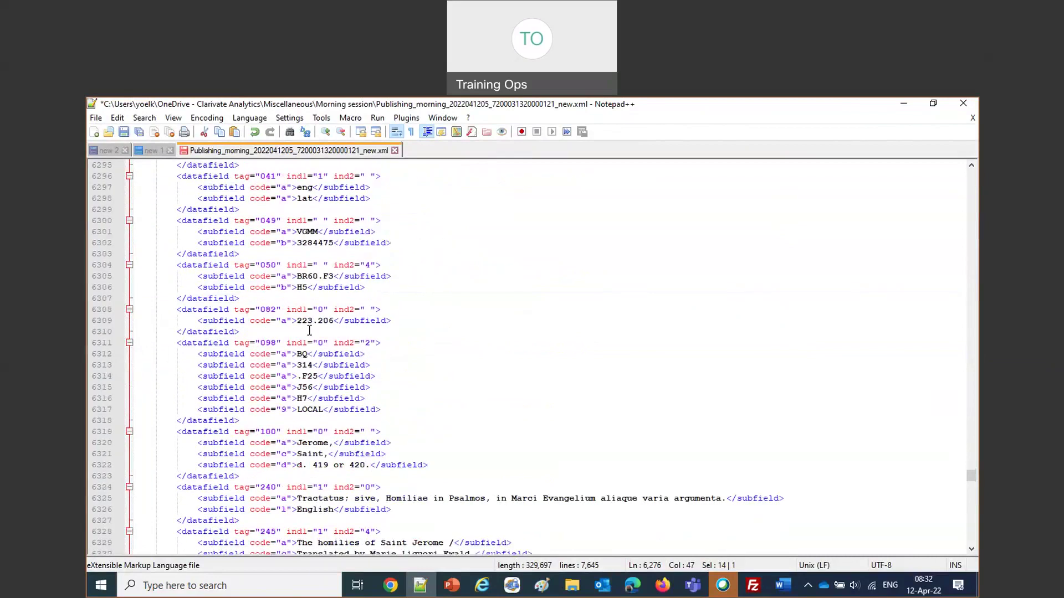
scroll(309, 331, "down", 3)
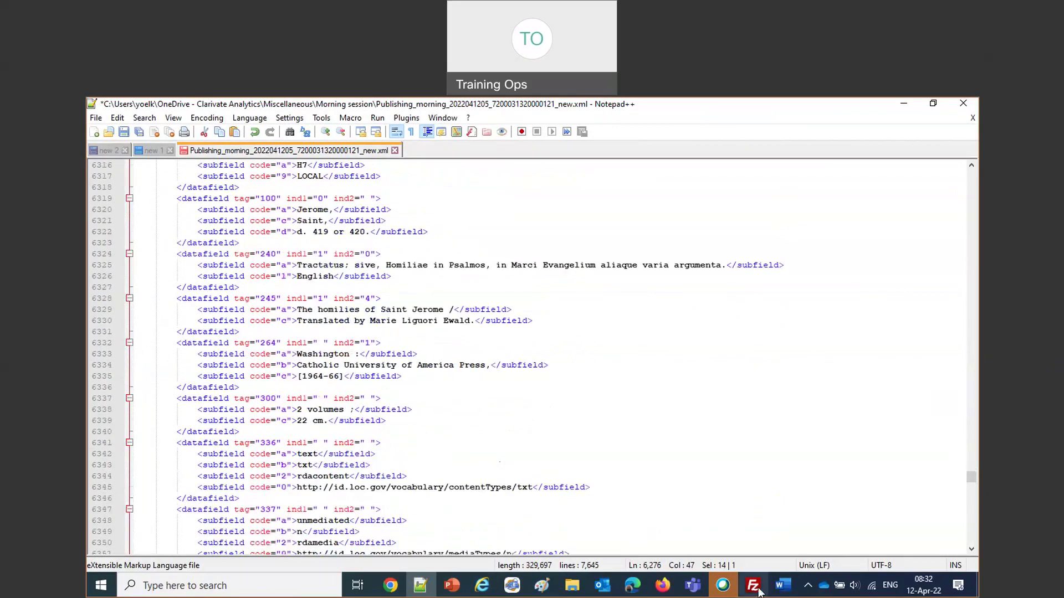
Step: Switch to Alma in Firefox, open the title's full MARC record and highlight the content of its 913 field
left_click(665, 587)
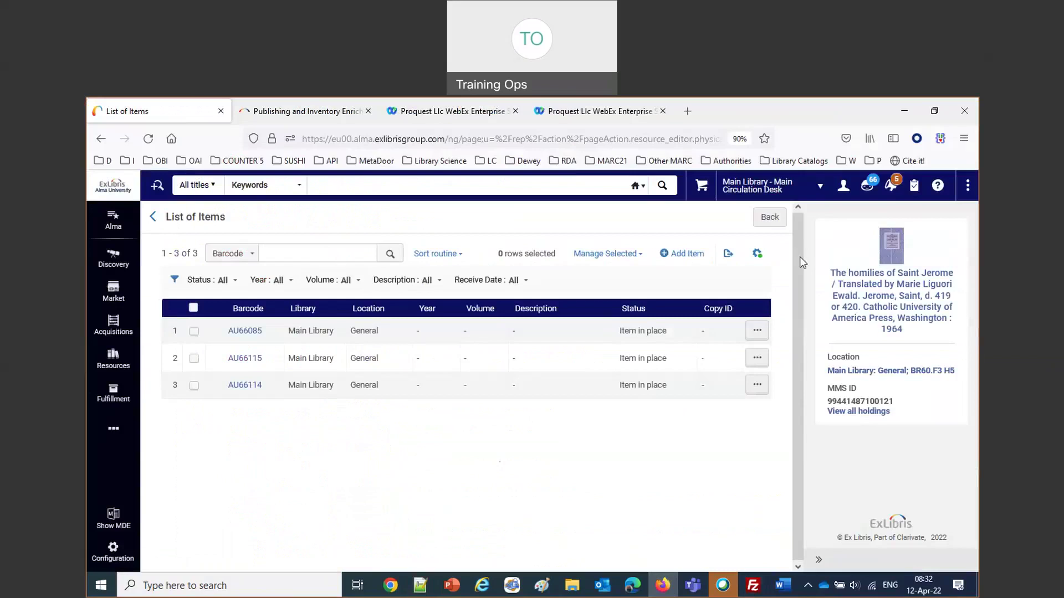
left_click(885, 277)
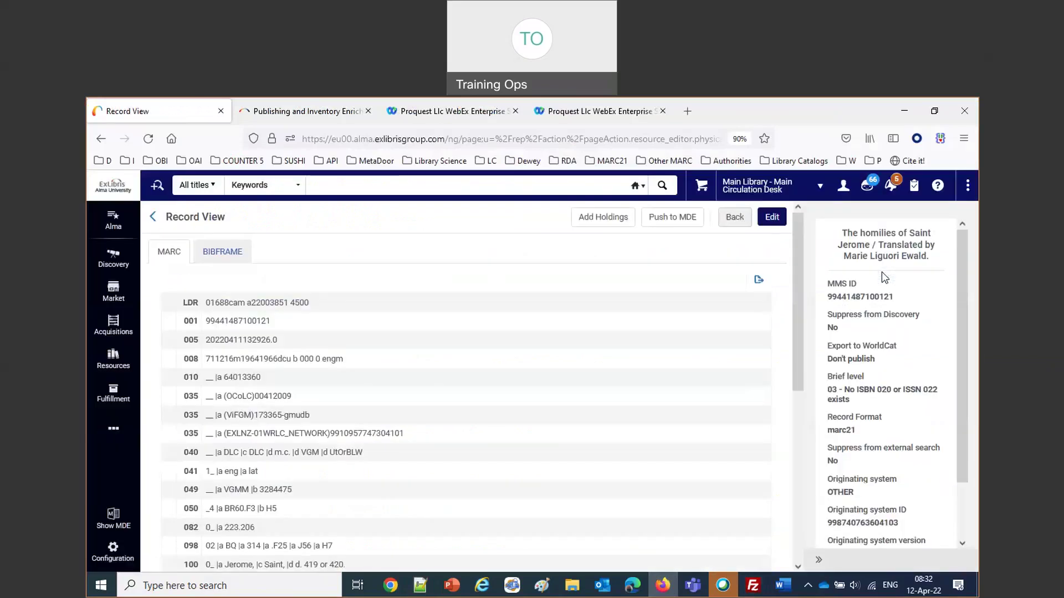
scroll(249, 536, "down", 10)
left_click_drag(220, 540, 315, 546)
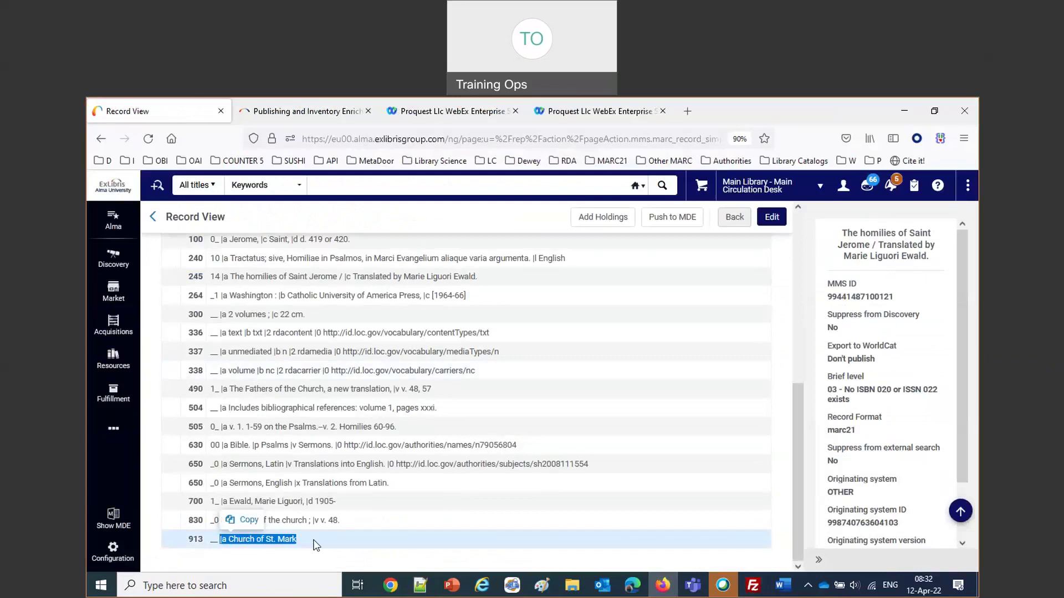
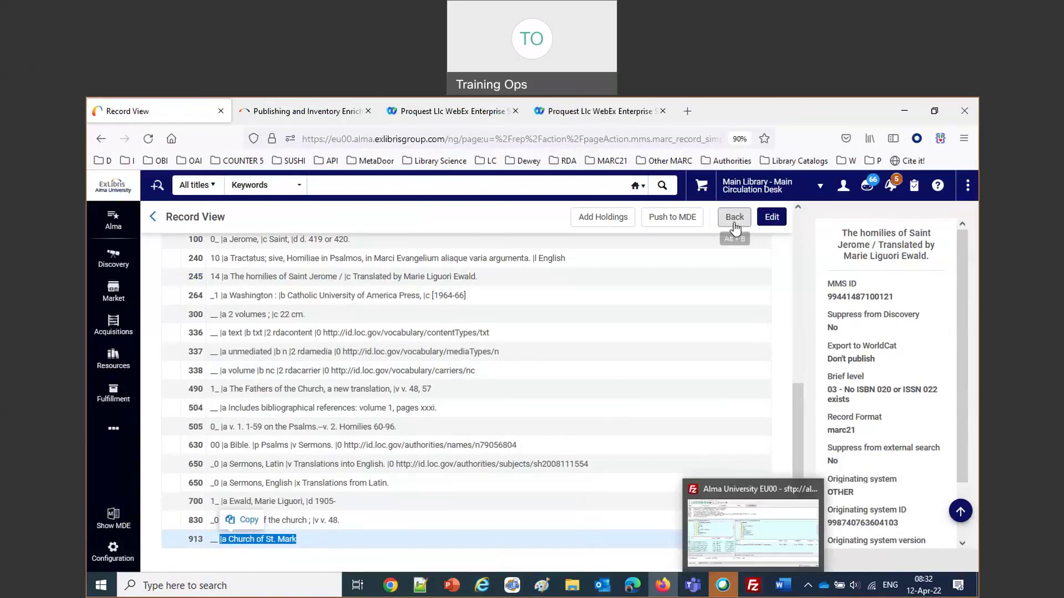
Step: Return to the XML file in Notepad++, examine the end of the Saint Jerome record and highlight its 900 field
left_click(422, 590)
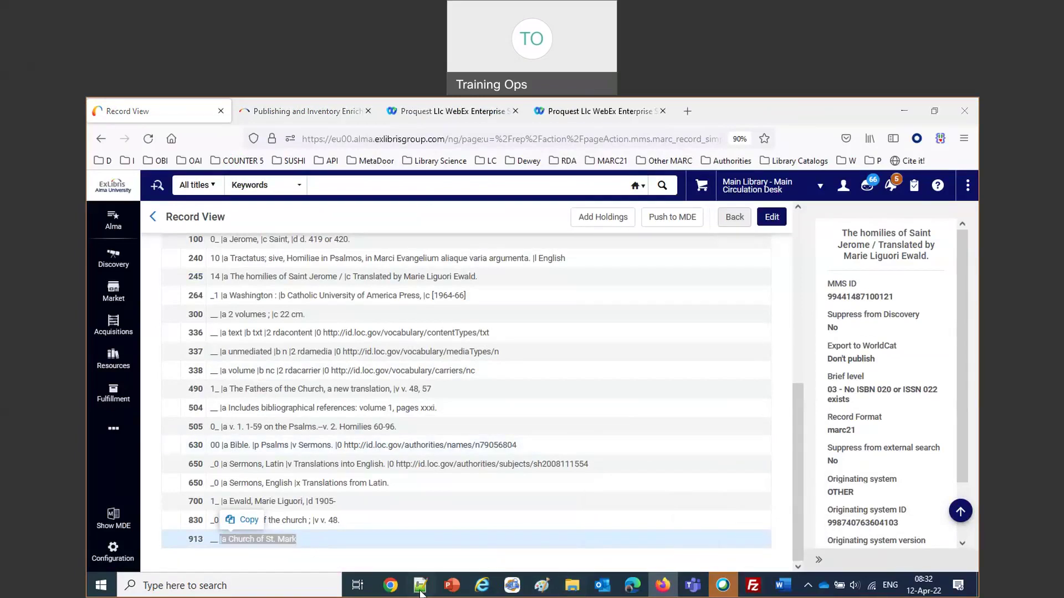
scroll(506, 452, "down", 20)
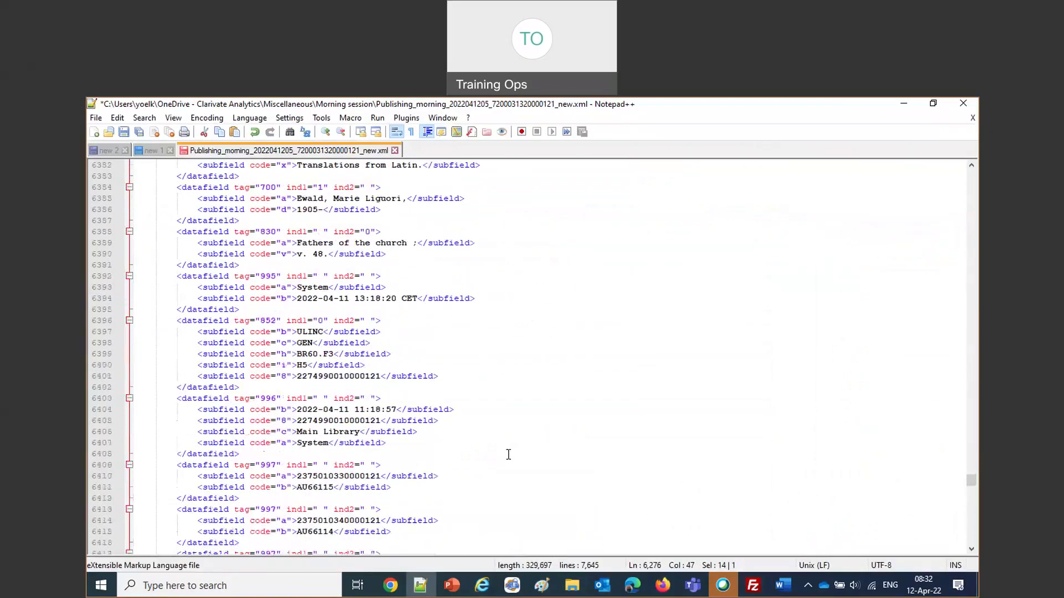
scroll(508, 454, "down", 5)
scroll(508, 454, "up", 2)
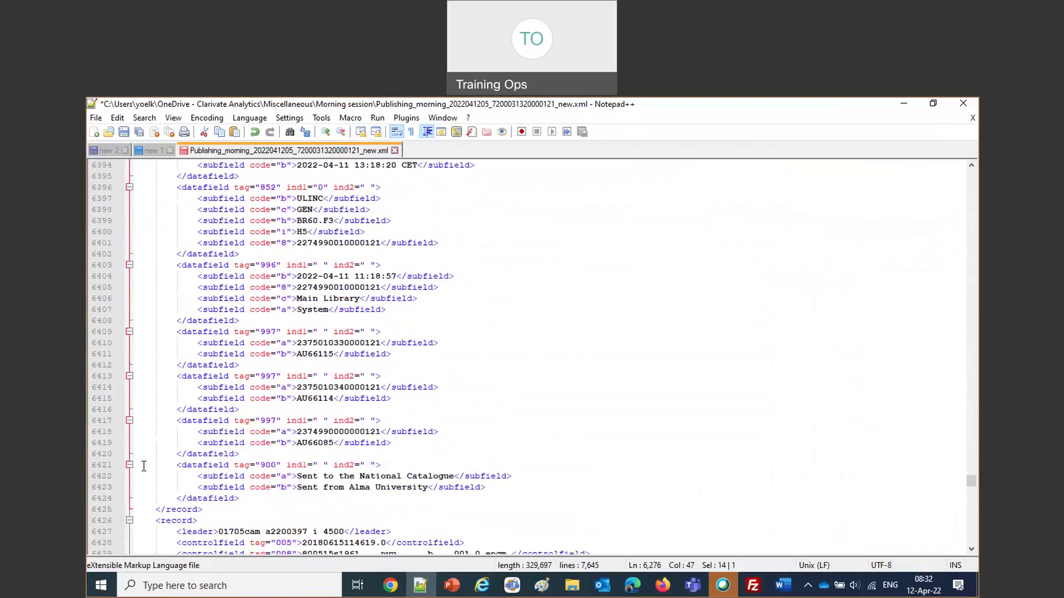
left_click_drag(144, 466, 325, 498)
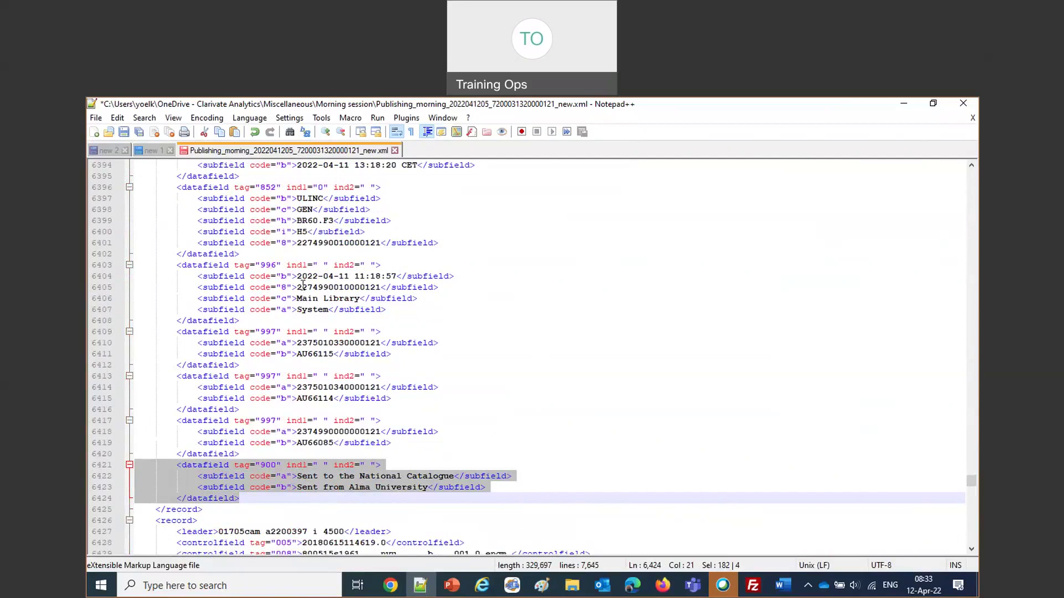
Step: Switch to the Word notes and check what is listed for holdings subfields 996 a and 996 b
left_click(782, 586)
scroll(615, 445, "up", 2)
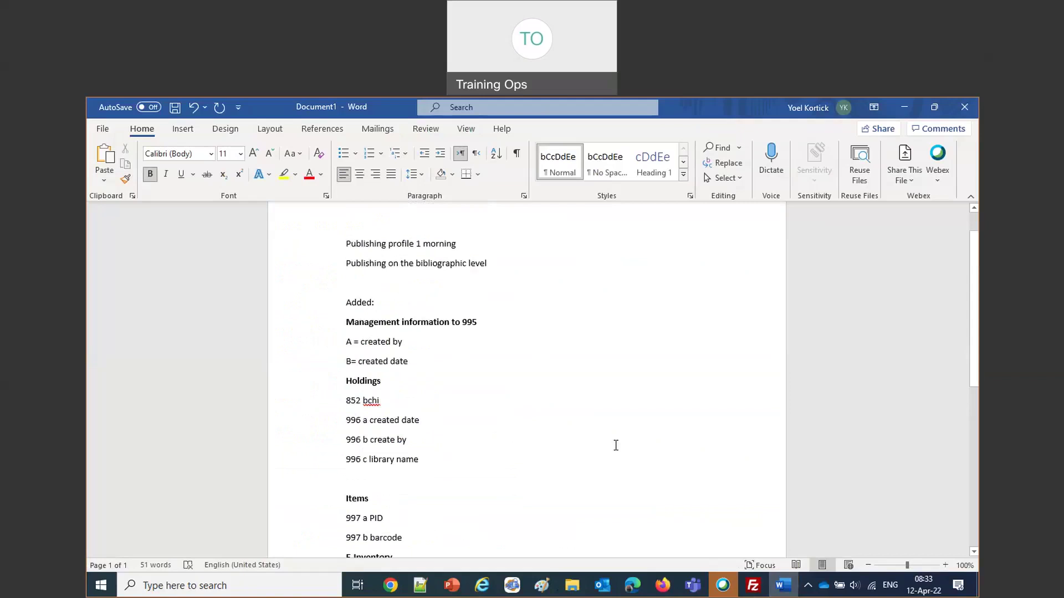
left_click(374, 423)
left_click_drag(374, 423, 446, 424)
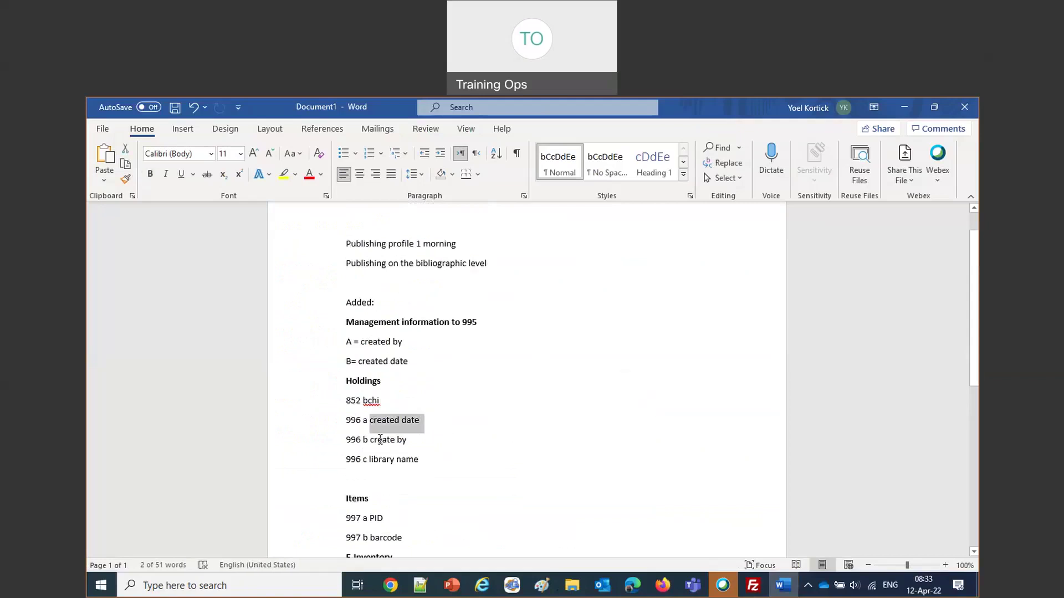
left_click_drag(380, 439, 417, 442)
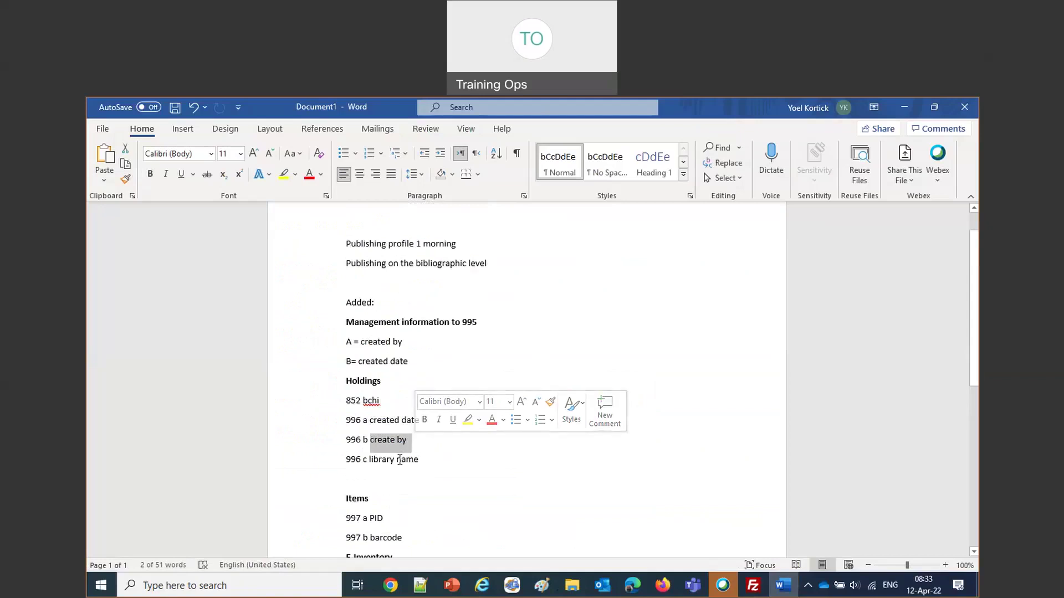
Step: Return to Notepad++ and examine the creator, creation date, library name and holdings ID subfields of the record's 996 field
left_click(783, 586)
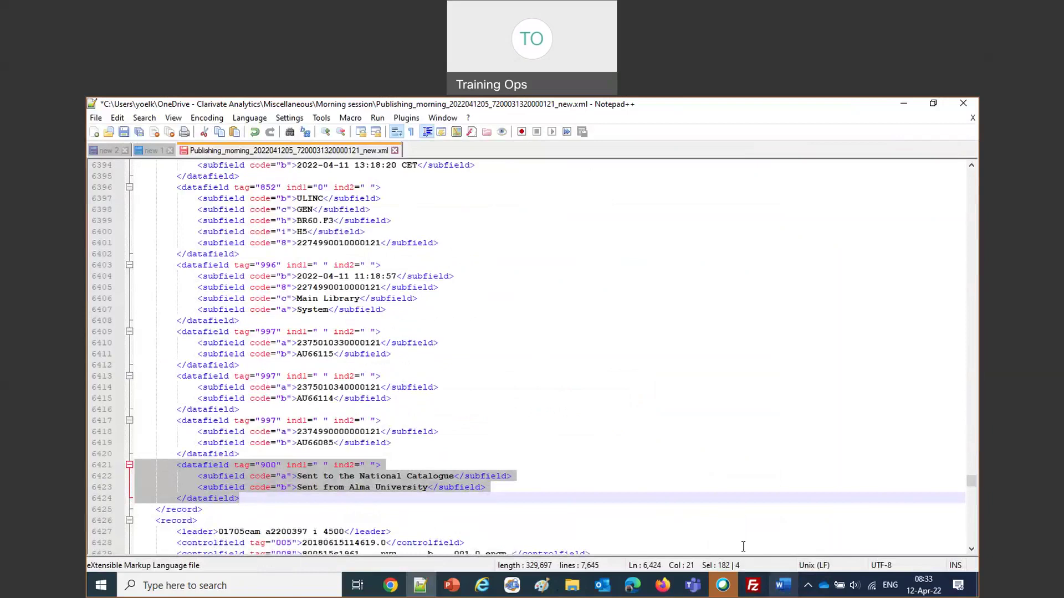
left_click_drag(300, 276, 344, 276)
double_click(315, 310)
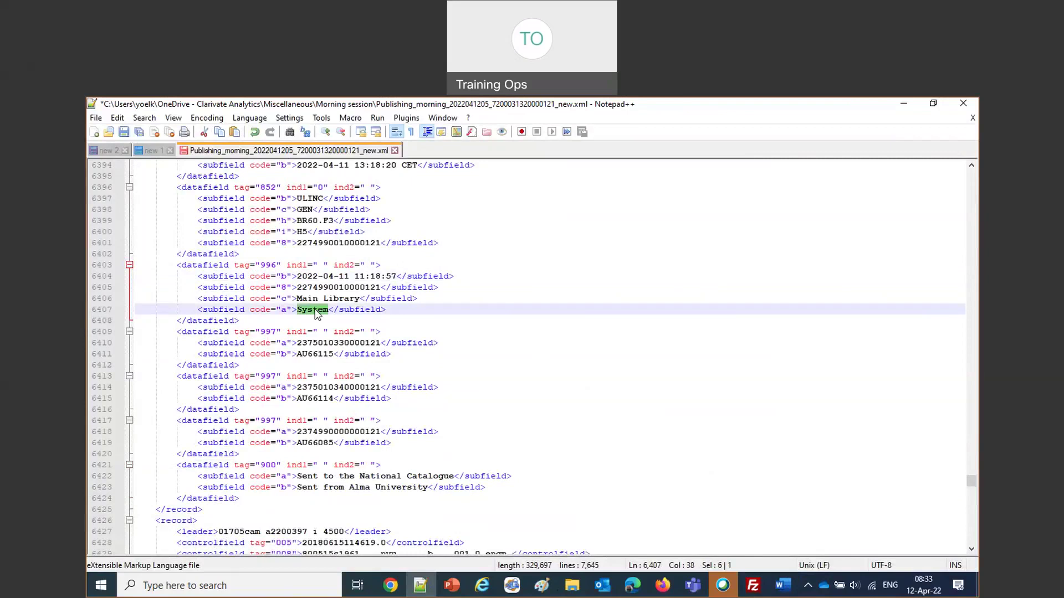
left_click_drag(304, 276, 403, 276)
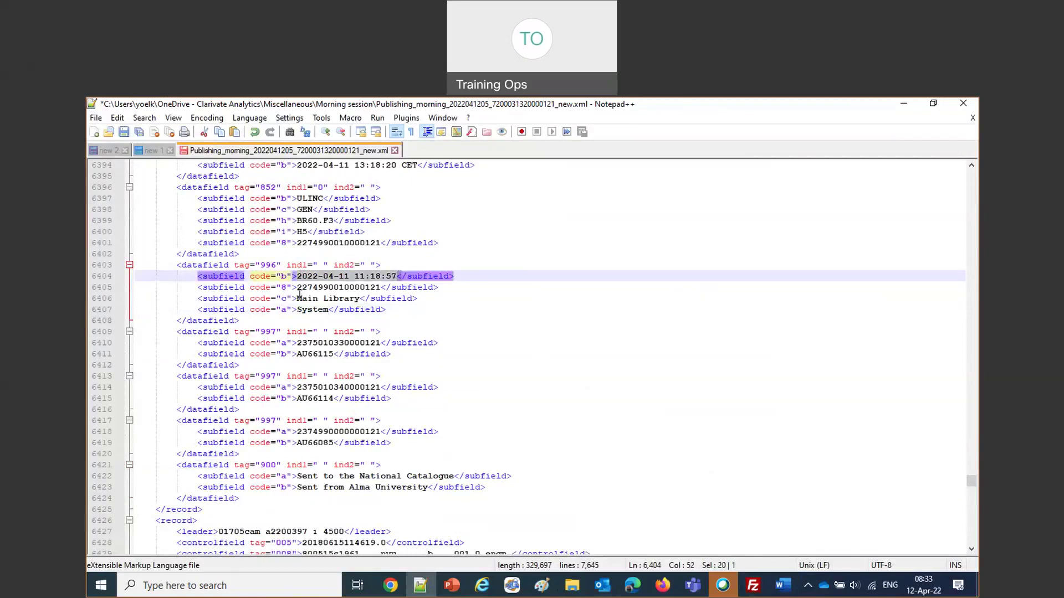
left_click_drag(299, 299, 363, 300)
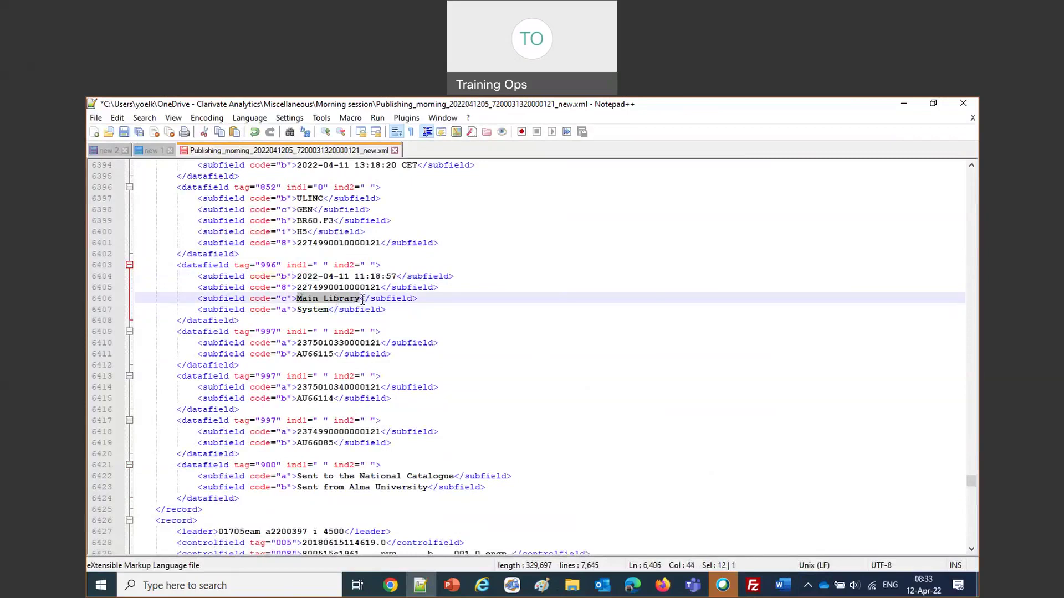
left_click_drag(298, 287, 384, 292)
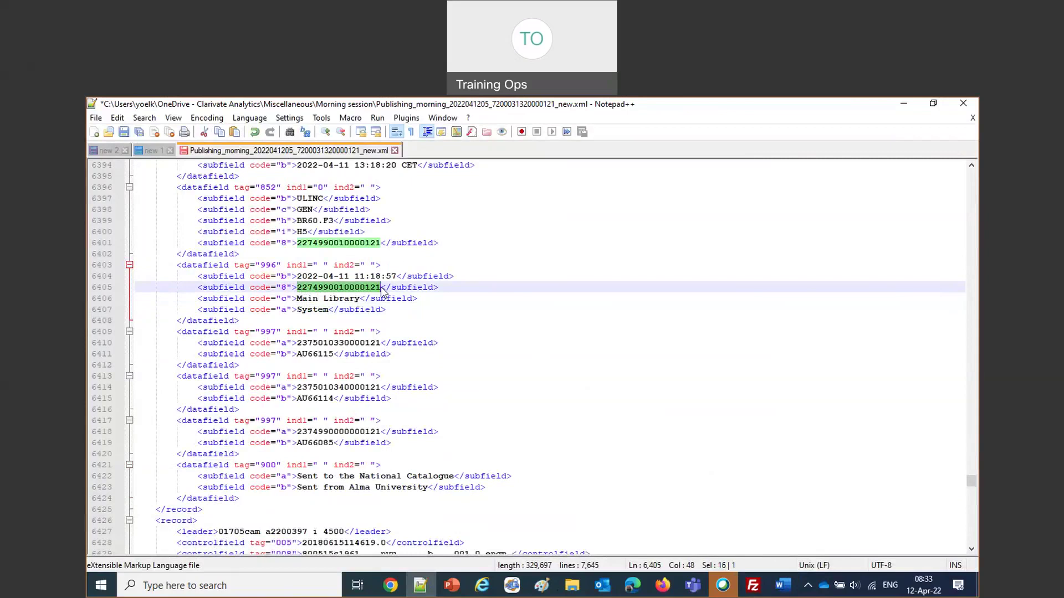
Step: Switch to the Word notes and try changing the 852 holdings subfields from bchi to anchi
left_click(779, 591)
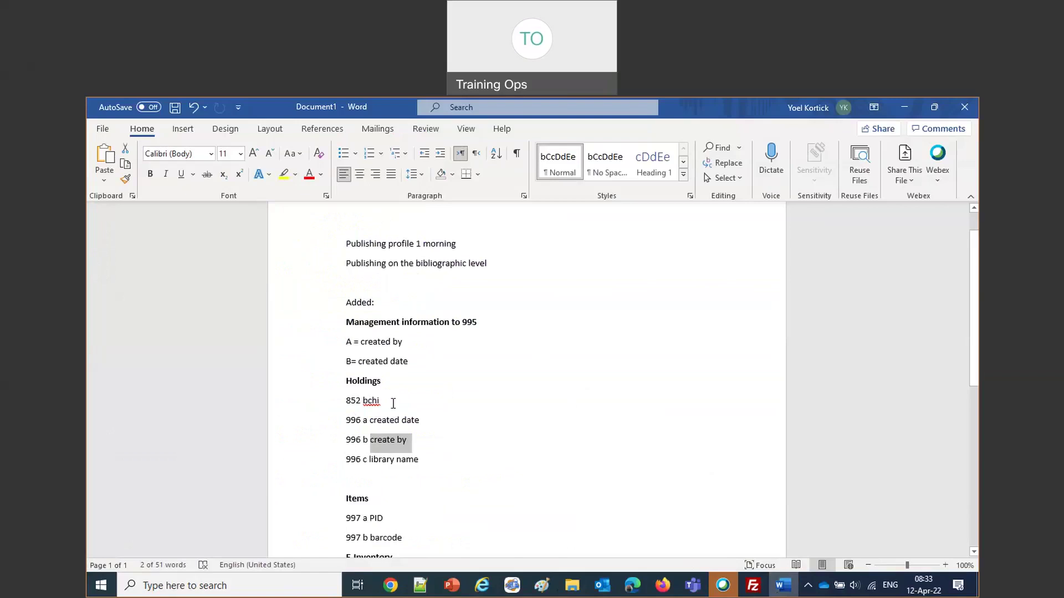
left_click(367, 400)
key("BackSpace")
type("an")
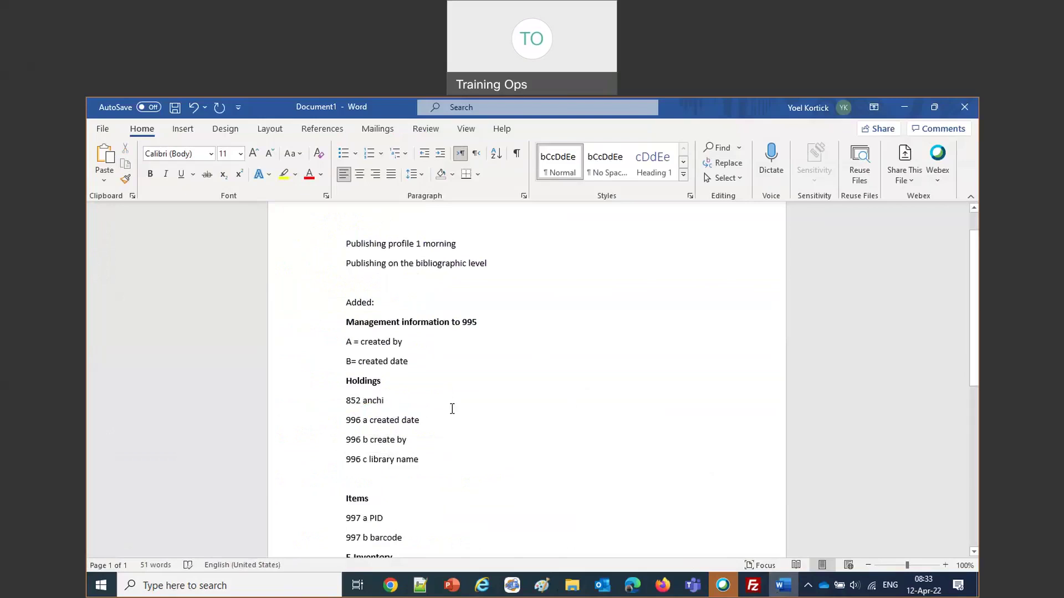
Step: Restore the 852 holdings subfields in the notes to bchi and make them bold
double_click(369, 401)
left_click(366, 401)
key("ctrl+z")
key("ctrl+z")
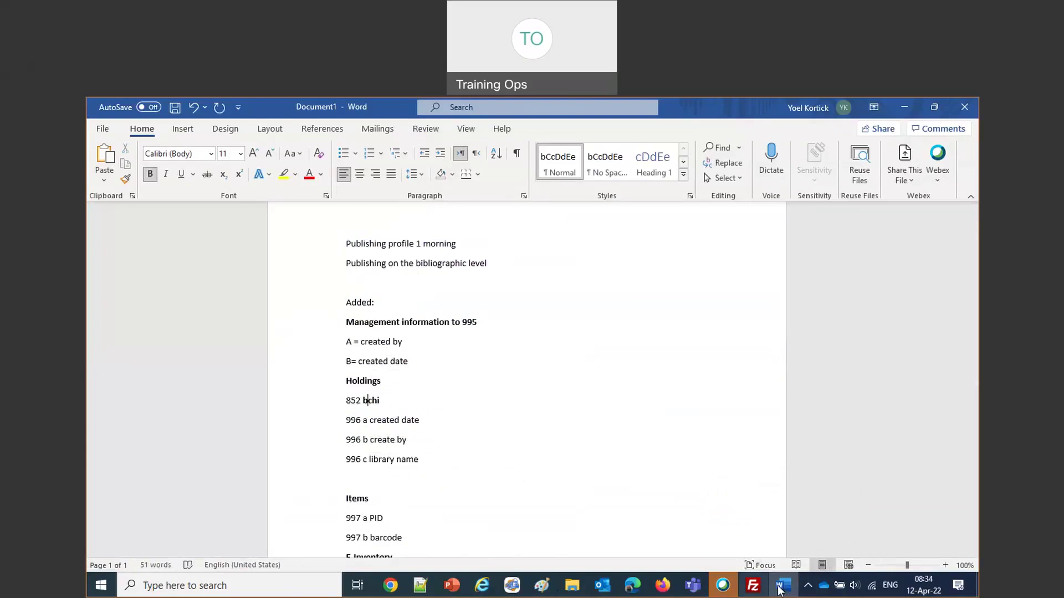
Step: Return to the XML file in Notepad++, examine the 852 field's subfields b, c, h and i, and highlight the three 997 item fields
left_click(421, 587)
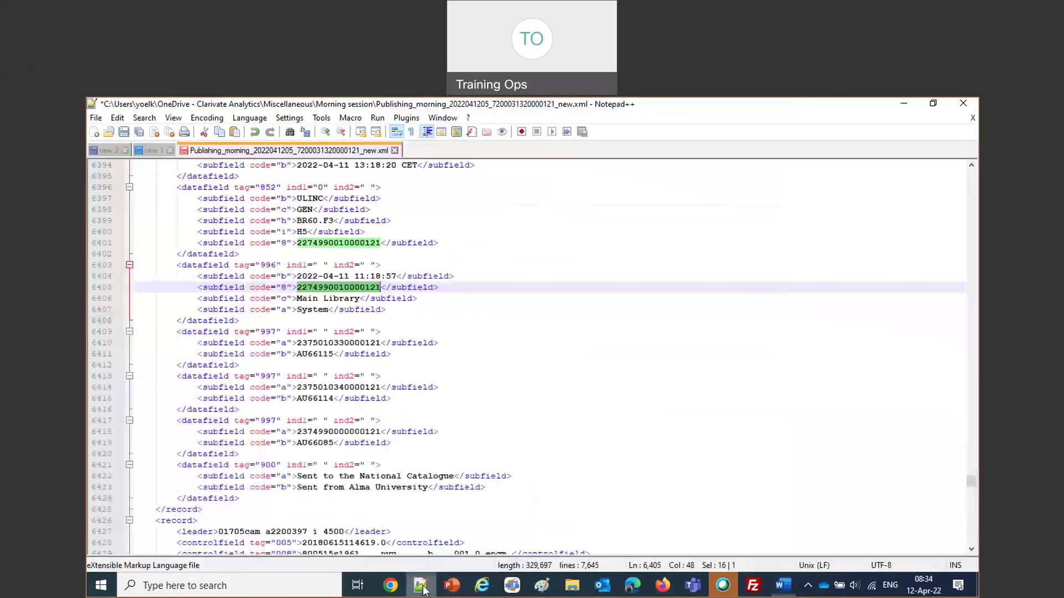
left_click(297, 199)
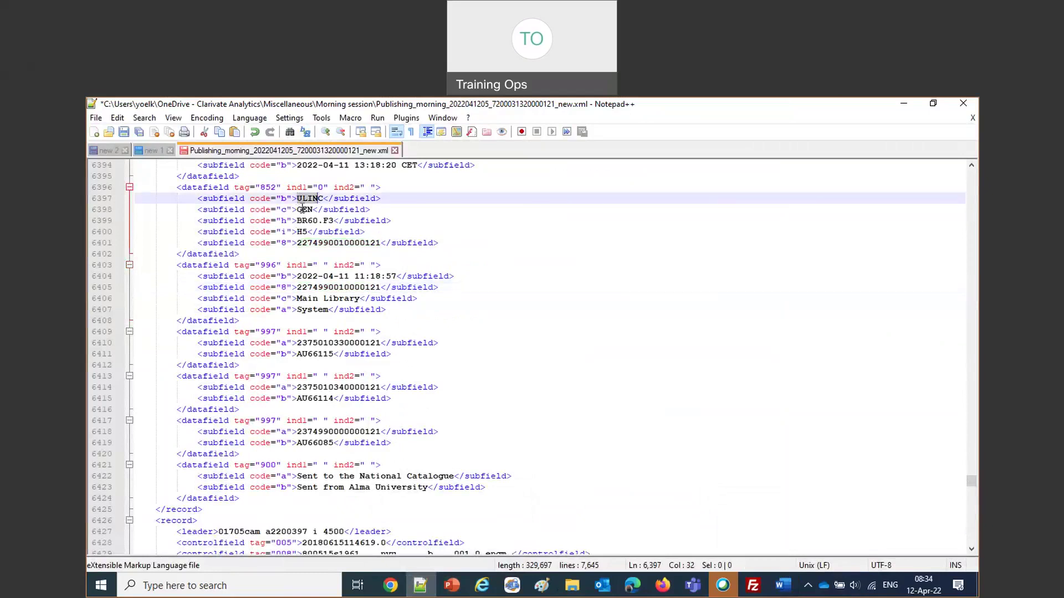
left_click(302, 210)
mouse_move(297, 221)
left_mouse_down()
mouse_move(328, 221)
mouse_move(308, 232)
left_mouse_up()
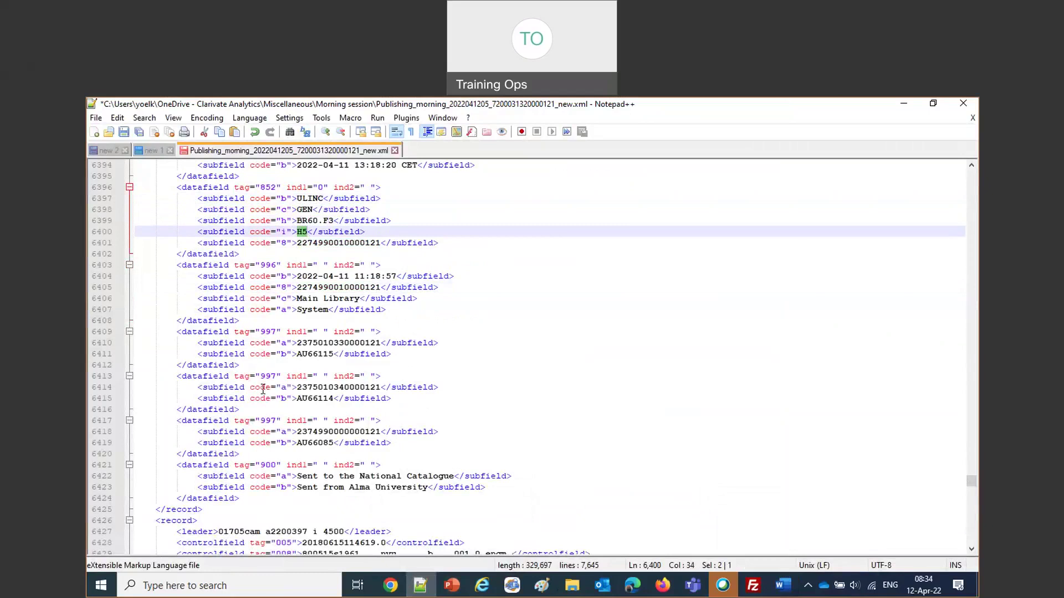
left_click_drag(400, 453, 395, 443)
left_click_drag(329, 426, 102, 340)
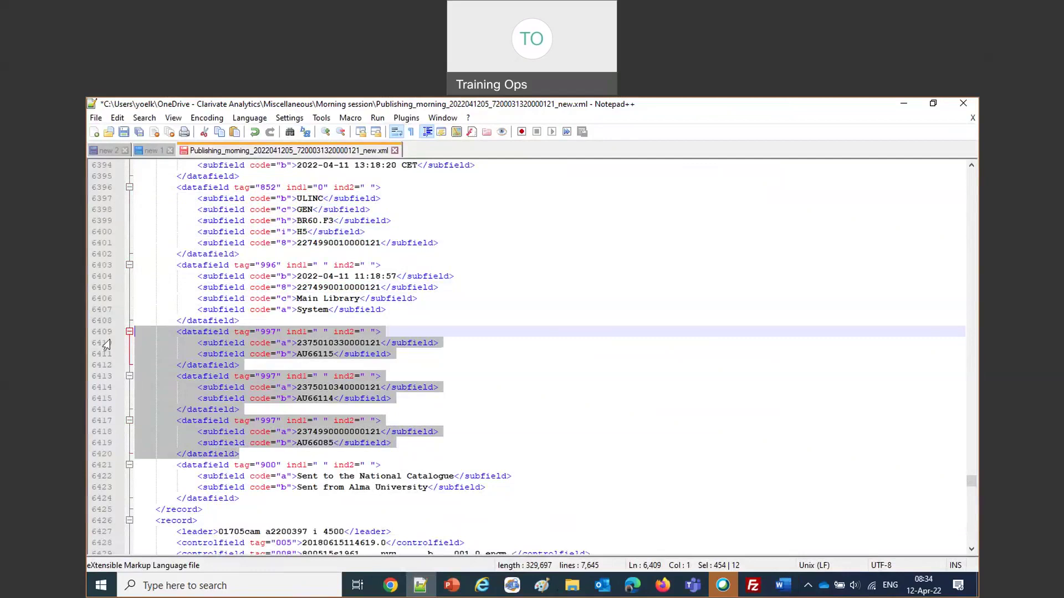
Step: Switch to Word and check the Items mapping notes for 997 a PID and 997 b barcode
mouse_move(677, 592)
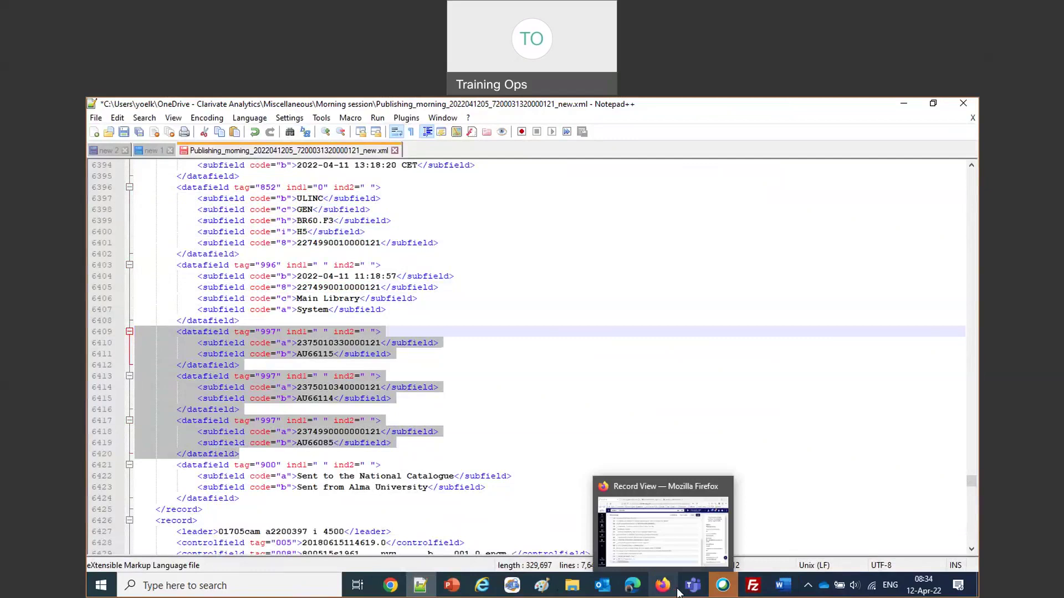
left_click(783, 585)
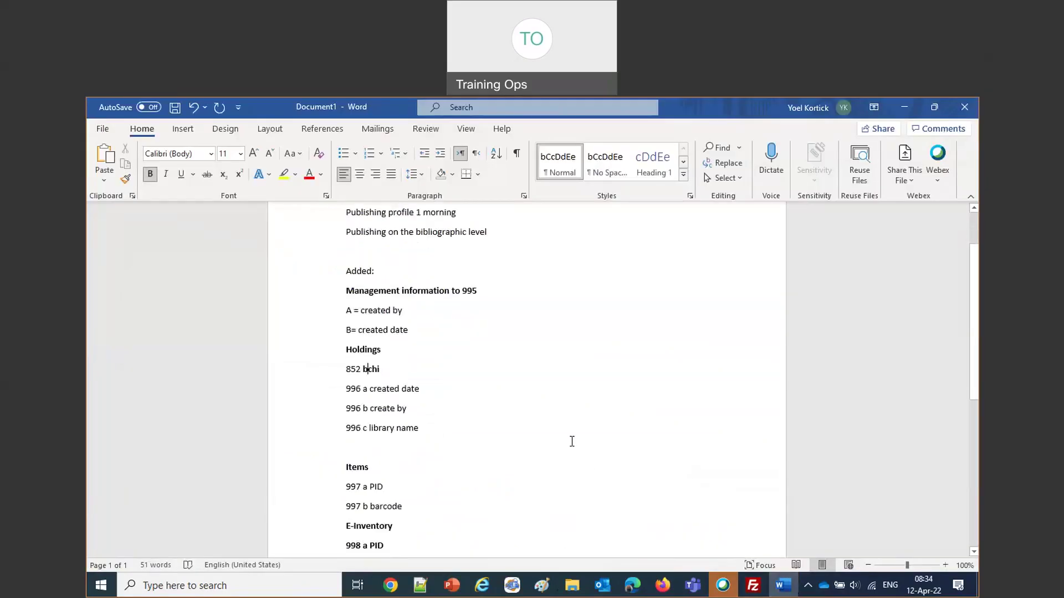
double_click(376, 488)
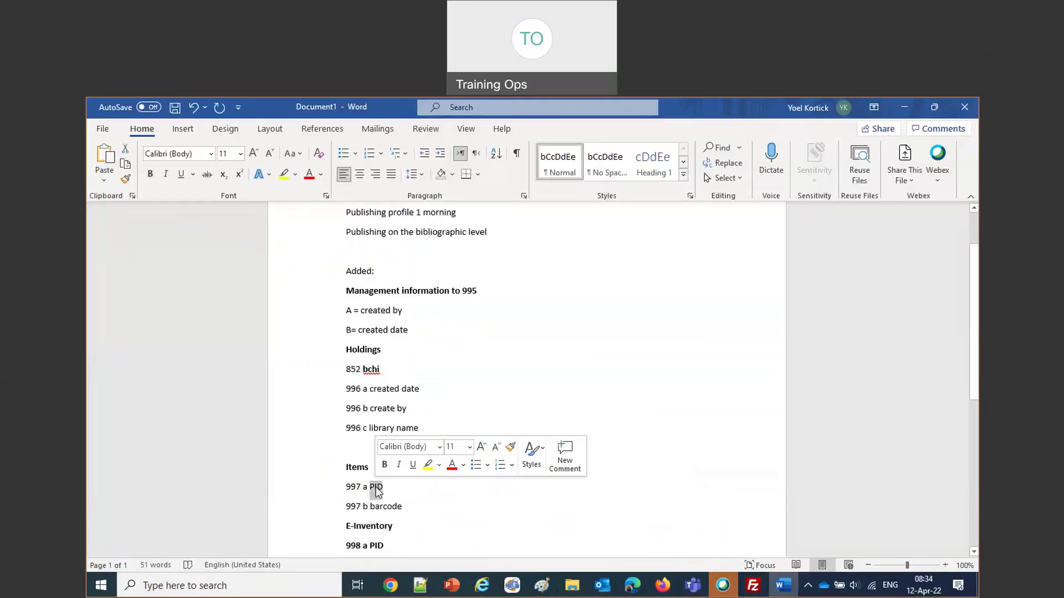
double_click(386, 508)
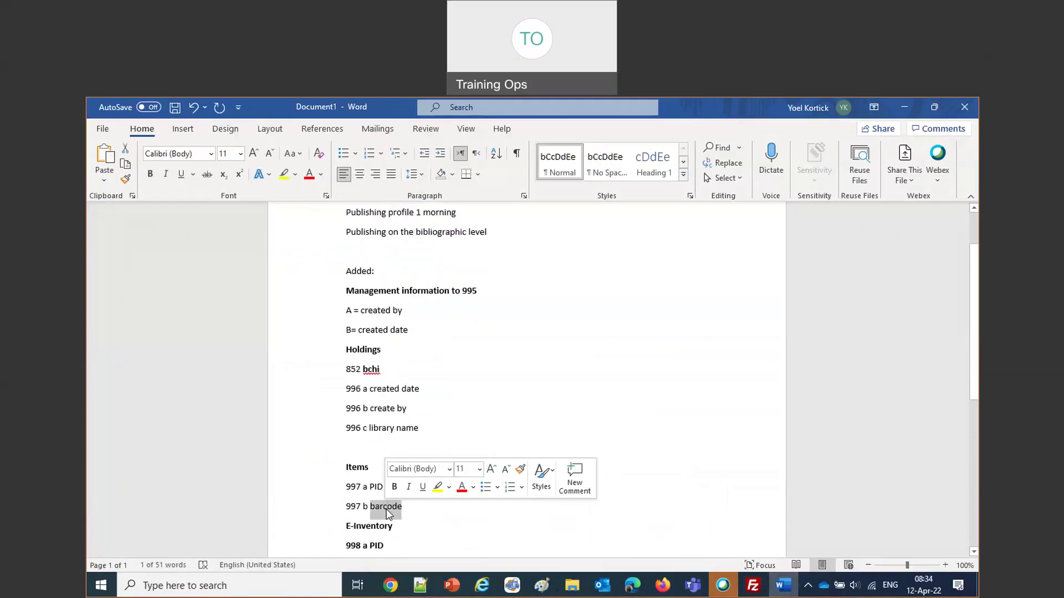
Step: Return to the published XML in Notepad++ and check the item PID and barcode in the first 997 field
left_click(795, 593)
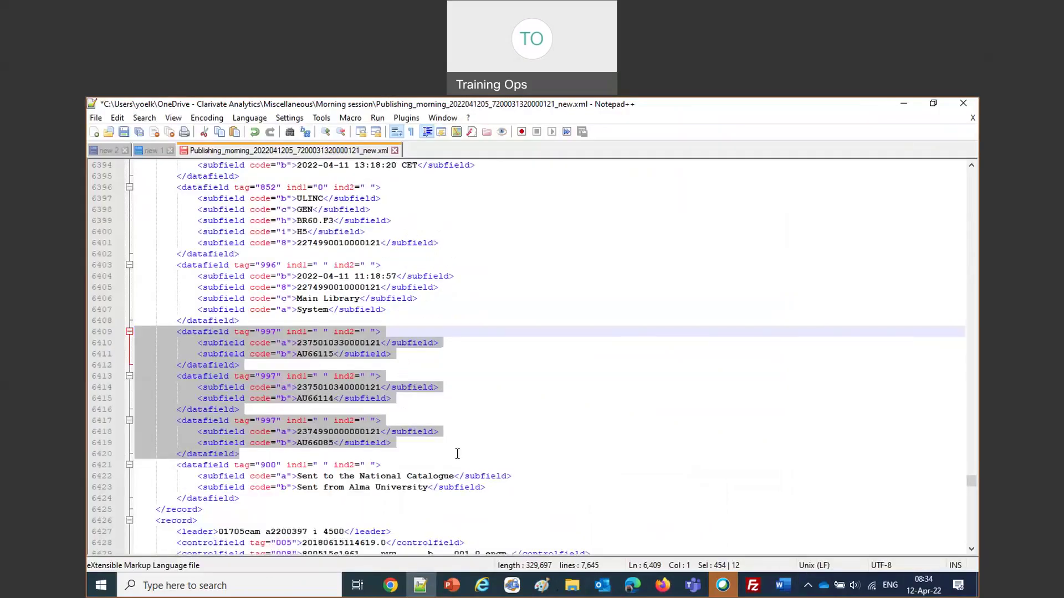
left_click(327, 344)
double_click(328, 343)
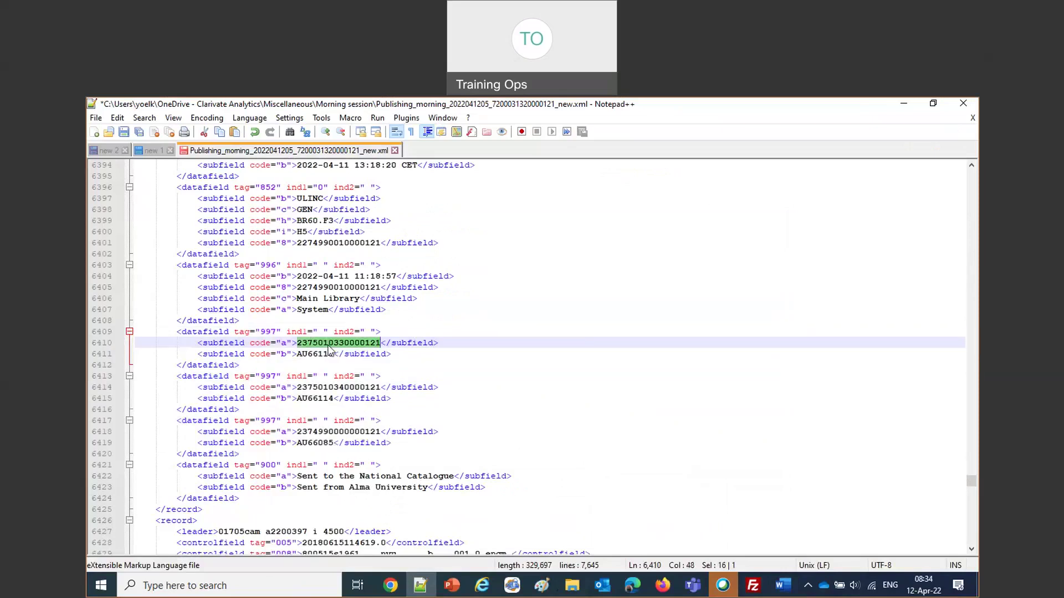
double_click(320, 355)
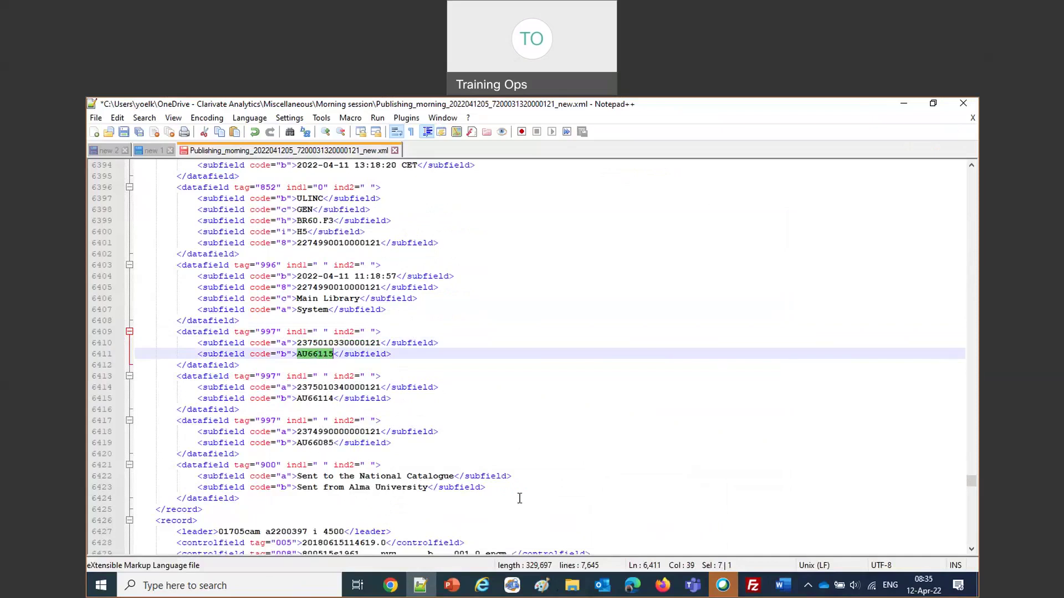
Step: Switch to Alma in Firefox, return to the list of items and open item AU66085 to check its Item ID
left_click(668, 591)
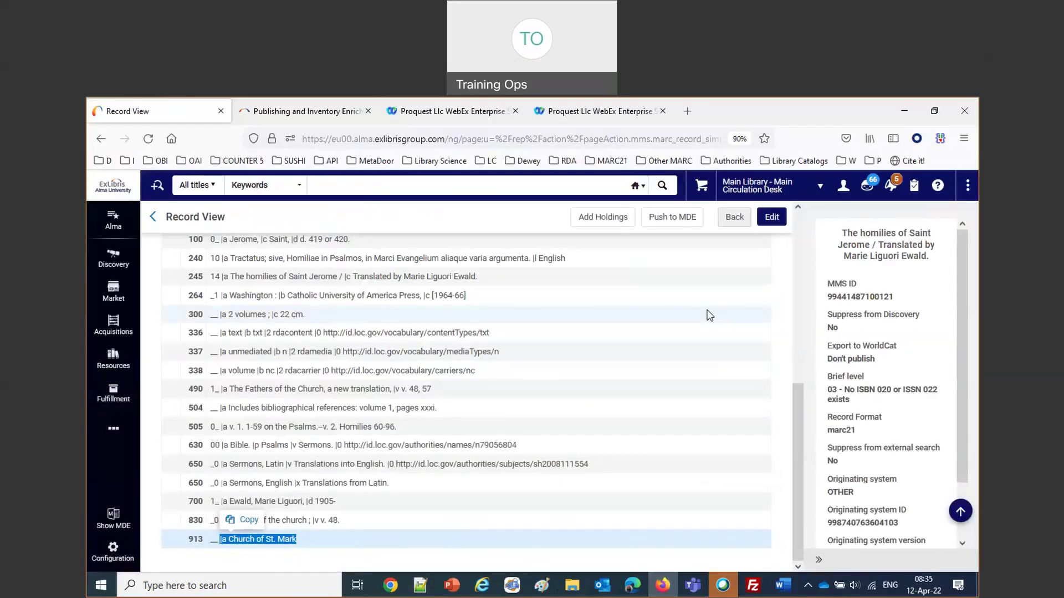
left_click(732, 217)
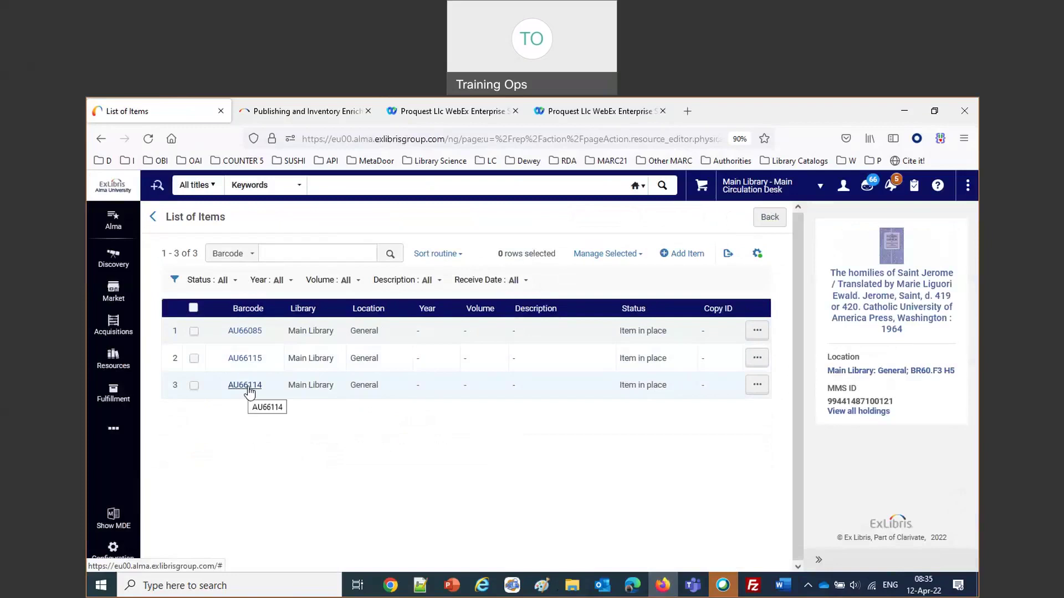
left_click(243, 332)
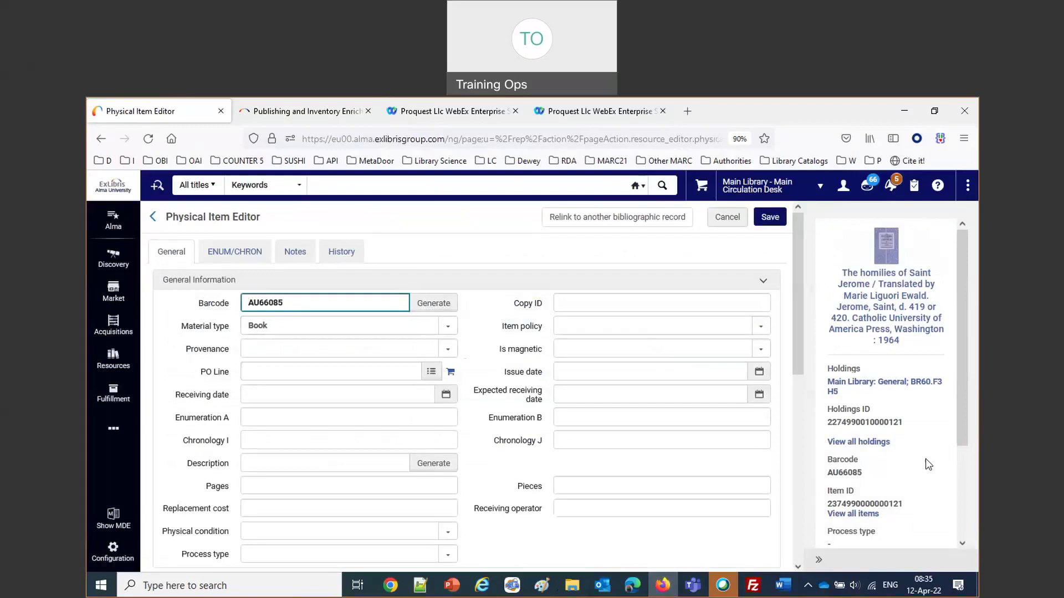
scroll(865, 468, "down", 3)
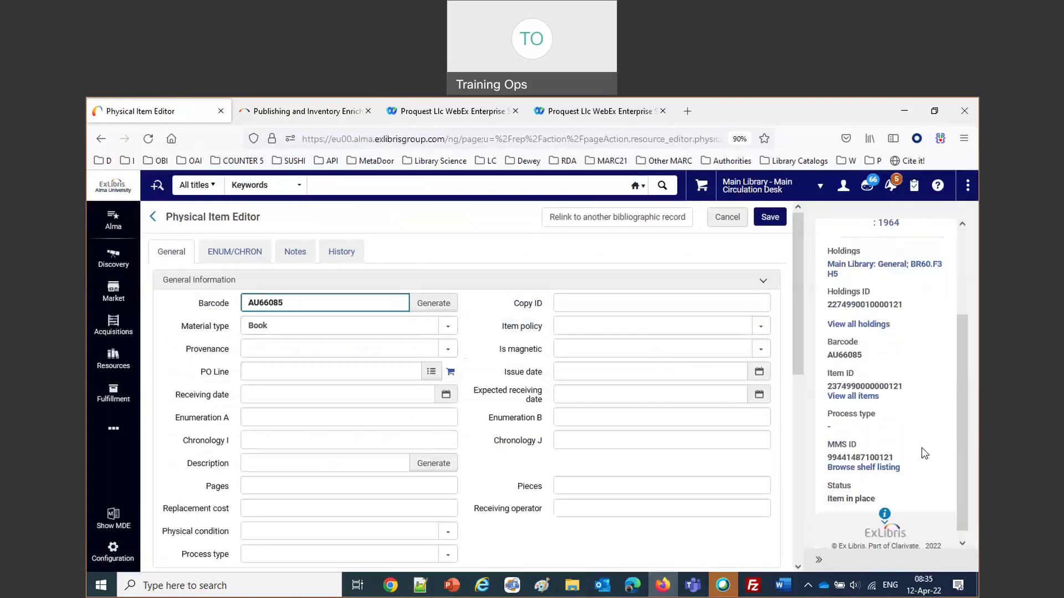
double_click(866, 386)
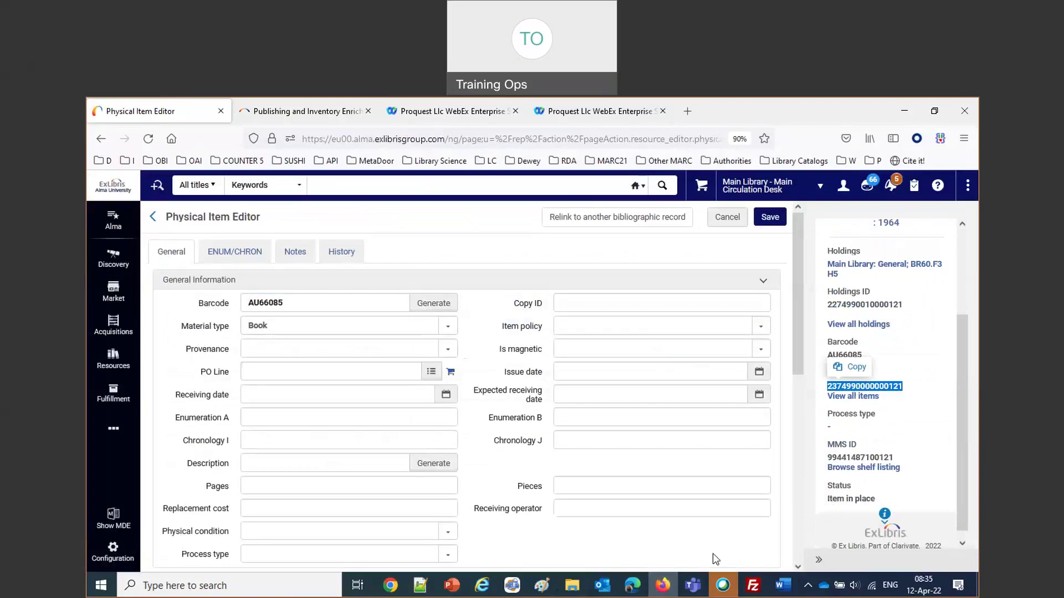
Step: Consult the Word mapping notes, then review the Saint Jerome record's 995, 852, 996, 997 and 900 fields in the XML in Notepad++
left_click(782, 586)
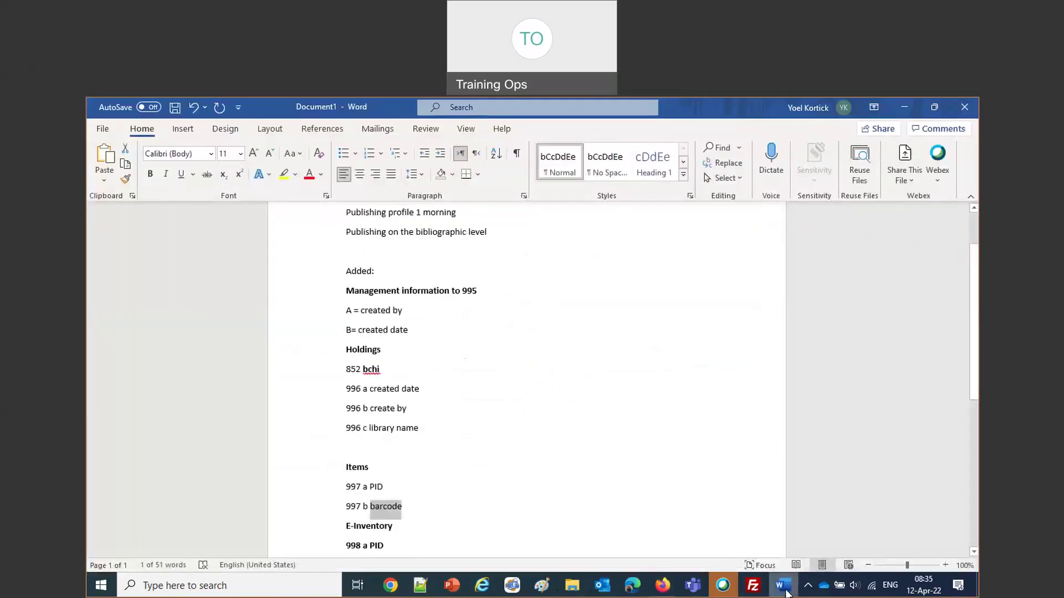
left_click(417, 593)
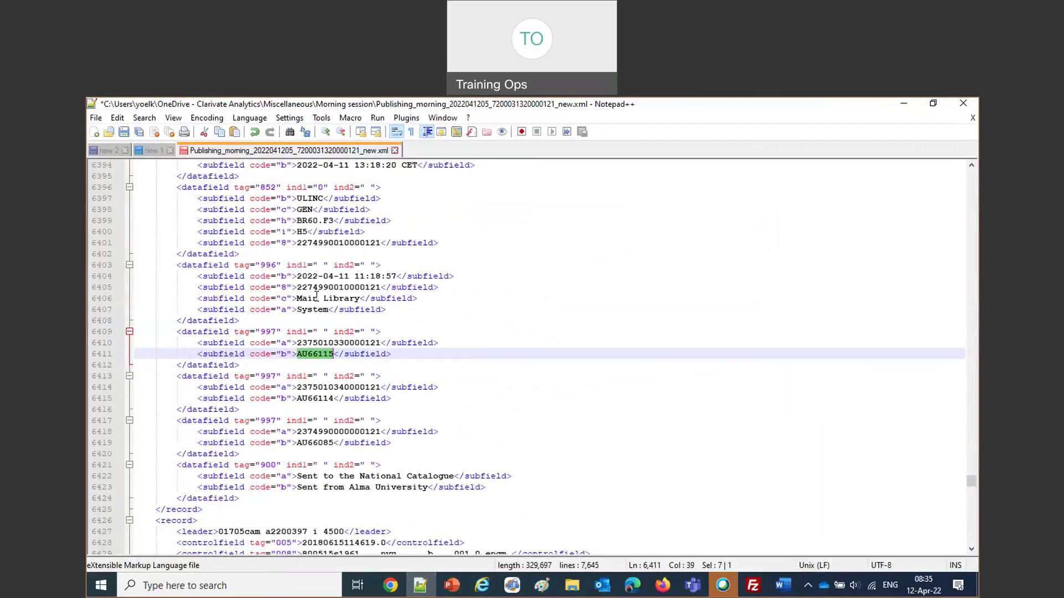
left_click_drag(298, 282, 334, 287)
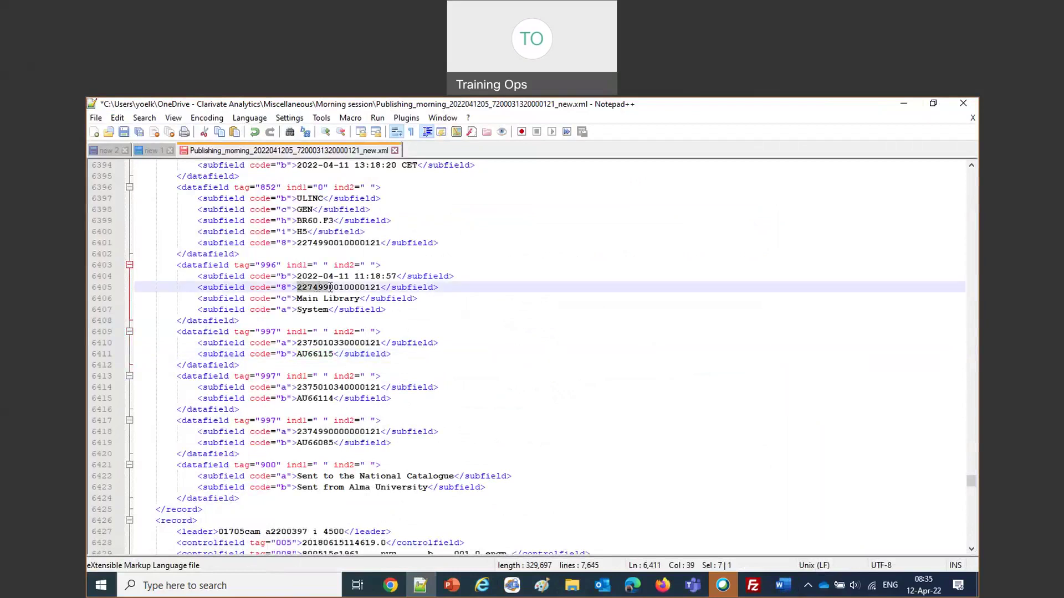
left_click(643, 395)
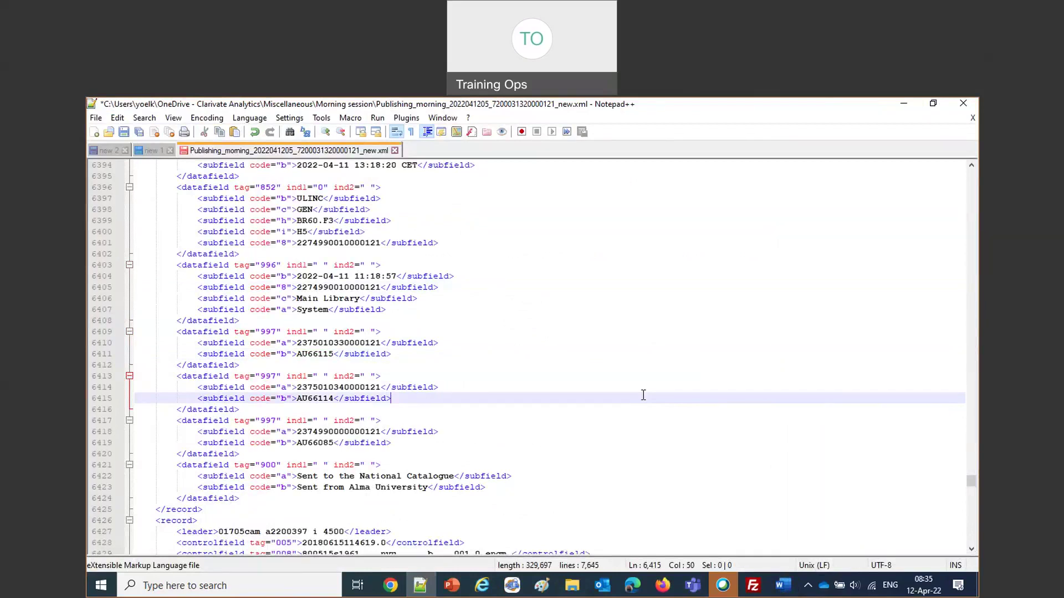
scroll(644, 395, "down", 11)
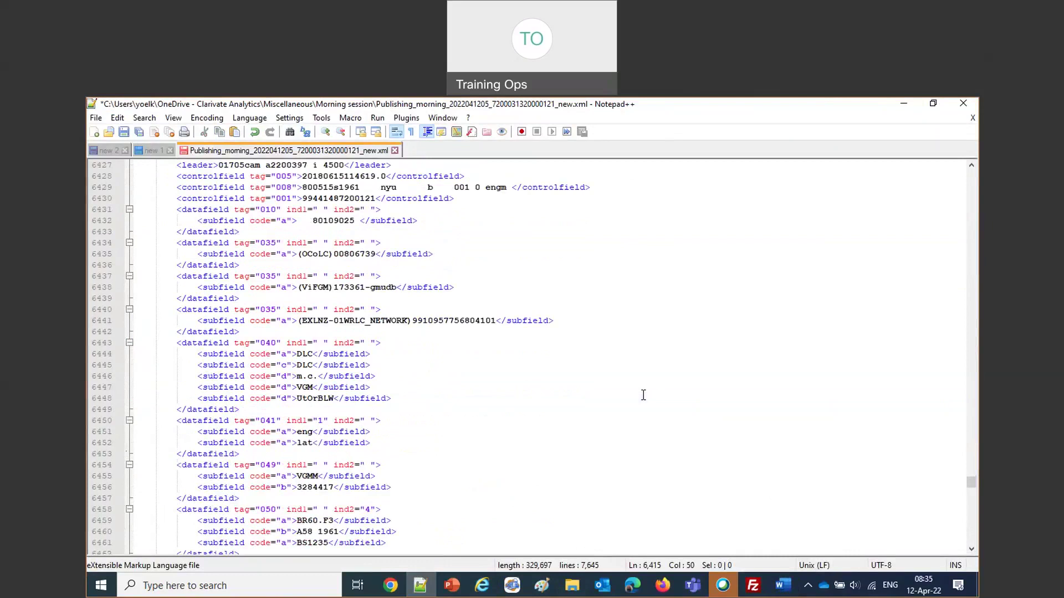
scroll(644, 395, "up", 8)
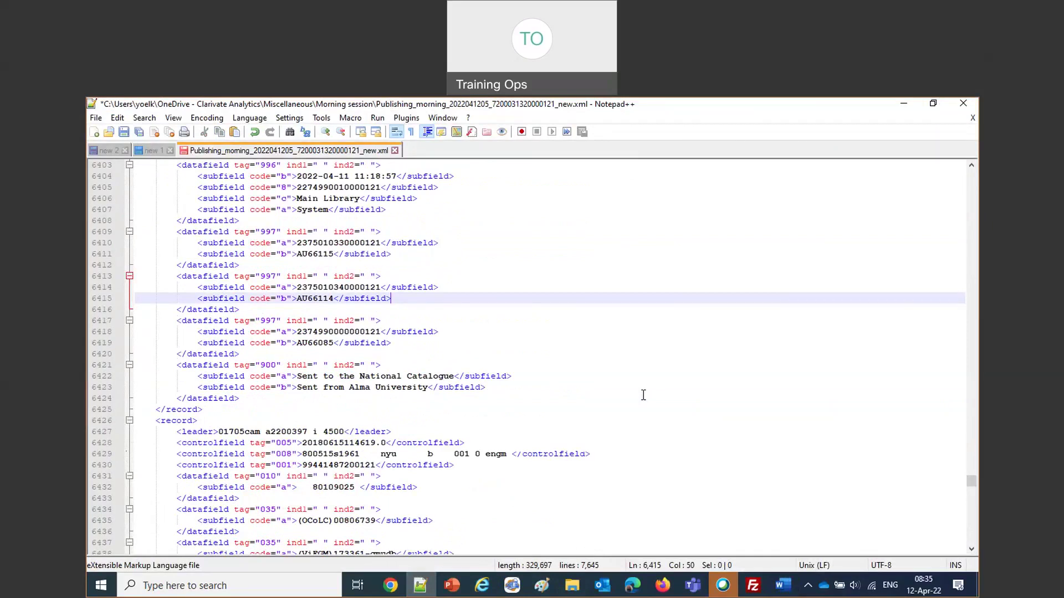
scroll(644, 395, "up", 4)
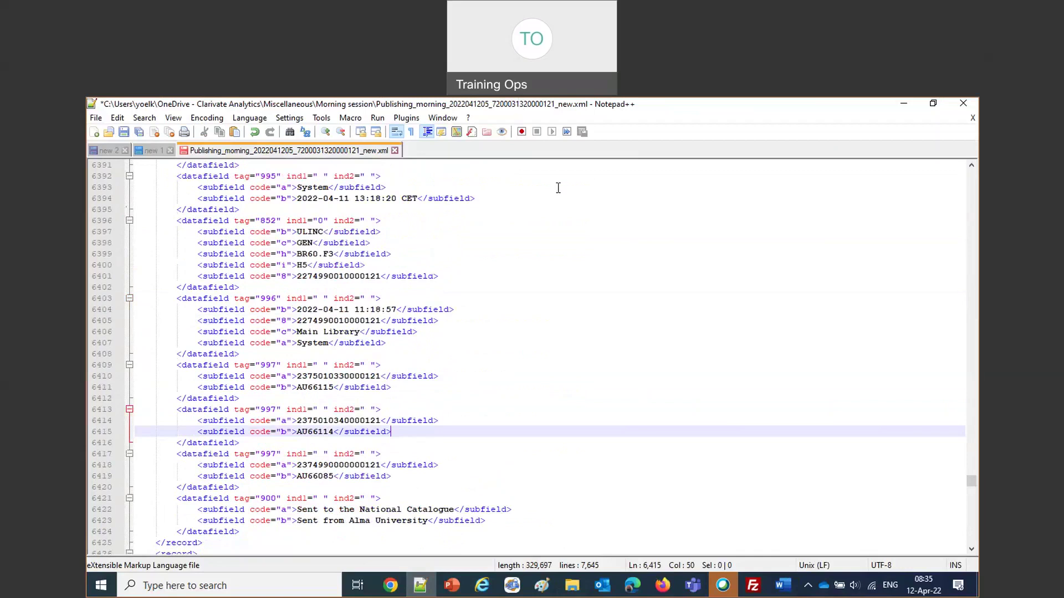
scroll(516, 475, "up", 6)
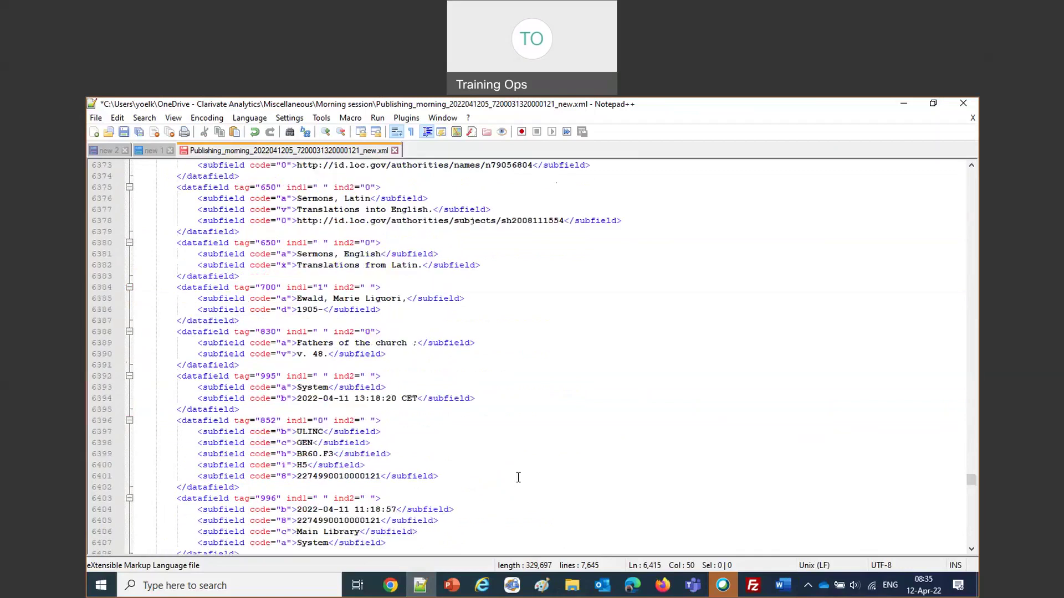
Step: Switch to Alma in Firefox and search all titles by keywords for "macaronic sermons latin"
left_click(663, 586)
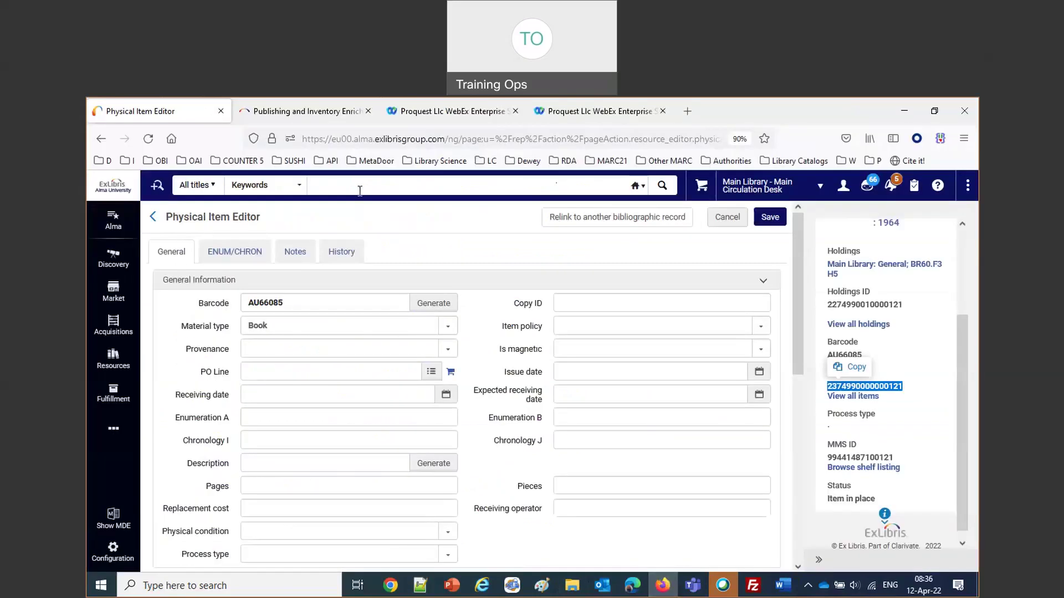
left_click(358, 185)
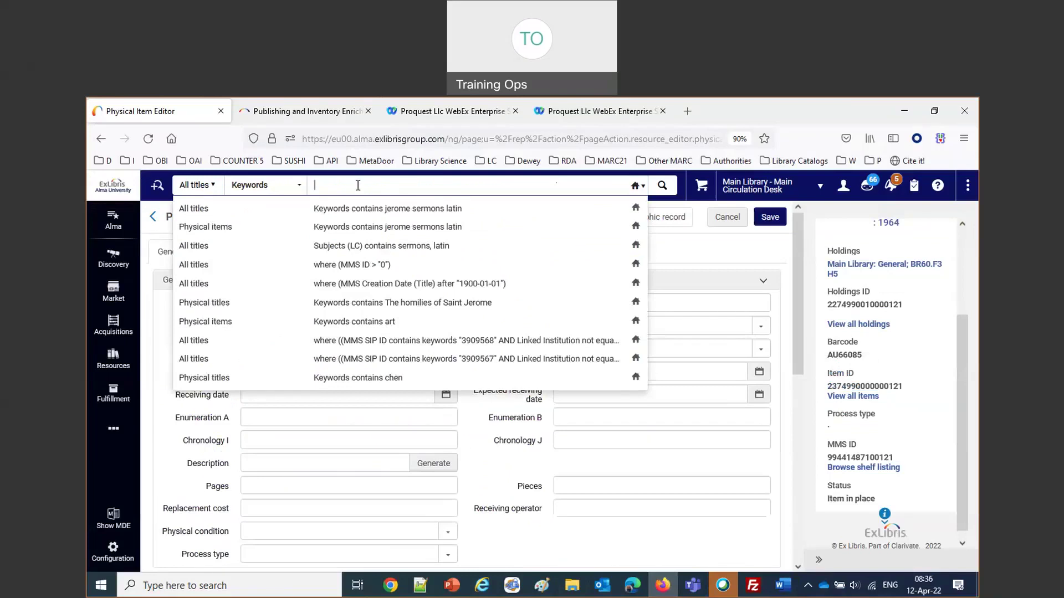
type("macaronic")
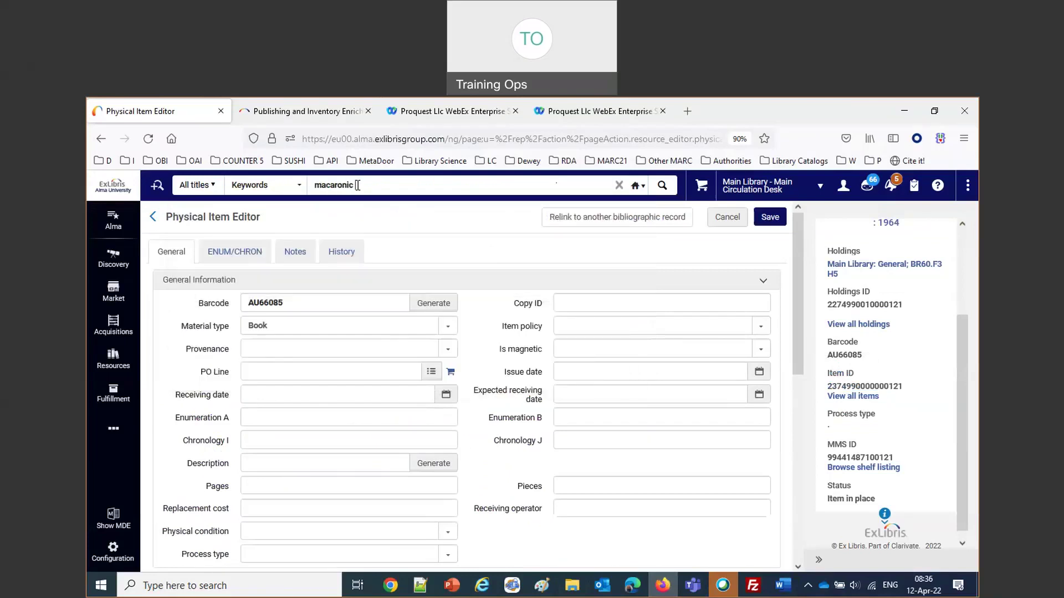
type(" sermons latin")
key("Return")
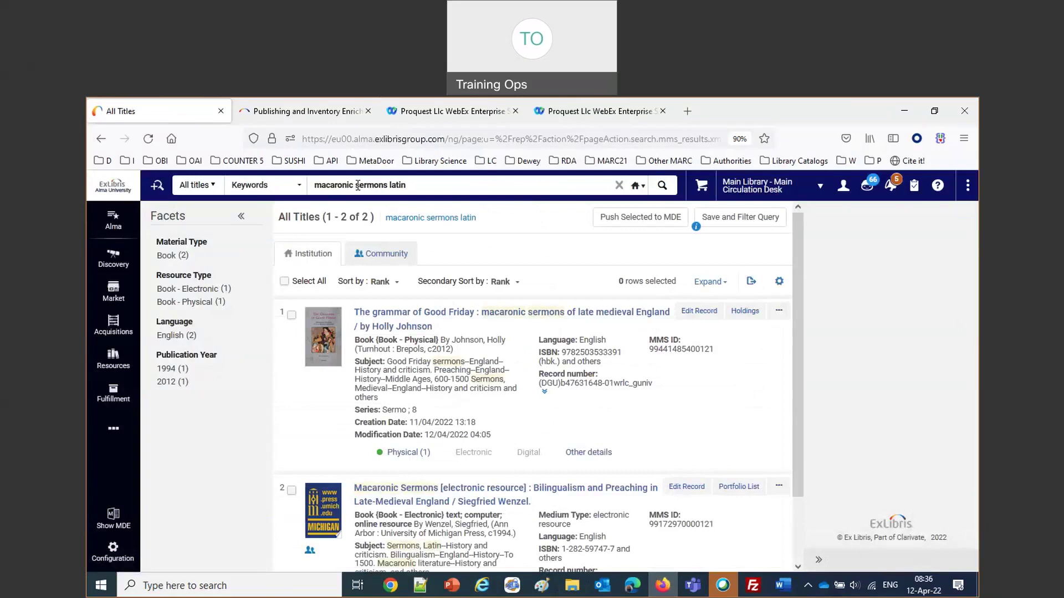
Step: Expand the electronic inventory of the Macaronic Sermons electronic title and copy its MMS ID
scroll(460, 444, "down", 2)
left_click(462, 550)
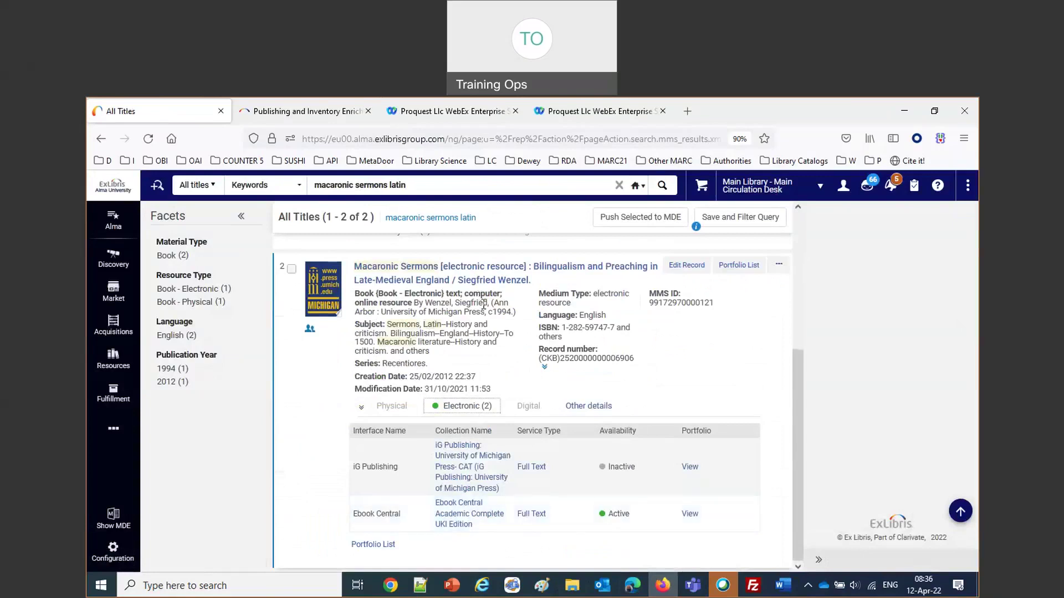
double_click(675, 302)
mouse_move(675, 302)
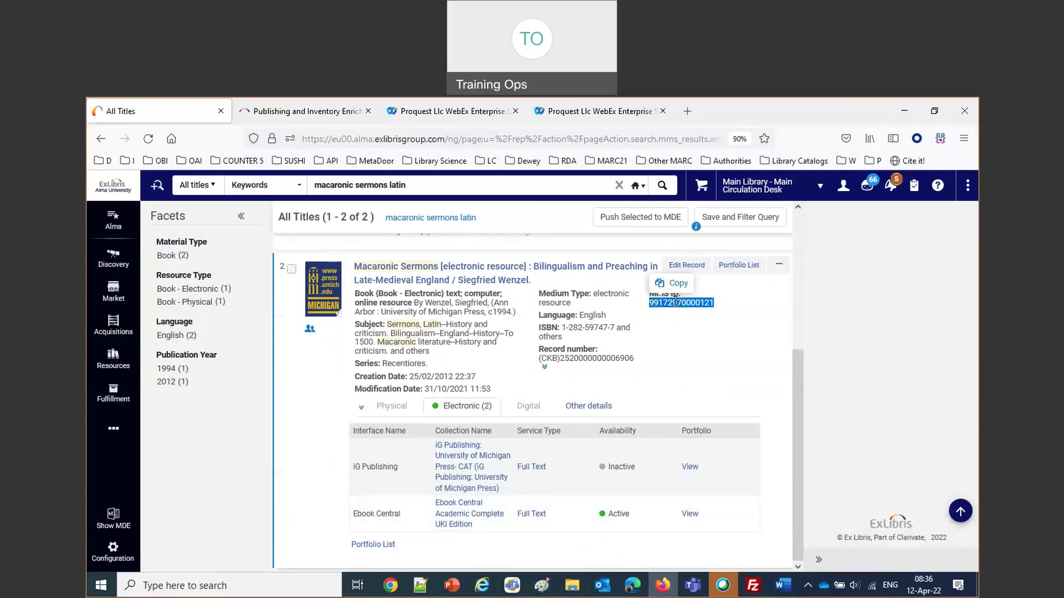
left_click(669, 340)
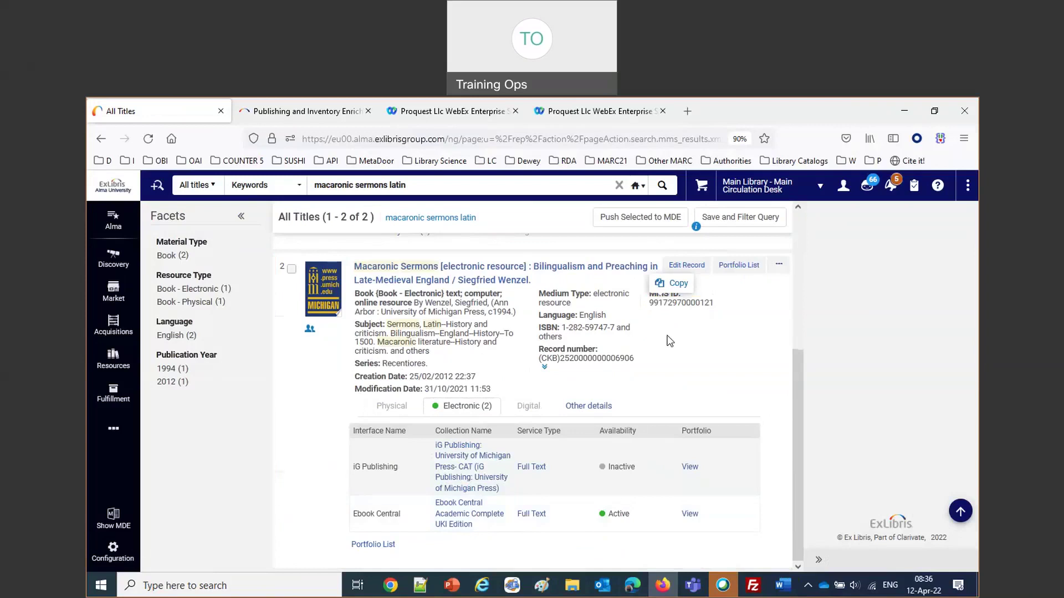
left_click(421, 587)
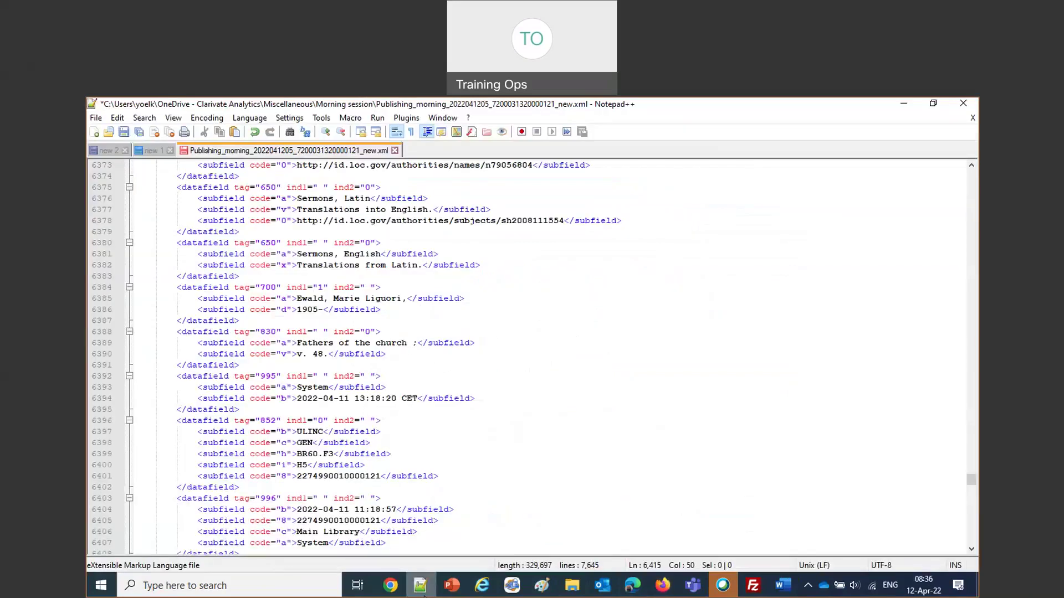
key("ctrl+f")
key("ctrl+v")
key("Return")
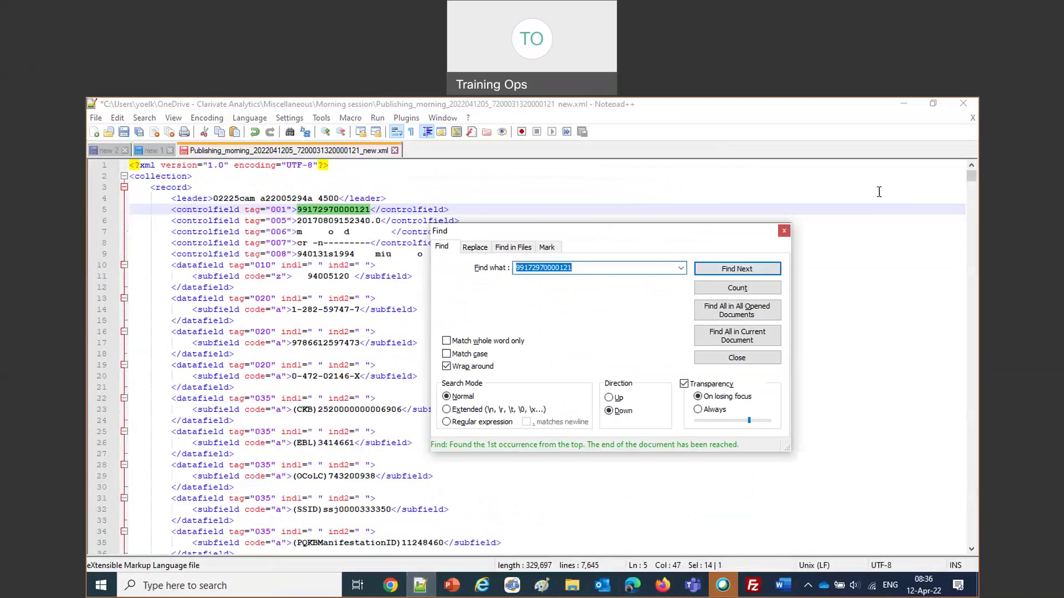
left_click(784, 232)
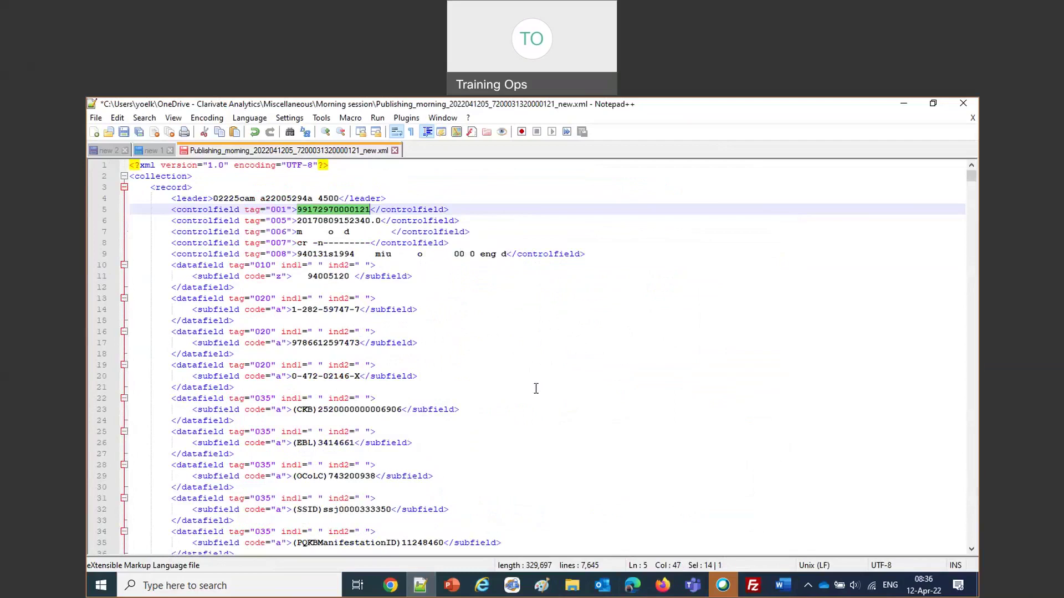
Step: Examine the 995, 998 and 900 enrichment fields at the end of the Macaronic Sermons record
scroll(536, 389, "down", 14)
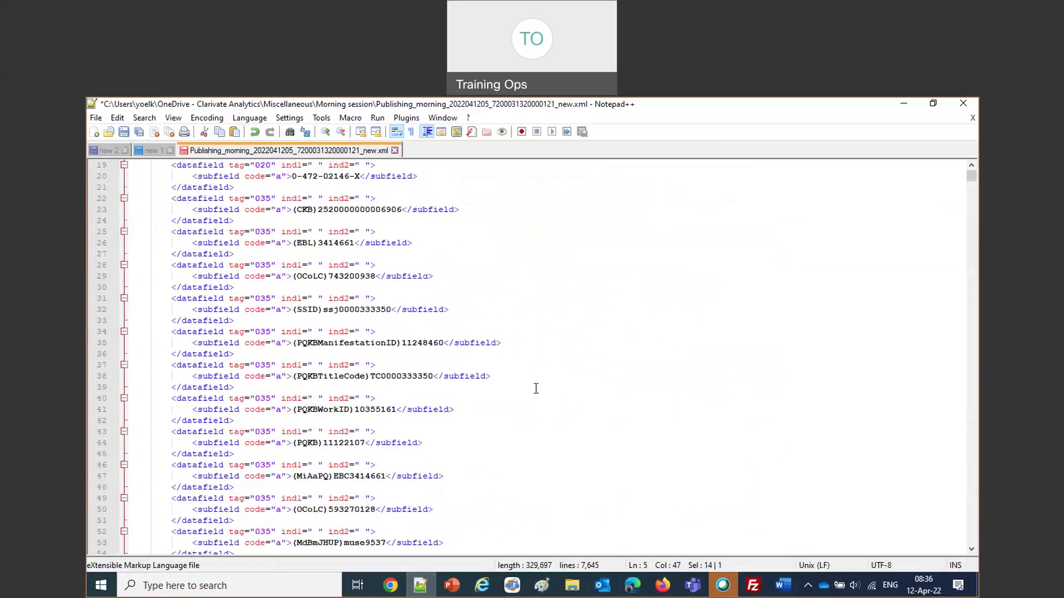
scroll(536, 388, "down", 20)
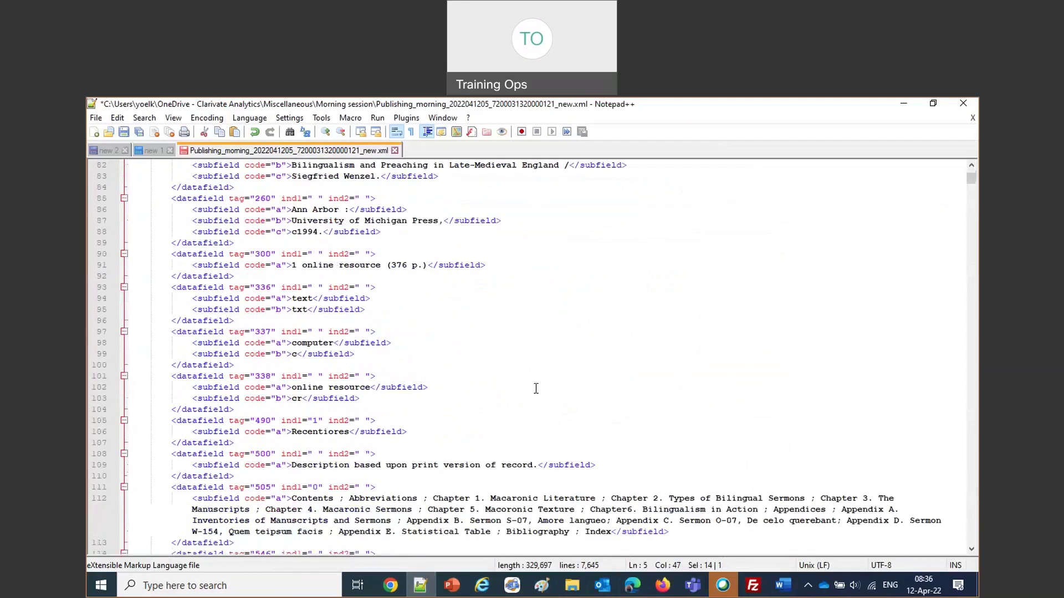
scroll(535, 388, "down", 13)
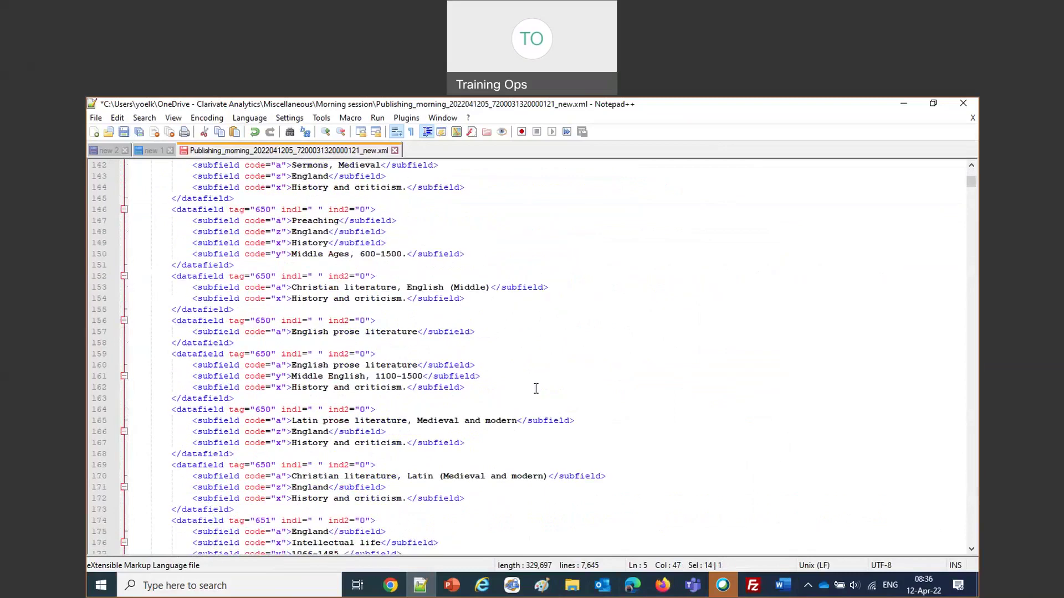
scroll(536, 388, "down", 11)
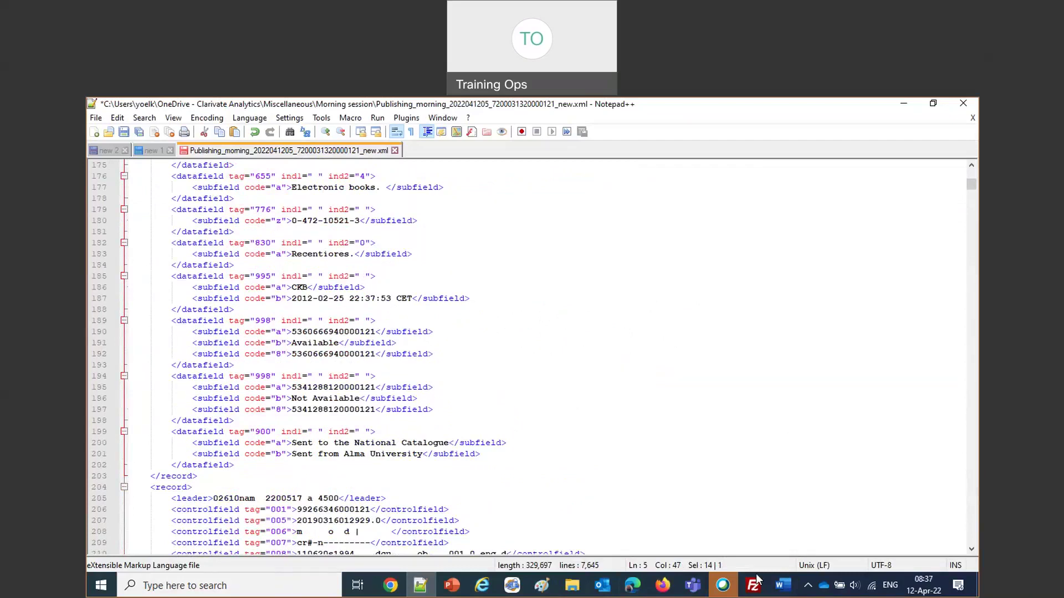
mouse_move(692, 594)
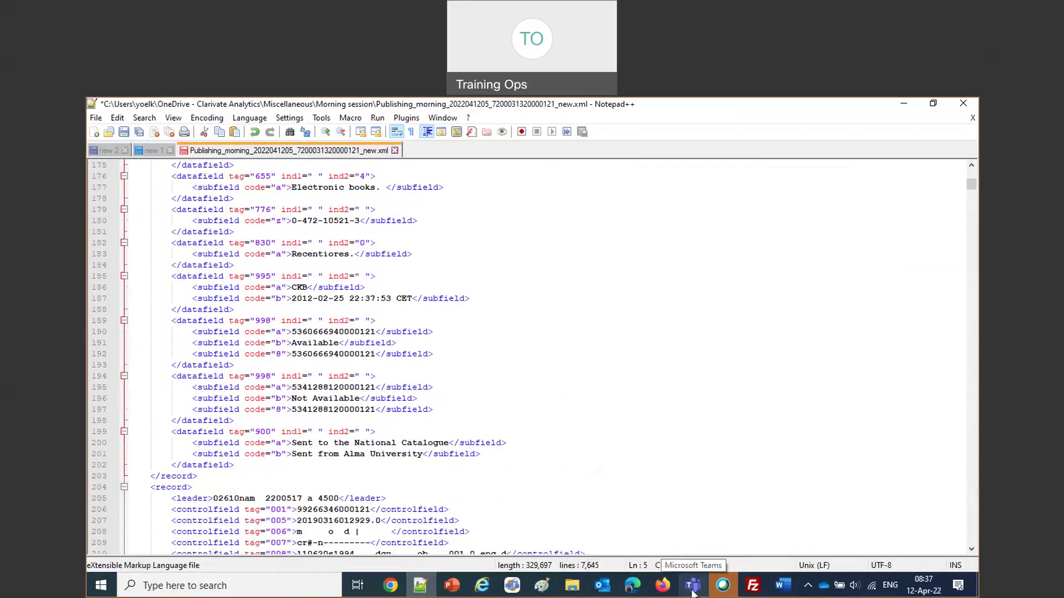
Step: Compare the Word notes on 998 subfields a and b with the 998 PID and availability values in the Notepad++ XML
left_click(778, 587)
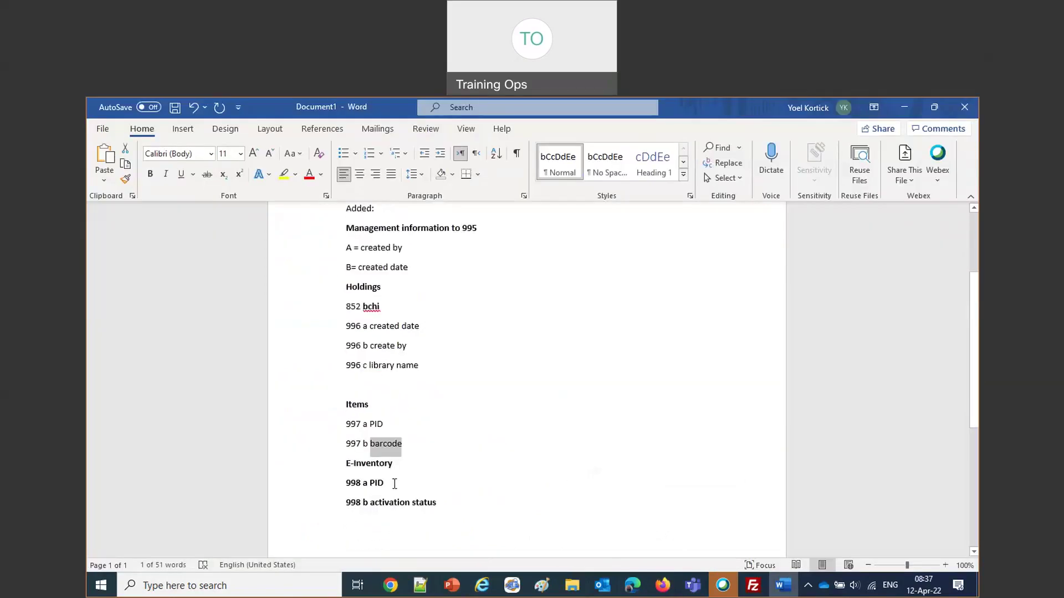
left_click_drag(395, 483, 369, 484)
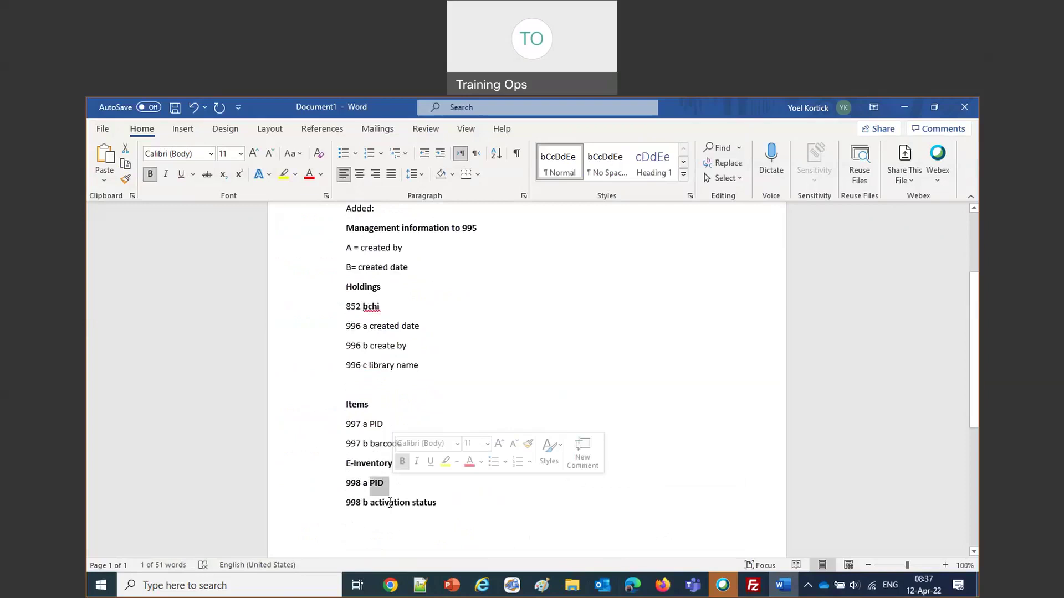
left_click(426, 587)
double_click(318, 388)
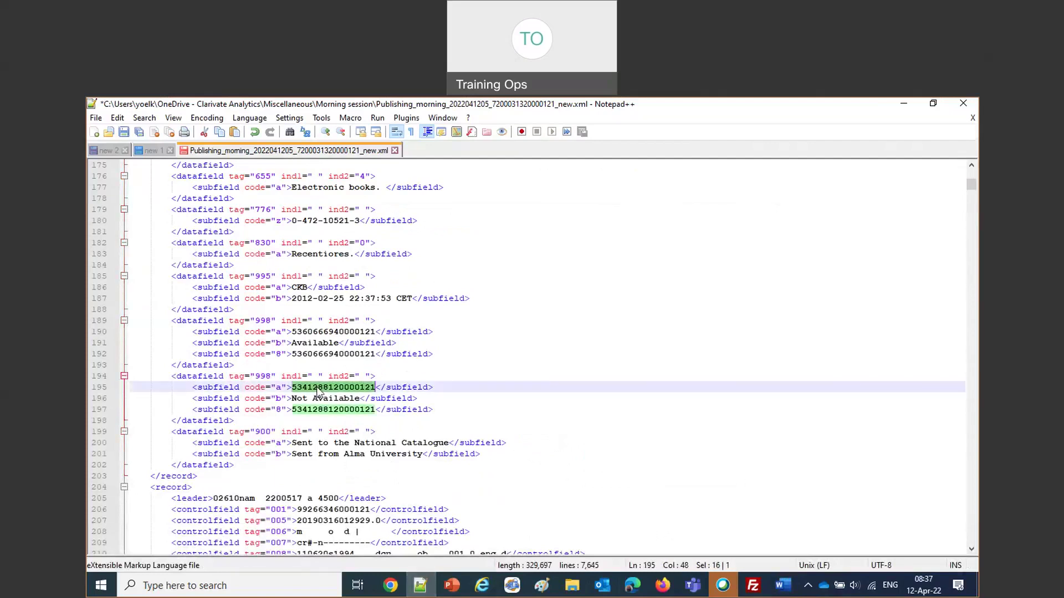
double_click(322, 399)
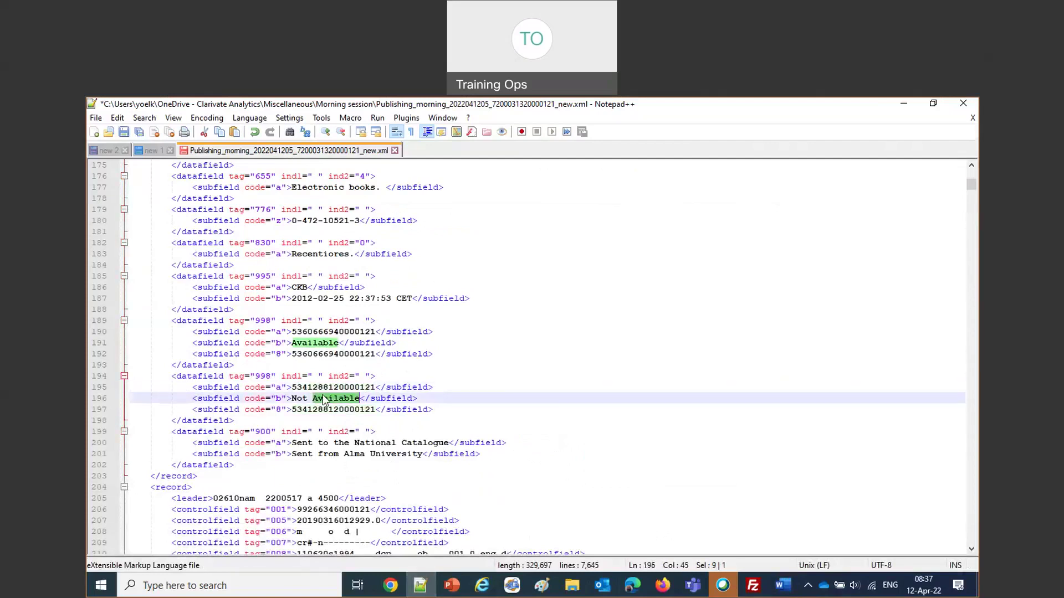
double_click(322, 343)
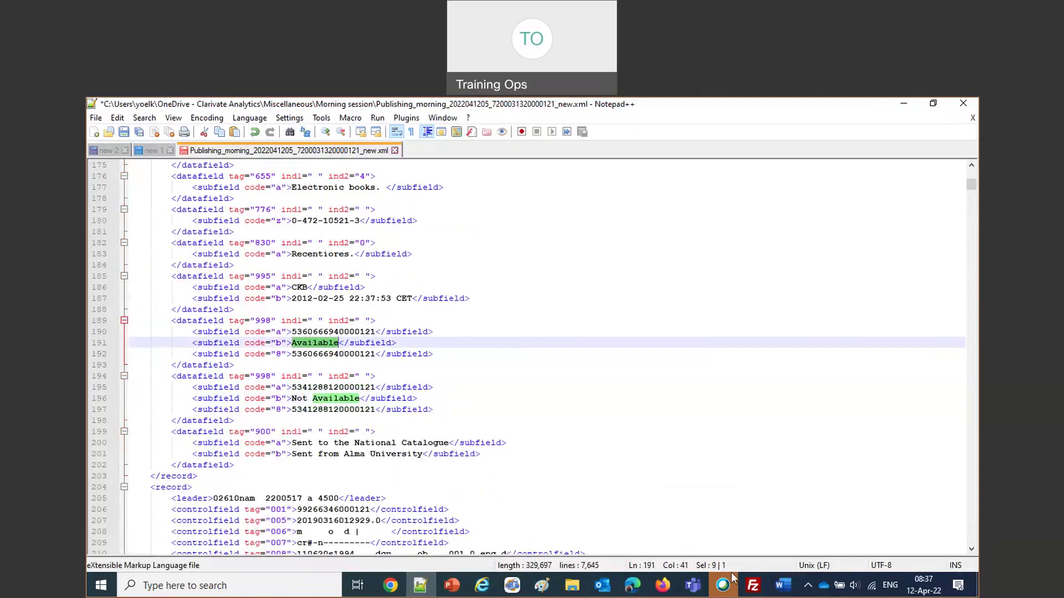
Step: Switch to Alma in Firefox and check the portfolio availability of the Macaronic Sermons electronic title
left_click(659, 586)
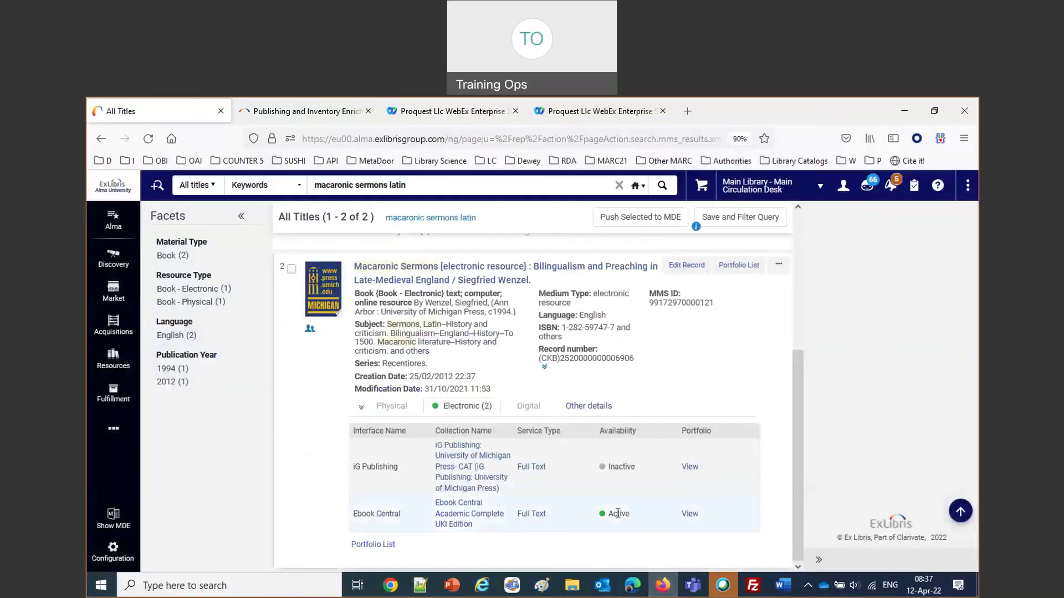
left_click_drag(636, 501, 607, 514)
left_click(646, 496)
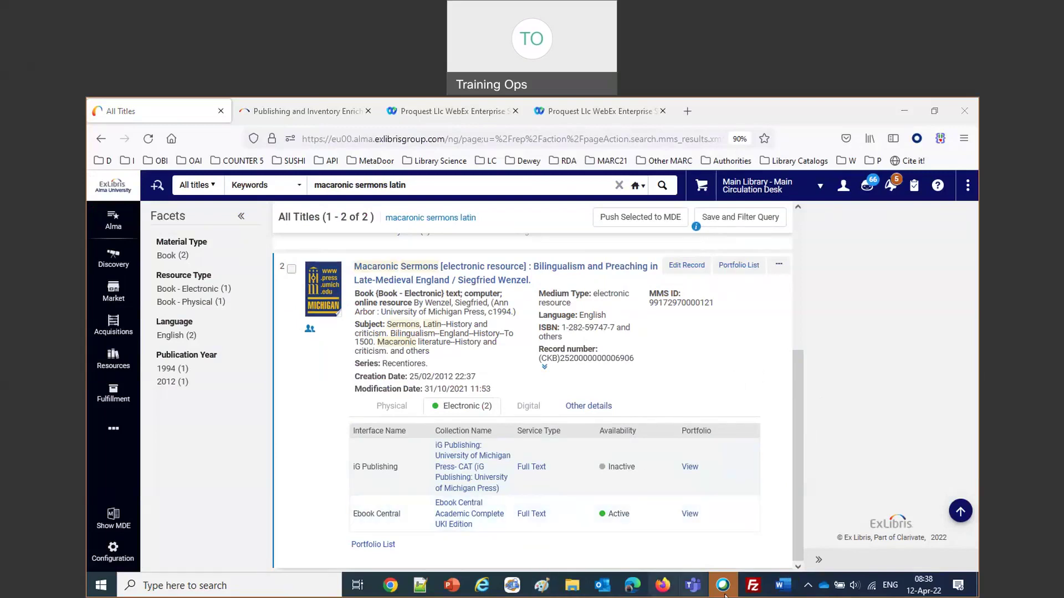
Step: Switch to the Word notes and add a divider line of equals signs below "998 b activation status"
left_click(781, 589)
left_click(465, 504)
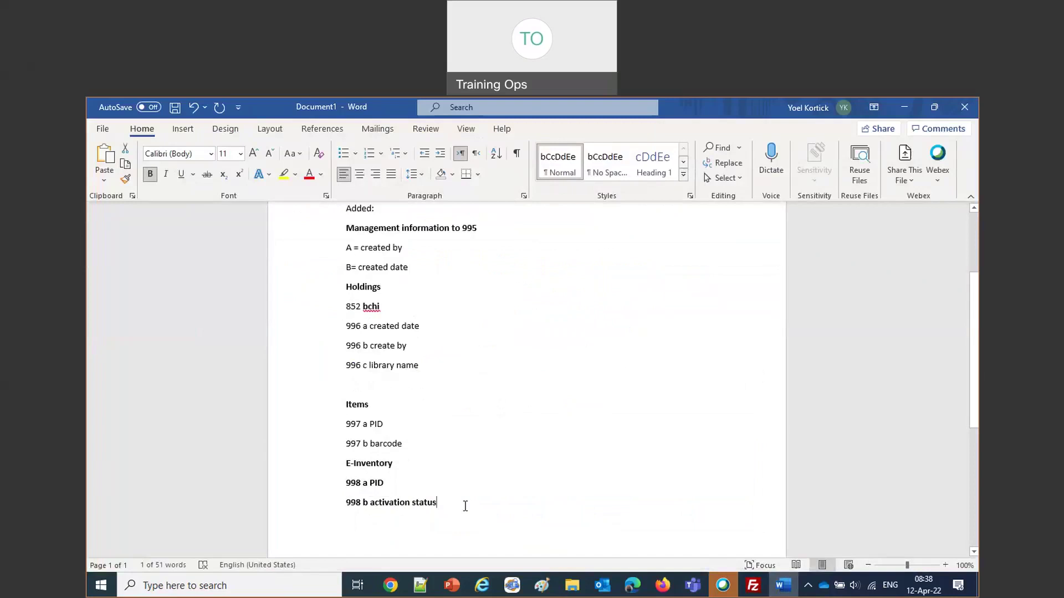
key("Return")
key("Return")
type("========================")
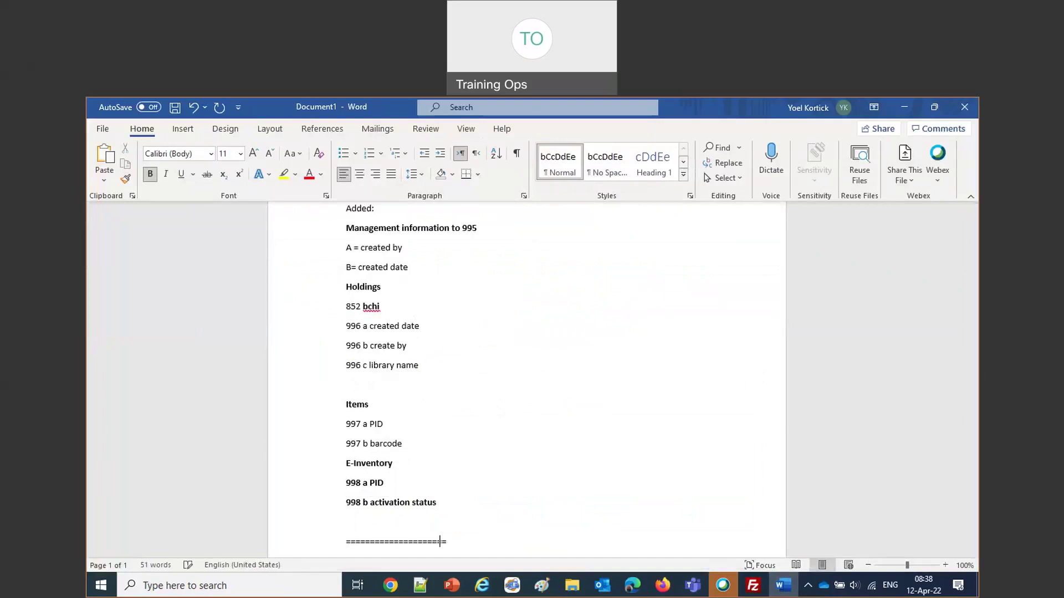
key("Return")
Step: Paste the question about publishing MARC 21 to DC below the divider and delete the extra private chat lines after it
key("ctrl+v")
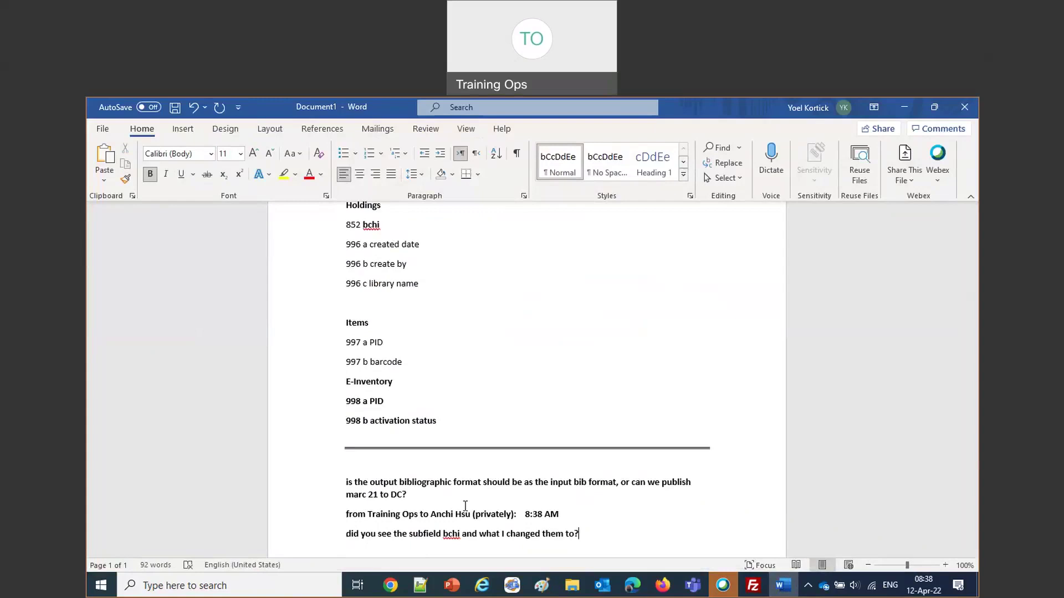
left_click(357, 507)
left_click(656, 546, "shift")
key("BackSpace")
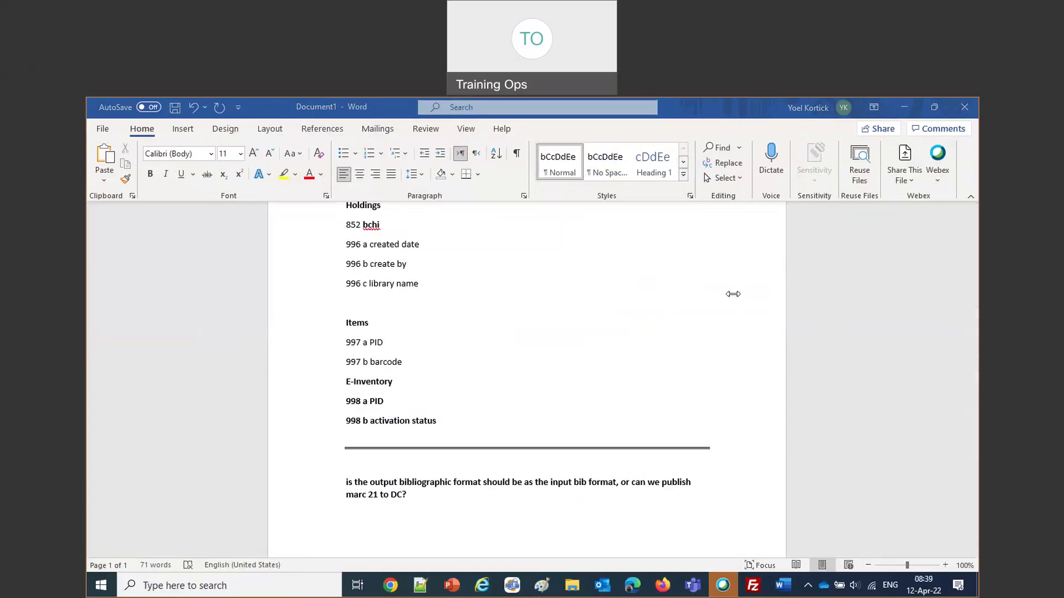
Step: Replace the text below the divider with the pasted question about full republishing when AP01 changes to AP02
left_click_drag(434, 506, 309, 484)
key("ctrl+v")
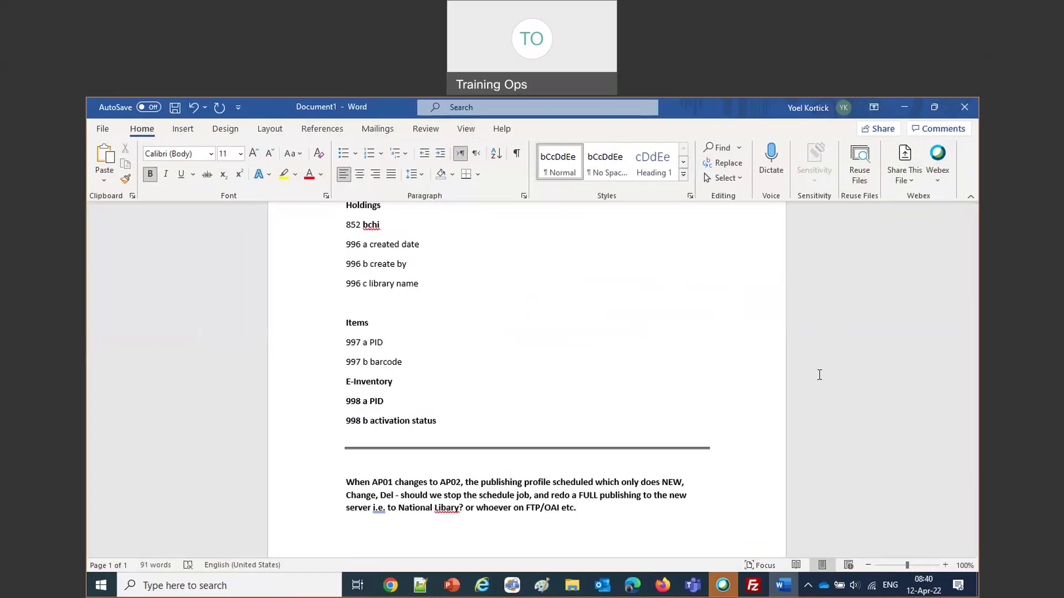
left_click(719, 556)
Step: Switch to Alma in Firefox and search physical titles by keywords for "jerome sermons latin"
mouse_move(661, 588)
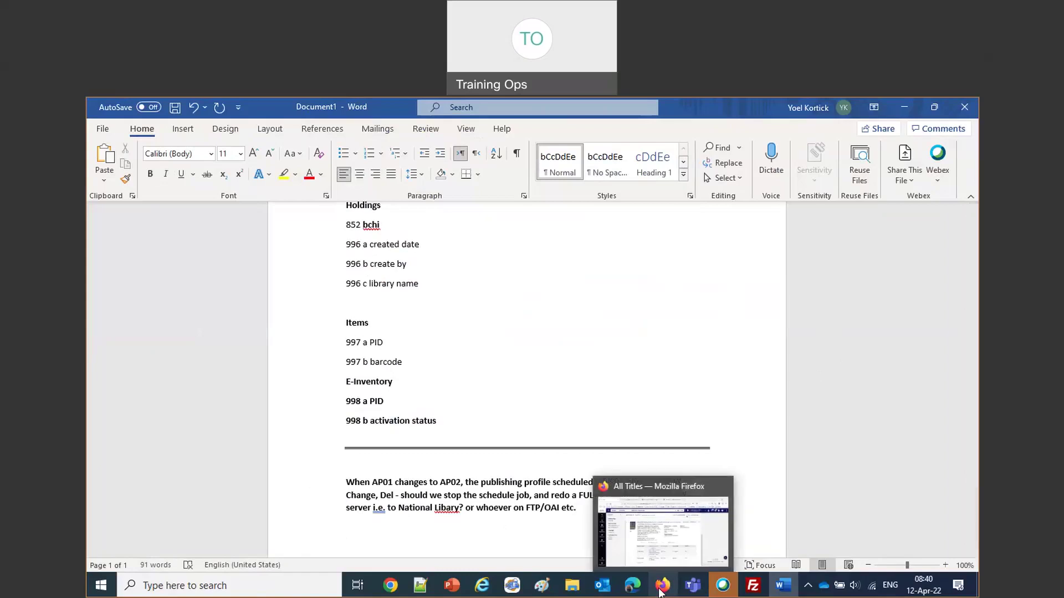
left_click(661, 588)
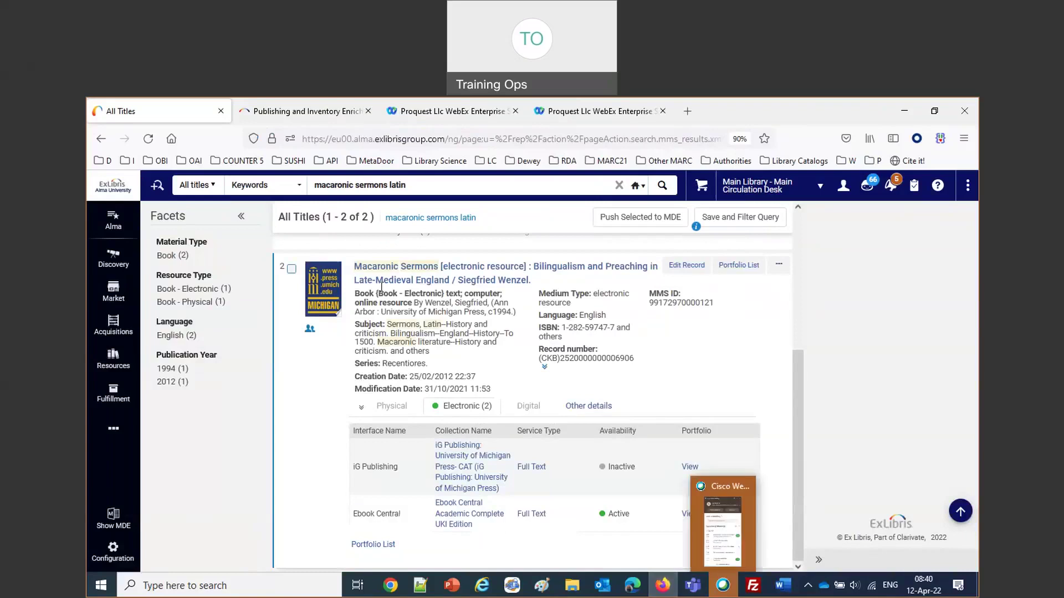
left_click_drag(417, 184, 282, 179)
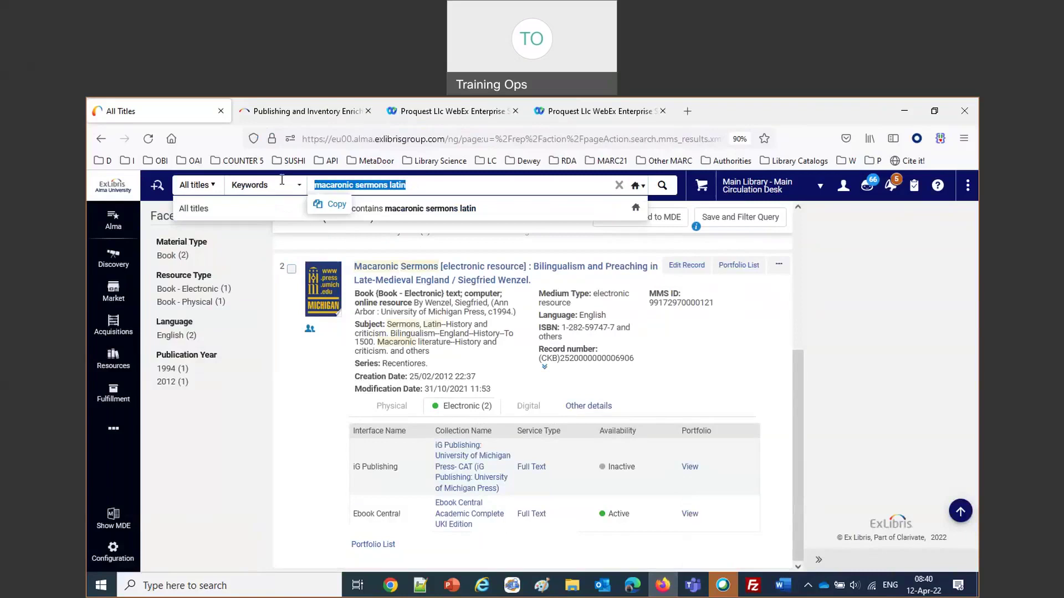
left_click(195, 185)
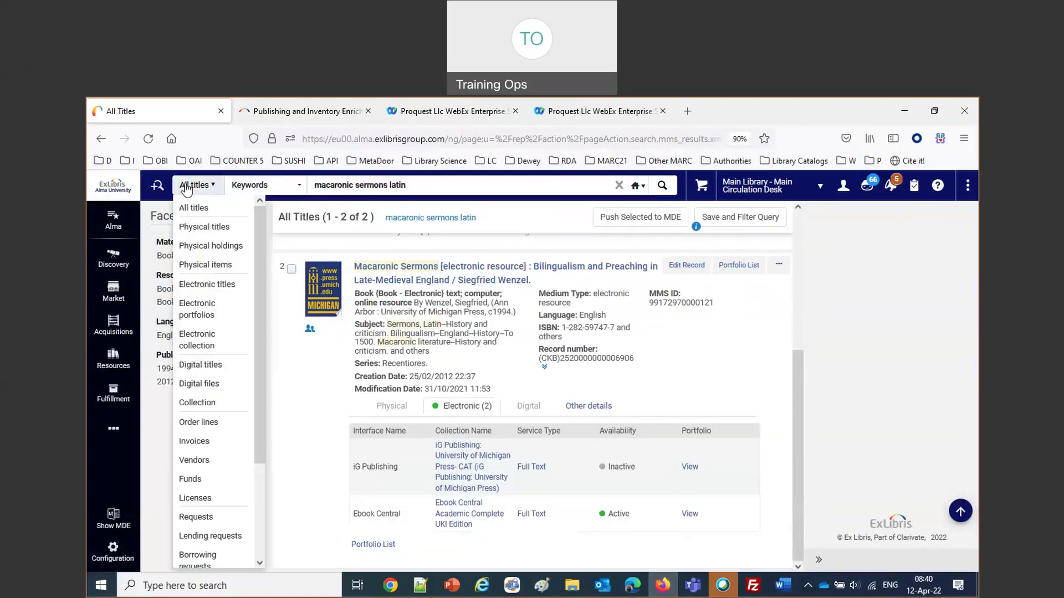
left_click(205, 227)
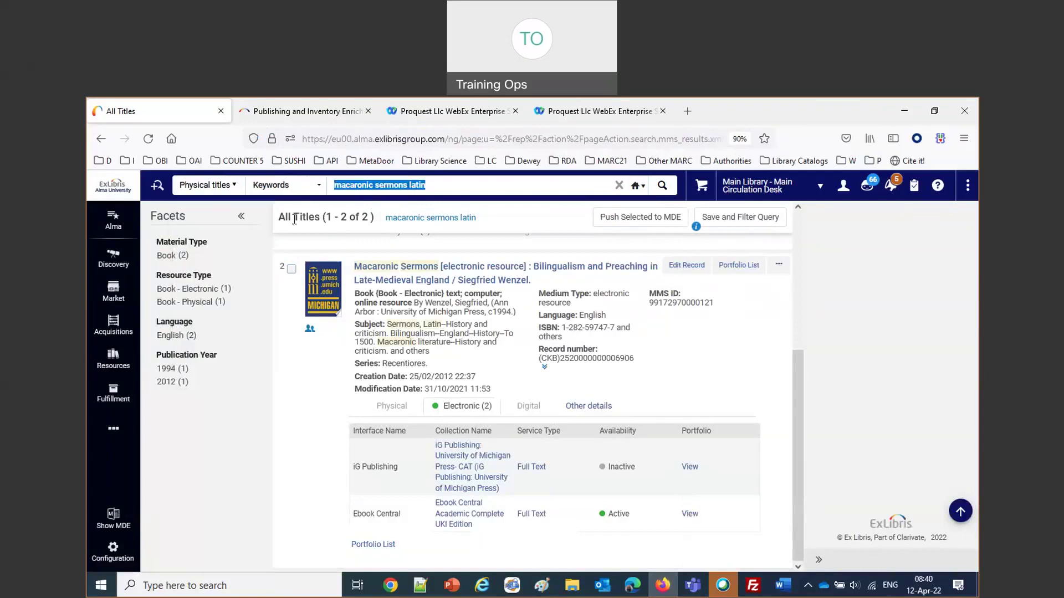
double_click(355, 186)
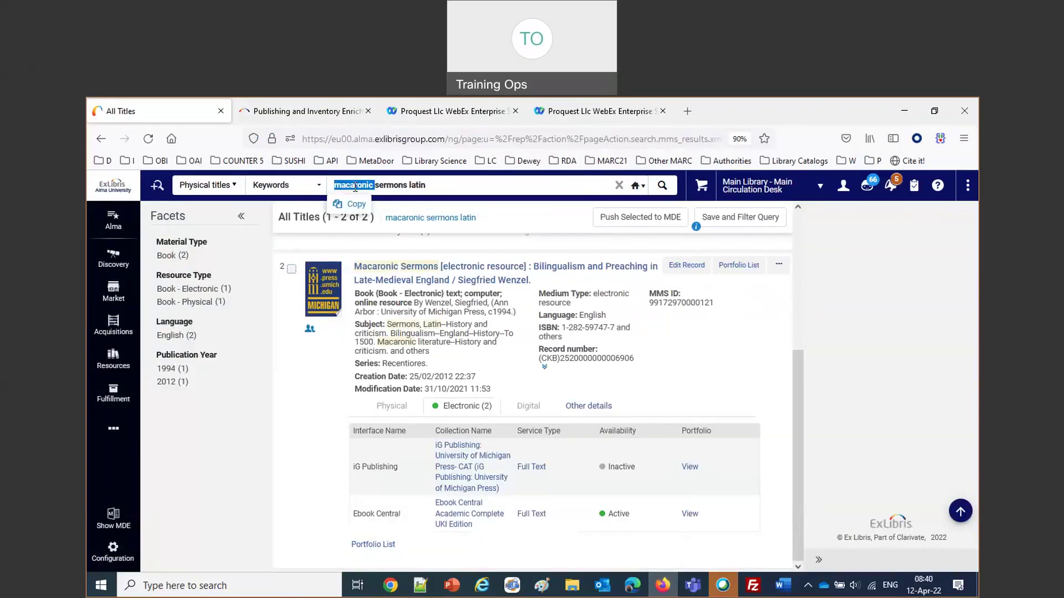
type("jerome")
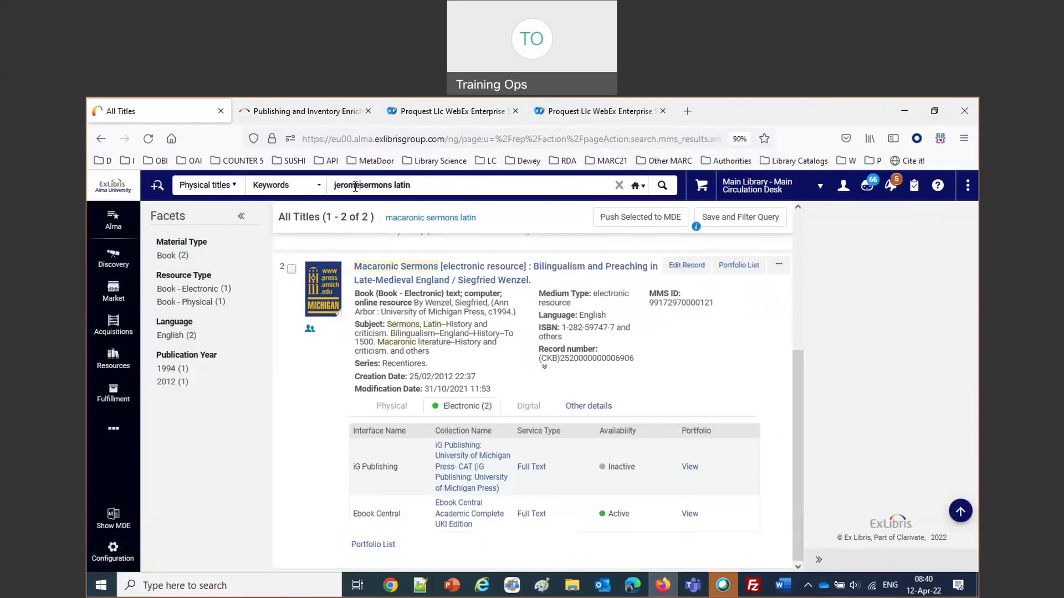
key("Return")
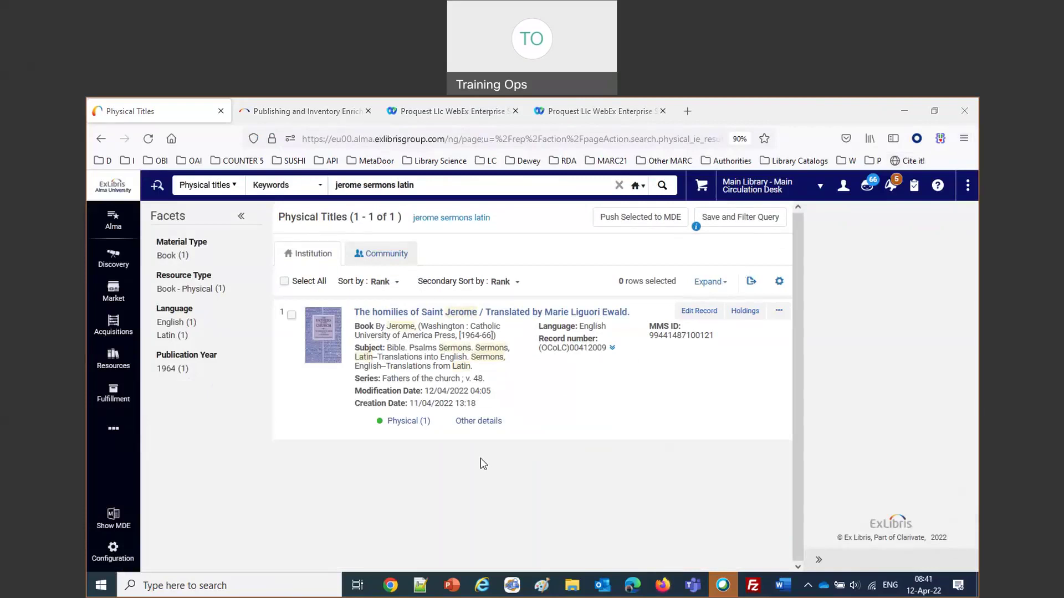
Step: Expand the physical inventory of The homilies of Saint Jerome and check its item availability
left_click(419, 426)
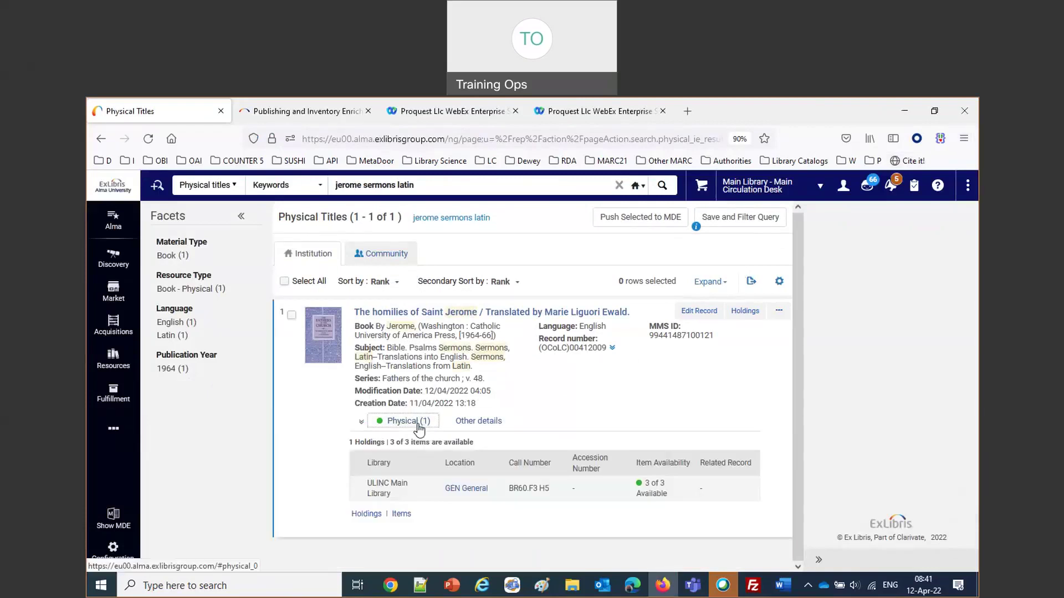
left_click_drag(389, 443, 493, 448)
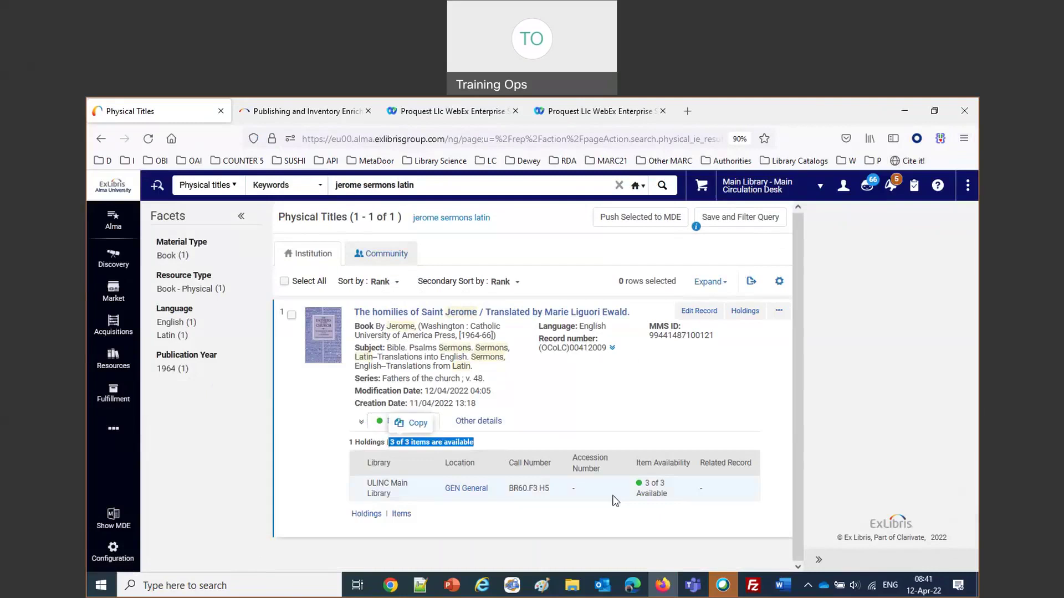
left_click_drag(666, 483, 646, 484)
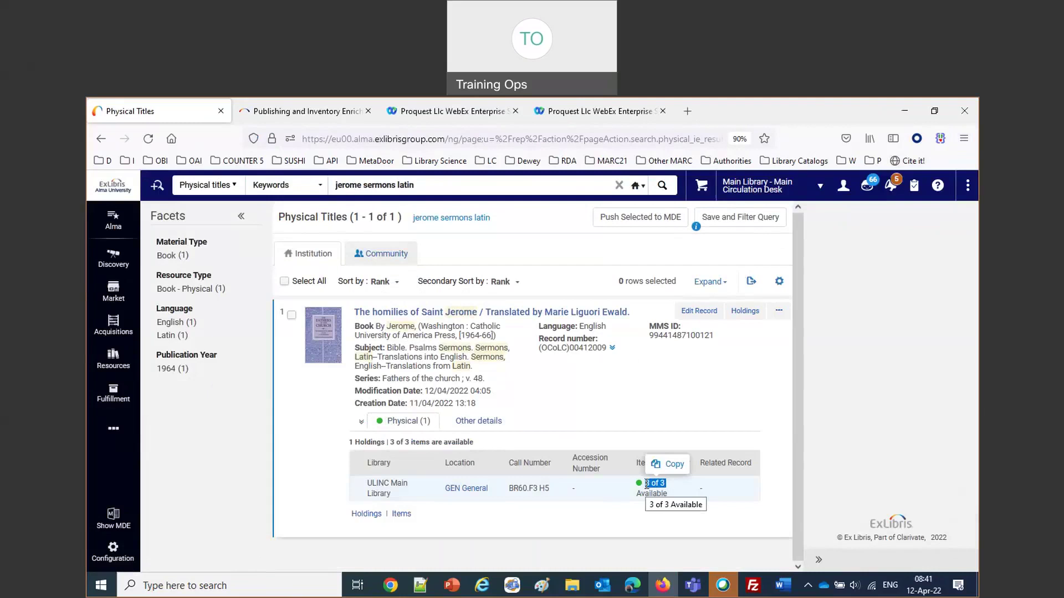
Step: Save the physical titles query as a set named "1 bib 3 items"
left_click(761, 222)
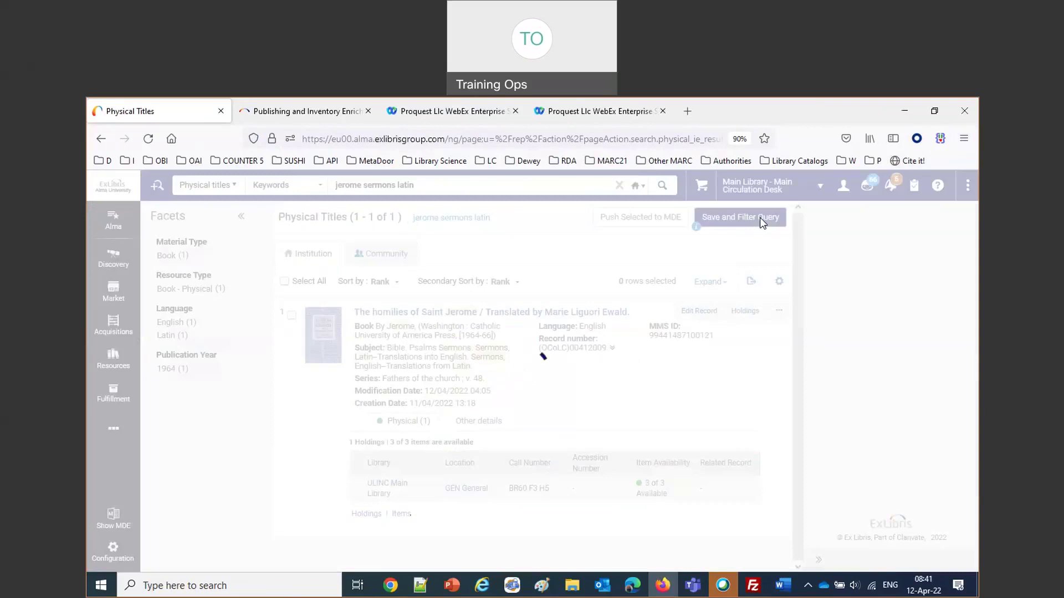
left_click(321, 273)
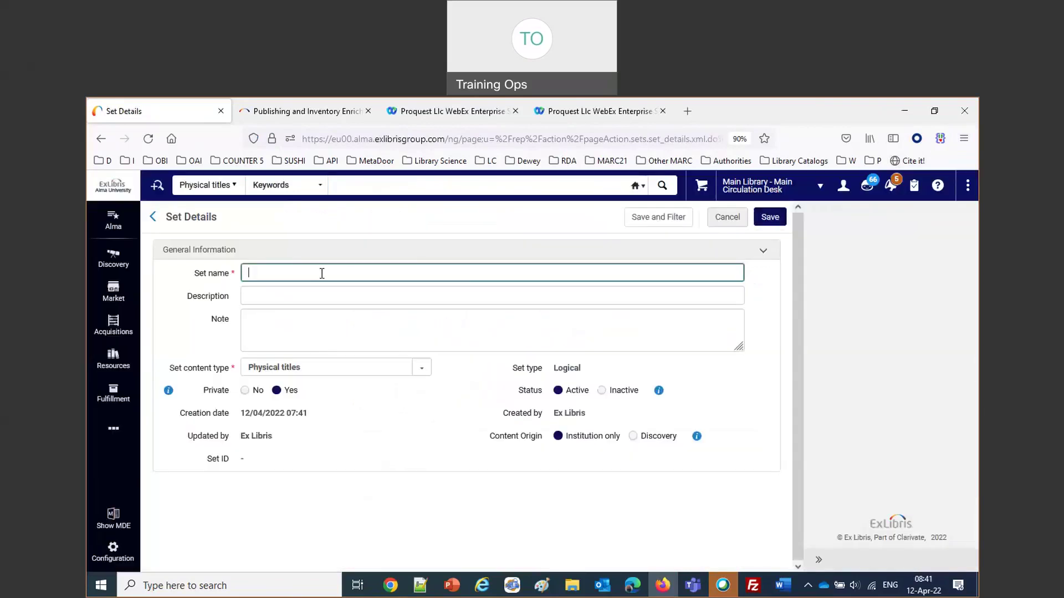
type("1 bib 3 items")
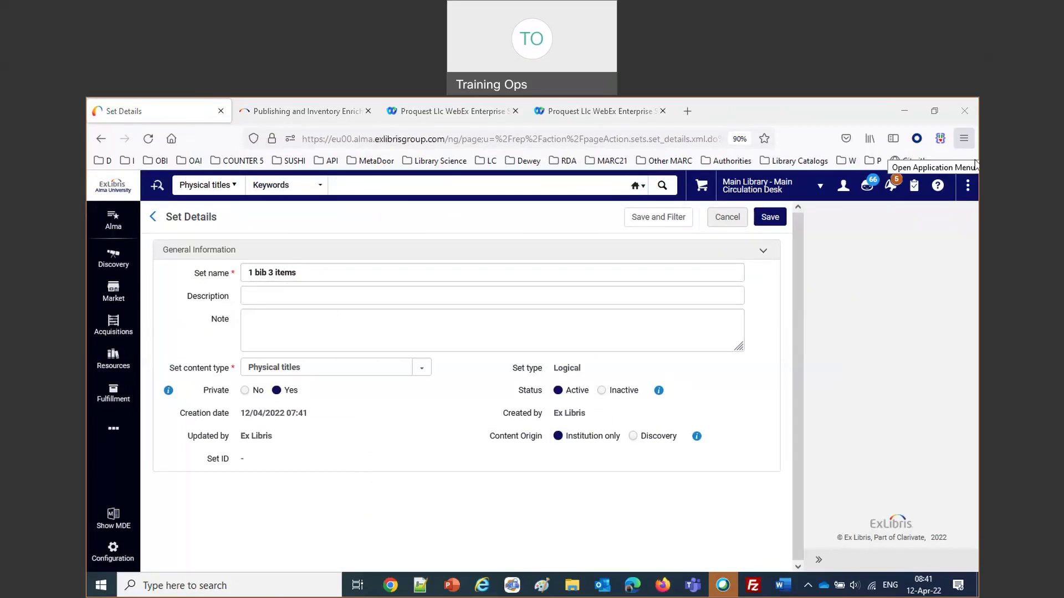
left_click(779, 221)
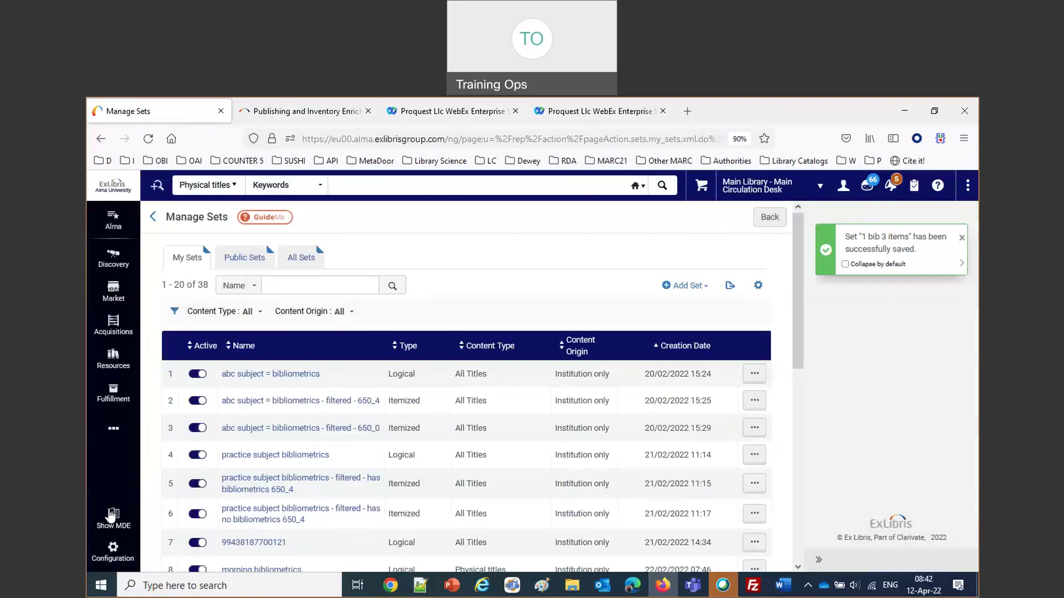
Step: Open the publishing profiles under Resources and start a new general profile
left_click(114, 326)
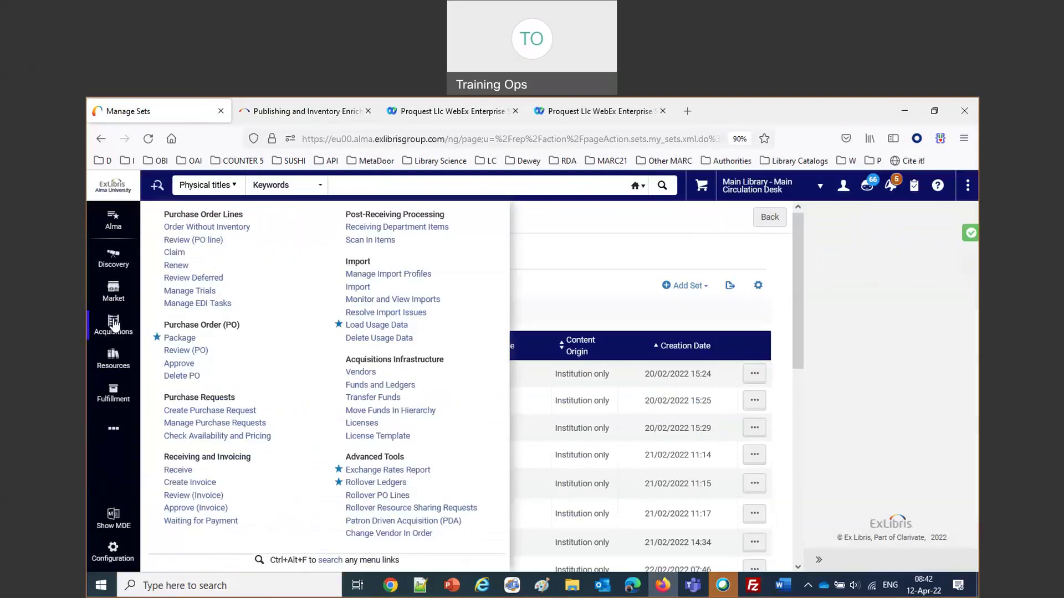
left_click(113, 359)
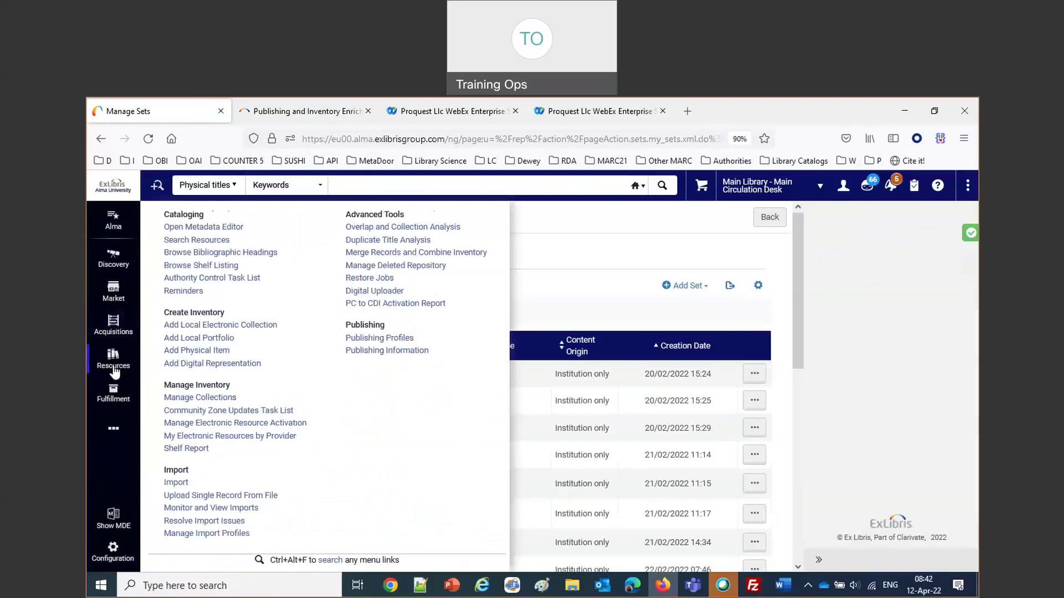
left_click(382, 339)
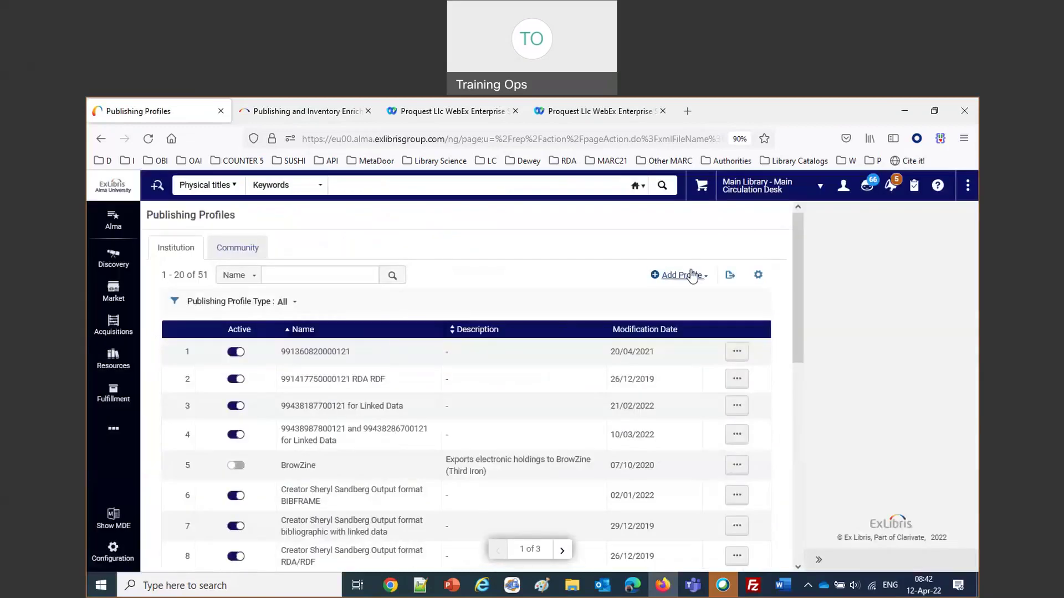
left_click(687, 280)
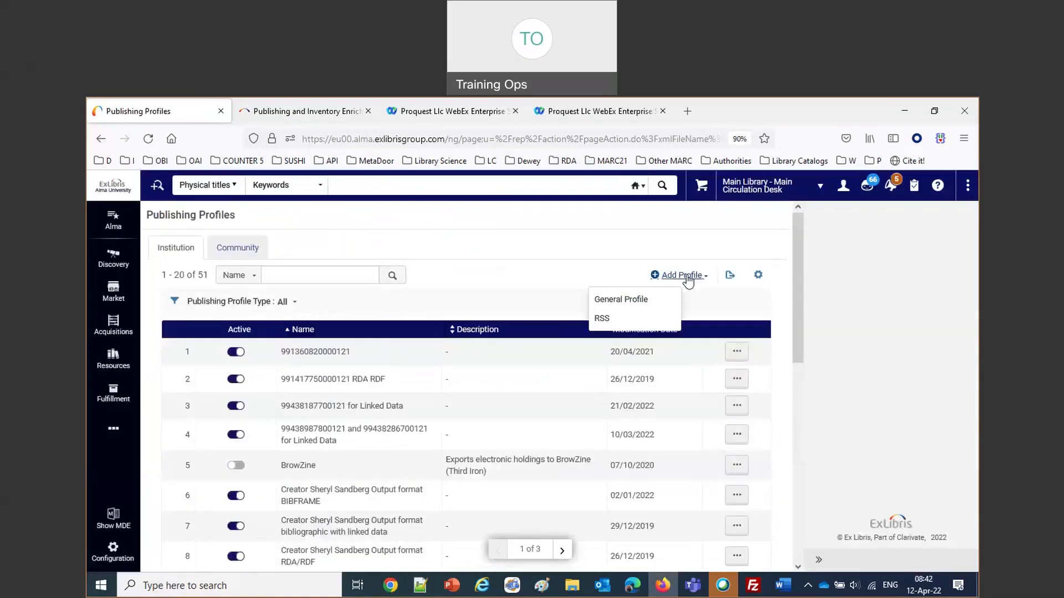
left_click(636, 300)
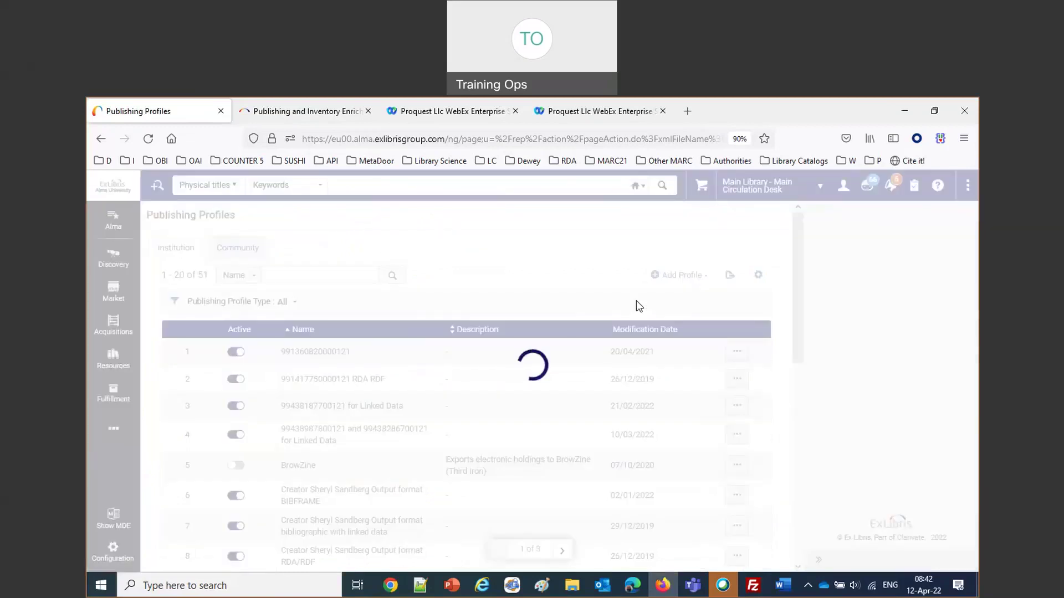
Step: Name the bibliographic publishing profile "1 bib 3 items on bib level" and select the full name
left_click(263, 299)
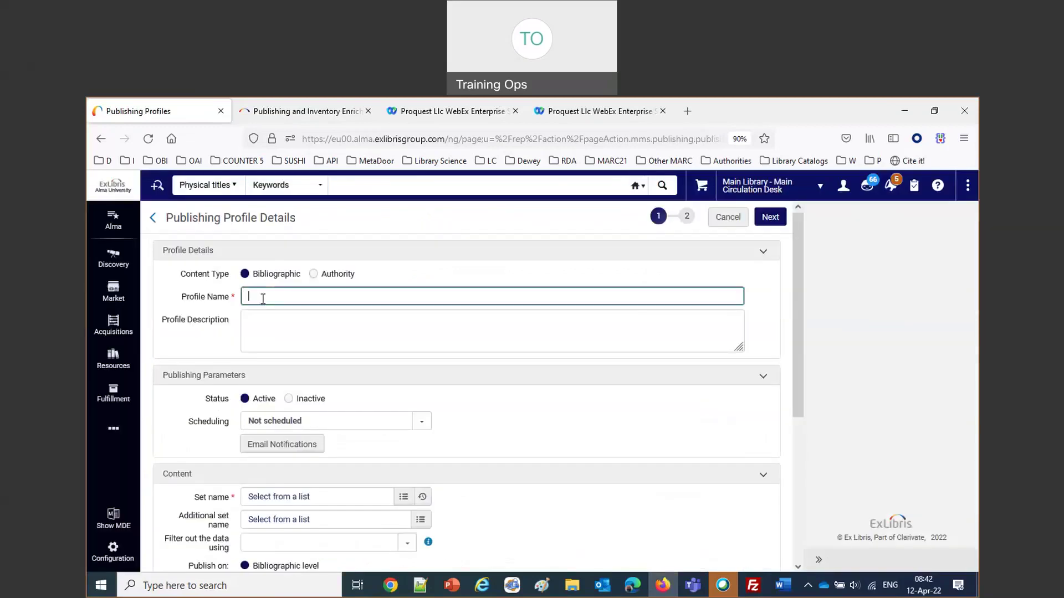
key("ctrl+v")
key("ctrl+a")
key("BackSpace")
type("1 bib 3 items on bib level")
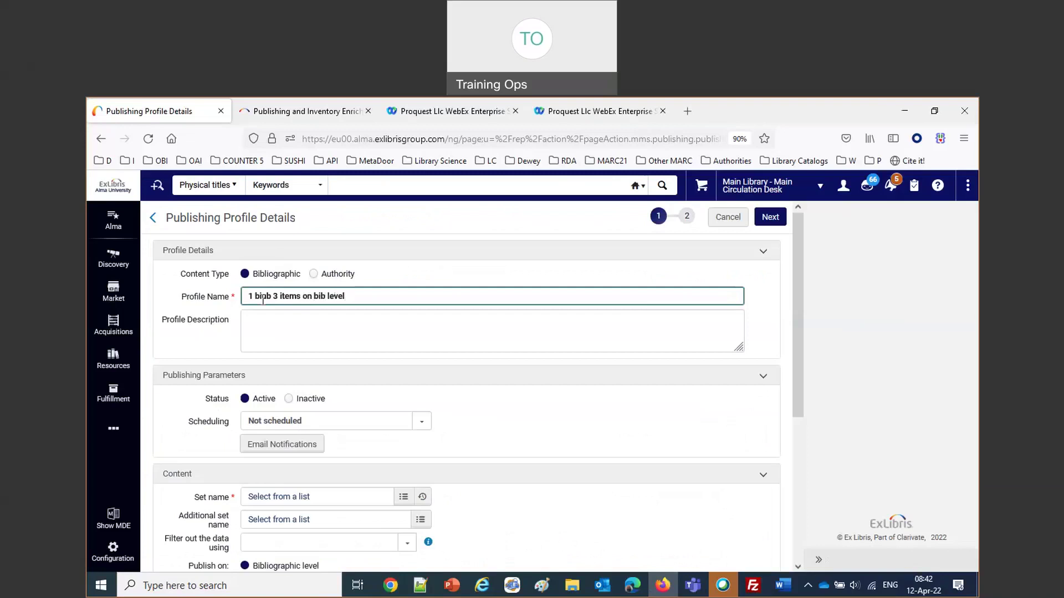
left_click(263, 297)
type("u")
key("Delete")
left_click_drag(340, 306, 92, 301)
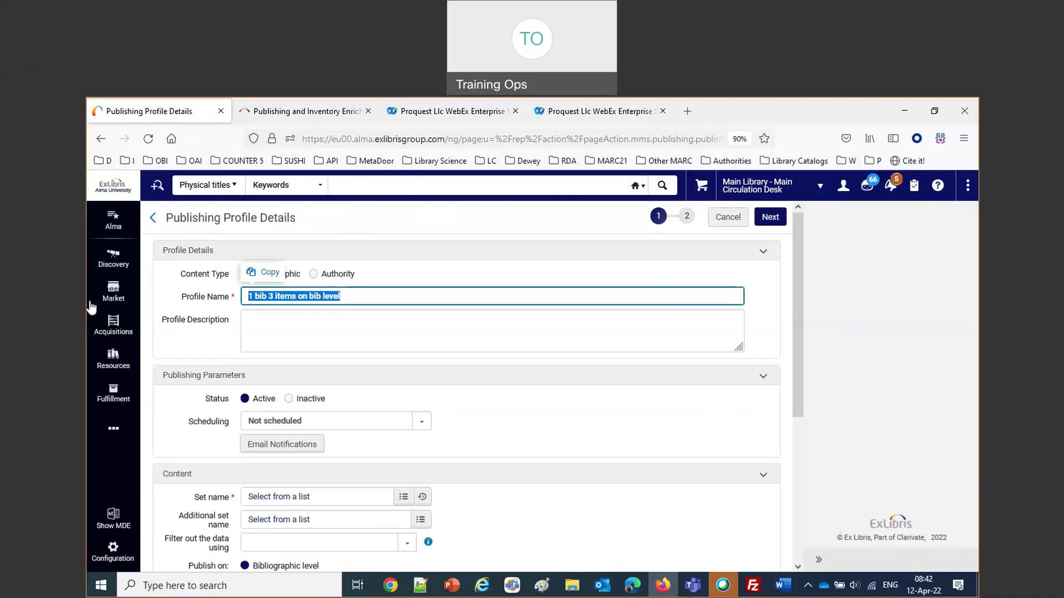
Step: Choose "1 bib 3 items" as the set the bib-level profile publishes
scroll(239, 416, "down", 2)
scroll(239, 417, "down", 1)
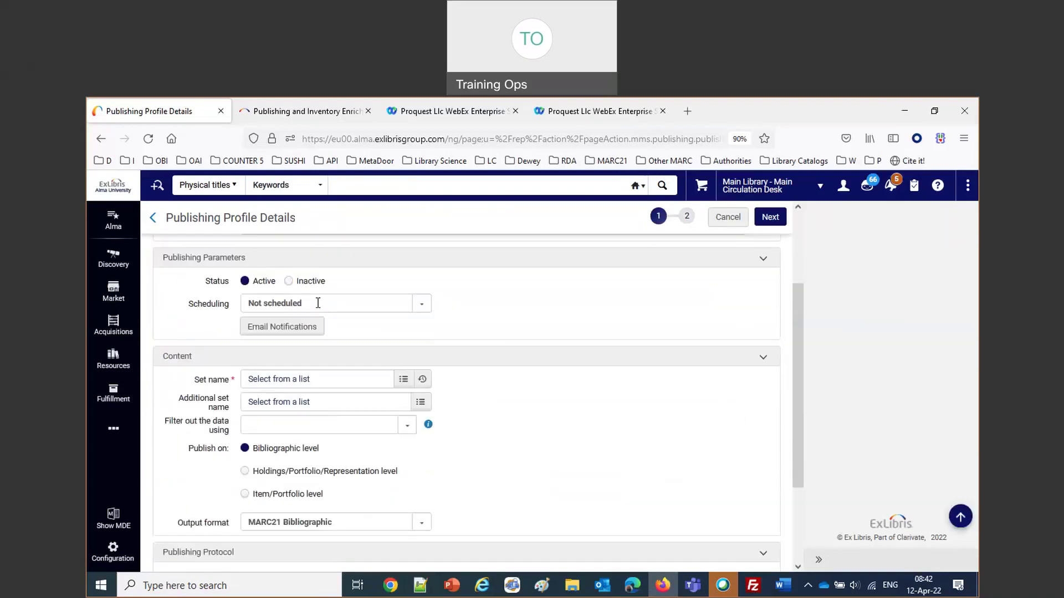
left_click(316, 382)
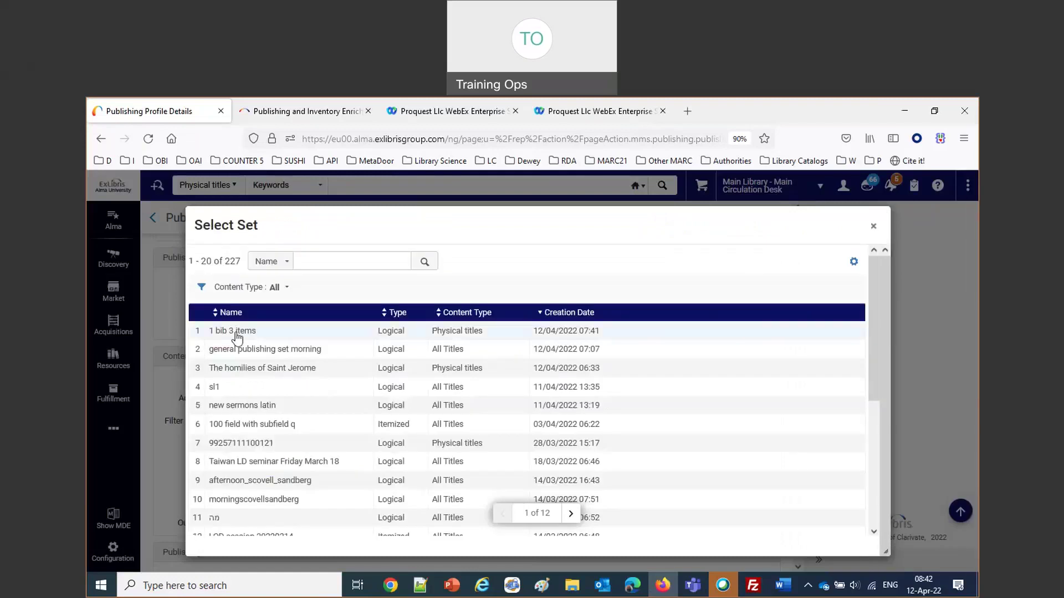
left_click(237, 335)
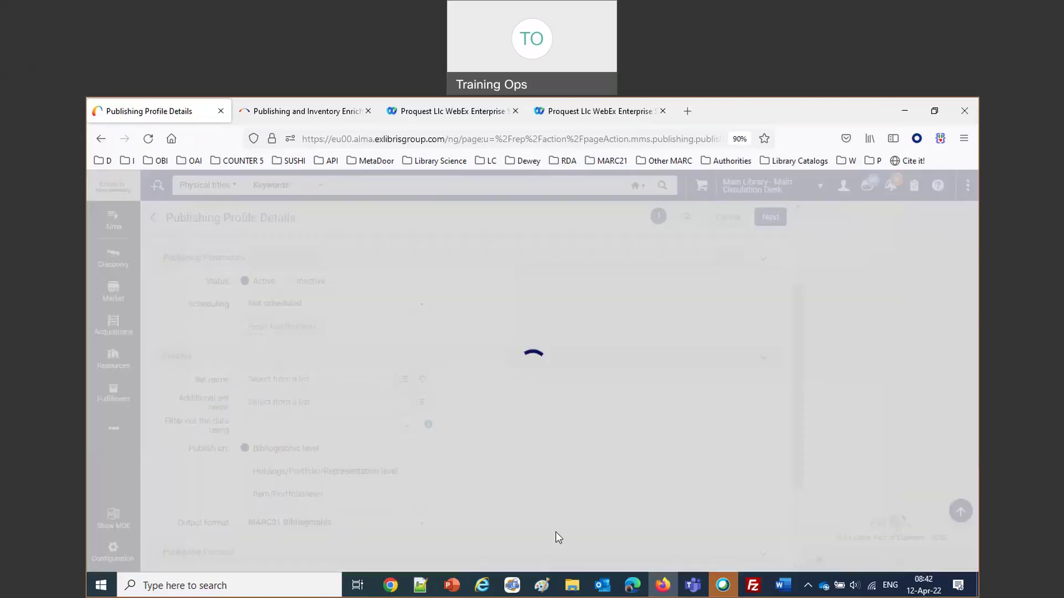
Step: Enable FTP as the publishing protocol and use the Ex Libris Secure FTP Service configuration
scroll(543, 496, "down", 3)
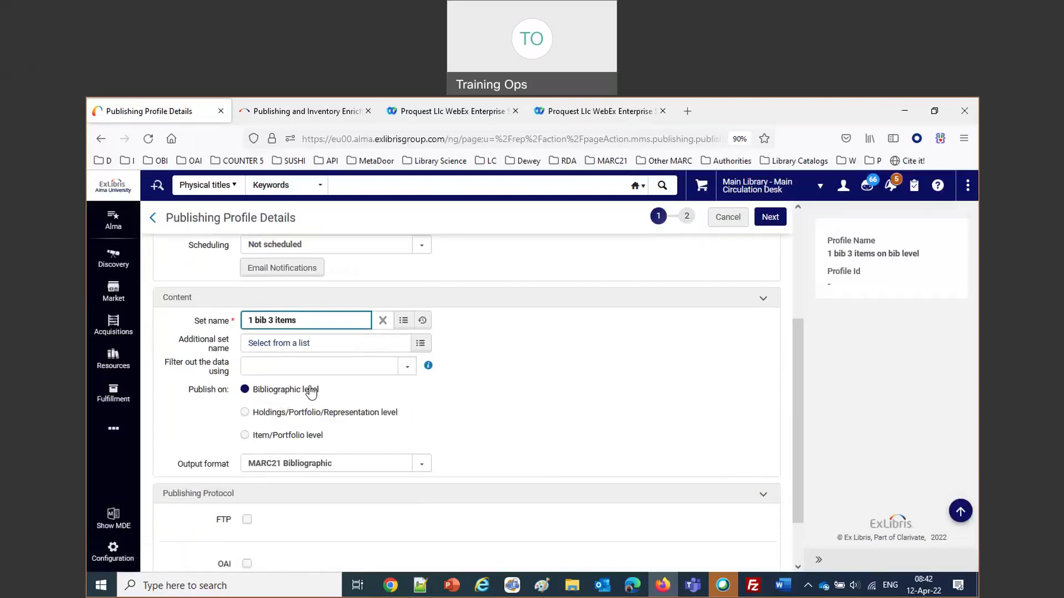
scroll(311, 397, "down", 1)
scroll(249, 459, "down", 1)
left_click(247, 457)
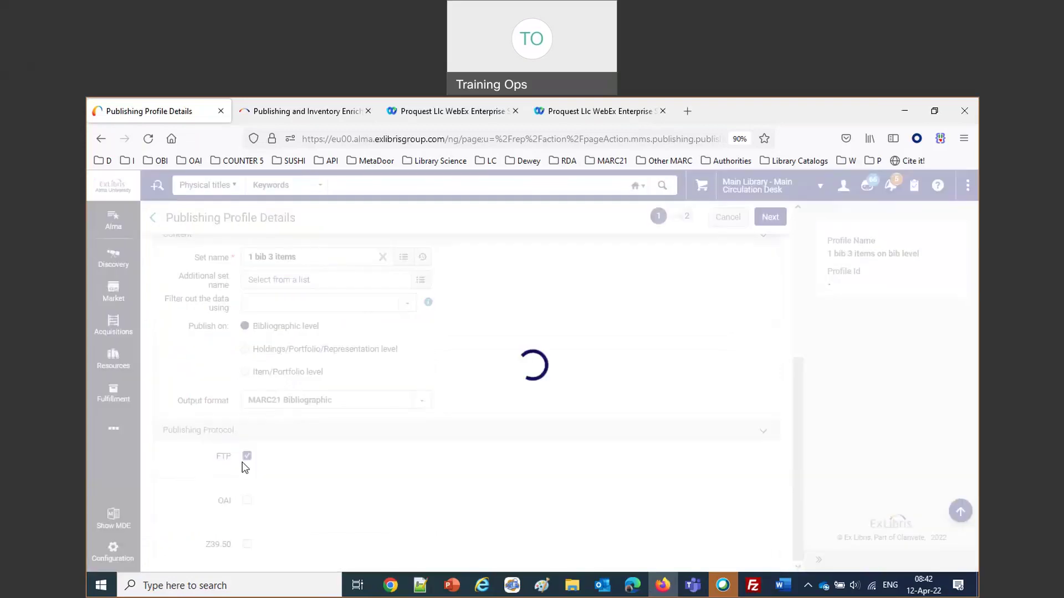
scroll(250, 465, "down", 1)
left_click(288, 419)
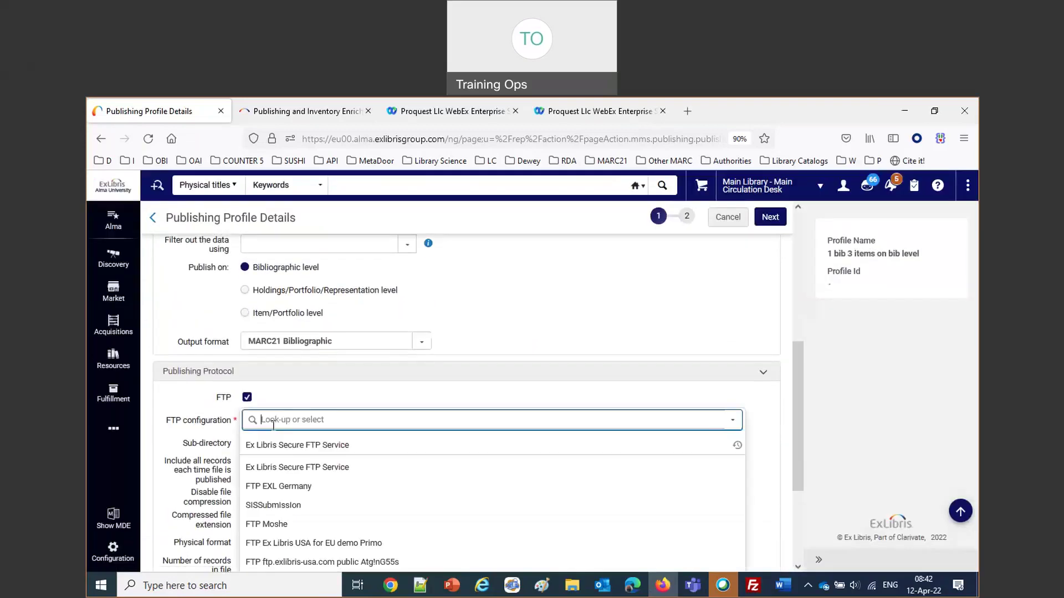
left_click(294, 446)
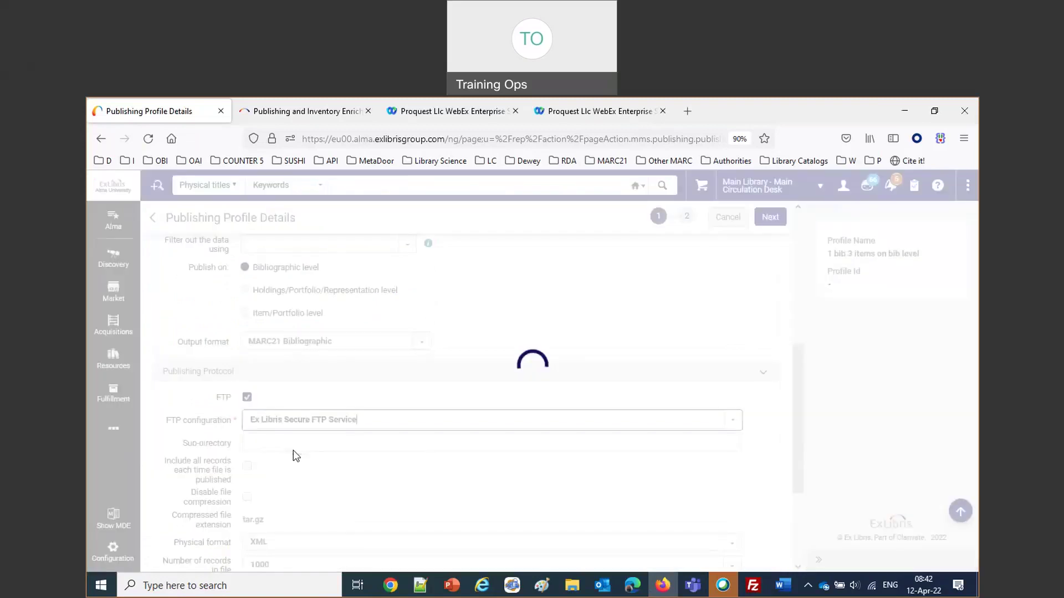
Step: Set the FTP sub-directory to morning20220314 and the file name prefix to 1bib3itemsbiblevel, and continue to the profile's enrichment settings
scroll(294, 450, "down", 2)
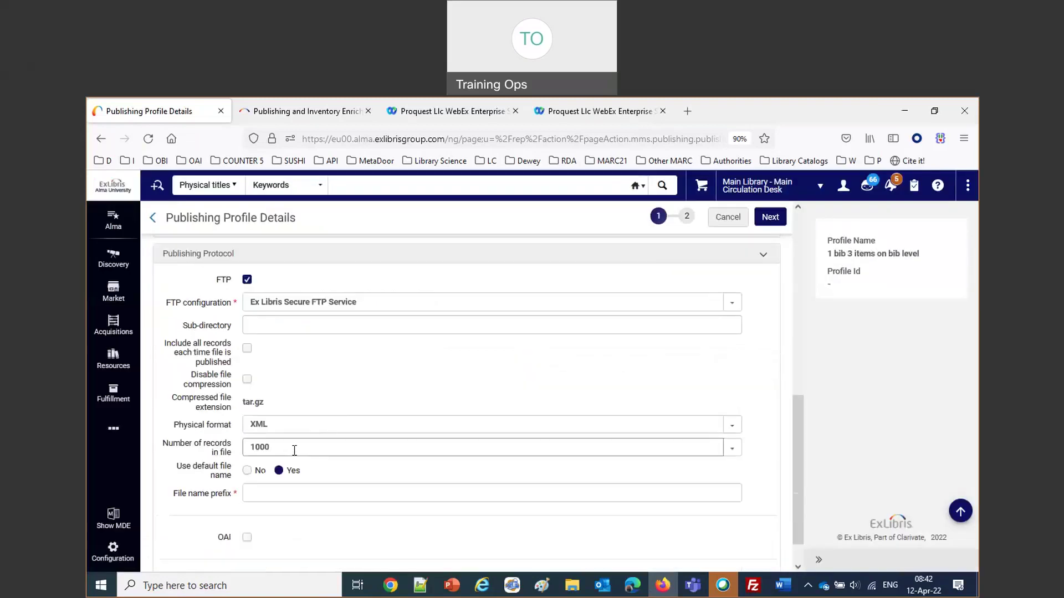
left_click(271, 325)
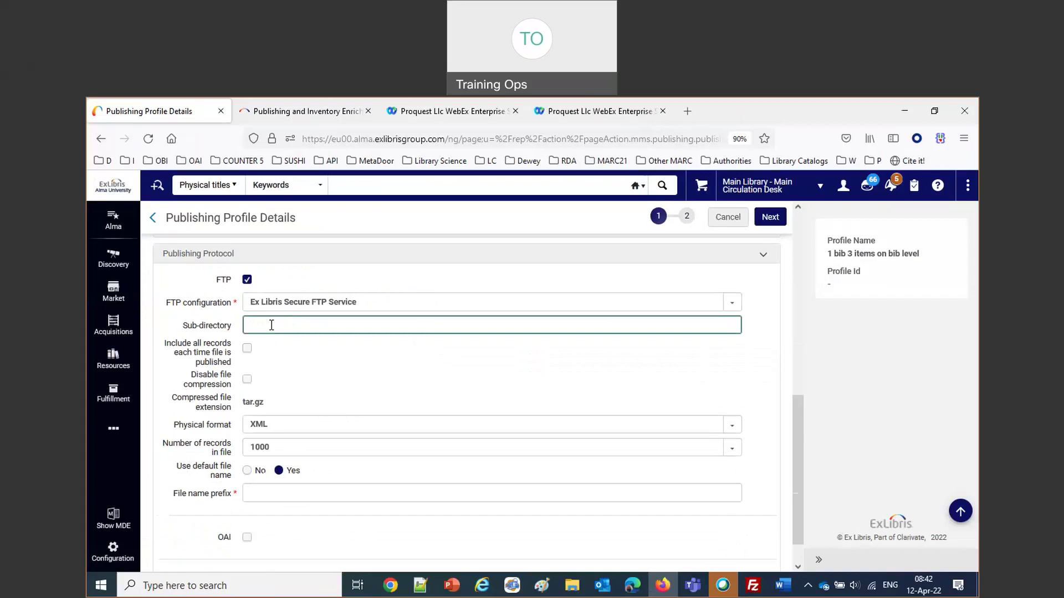
type("m")
left_click(300, 347)
scroll(269, 474, "down", 1)
left_click(270, 458)
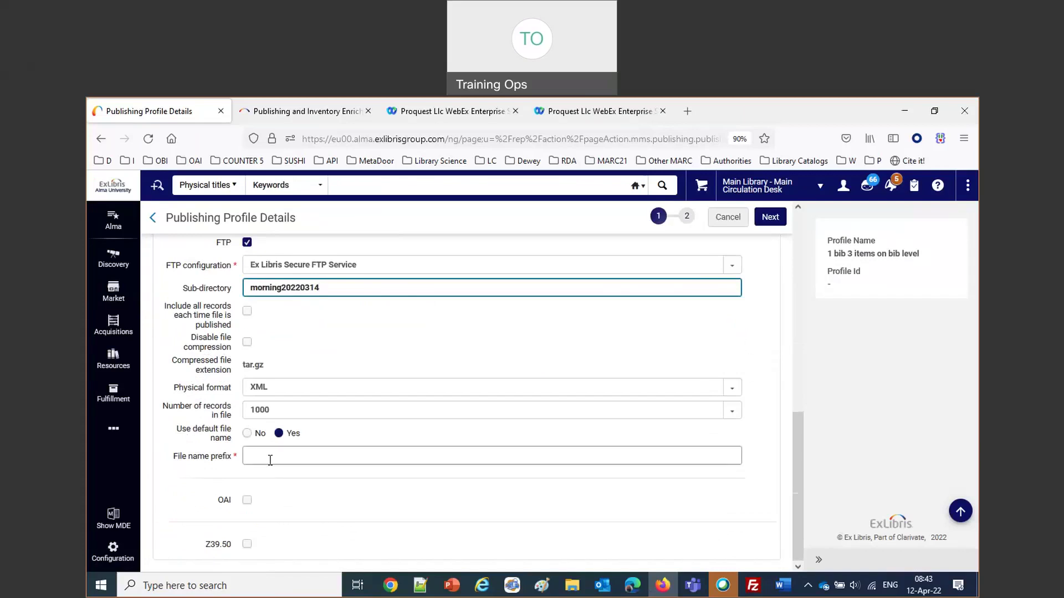
type("1bib")
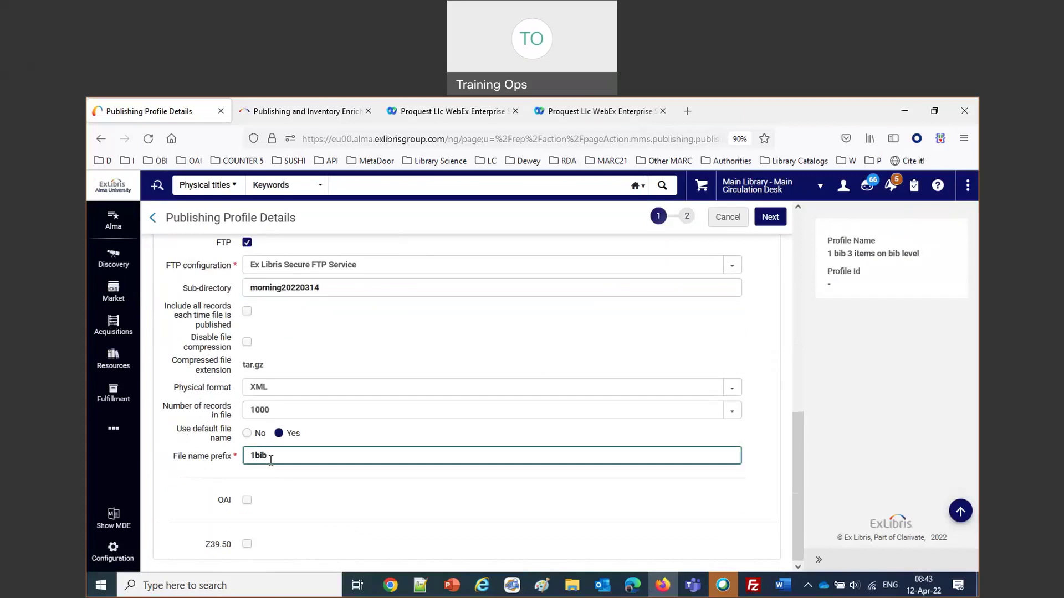
type("3itemsbiblevel")
left_click(773, 219)
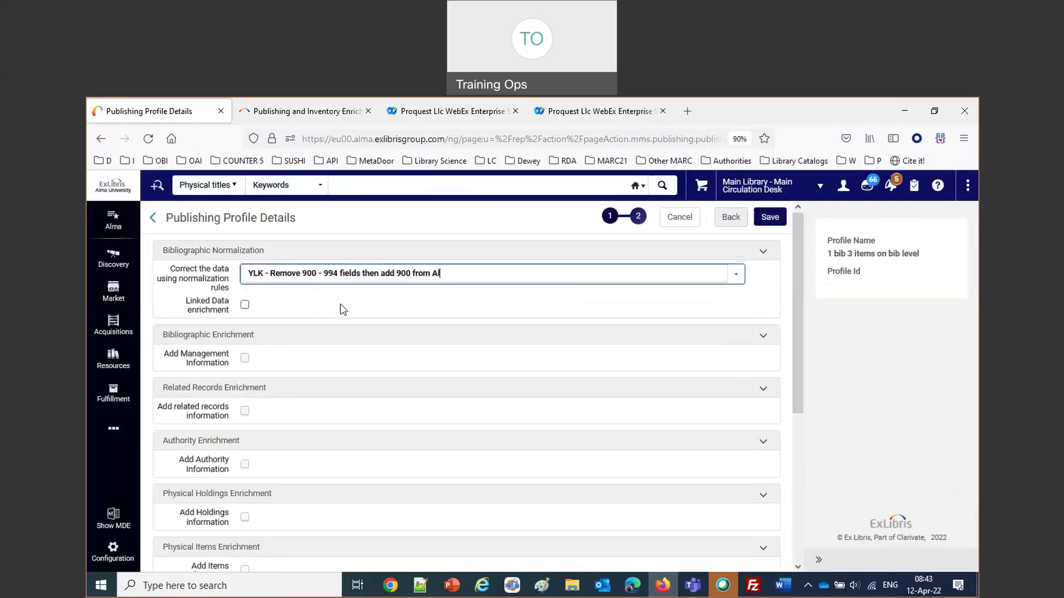
Step: Add physical items information to the published records in repeatable field 997, with the barcode in subfield b
scroll(354, 398, "down", 3)
scroll(355, 398, "down", 2)
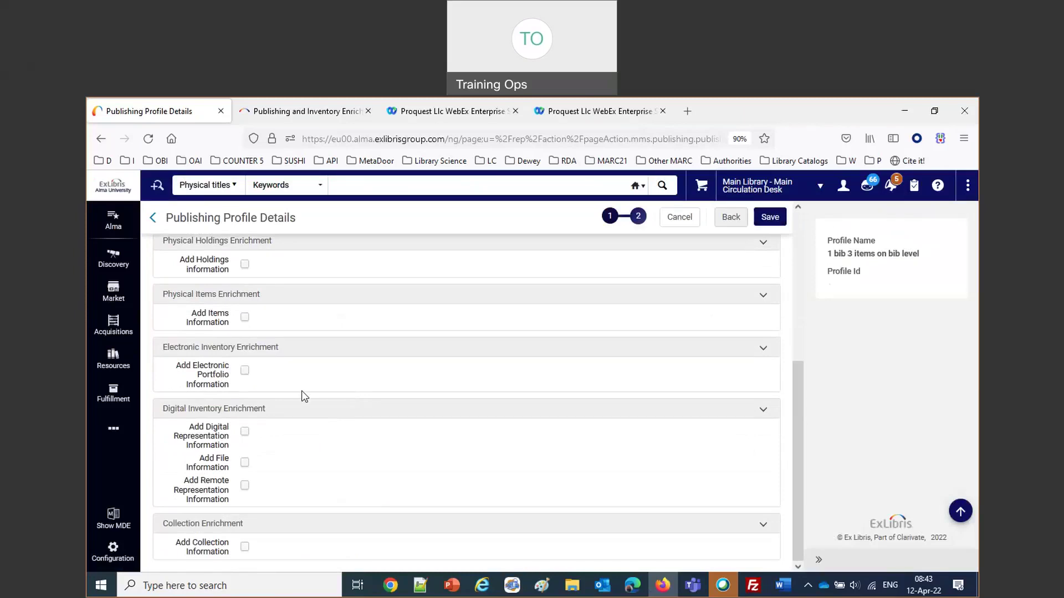
left_click(245, 318)
left_click(271, 341)
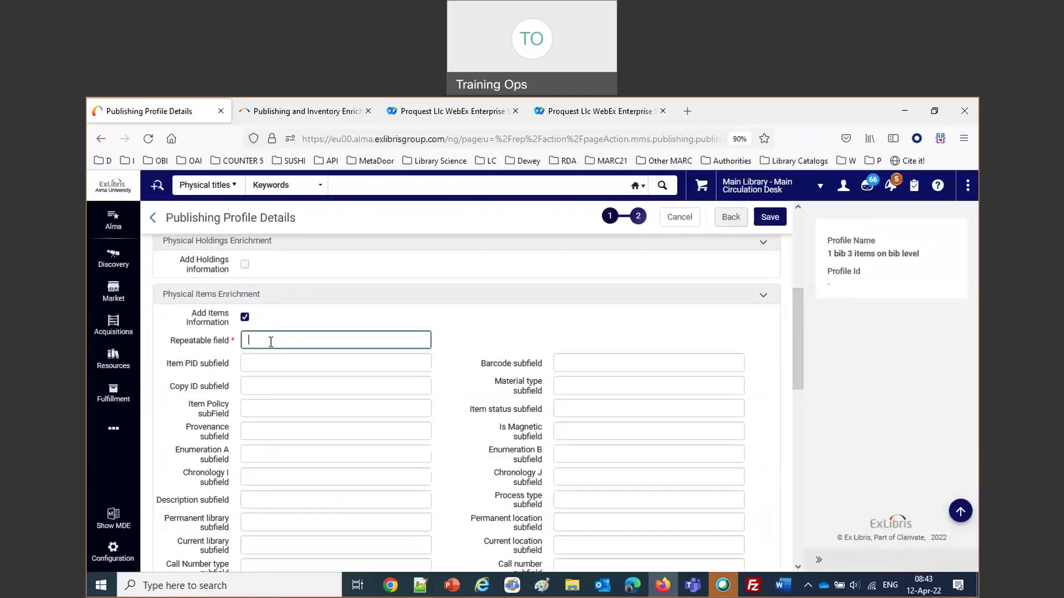
type("997")
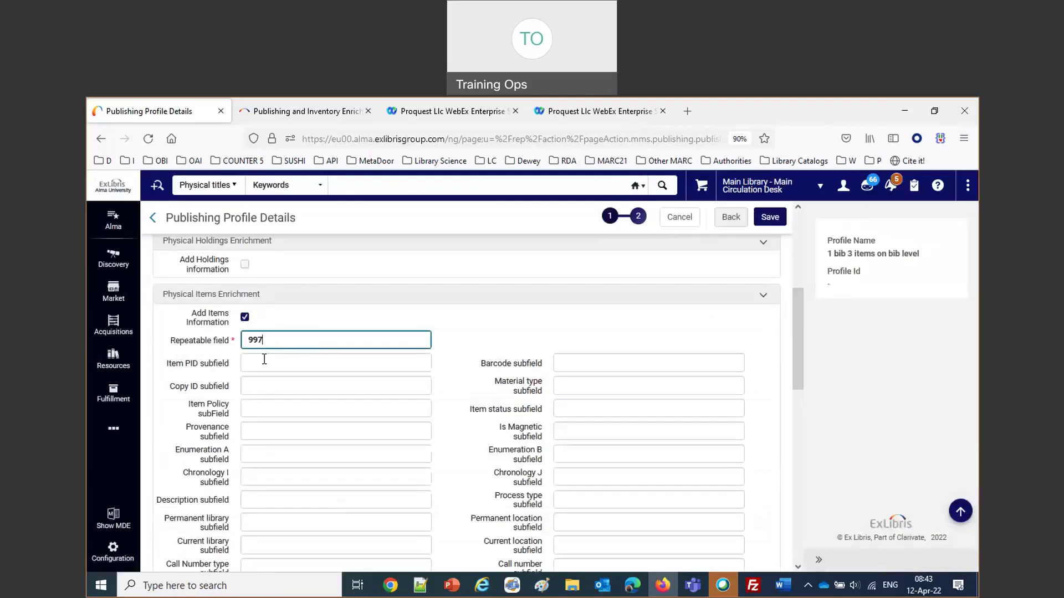
left_click(592, 360)
type("b")
Step: Save the bib-level publishing profile and run it
left_click(772, 217)
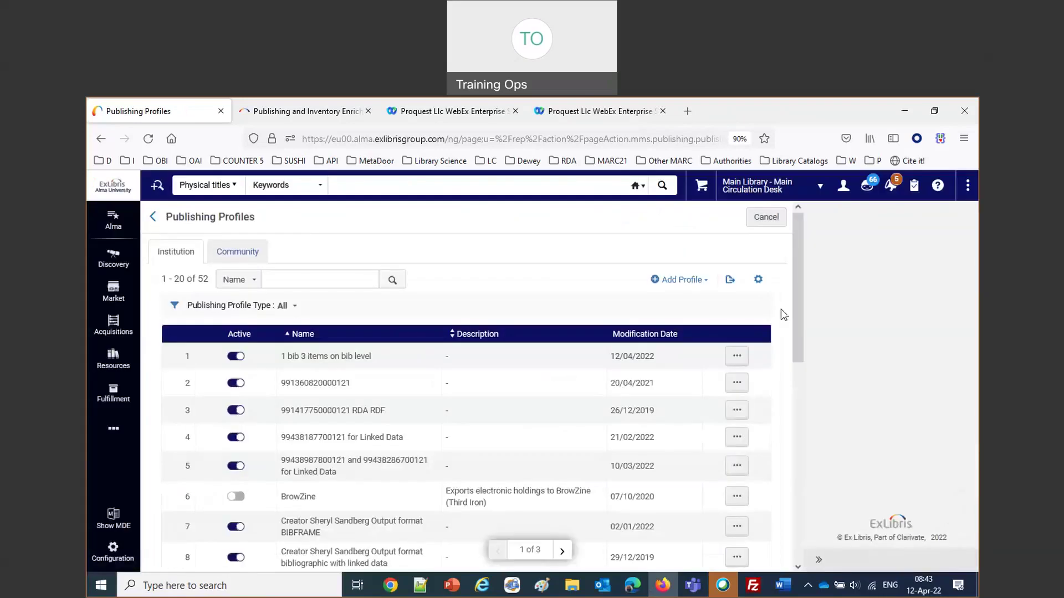
left_click(738, 358)
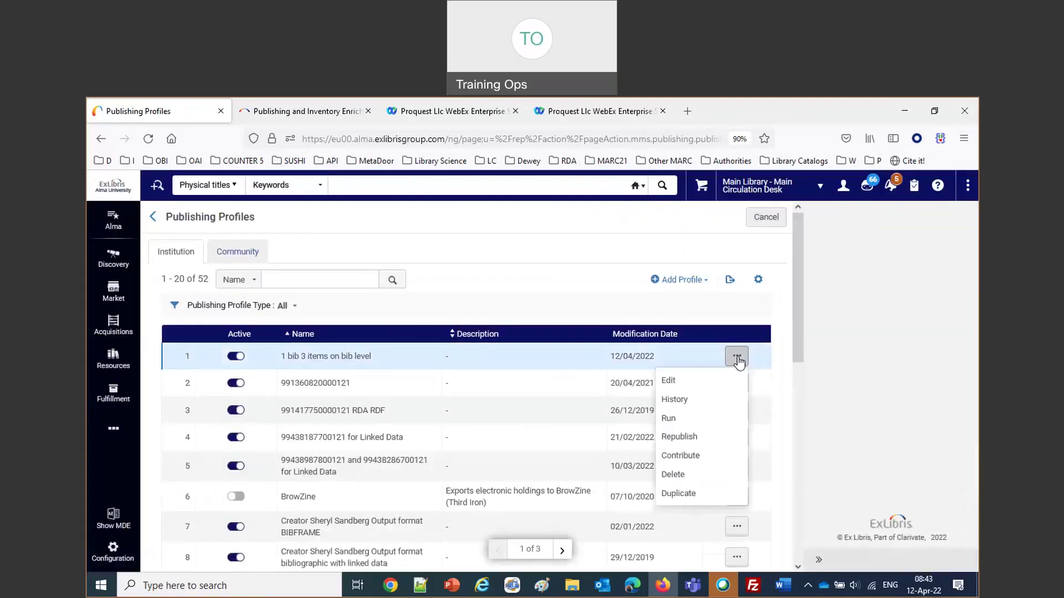
left_click(683, 424)
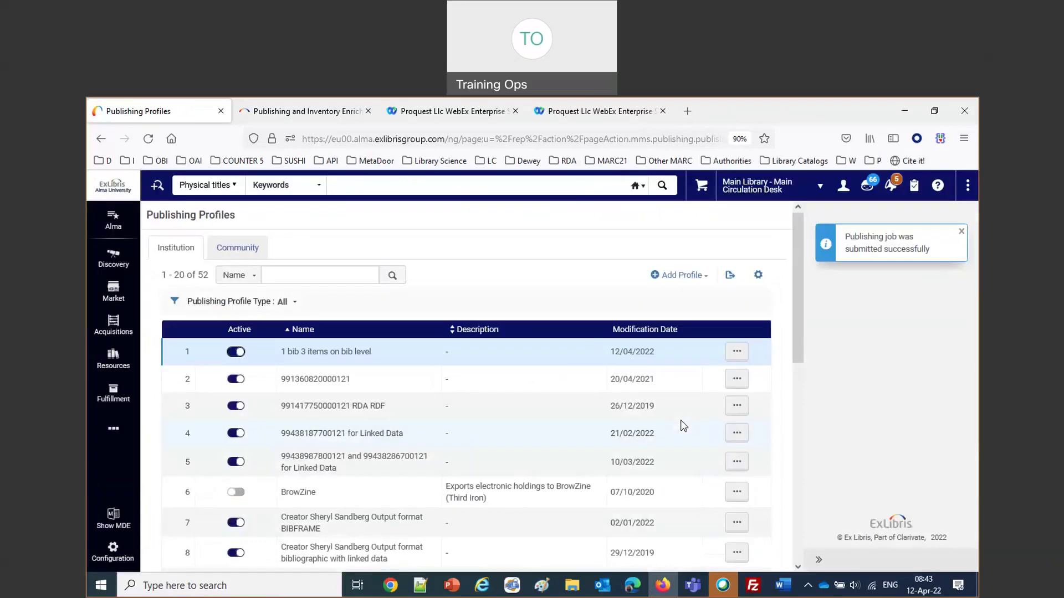
Step: Create a new general publishing profile named "1 bib 3 items on item level"
left_click(683, 277)
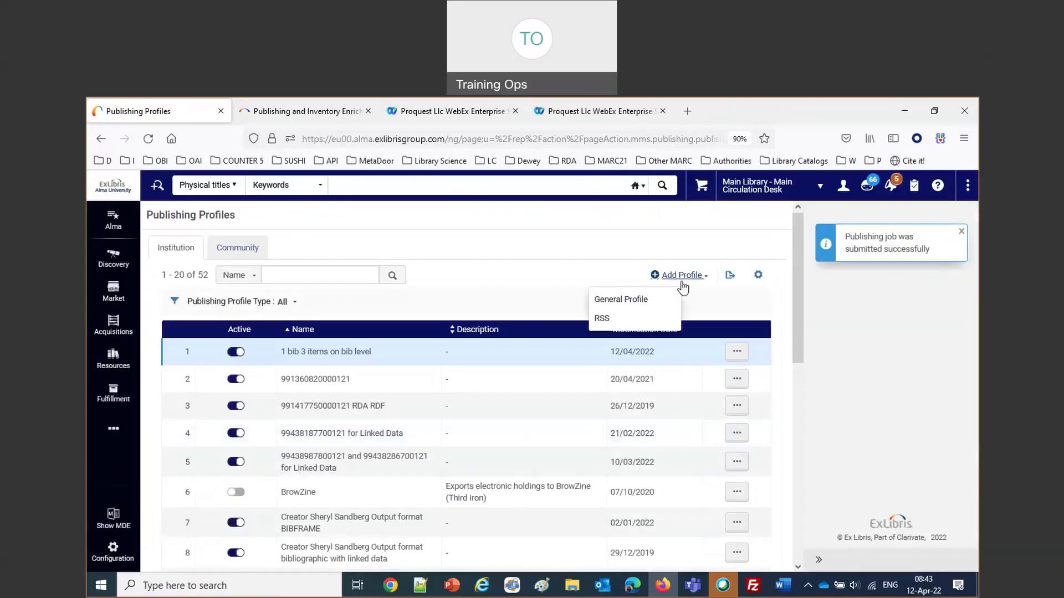
left_click(679, 299)
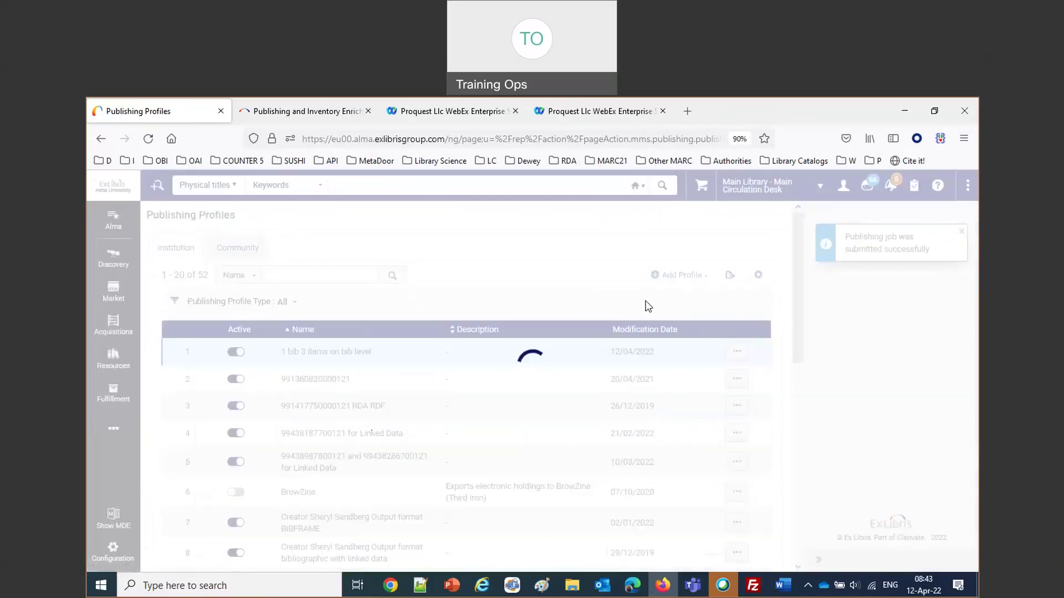
left_click(373, 301)
type("1 bib 3 items on bib level")
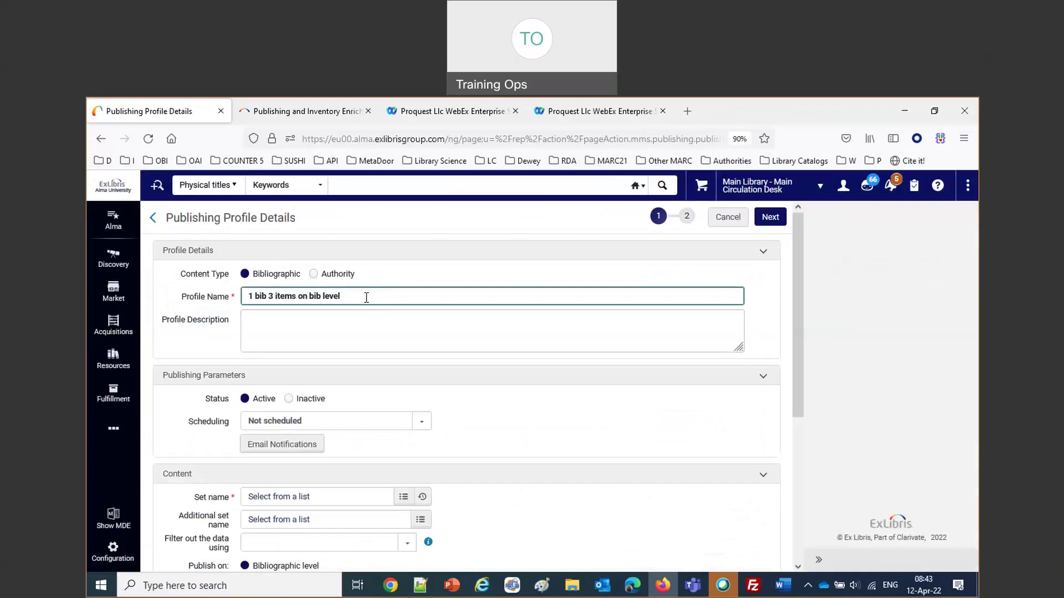
double_click(316, 295)
type("item")
Step: Choose the set "1 bib 3 items" for the new profile and publish it on the Item/Portfolio level
scroll(355, 343, "down", 2)
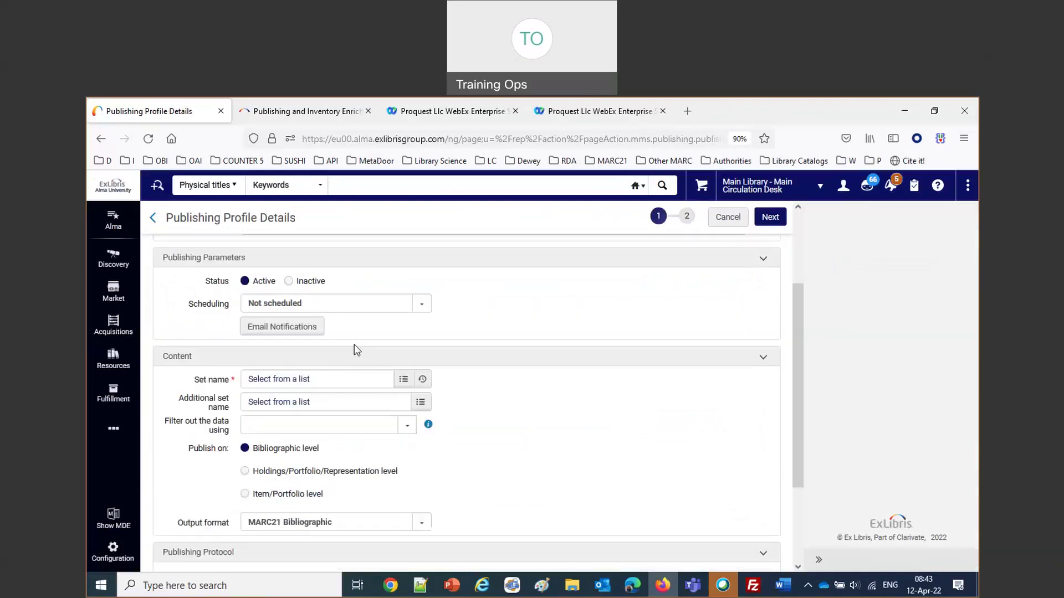
left_click(324, 379)
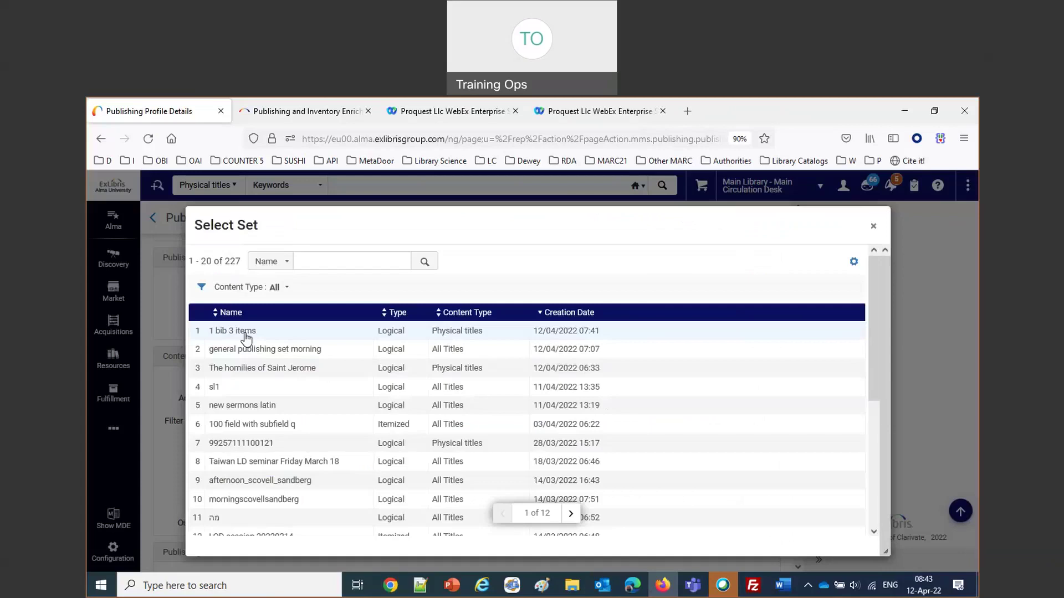
left_click(233, 333)
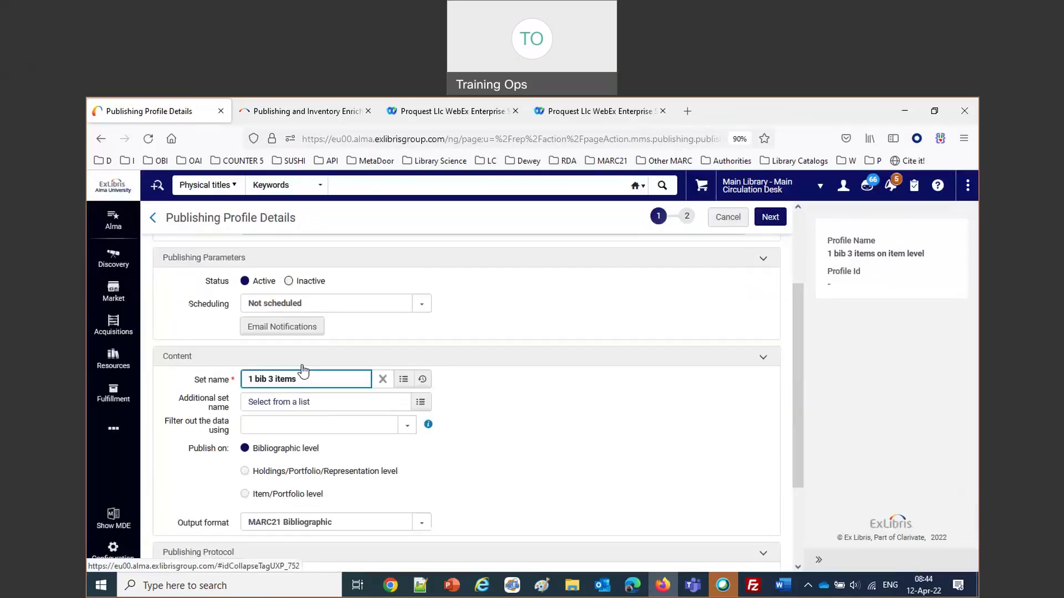
scroll(302, 369, "down", 3)
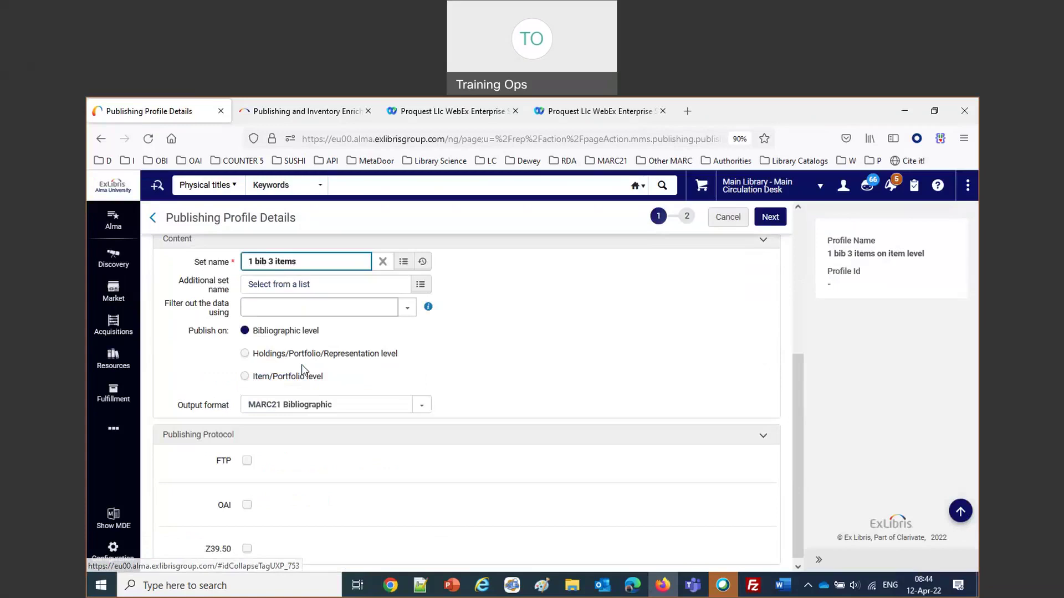
left_click(245, 377)
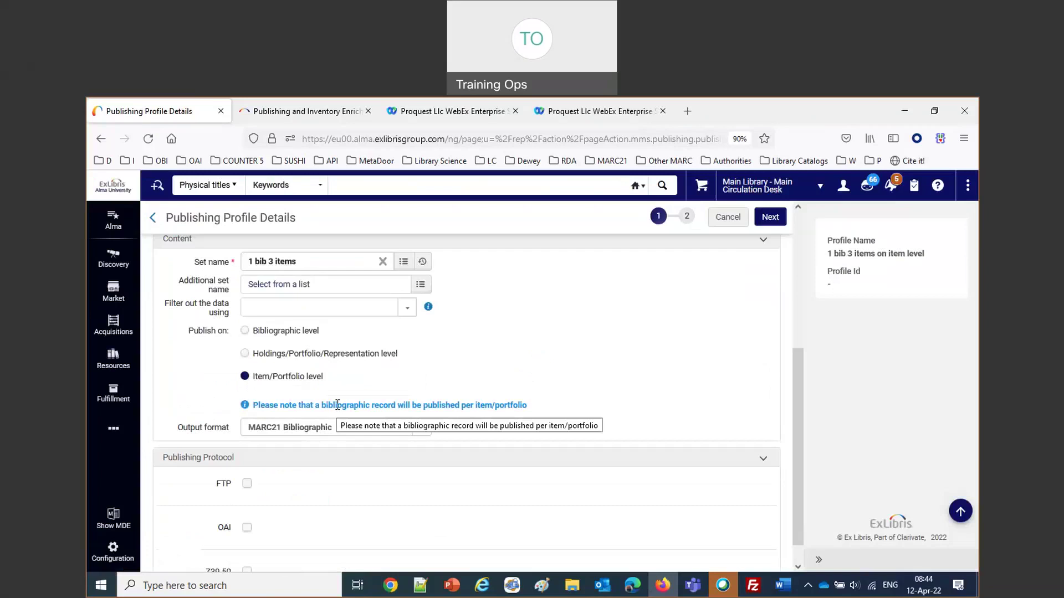
Step: Enable FTP publishing for the item-level profile with the Ex Libris Secure FTP Service configuration
left_click(249, 484)
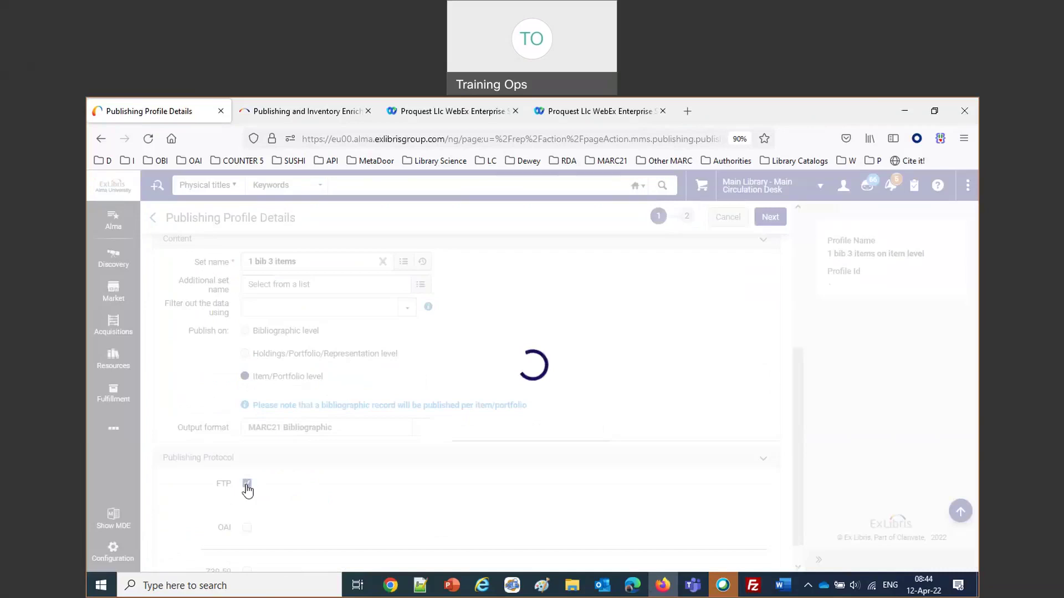
scroll(284, 440, "down", 2)
left_click(285, 388)
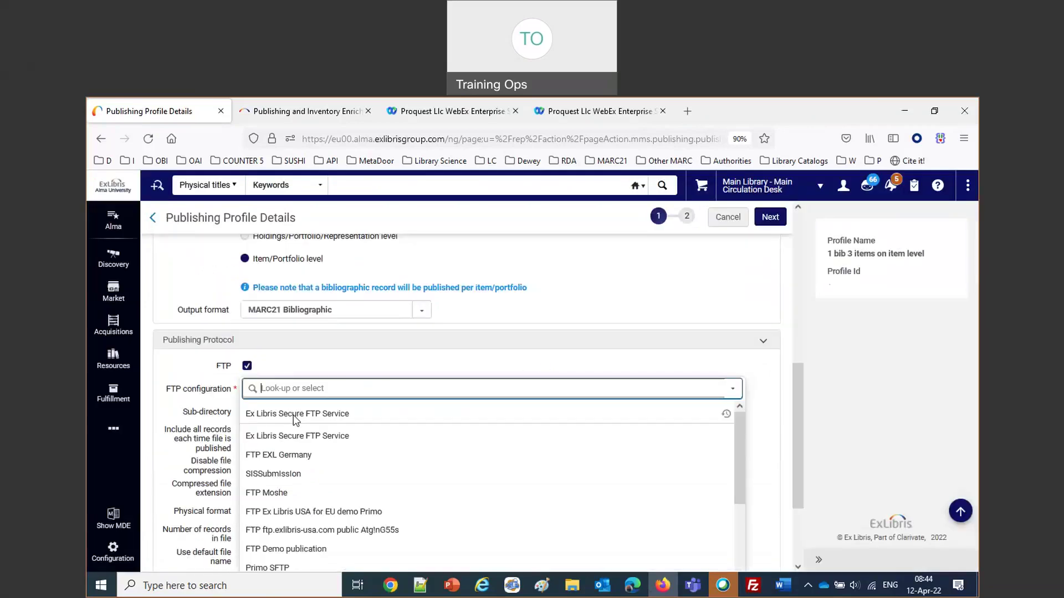
left_click(295, 415)
Step: Set the item-level profile's sub-directory to morning20220314 and file name prefix to 1bib3itemsitemlevel, and continue to the enrichment settings
left_click(296, 415)
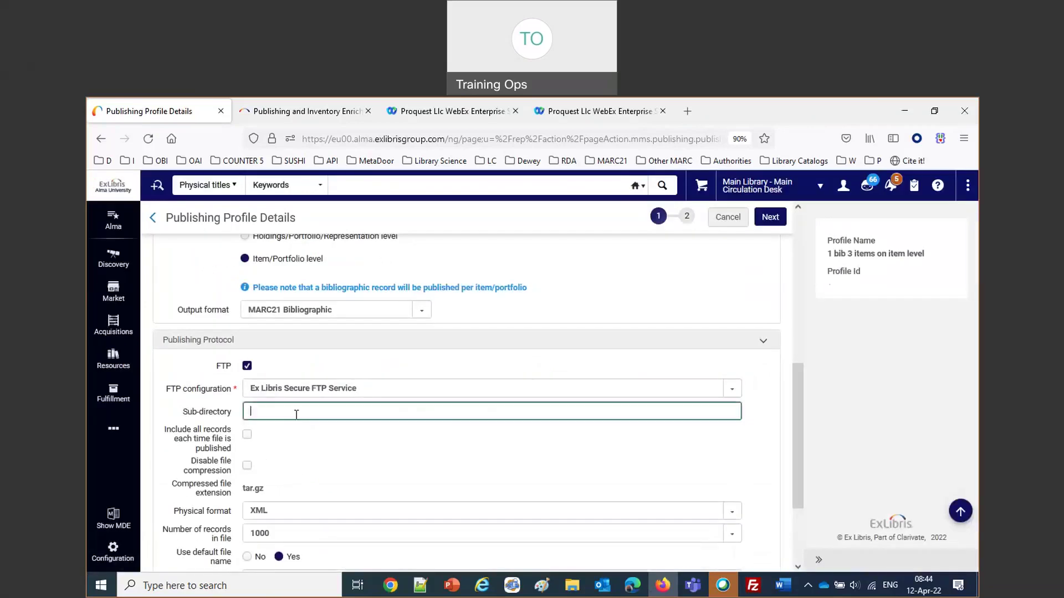
type("m")
left_click(298, 428)
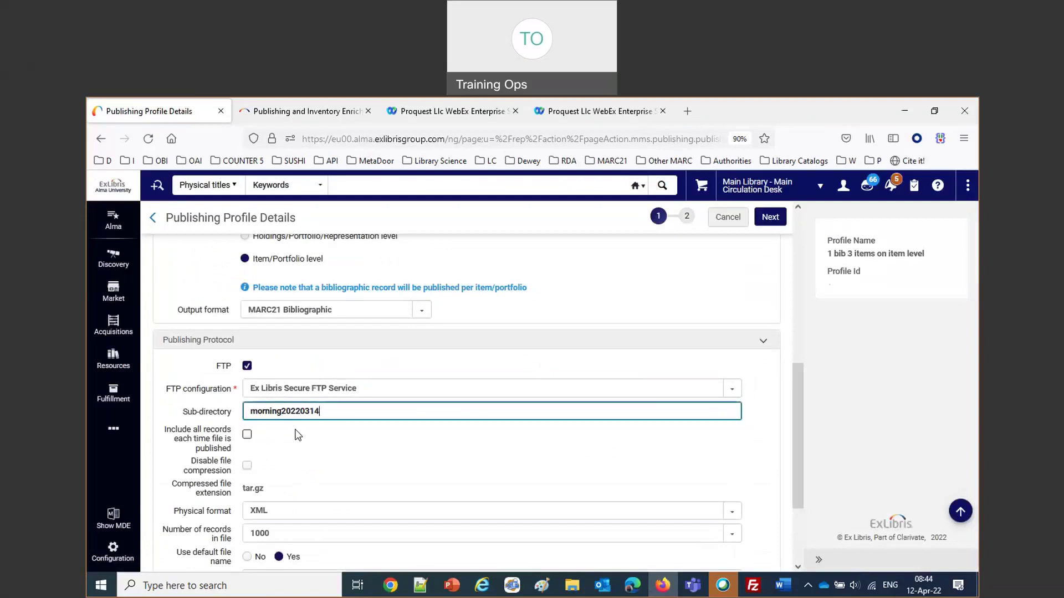
scroll(297, 434, "down", 2)
scroll(295, 435, "down", 1)
left_click(292, 457)
type("1")
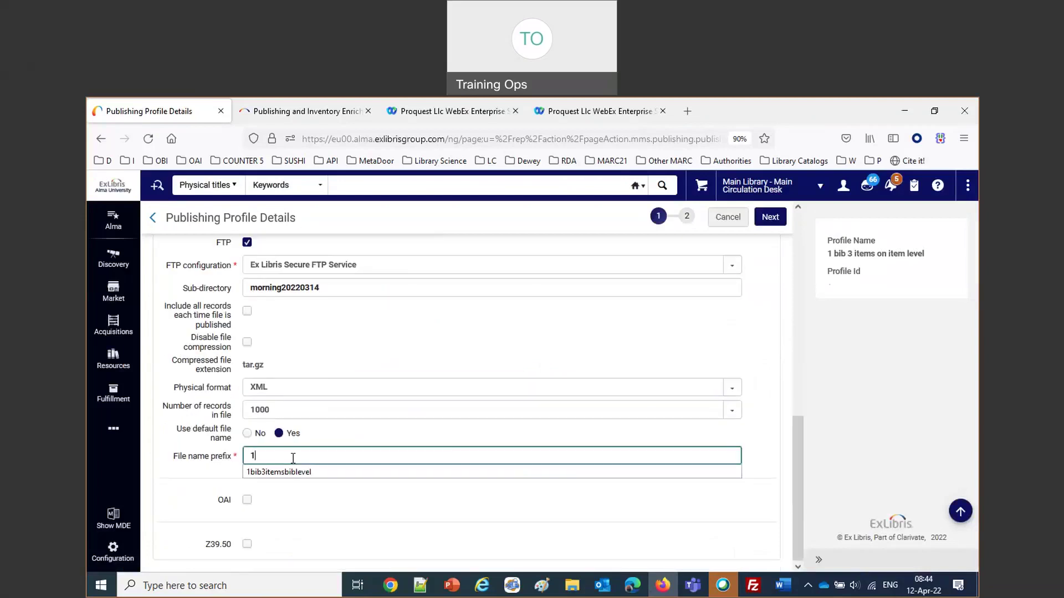
left_click(293, 472)
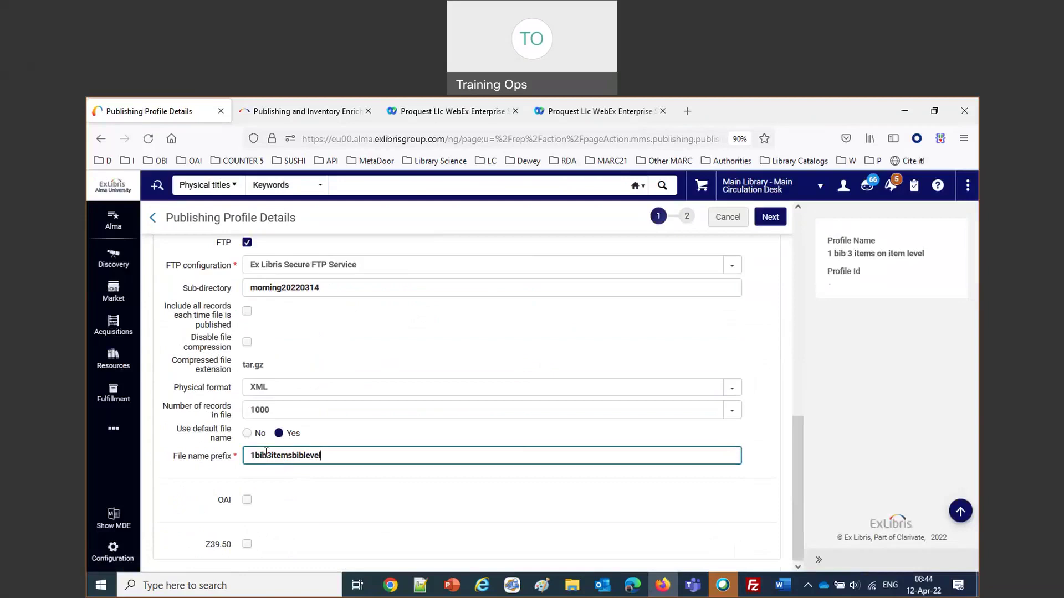
left_click_drag(292, 456, 300, 457)
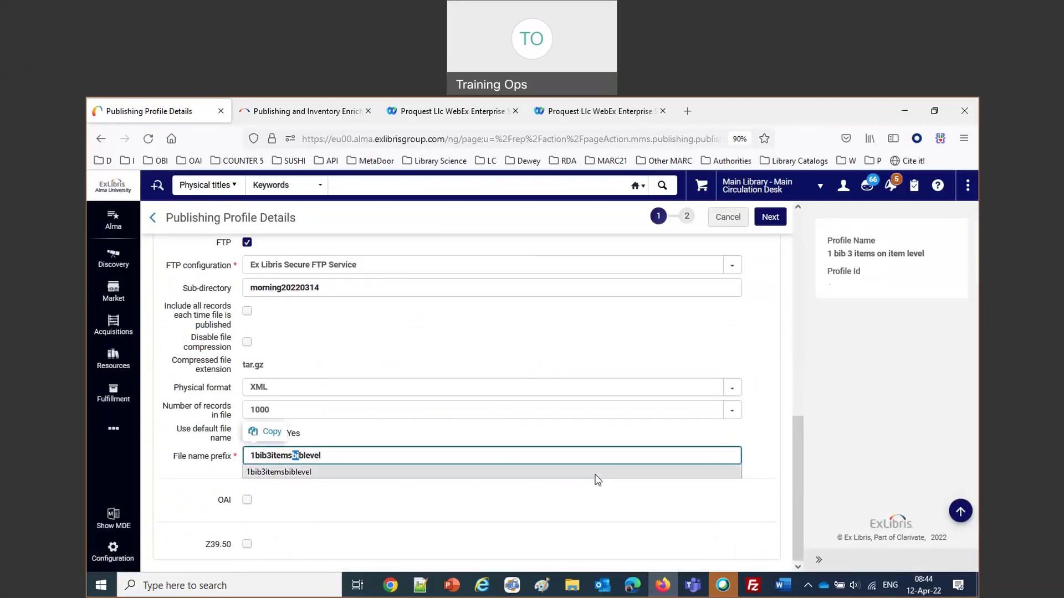
type("item")
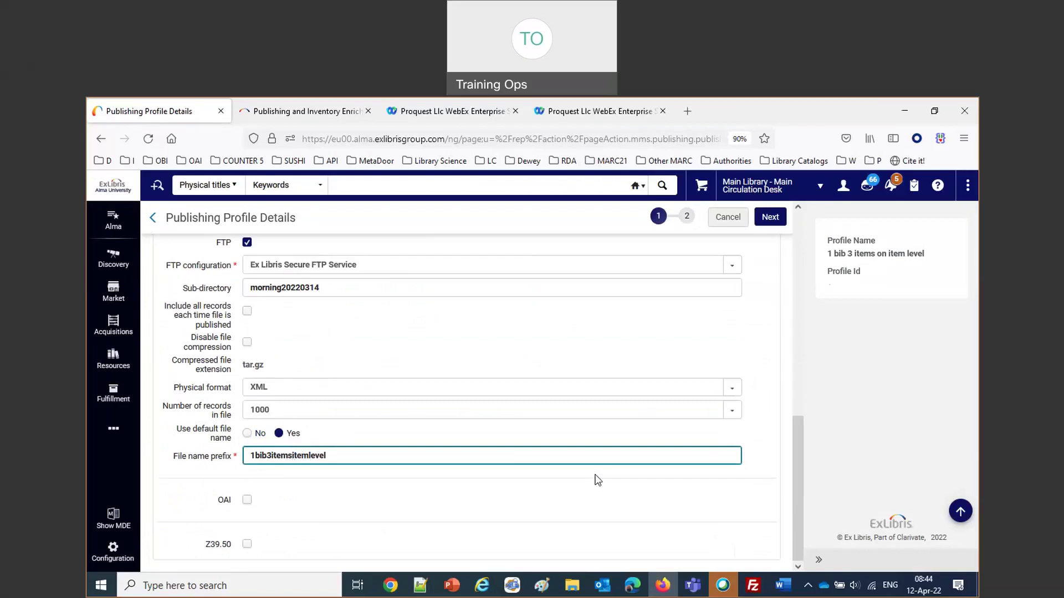
left_click(778, 221)
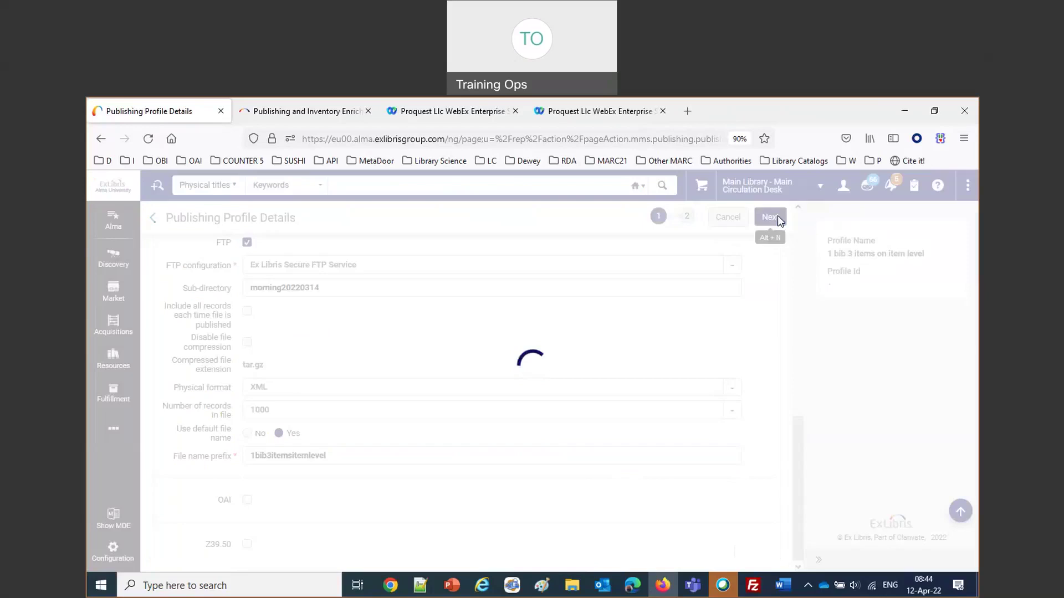
Step: Apply the normalization rule "YLK - Remove 900 - 994 fields then add 900", add items information in field 997 with barcode subfield b, and save the profile
left_click(496, 269)
left_click(460, 300)
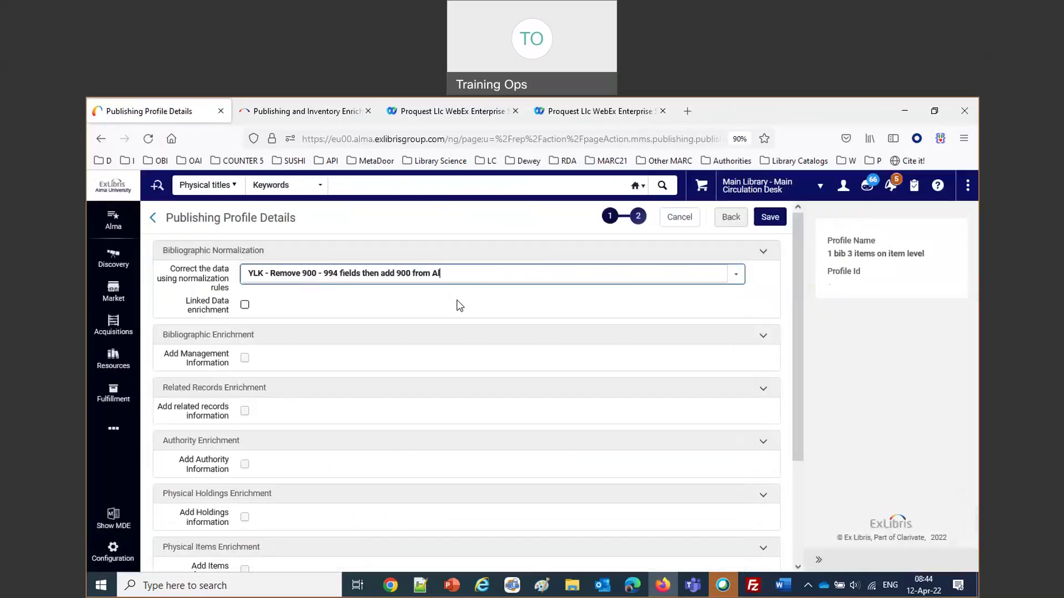
scroll(458, 329, "down", 2)
scroll(456, 329, "down", 1)
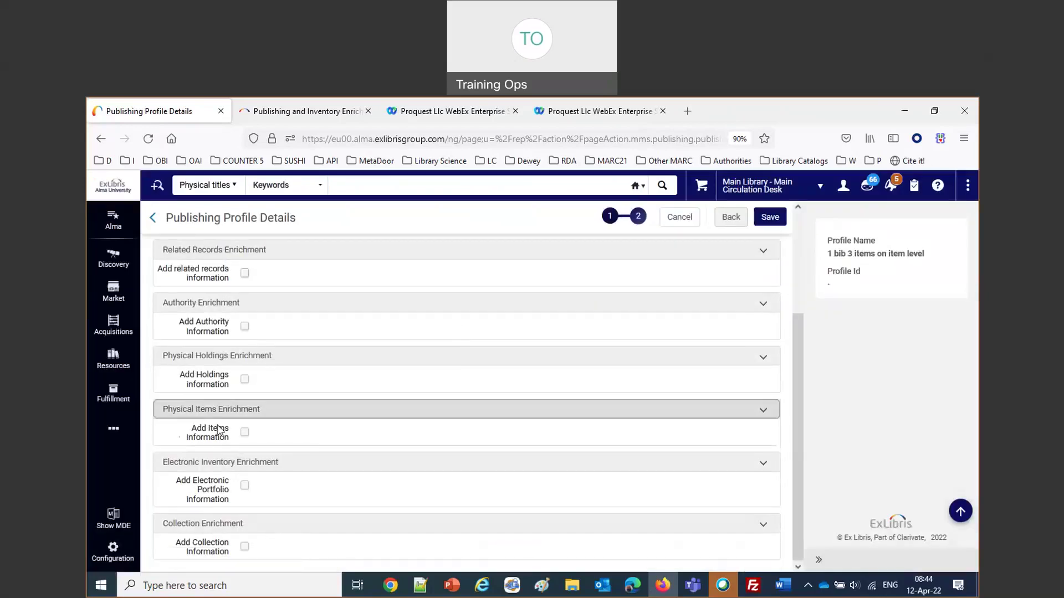
left_click(245, 433)
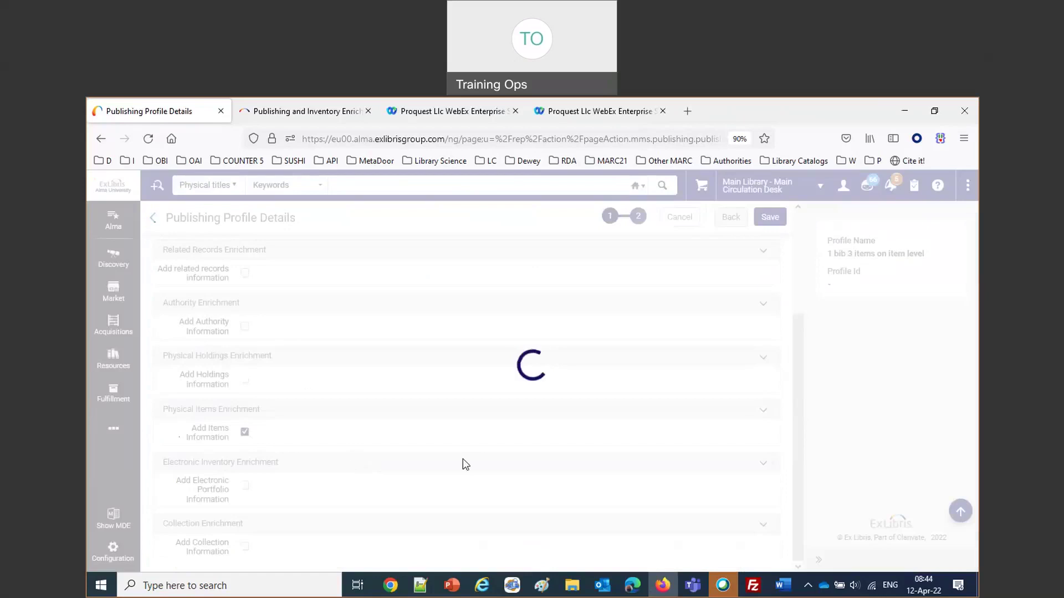
left_click(275, 458)
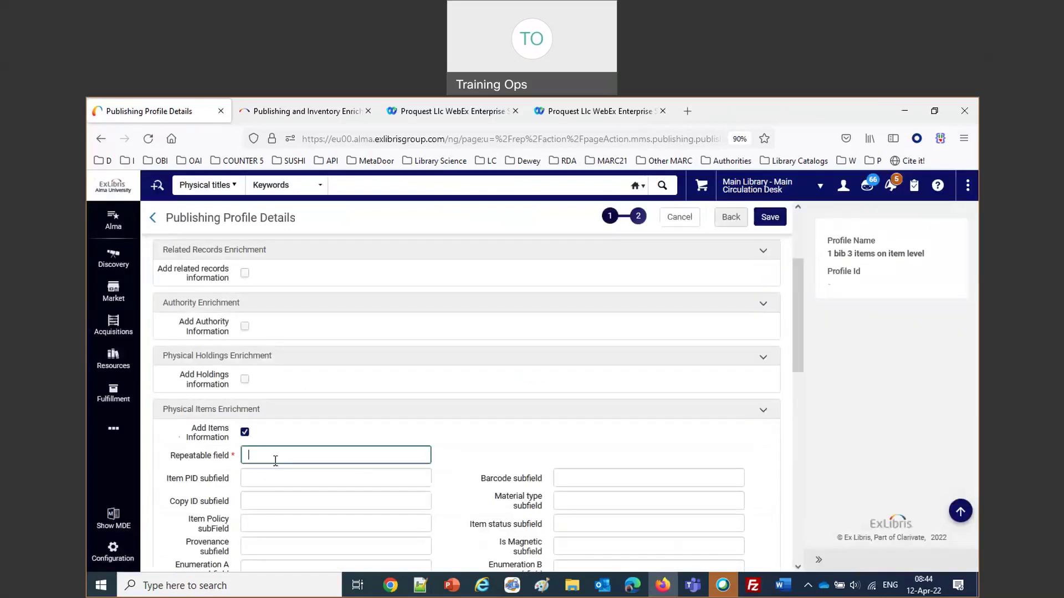
type("997")
left_click(581, 475)
type("b")
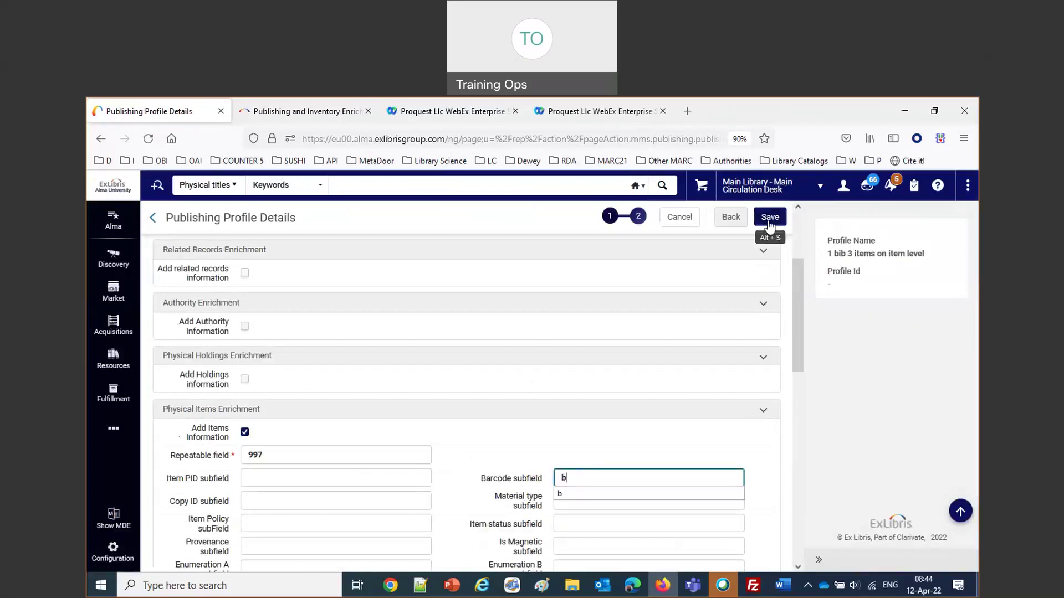
left_click(769, 218)
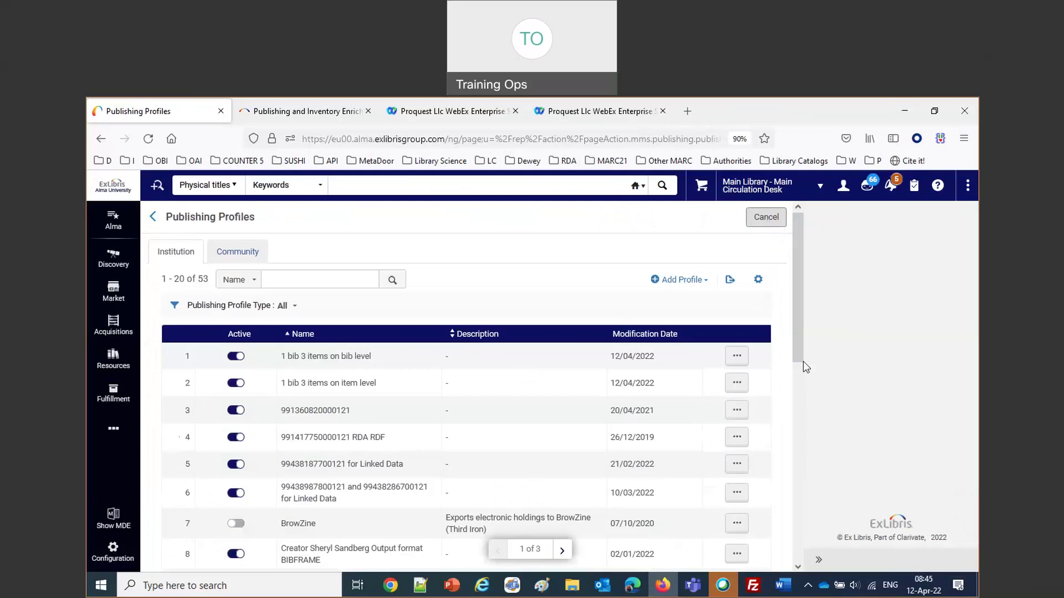
Step: Run the publishing profiles "1 bib 3 items on bib level" and "1 bib 3 items on item level"
left_click(737, 363)
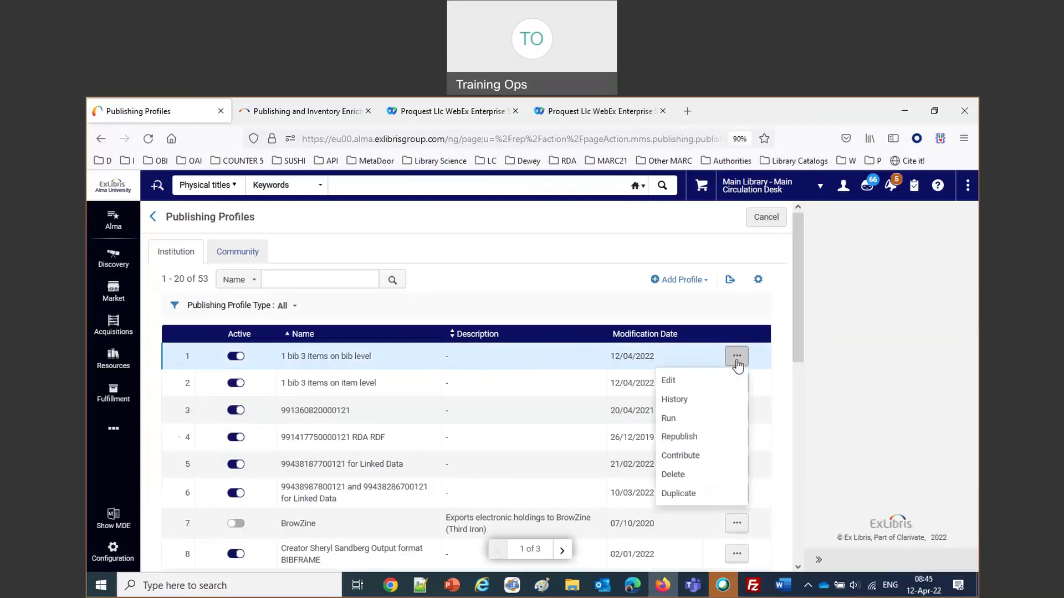
left_click(680, 420)
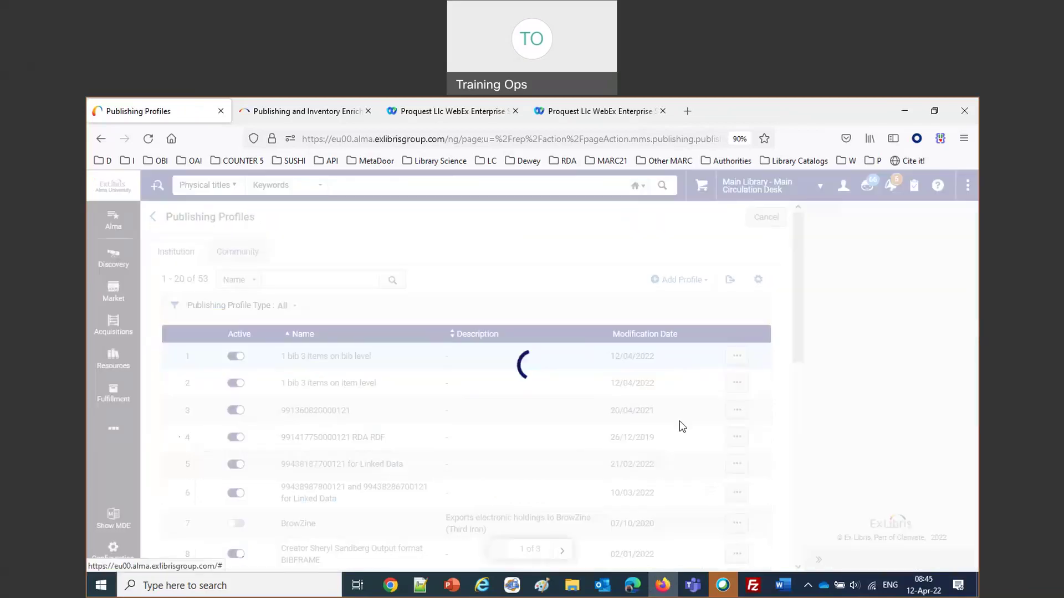
left_click(737, 380)
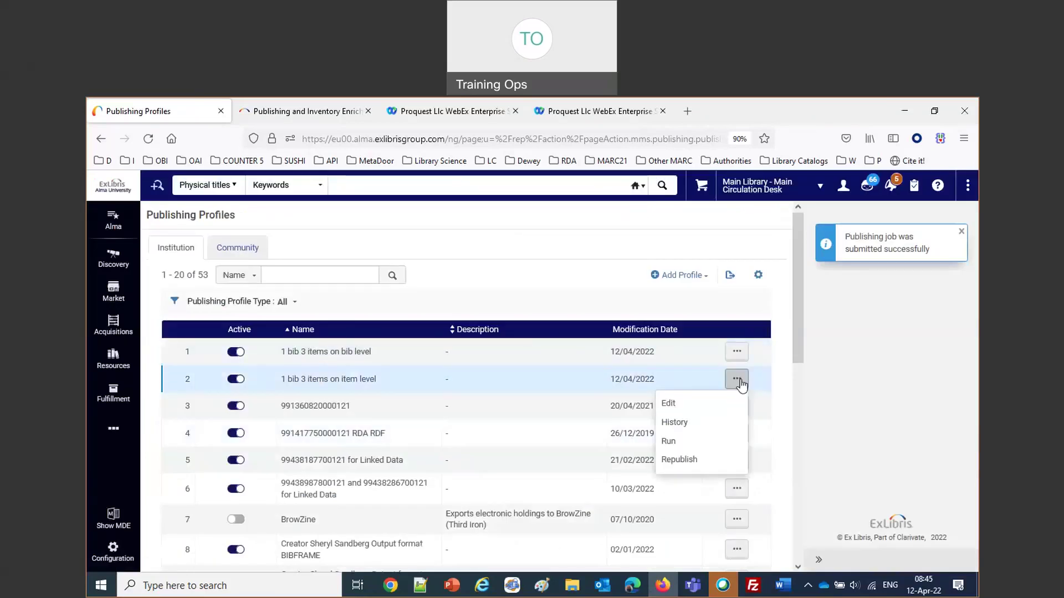
left_click(678, 442)
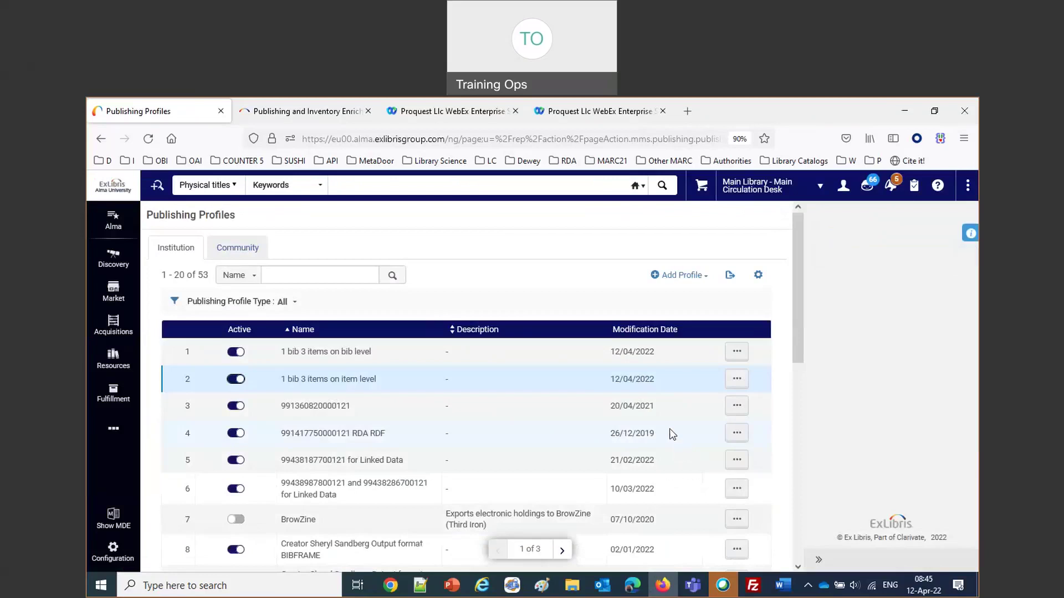
Step: Create a new general publishing profile named "marc in dc"
left_click(673, 276)
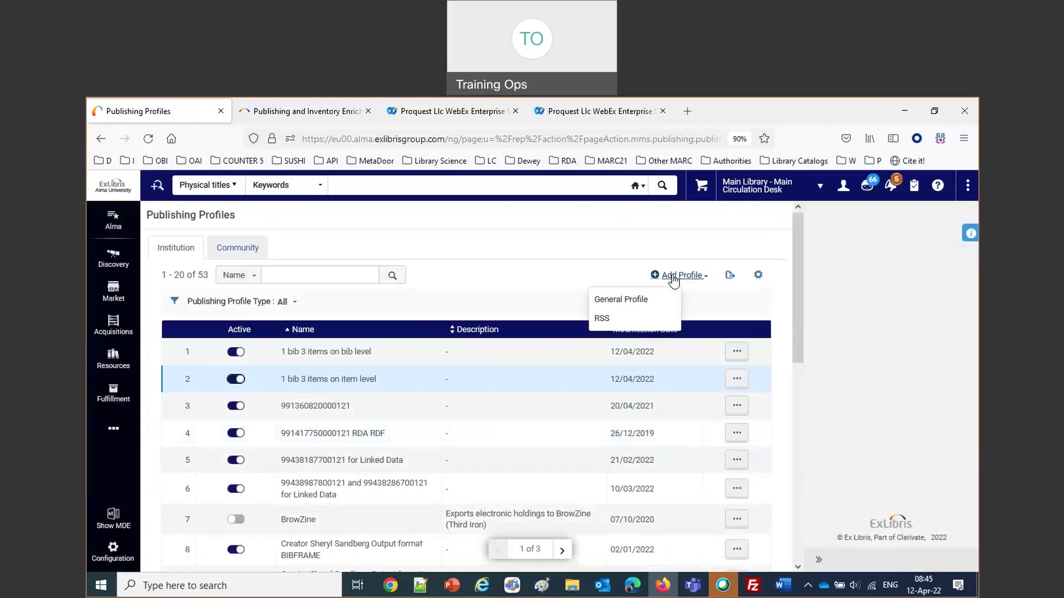
left_click(644, 301)
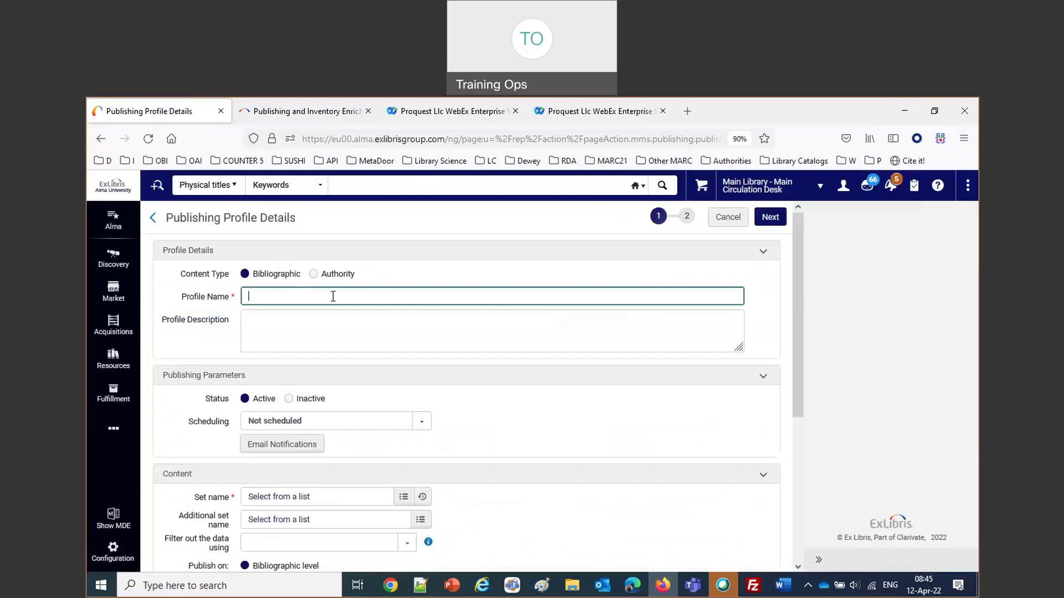
type("marc in dc")
Step: Choose the set "1 bib 3 items" for the new profile and set its output format to Dublin Core (Simple)
scroll(316, 443, "down", 2)
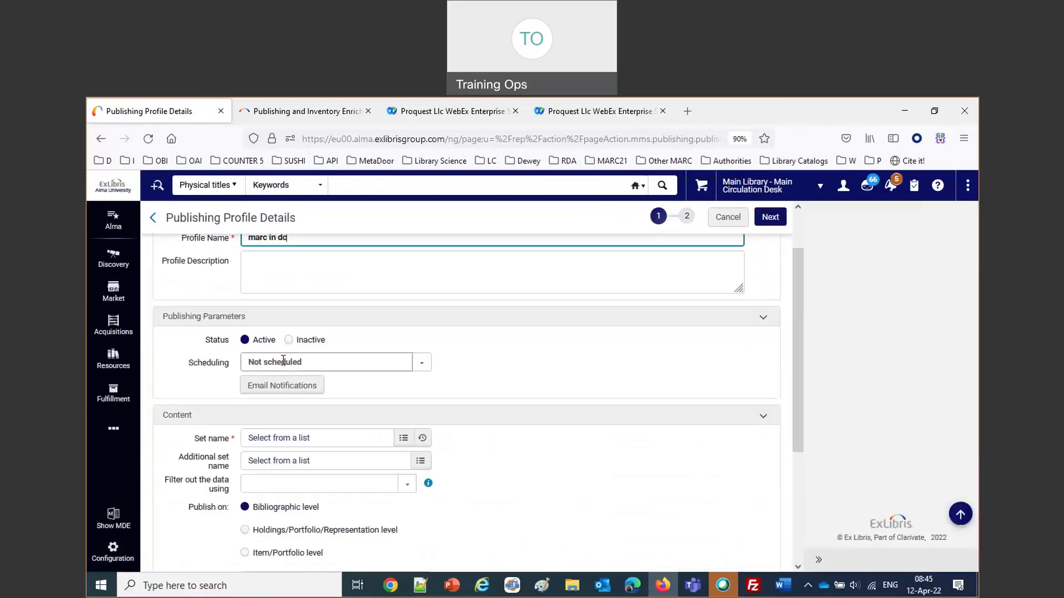
left_click(316, 439)
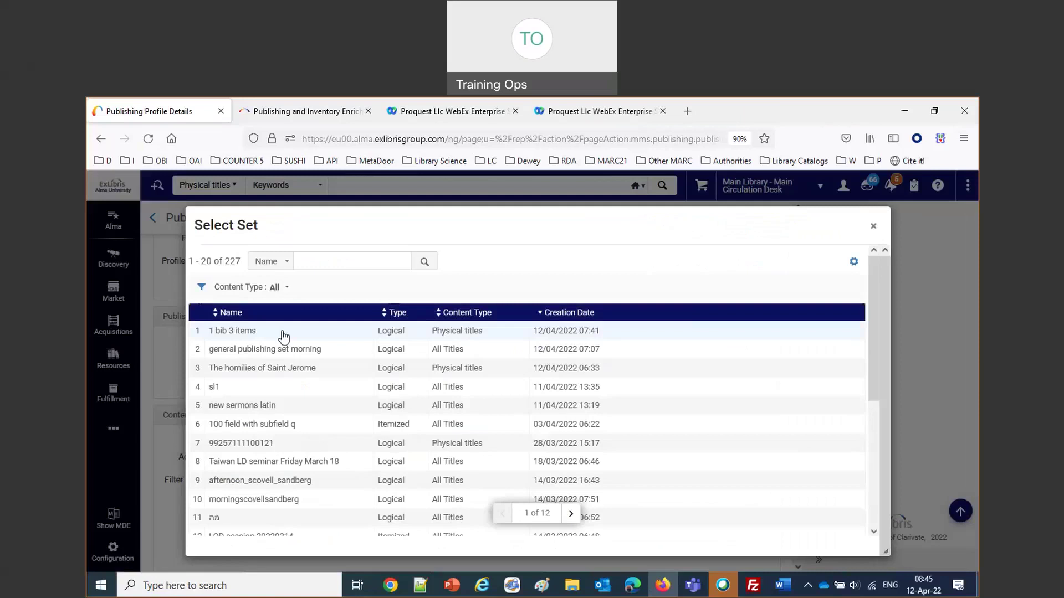
left_click(255, 333)
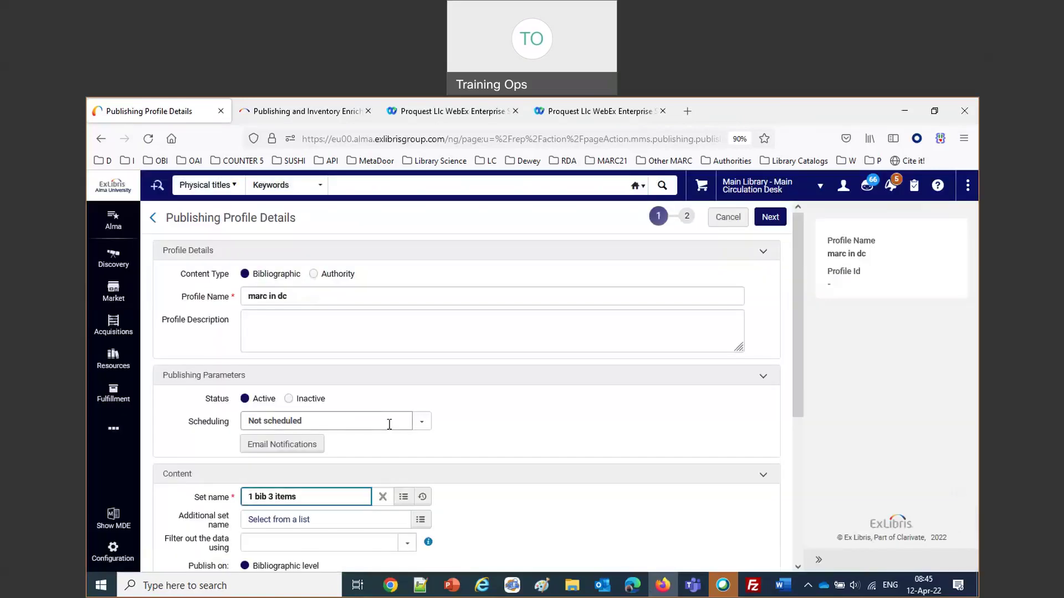
scroll(389, 424, "down", 4)
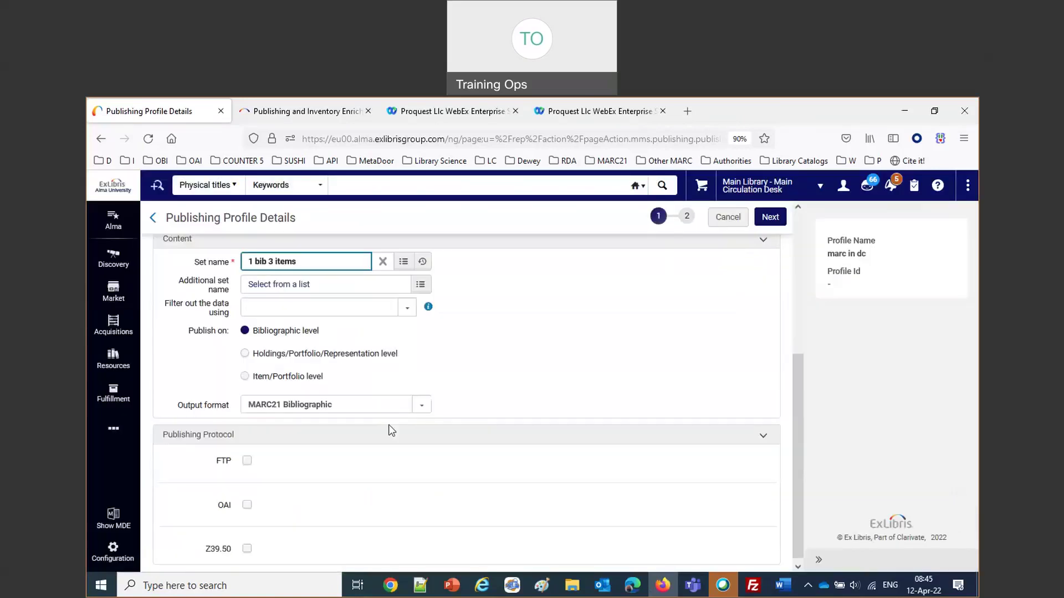
left_click(280, 407)
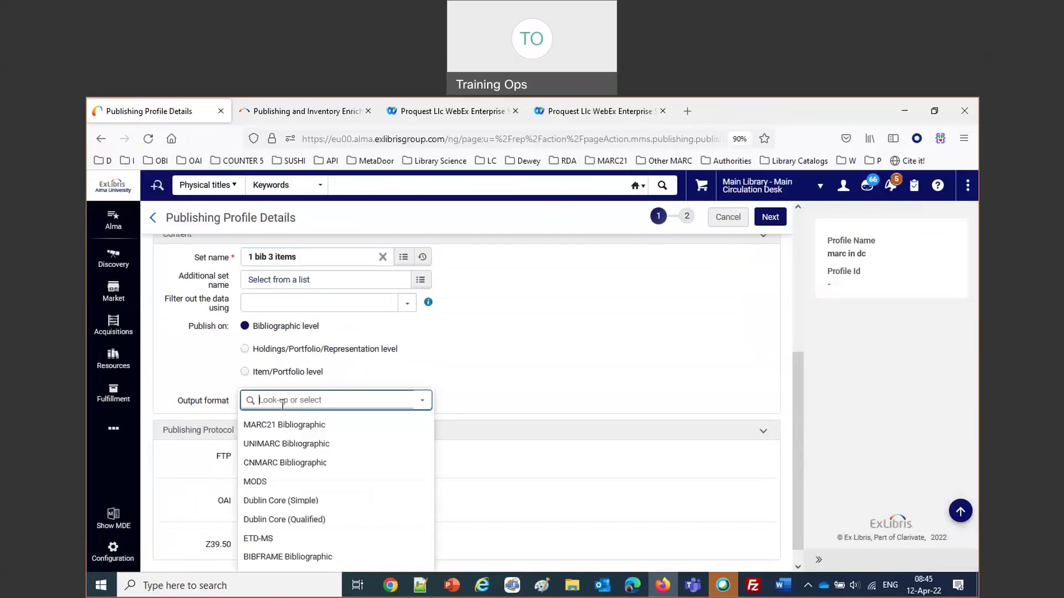
left_click(311, 502)
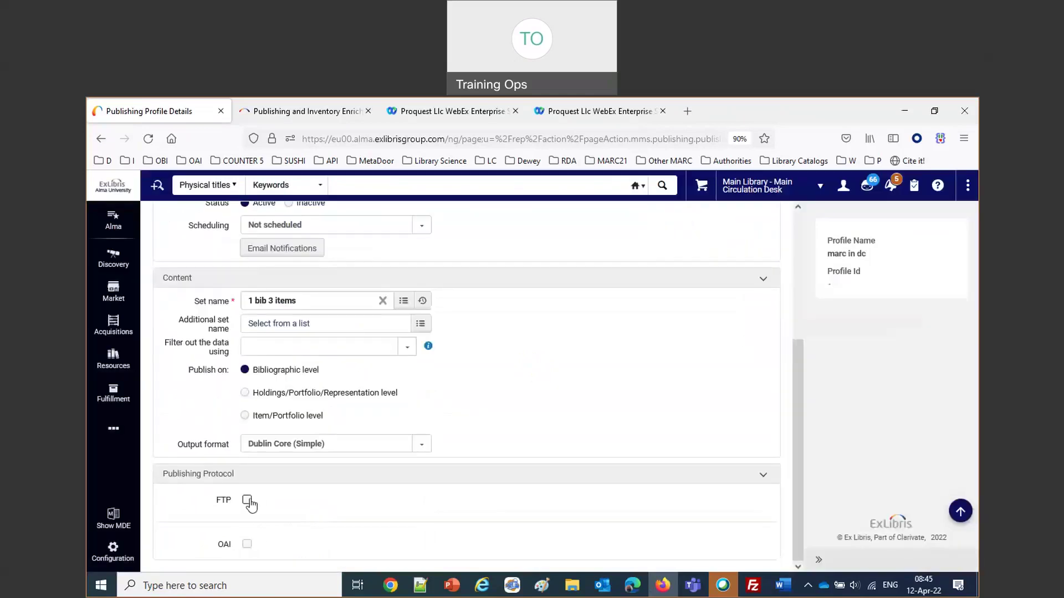
Step: Enable FTP publishing for the Dublin Core profile with the Ex Libris Secure FTP Service configuration
left_click(248, 501)
left_click(267, 405)
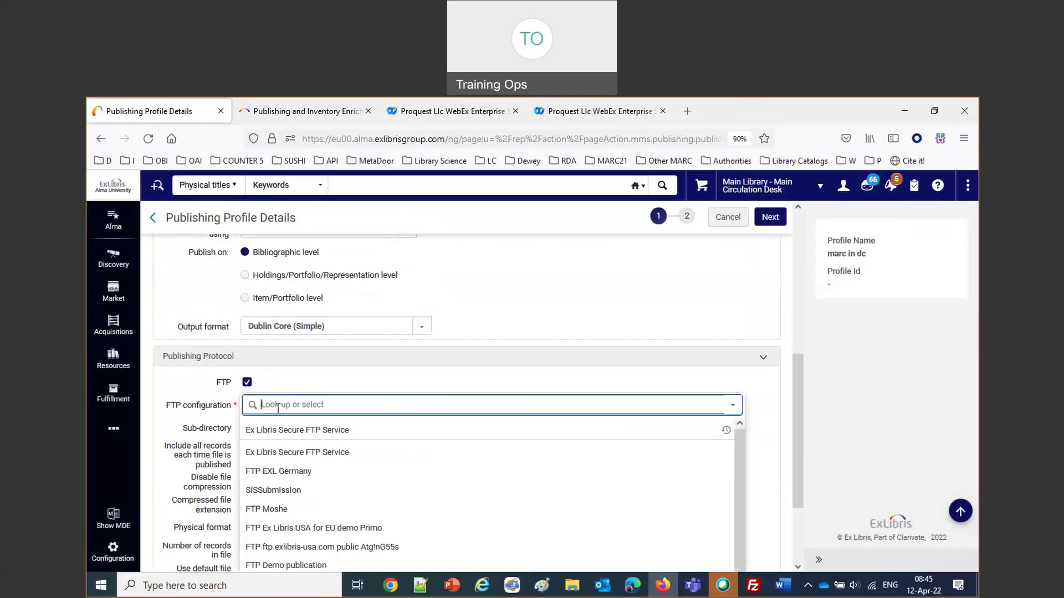
left_click(293, 431)
Step: Set the sub-directory to morning20220314 and the file name prefix to marctodc, and save the profile without adding enrichment
left_click(293, 429)
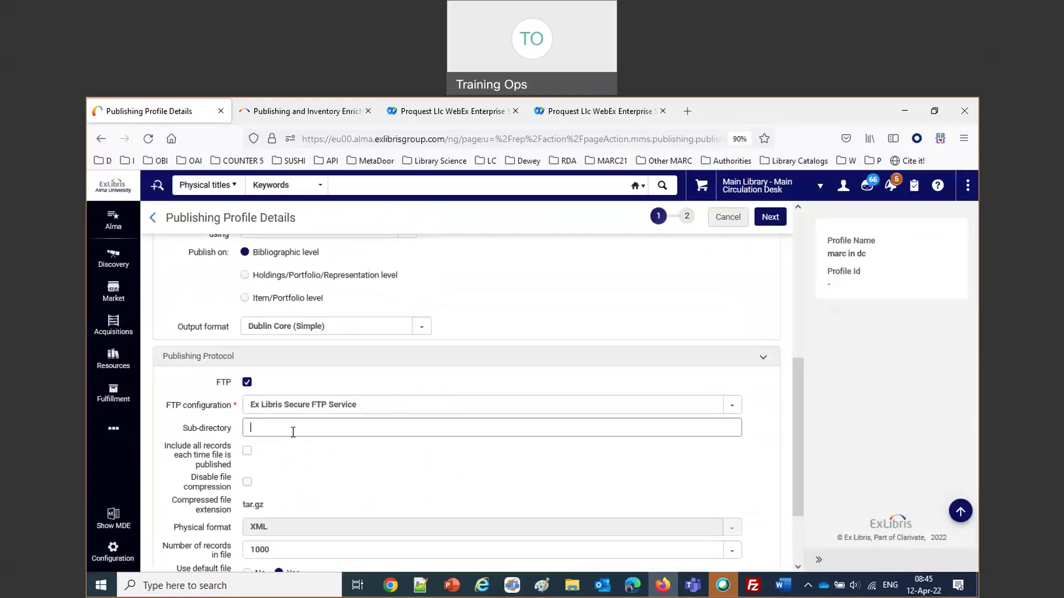
type("m")
left_click(294, 440)
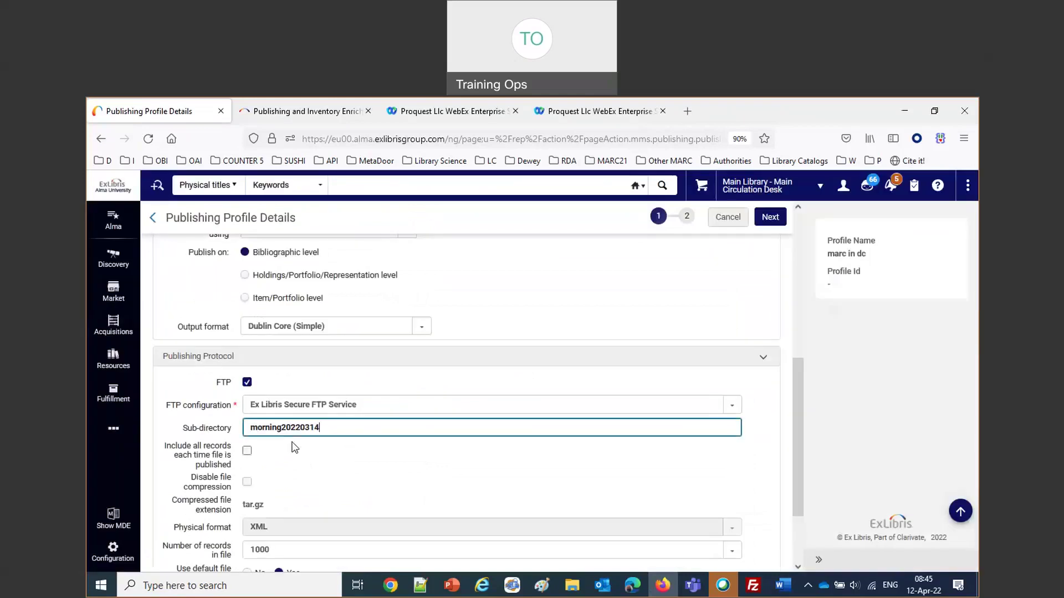
scroll(294, 454, "down", 2)
left_click(295, 500)
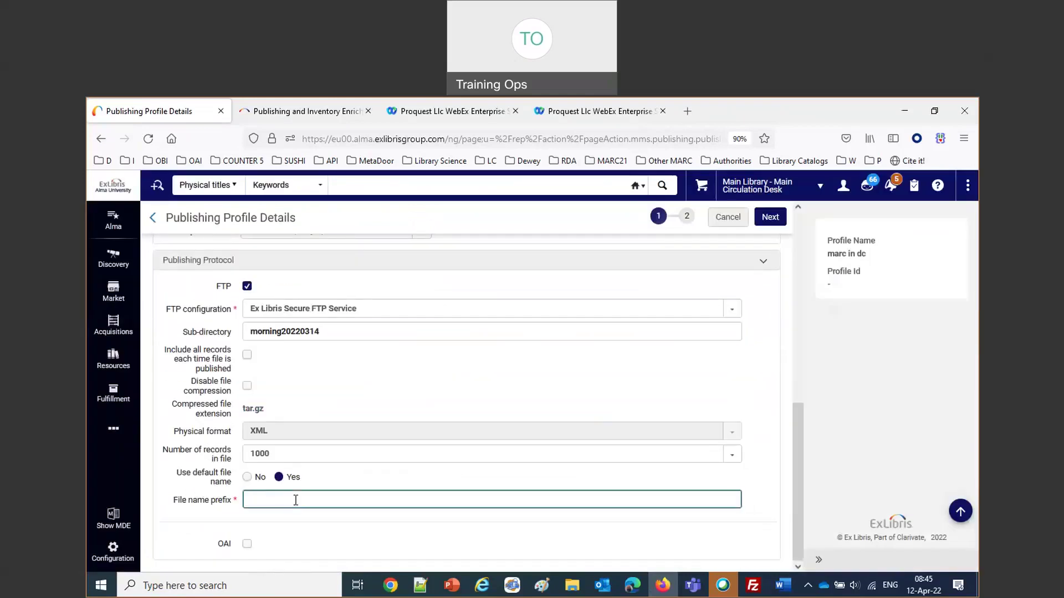
type("marctodc")
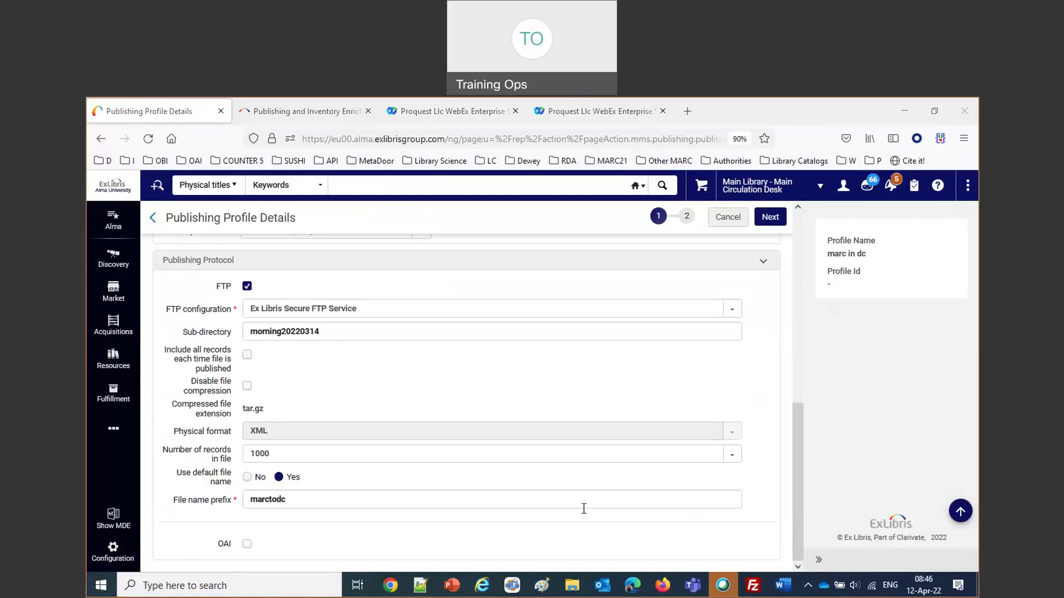
left_click(760, 217)
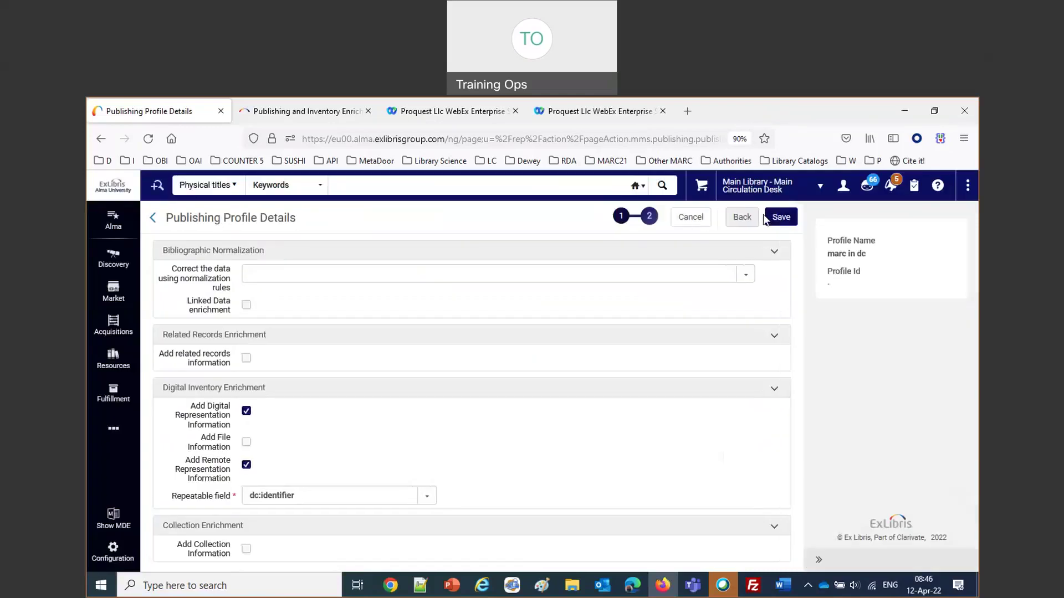
left_click(793, 218)
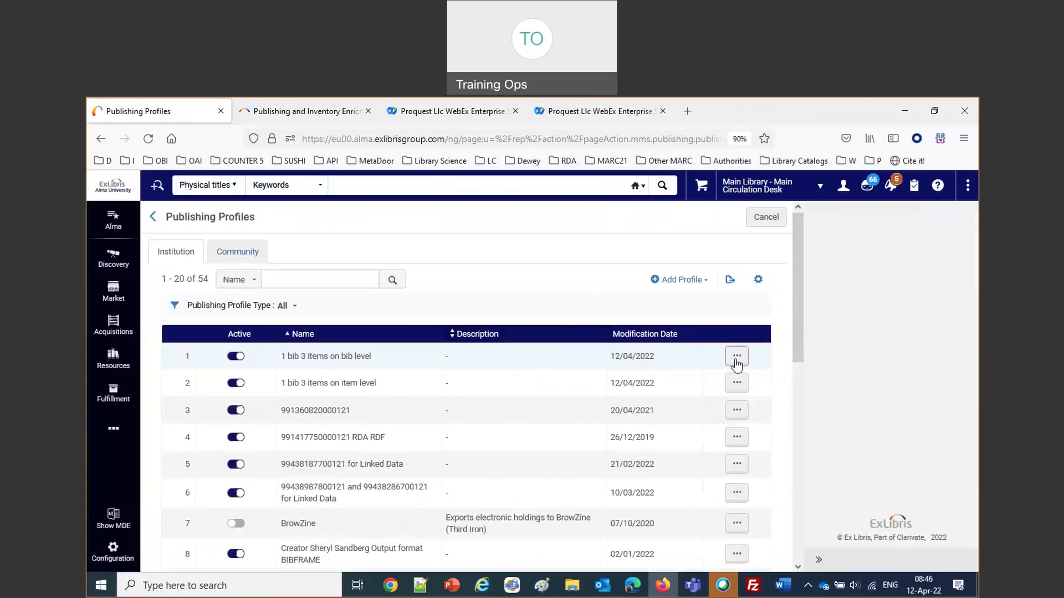
Step: Search the publishing profiles by name for "dc" and run the "marc in dc" profile
left_click(297, 284)
type("dc")
key("Return")
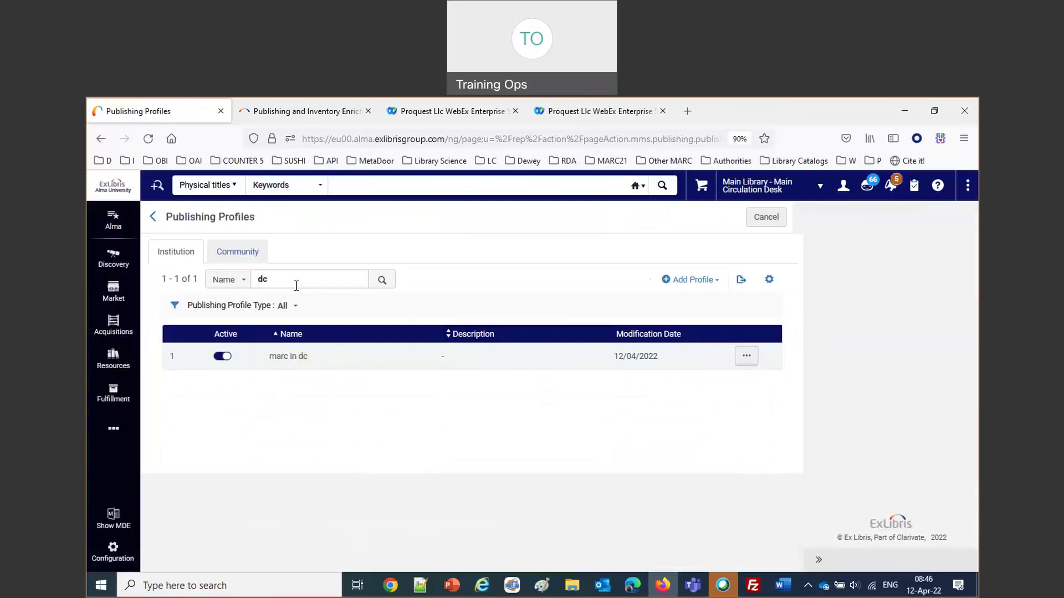
left_click(736, 356)
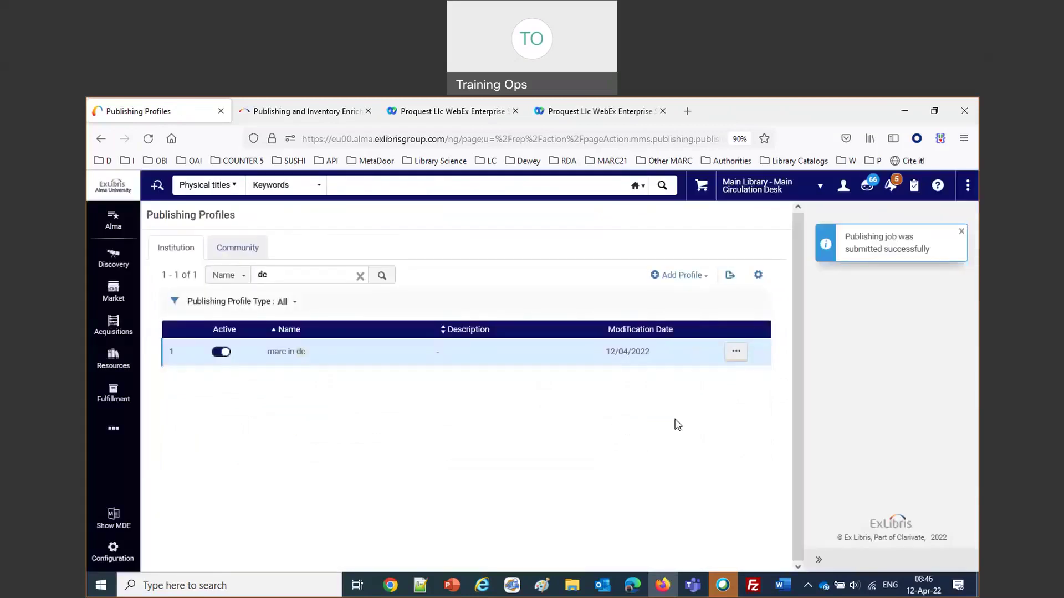
Step: Open the history of monitored jobs and compare the records processed by the bib-level, item-level and Dublin Core publishing jobs
left_click(114, 371)
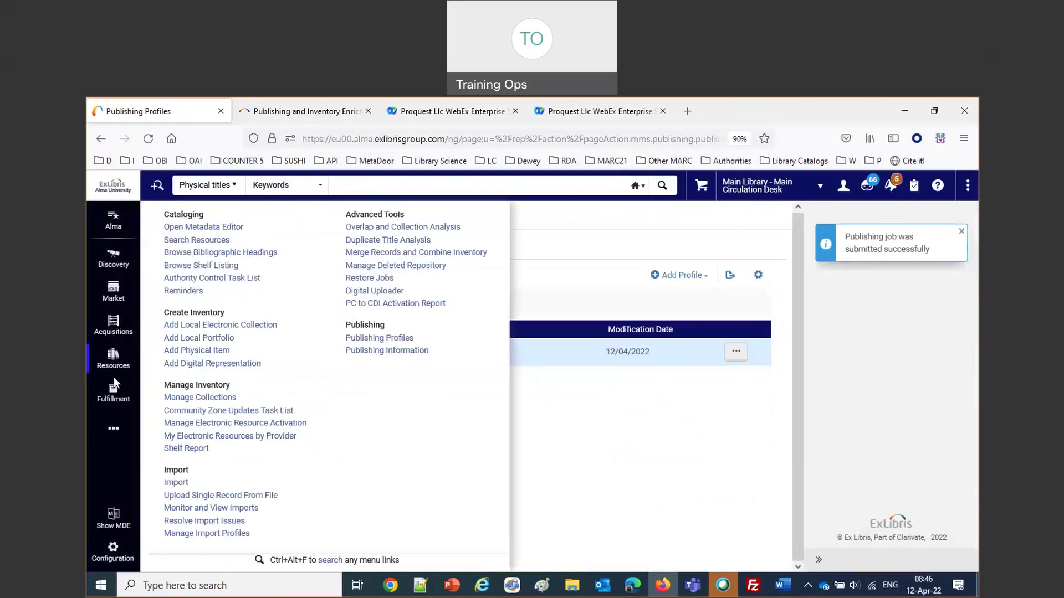
left_click(113, 428)
left_click(167, 431)
left_click(188, 440)
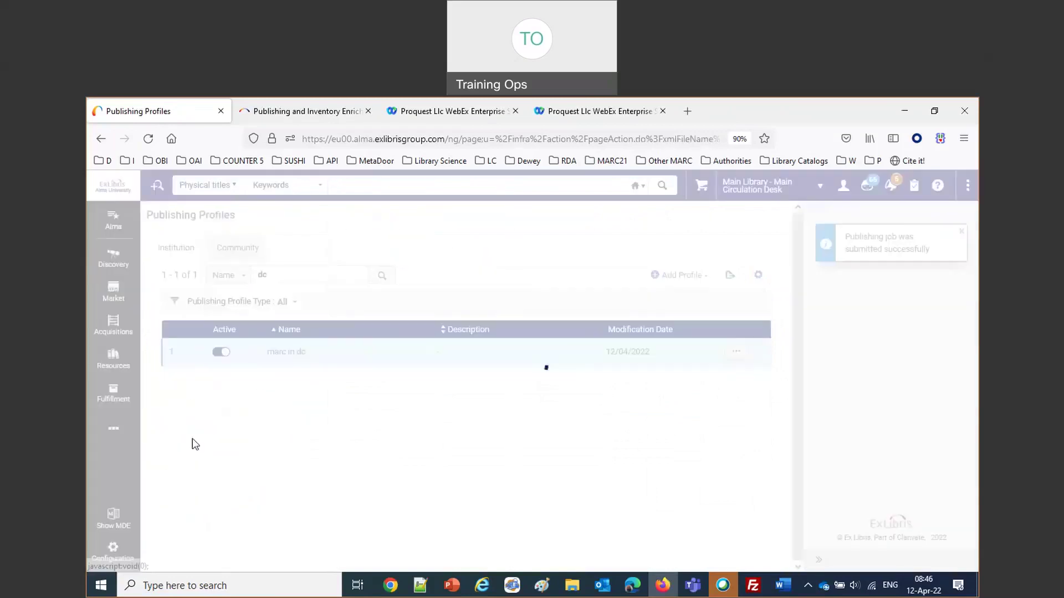
left_click(289, 259)
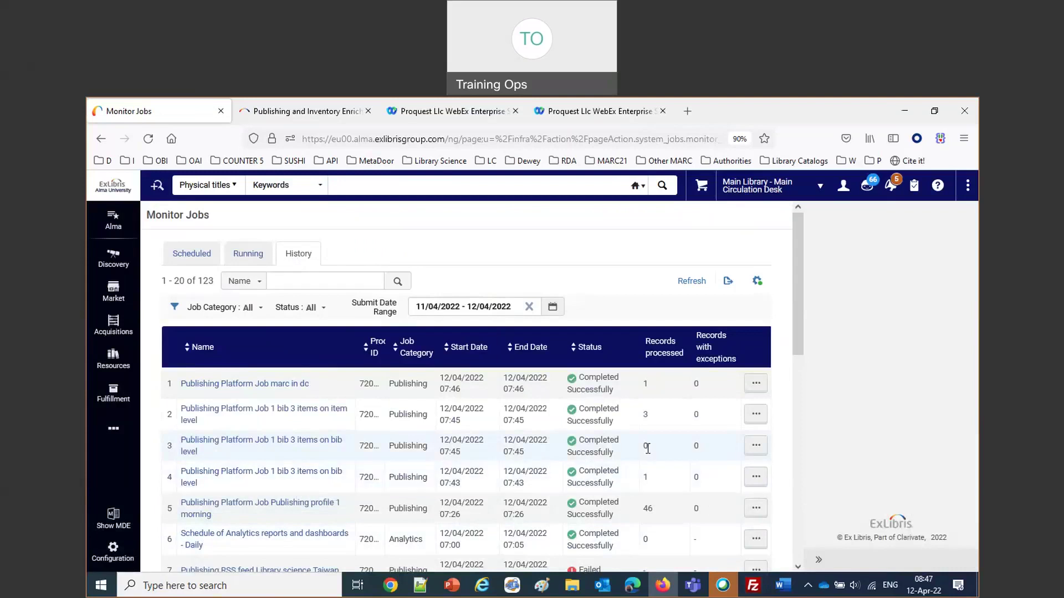
double_click(645, 477)
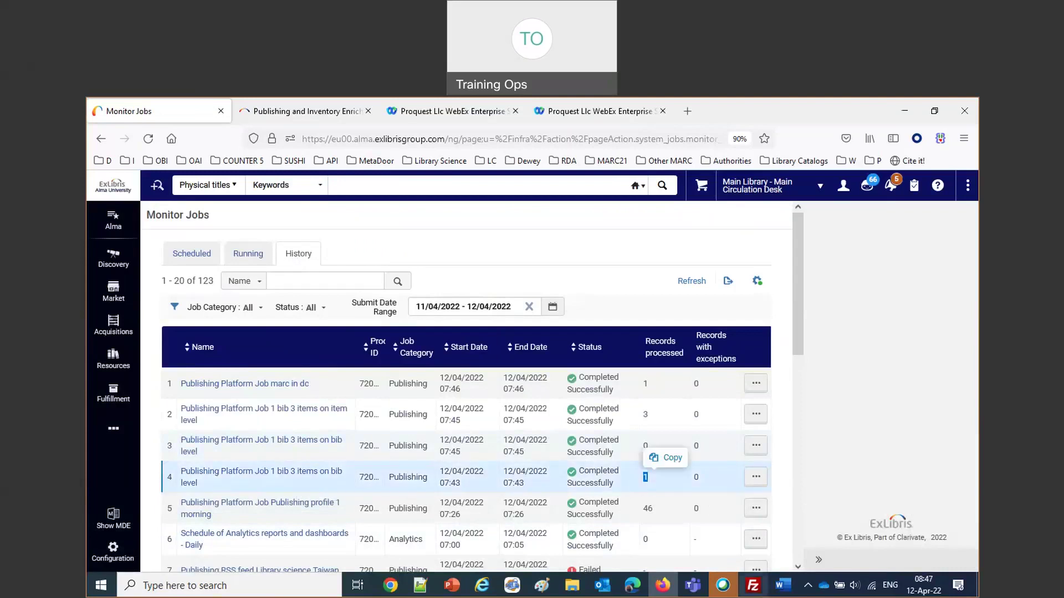
Step: Switch to FileZilla and open the remote folder /production/morning20220314
left_click(754, 586)
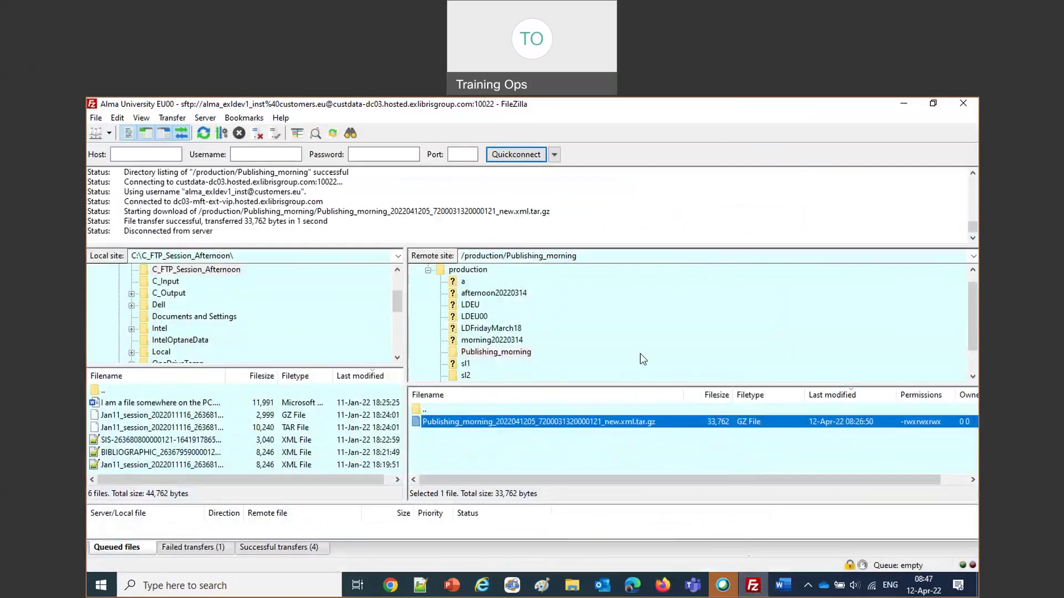
left_click(500, 351)
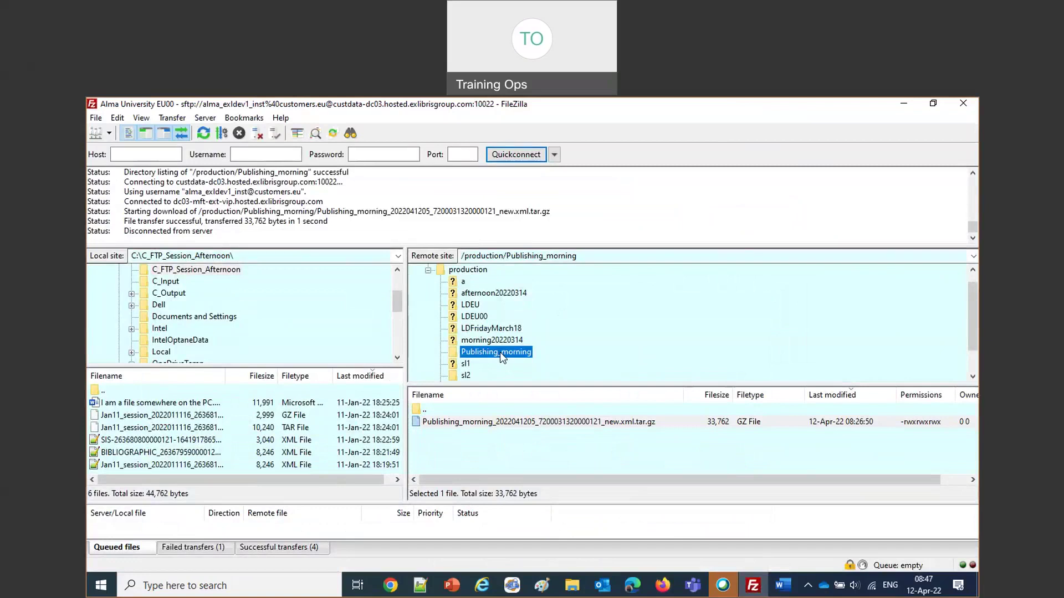
left_click(496, 340)
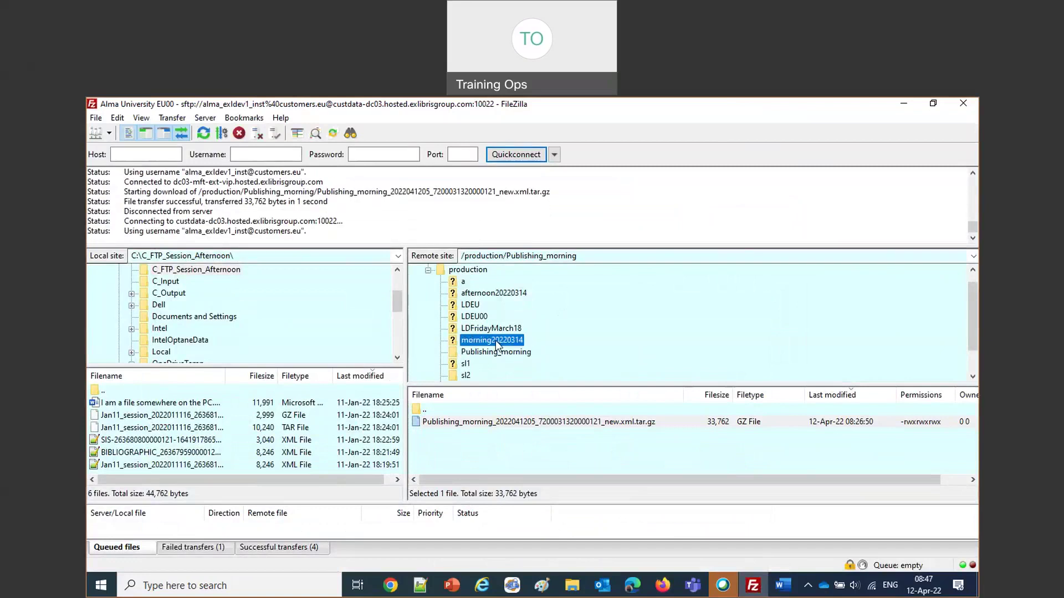
left_click(506, 354)
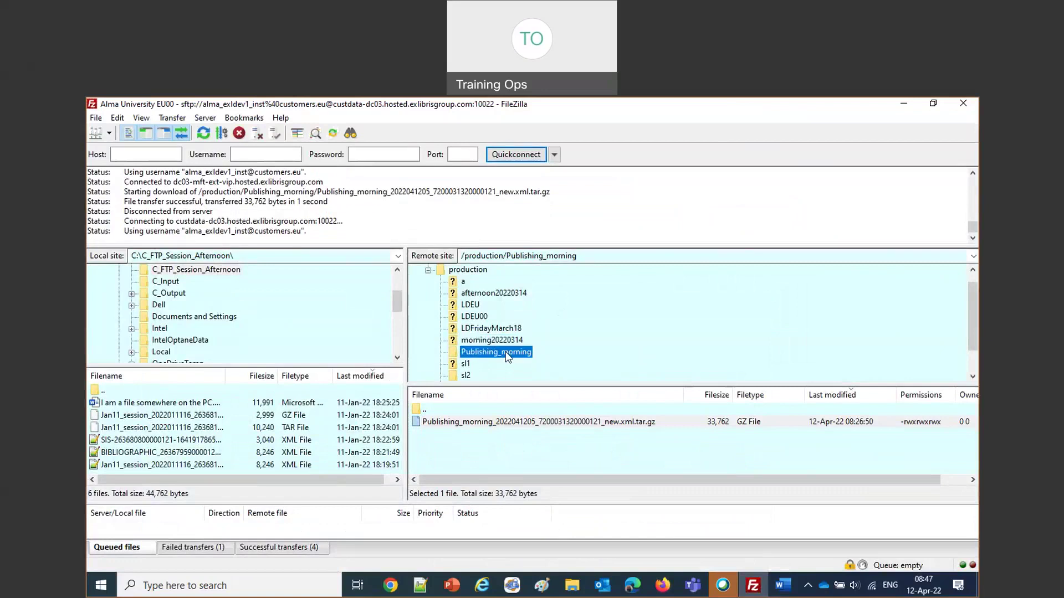
left_click(505, 342)
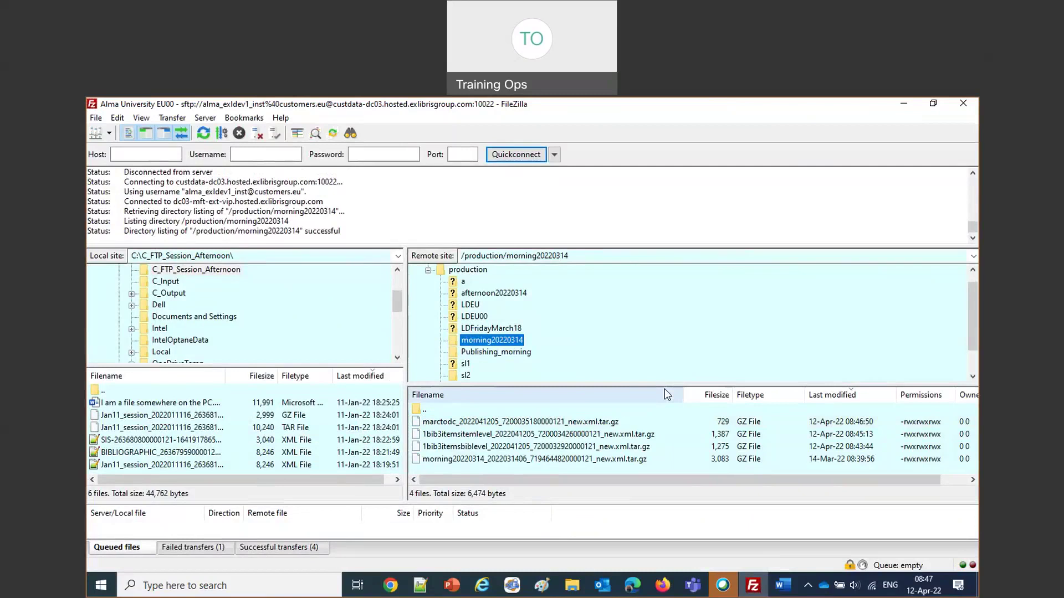
Step: Download the marctodc, 1bib3itemsitemlevel and 1bib3itemsbiblevel .tar.gz files from the remote folder into the local Morning session folder
left_click(532, 423)
left_click(538, 447, "shift")
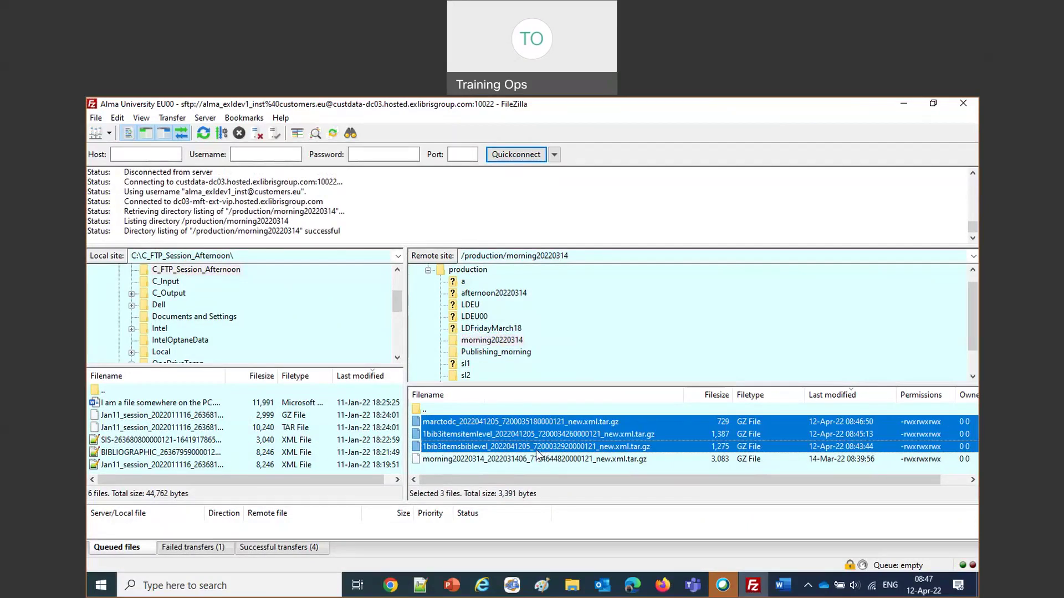
left_click(572, 586)
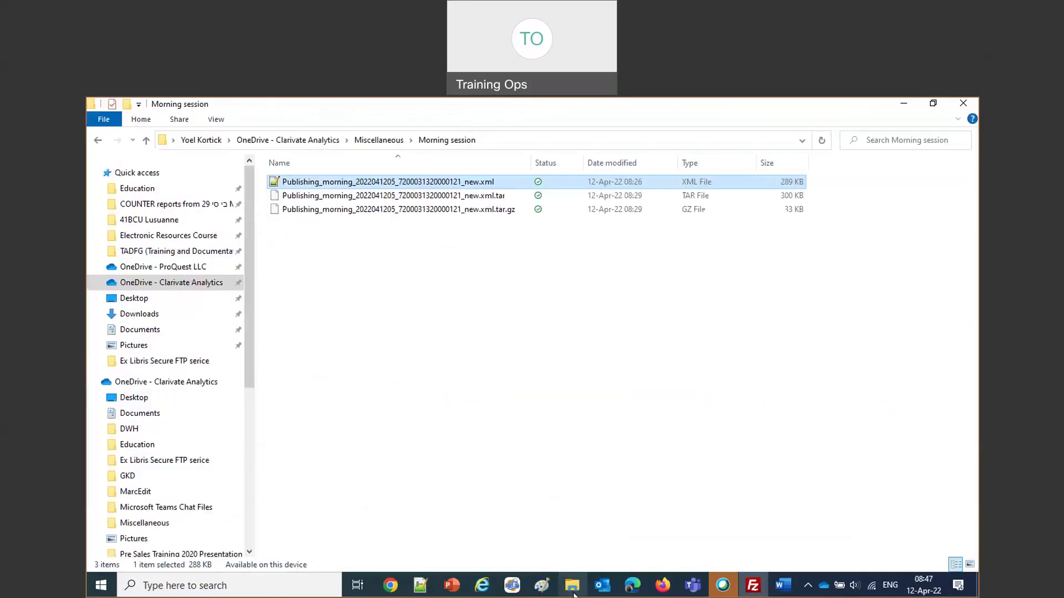
left_click(572, 586)
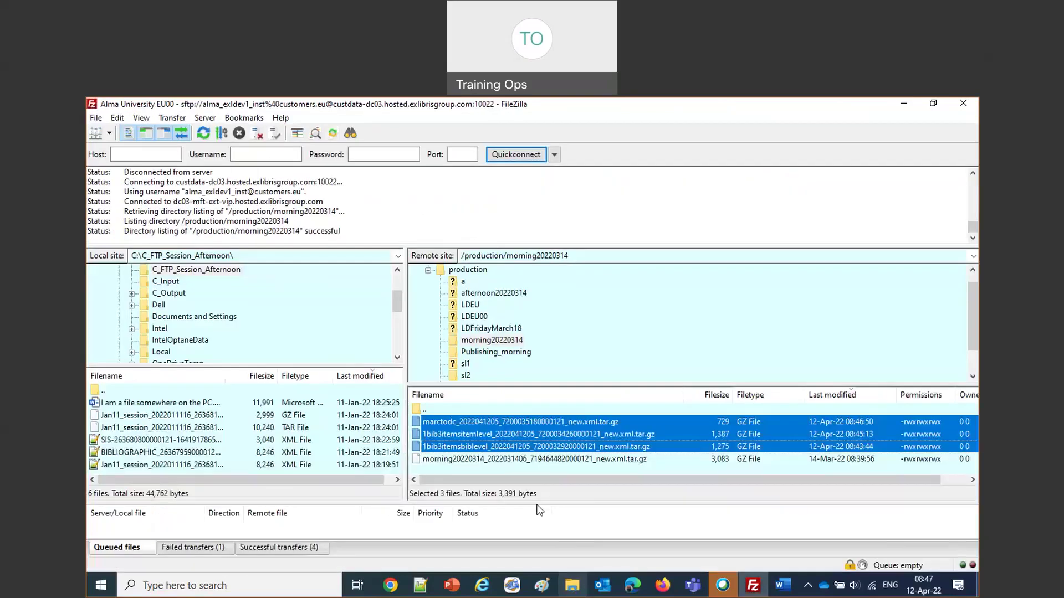
left_click_drag(549, 497, 600, 366)
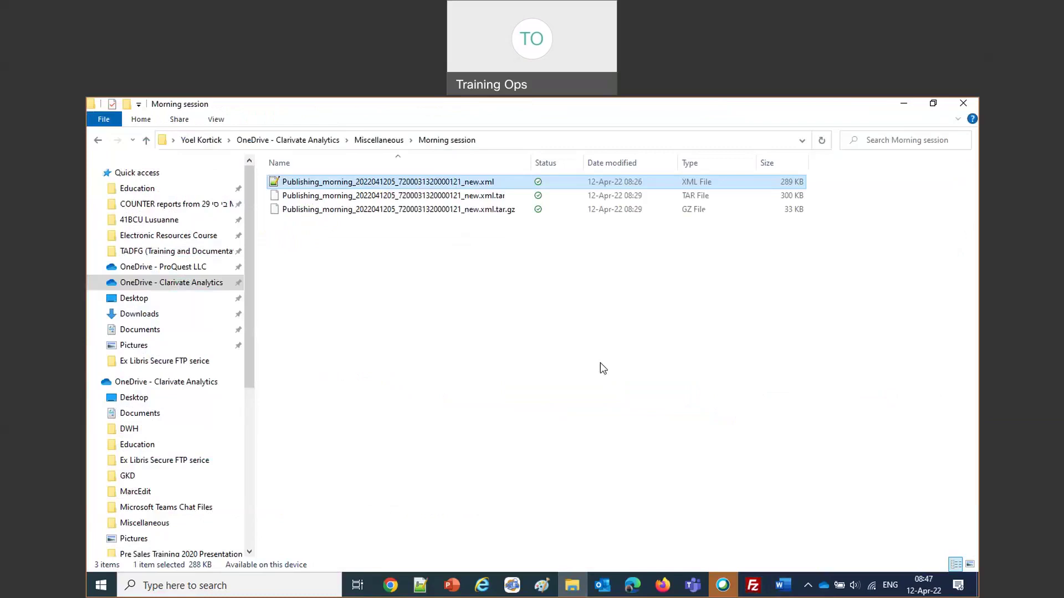
left_click(753, 583)
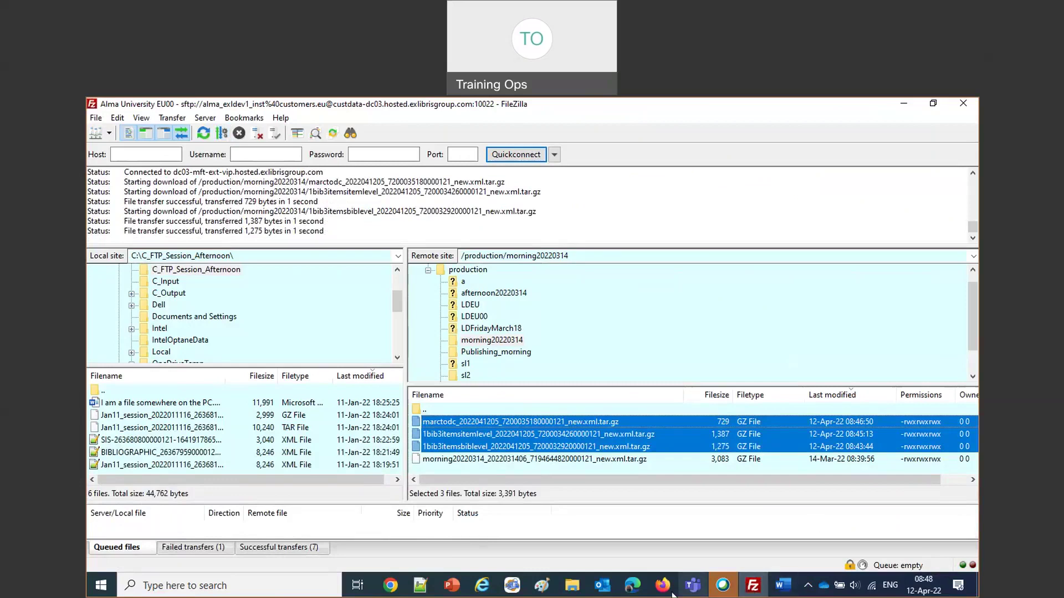
left_click(572, 585)
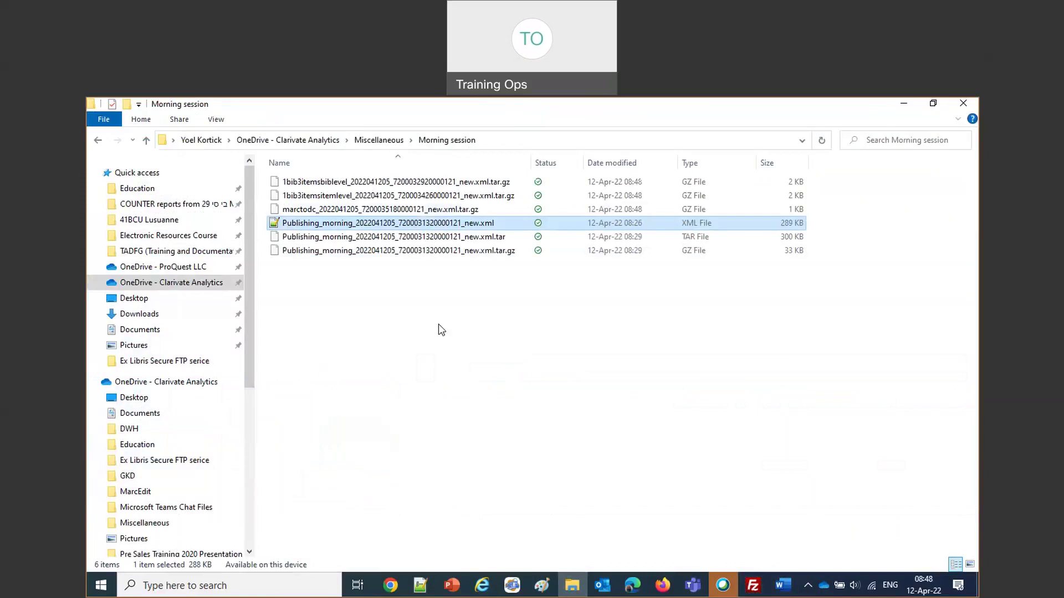
Step: Extract the marctodc .tar.gz archive and its inner .tar file with 7-Zip into the Morning session folder
left_click(422, 209)
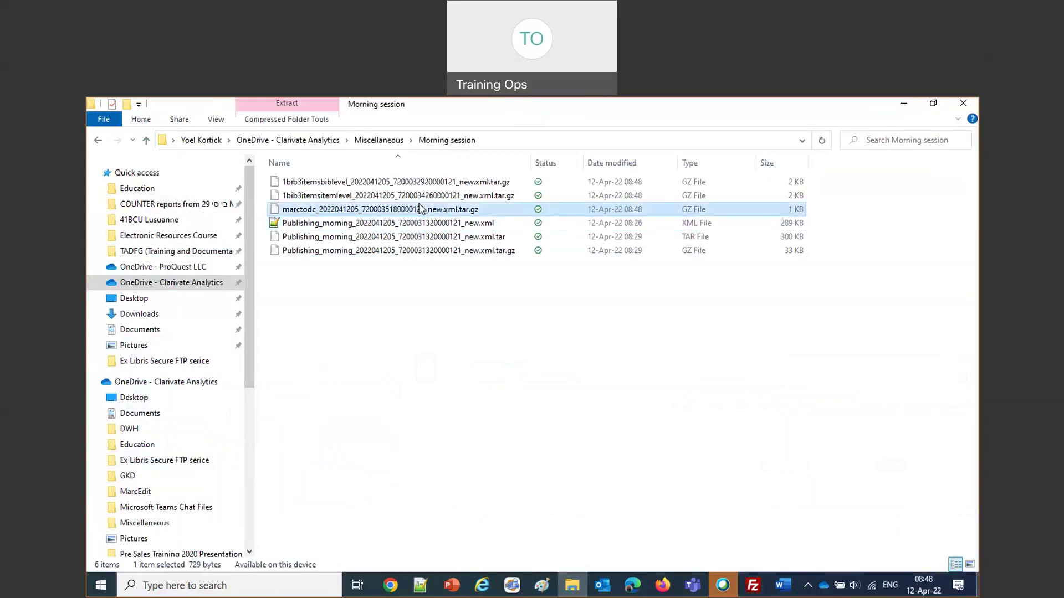
right_click(424, 209)
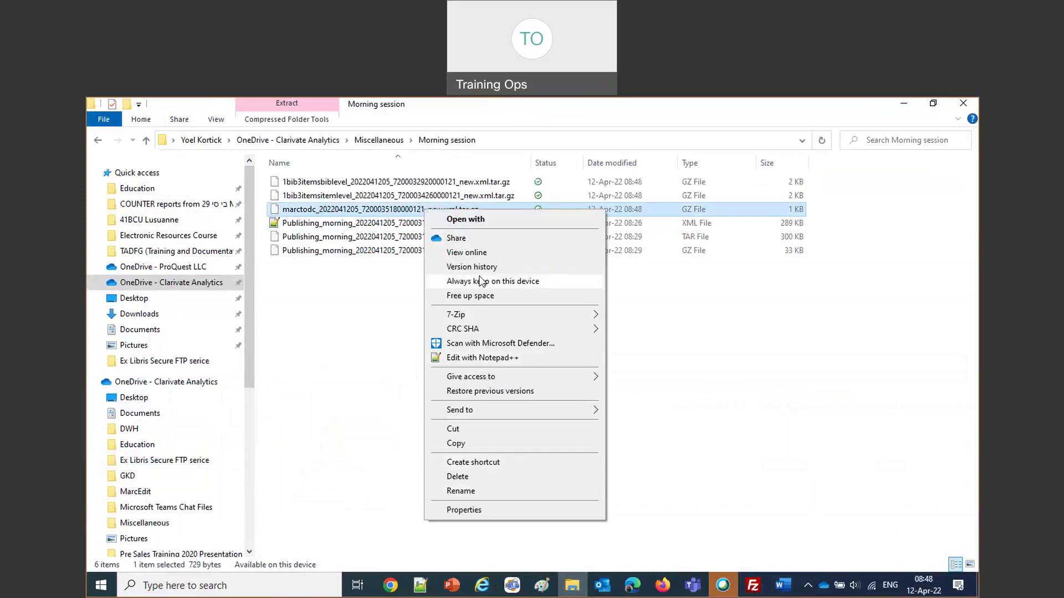
mouse_move(485, 316)
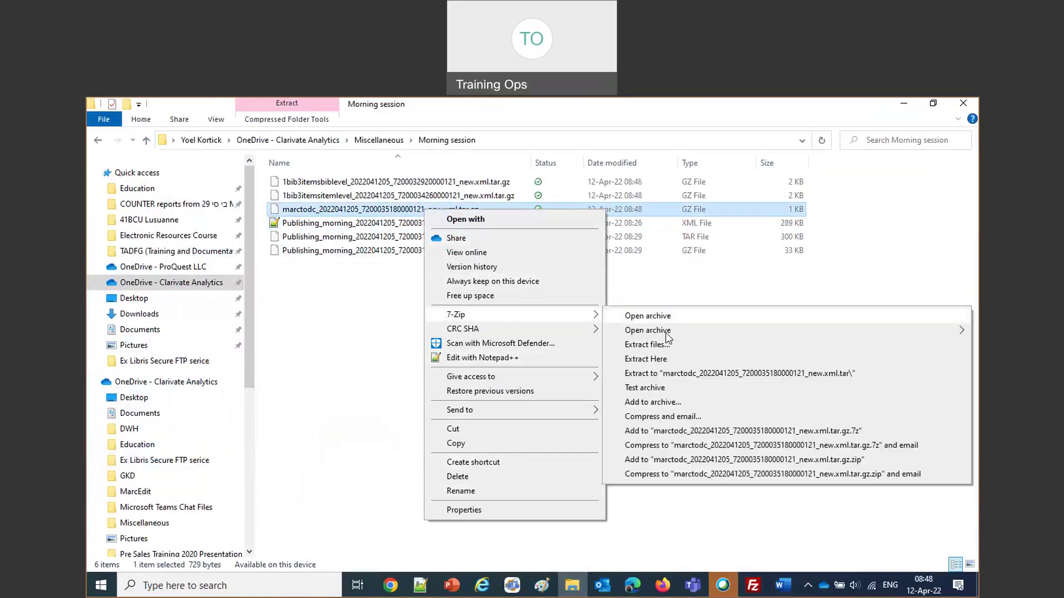
left_click(659, 359)
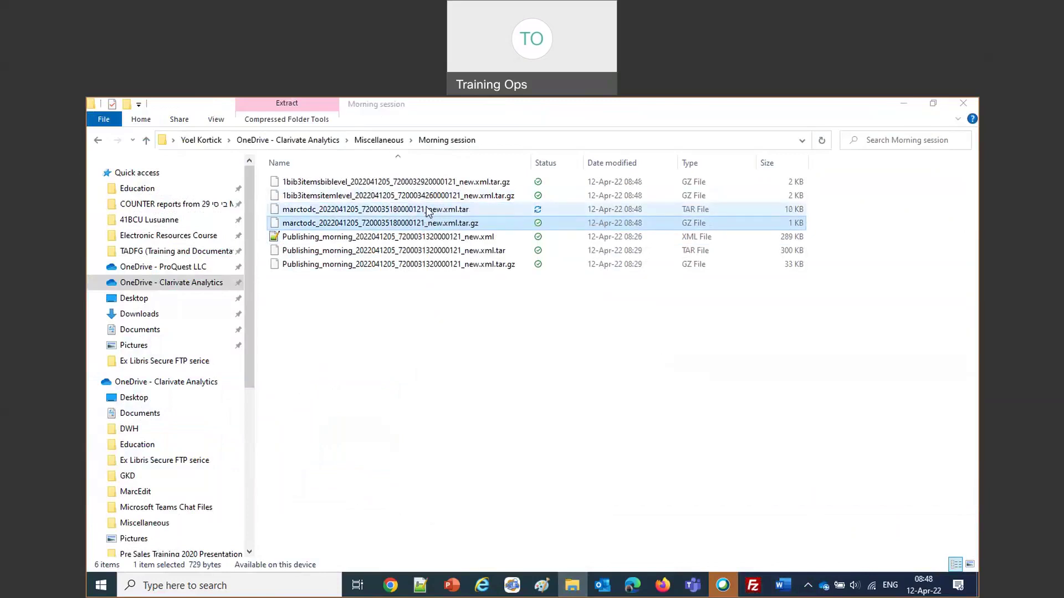
right_click(428, 211)
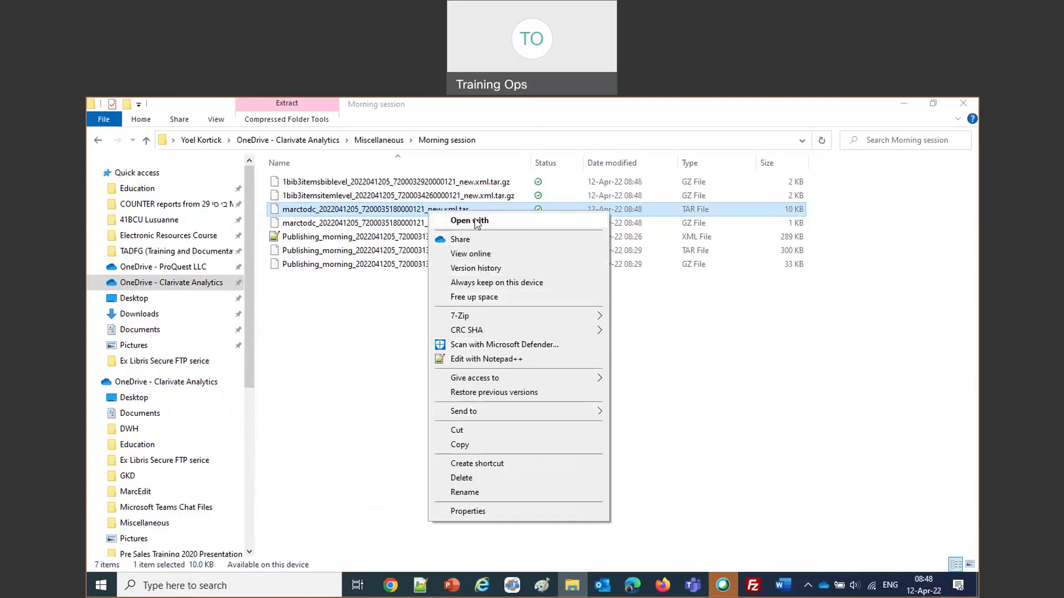
mouse_move(478, 314)
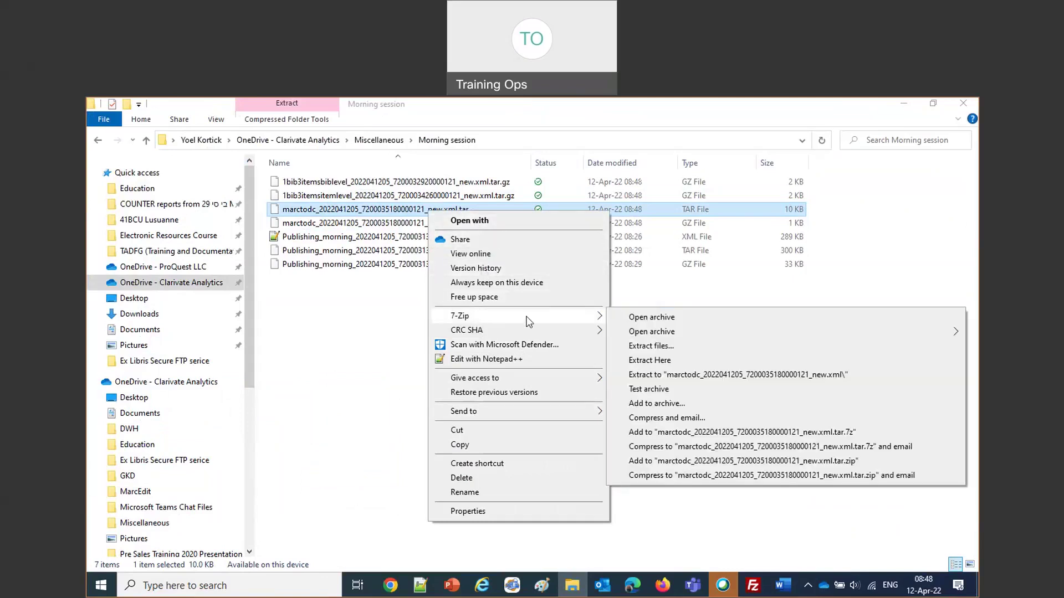
left_click(666, 361)
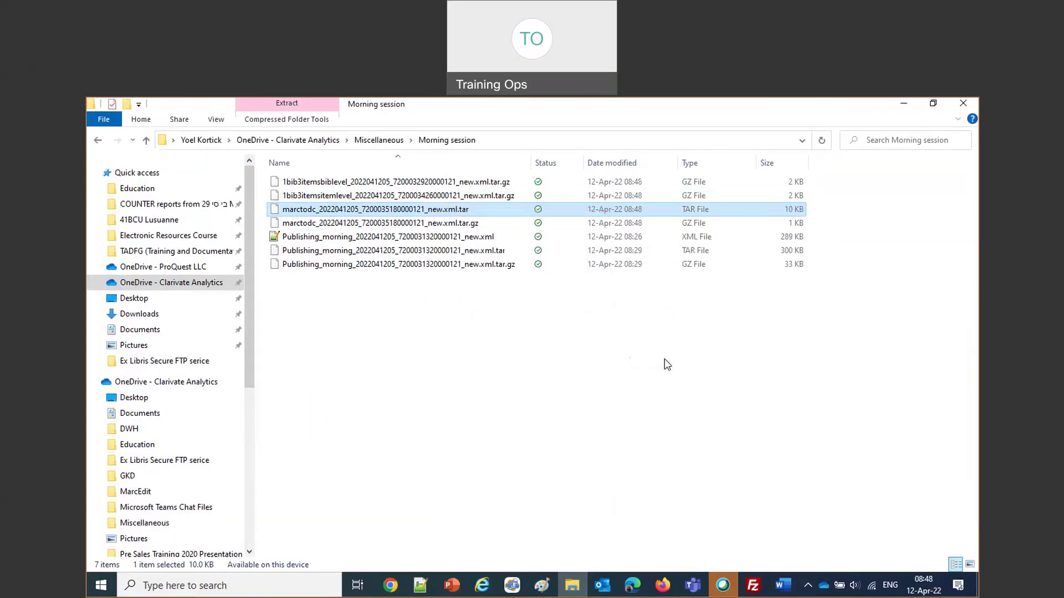
Step: Open the extracted marctodc XML file in Notepad++ and pretty-print it with indented line breaks
left_click(416, 210)
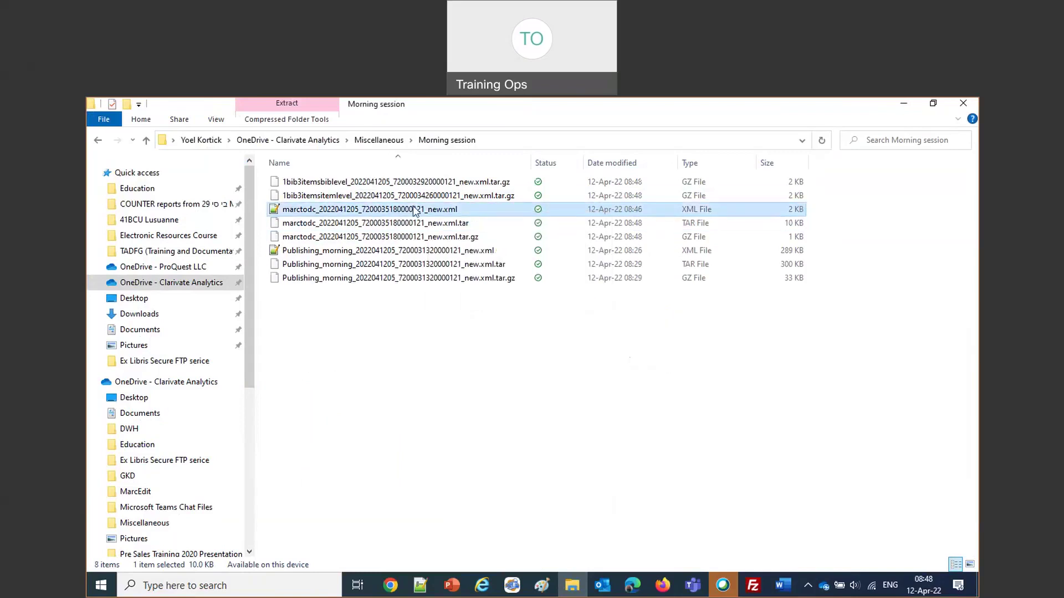
right_click(415, 211)
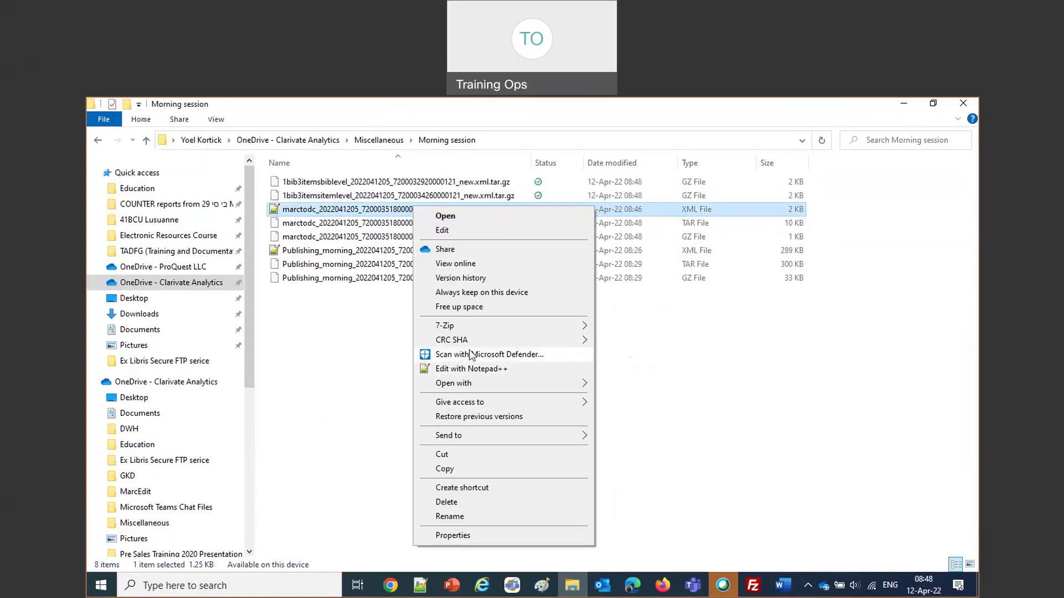
left_click(475, 370)
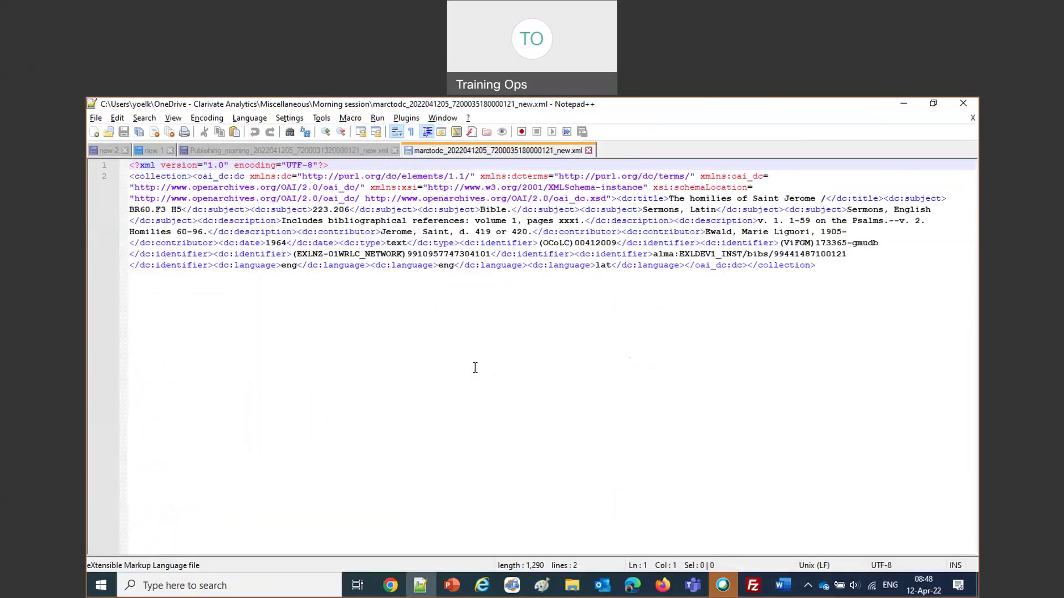
key("ctrl+alt+shift+b")
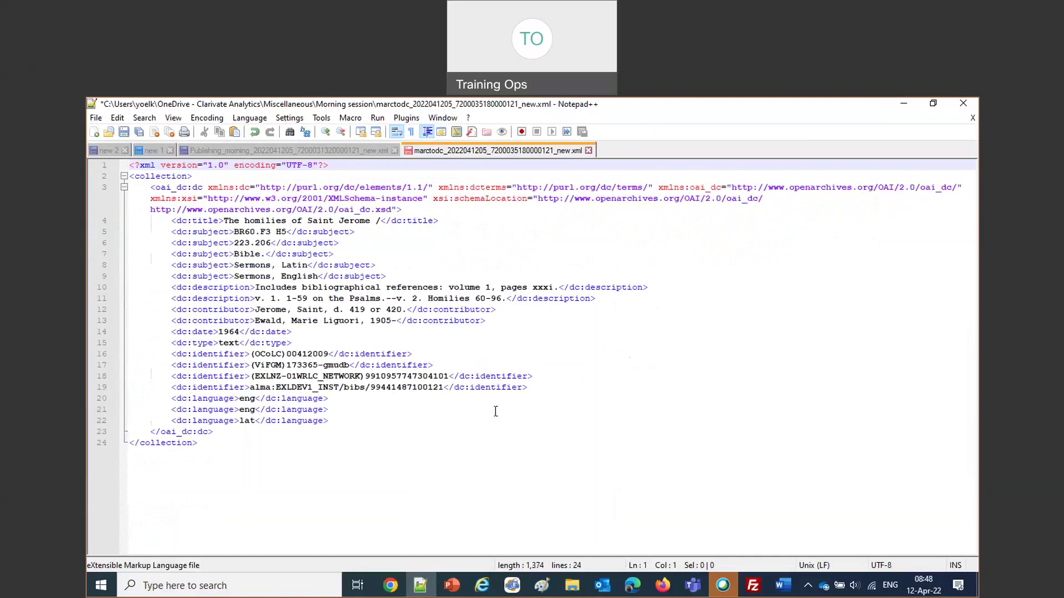
mouse_move(782, 594)
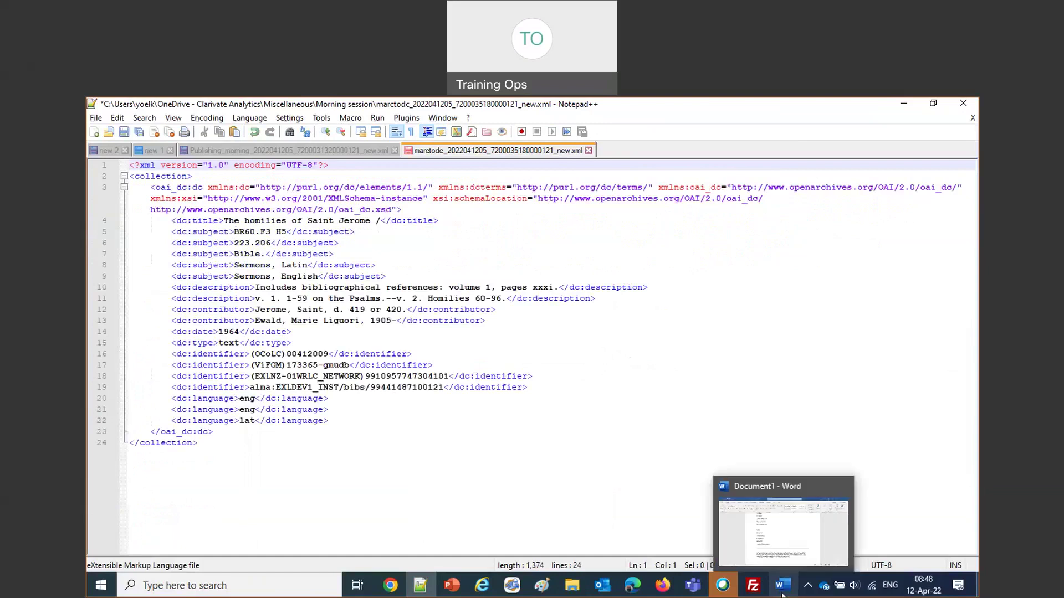
left_click(691, 587)
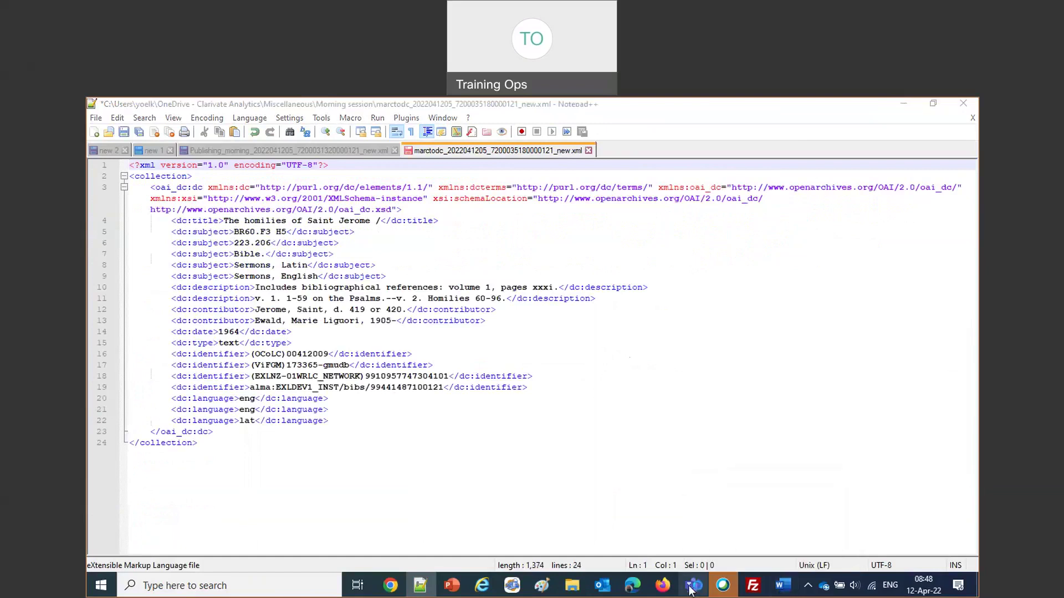
left_click(729, 592)
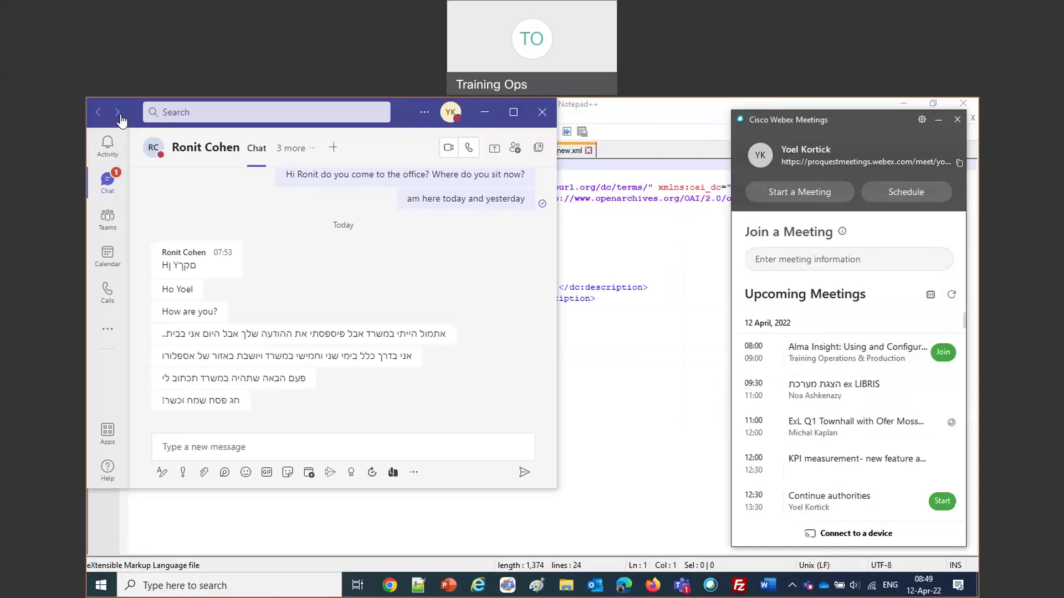
left_click(143, 229)
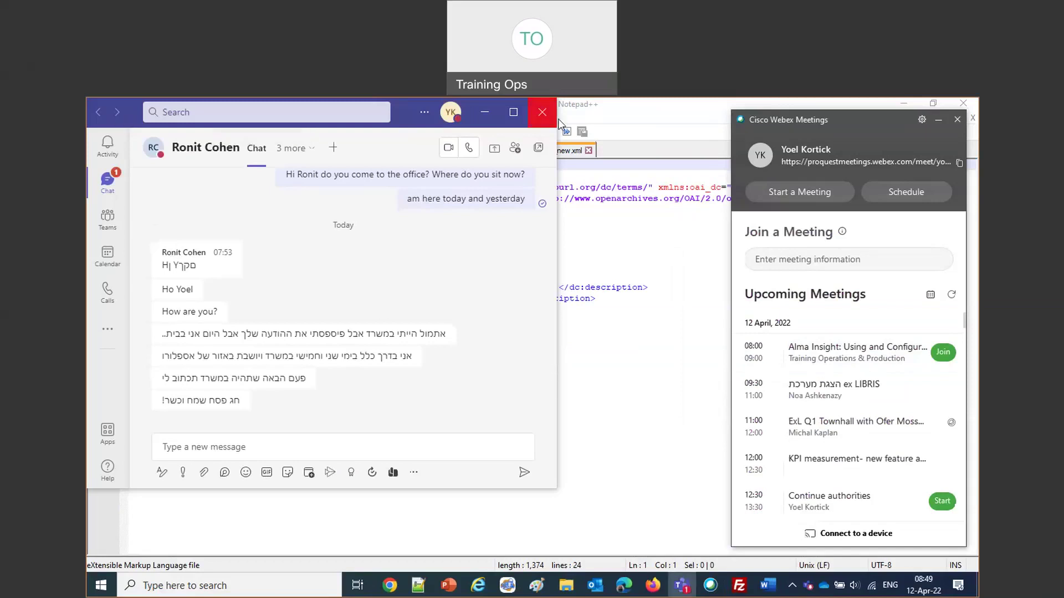
left_click(540, 122)
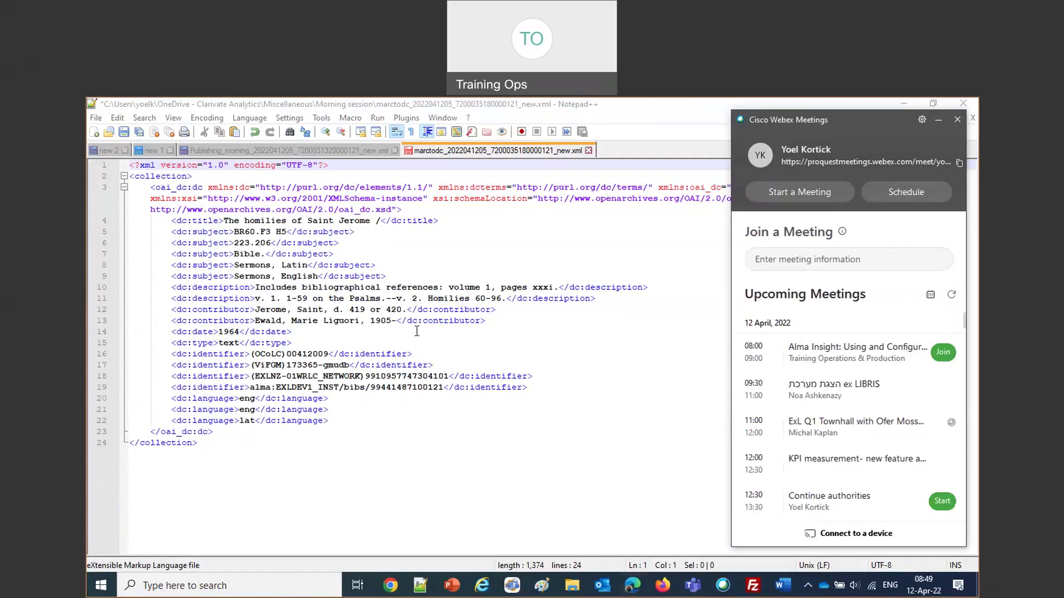
Step: Return to the Morning session folder and extract the 1bib3itemsbiblevel .tar.gz archive and its inner .tar file there with 7-Zip
left_click(571, 585)
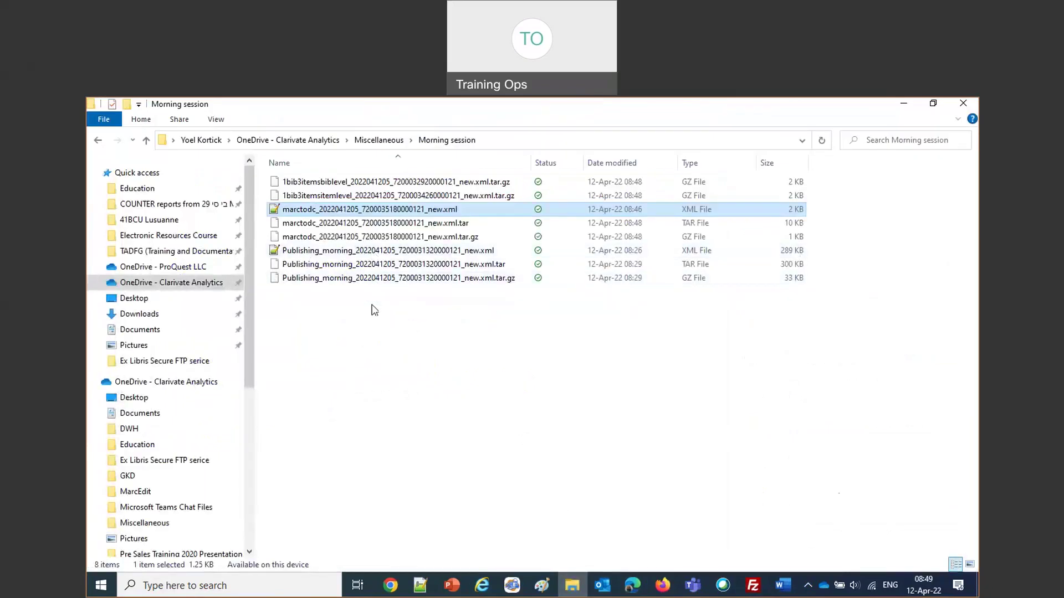
left_click(334, 182)
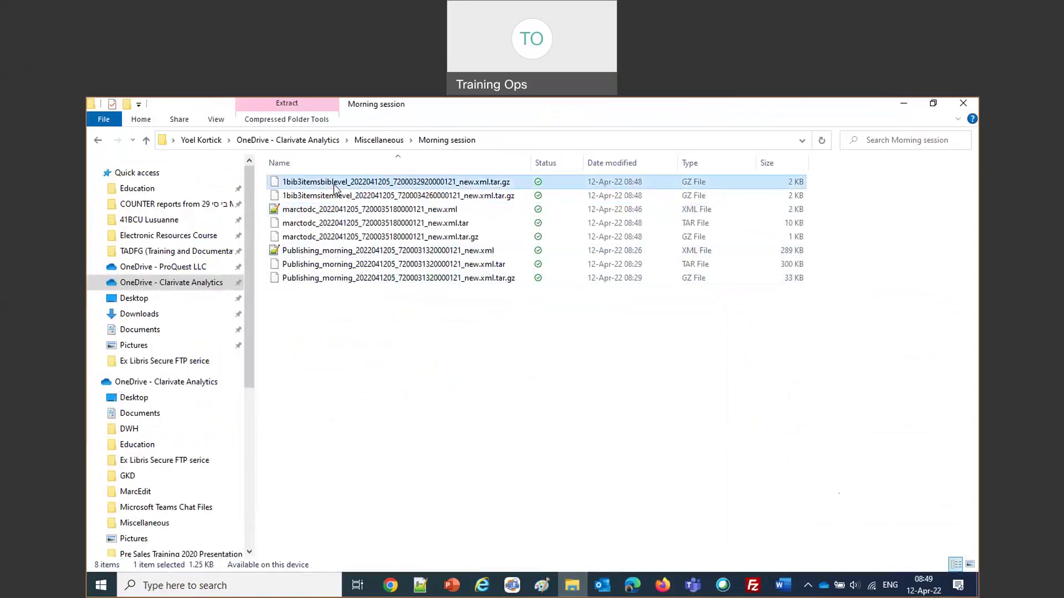
right_click(335, 188)
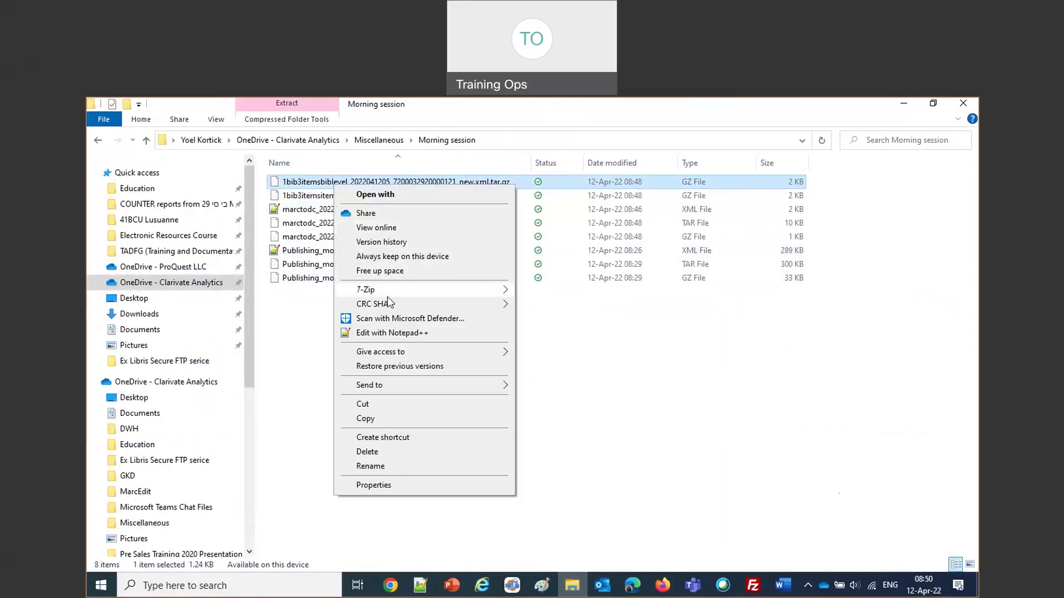
mouse_move(388, 294)
left_click(578, 335)
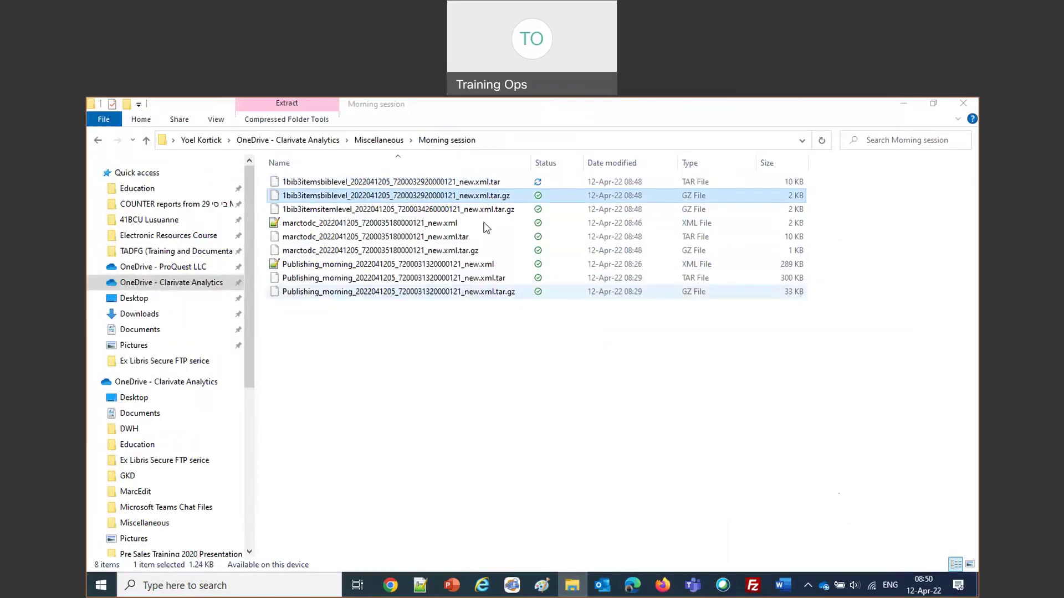
right_click(459, 187)
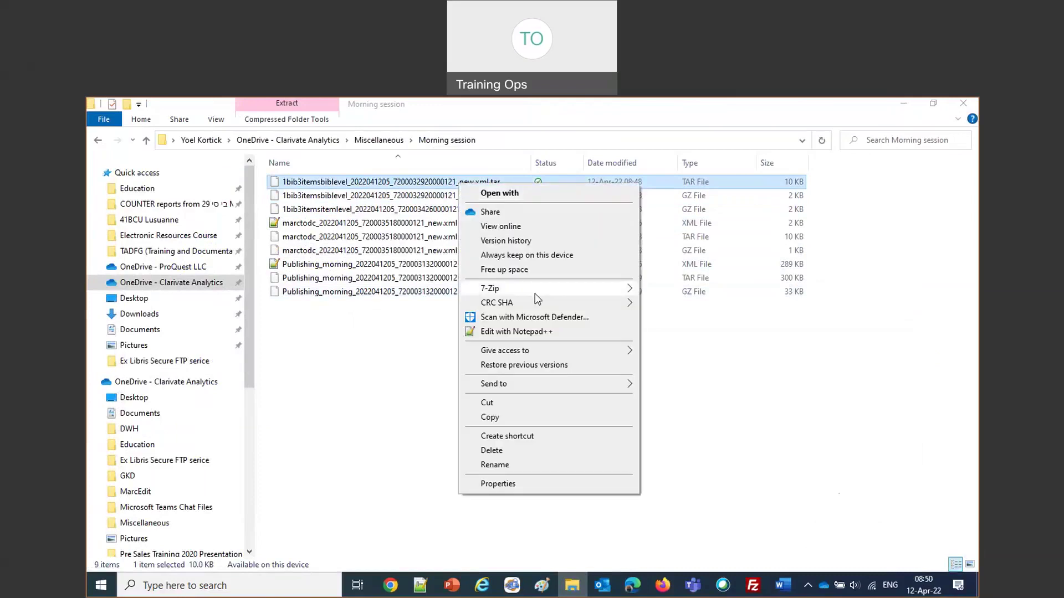
mouse_move(534, 291)
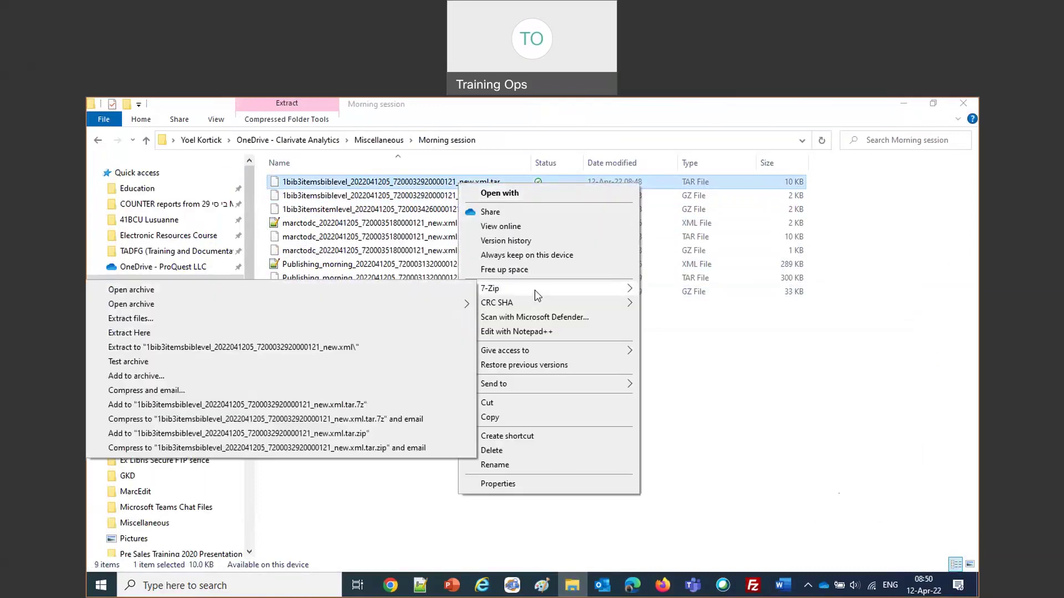
left_click(129, 333)
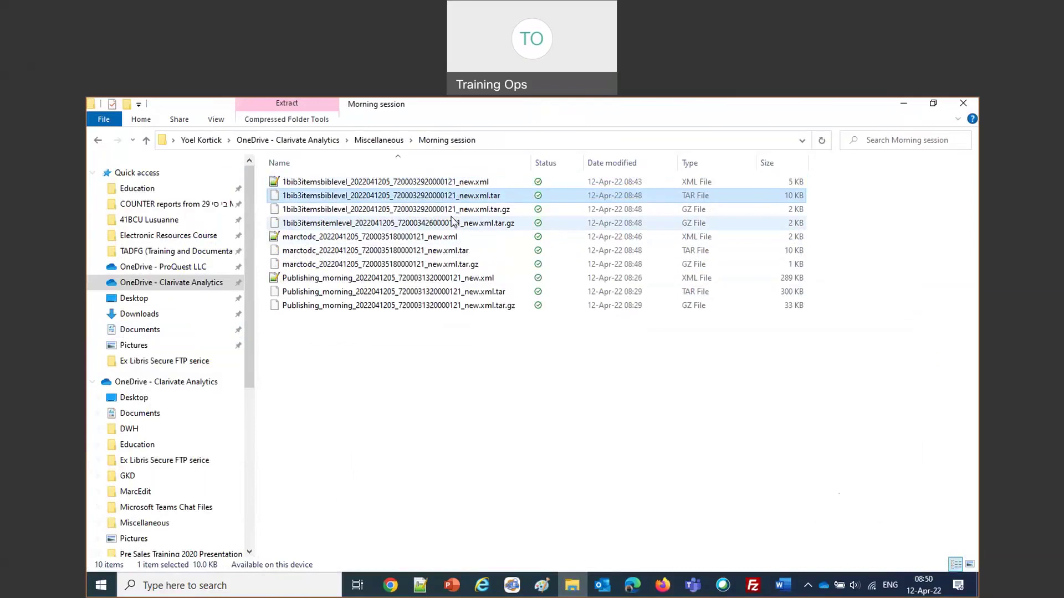
right_click(429, 211)
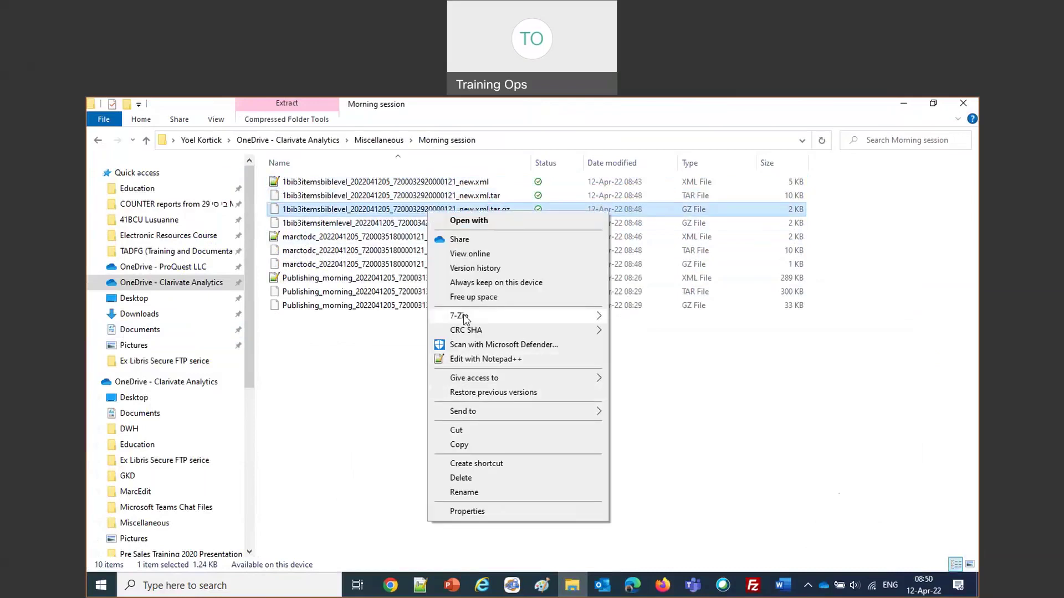
mouse_move(459, 316)
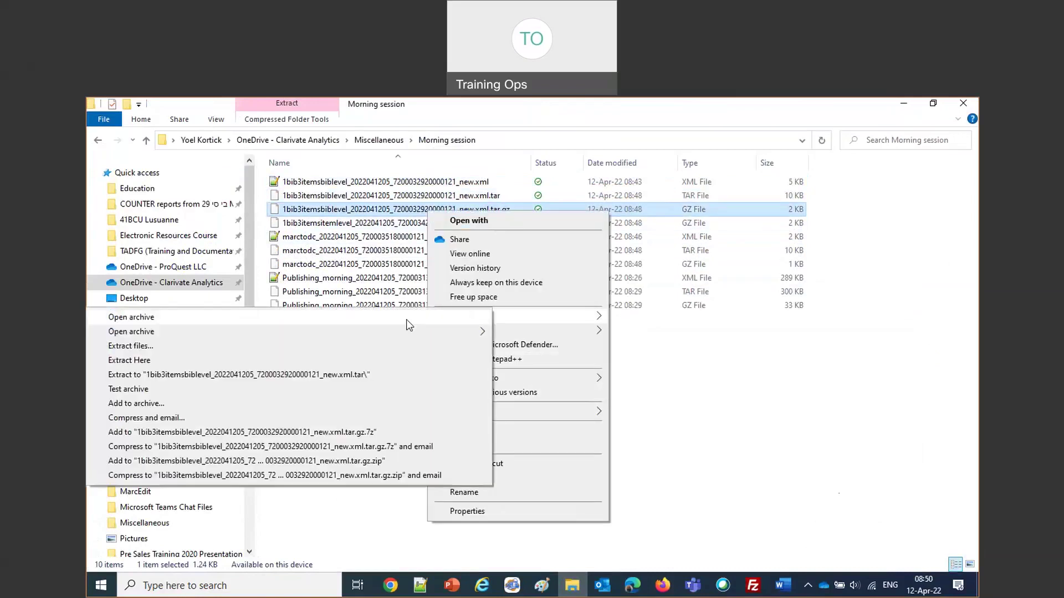
left_click(145, 360)
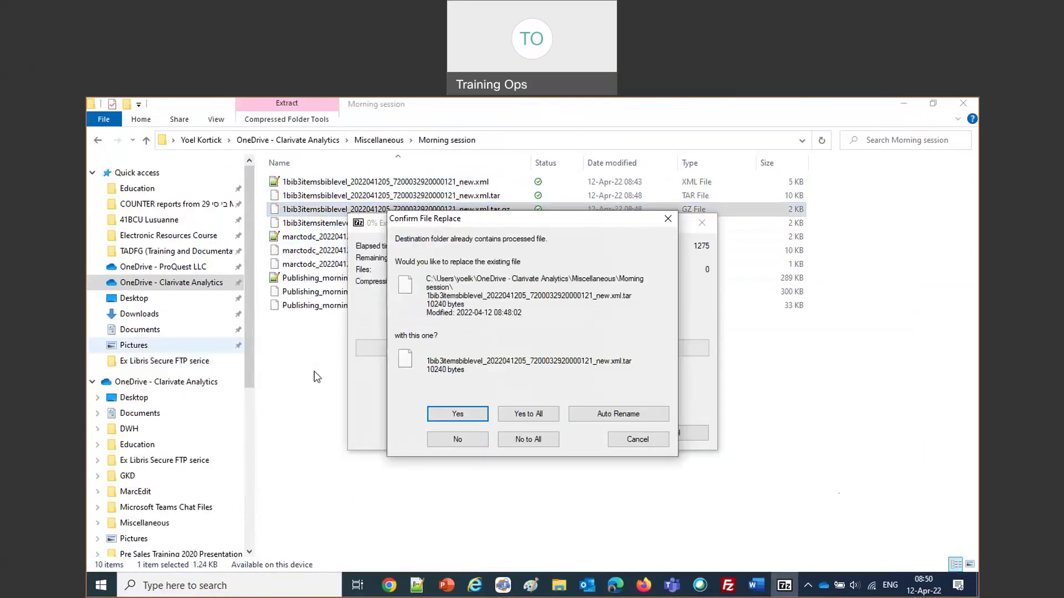
left_click(636, 440)
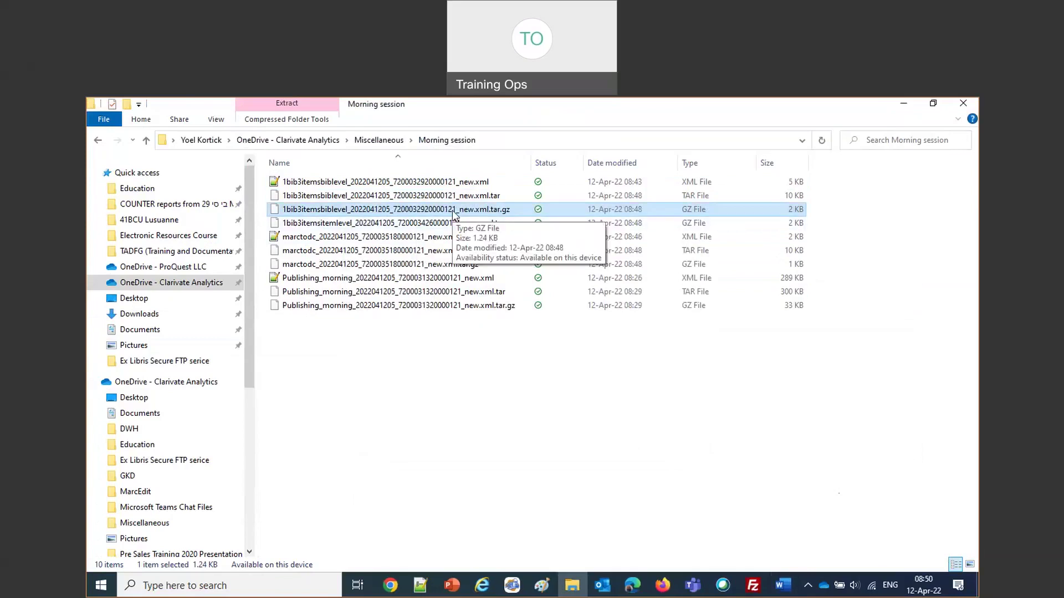
left_click(417, 225)
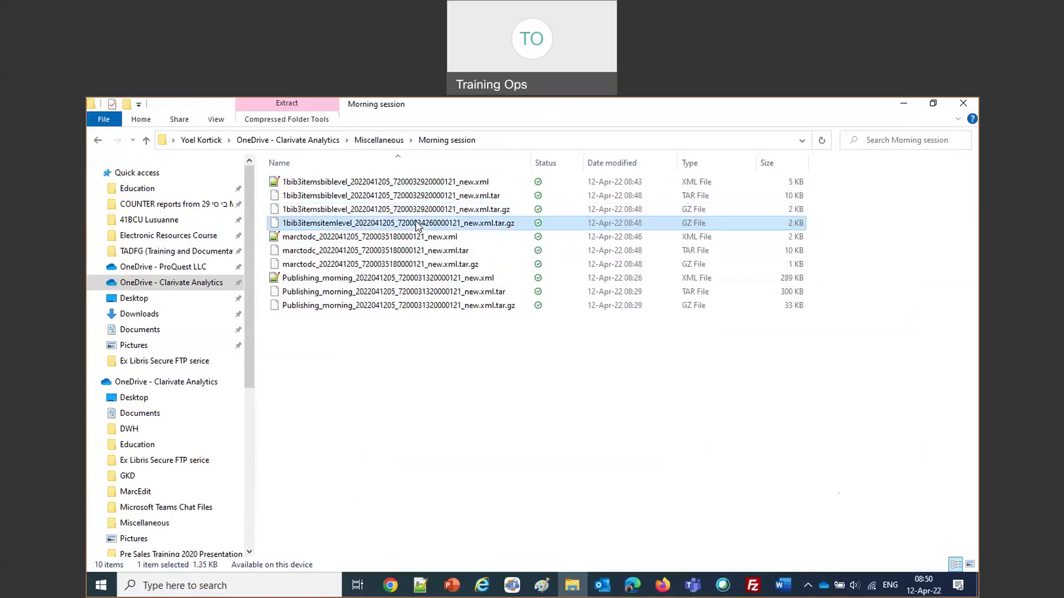
right_click(418, 225)
left_click(467, 327)
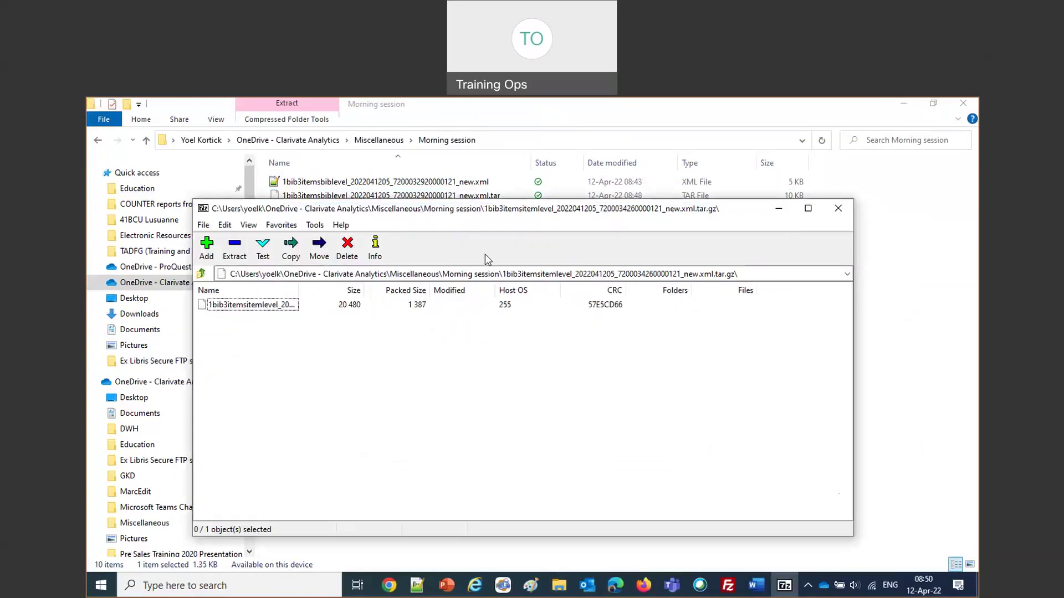
left_click_drag(488, 209, 310, 276)
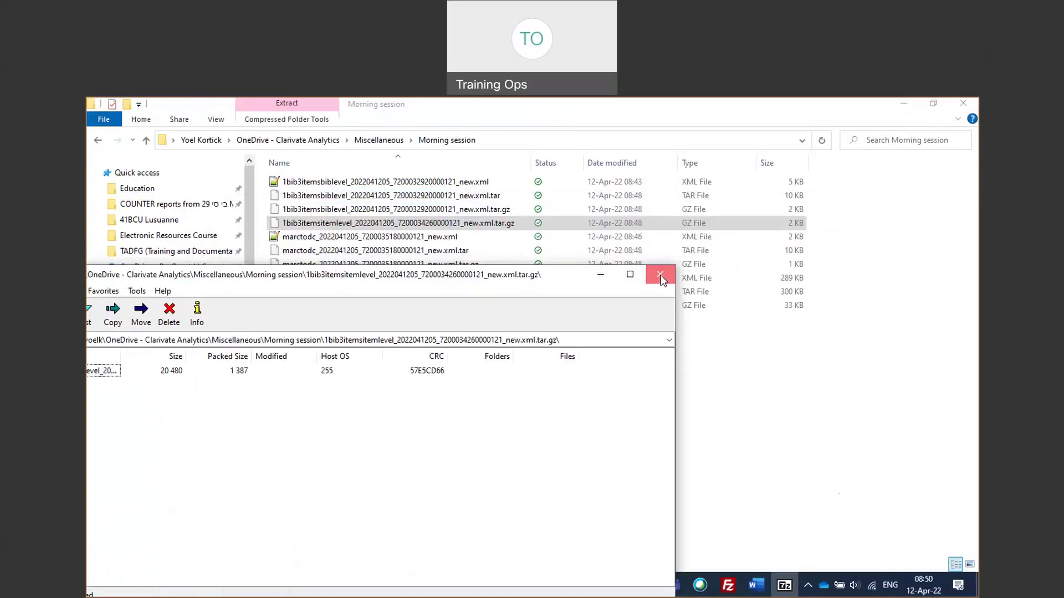
left_click(666, 280)
Step: Extract the 1bib3itemsitemlevel .tar.gz archive into the Morning session folder with 7-Zip
right_click(455, 225)
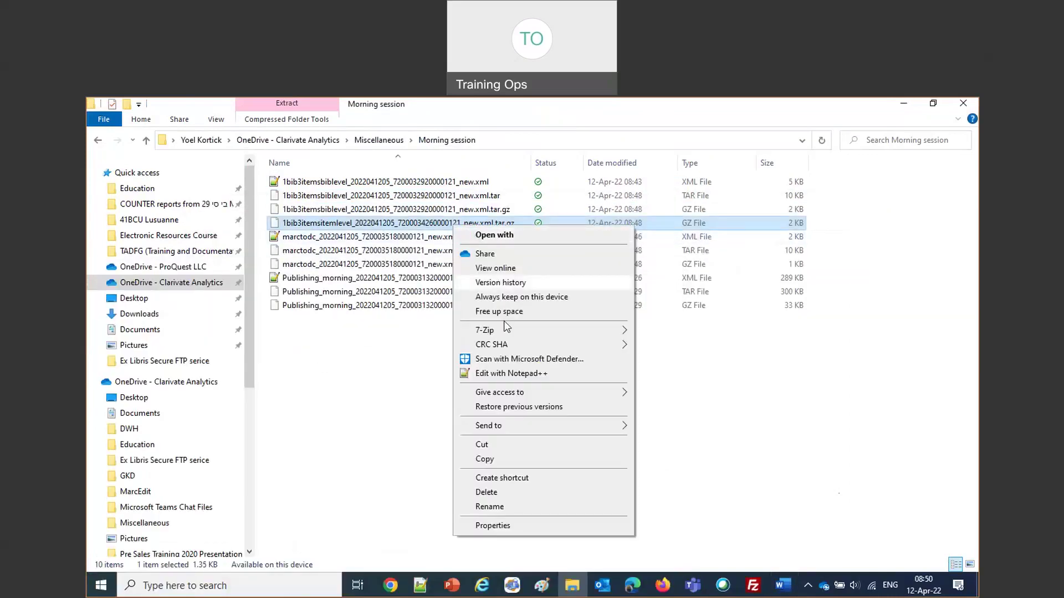
mouse_move(484, 331)
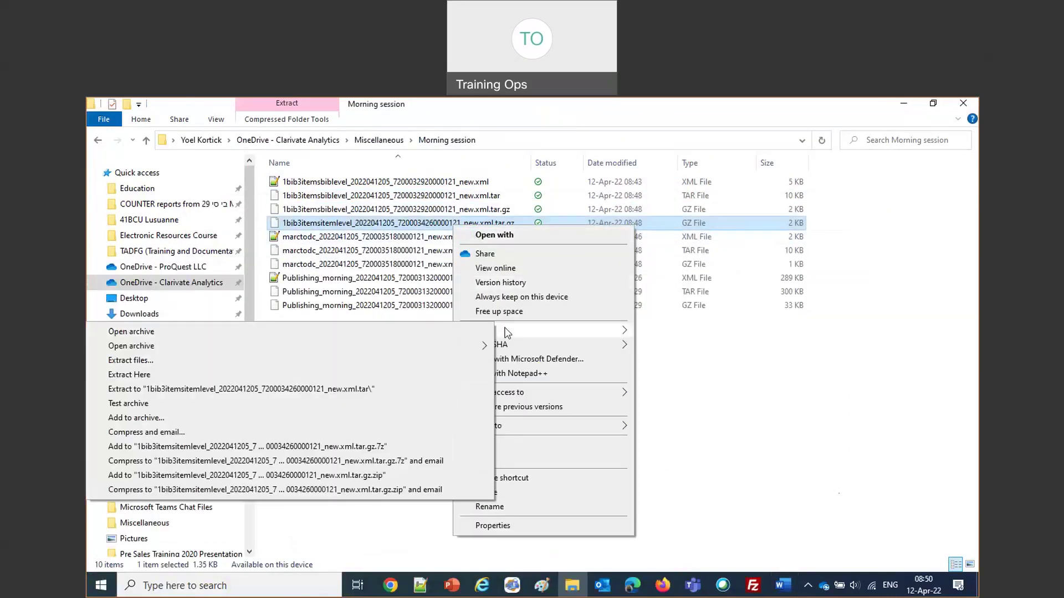
left_click(119, 374)
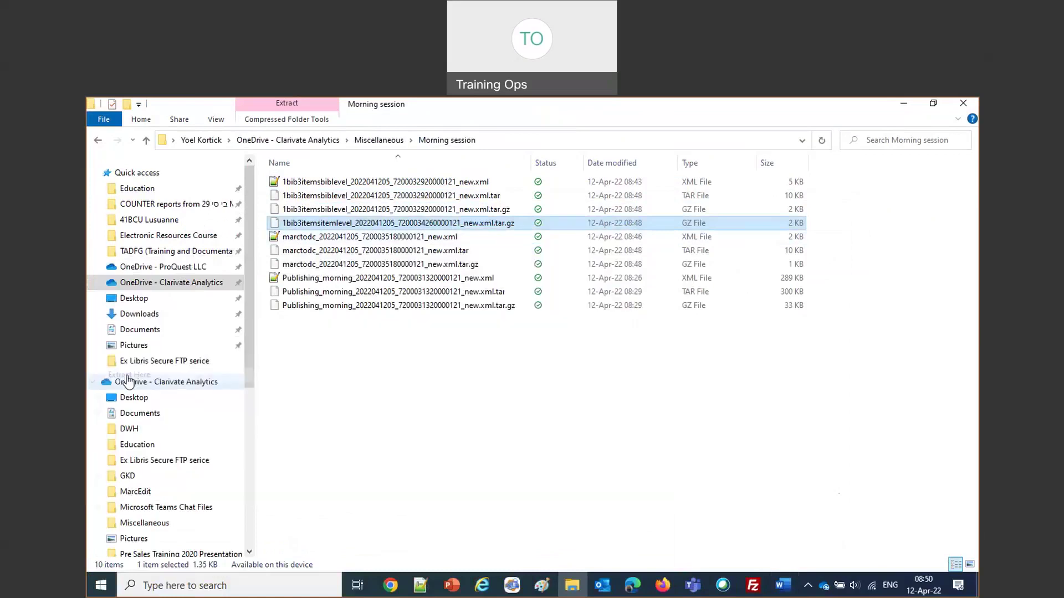
left_click(415, 228)
right_click(416, 228)
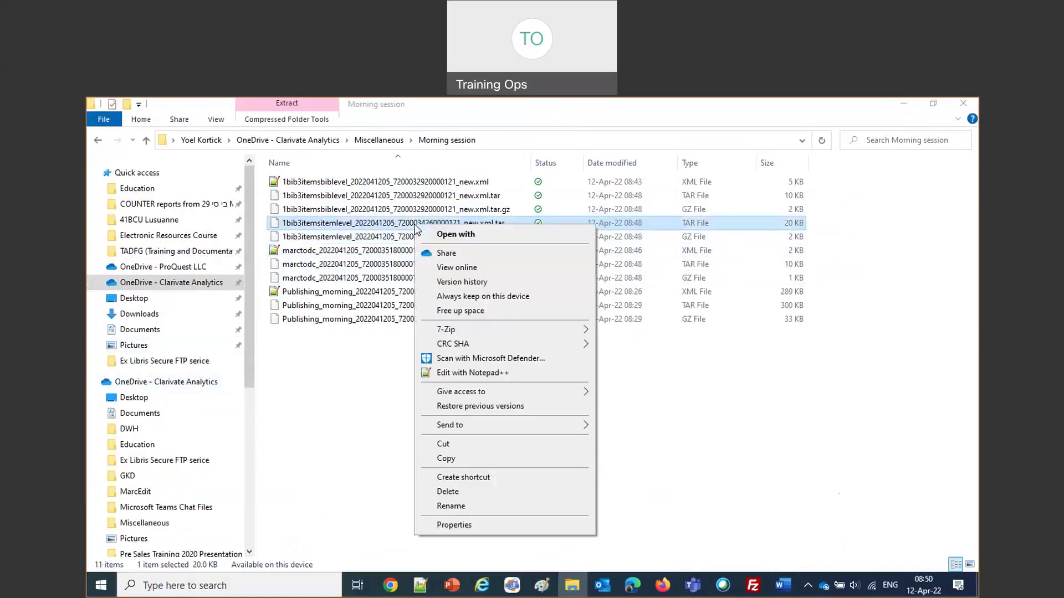
mouse_move(444, 330)
left_click(111, 327)
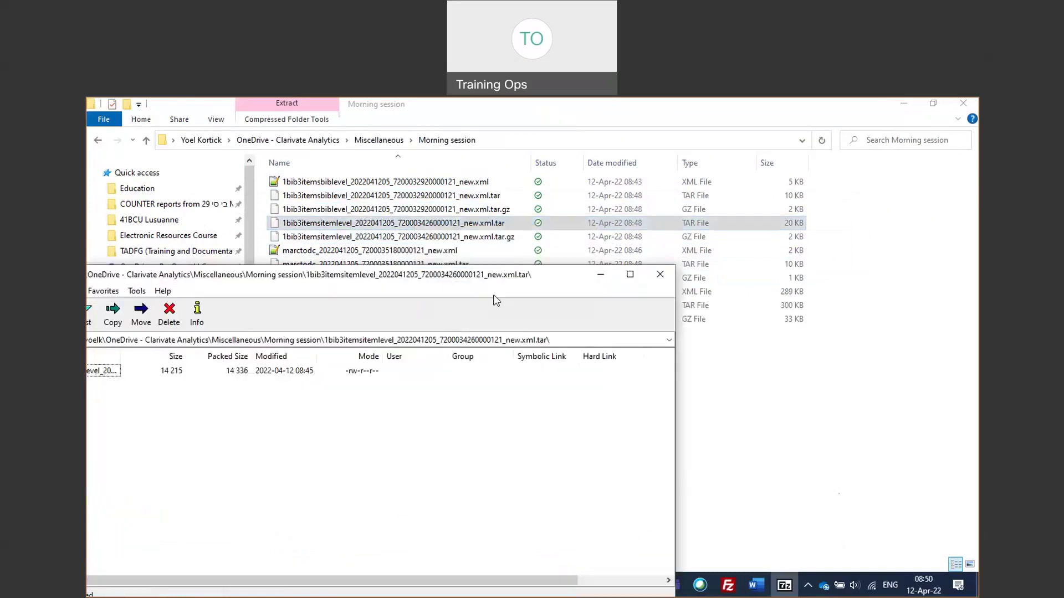
left_click(660, 274)
Step: Extract the XML file from the inner 1bib3itemsitemlevel .tar archive into the same folder with 7-Zip
right_click(418, 229)
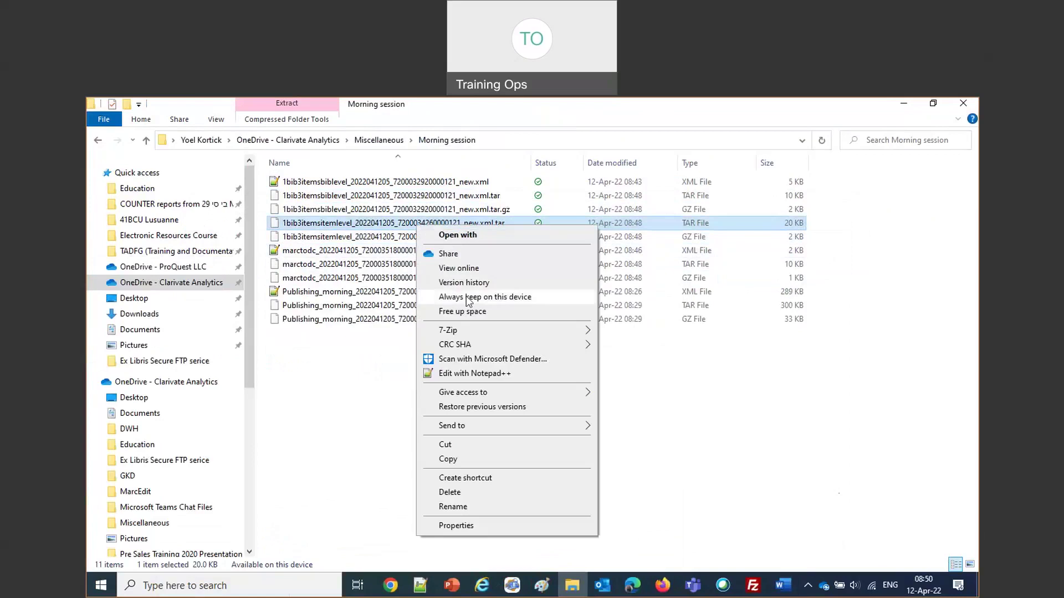
mouse_move(454, 331)
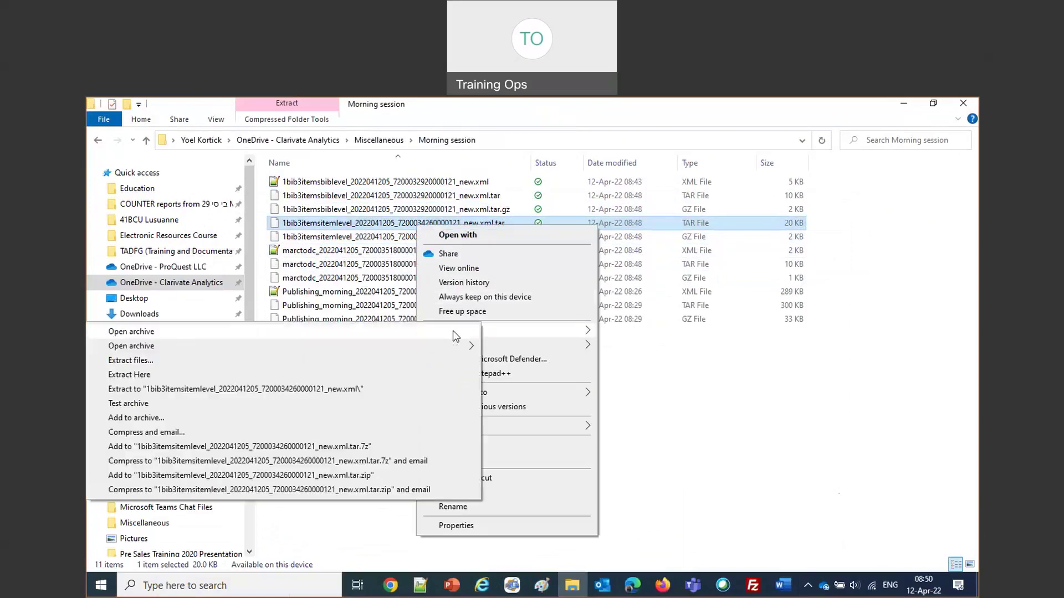
left_click(143, 375)
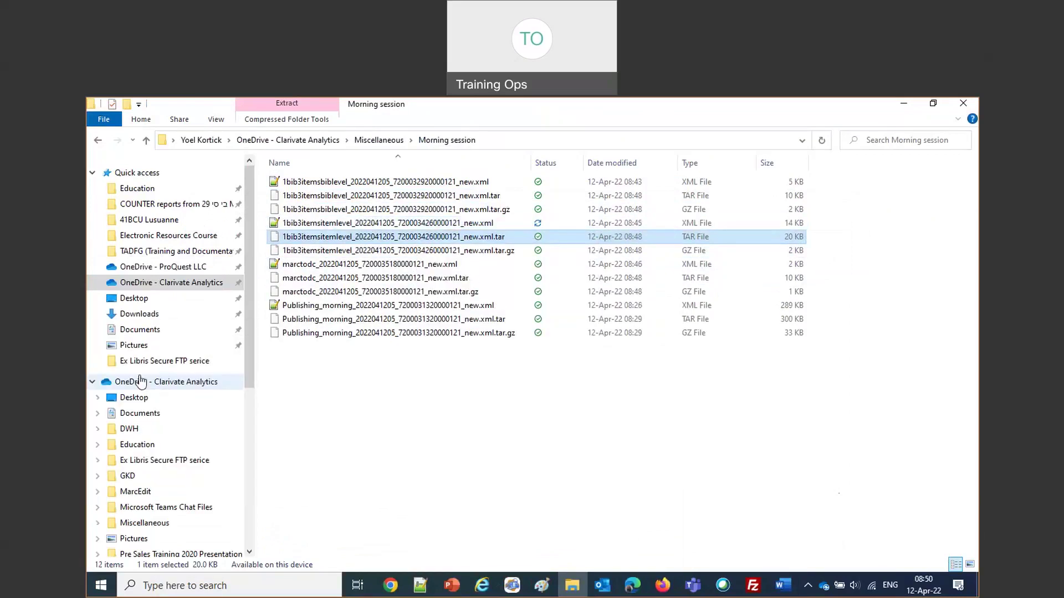
Step: Open the extracted 1bib3itemsbiblevel and 1bib3itemsitemlevel XML files together in Notepad++
left_click(446, 224)
left_click(435, 183, "ctrl")
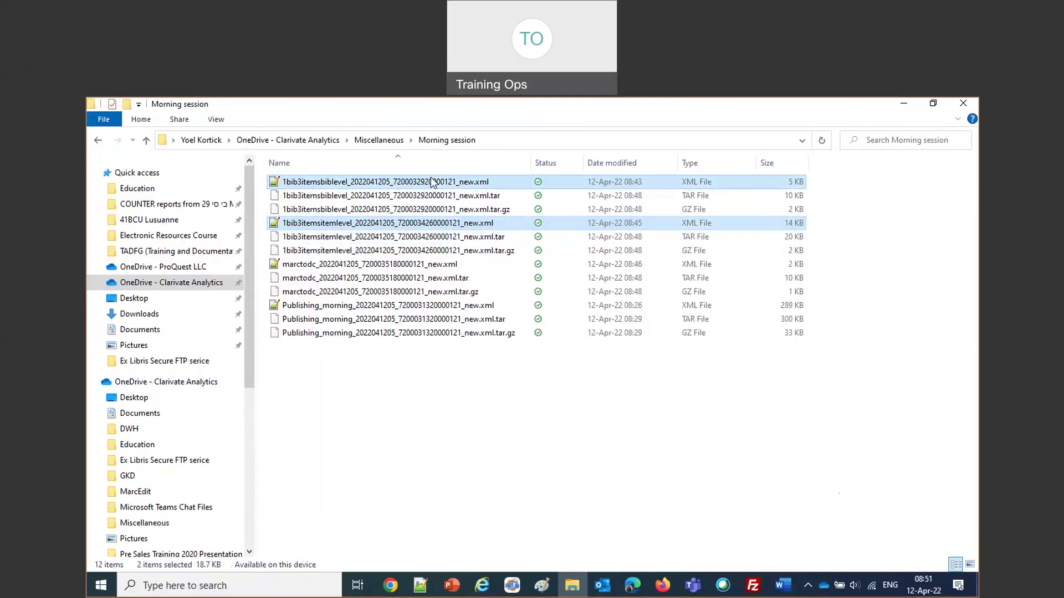
right_click(433, 182)
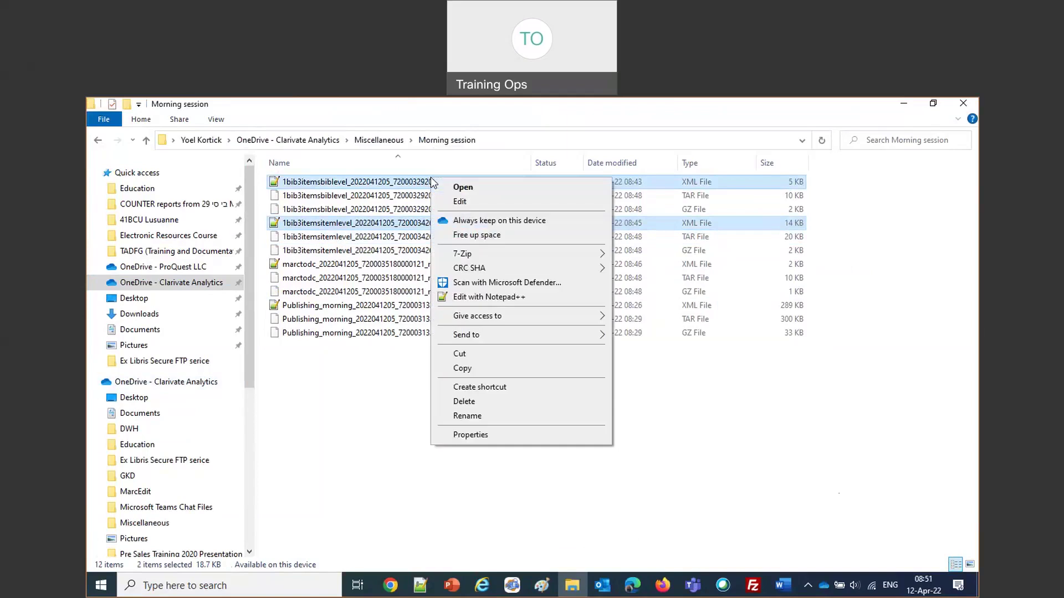
left_click(502, 301)
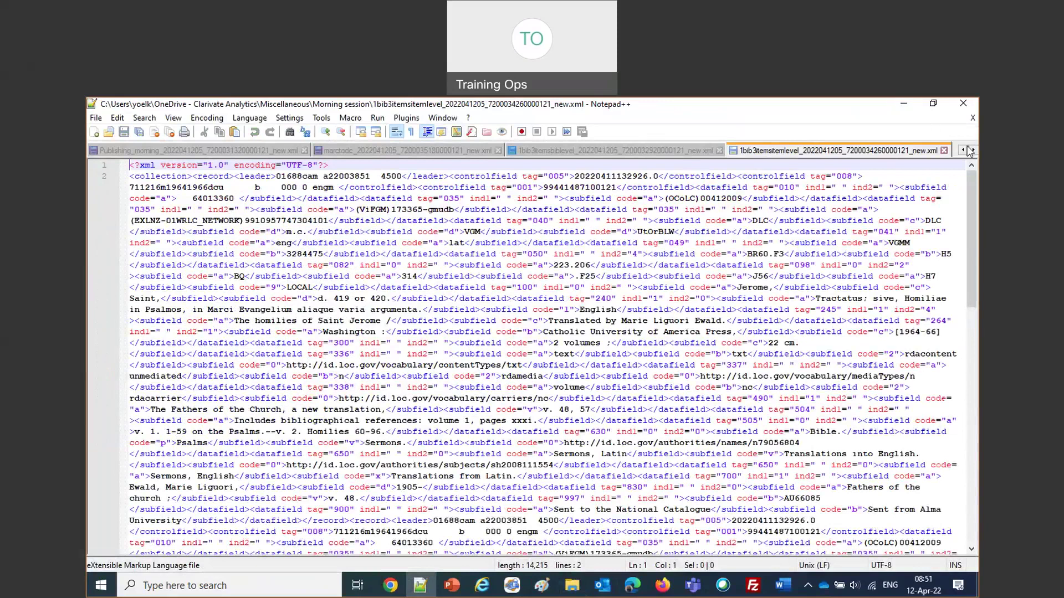
Step: Pretty-print the item-level XML and the bib-level XML with XML Tools, using the XML-only option with line breaks
left_click(406, 118)
mouse_move(432, 184)
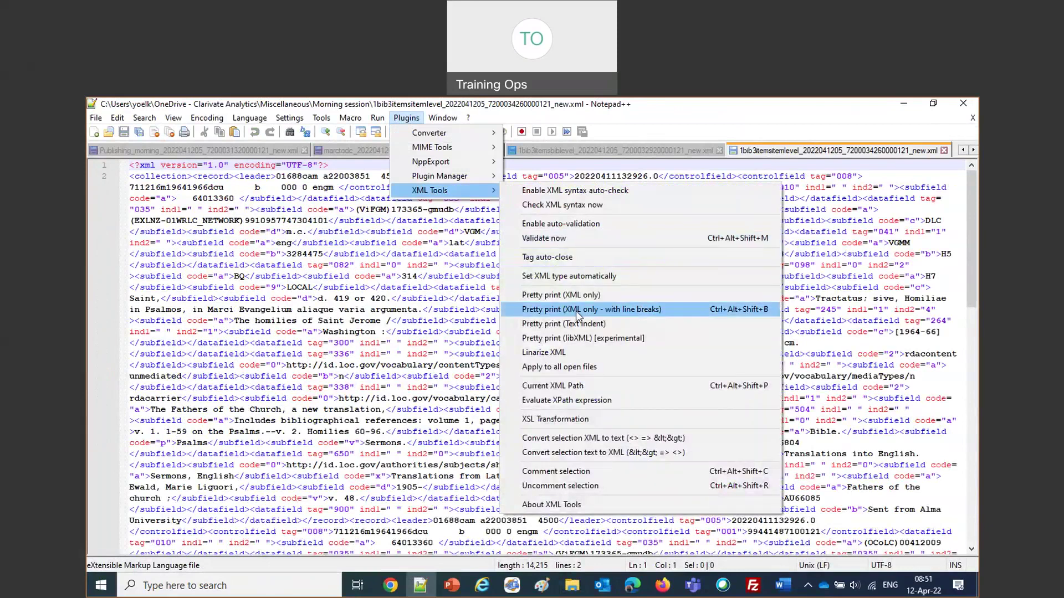
left_click(609, 310)
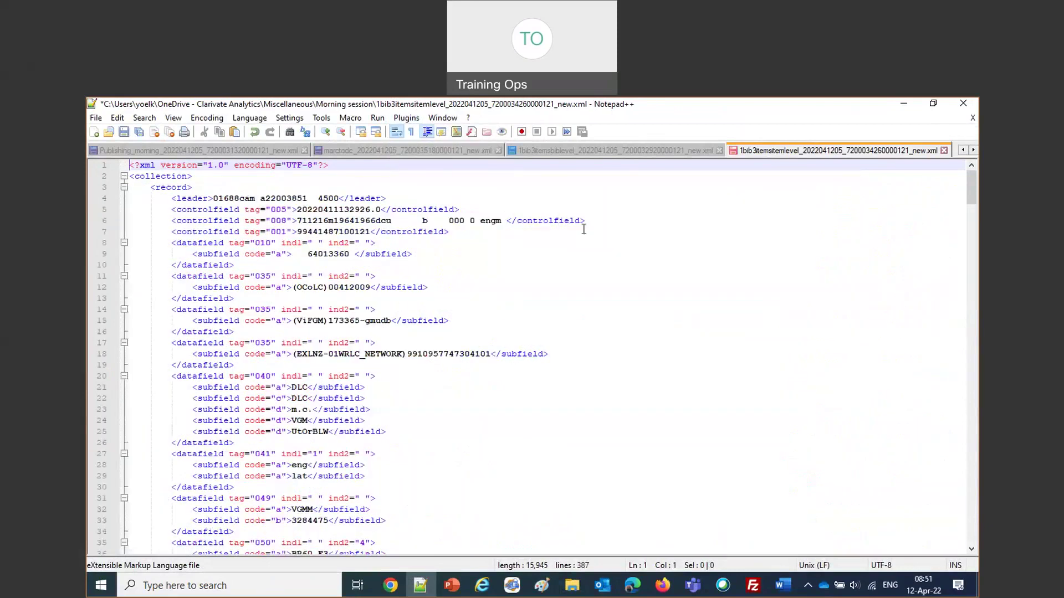
left_click(665, 153)
left_click(407, 118)
mouse_move(438, 190)
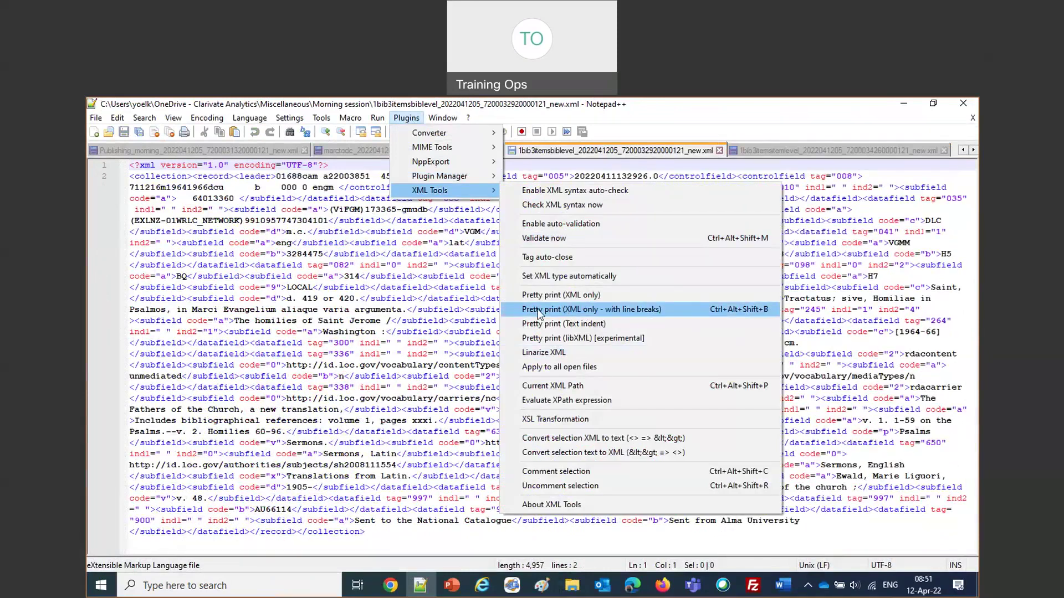
left_click(577, 311)
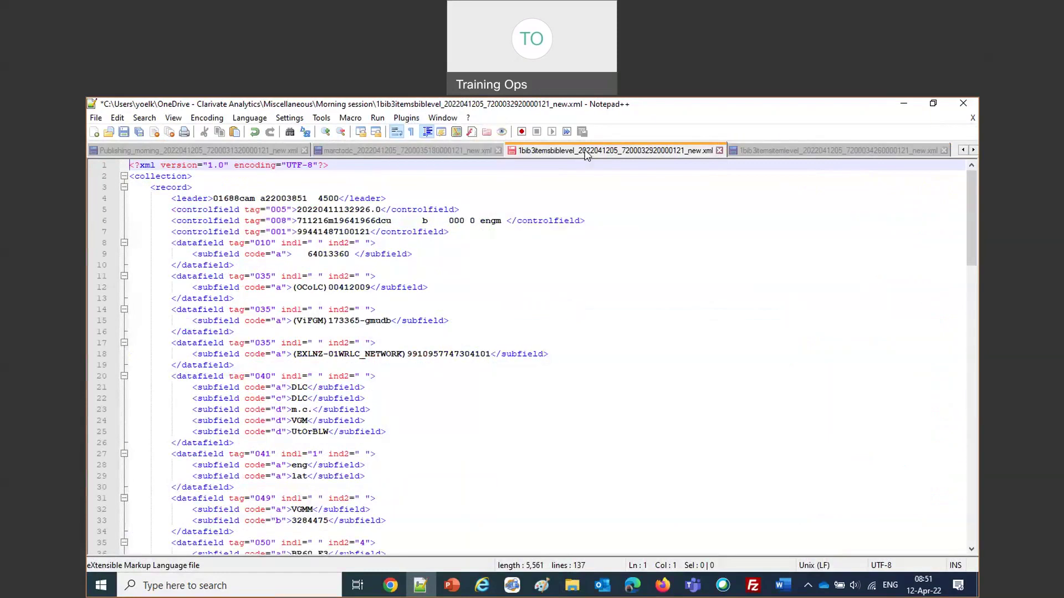
left_click(342, 233)
left_click(635, 203)
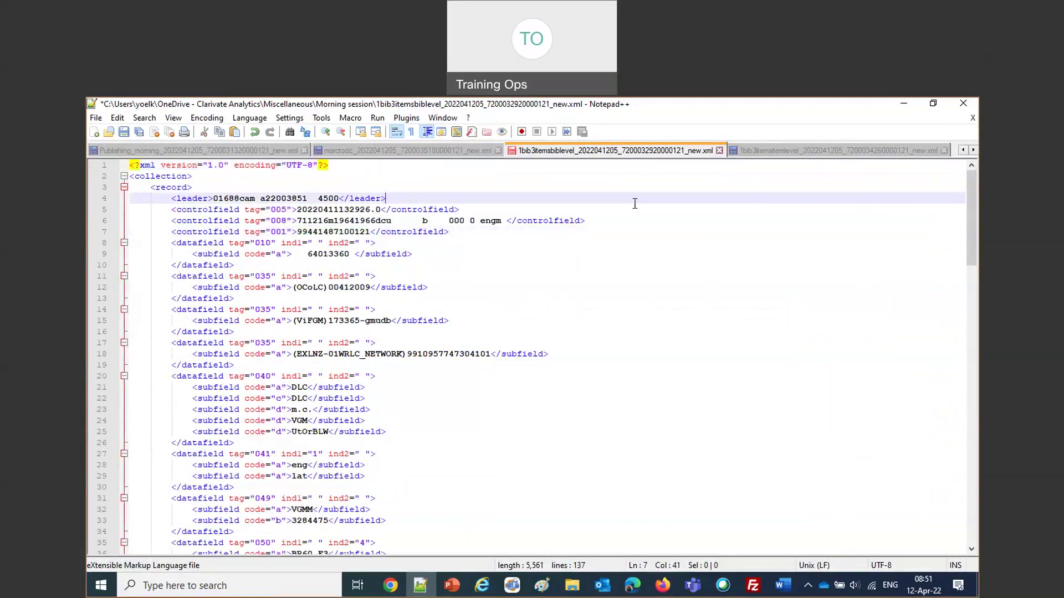
key("ctrl+f")
key("ctrl+v")
key("Return")
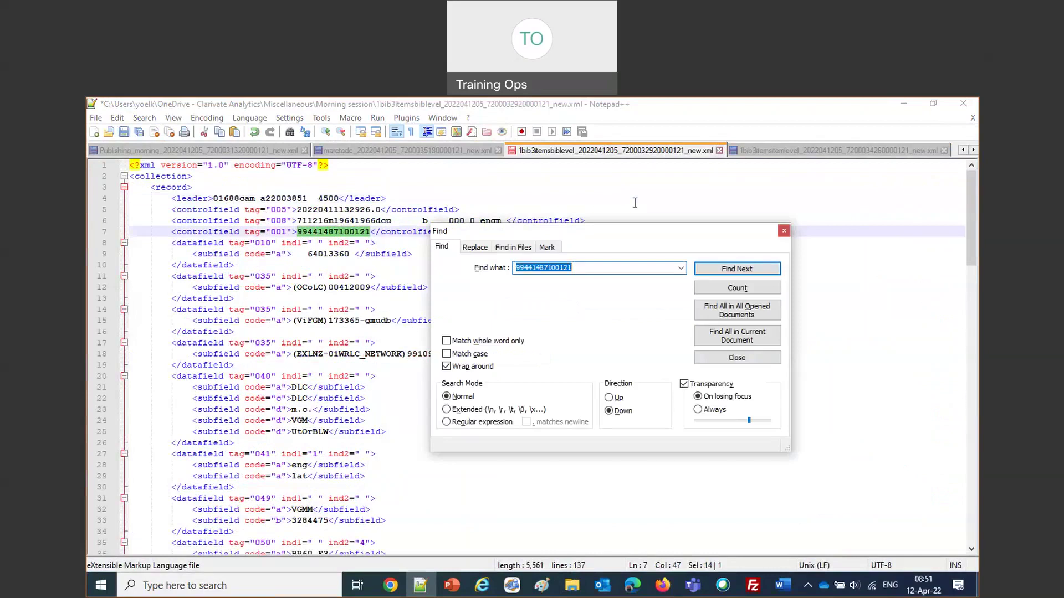
key("Return")
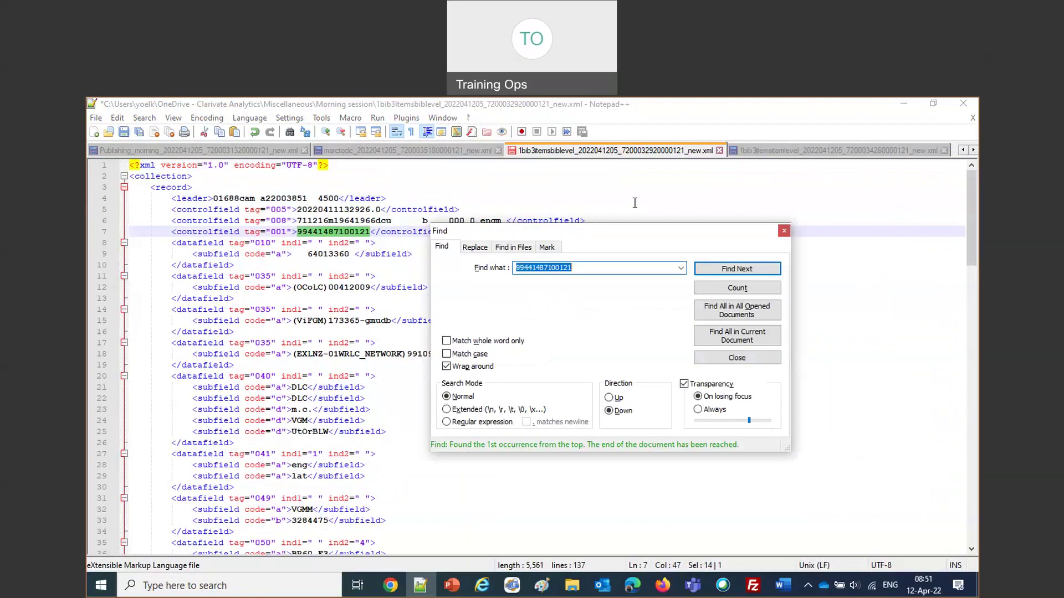
left_click(787, 229)
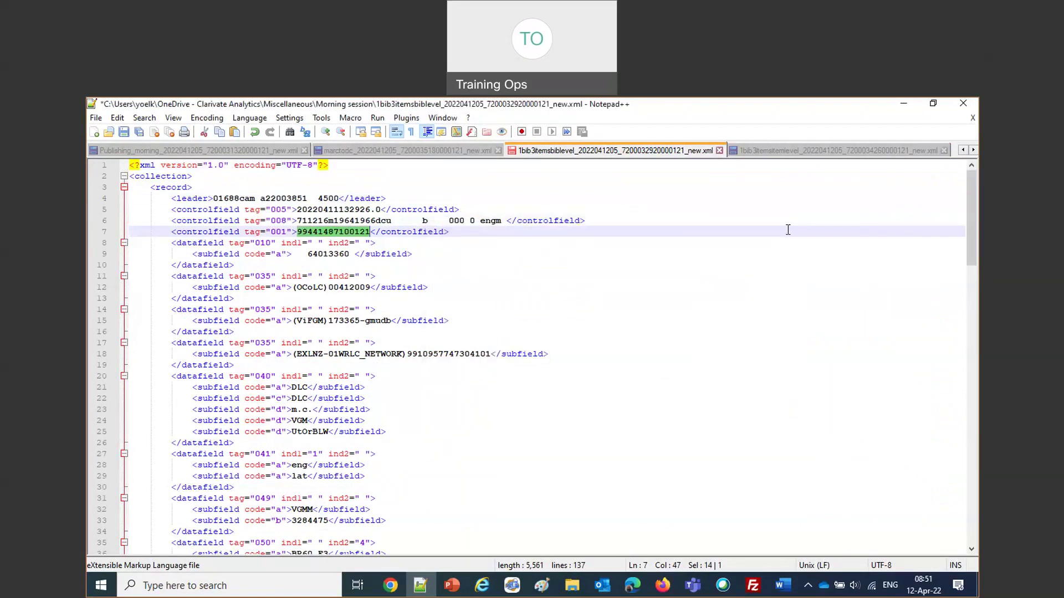
Step: Highlight the consecutive 997 barcode fields near the end of the bib-level record
scroll(715, 252, "down", 20)
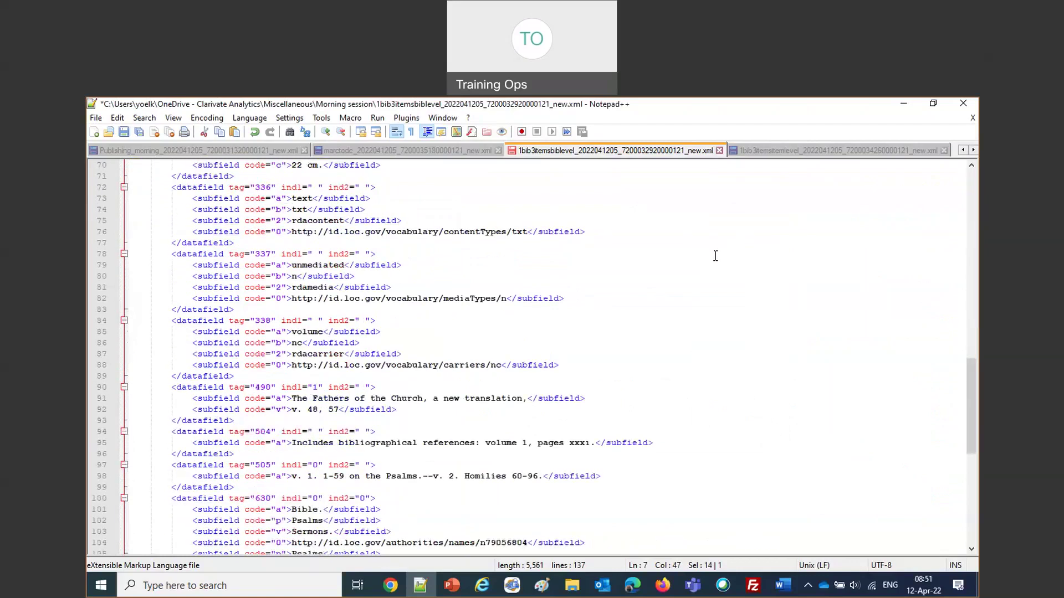
scroll(714, 256, "down", 2)
left_click_drag(398, 476, 129, 387)
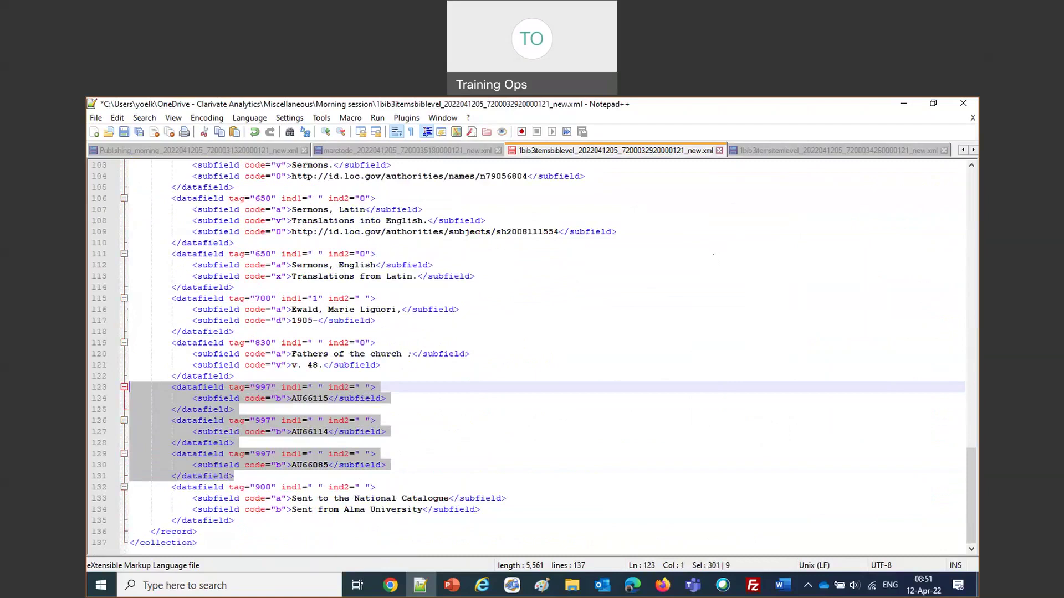
left_click(796, 152)
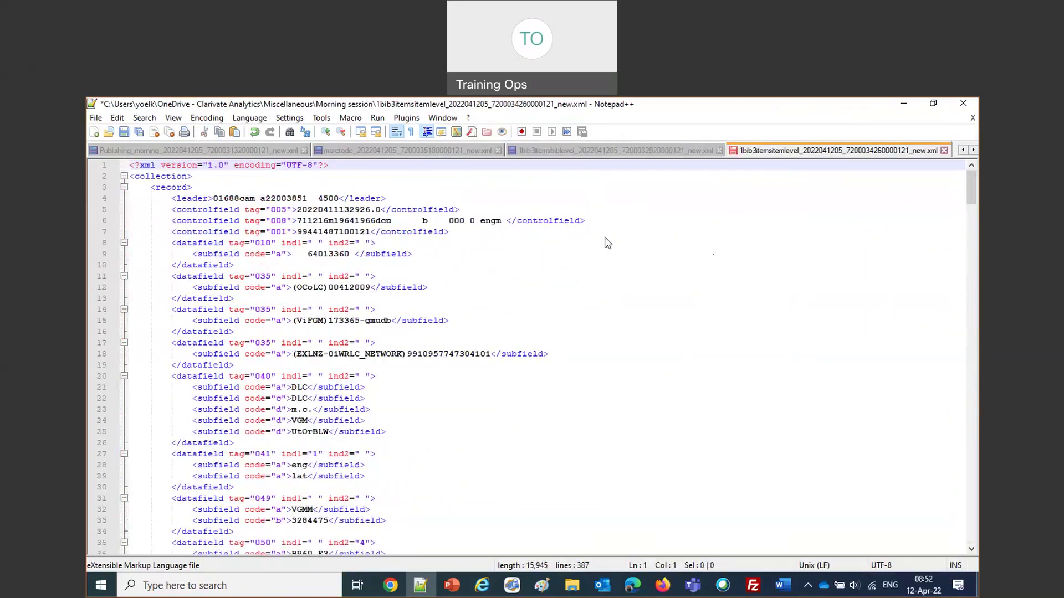
key("ctrl+f")
key("Return")
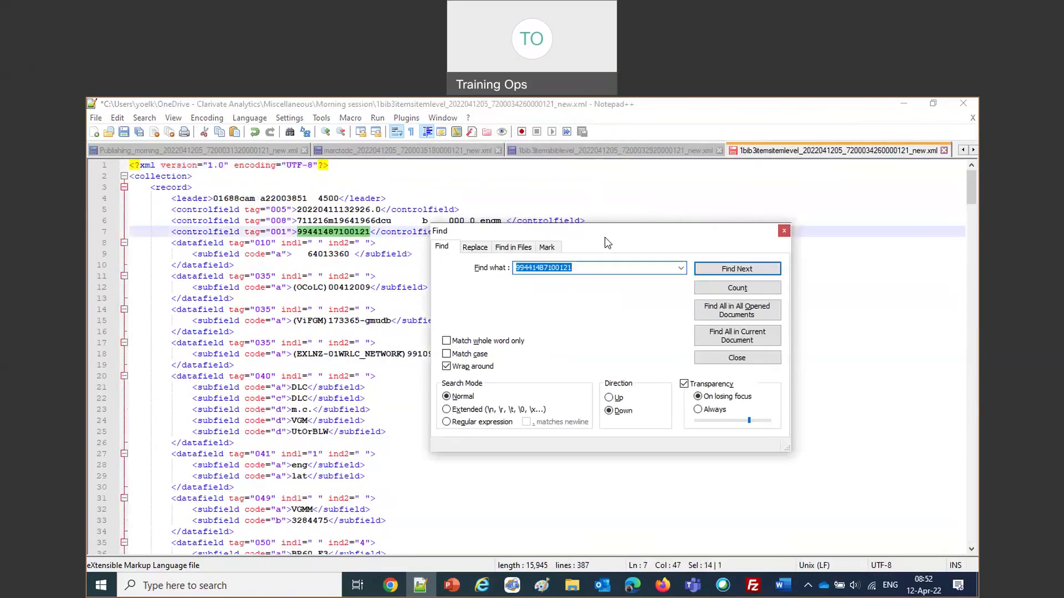
key("Return")
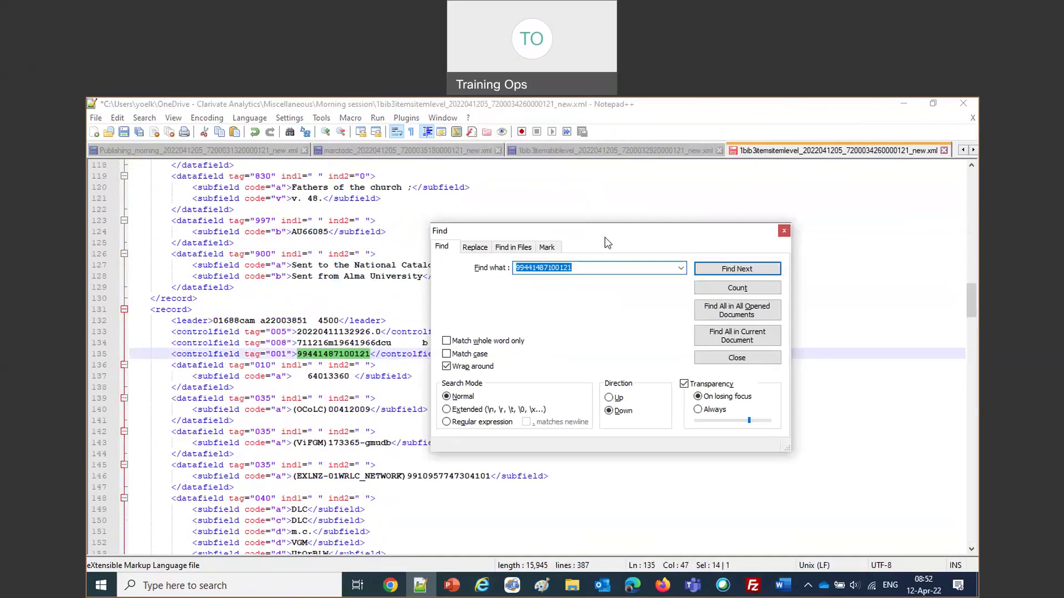
key("Return")
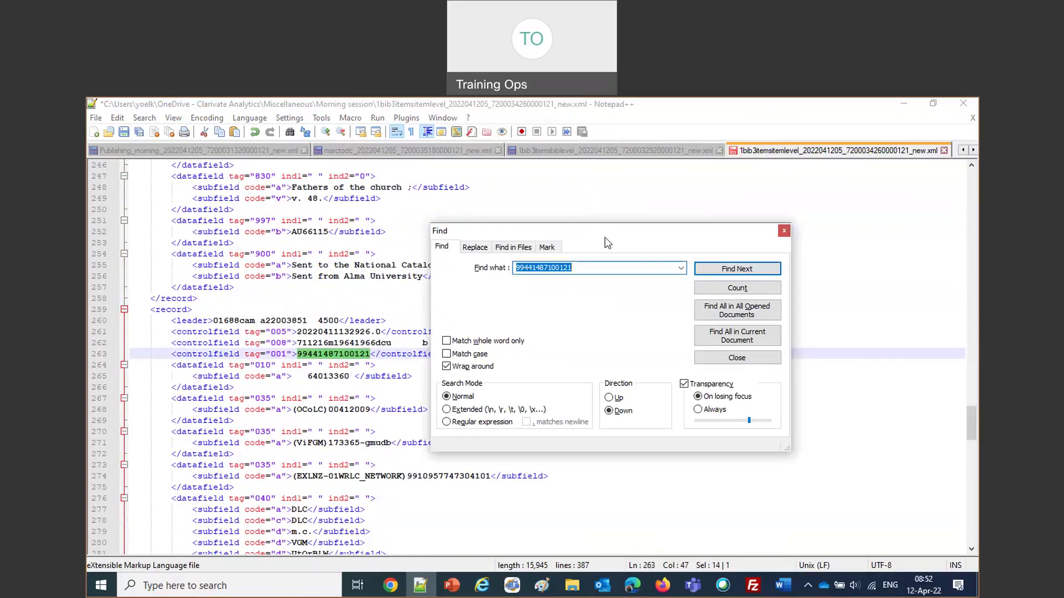
Step: Highlight the second record's 997 field and its barcode AU66115, and the last record's 997 barcode AU66114, in the item-level XML
left_click_drag(234, 243, 130, 221)
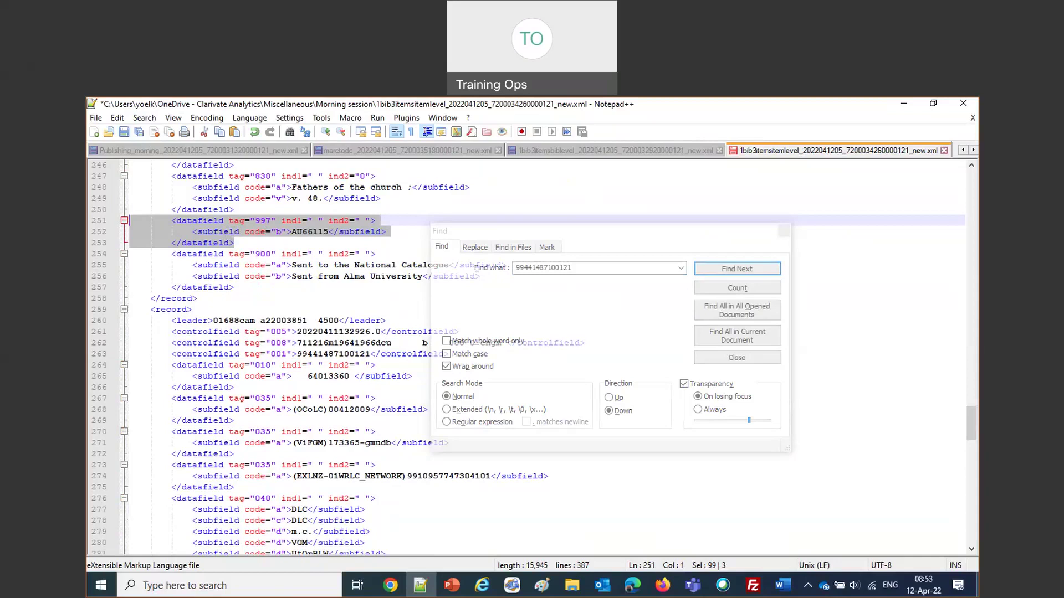
double_click(304, 233)
scroll(387, 410, "down", 7)
scroll(386, 411, "down", 20)
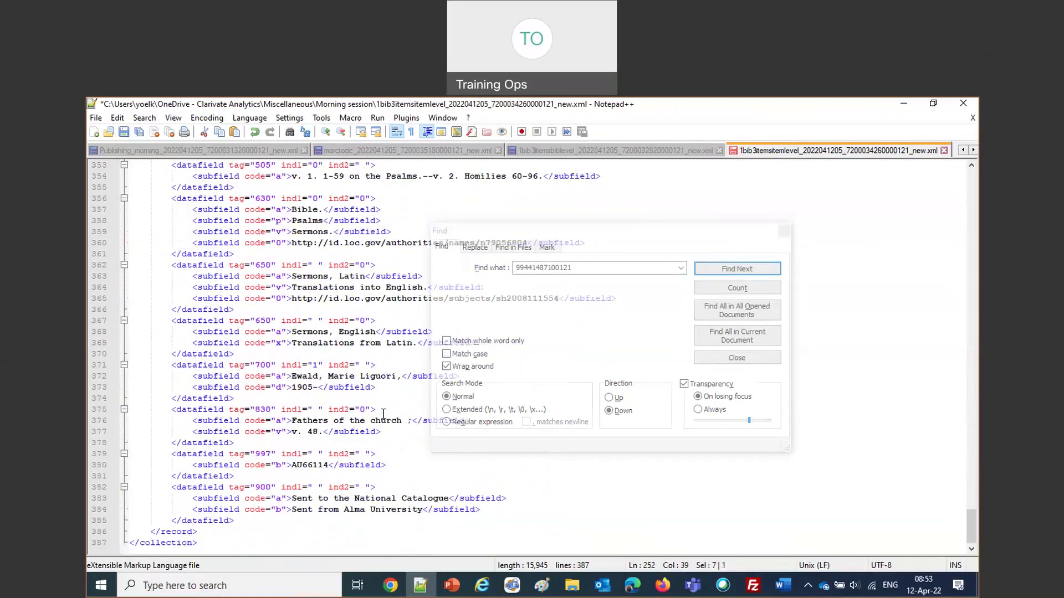
double_click(310, 466)
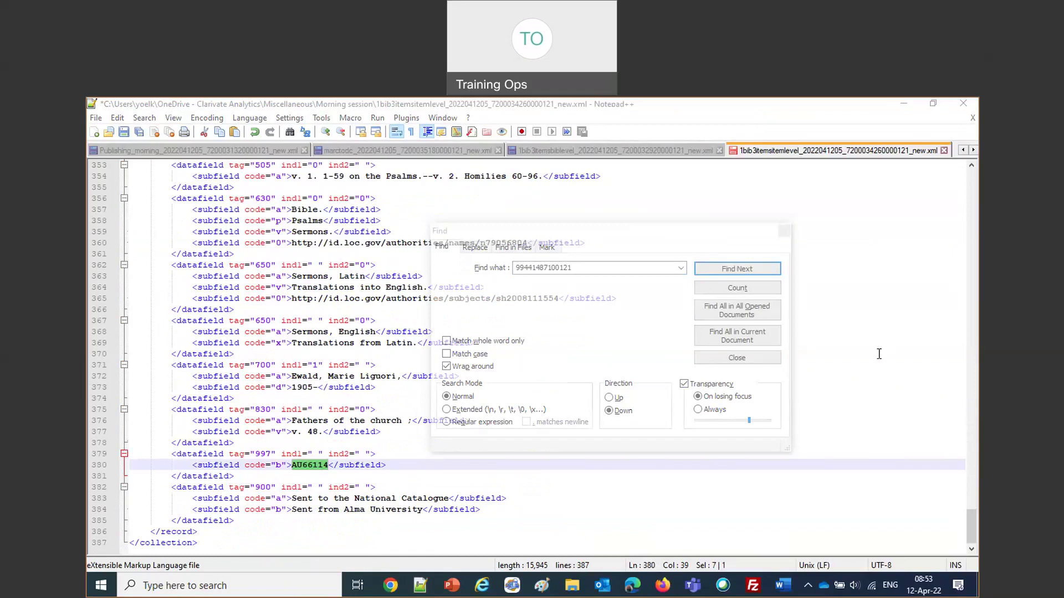
Step: Switch to Alma in the browser and search the job history by name for "morning"
left_click(665, 589)
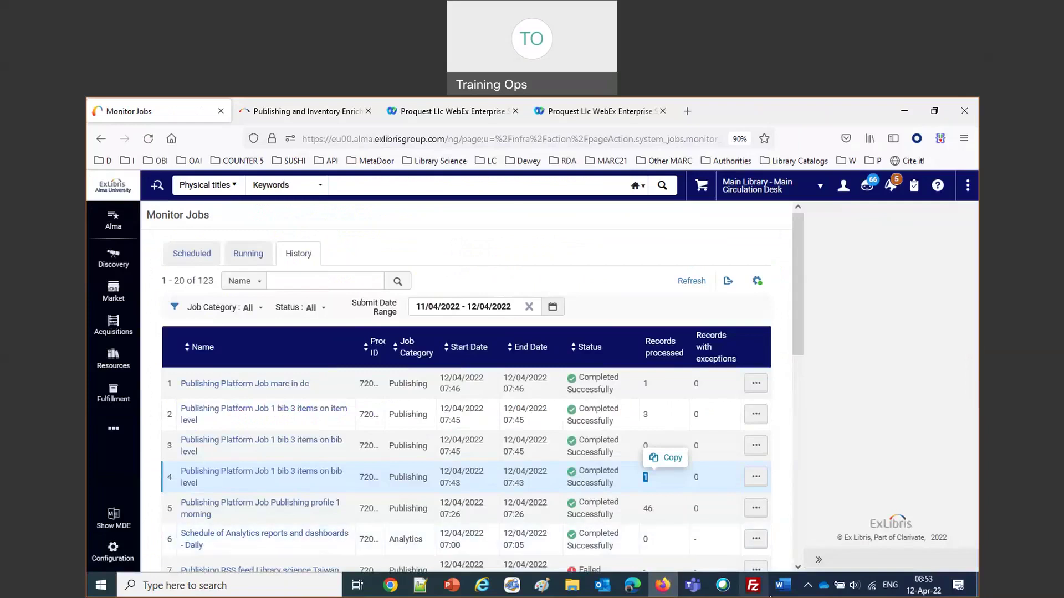
left_click(775, 590)
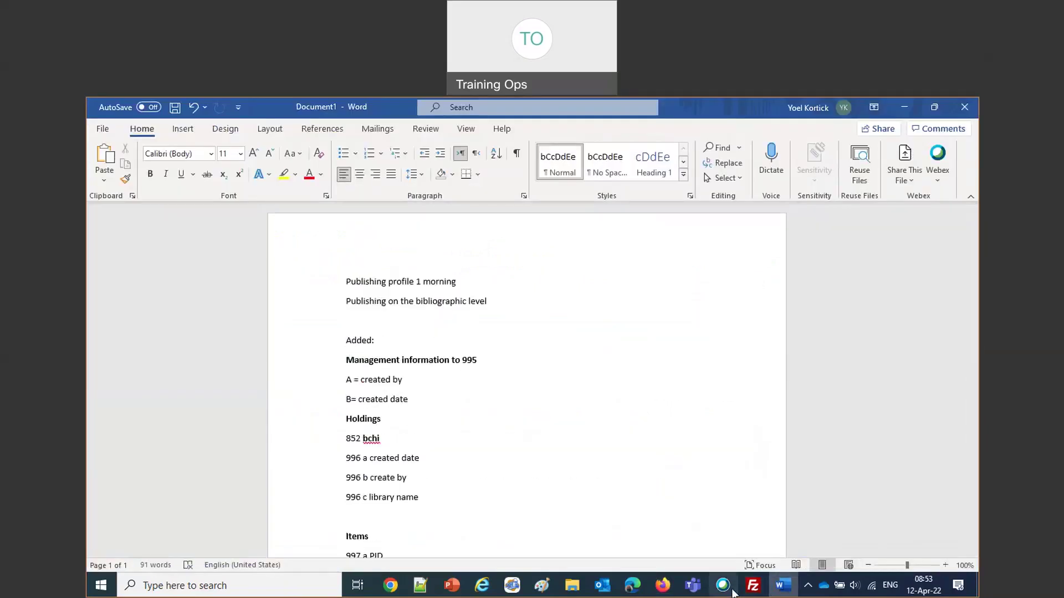
left_click(667, 592)
left_click(299, 281)
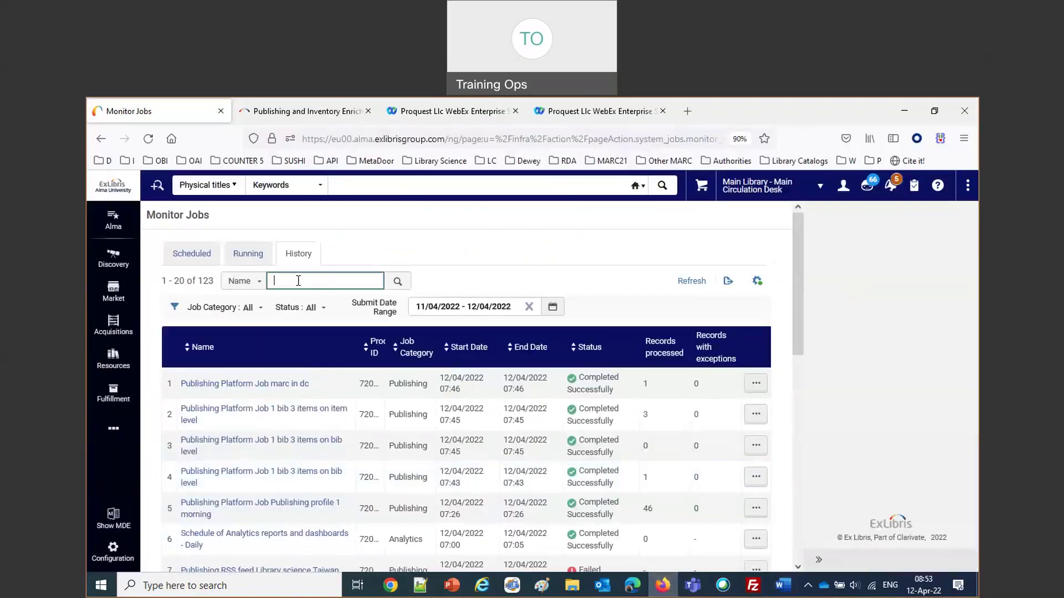
type("morning")
key("Return")
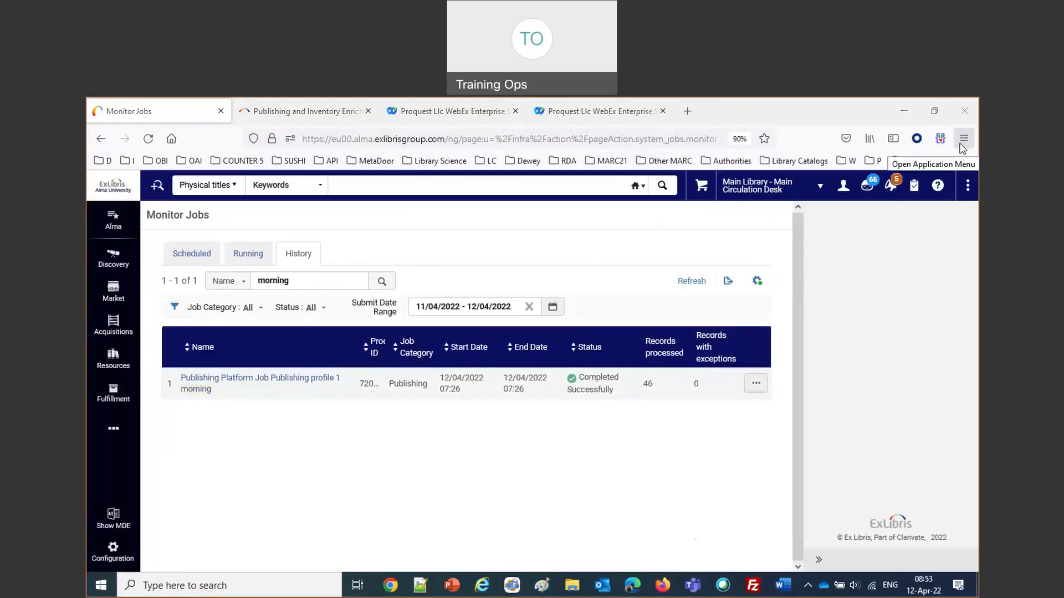
left_click(755, 385)
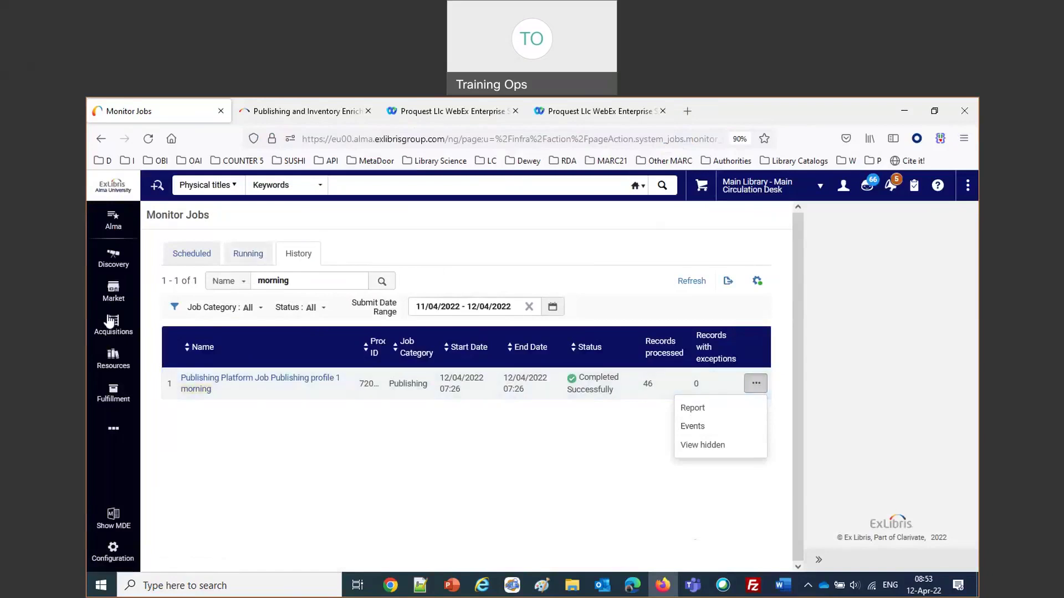
Step: Go to the publishing profiles and search them by name for "morning"
left_click(113, 357)
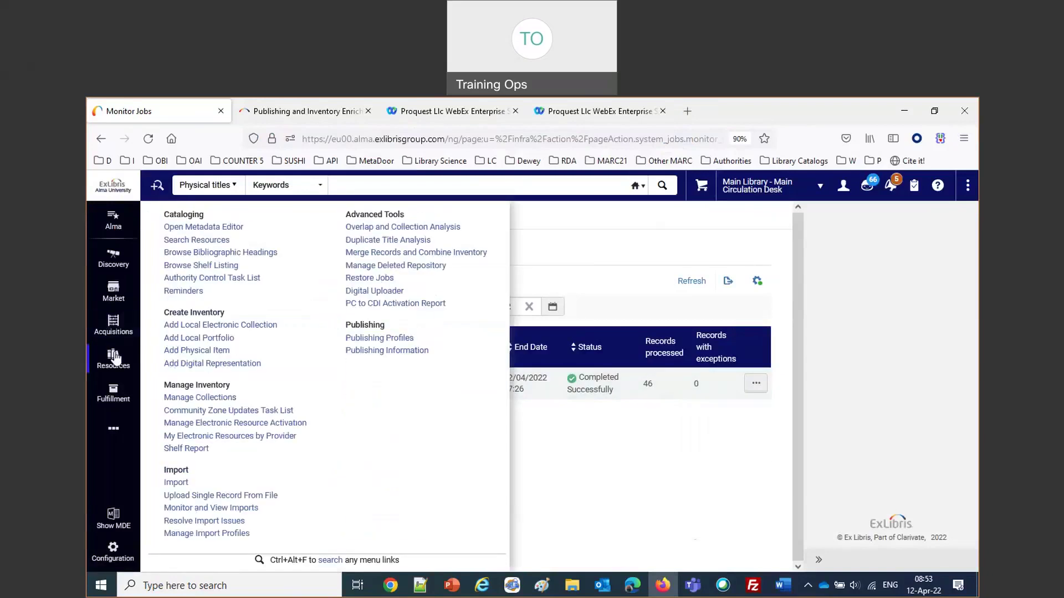
left_click(376, 340)
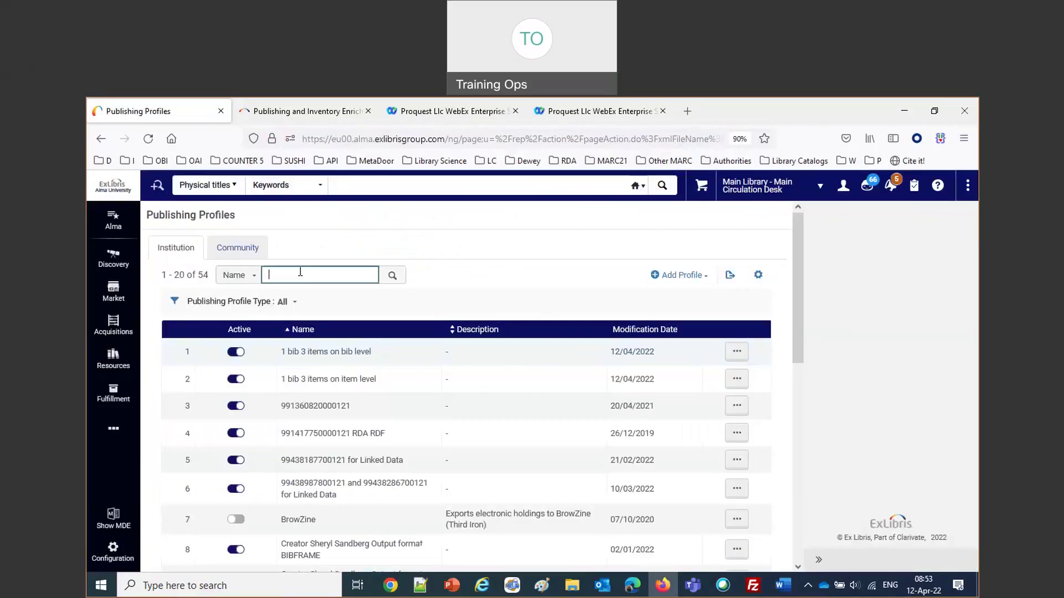
type("morning")
key("Return")
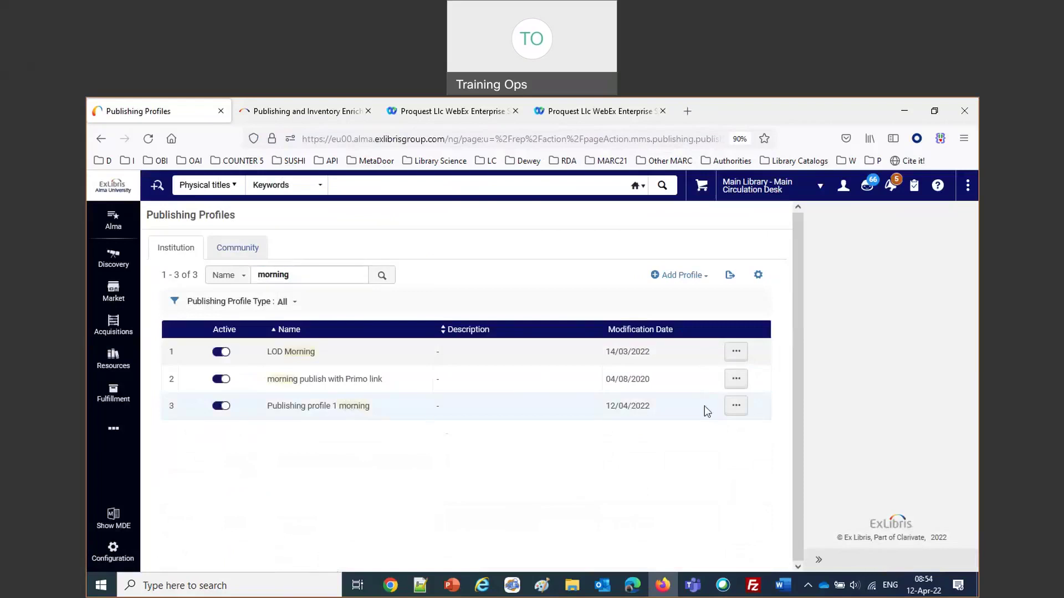
Step: Open Publishing profile 1 morning and review its set, publishing level, output format and FTP settings
left_click(736, 406)
left_click(673, 434)
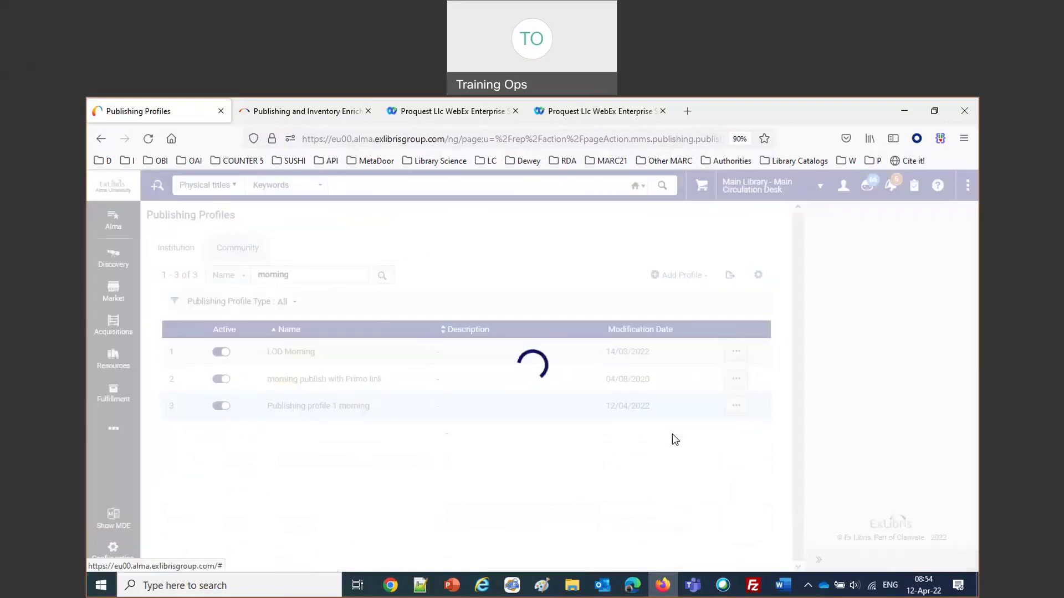
scroll(567, 431, "down", 4)
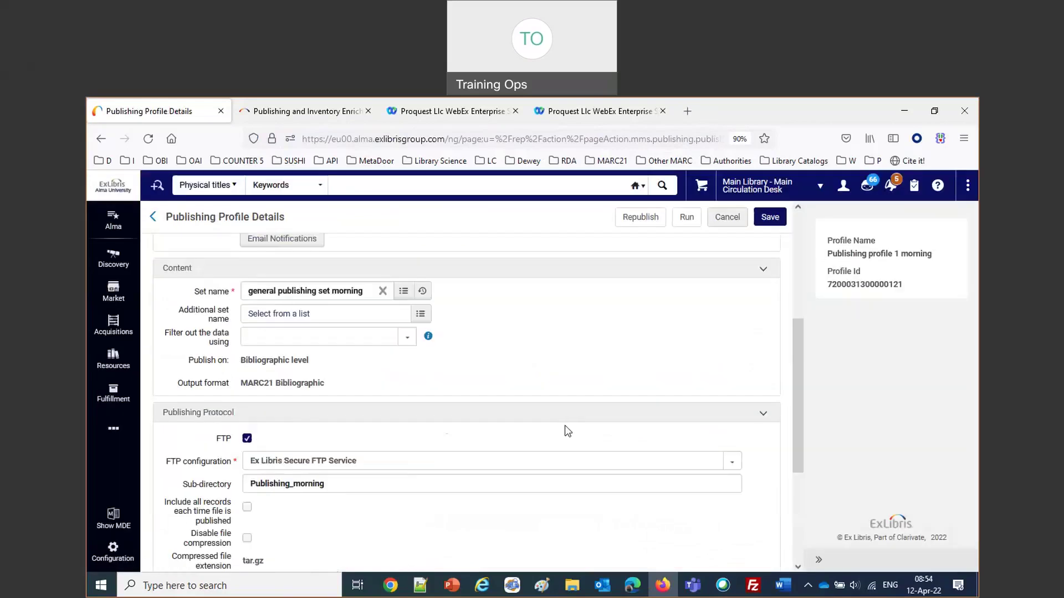
scroll(568, 431, "down", 4)
scroll(566, 434, "up", 8)
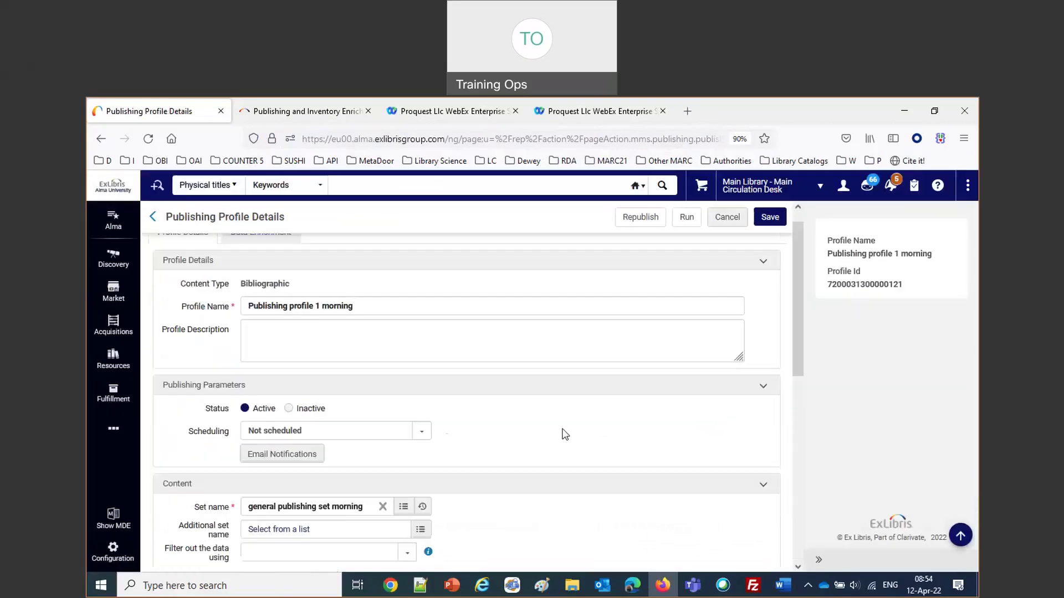
scroll(565, 434, "down", 3)
scroll(565, 434, "up", 4)
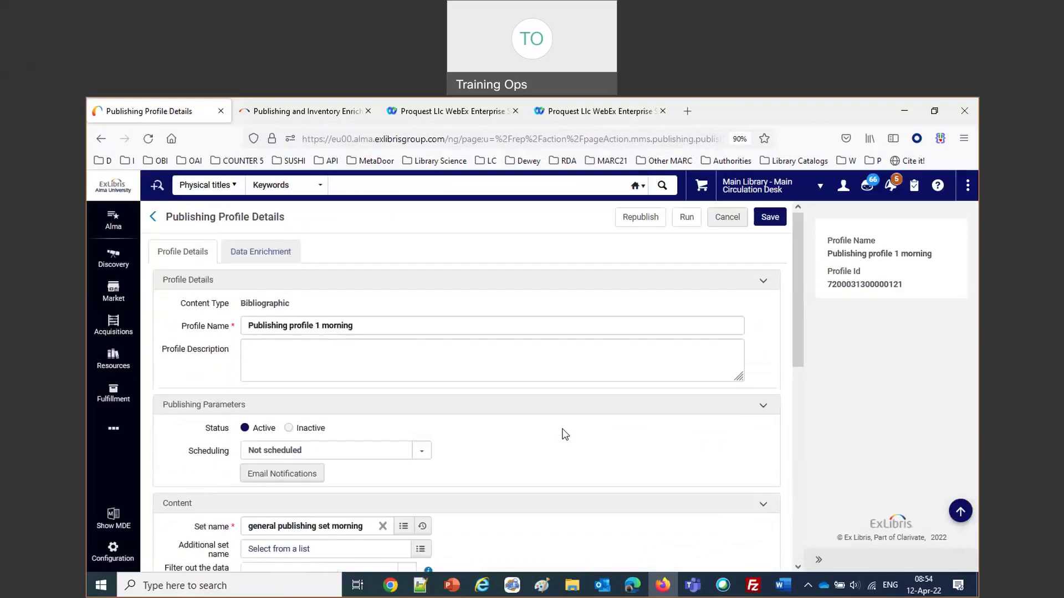
scroll(565, 434, "down", 2)
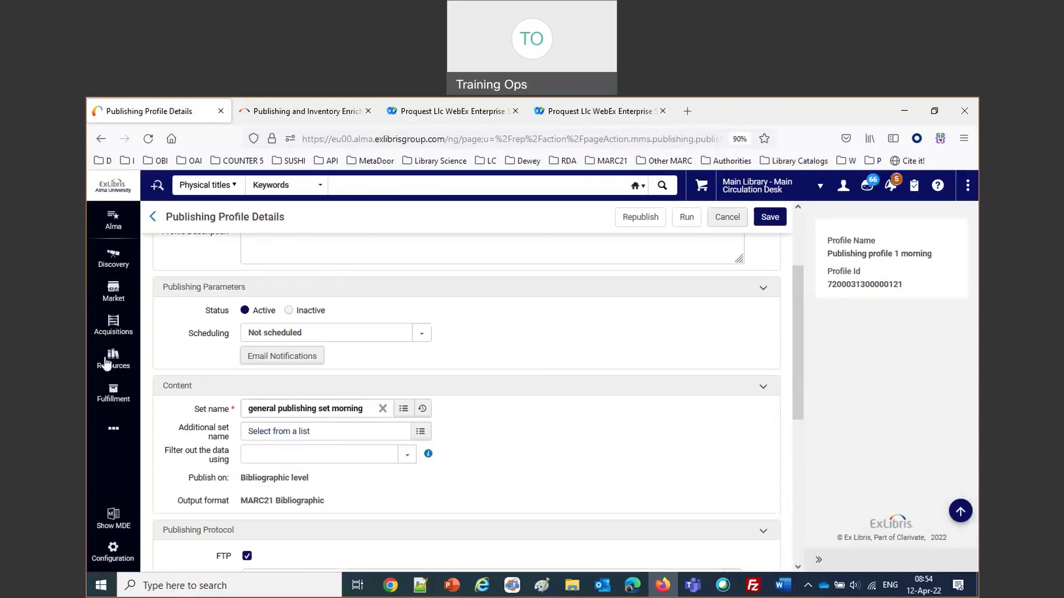
Step: Go to the set management page and search the sets by name for "general"
left_click(113, 430)
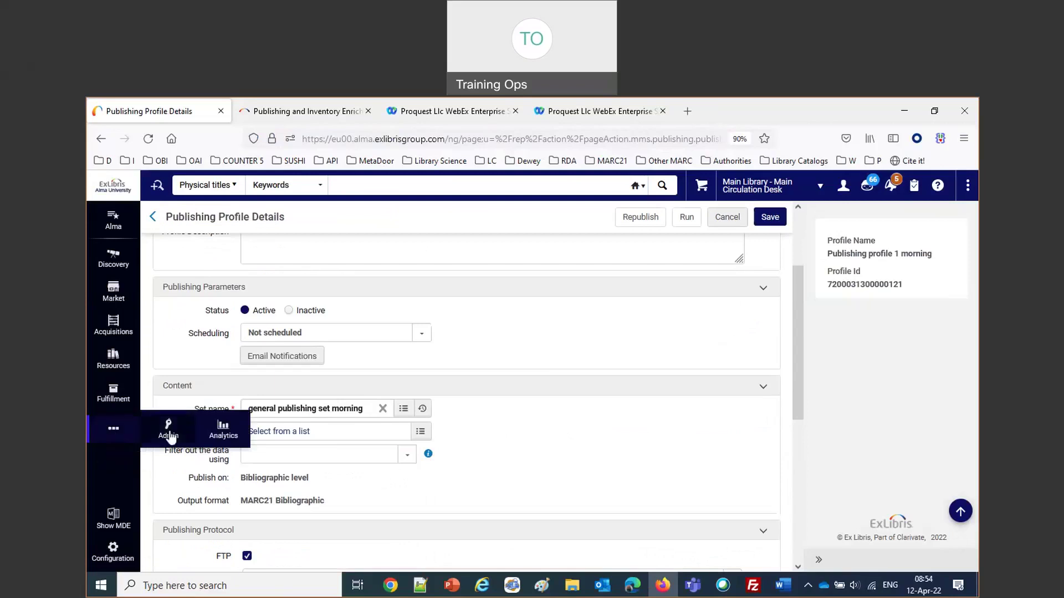
left_click(169, 433)
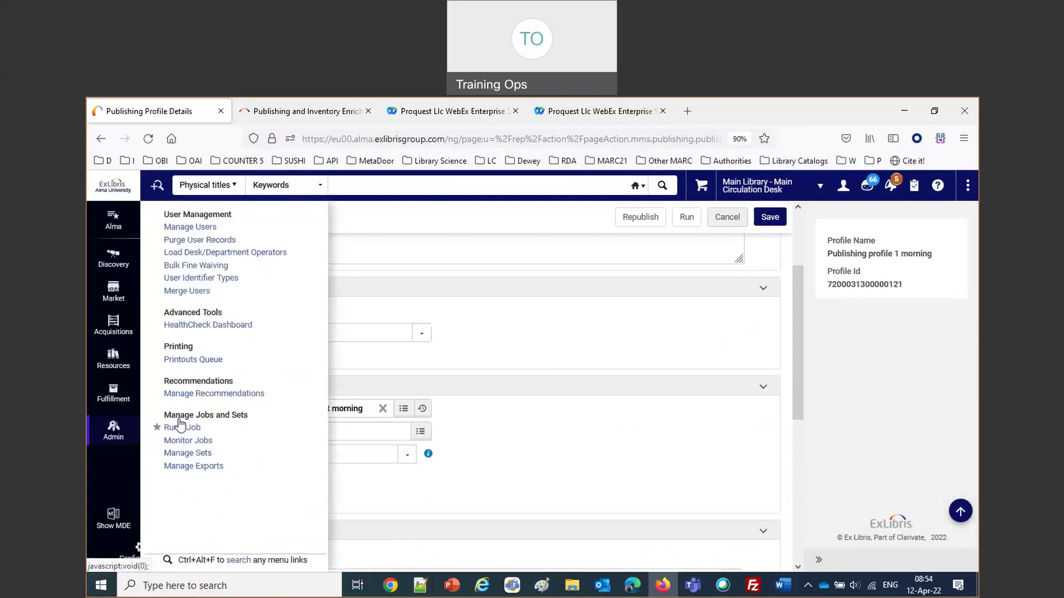
left_click(196, 455)
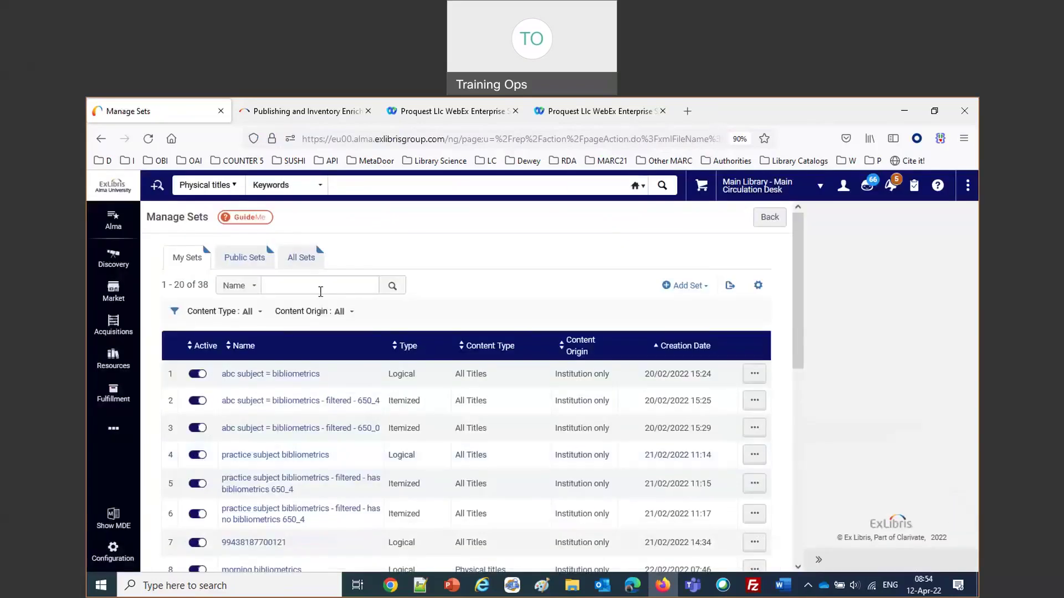
left_click(322, 280)
type("general")
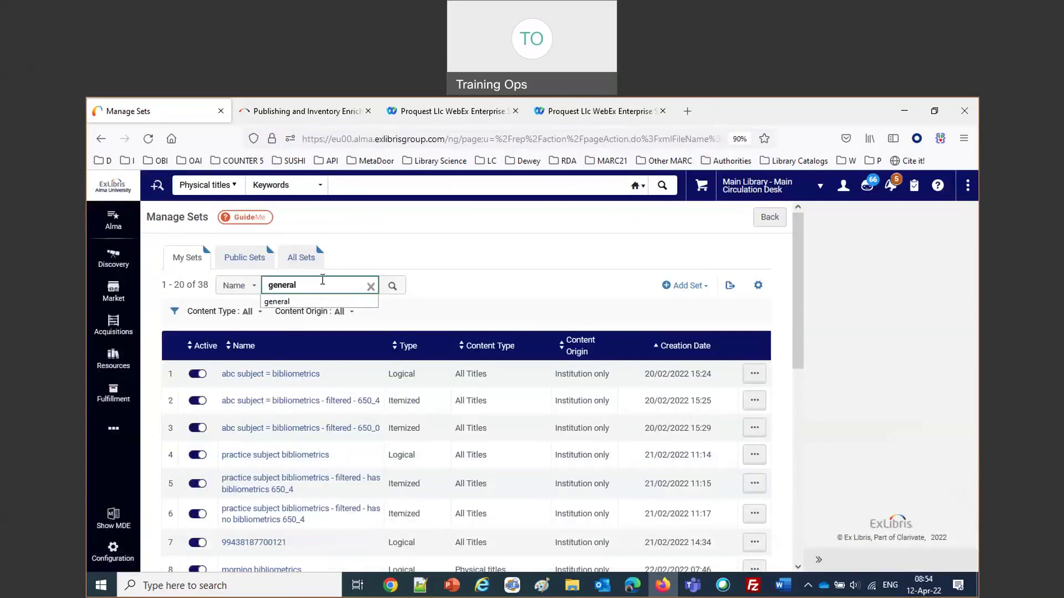
key("Return")
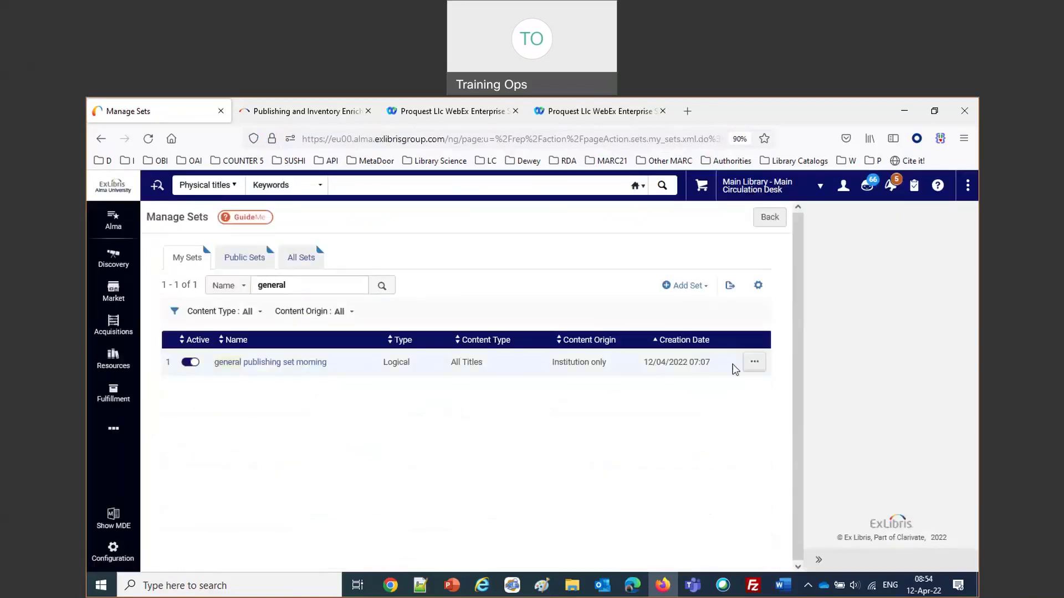
left_click(754, 362)
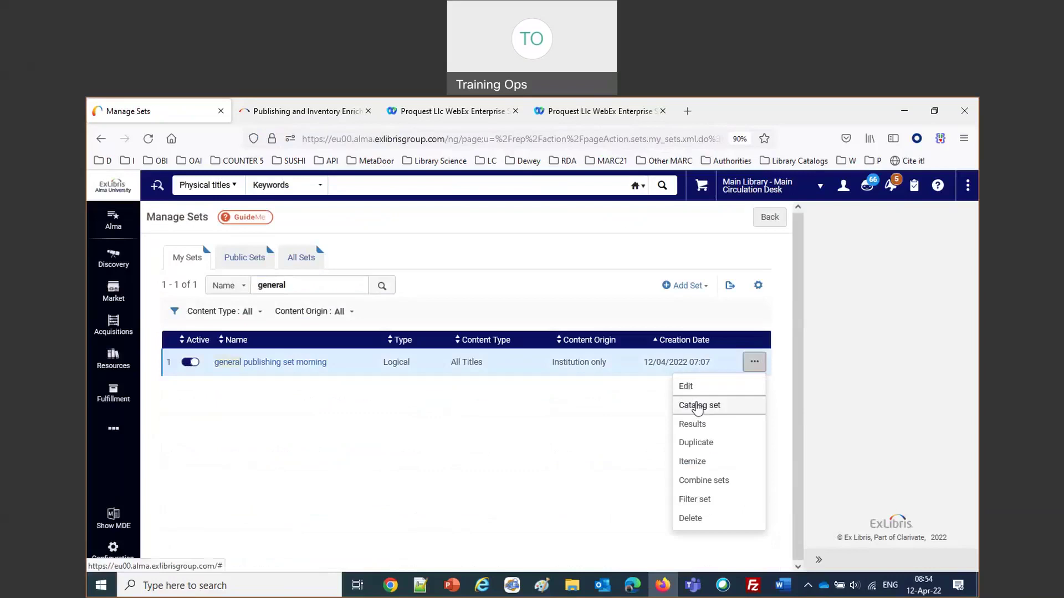
left_click(698, 406)
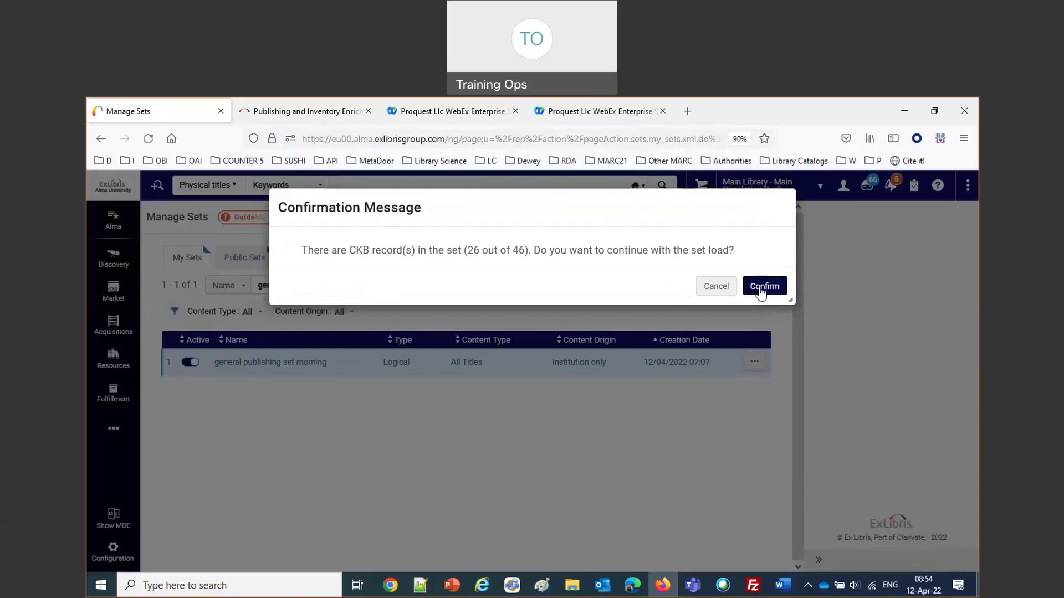
left_click(717, 288)
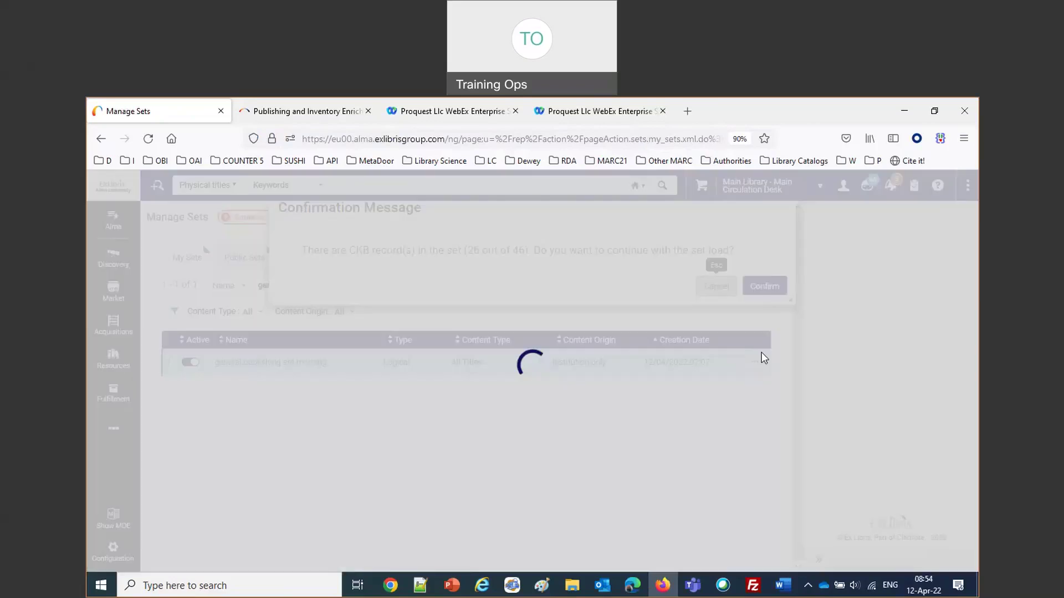
Step: Display the results of the general publishing set morning and open its first title, The Christmas sermons of Bl. Guerric of Igny, for editing
left_click(756, 364)
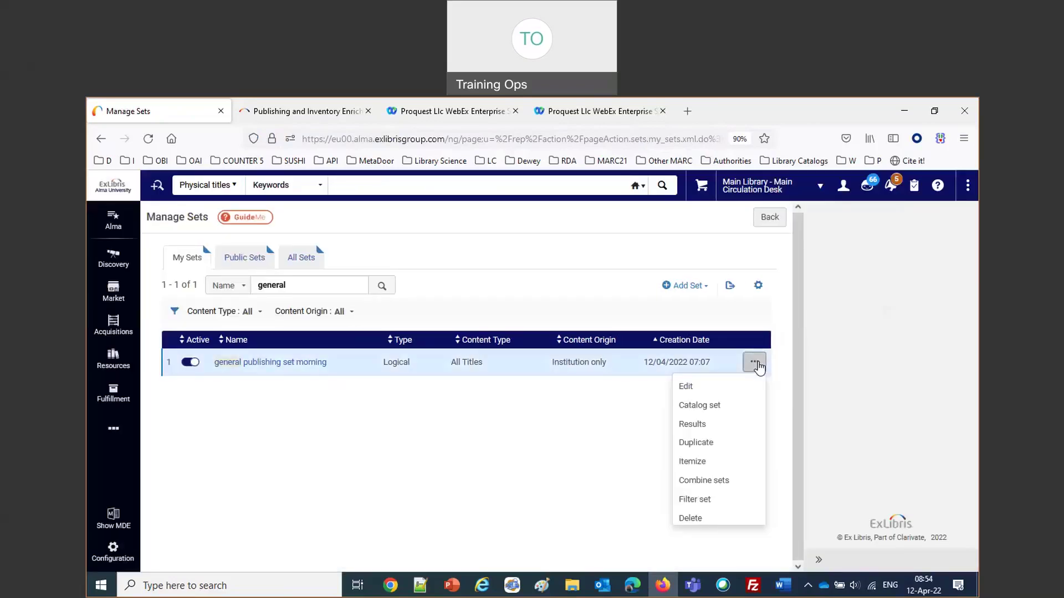
left_click(706, 424)
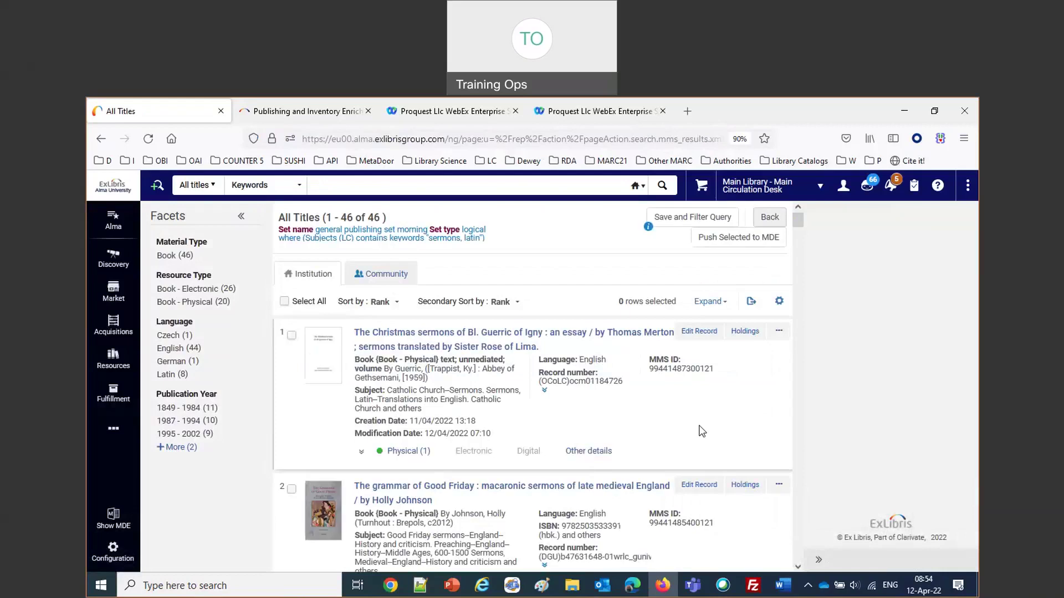
left_click(700, 331)
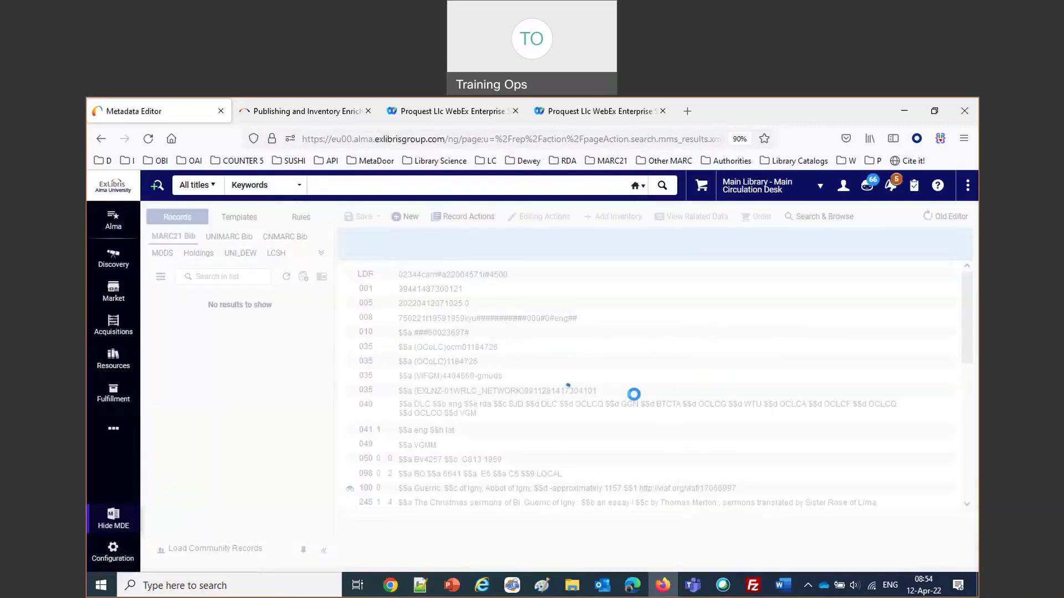
Step: Add a 500 field after the 338 field with the note "This sermon was also delivered in Taipei Taiwan"
scroll(635, 394, "down", 3)
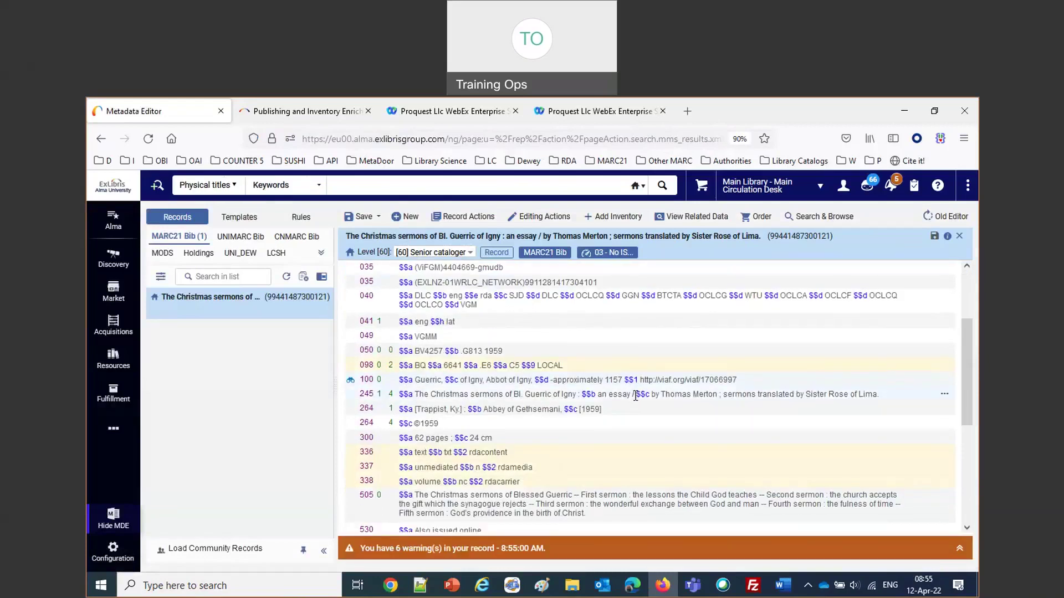
scroll(635, 395, "down", 2)
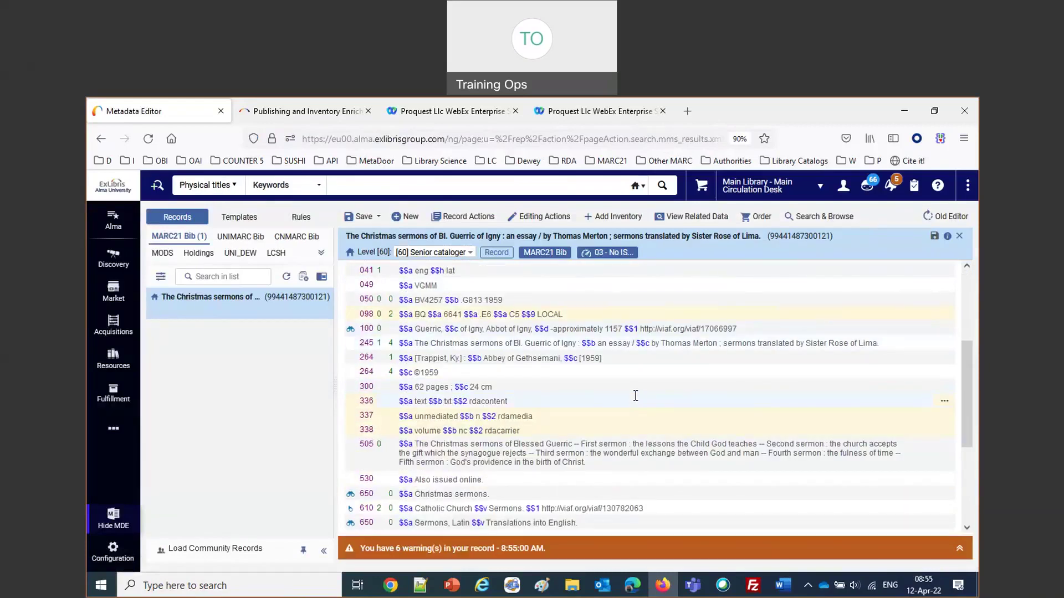
left_click(504, 375)
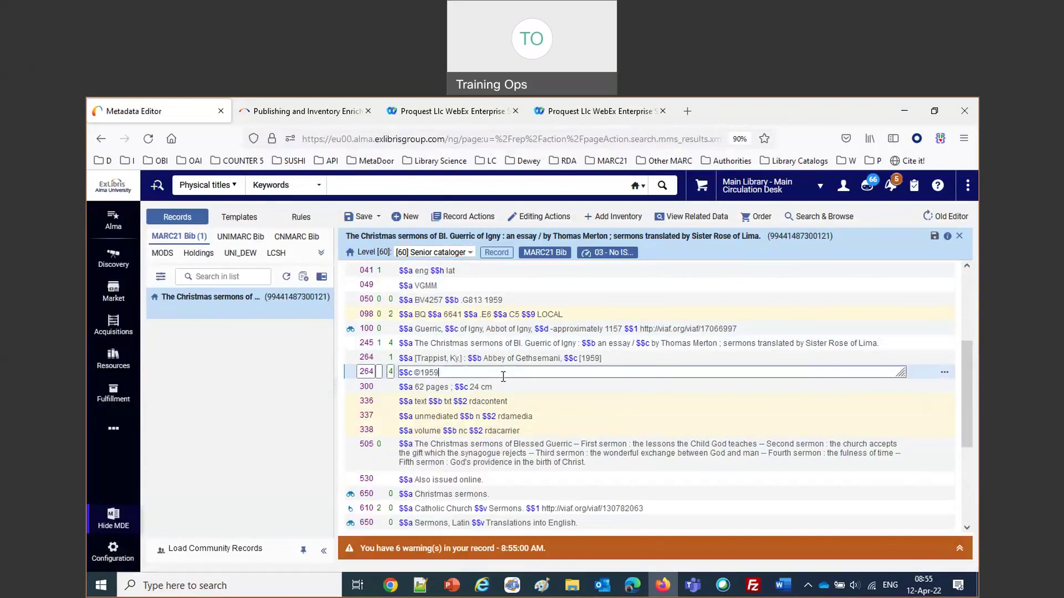
scroll(534, 428, "down", 2)
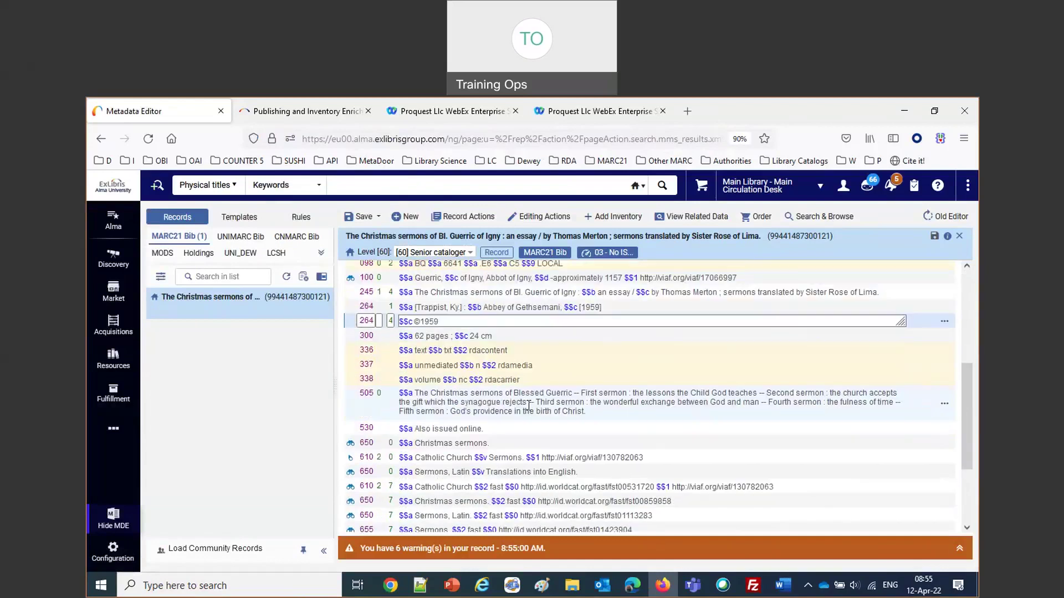
left_click(552, 379)
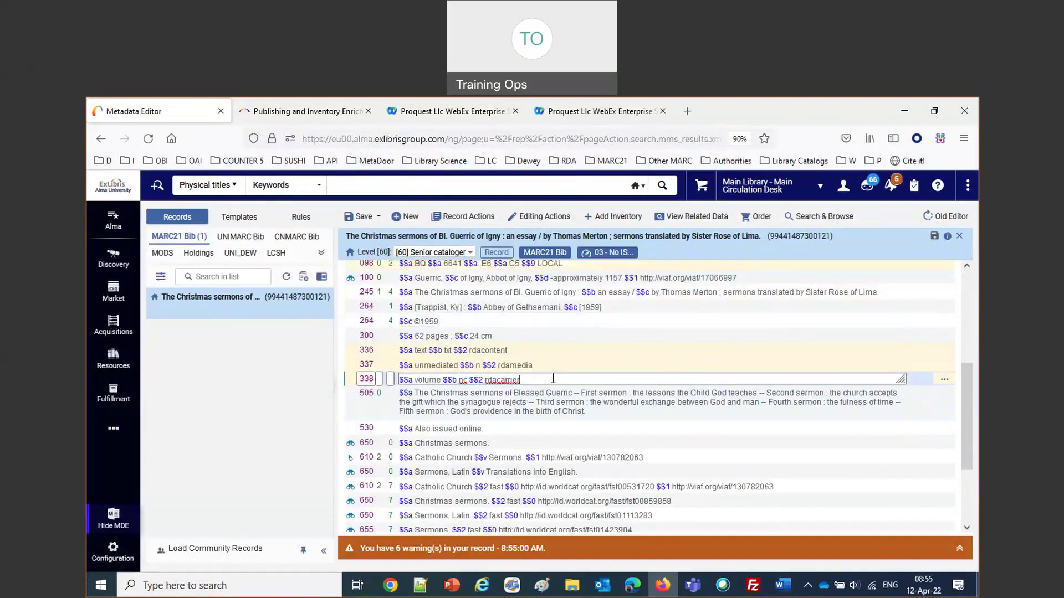
key("F8")
type("50")
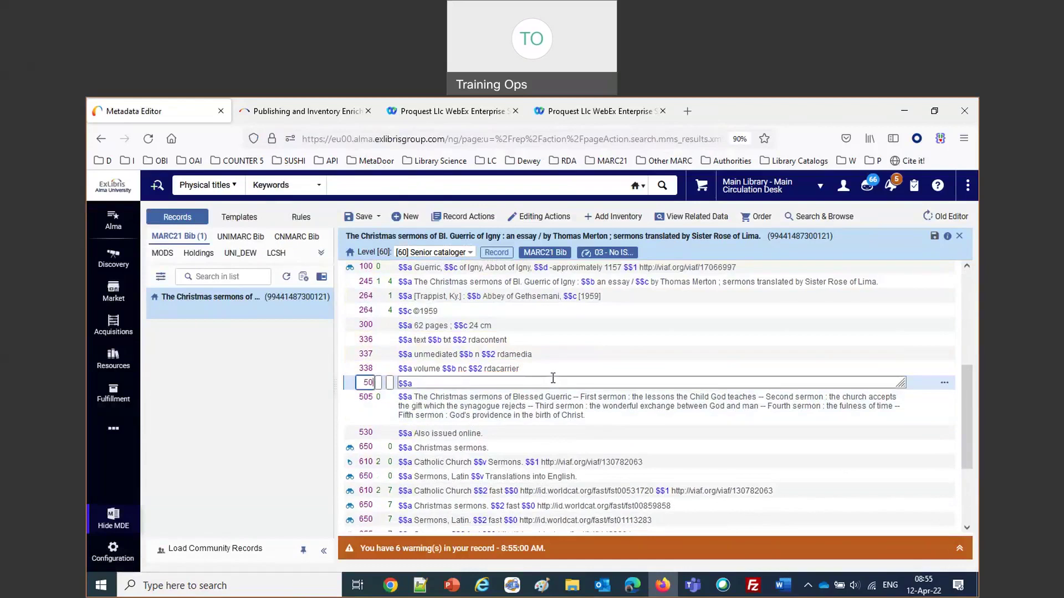
type("0")
left_click(444, 384)
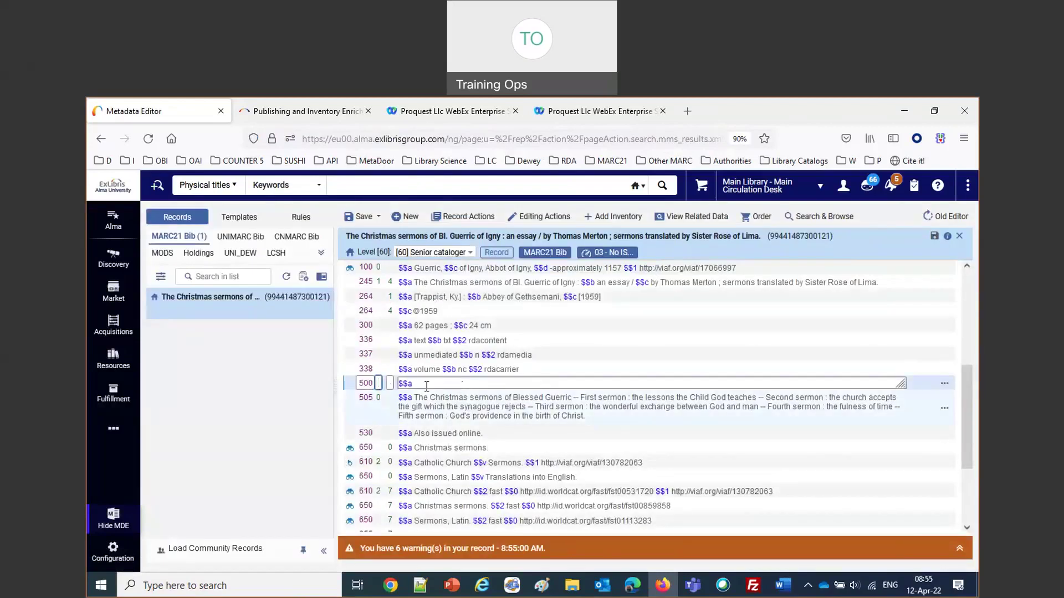
type("This ser")
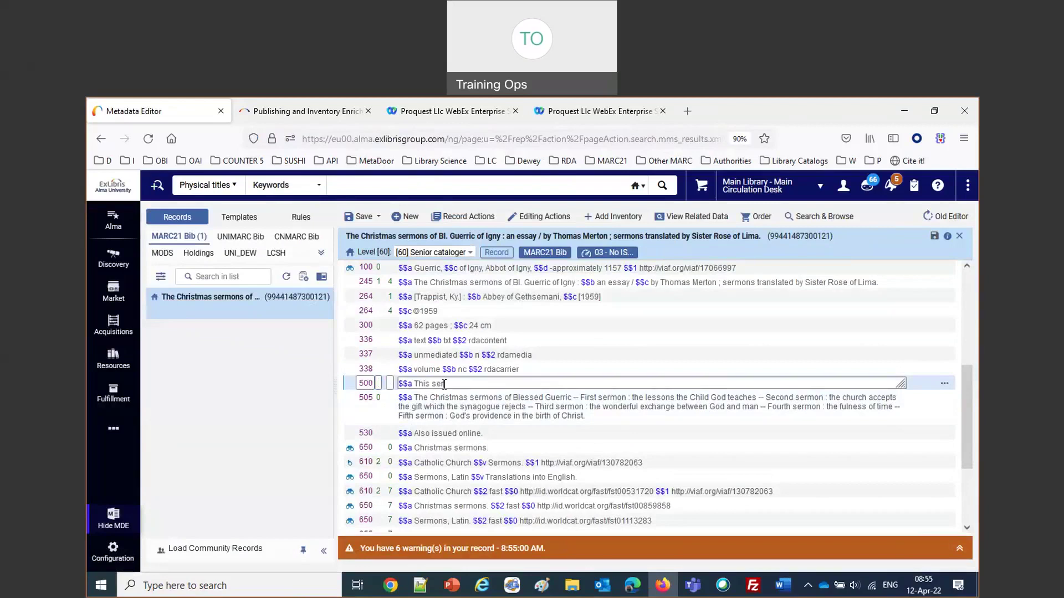
type("mon was also delivered in Taipei Taiwa")
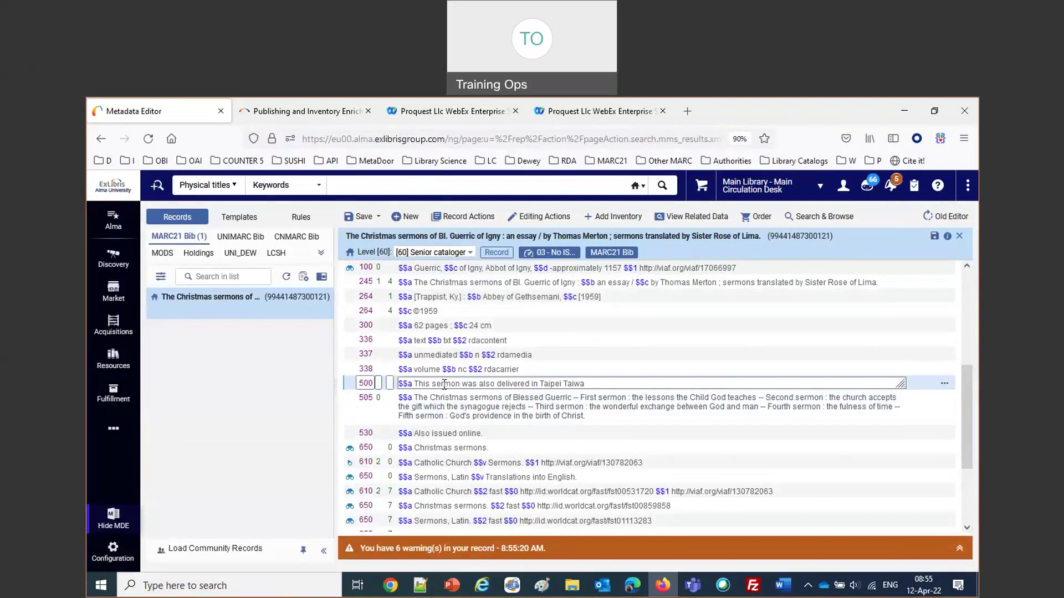
type("n")
Step: Add a 650 field with second indicator 0 after the fast Christmas sermons heading, using the LCSH authority heading Christmas
scroll(444, 384, "down", 2)
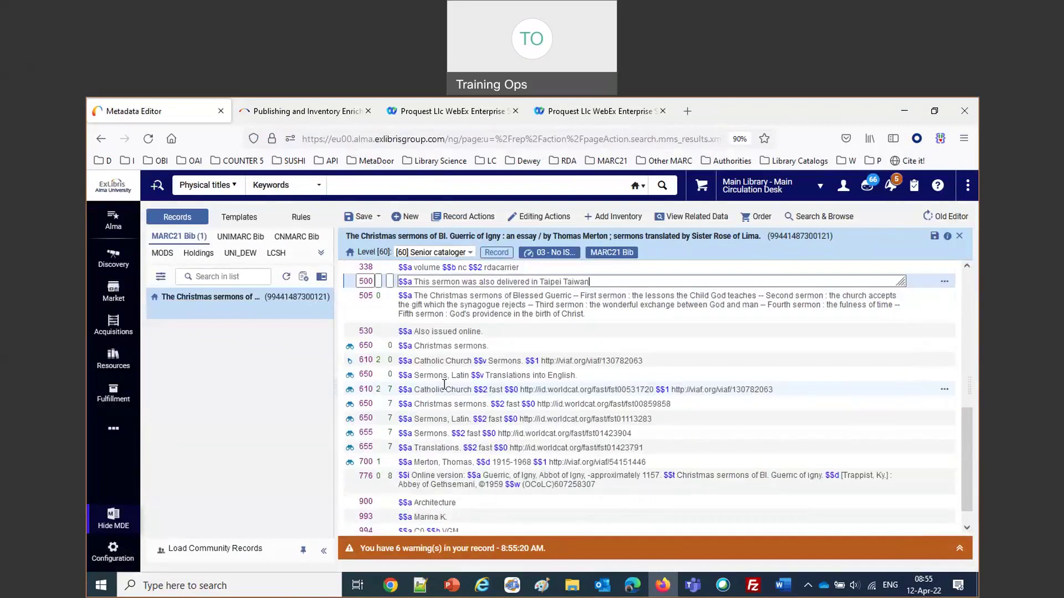
left_click(697, 404)
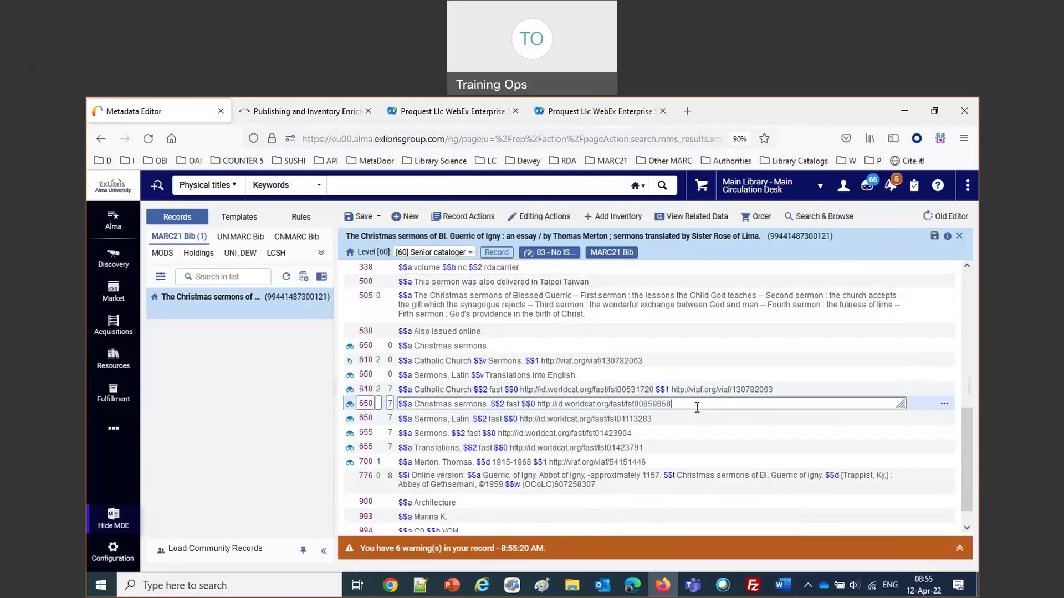
key("F8")
type("650")
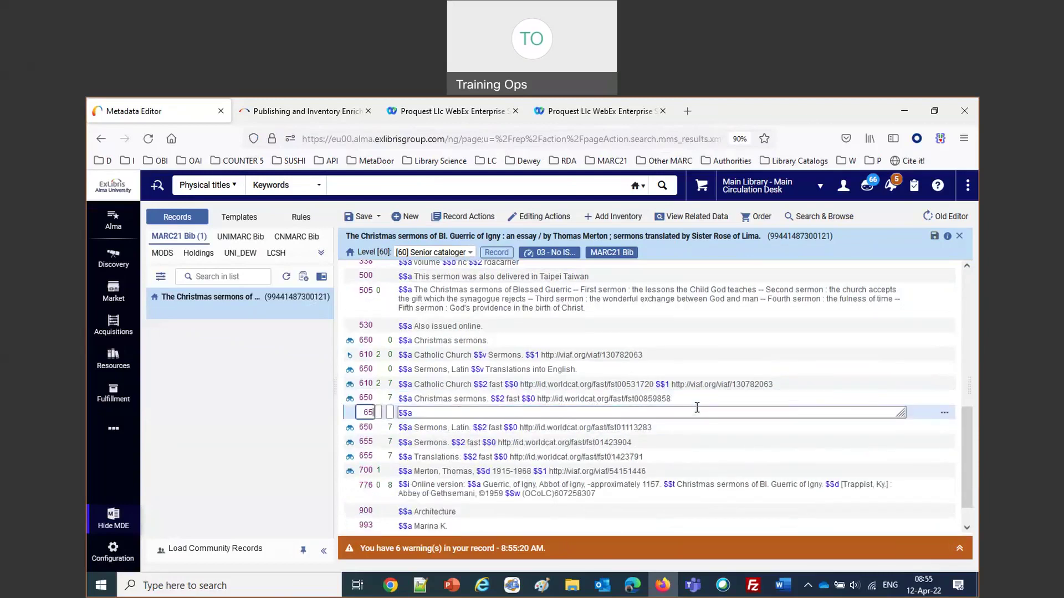
left_click(390, 413)
type("0")
left_click(439, 410)
type("Christmas")
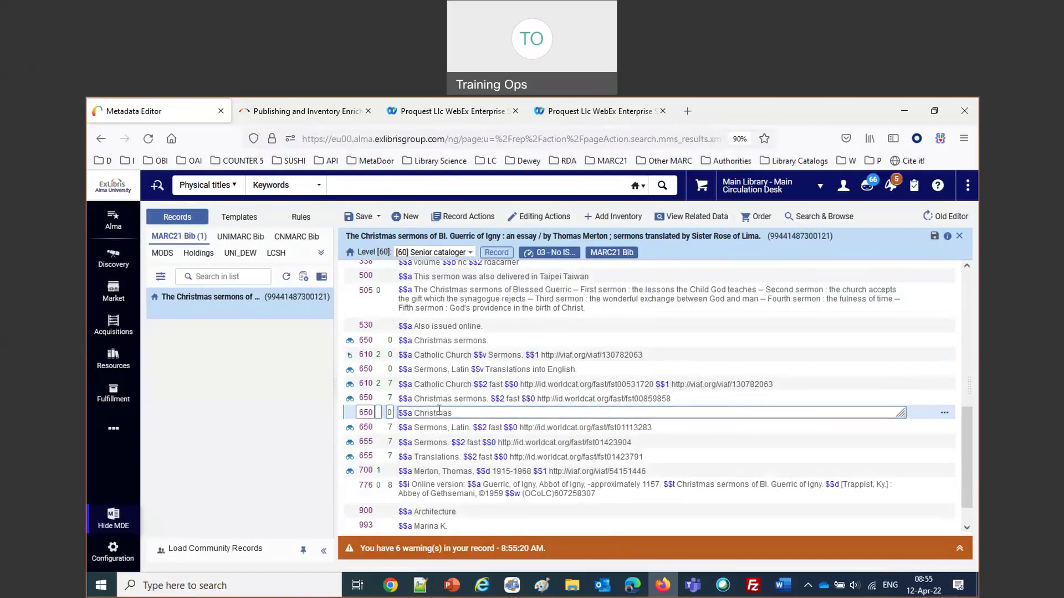
key("F3")
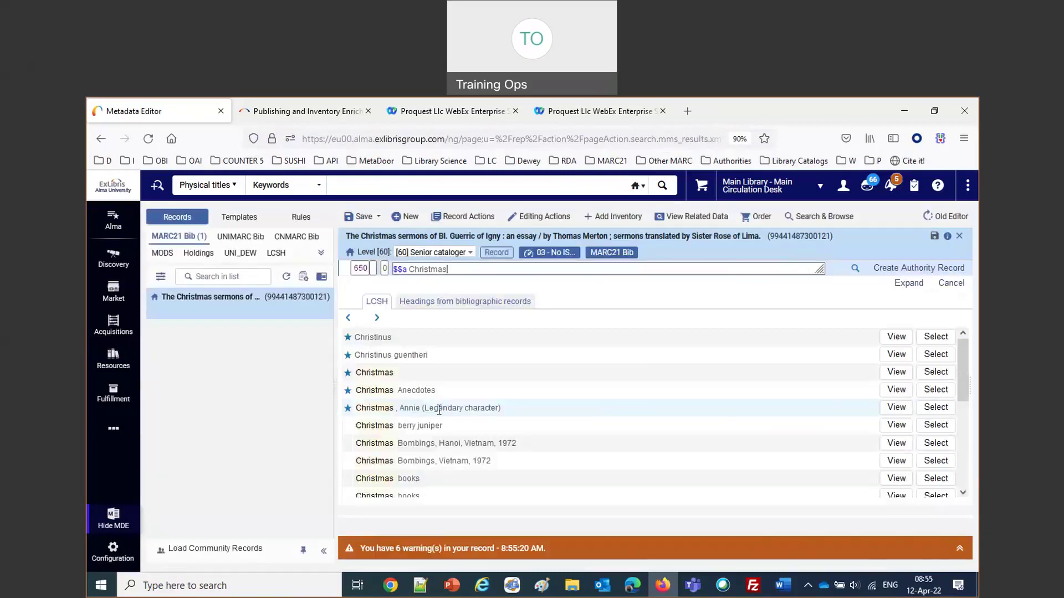
left_click(936, 372)
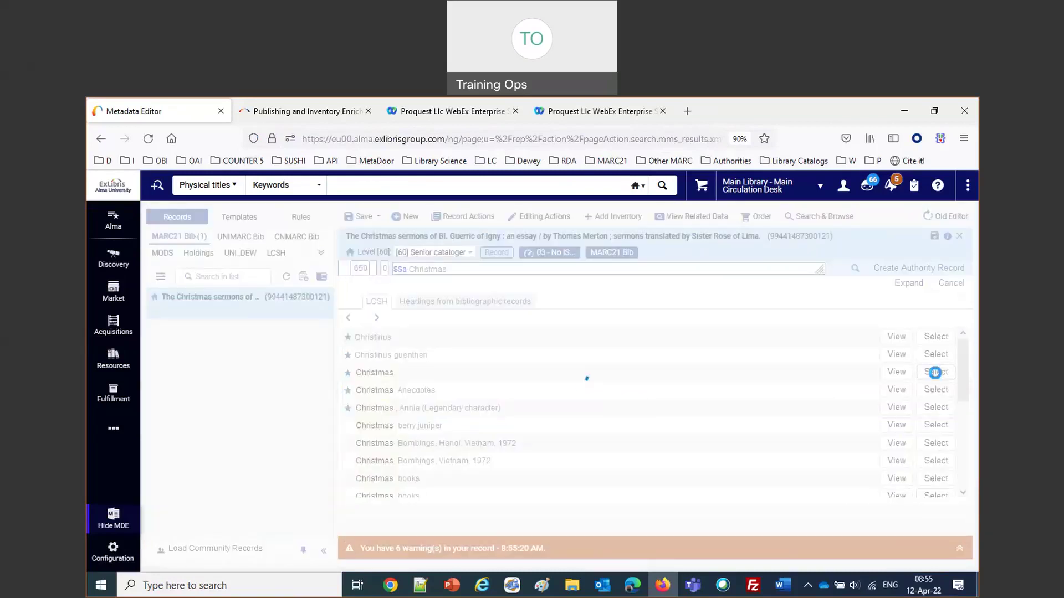
scroll(784, 404, "down", 2)
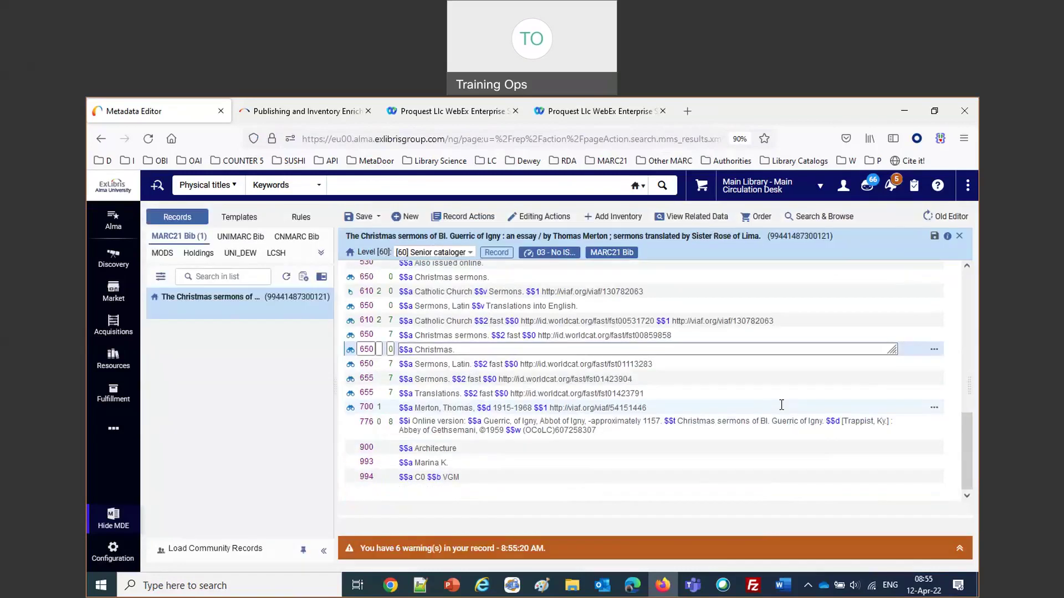
Step: Save the edited Christmas sermons record and release it from the metadata editor
left_click(350, 217)
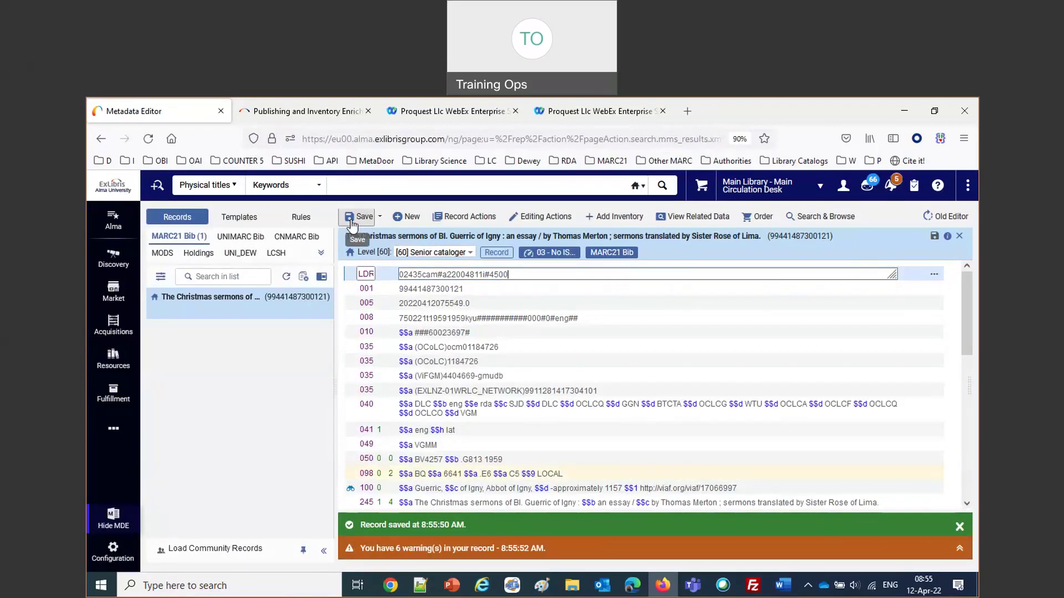
left_click(959, 236)
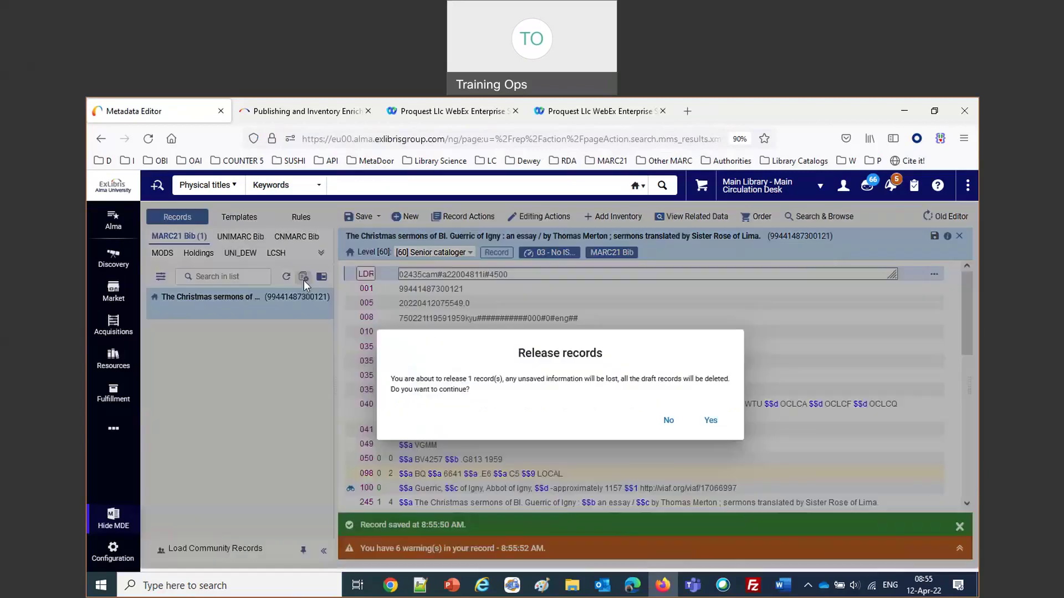
left_click(713, 429)
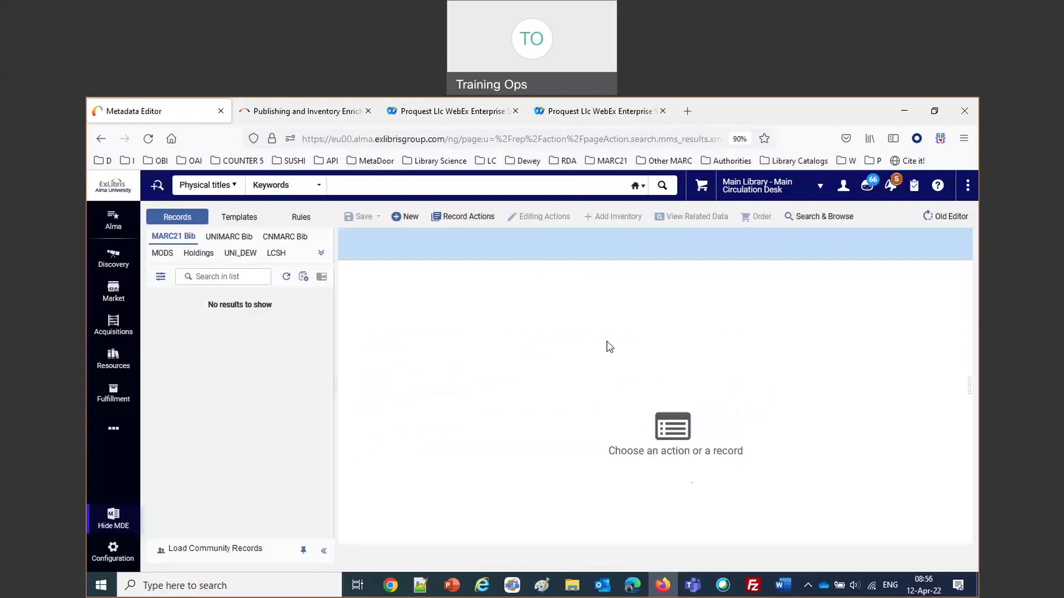
Step: Search the publishing profiles by name for "morning" and run Publishing profile 1 morning
left_click(114, 359)
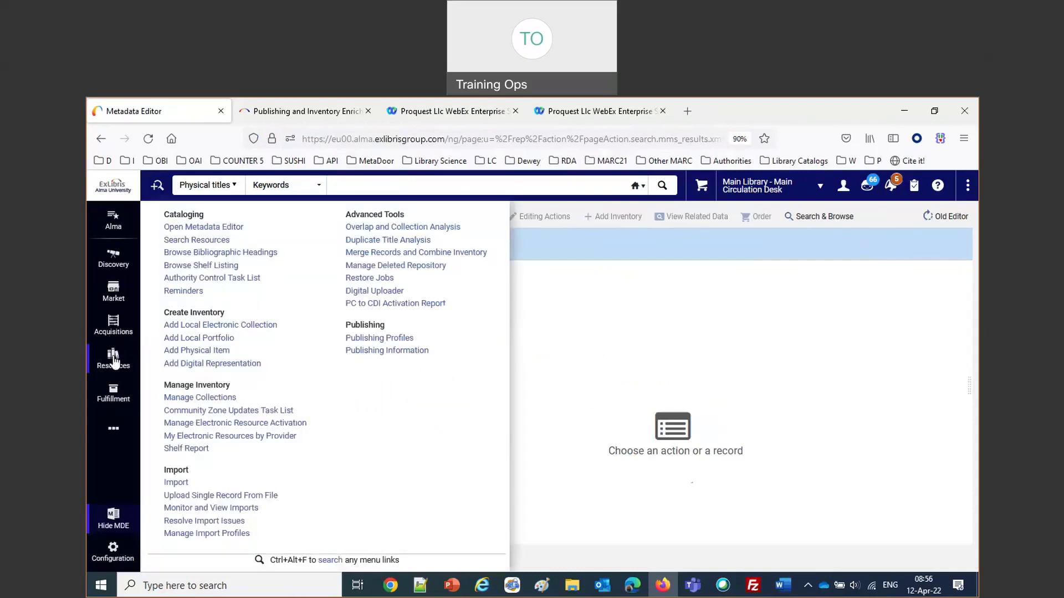
left_click(404, 339)
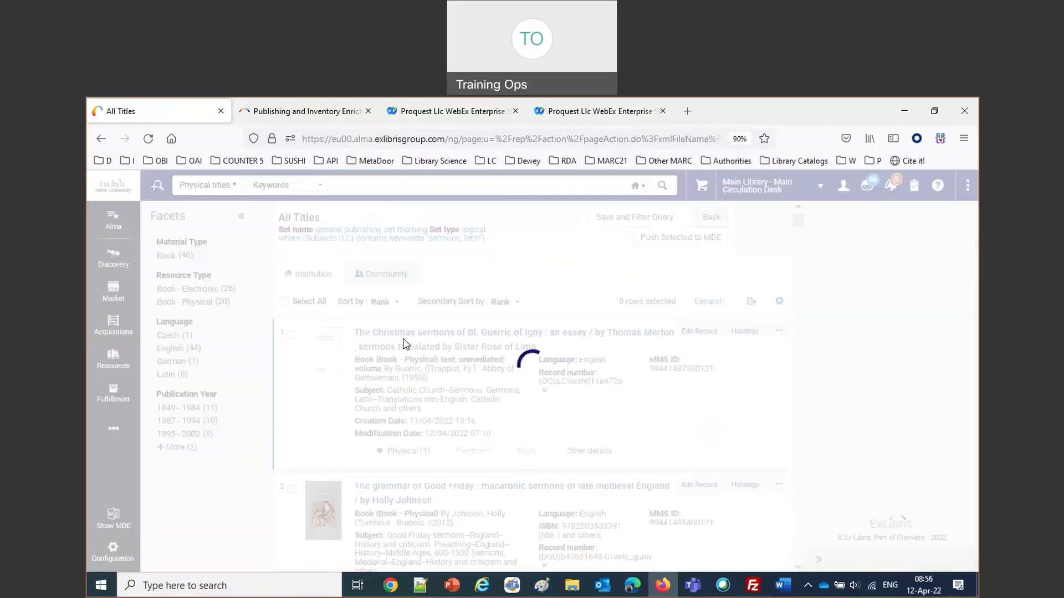
left_click(314, 281)
type("mor ni")
type("g")
key("BackSpace")
key("BackSpace")
key("BackSpace")
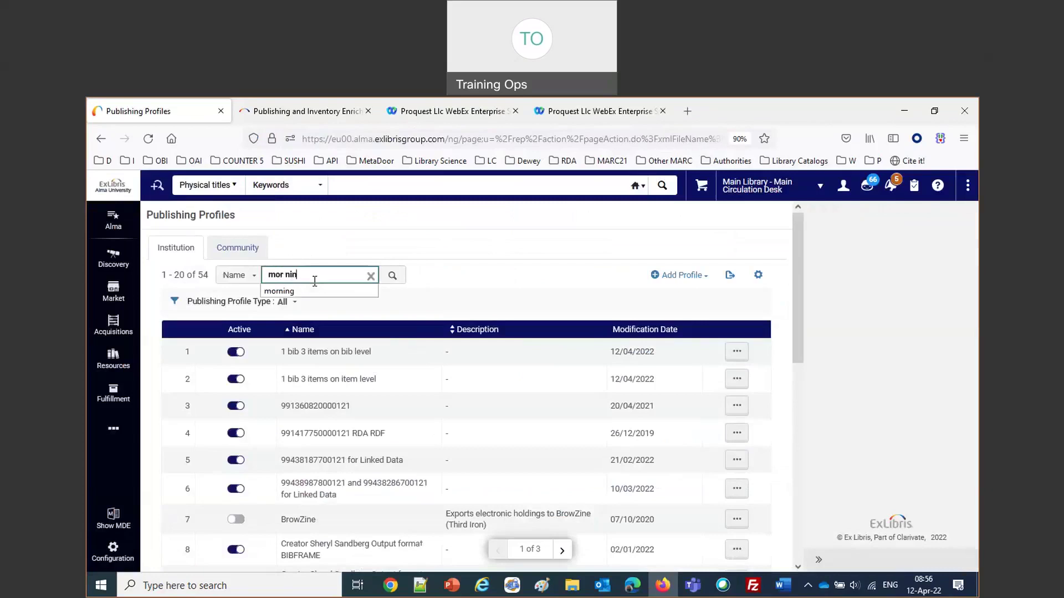
type("ning")
key("Return")
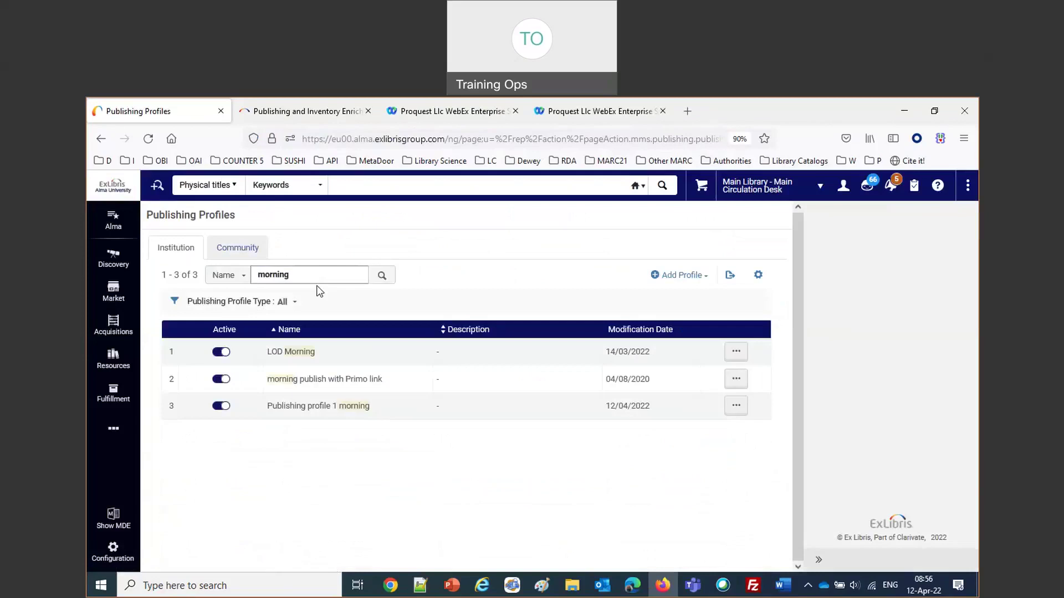
left_click(733, 409)
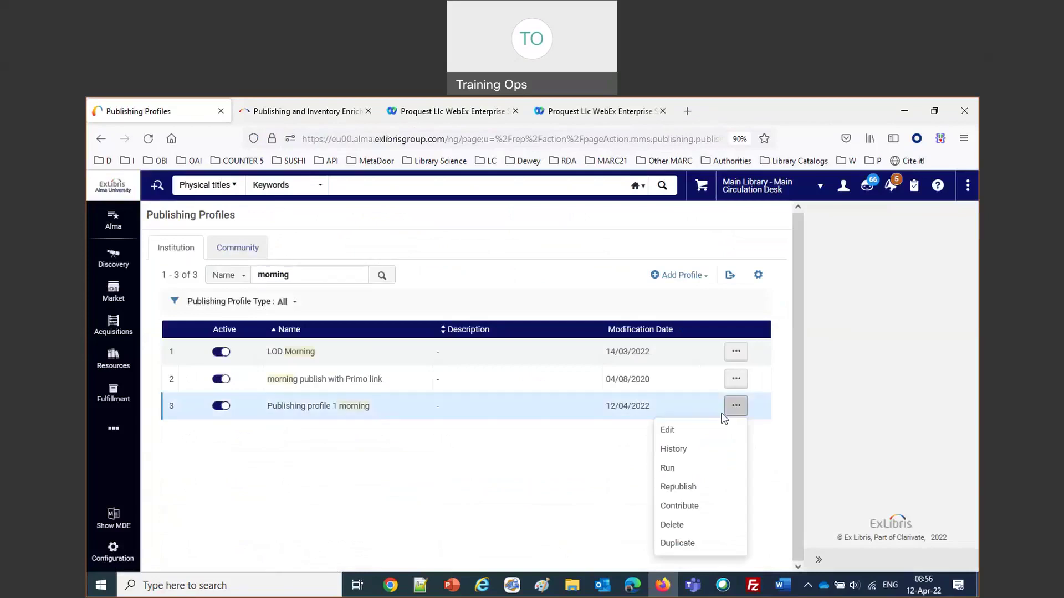
left_click(680, 467)
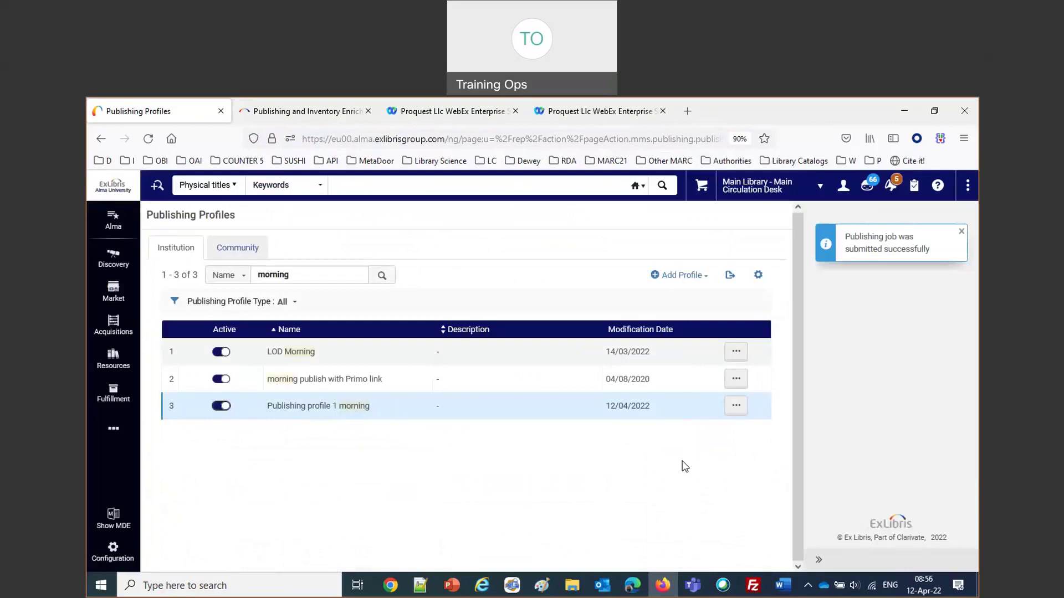
Step: Examine the republishing modes offered for Publishing profile 1 morning and leave without republishing
left_click(737, 408)
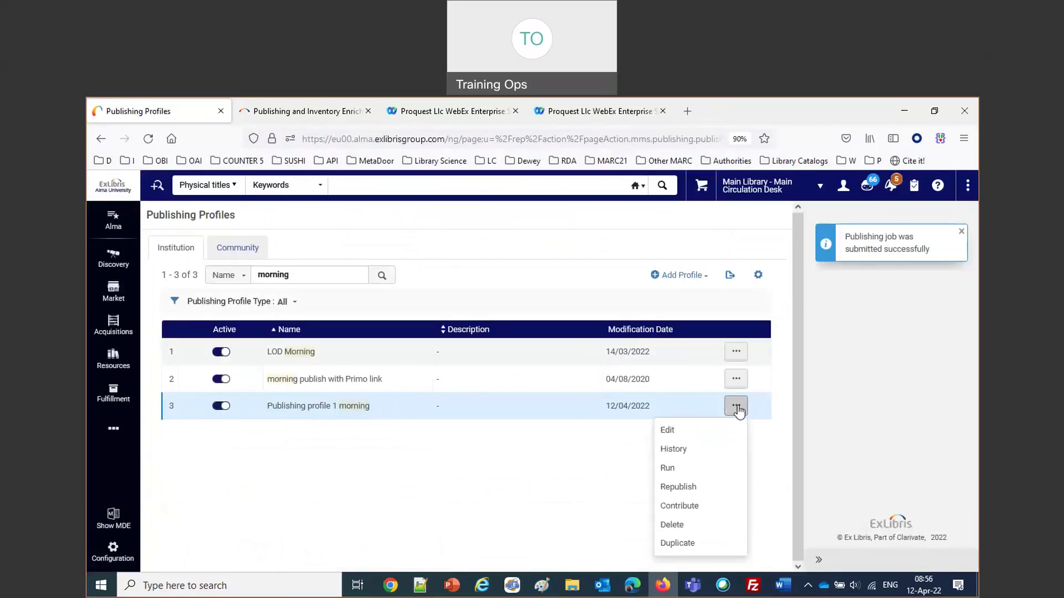
left_click(686, 488)
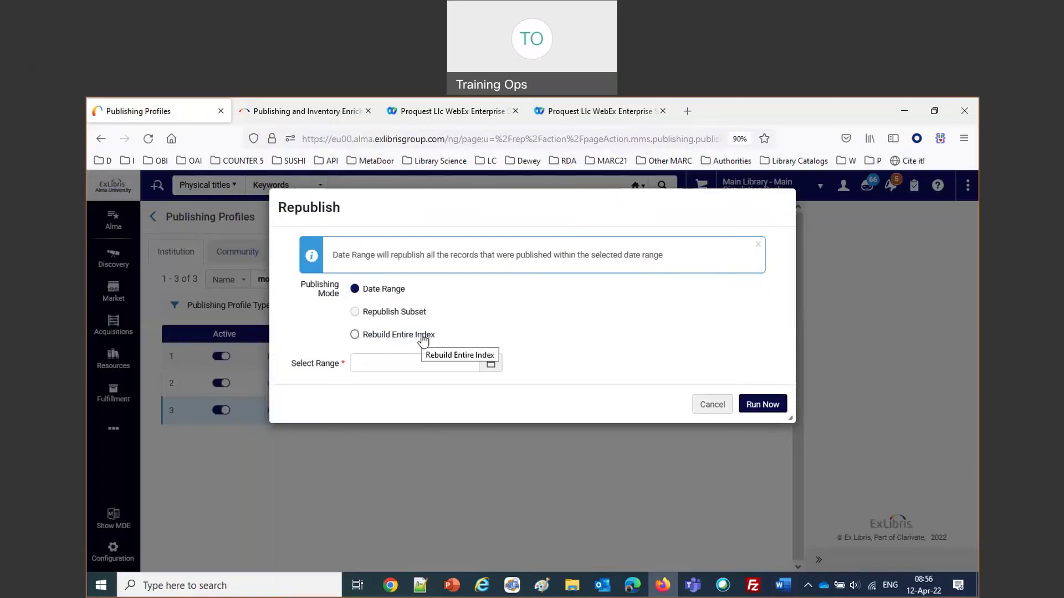
left_click(712, 406)
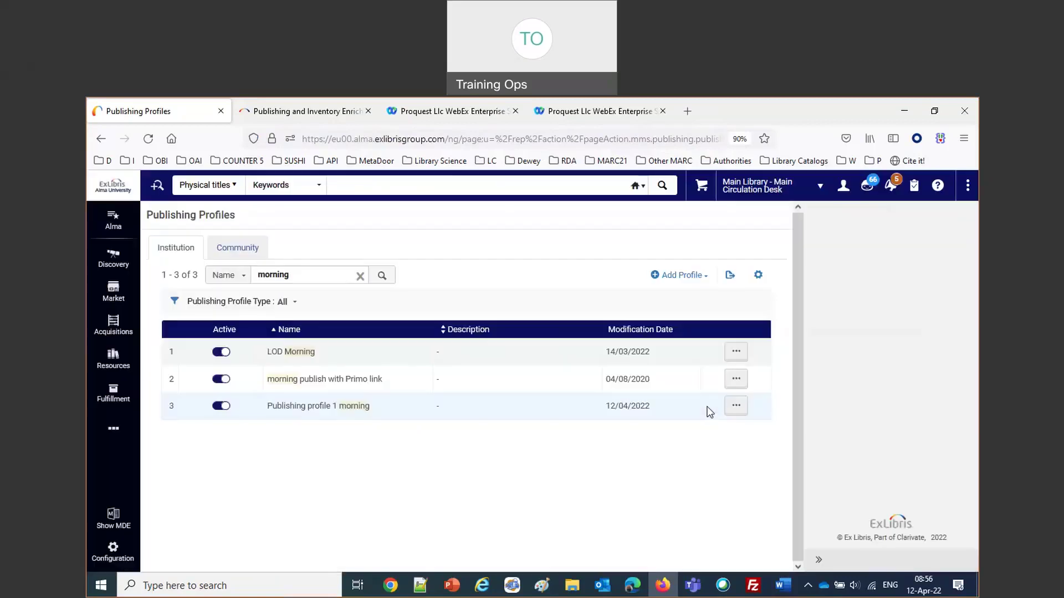
Step: Open Publishing profile 1 morning, review its details down to the FTP settings, and leave it without saving
left_click(732, 407)
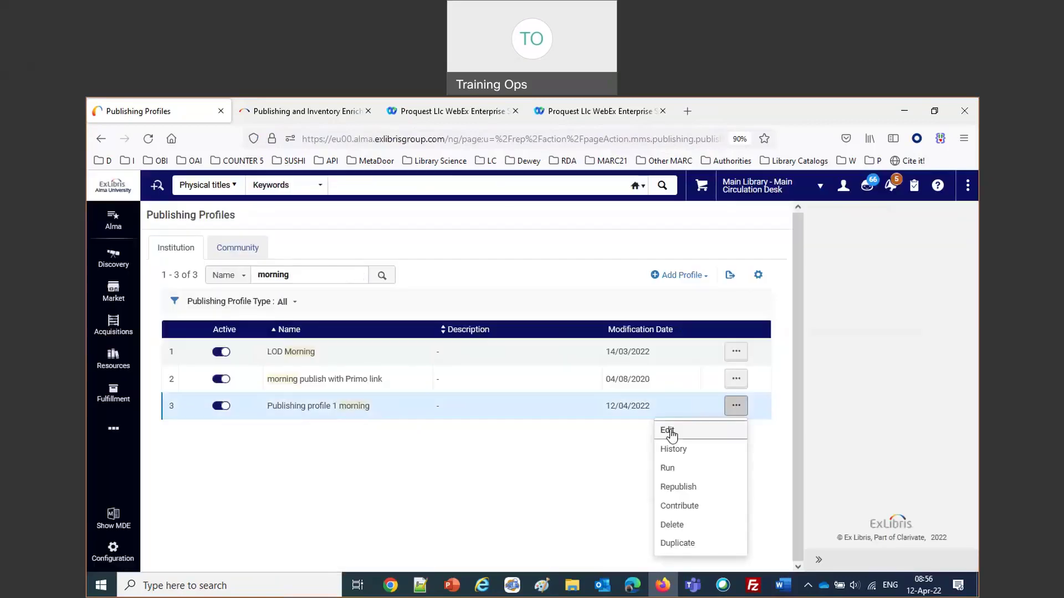
left_click(669, 432)
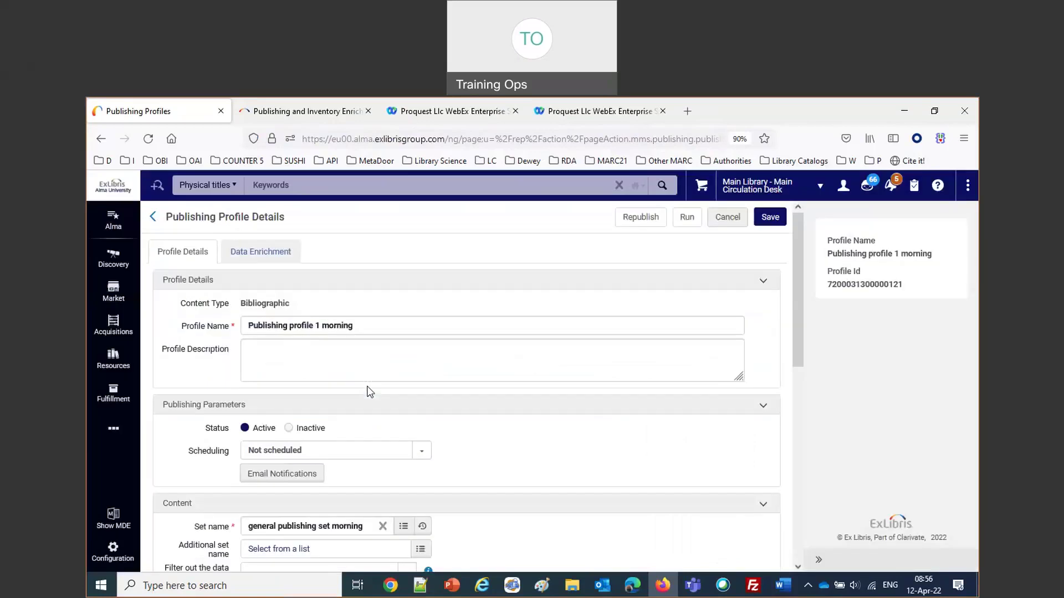
scroll(367, 391, "down", 9)
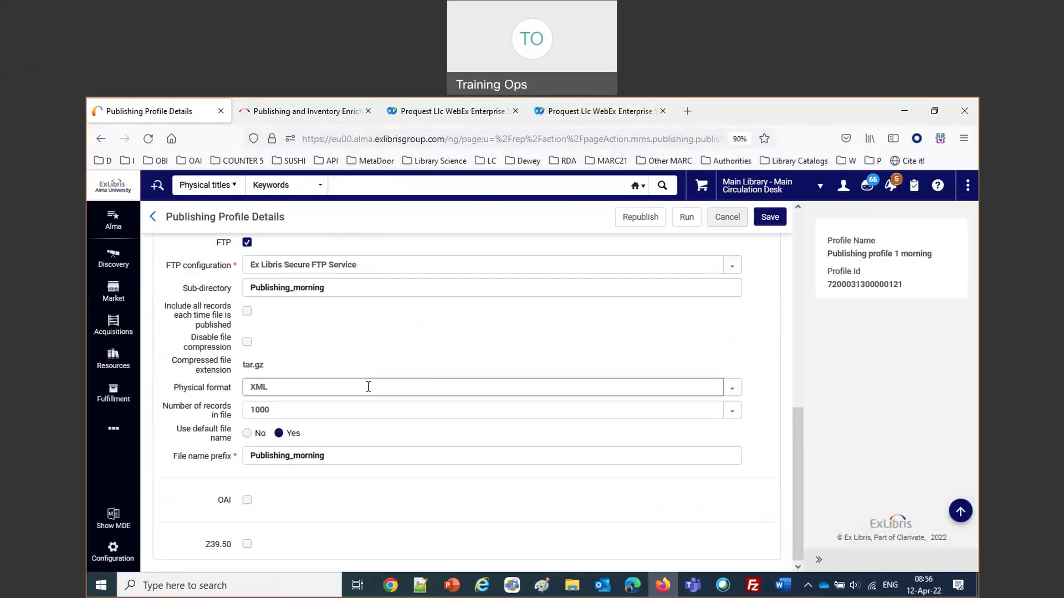
scroll(367, 386, "up", 9)
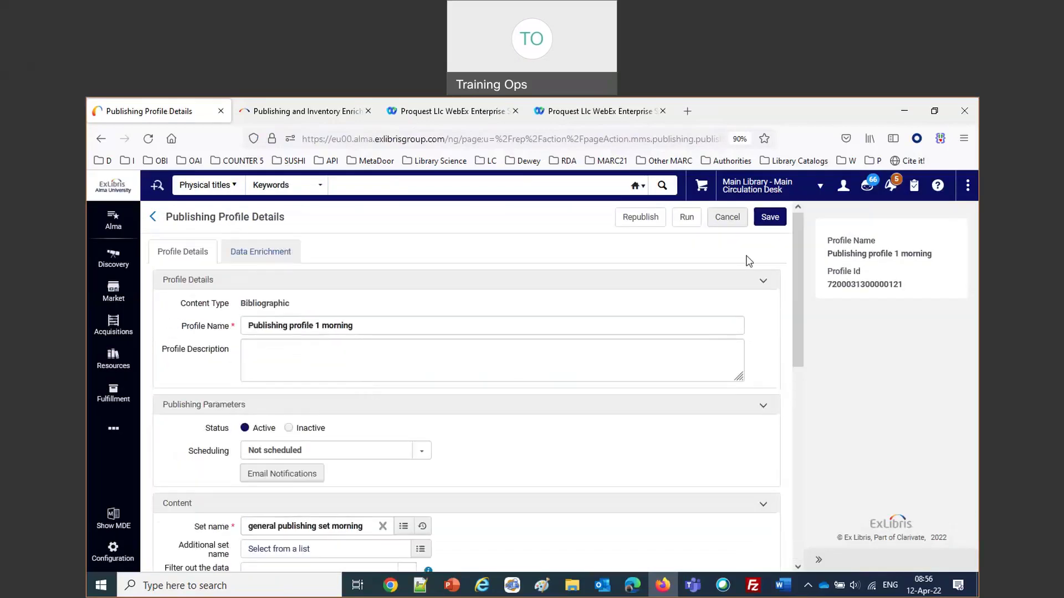
left_click(722, 223)
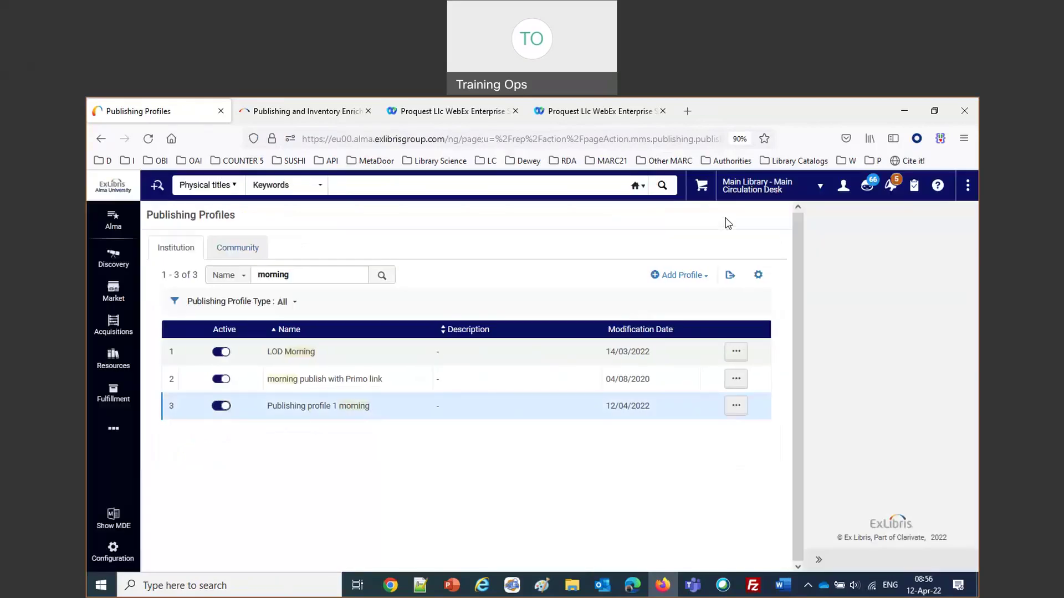
Step: Start a new bibliographic publishing profile and enable FTP as its publishing protocol
left_click(692, 278)
left_click(643, 303)
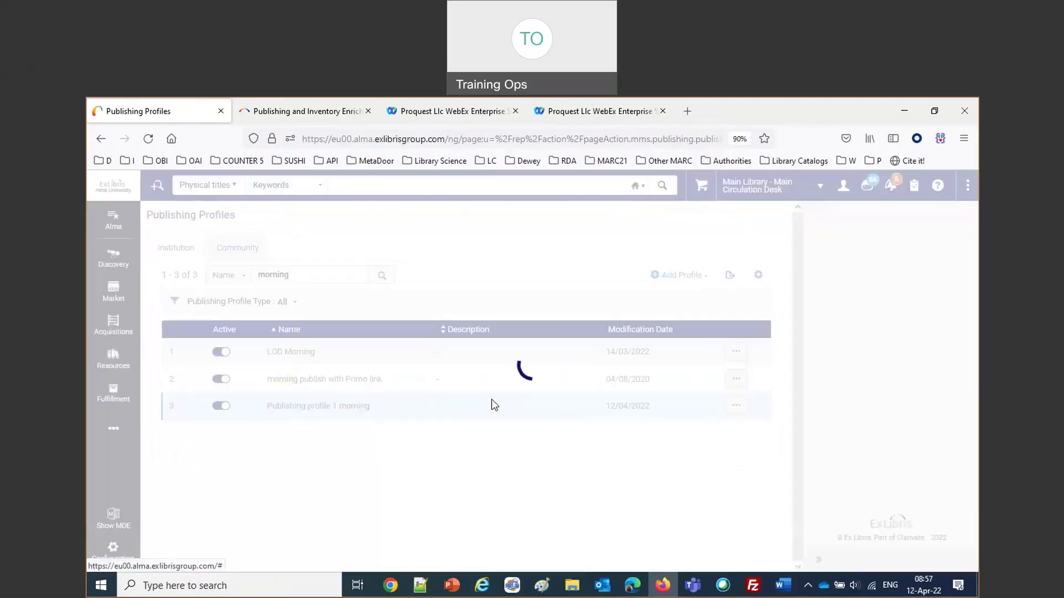
scroll(365, 417, "down", 5)
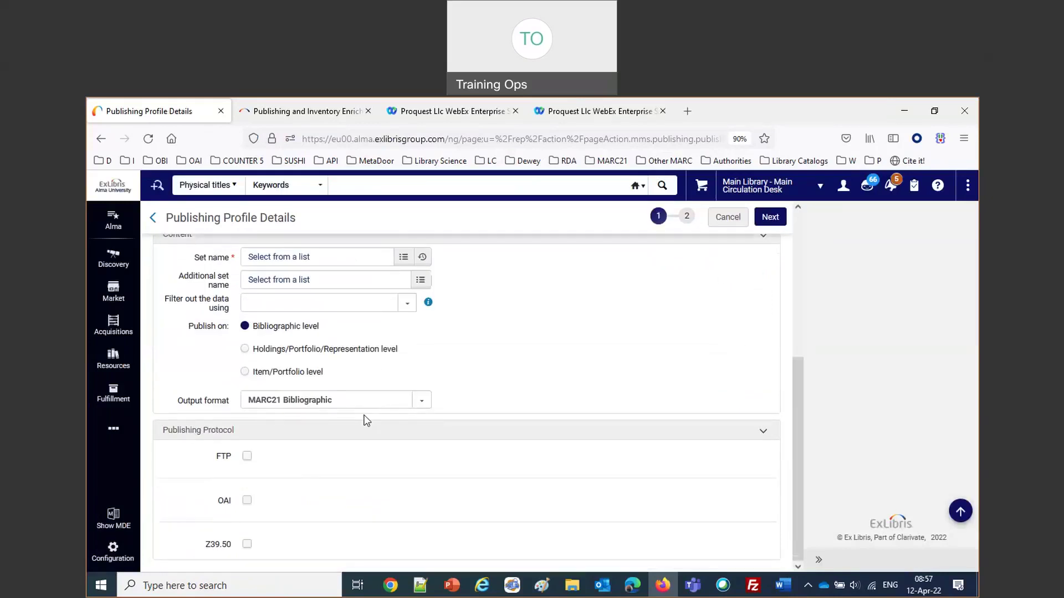
scroll(364, 417, "up", 5)
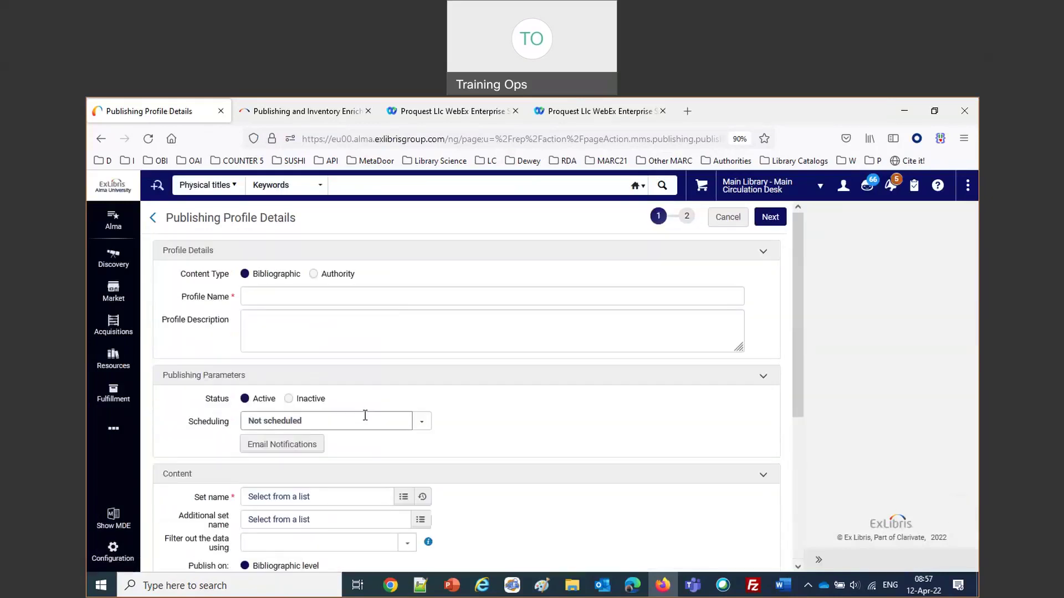
scroll(365, 416, "down", 2)
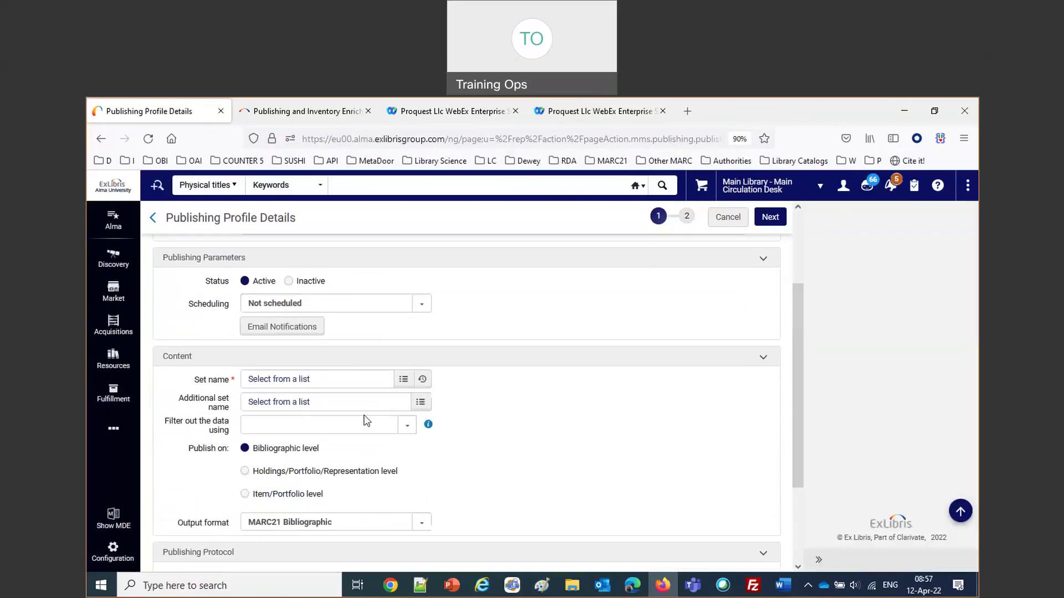
scroll(364, 420, "down", 2)
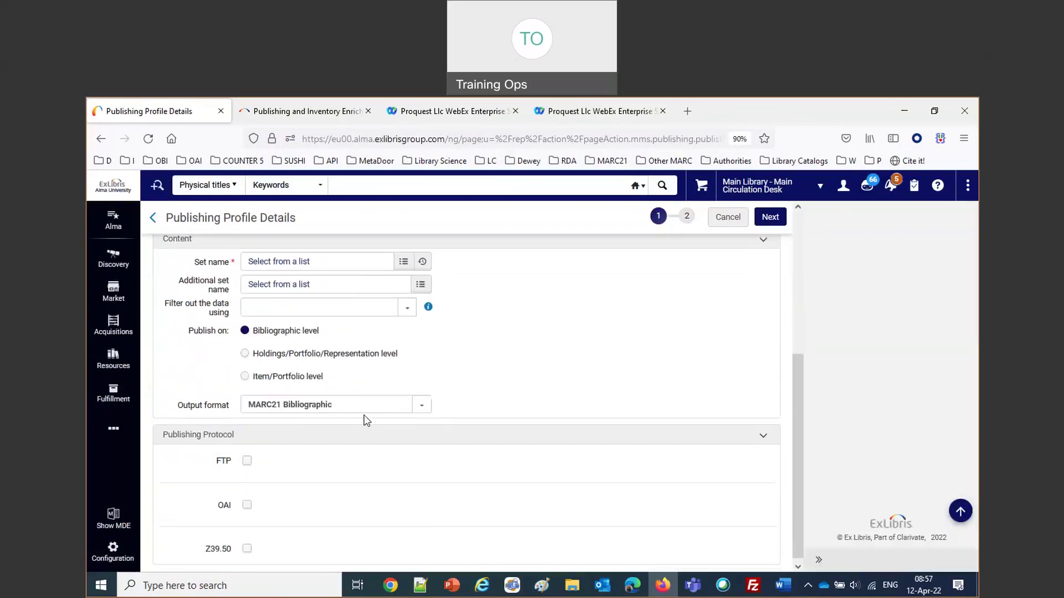
left_click(248, 456)
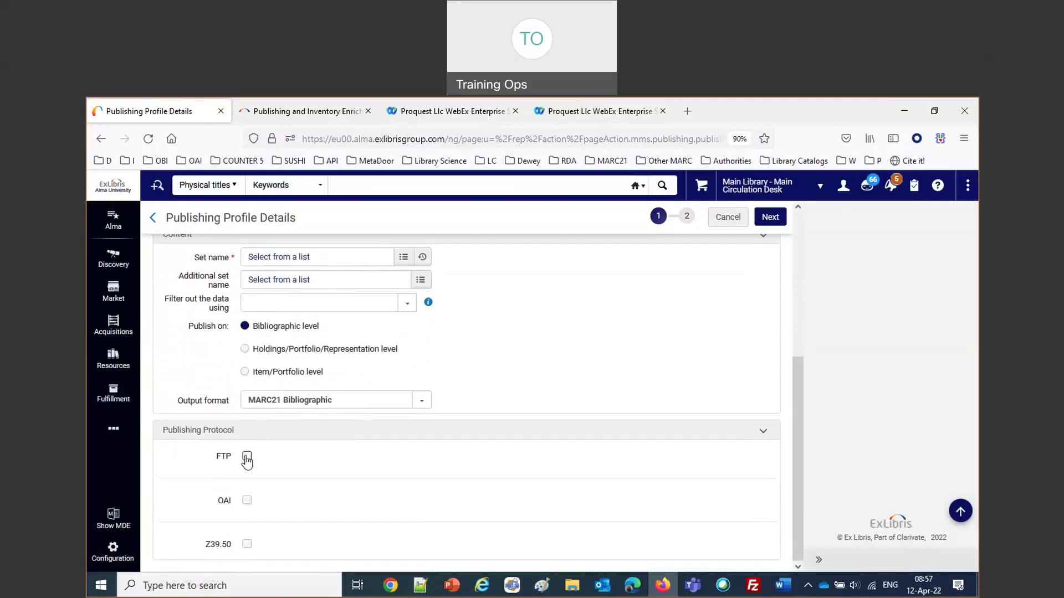
scroll(474, 473, "down", 2)
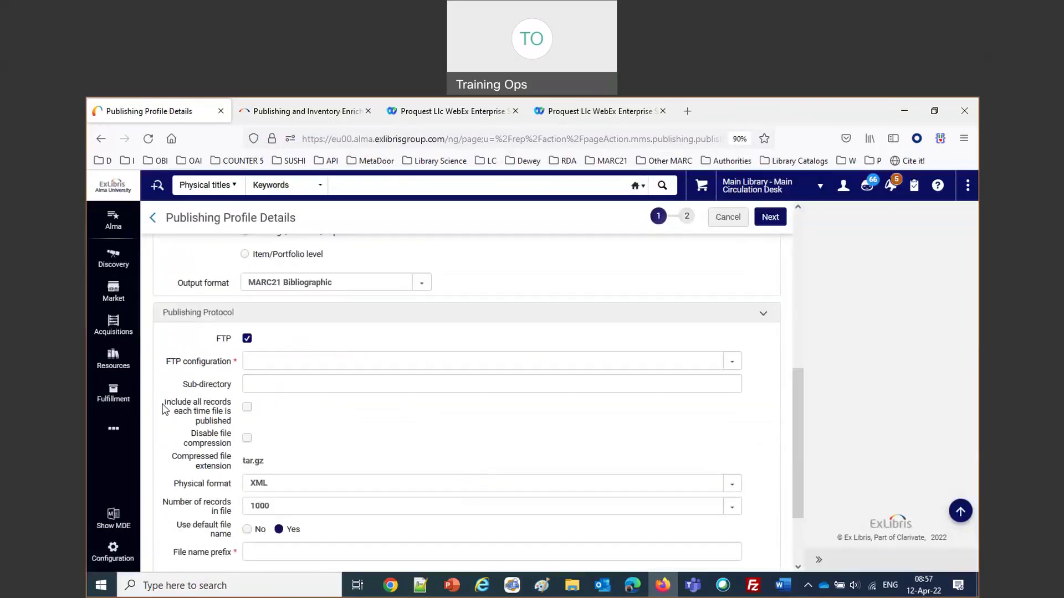
Step: Find "Include all records each time file is published" in the online help and read which records are published without that option
left_click_drag(165, 403, 235, 426)
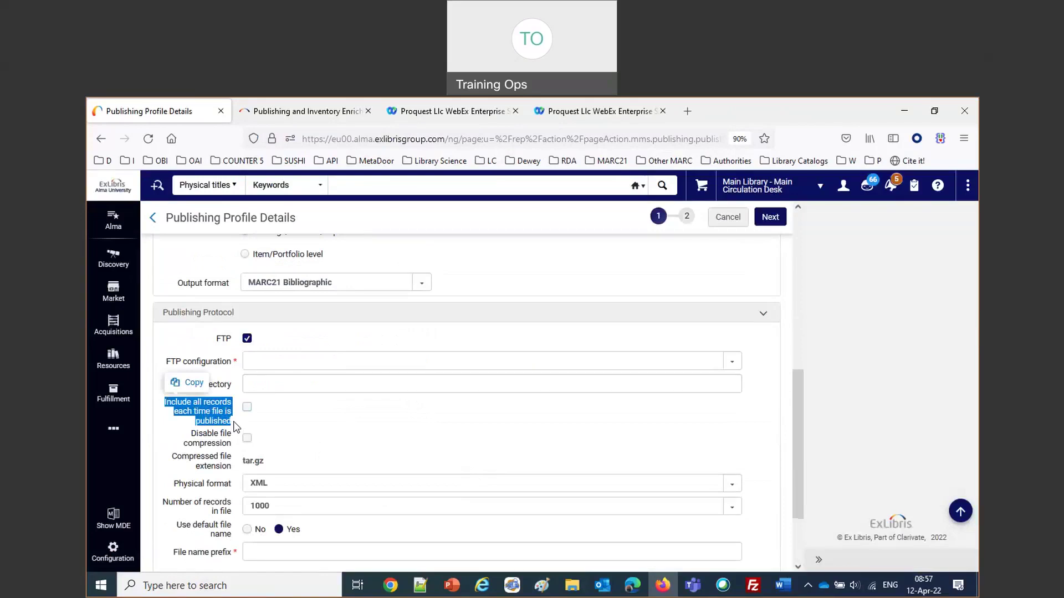
left_click(302, 106)
key("ctrl+f")
key("ctrl+v")
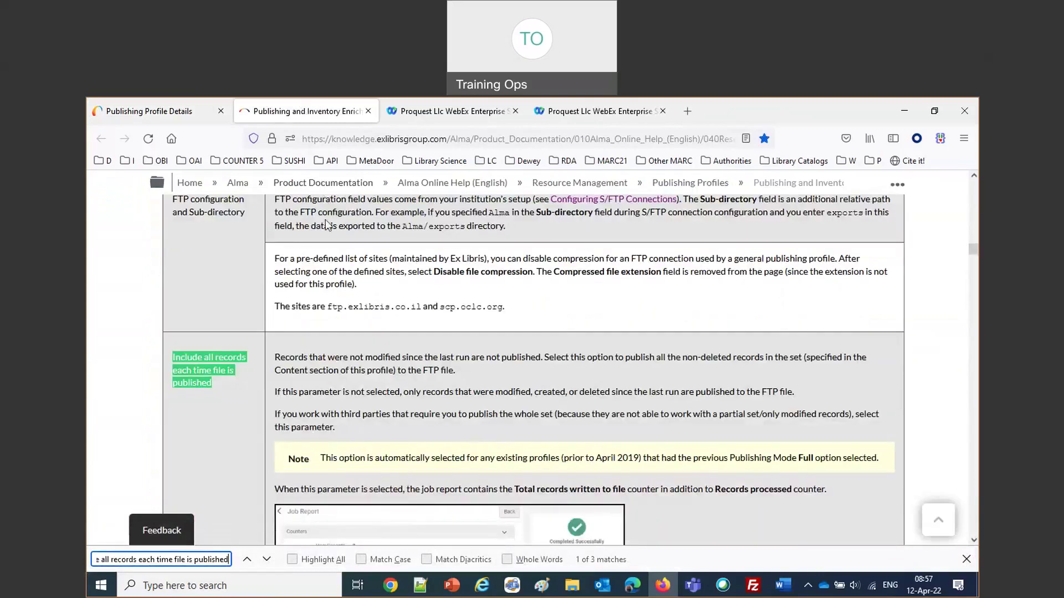
left_click(358, 352)
left_click_drag(280, 359, 544, 358)
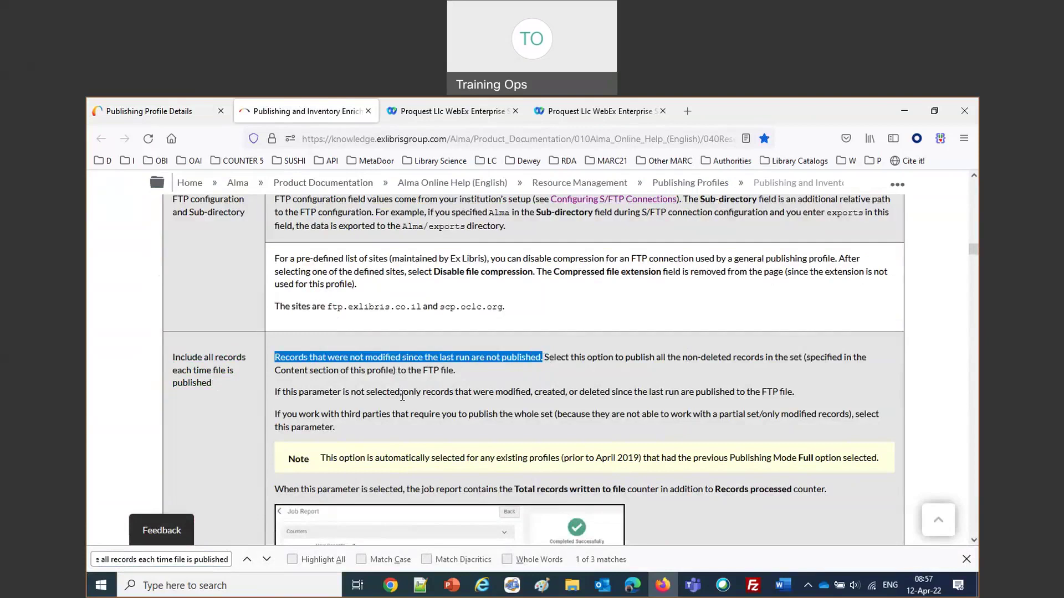
left_click_drag(403, 393, 829, 397)
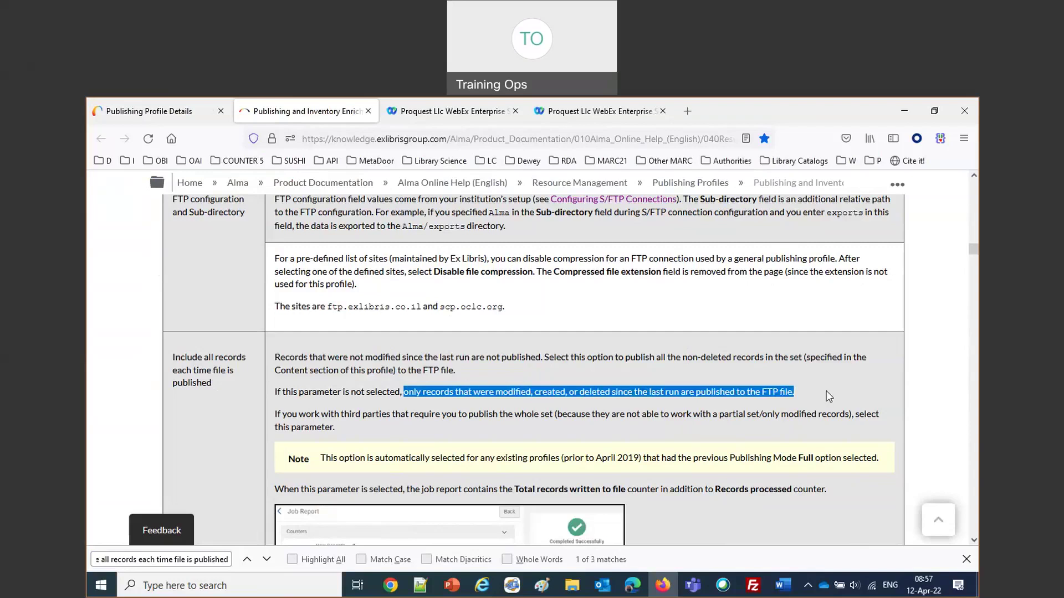
Step: Leave the unsaved profile and check the records processed by the latest Publishing profile 1 morning job in the job history
left_click(667, 588)
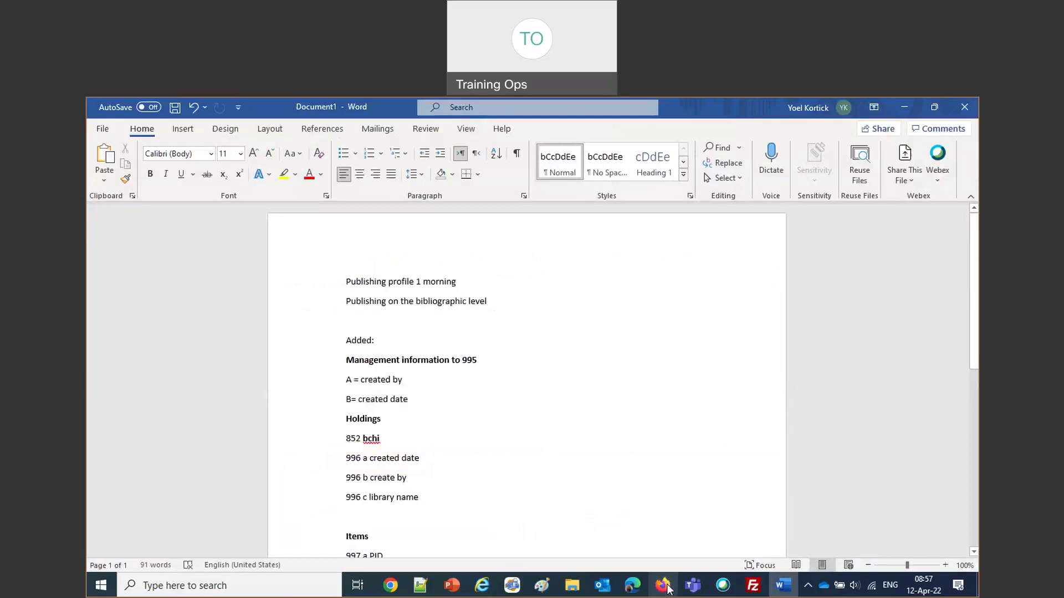
left_click(663, 586)
left_click(150, 111)
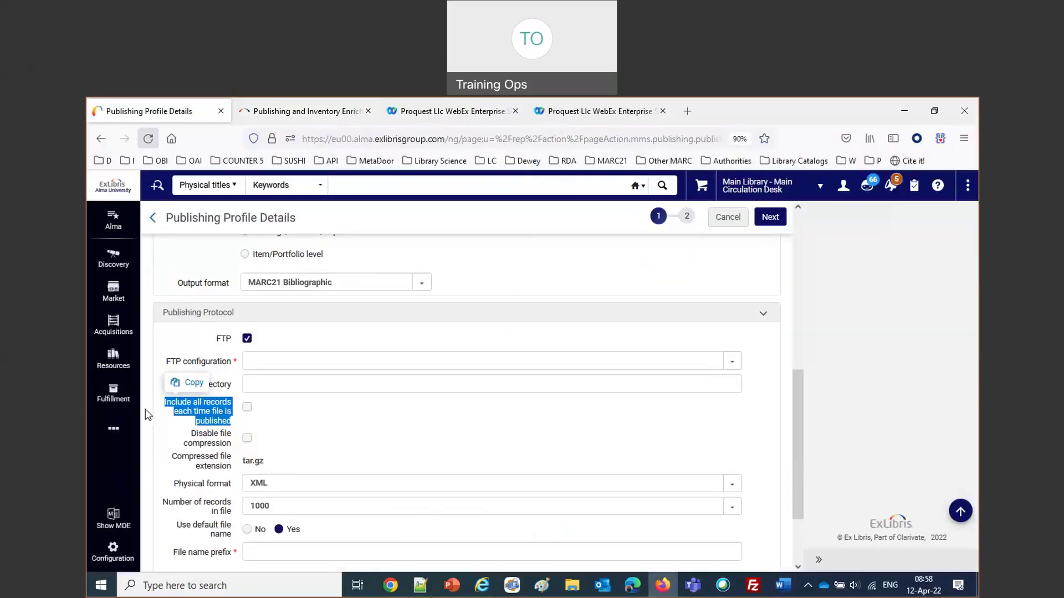
left_click(115, 433)
left_click(186, 436)
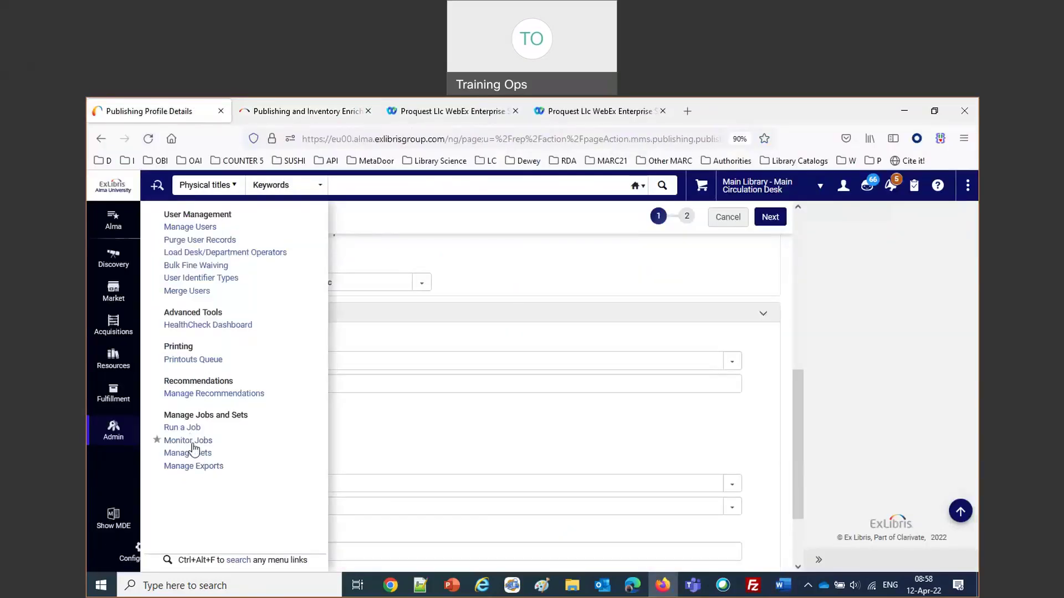
left_click(191, 442)
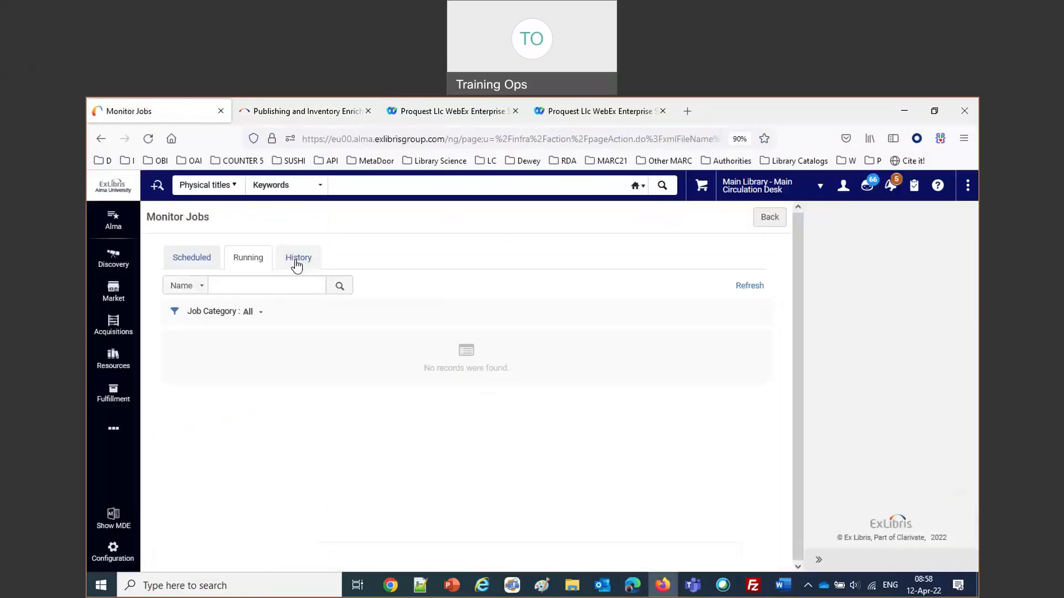
left_click(297, 259)
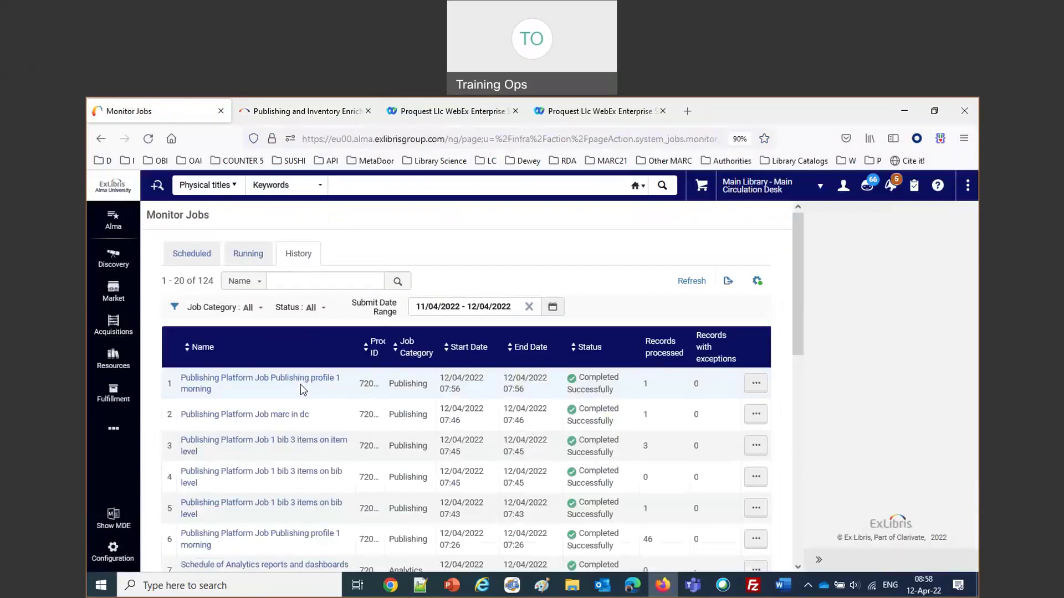
double_click(645, 384)
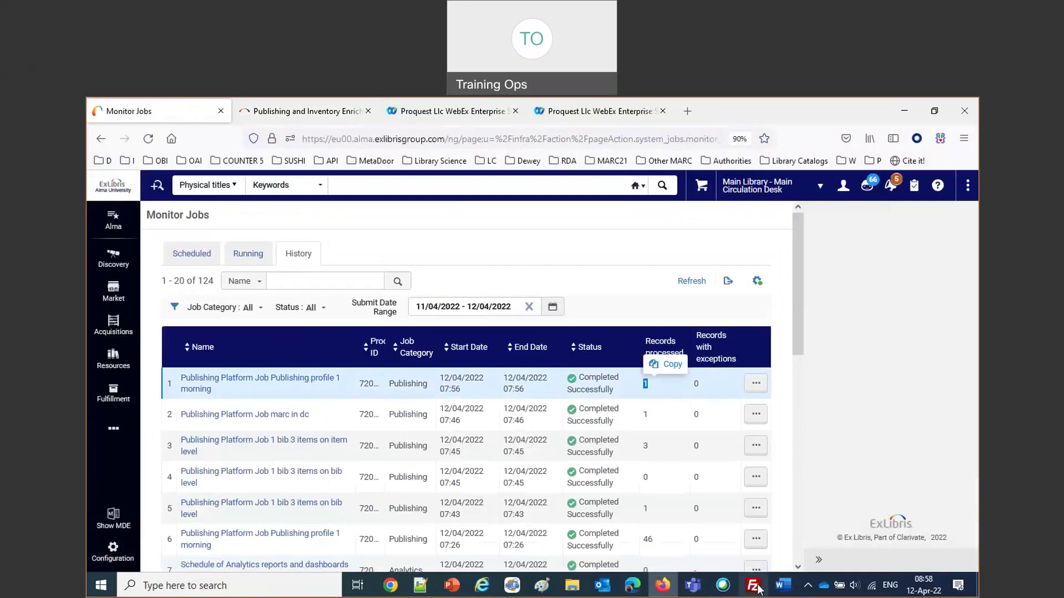
Step: Switch to FileZilla, open the remote Publishing_morning folder, compare its published archives and select the newest one
mouse_move(665, 591)
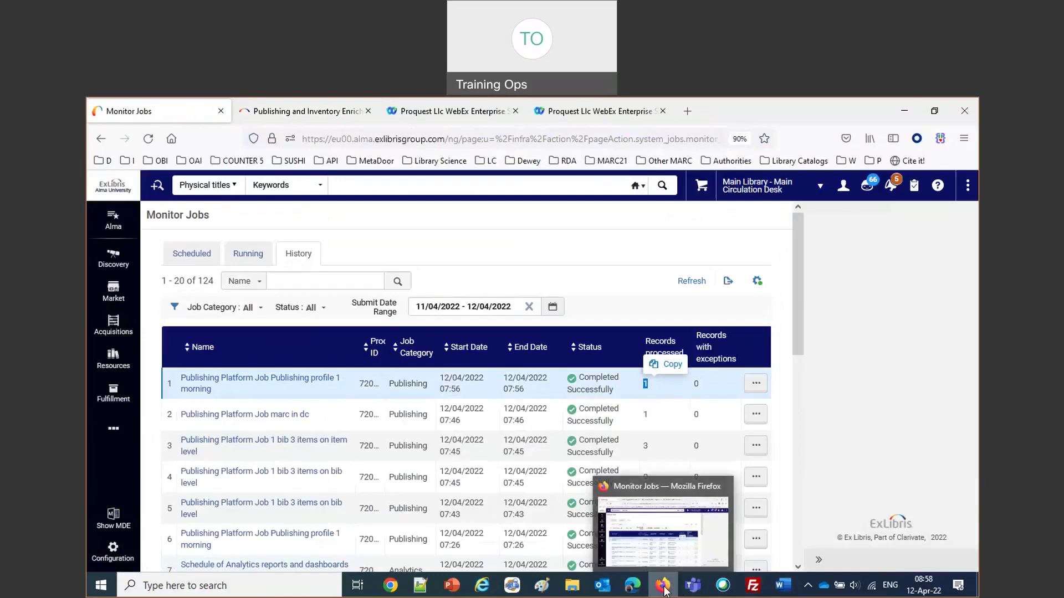
left_click(754, 590)
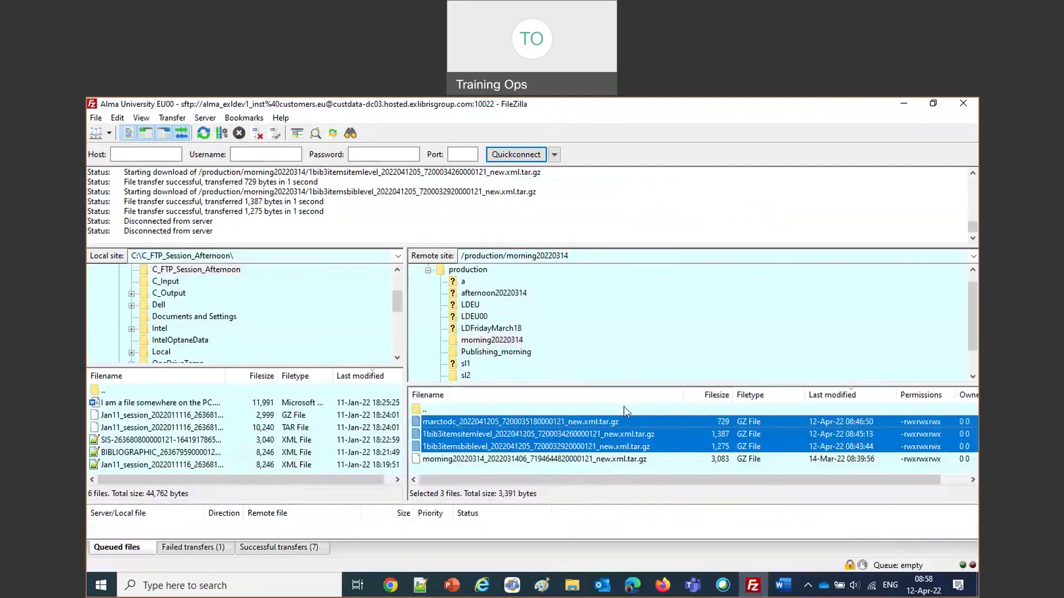
left_click(496, 353)
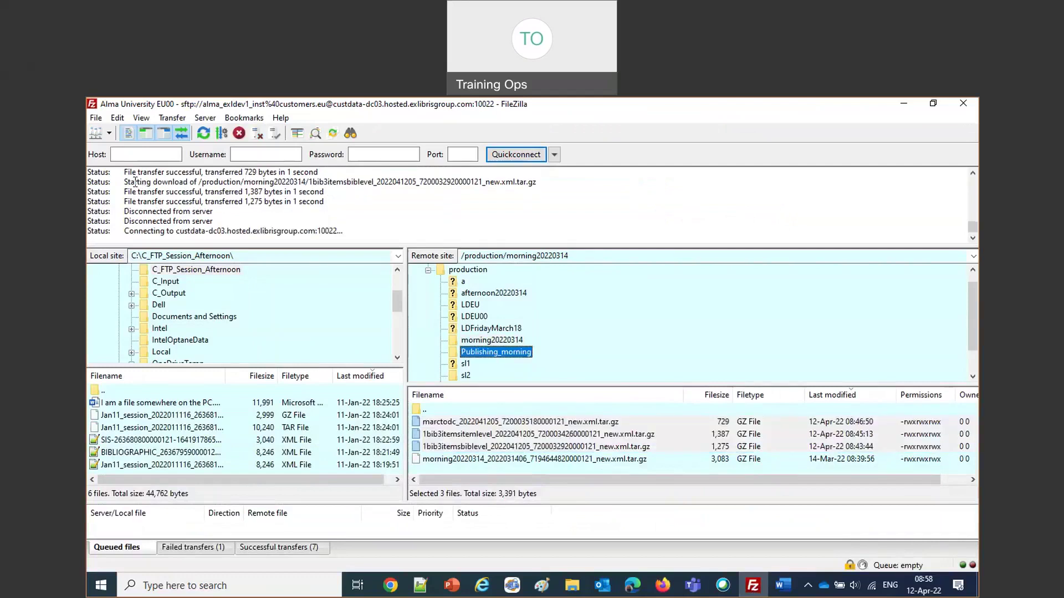
mouse_move(647, 239)
left_mouse_down()
mouse_move(648, 228)
mouse_move(652, 257)
left_mouse_up()
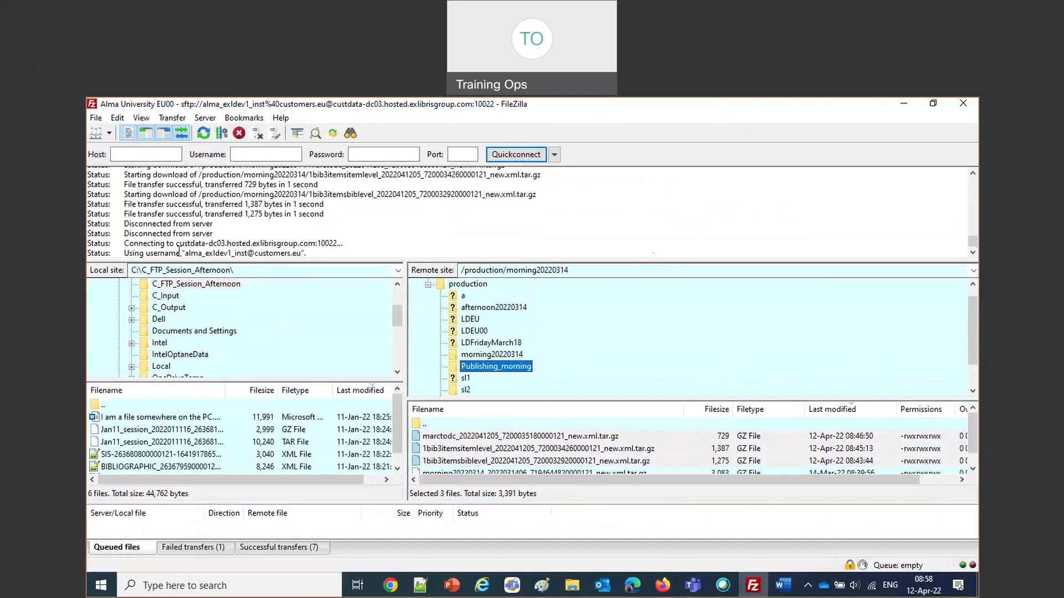
left_click_drag(127, 257, 349, 257)
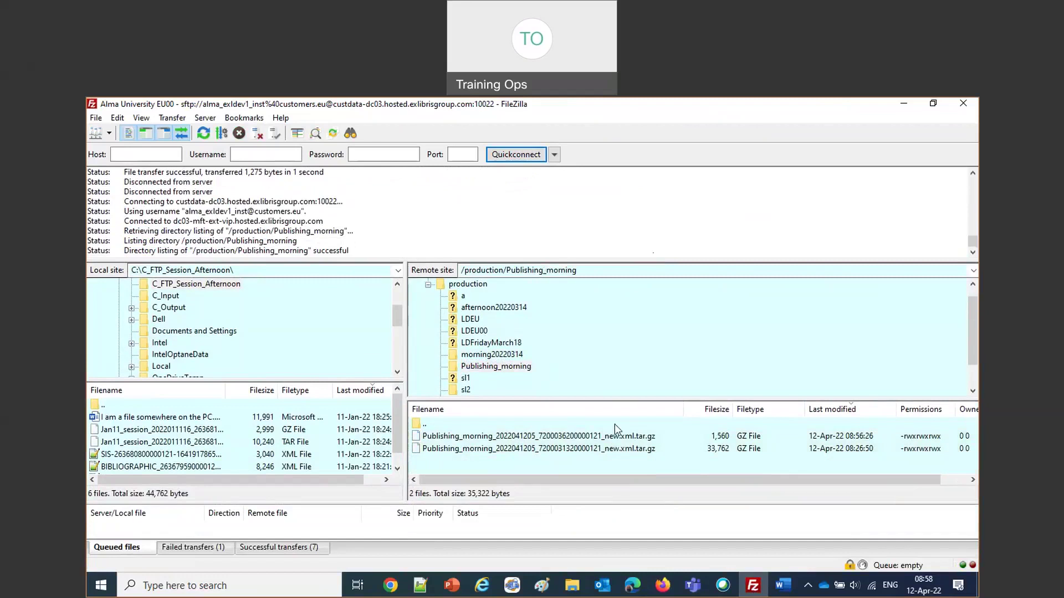
scroll(615, 429, "right", 1)
scroll(615, 430, "left", 1)
left_click(851, 455)
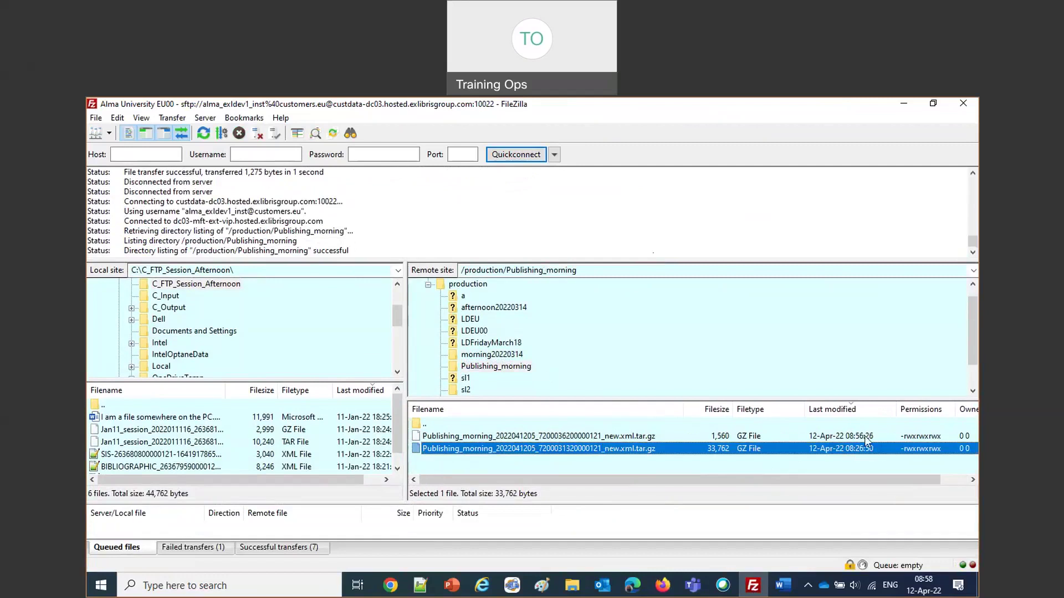
left_click(865, 435)
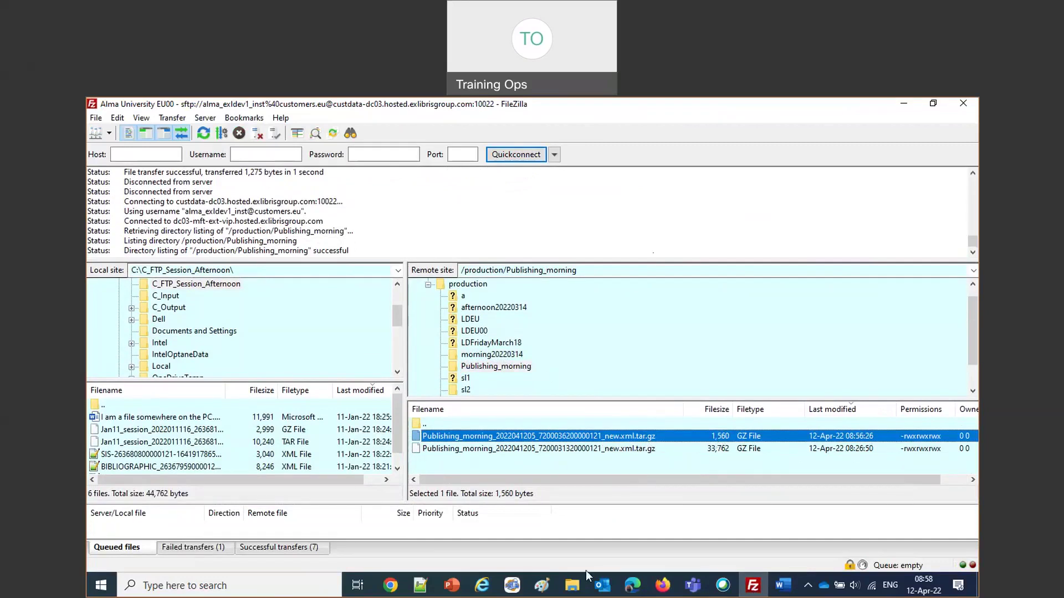
Step: Create a folder named "after editing one record" inside the local Morning session folder and open it
mouse_move(573, 591)
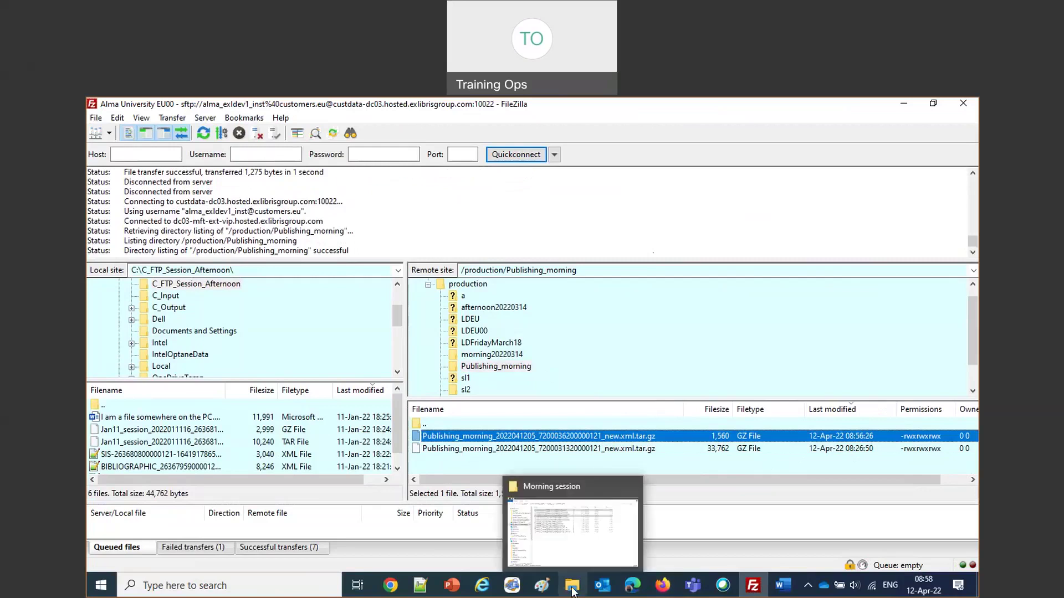
left_click(573, 591)
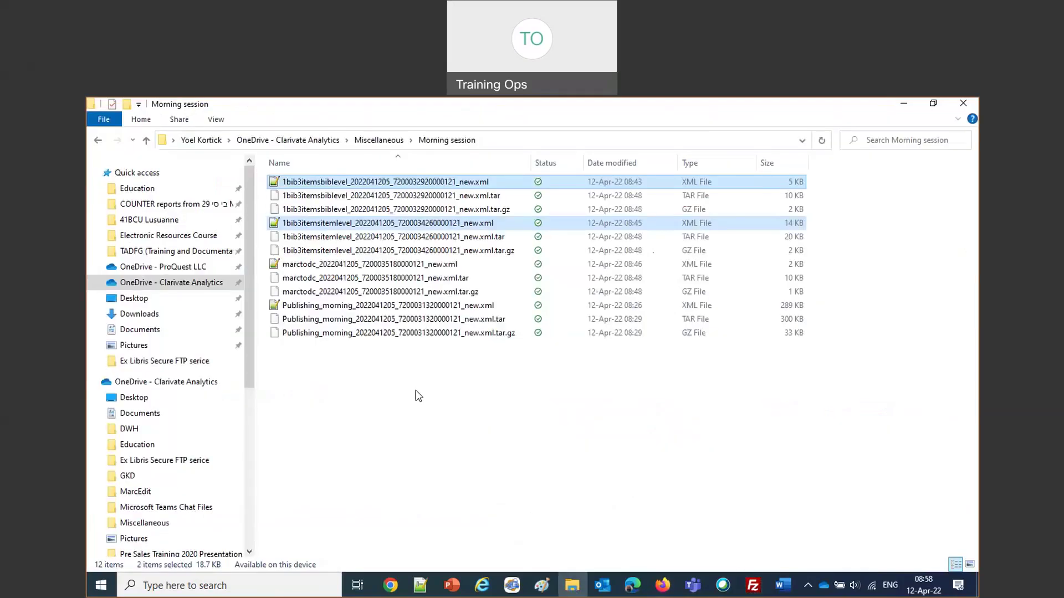
right_click(418, 391)
mouse_move(468, 362)
left_click(598, 360)
type("after editing one record")
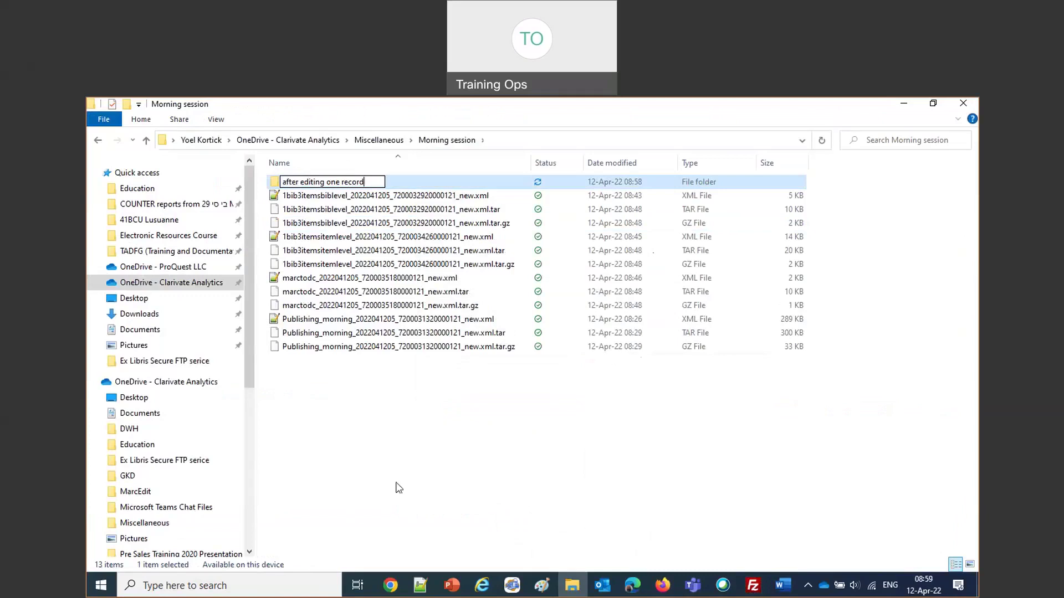
key("Return")
double_click(340, 183)
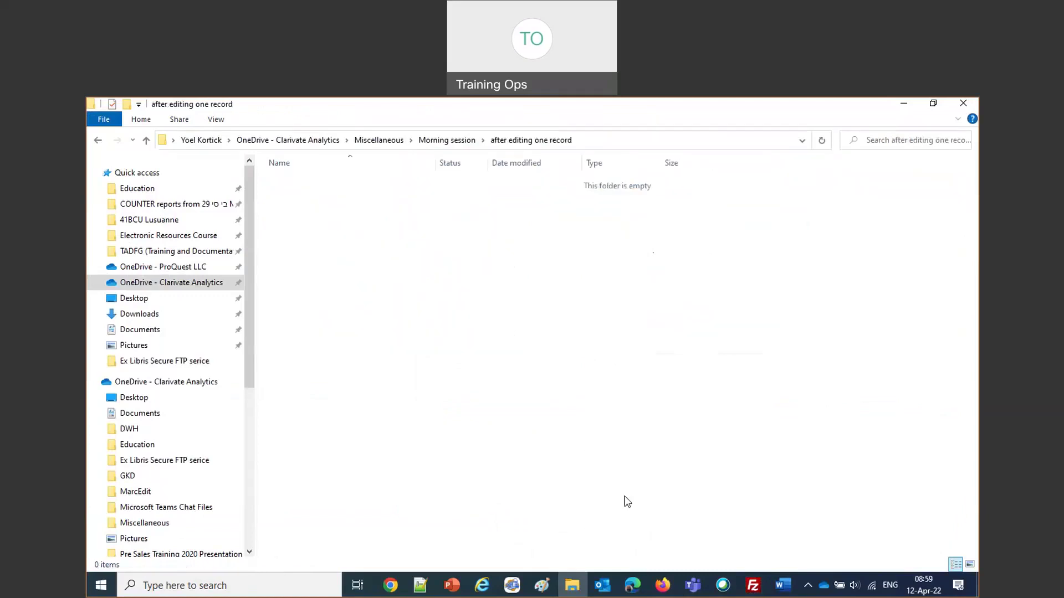
Step: Download the newest Publishing_morning archive from FileZilla into the new folder and extract it down to its XML file
left_click(752, 585)
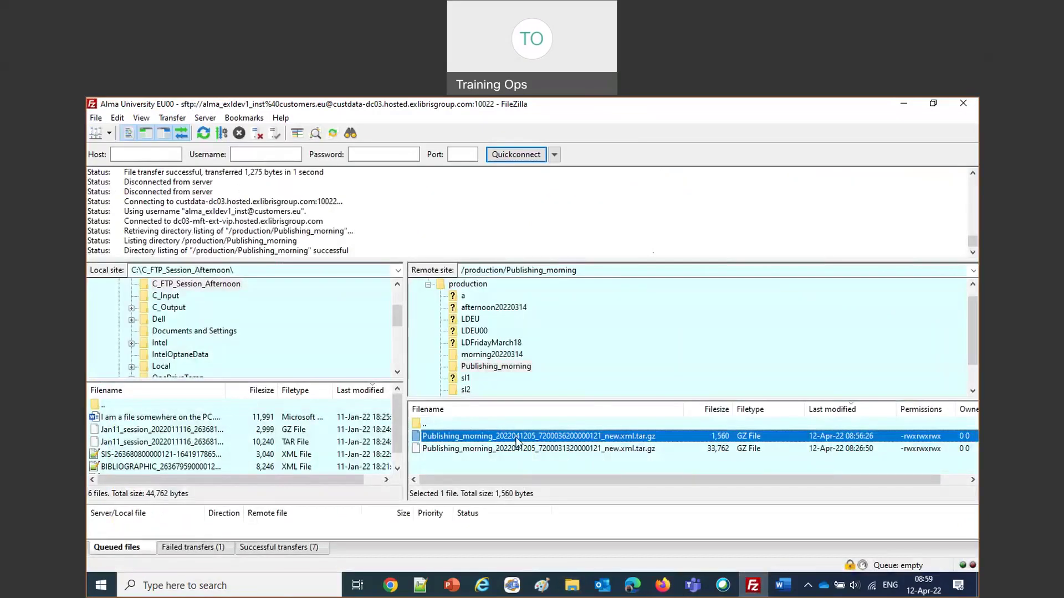
left_click_drag(516, 440, 476, 309)
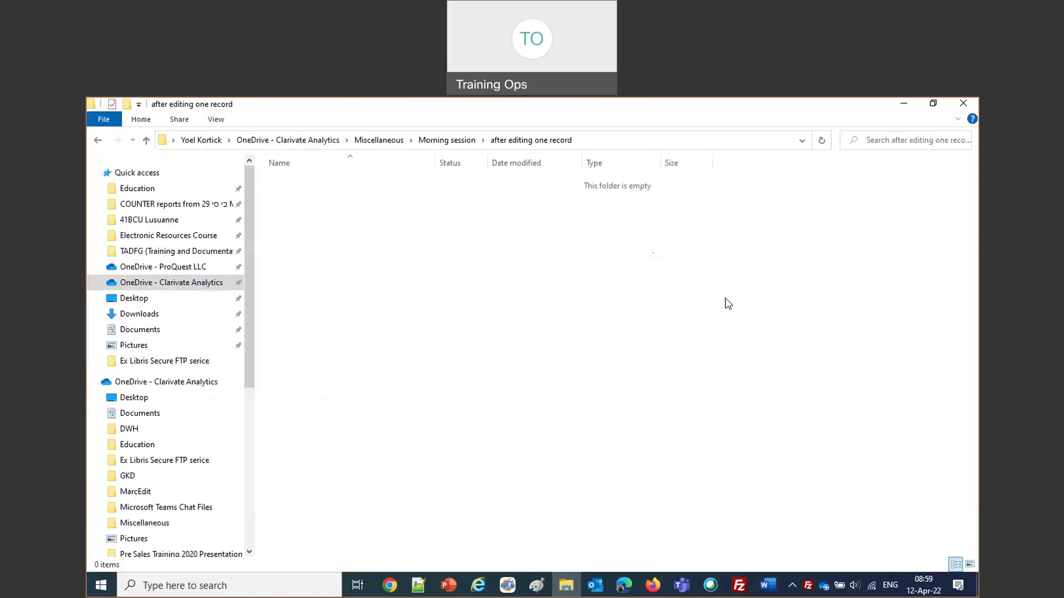
right_click(397, 187)
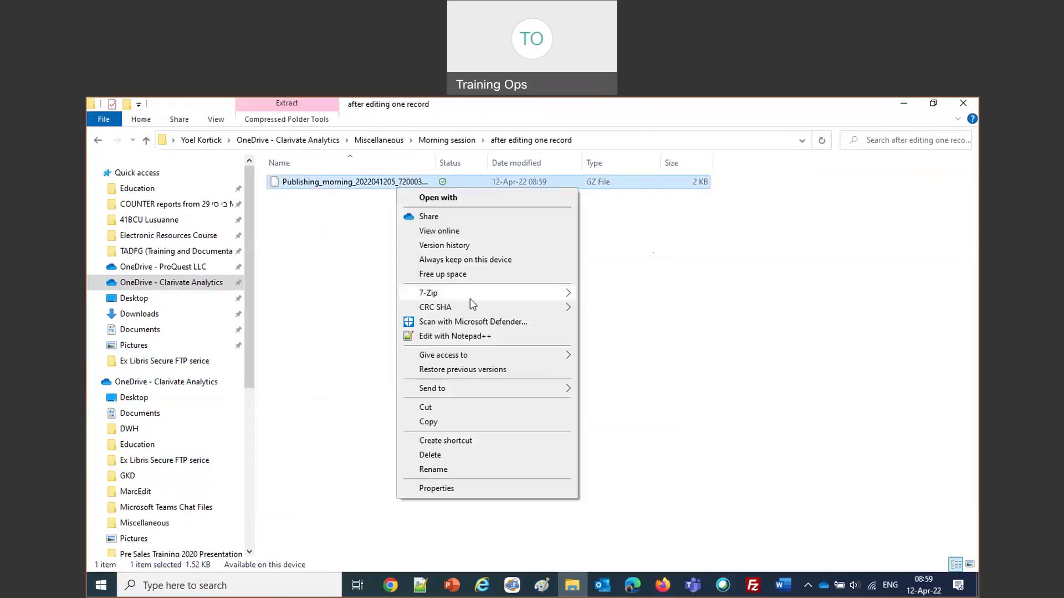
mouse_move(468, 293)
left_click(145, 337)
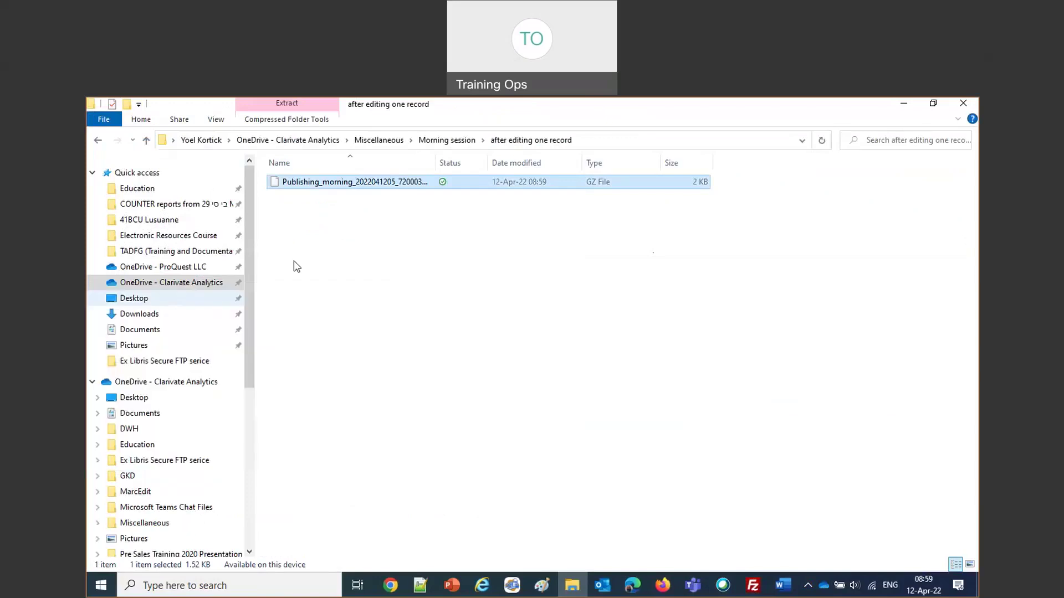
right_click(391, 181)
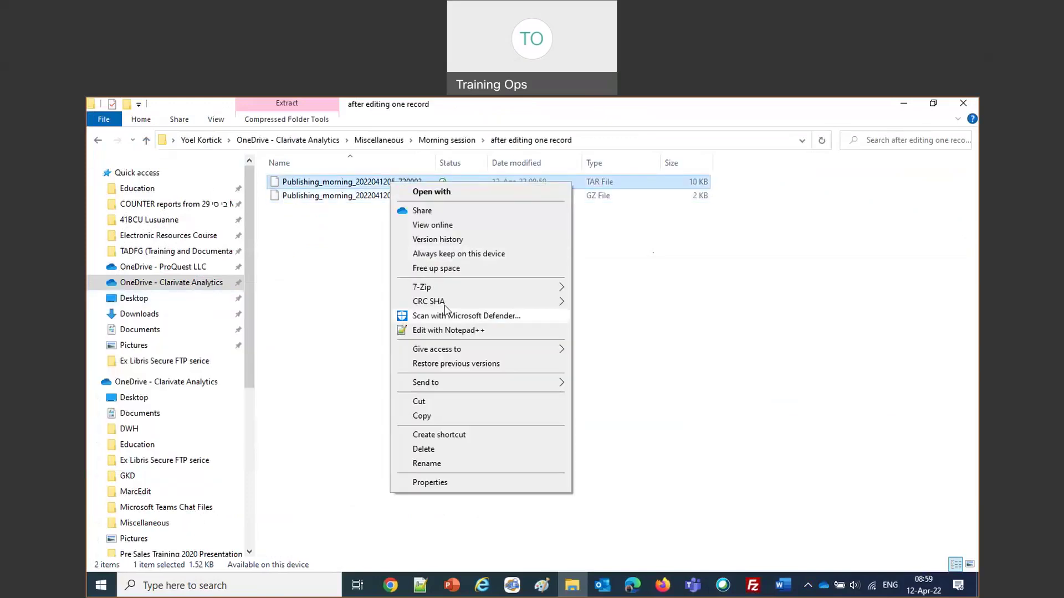
mouse_move(443, 293)
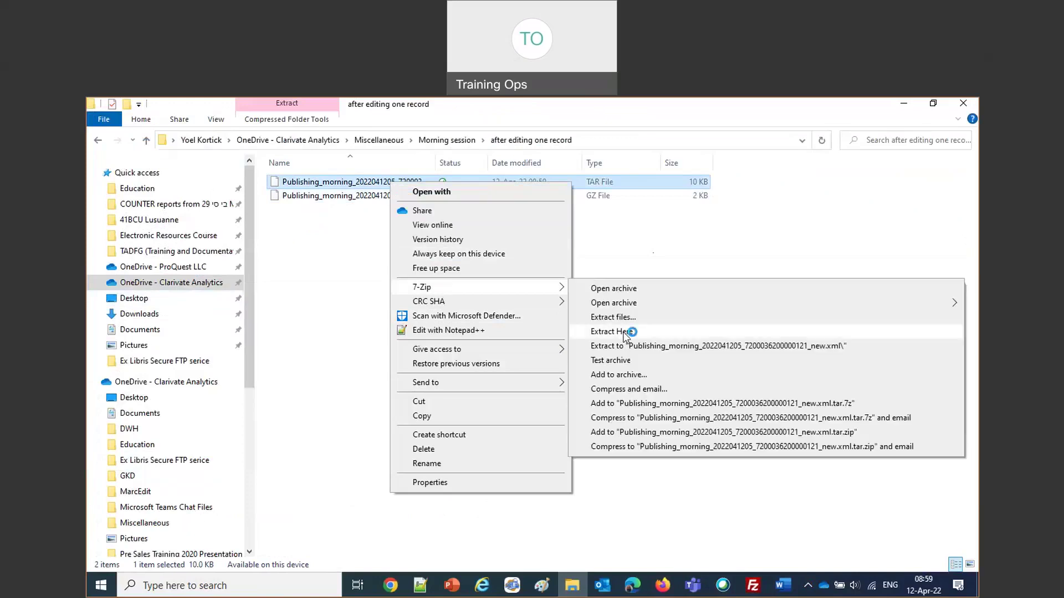
left_click(623, 331)
Step: Open the extracted Publishing_morning XML file in Notepad++ and pretty-print its contents
right_click(360, 182)
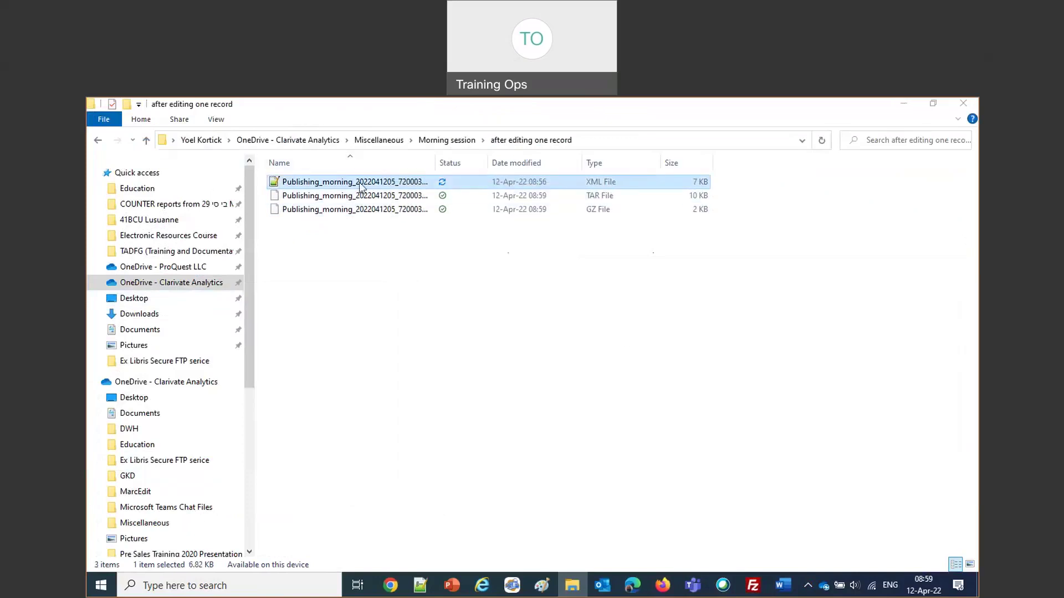
left_click(419, 346)
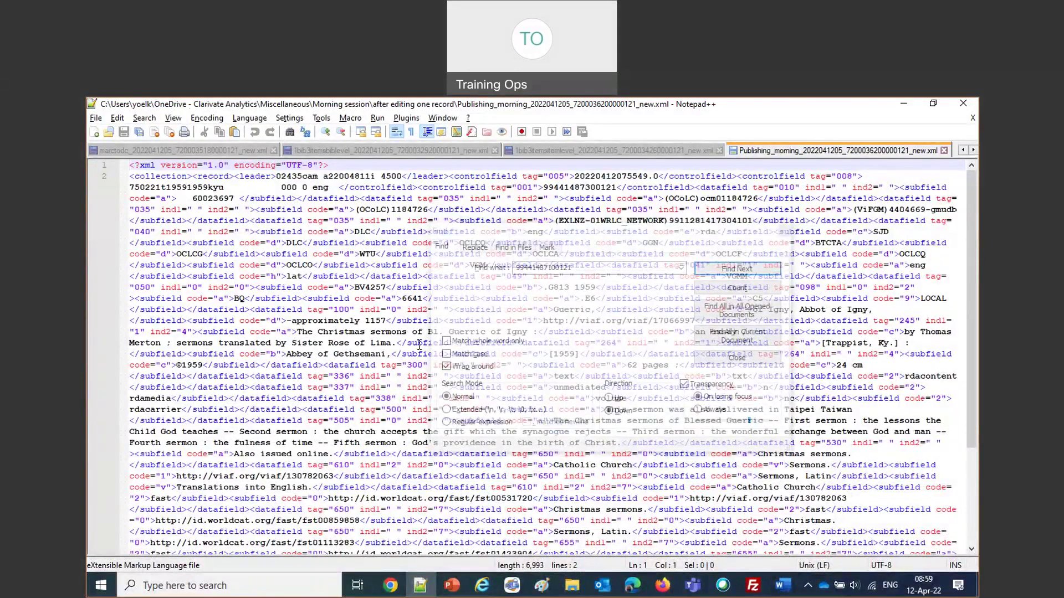
key("ctrl+alt+shift+b")
Step: Close the Find dialog and examine the record's 245 title, 500 note and subject fields in the published XML
scroll(420, 345, "down", 5)
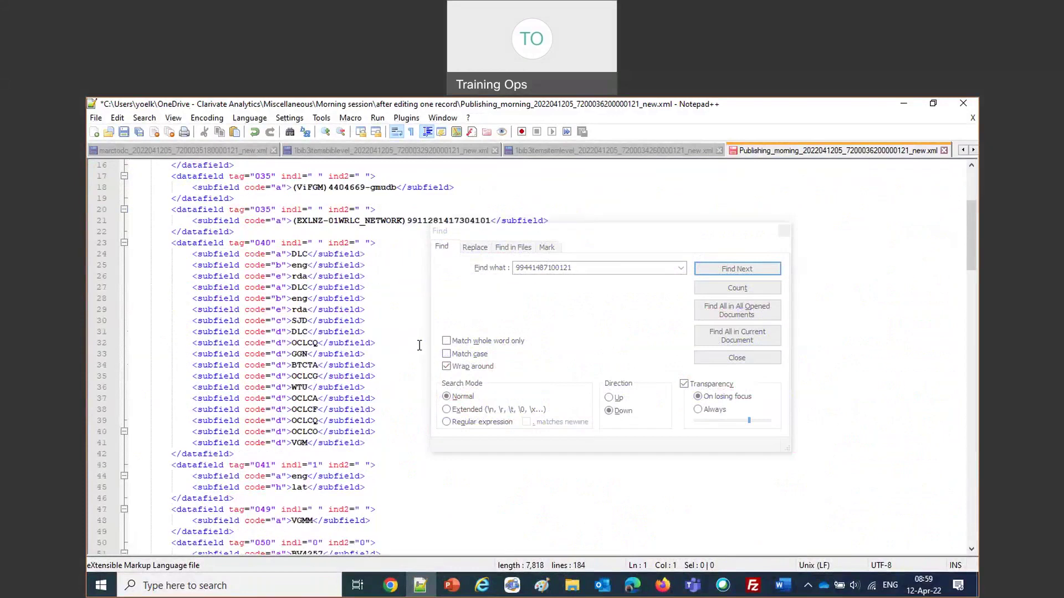
scroll(420, 345, "down", 14)
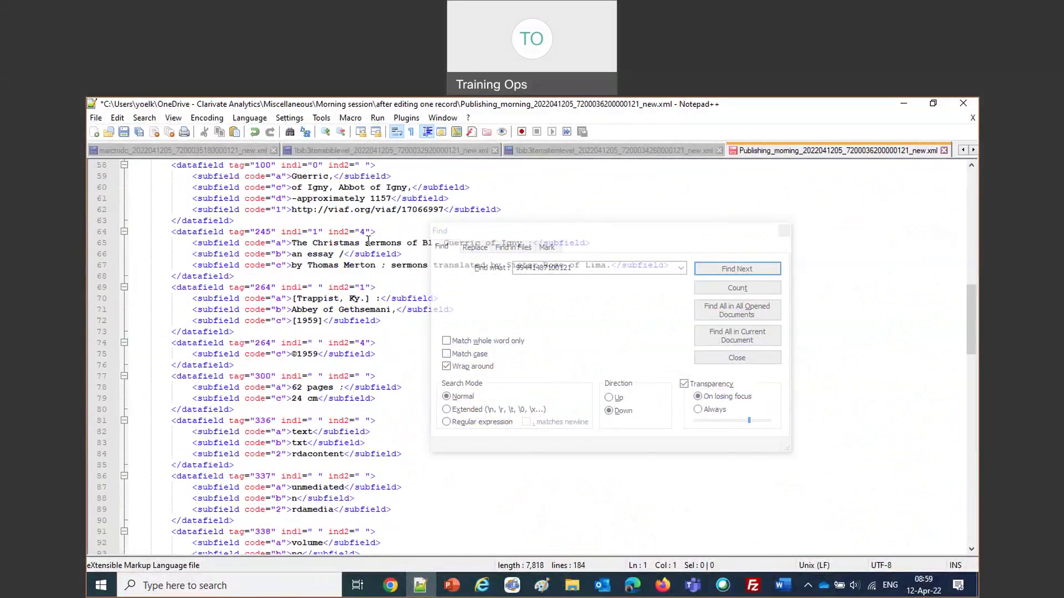
left_click(784, 231)
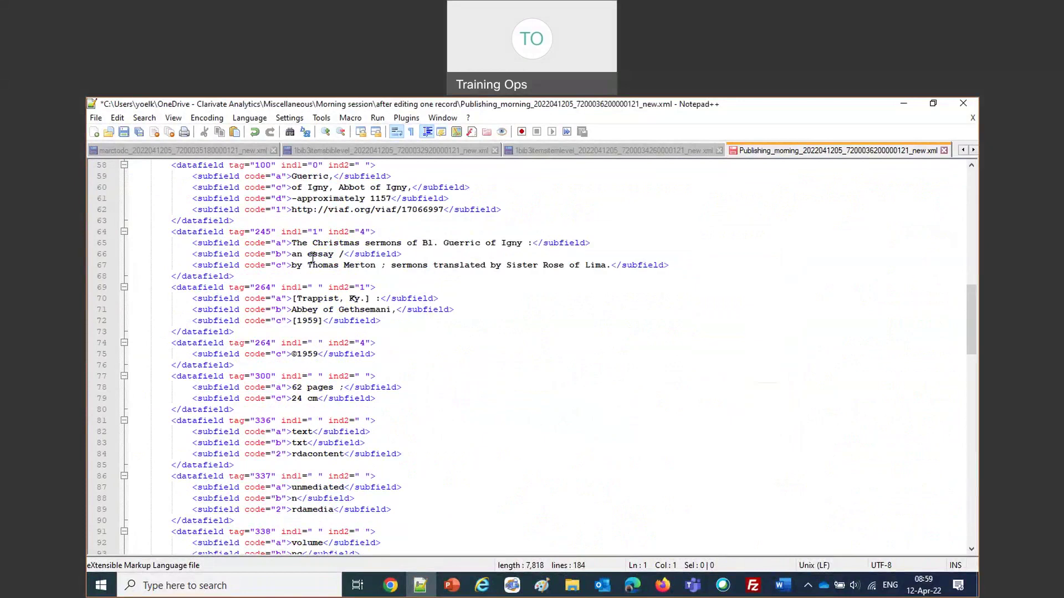
left_click_drag(293, 242, 523, 243)
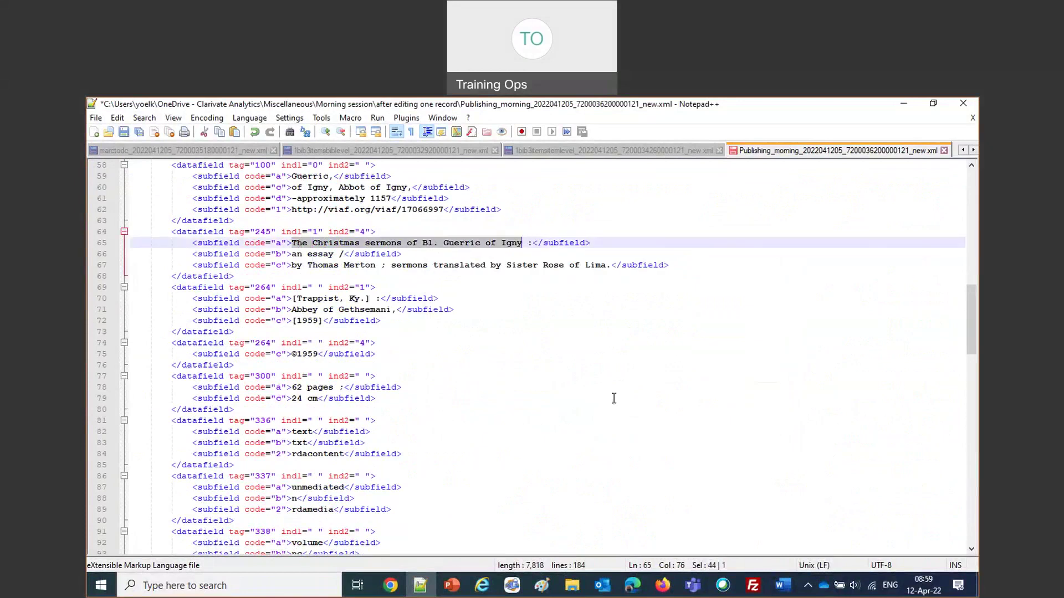
scroll(613, 398, "down", 5)
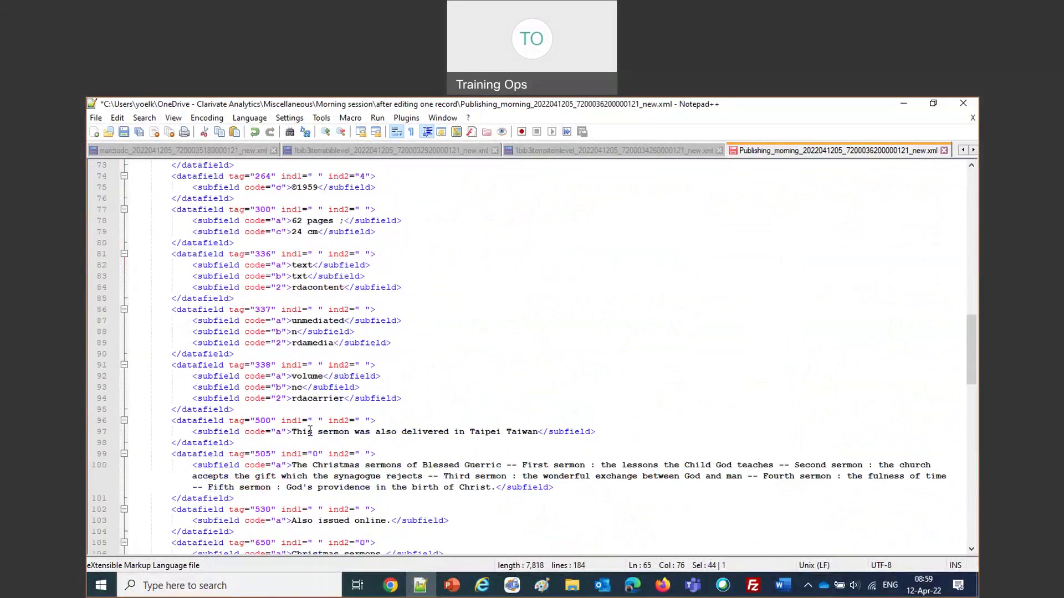
left_click_drag(298, 432, 559, 432)
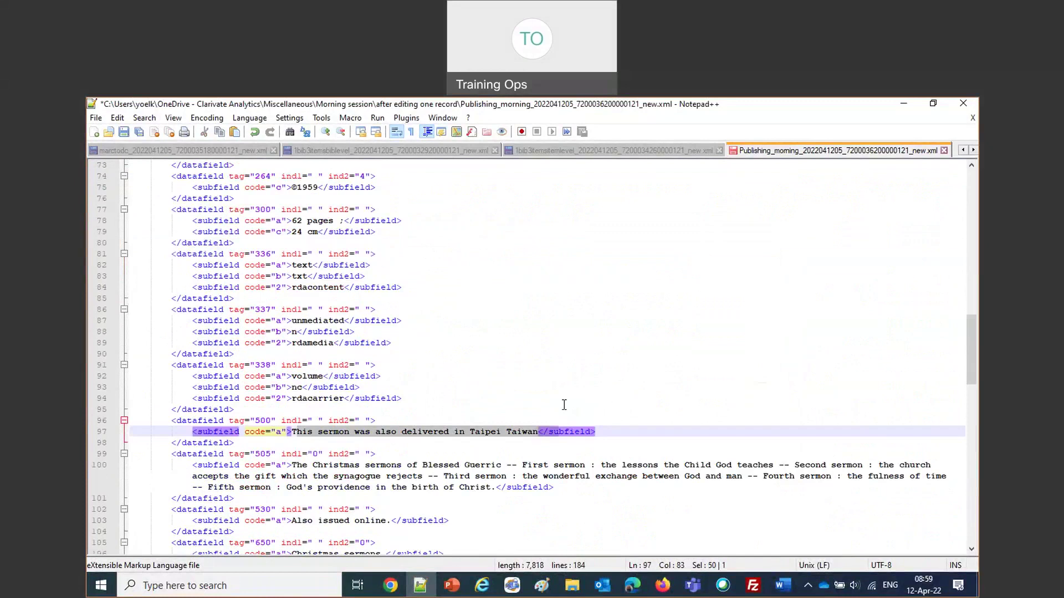
scroll(564, 405, "down", 6)
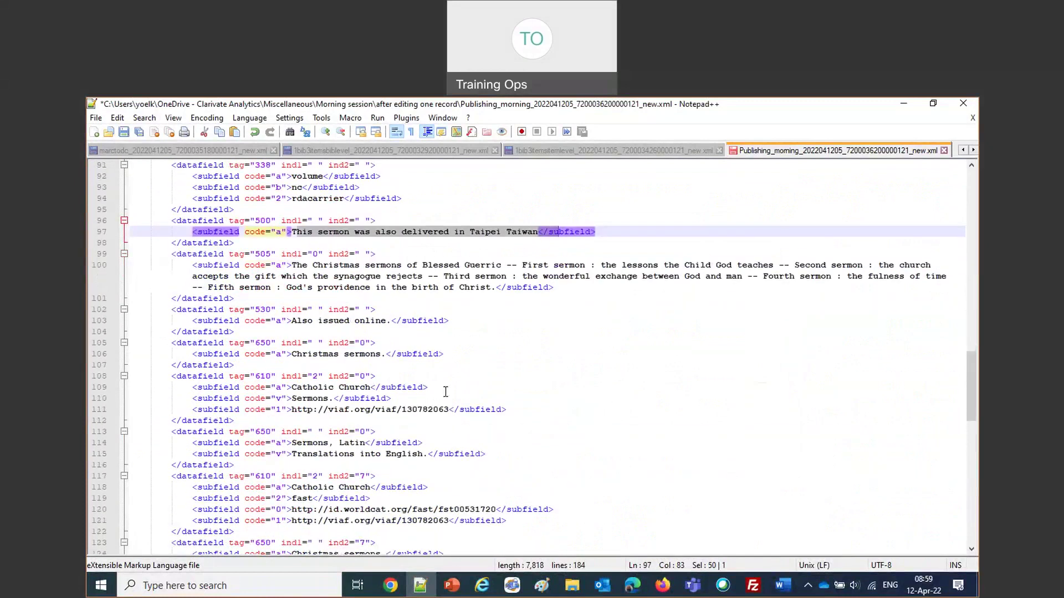
scroll(510, 361, "down", 3)
scroll(511, 362, "down", 2)
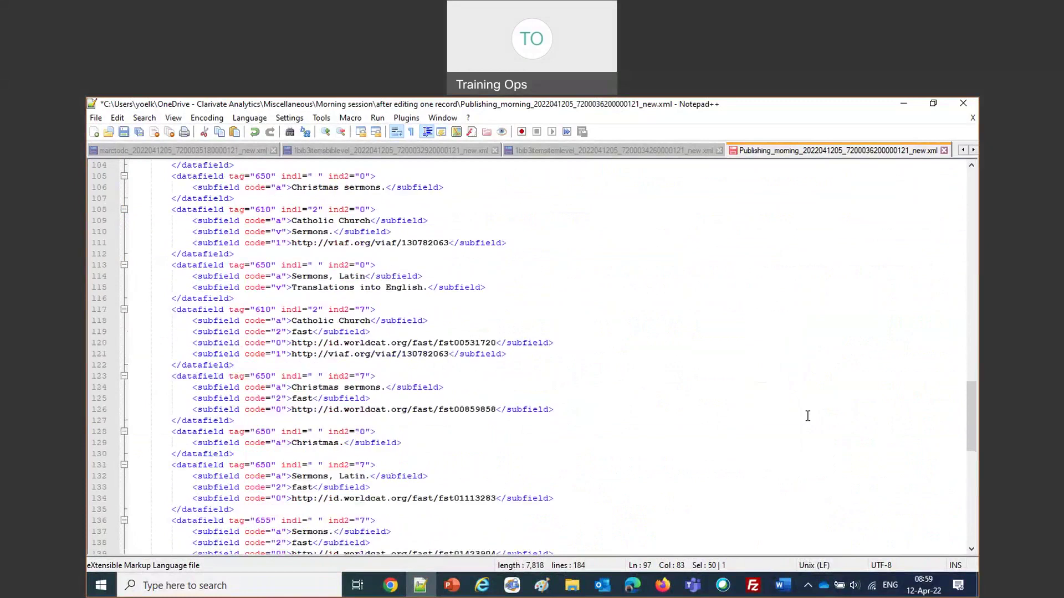
left_click(741, 586)
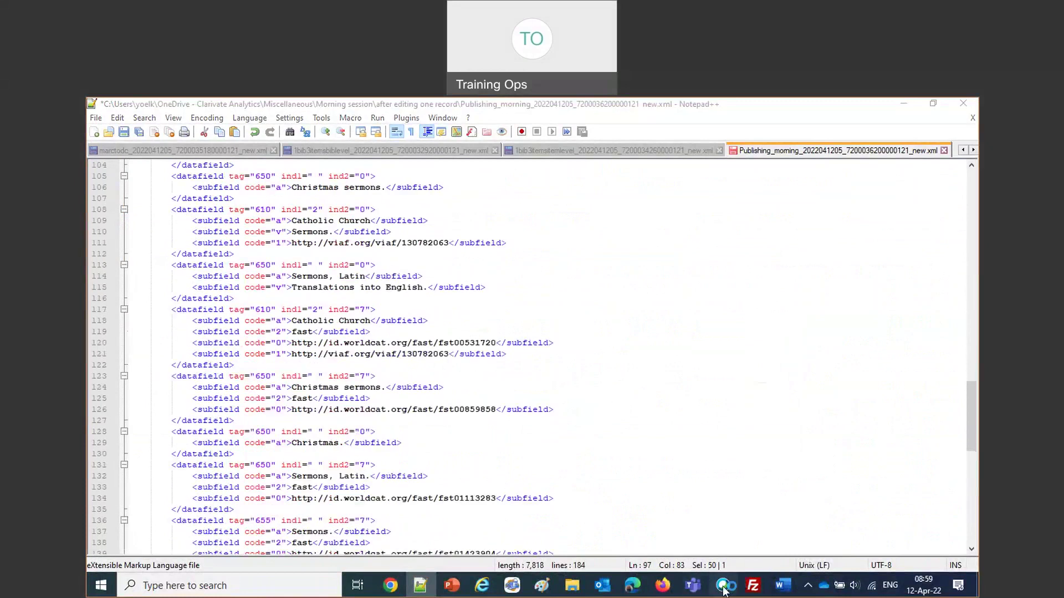
left_click(723, 586)
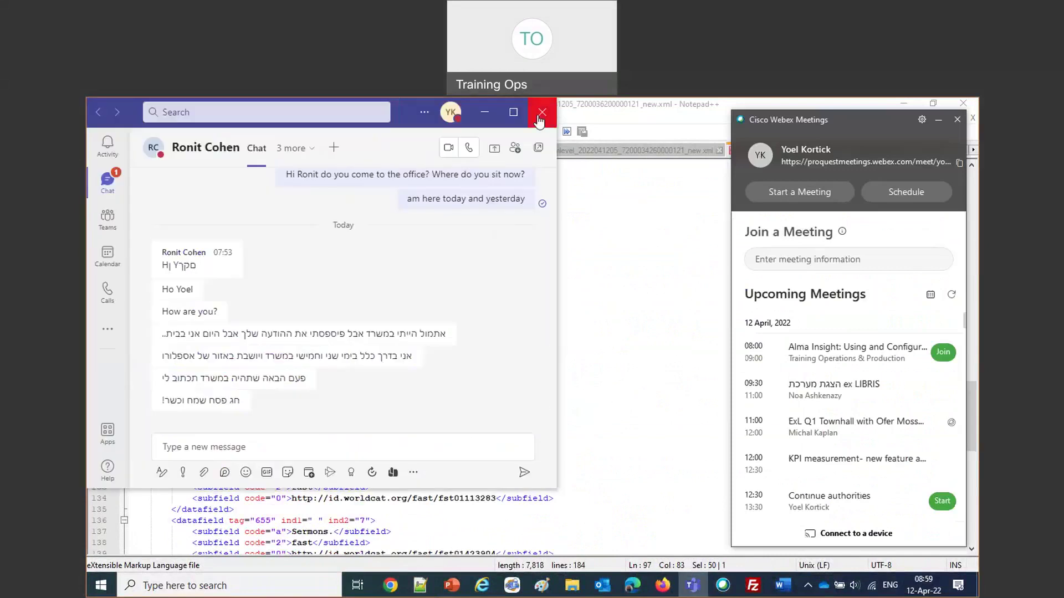
left_click(542, 113)
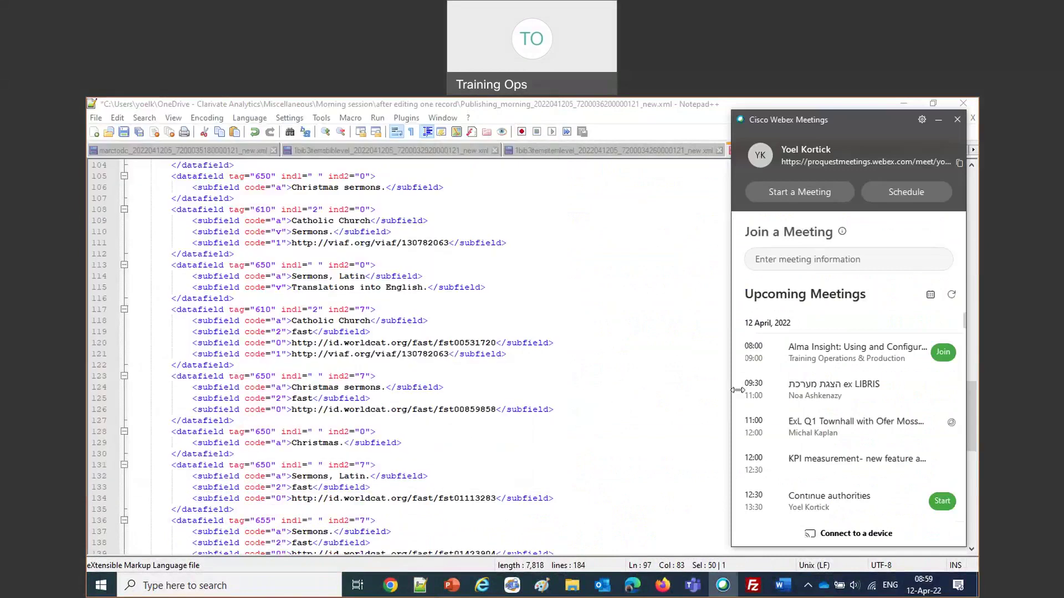